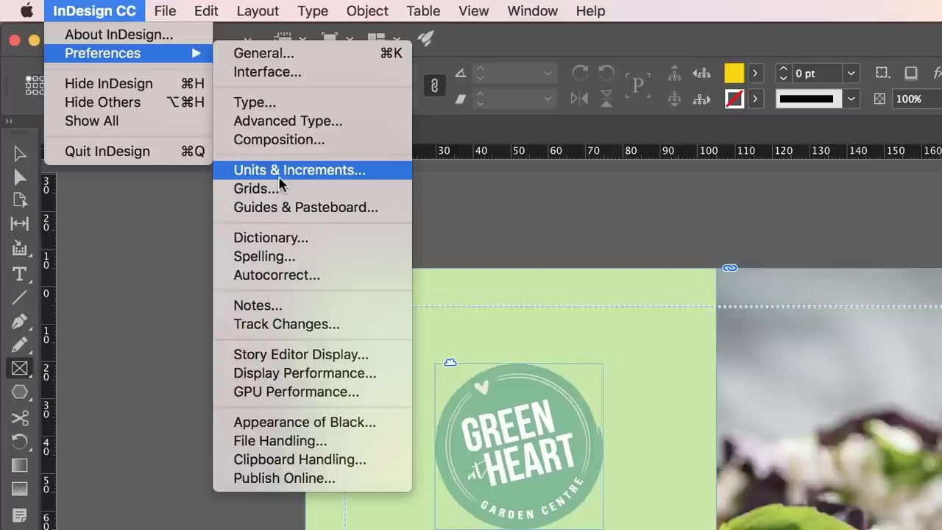
Set both the horizontal and vertical ruler units to Inches in the Units & Increments preferences.
mouse_move(209, 11)
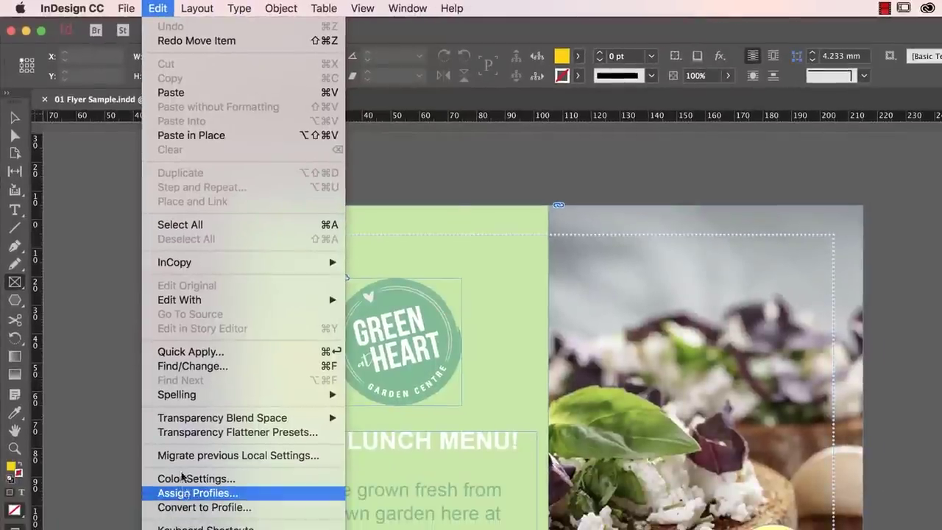
mouse_move(81, 9)
mouse_move(110, 41)
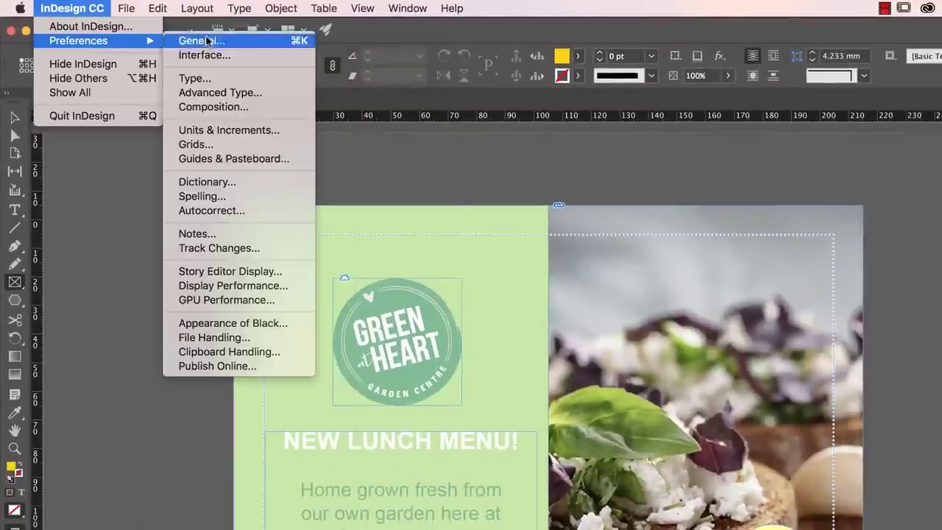
click(206, 130)
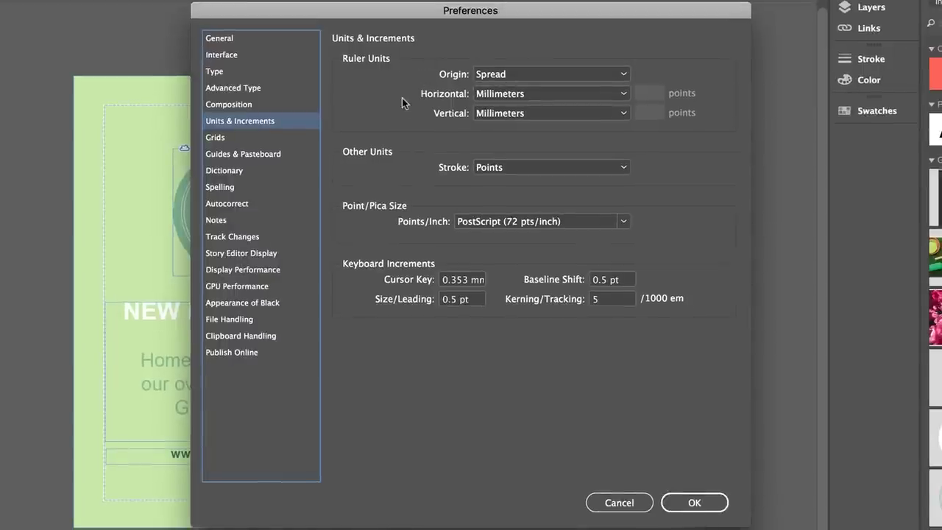
click(502, 94)
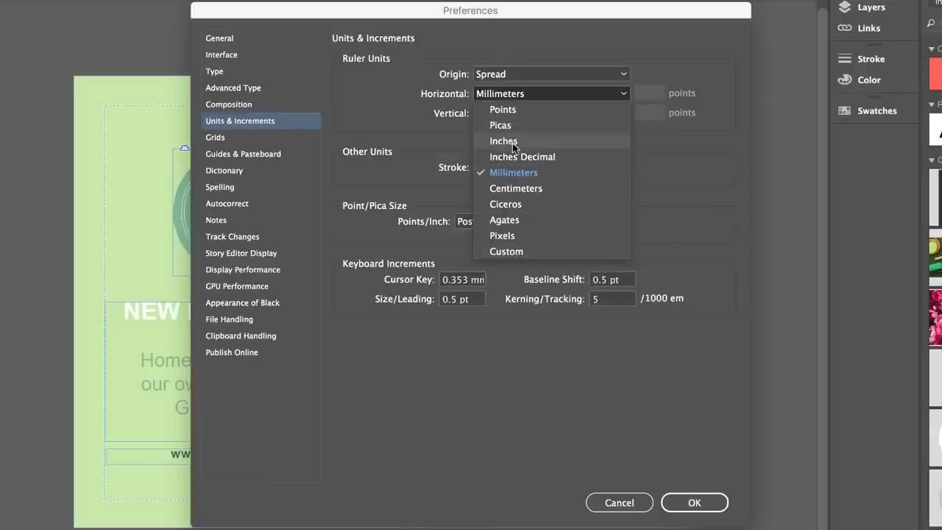
click(509, 141)
click(513, 115)
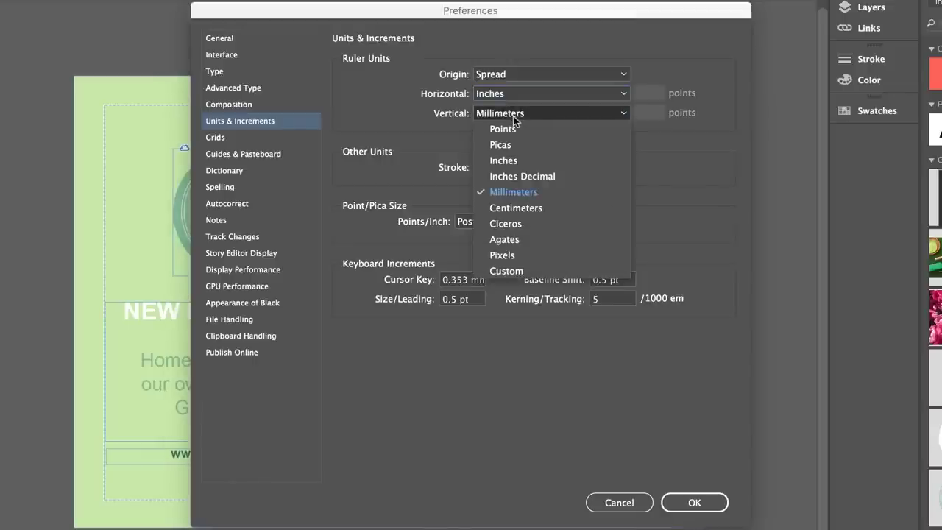
click(511, 160)
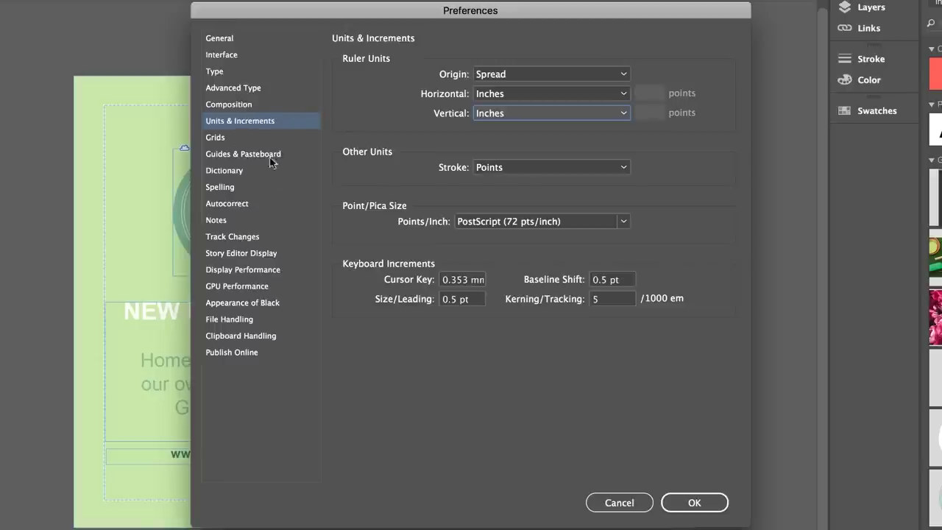
Review the Dictionary language options, keep English: USA as the language, and apply the preferences.
click(230, 171)
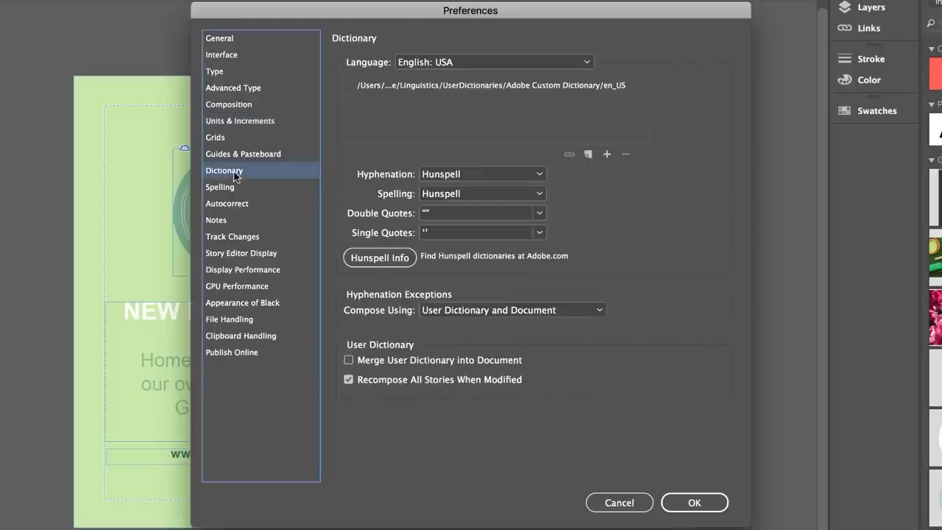
click(426, 65)
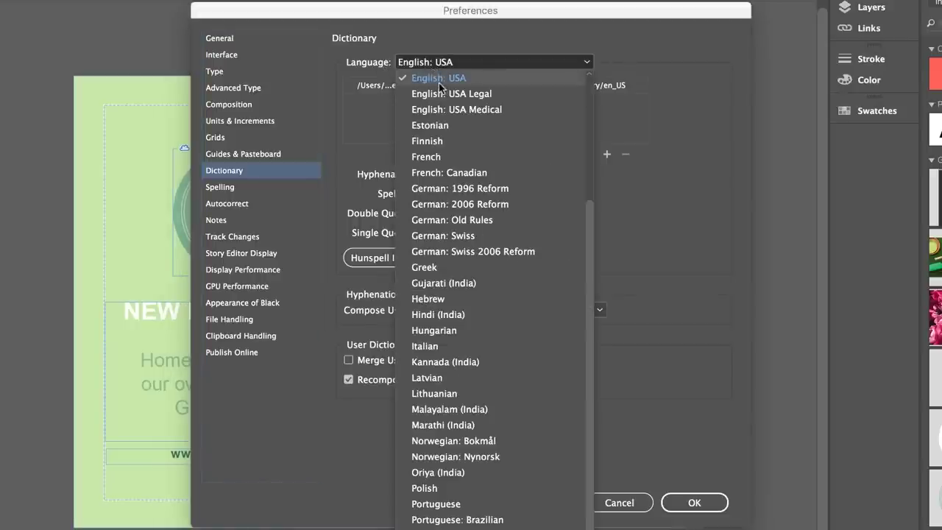
click(484, 37)
click(487, 65)
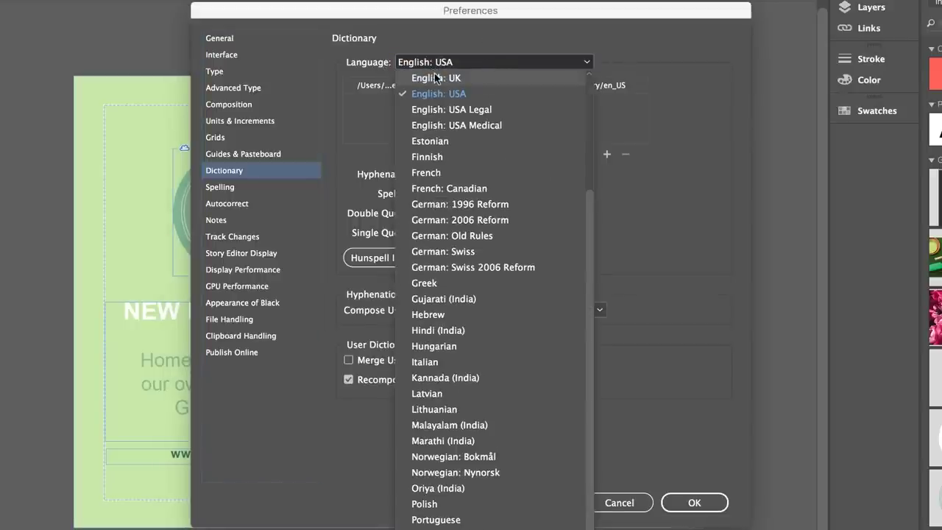
click(491, 38)
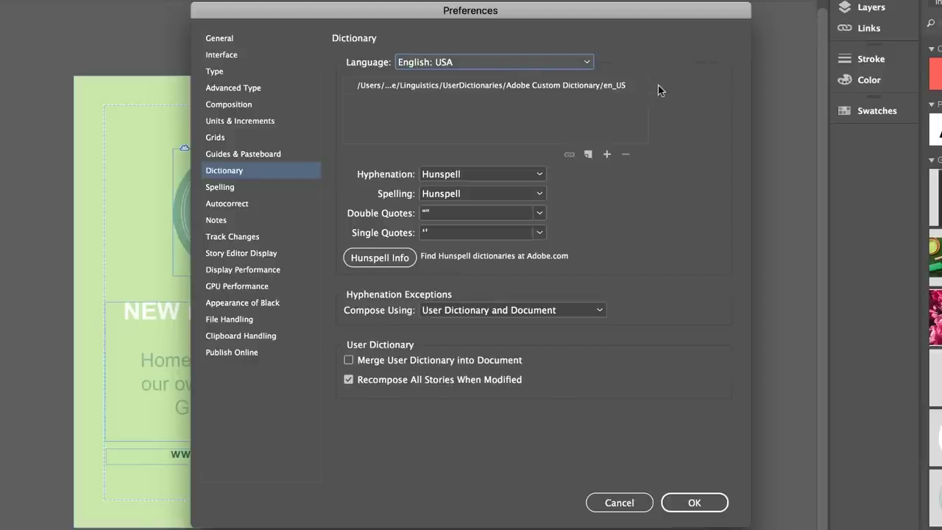
click(695, 503)
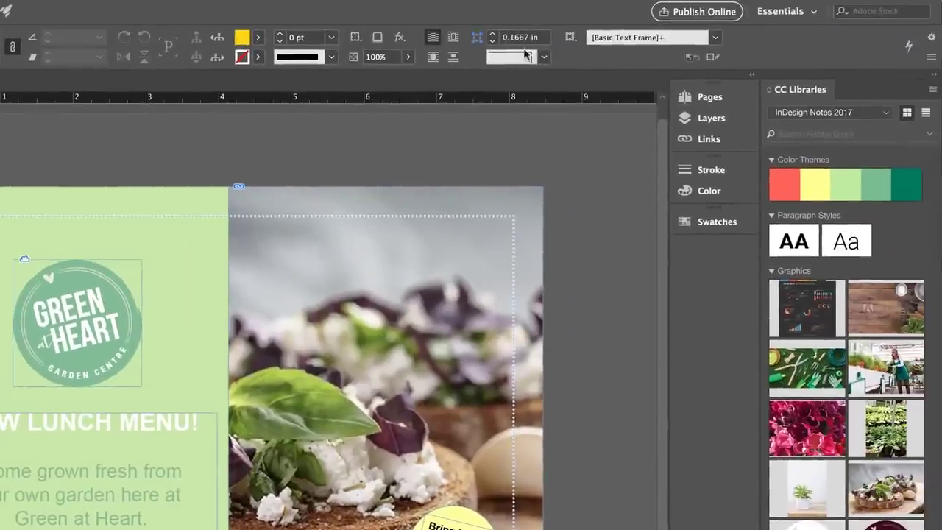
Check the units in the rectangle size dialog and close it without creating a frame.
click(318, 444)
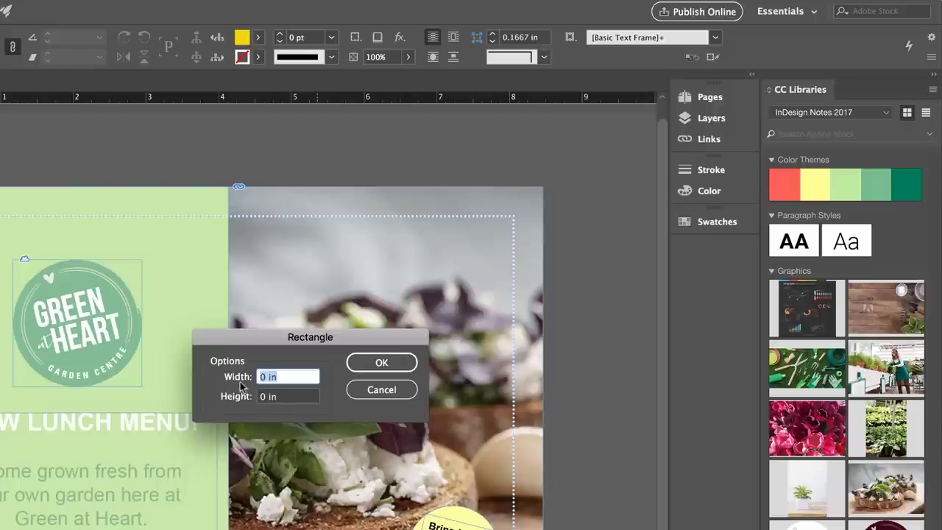
click(381, 391)
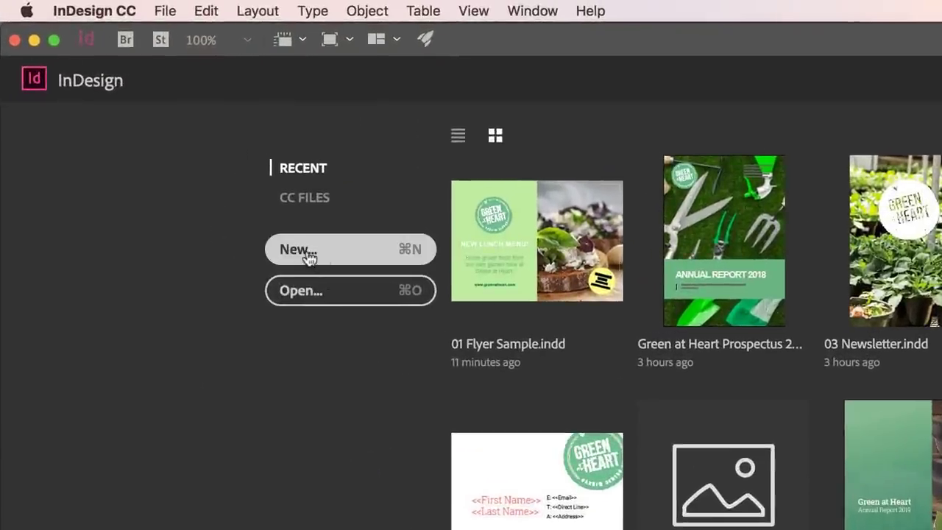
Start a new document to bring up the New Document dialog.
click(301, 196)
click(296, 176)
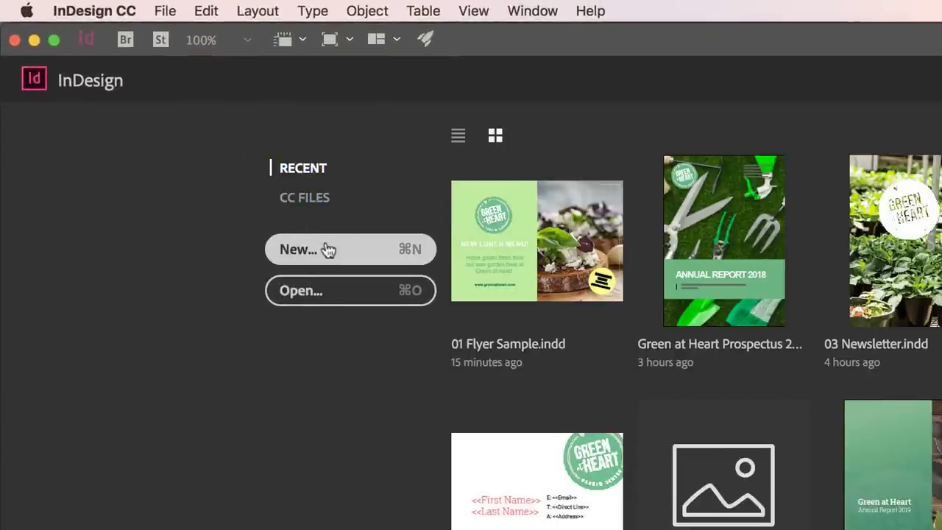
click(163, 12)
mouse_move(176, 35)
click(467, 42)
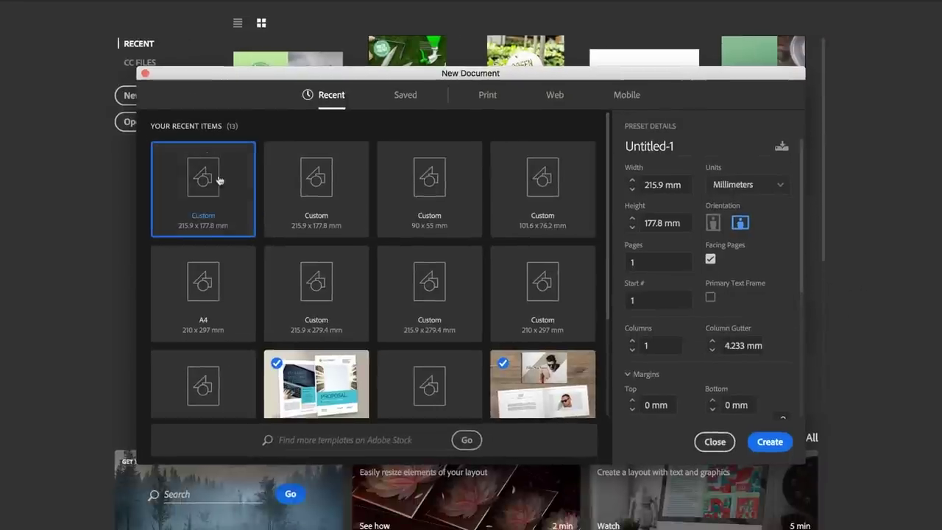
Look through the full set of blank print presets, plus the web and mobile presets.
click(482, 97)
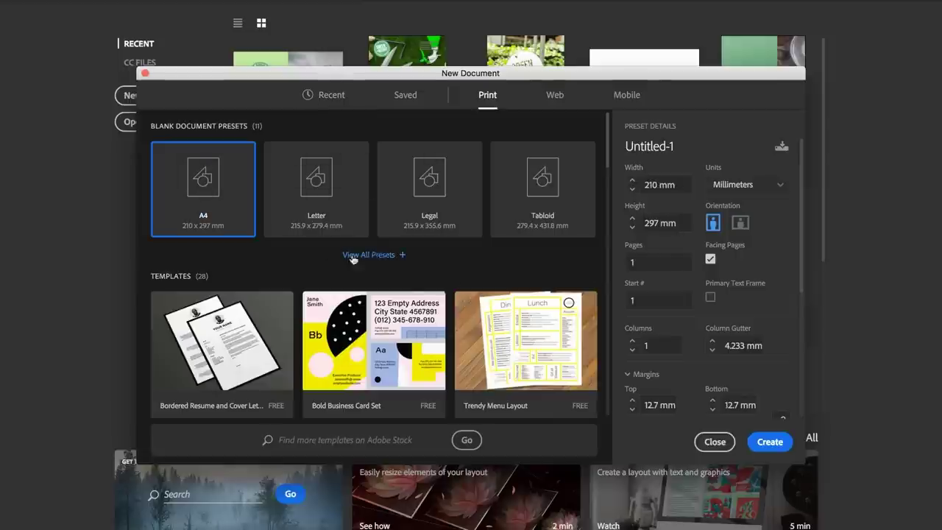
click(383, 258)
scroll(400, 297, down, 2)
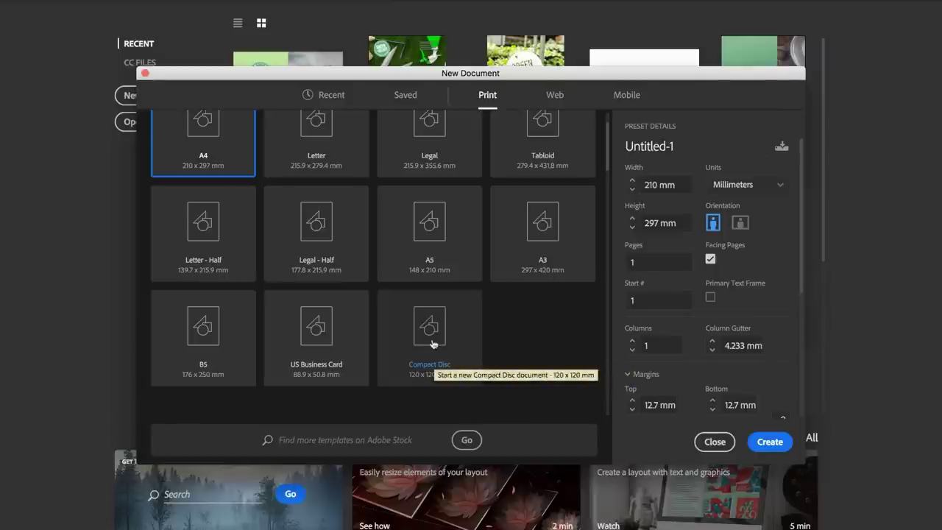
scroll(316, 331, up, 2)
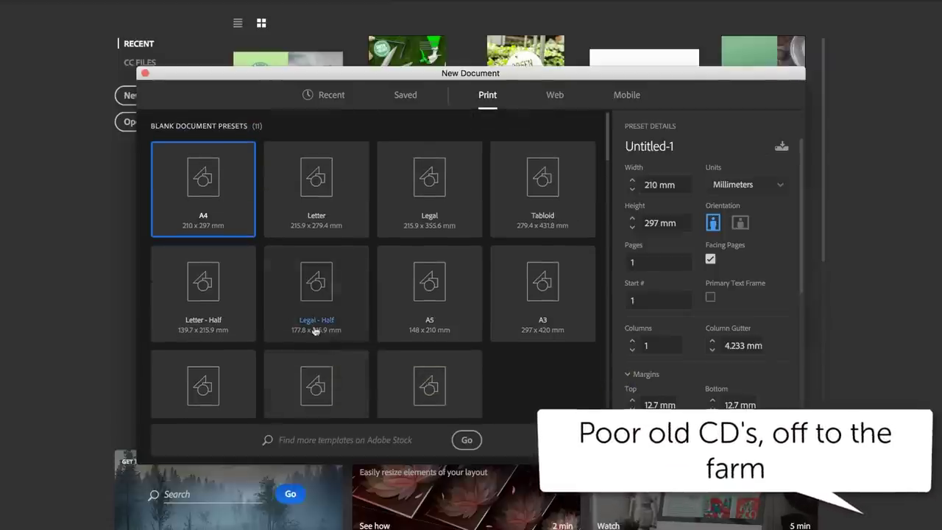
click(551, 99)
click(627, 95)
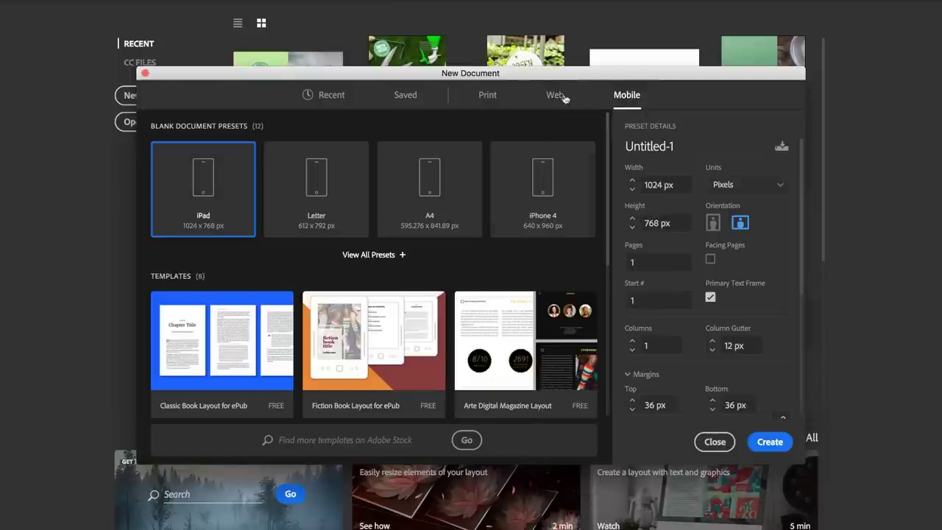
Choose the Letter - Half preset from all the print presets and set its units to Inches.
click(487, 95)
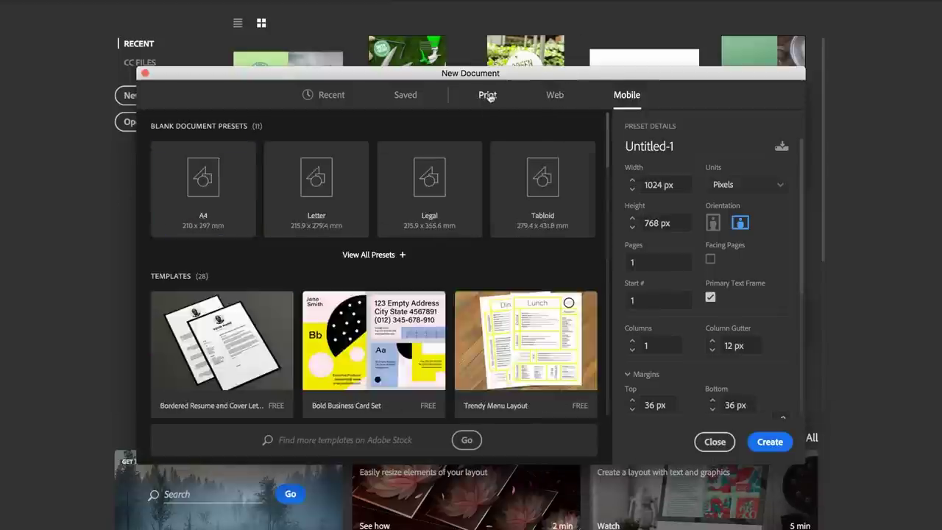
click(369, 254)
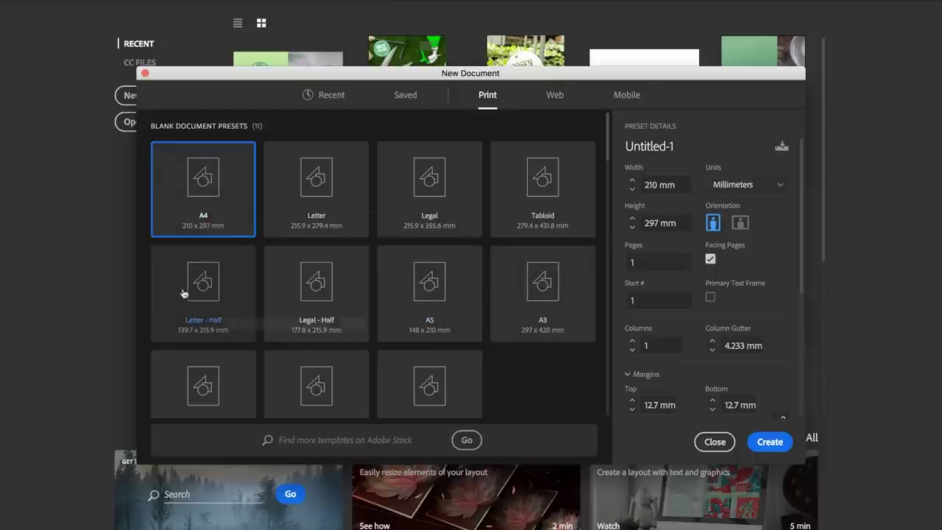
click(227, 307)
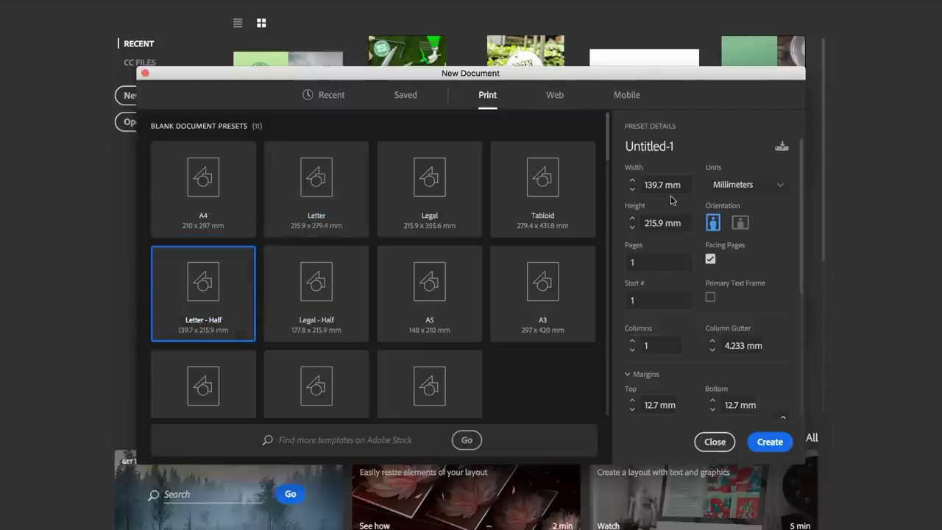
click(730, 189)
click(725, 249)
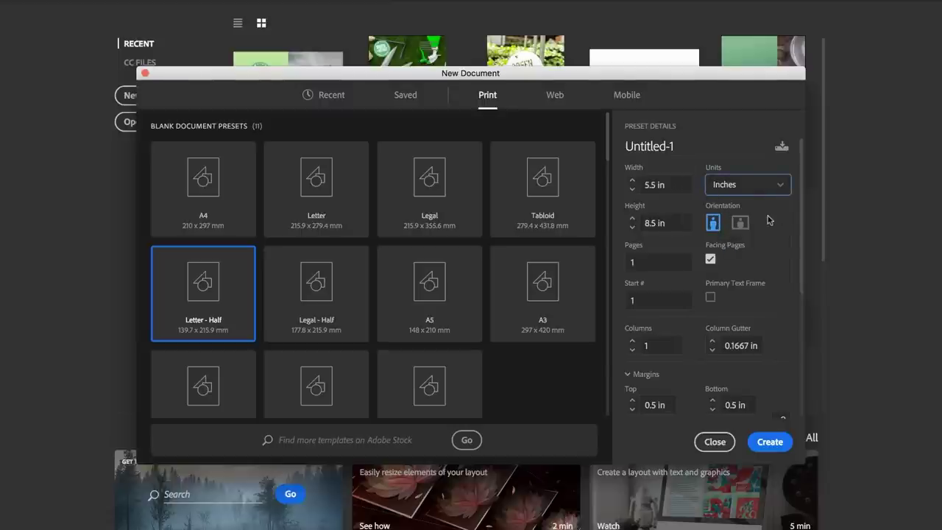
Set the new document to landscape orientation and turn off Facing Pages.
click(739, 223)
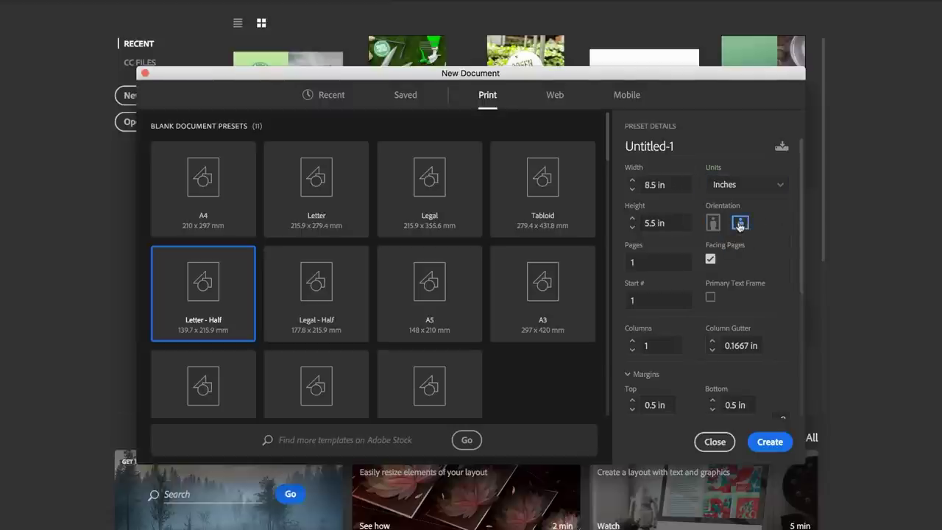
click(711, 258)
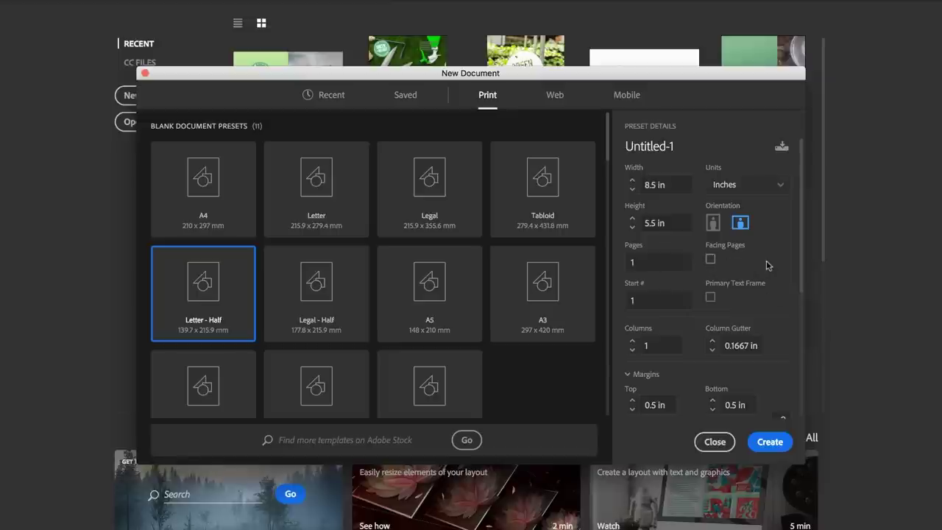
Collapse the Bleed and Slug section and the Margins section in the preset details.
scroll(770, 265, down, 1)
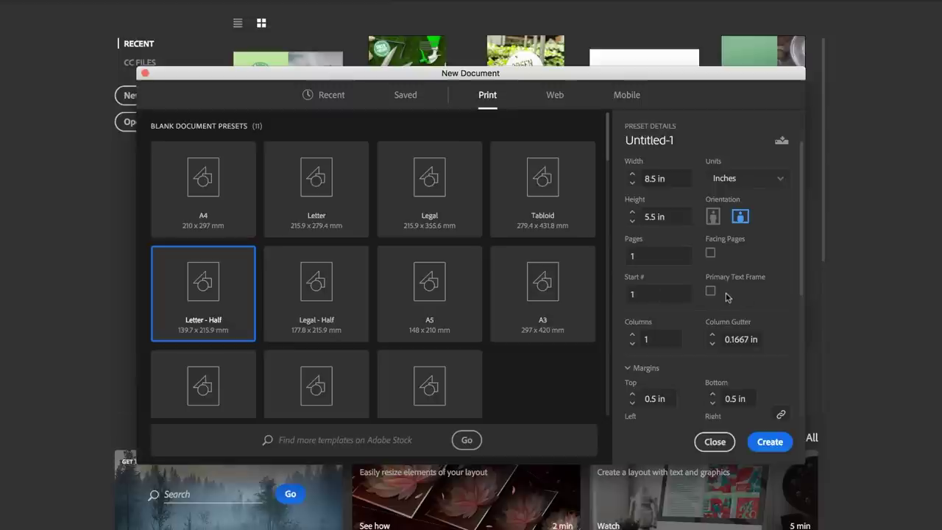
scroll(727, 296, down, 3)
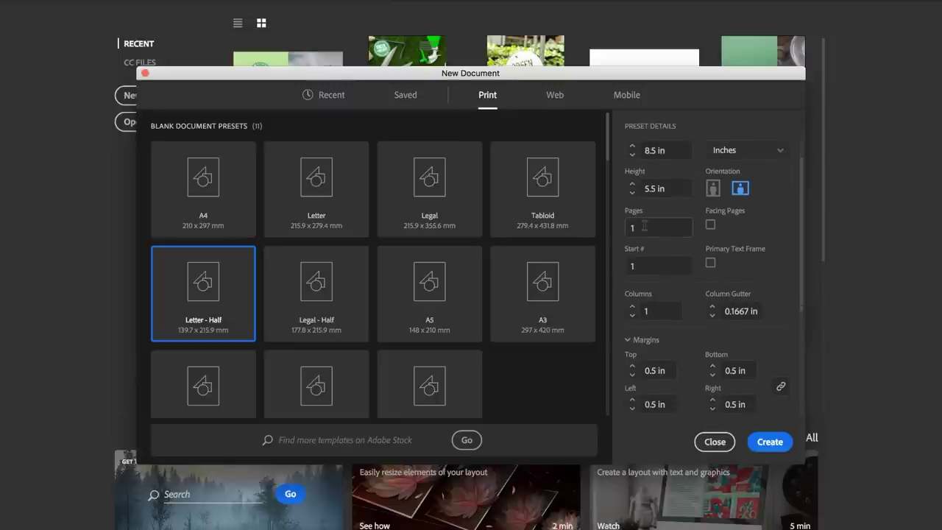
scroll(646, 236, down, 5)
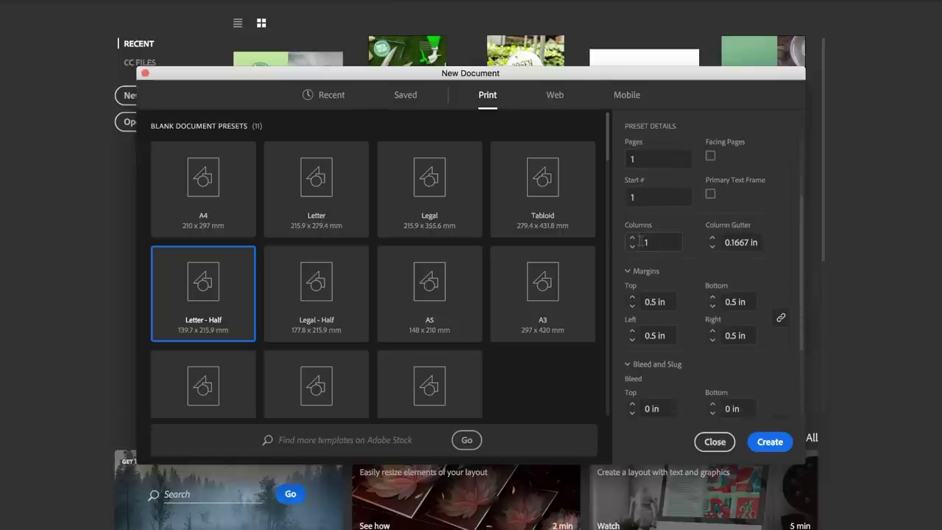
scroll(665, 240, down, 1)
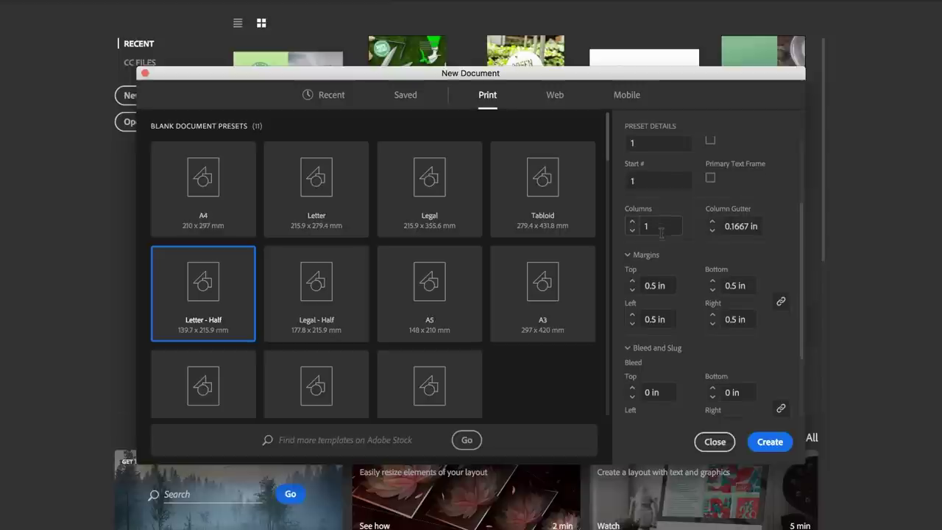
scroll(661, 232, down, 3)
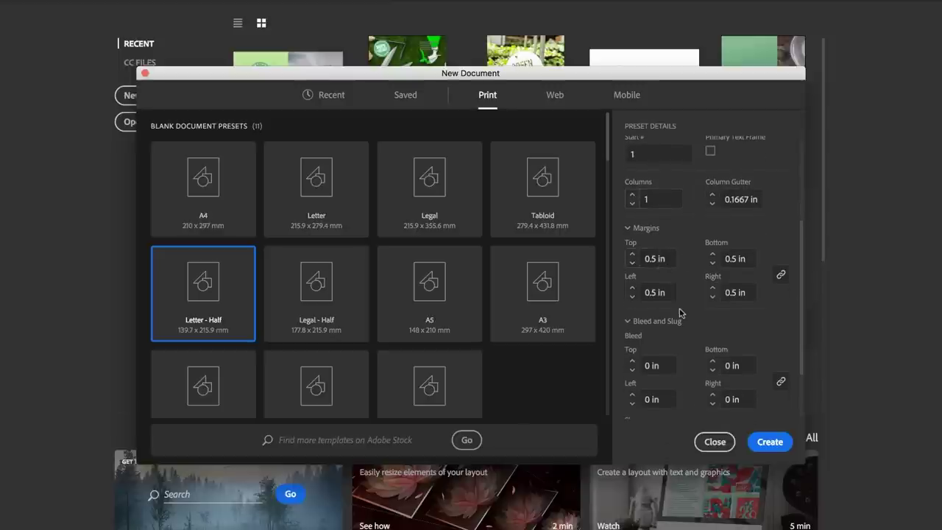
scroll(680, 311, down, 3)
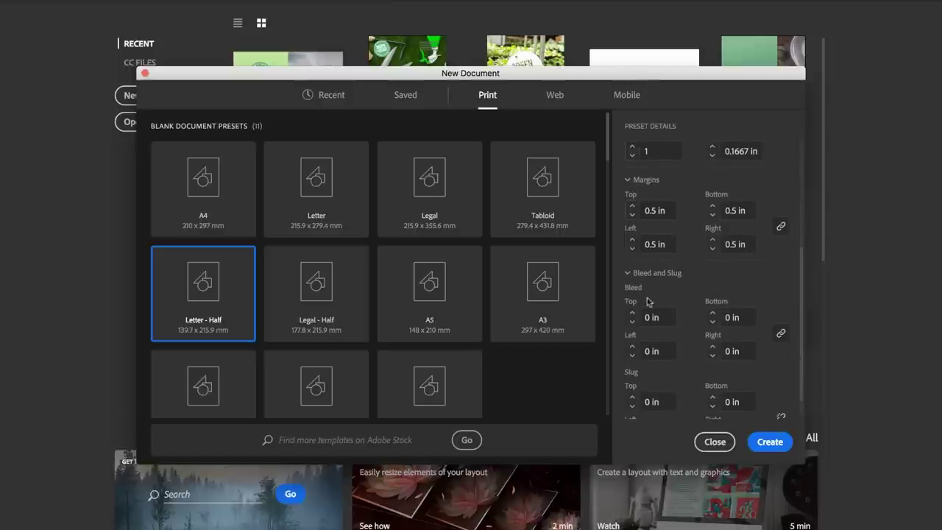
click(630, 279)
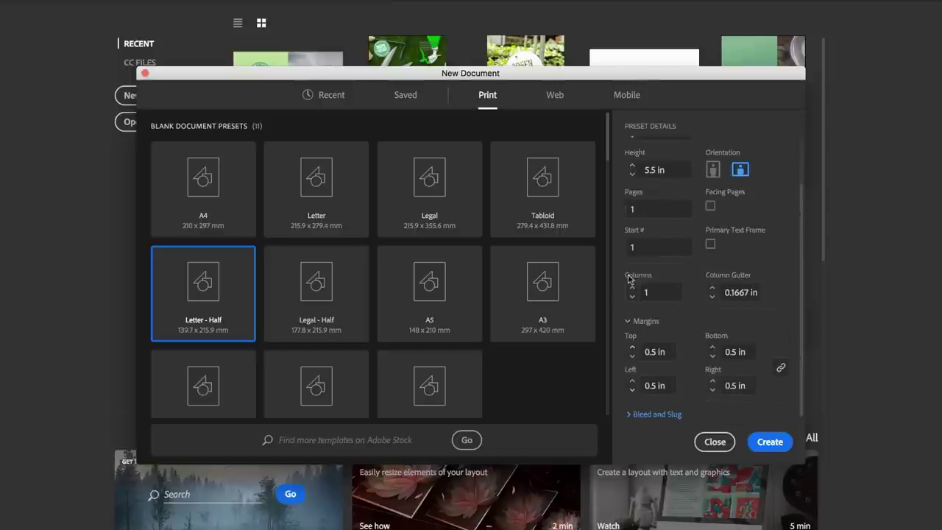
click(629, 323)
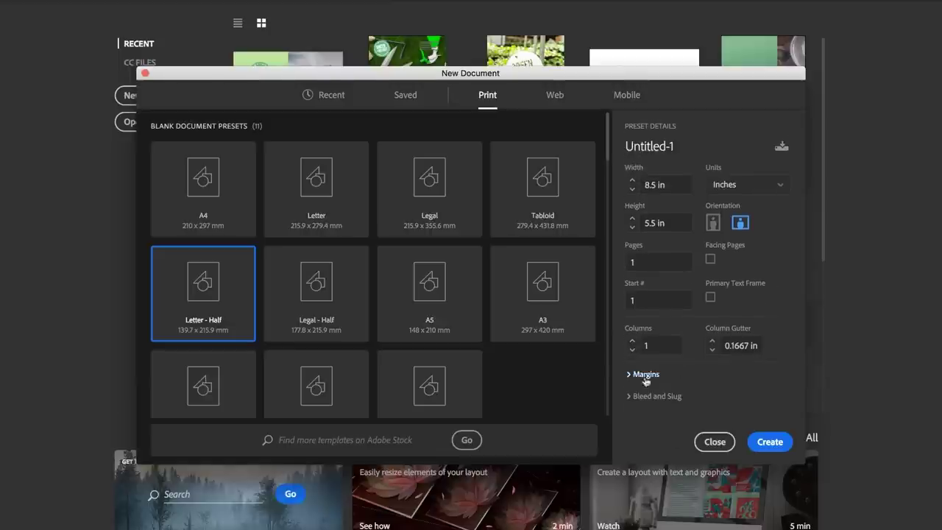
click(629, 376)
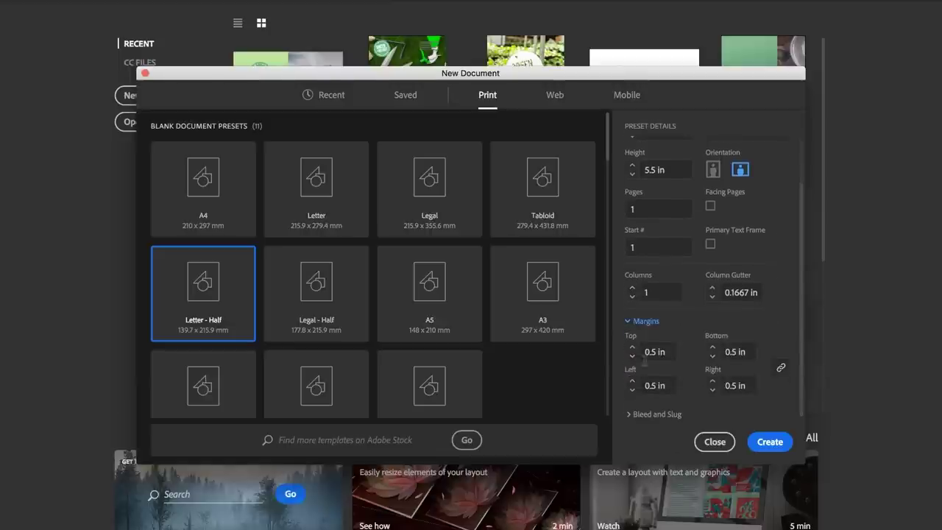
click(627, 322)
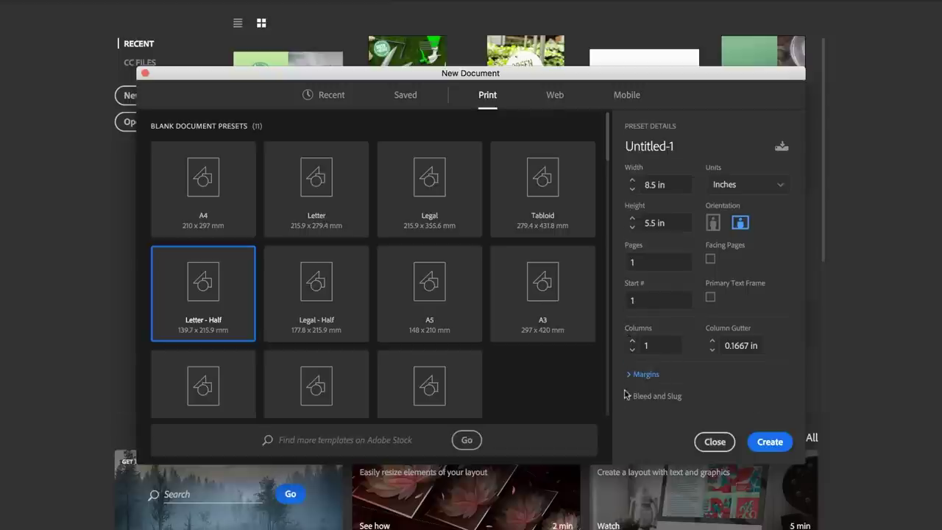
Expand the Bleed and Slug settings and set the linked bleed to 0.125 in on all four sides.
click(629, 398)
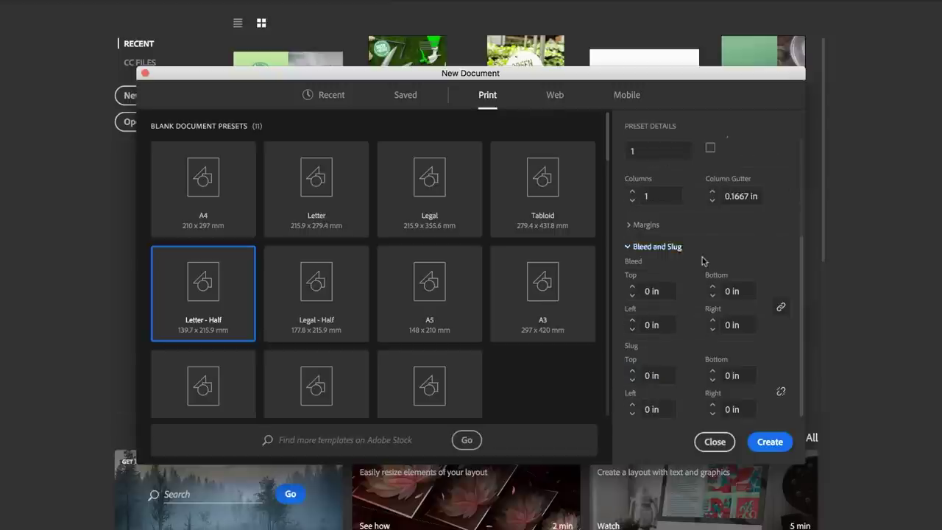
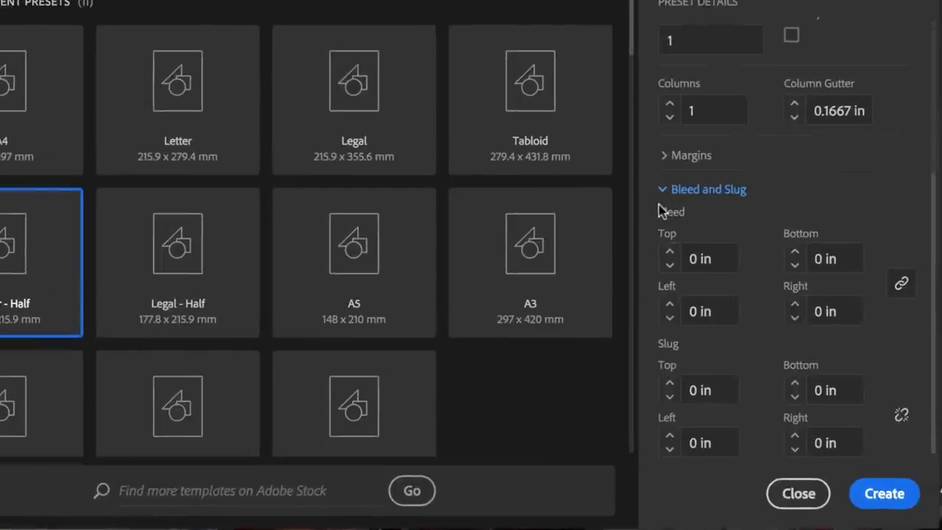
click(721, 259)
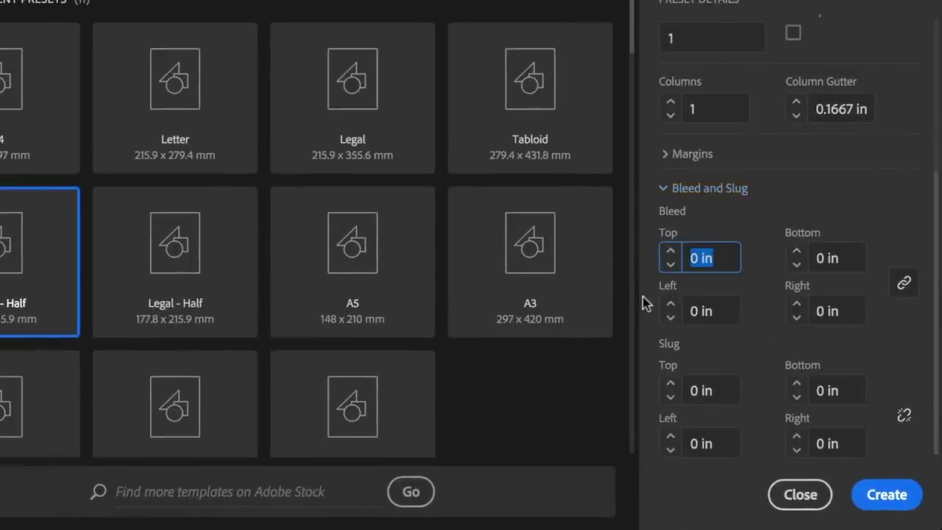
text(.125)
key(Tab)
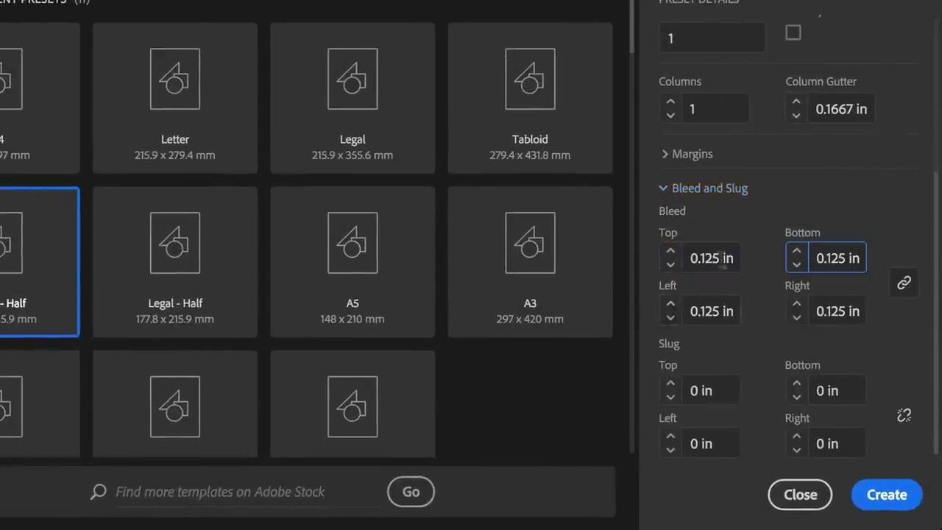
Try a 3 mm bleed on all four sides by entering the value in millimetres.
click(714, 258)
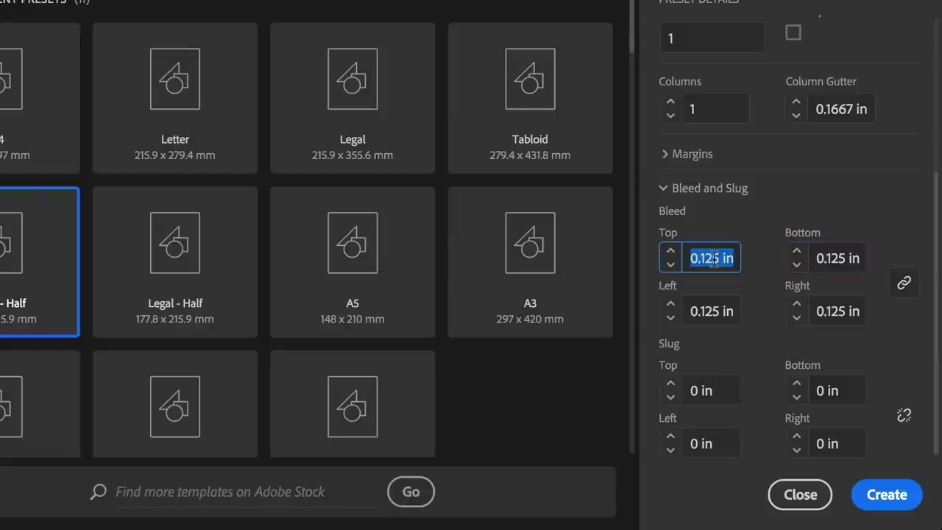
text(3mm)
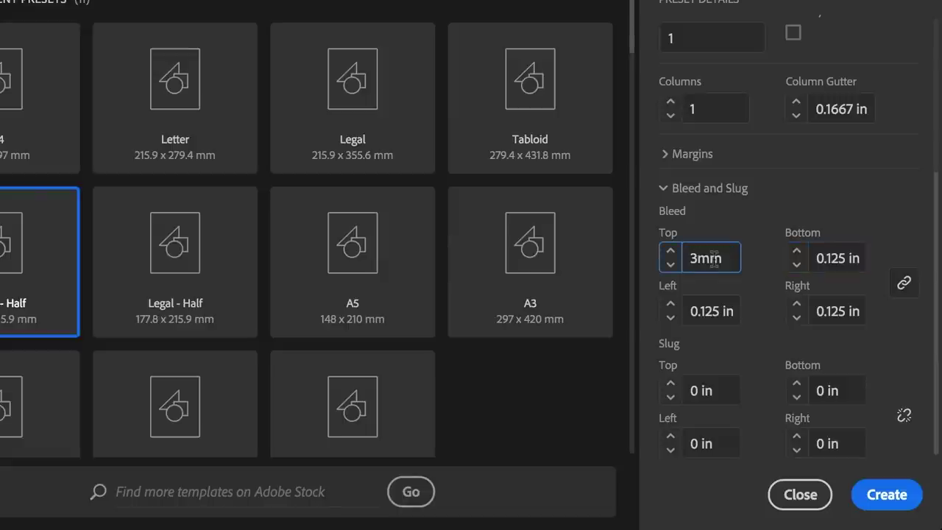
click(708, 311)
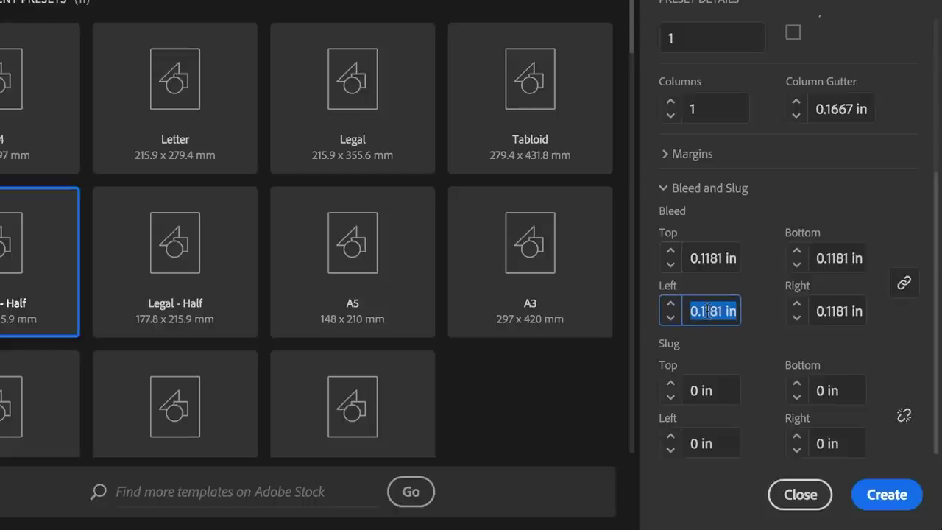
Set the bleed to 0.125 in on all four sides and create the document.
click(711, 259)
text(0.12)
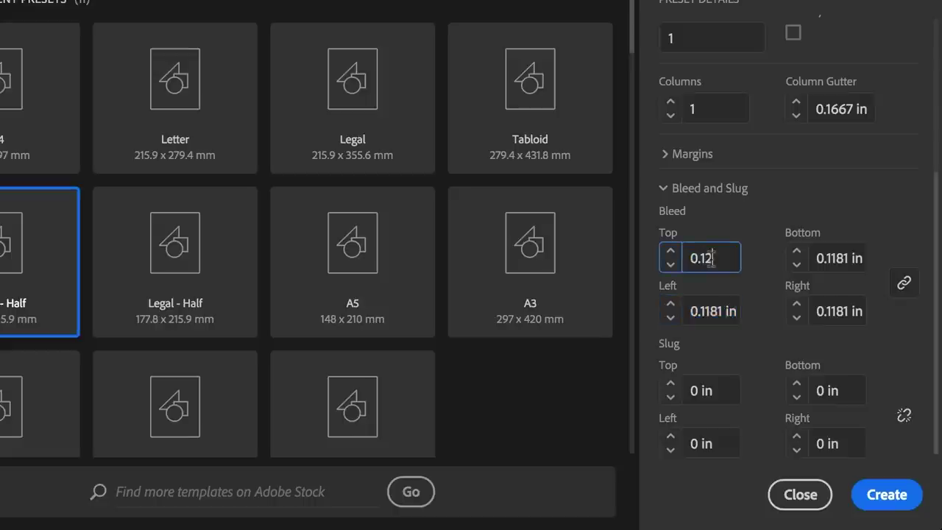
text(5)
key(Tab)
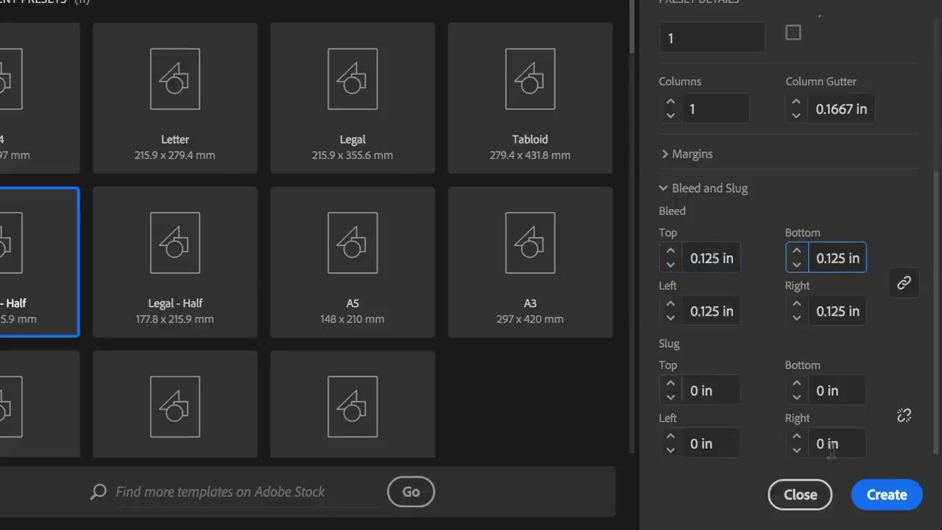
click(891, 497)
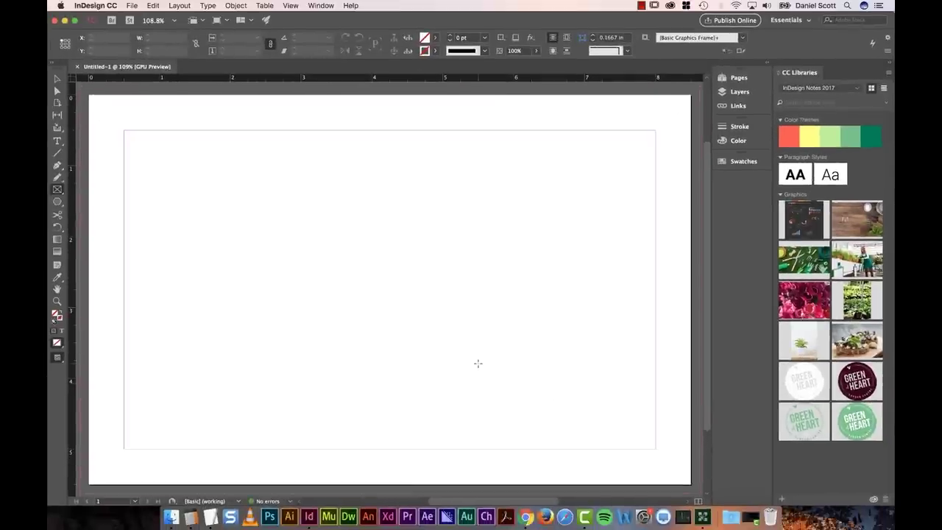
Show the page at 100% and start saving the document with the Desktop as its location.
key(super+1)
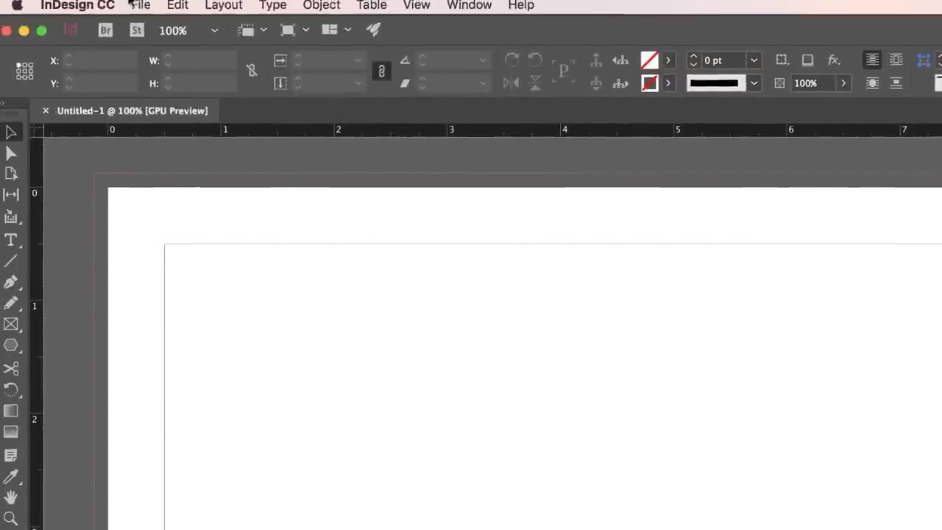
click(148, 9)
click(162, 124)
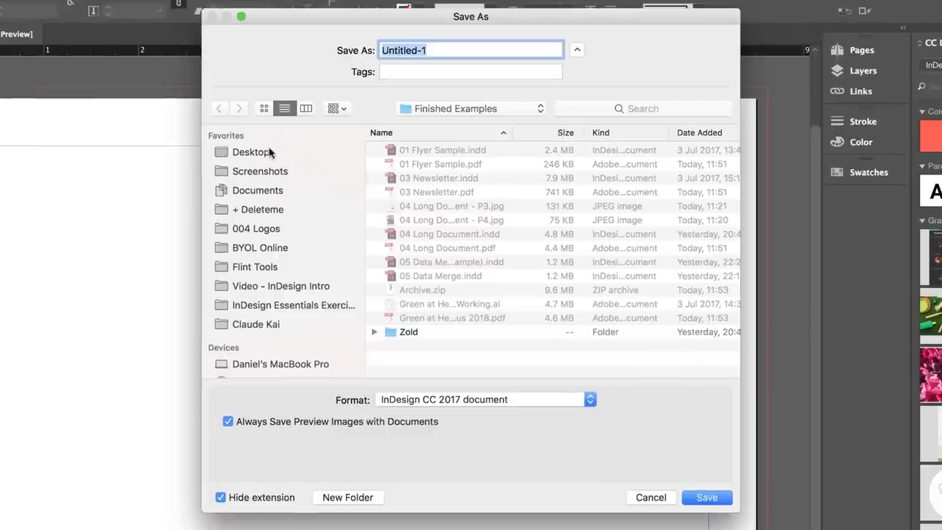
click(479, 253)
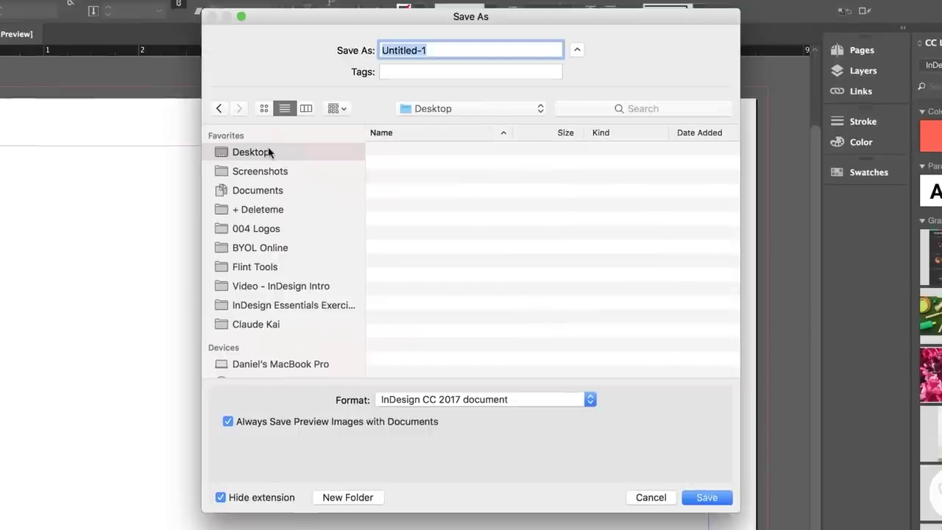
click(348, 496)
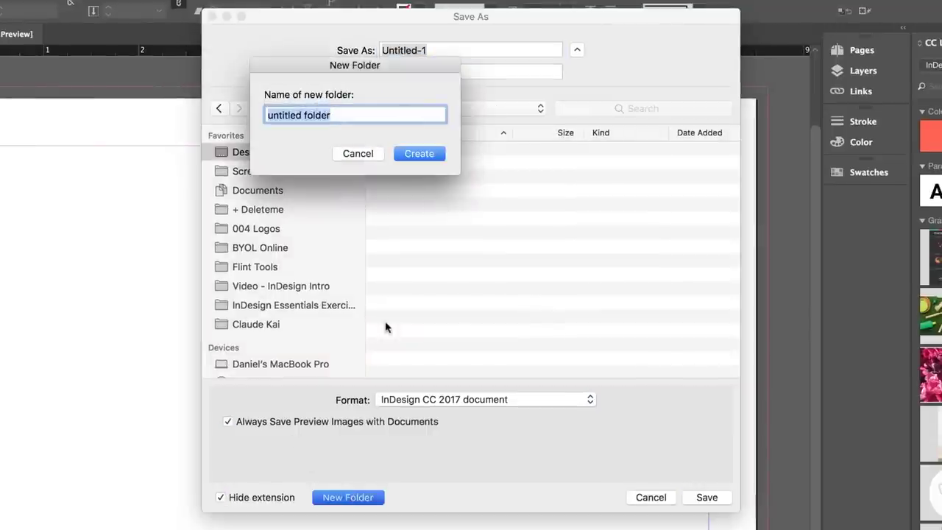
click(358, 153)
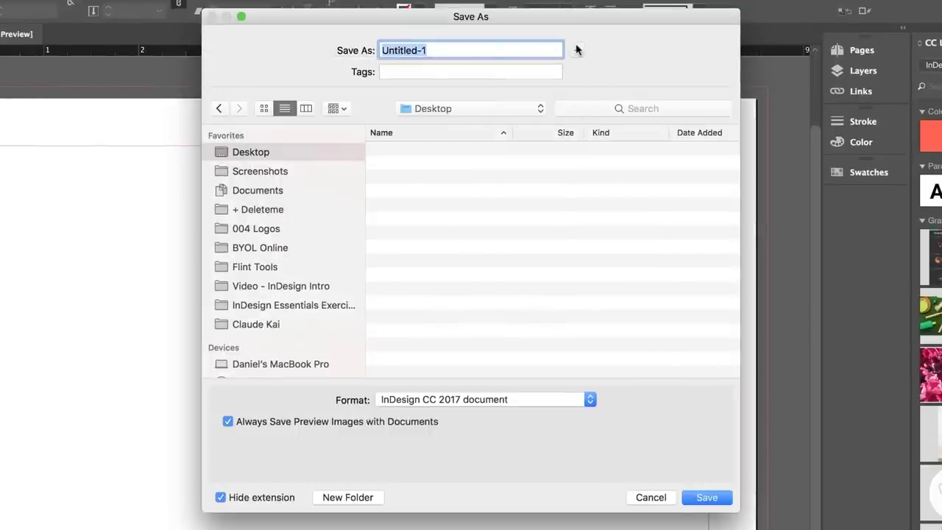
click(578, 49)
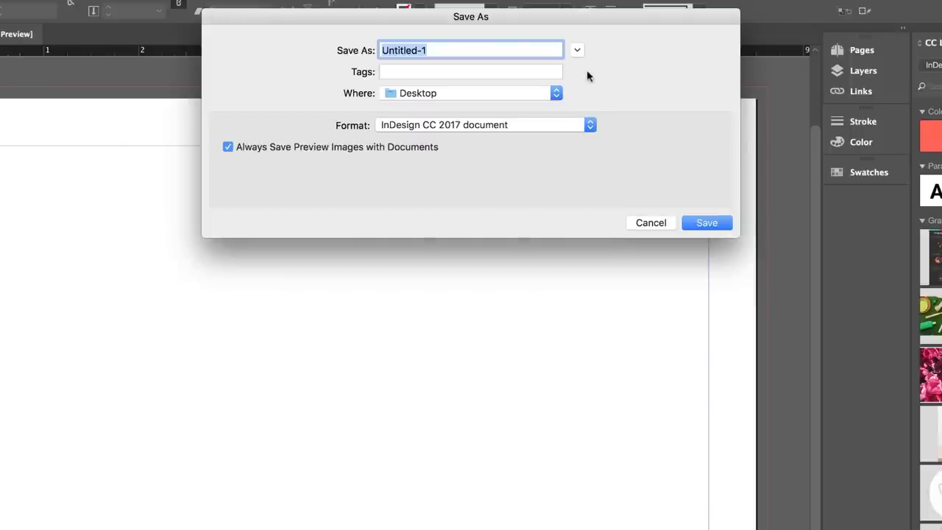
click(577, 49)
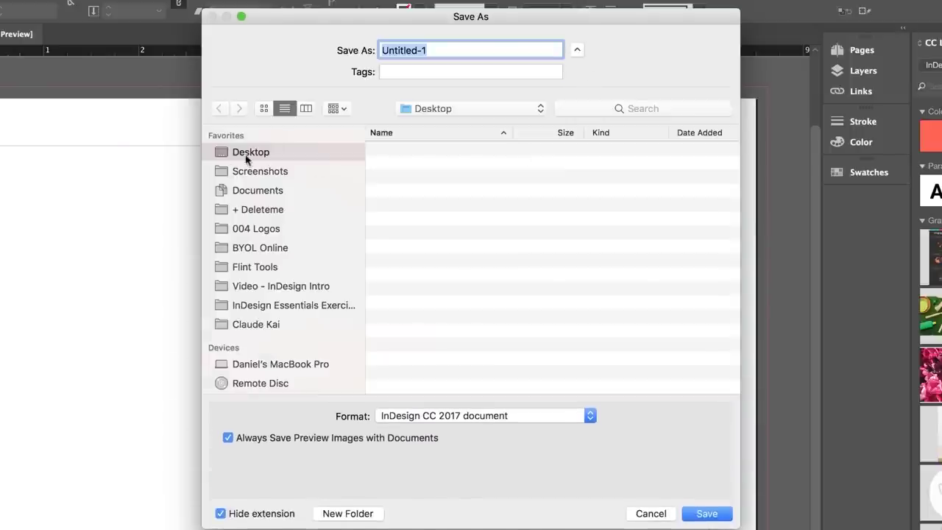
Create a folder named InDesign Class Files on the Desktop for the save location.
click(332, 512)
text(In)
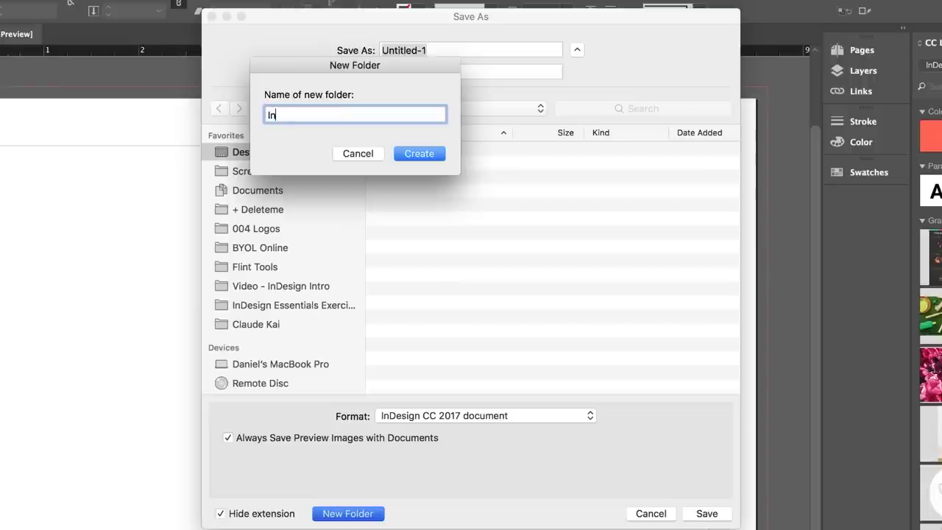
text(Design Class Files)
click(429, 155)
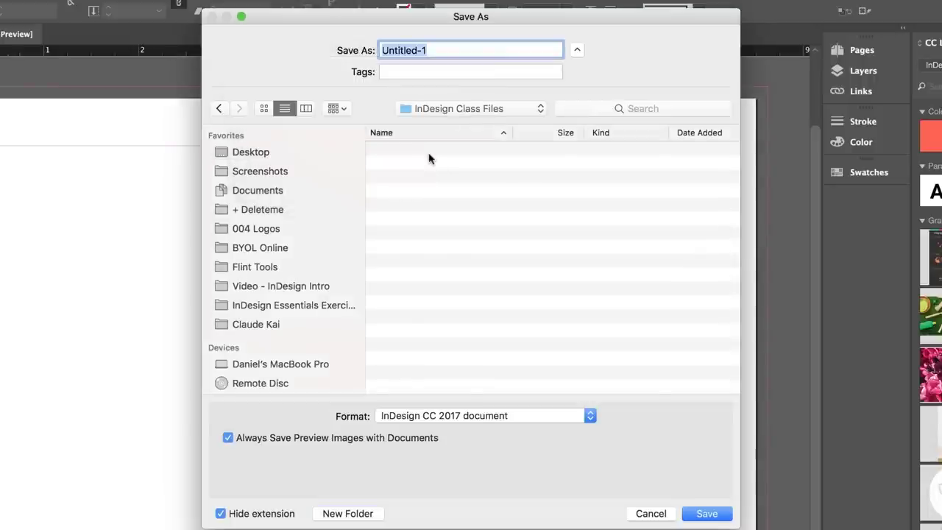
Name the file Good at Heart - Flyer V1 and save it as an InDesign CC 2017 document.
click(426, 50)
triple_click(426, 50)
text(Good at Heart)
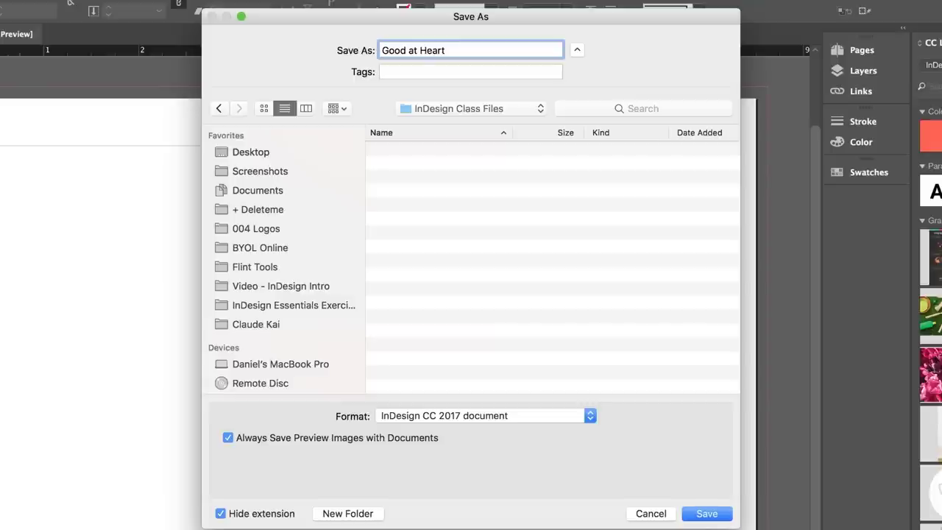
text( - Flyer V1)
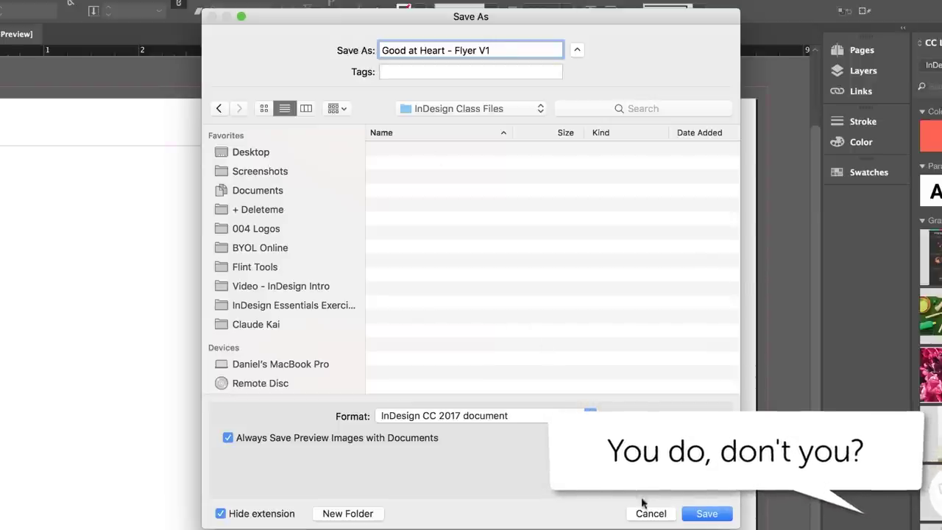
click(707, 514)
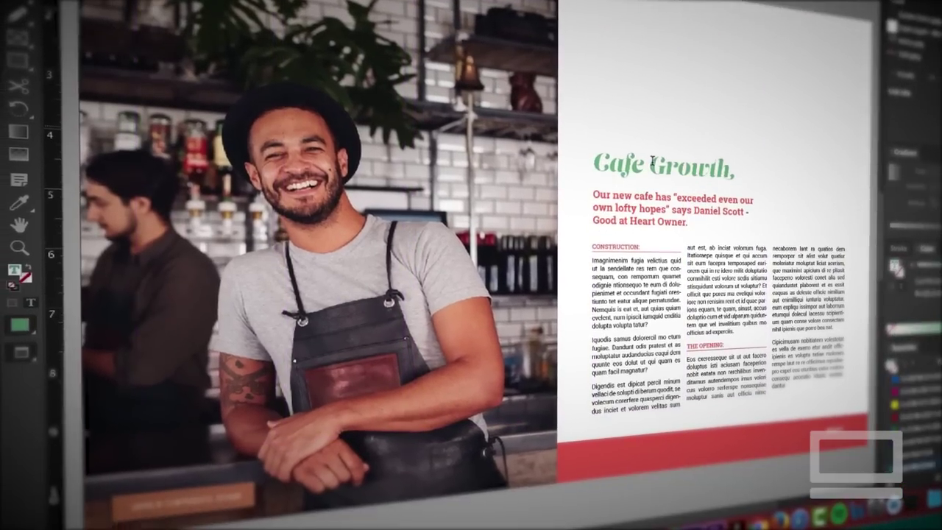
triple_click(662, 172)
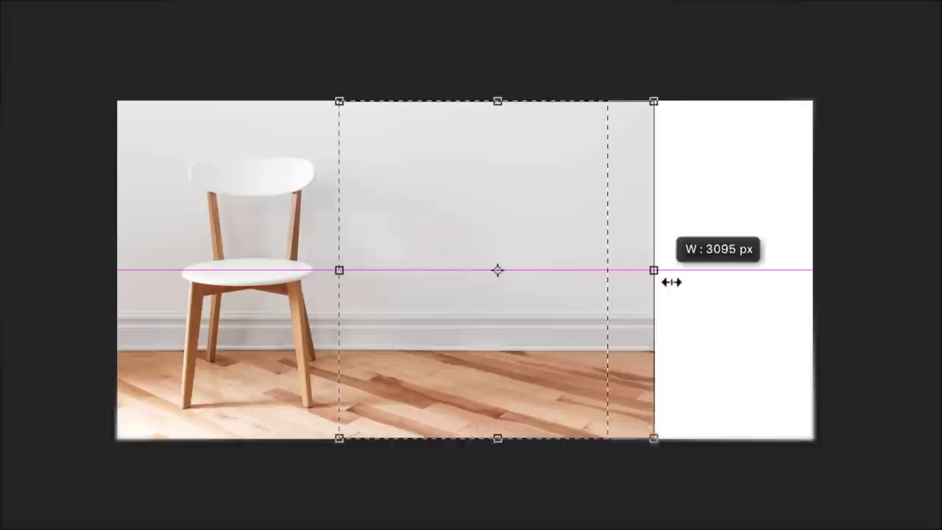
drag(671, 280, 761, 284)
key(Return)
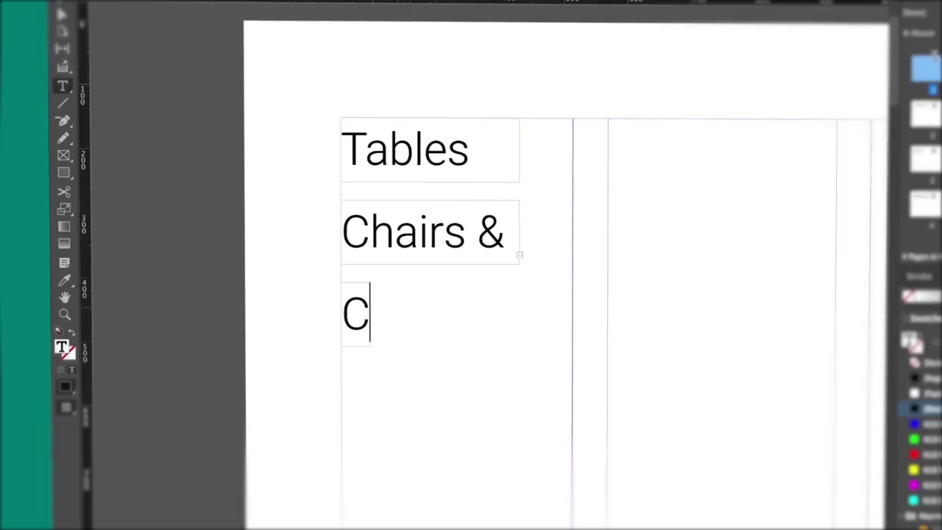
text(hairs & Benches)
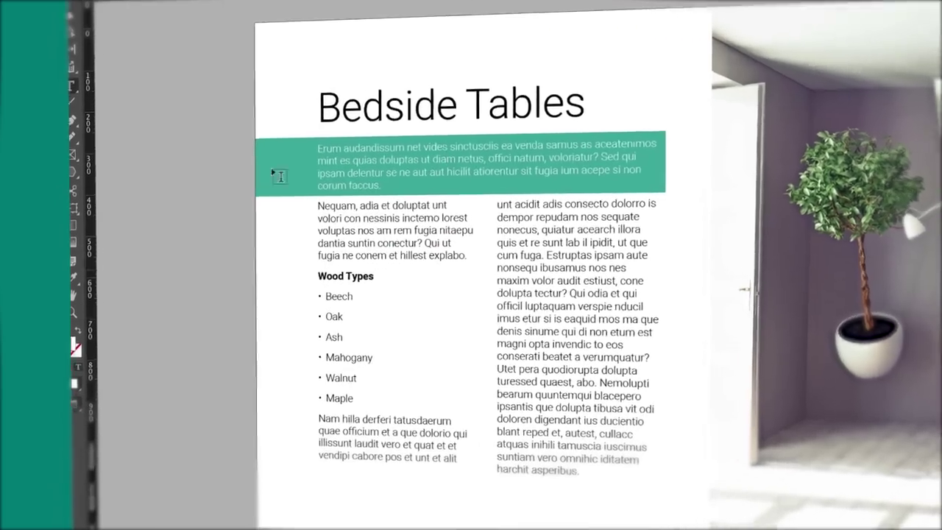
drag(353, 398, 317, 299)
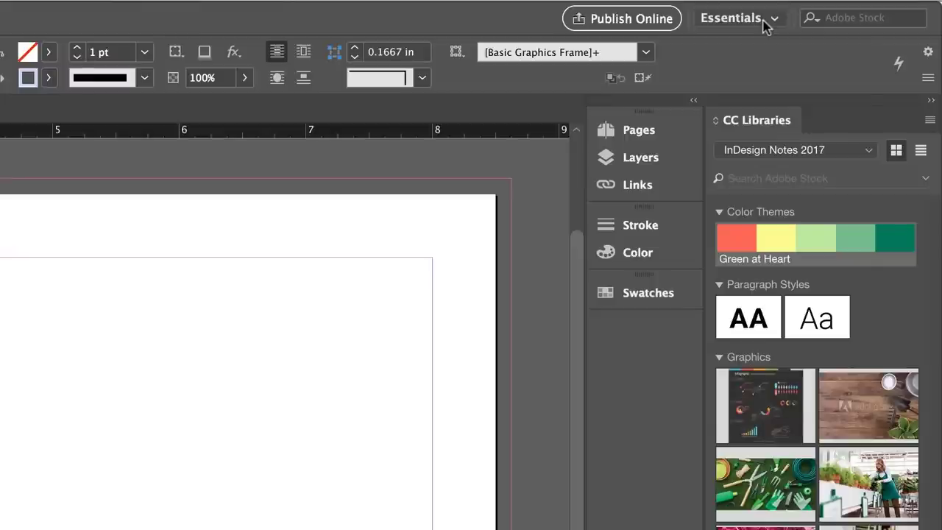
Switch to the Advanced workspace and return to the Essentials workspace.
click(802, 20)
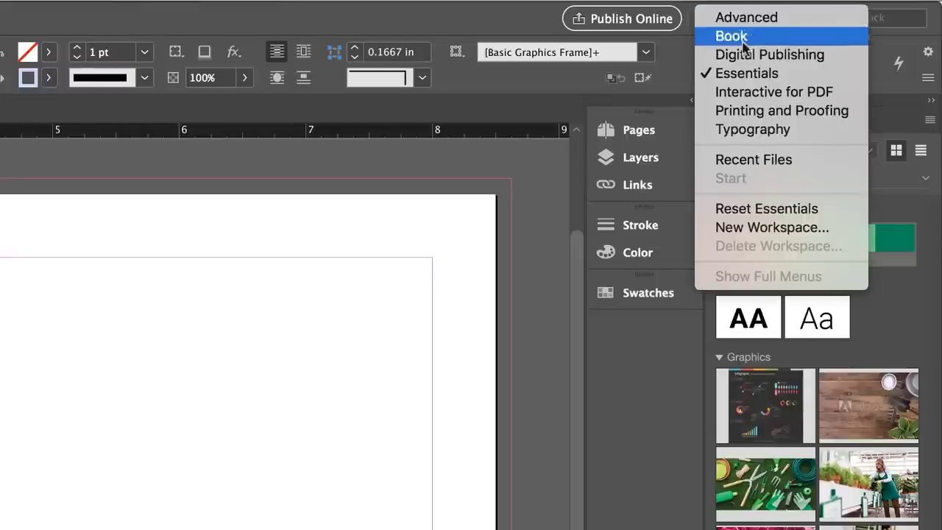
click(745, 22)
click(740, 22)
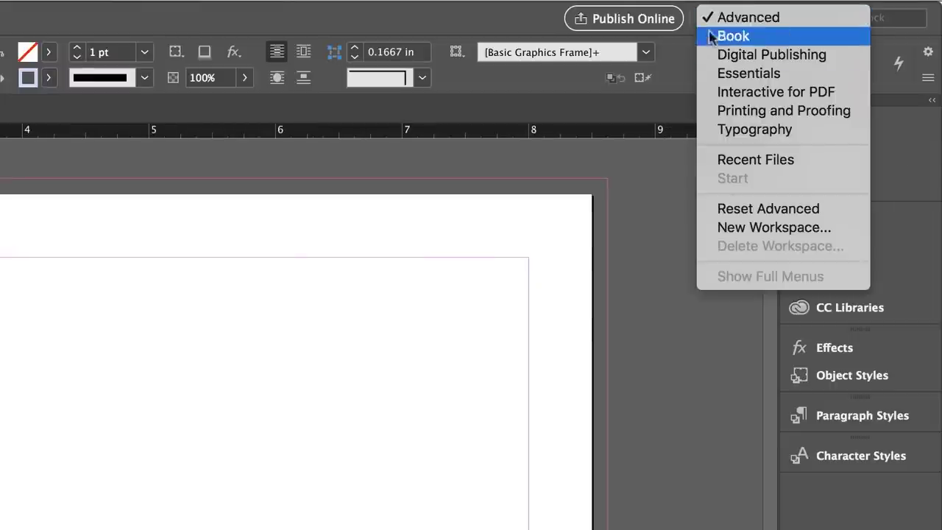
click(724, 73)
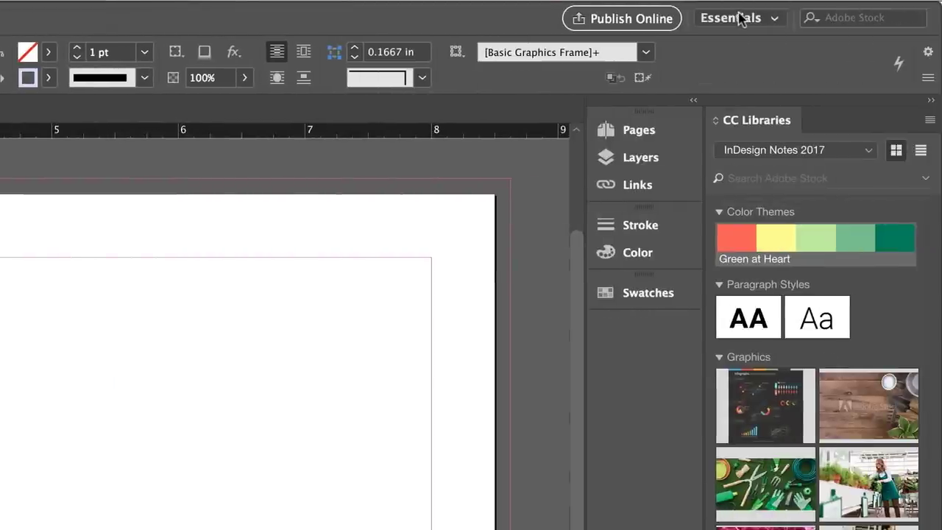
Reset the Essentials workspace to its default layout.
click(740, 18)
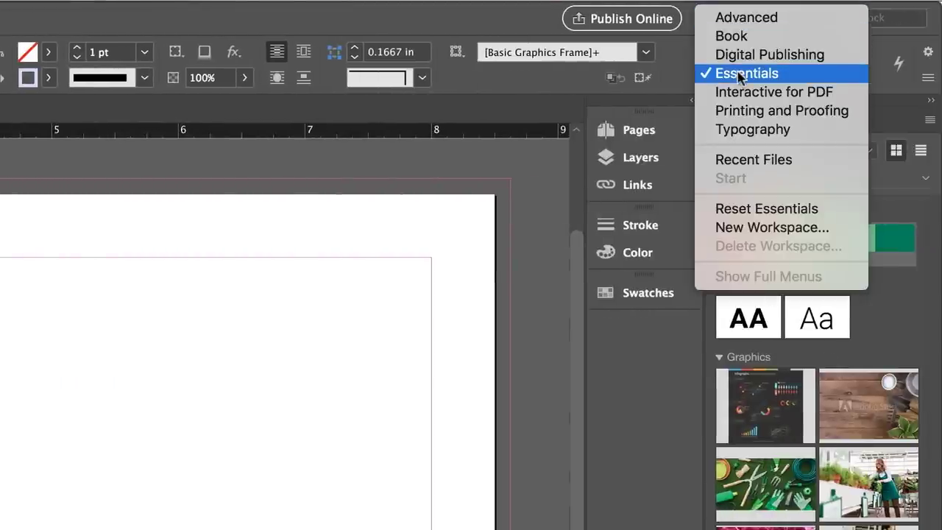
click(744, 210)
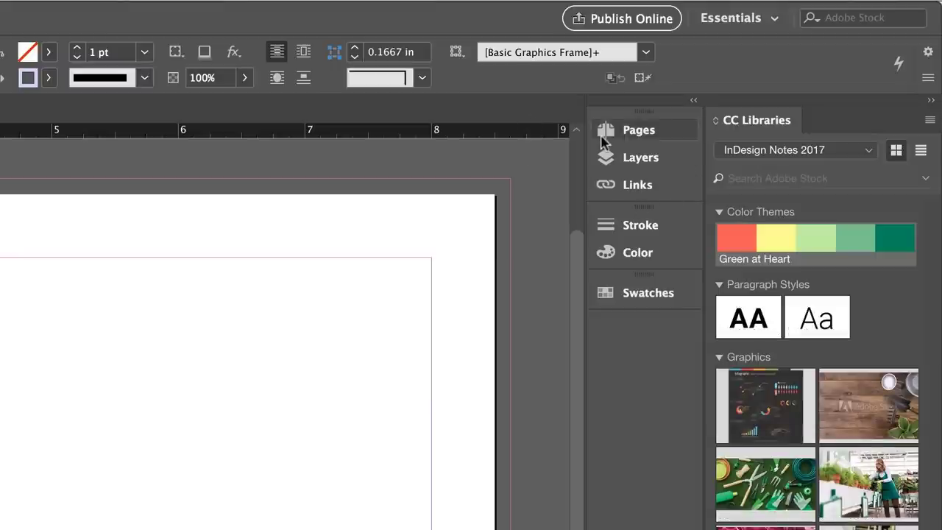
Open the Pages panel and detach Pages and Links from their docked group, leaving Layers docked.
click(621, 138)
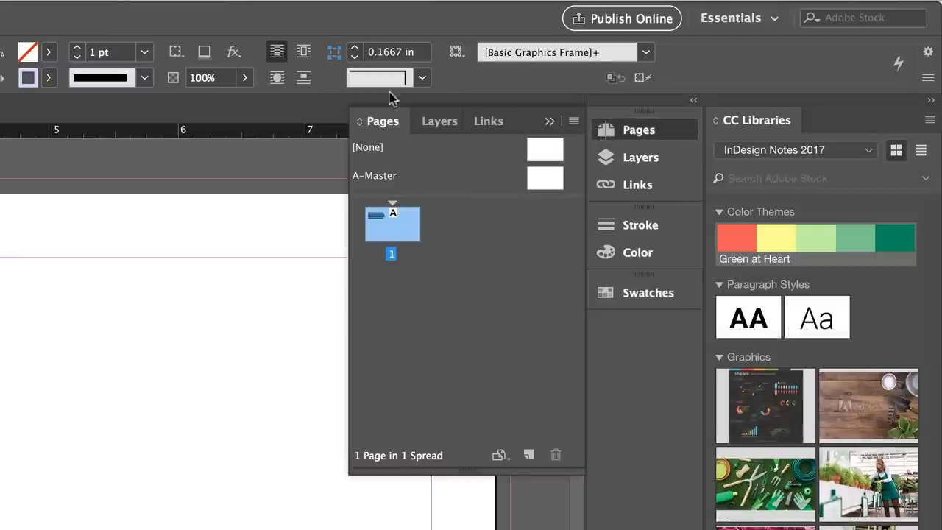
drag(383, 121, 206, 526)
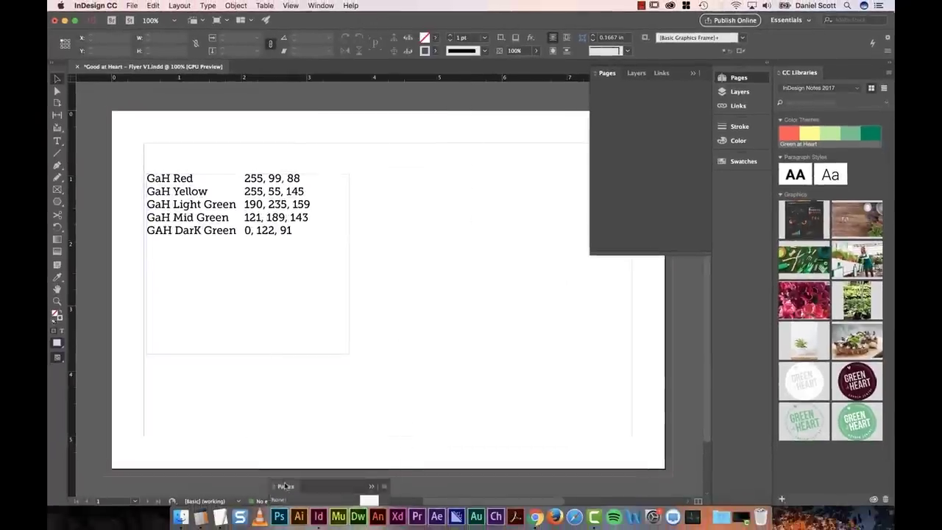
drag(285, 485, 51, 463)
drag(634, 73, 587, 363)
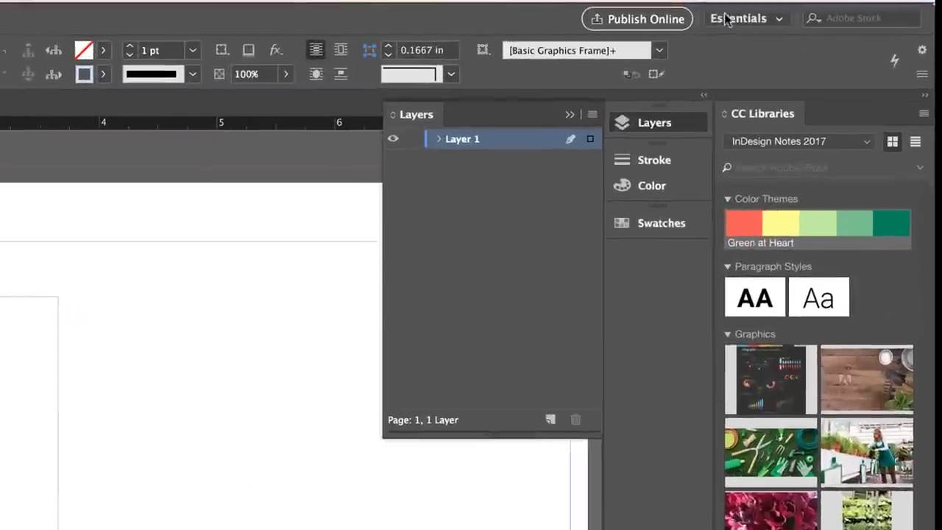
Reset the Essentials workspace and expand the docked panel column with the Layers panel in front.
click(726, 18)
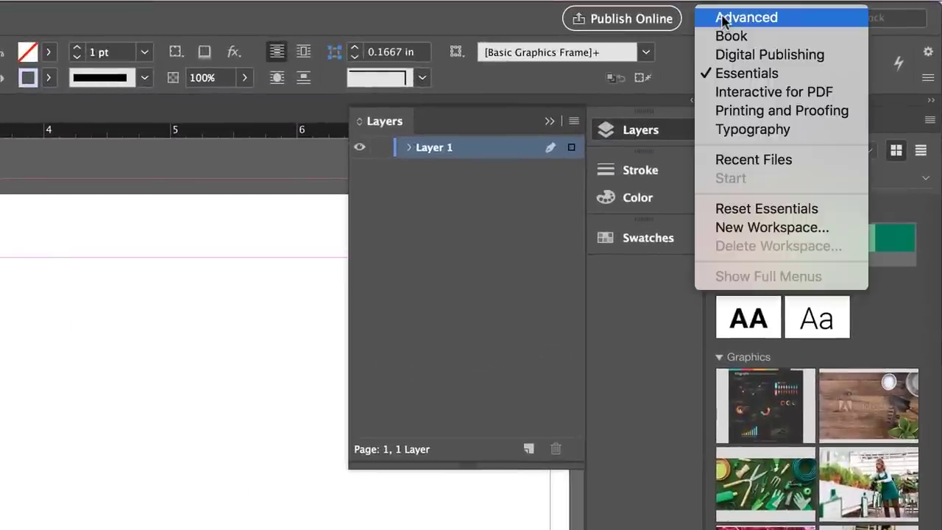
click(732, 208)
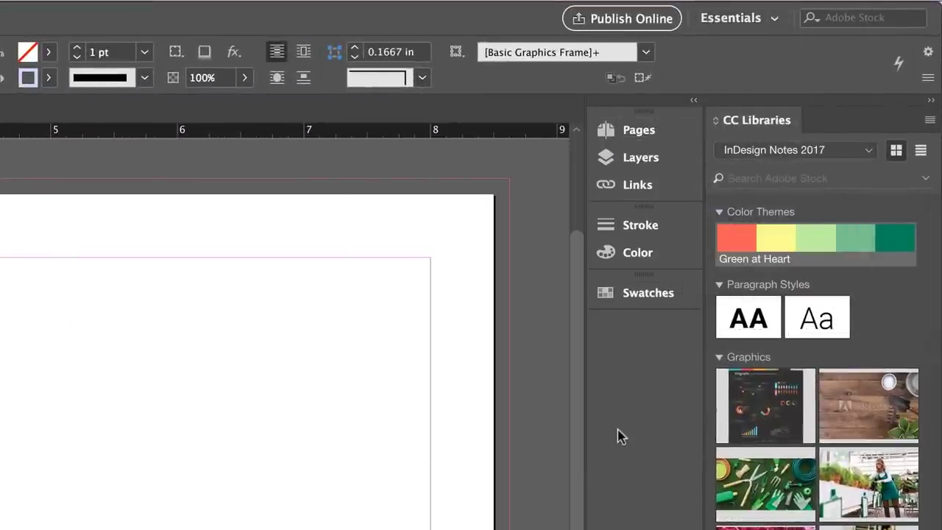
click(693, 101)
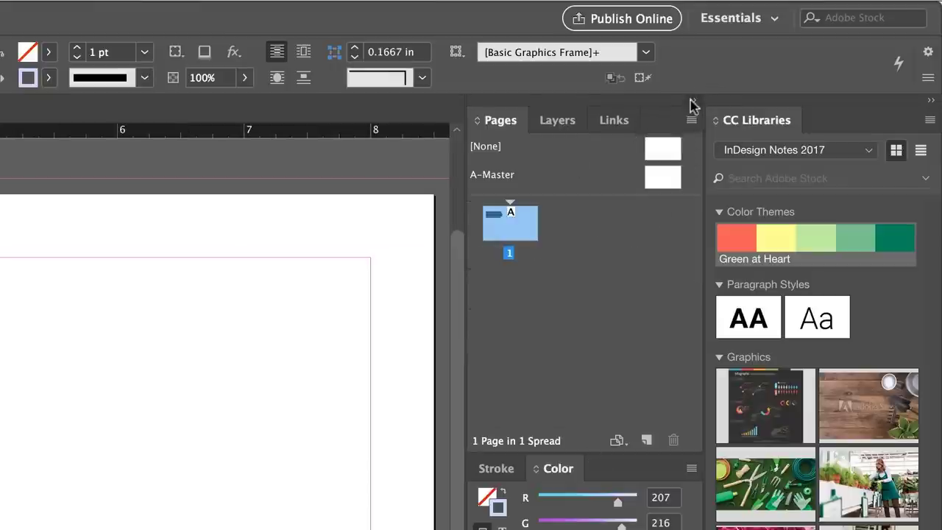
click(692, 104)
click(641, 157)
click(641, 159)
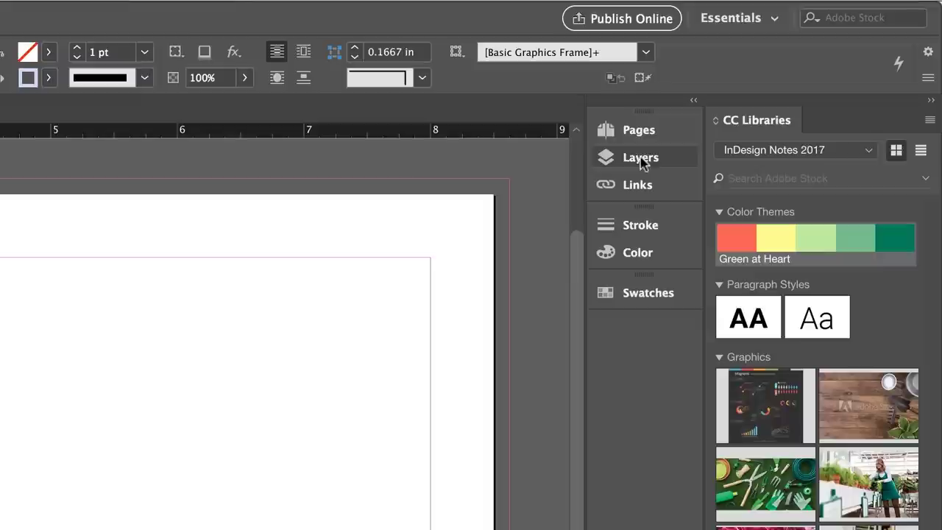
click(693, 101)
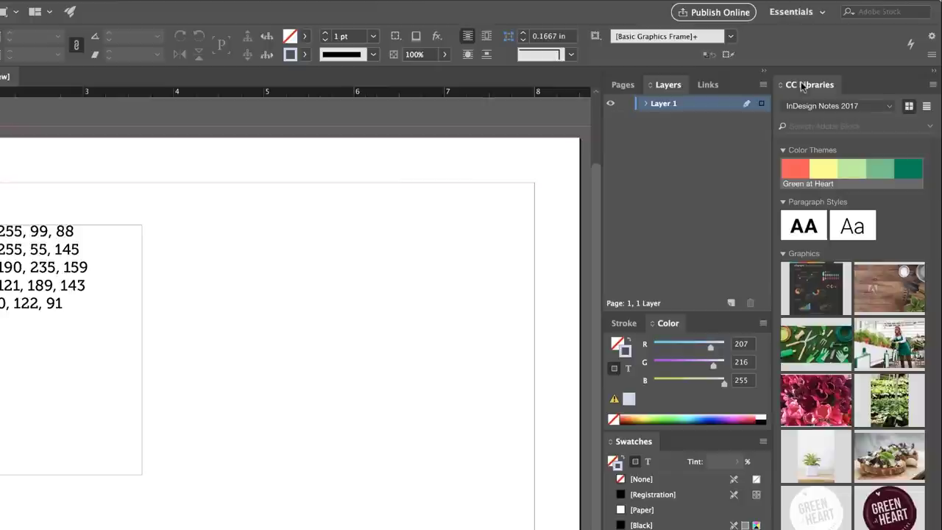
click(838, 105)
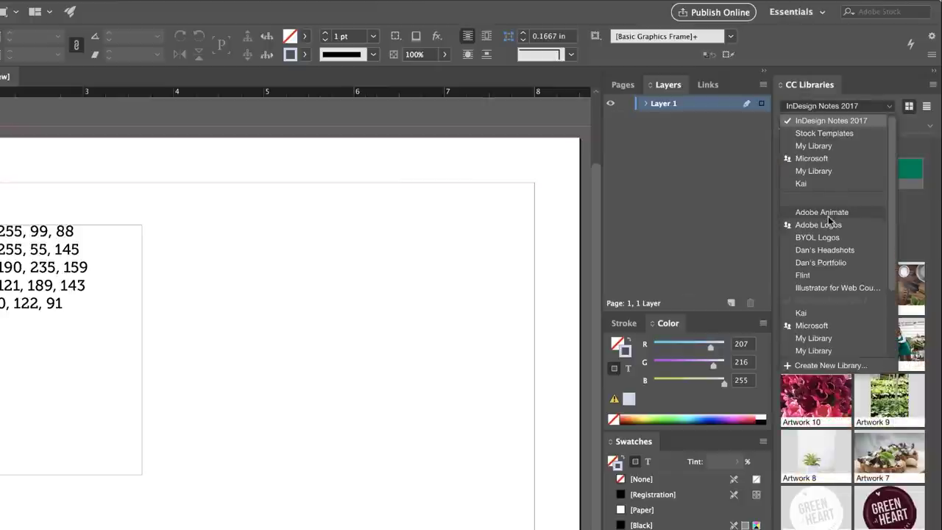
scroll(828, 216, down, 2)
scroll(828, 216, up, 2)
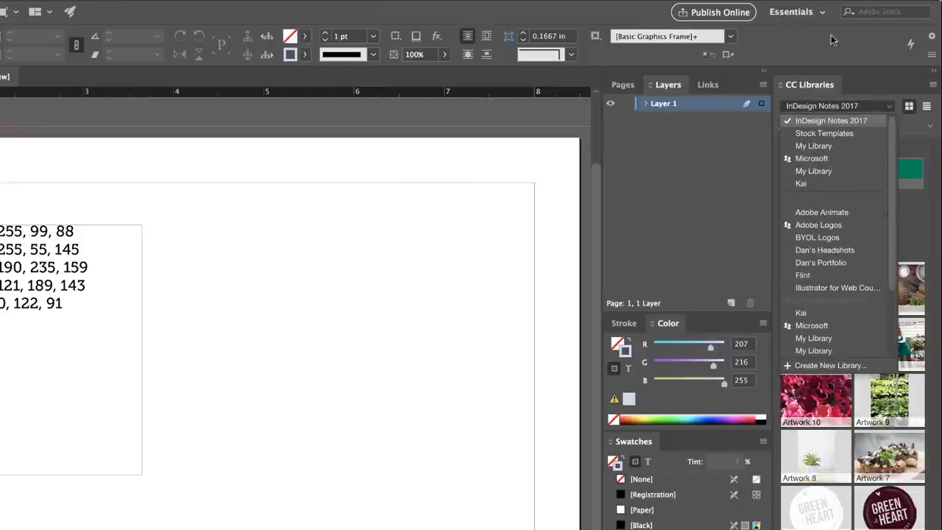
click(829, 109)
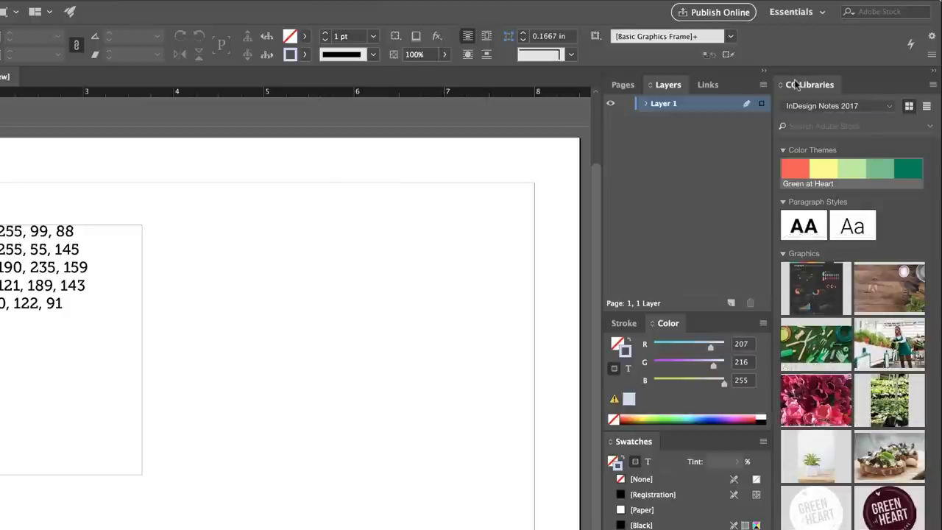
Create a new CC library named Great at Heart.
click(811, 106)
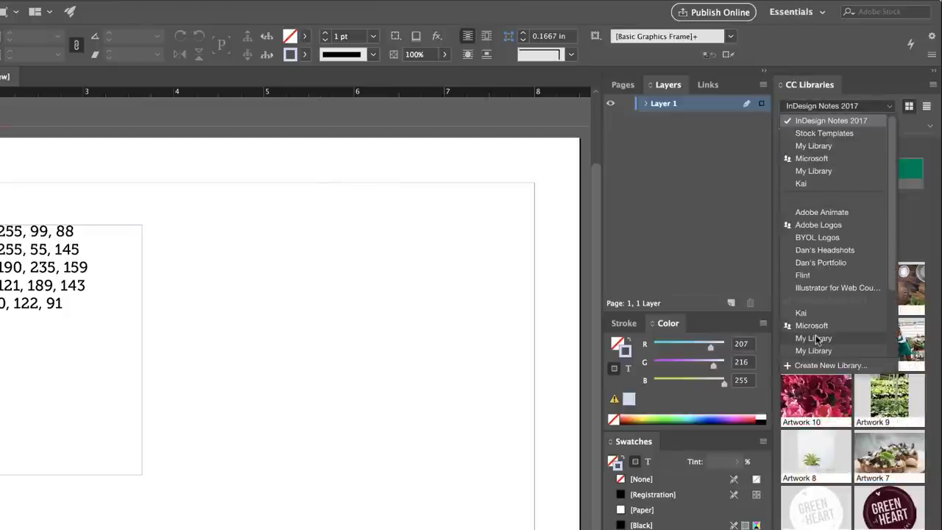
scroll(815, 335, down, 1)
scroll(815, 336, down, 1)
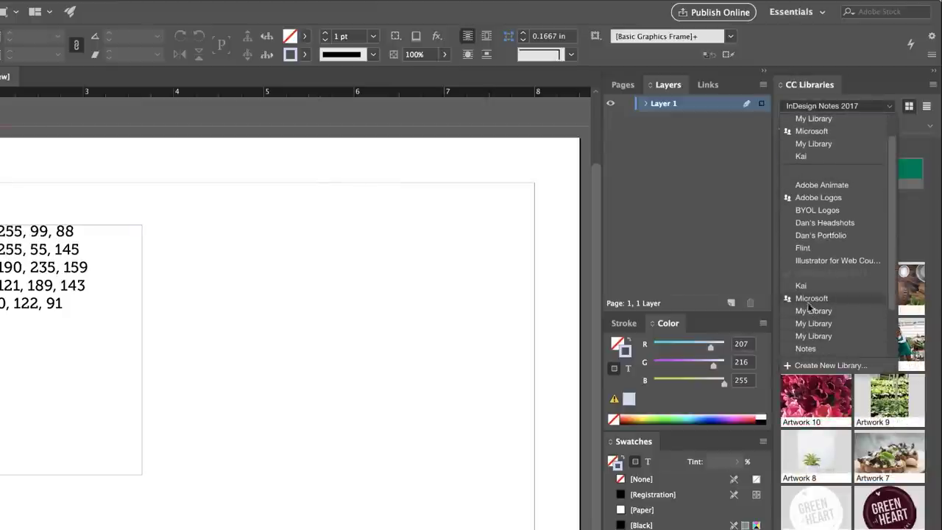
click(809, 366)
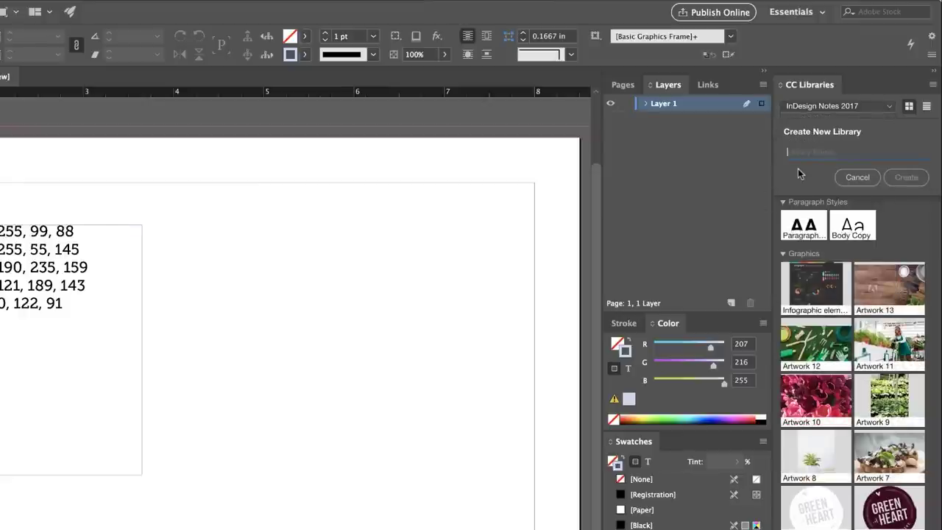
text(Great at Heart)
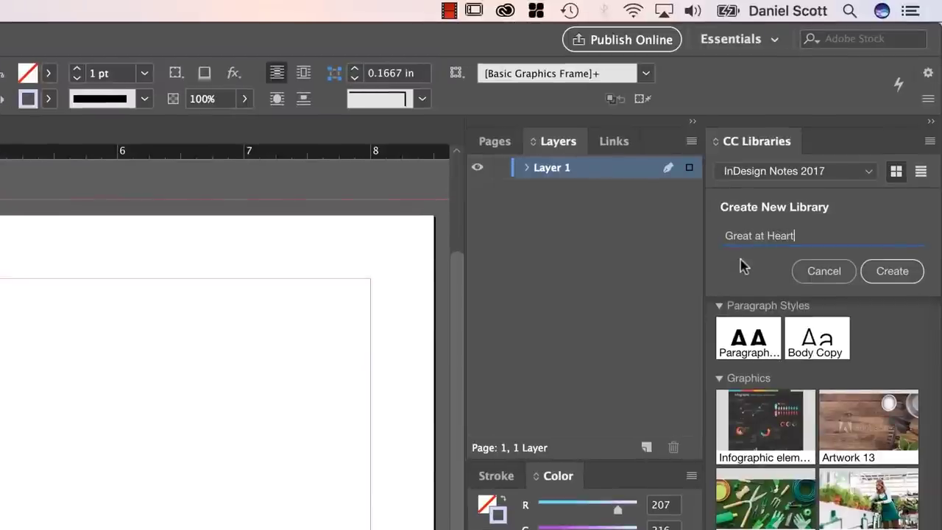
click(892, 271)
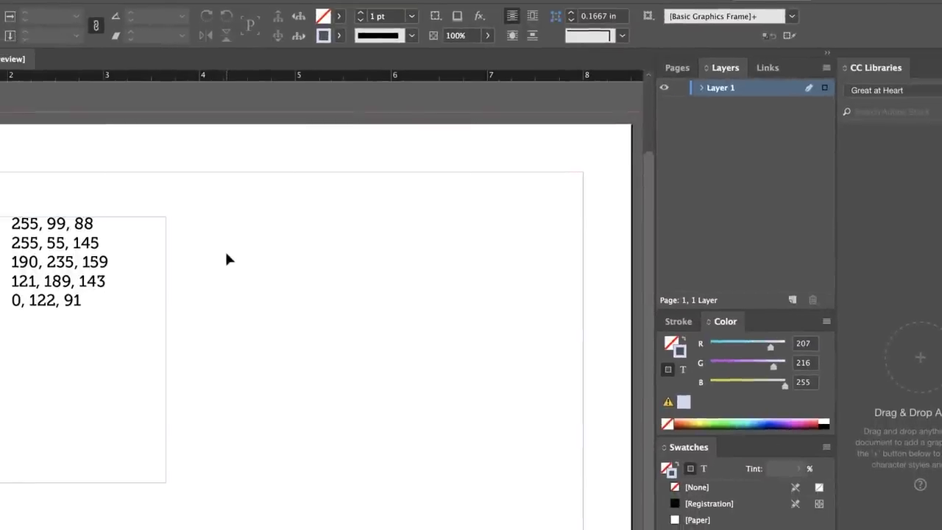
Select all the text in the color list frame, switch the Color panel to RGB and apply green 0, 239, 26.
double_click(103, 318)
key(ctrl+a)
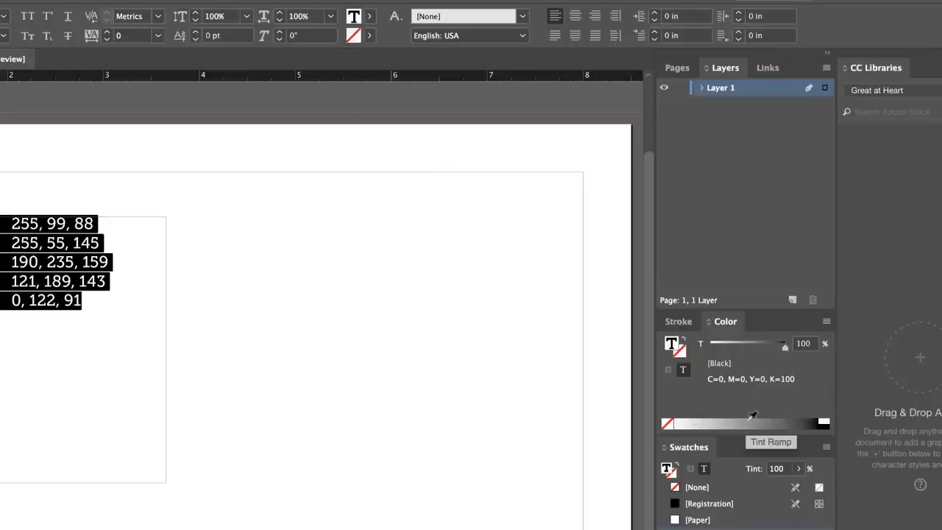
click(826, 321)
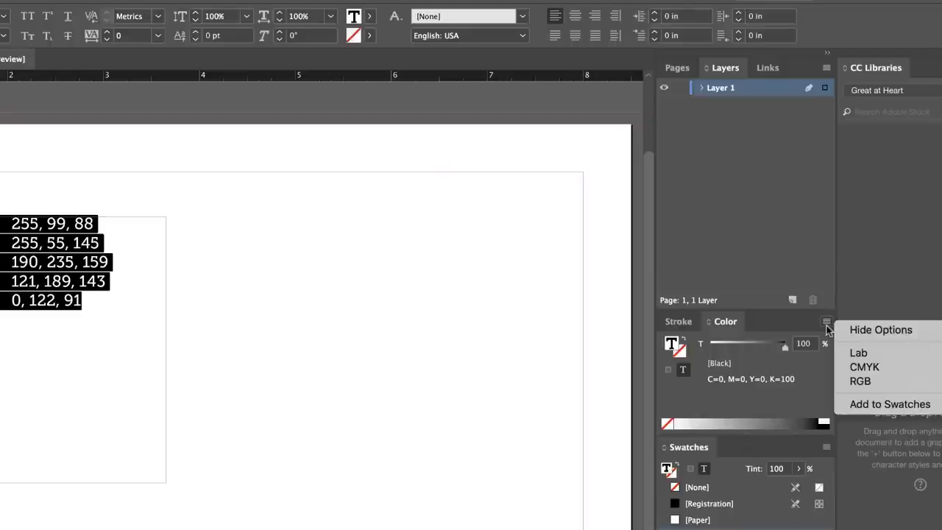
click(859, 380)
mouse_move(768, 412)
mouse_down()
mouse_move(732, 414)
mouse_move(772, 416)
mouse_up()
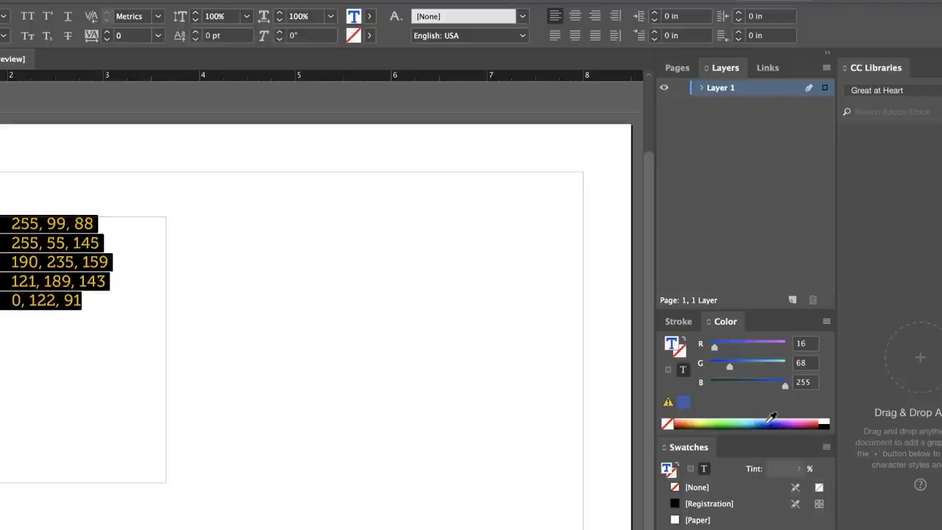
drag(771, 417, 733, 419)
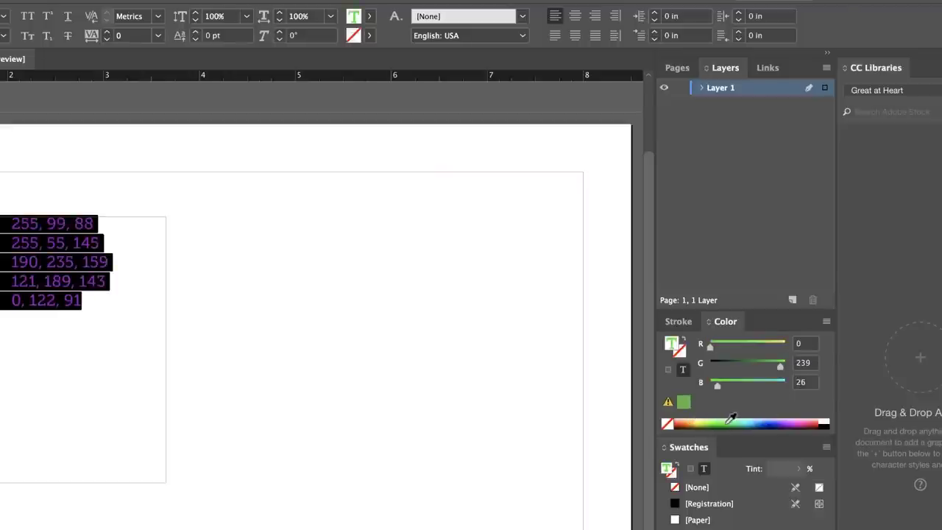
click(125, 314)
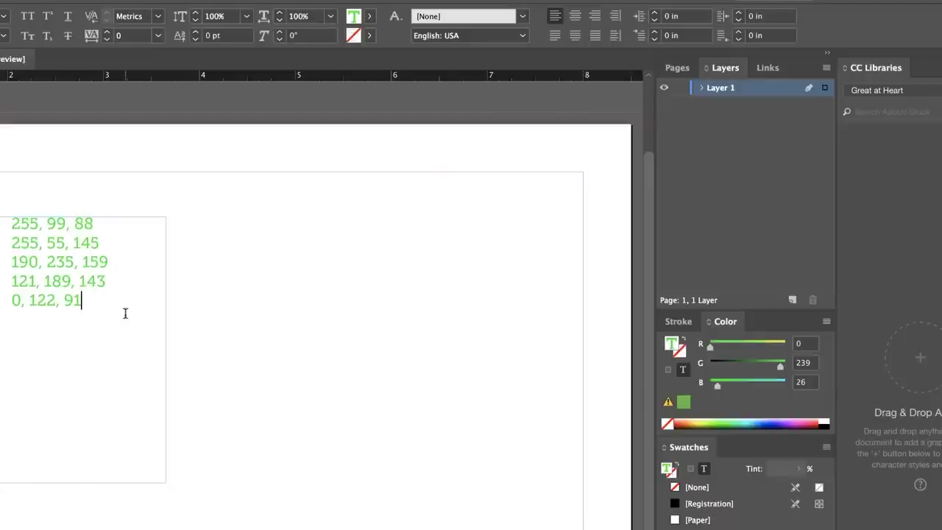
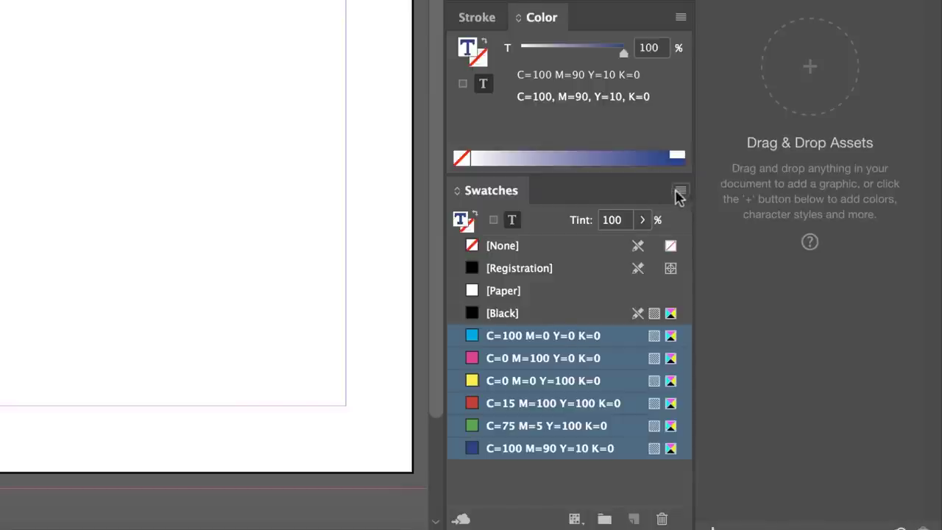
Leave text editing and deselect the text frame so that nothing on the page is selected.
click(680, 195)
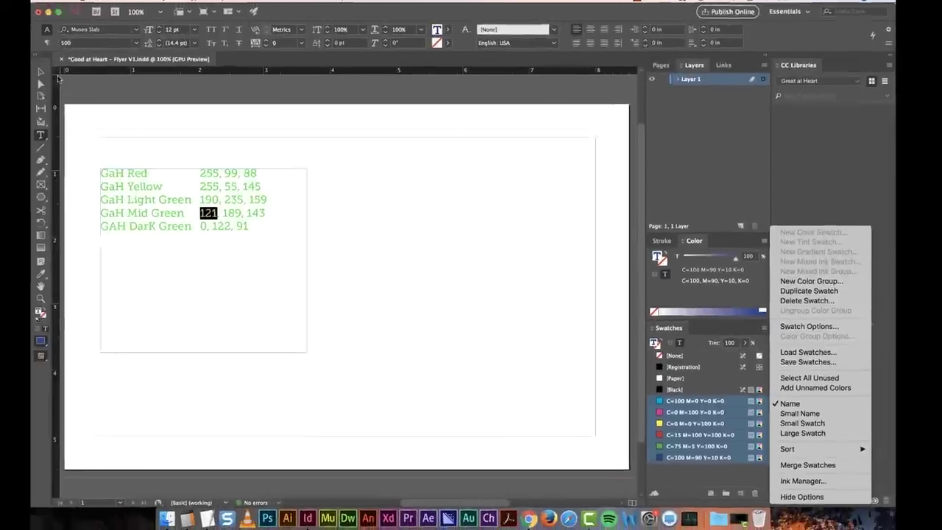
key(Escape)
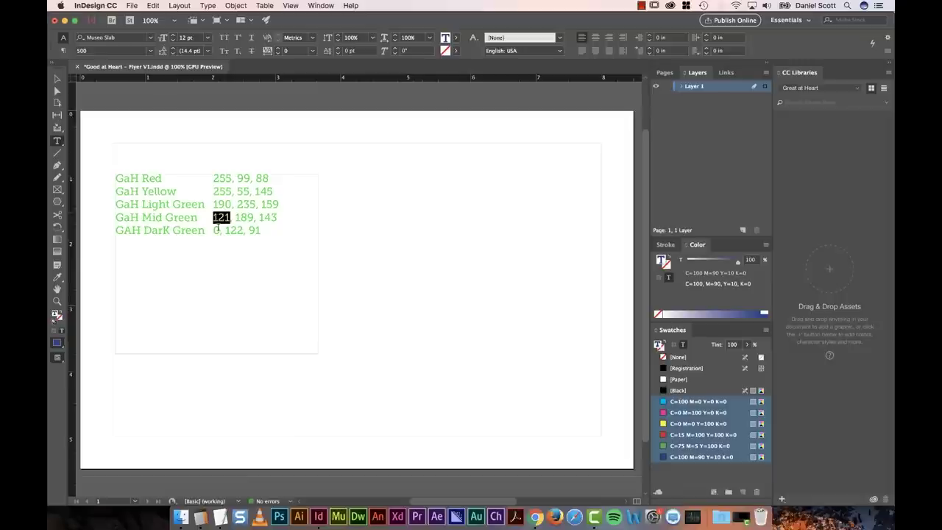
click(59, 79)
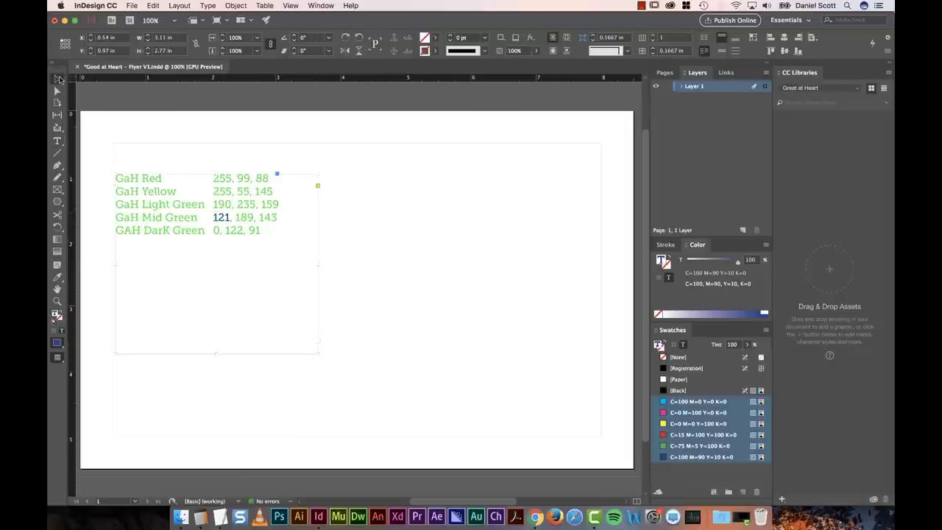
click(414, 272)
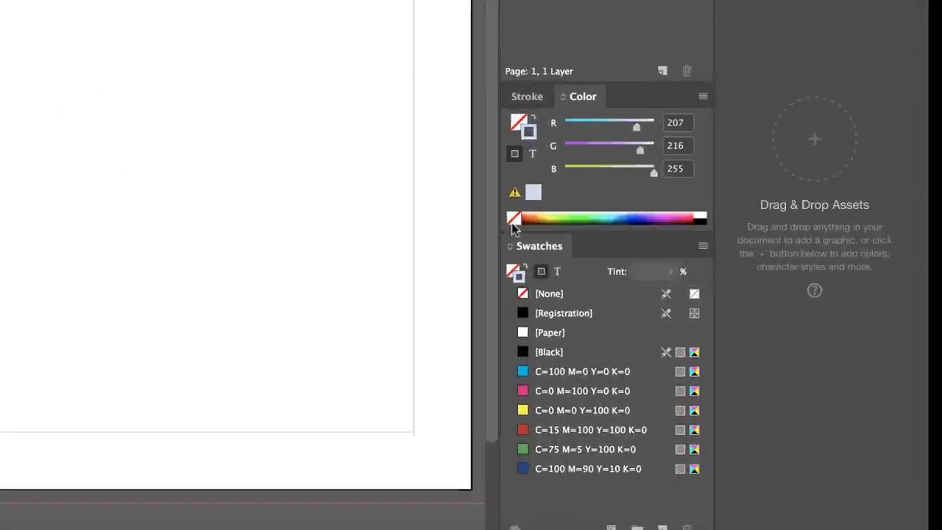
Start a new color swatch without naming it by color value, and name it GaH Red.
click(763, 325)
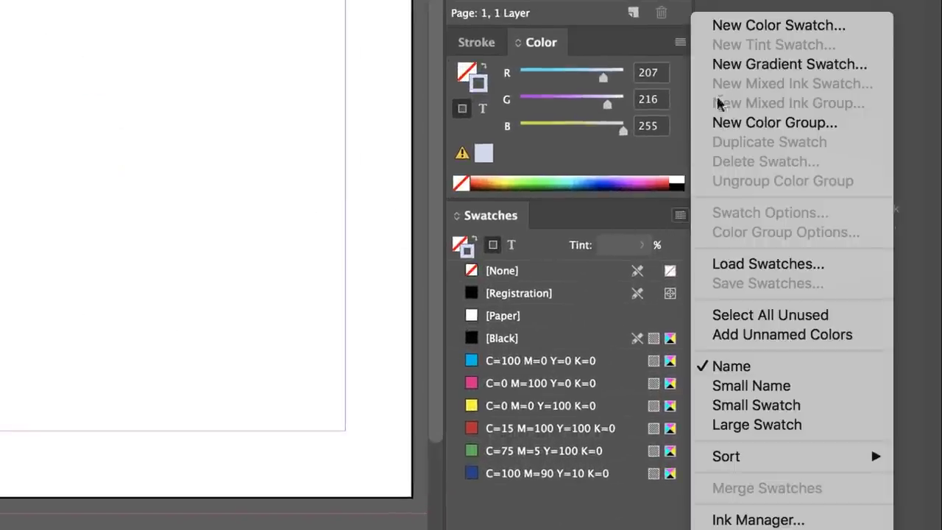
click(746, 24)
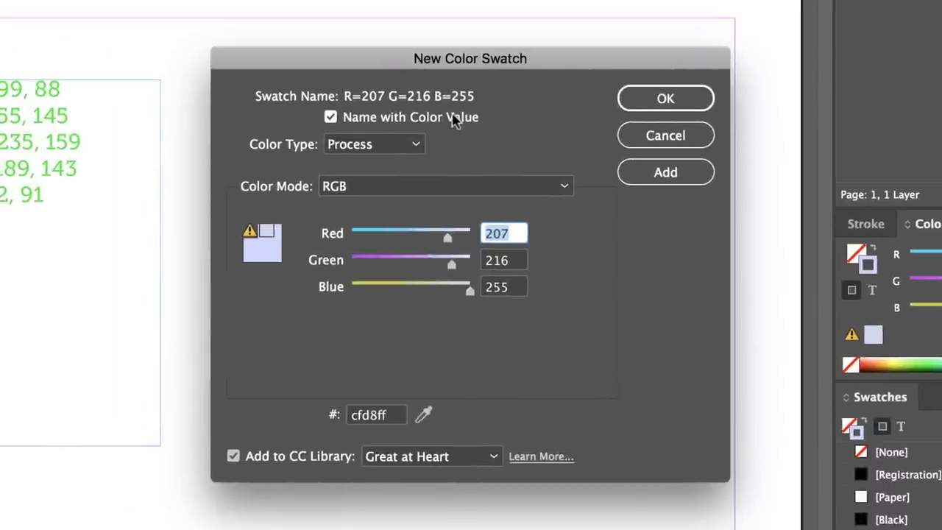
click(330, 117)
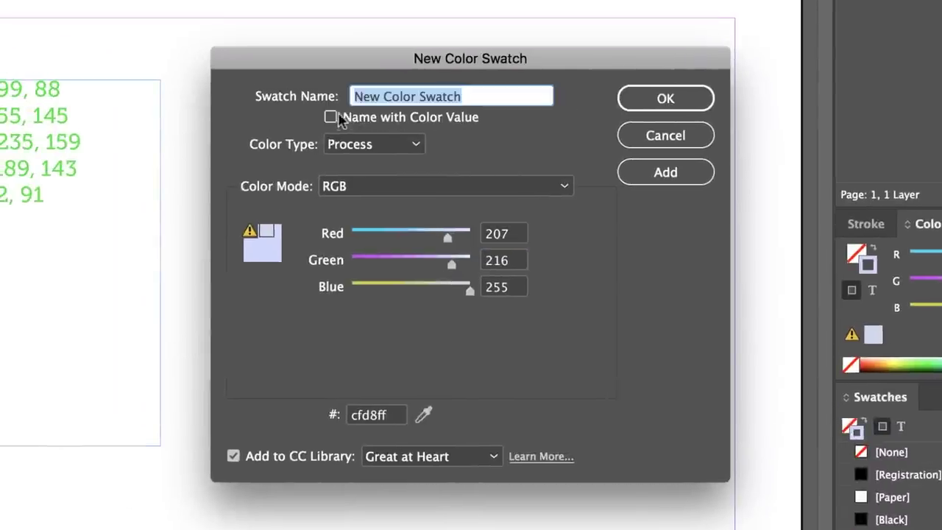
click(379, 123)
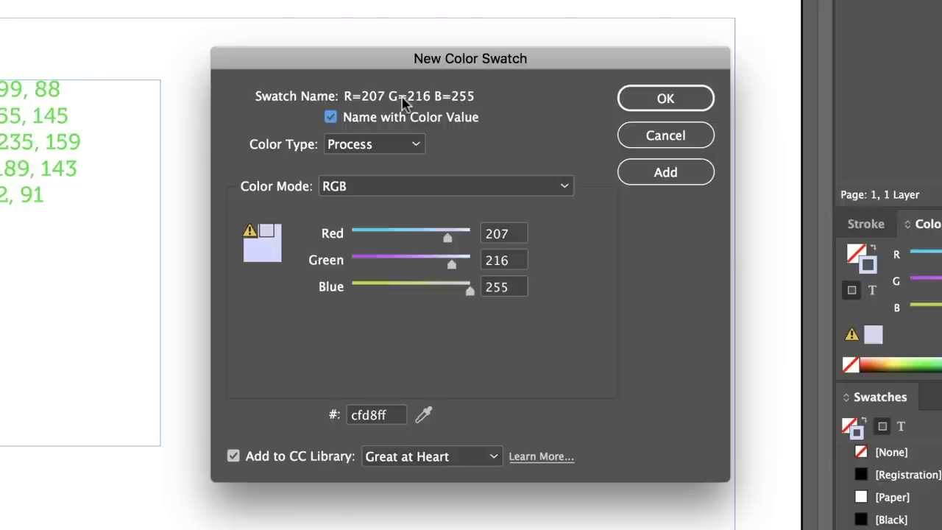
click(357, 118)
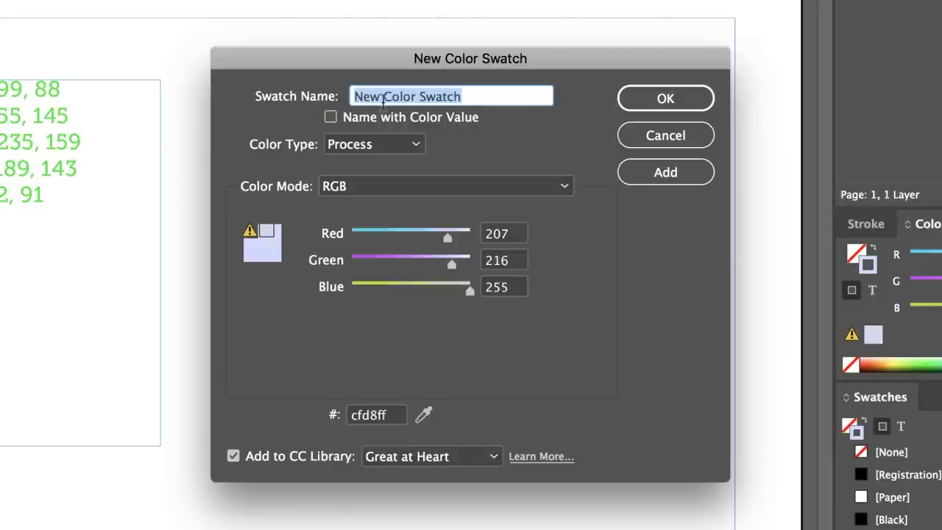
text(GaH)
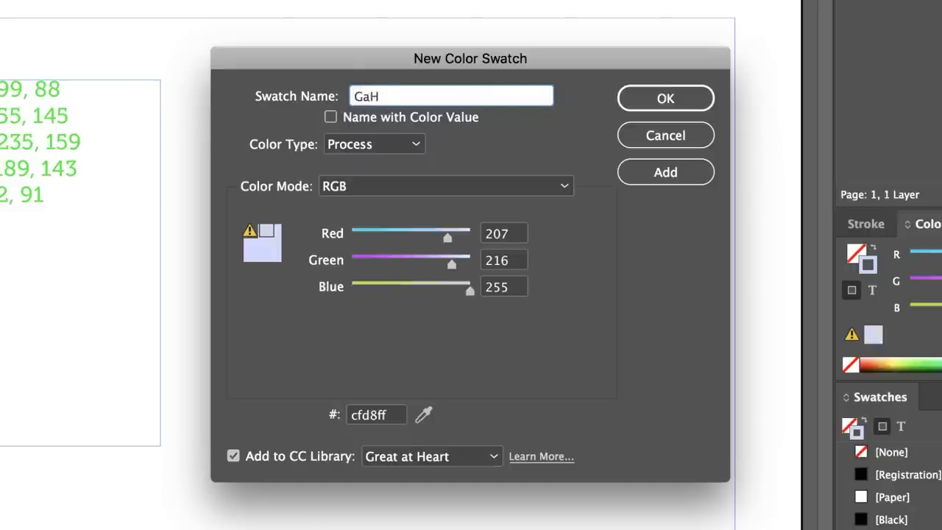
text( Red)
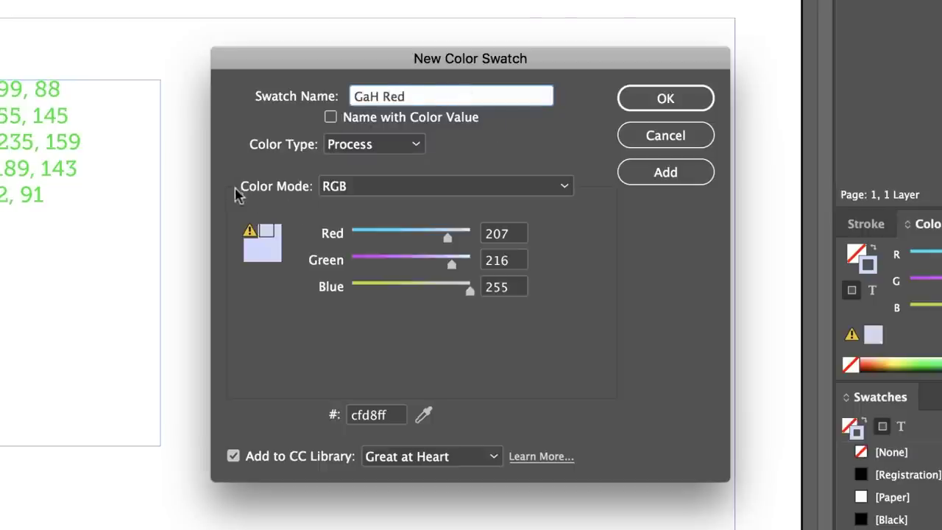
Keep the GaH Red swatch in RGB color mode and set its values to Red 255, Green 99, Blue 88.
click(353, 188)
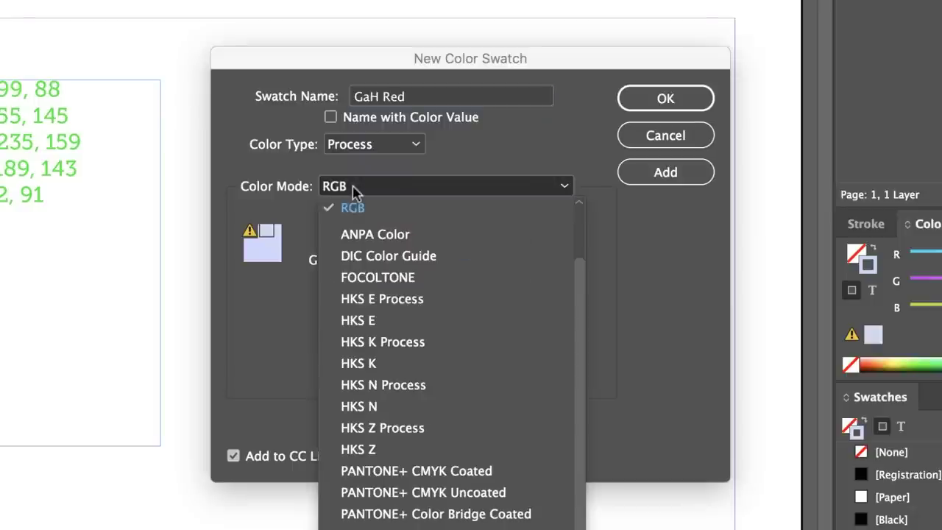
mouse_move(578, 205)
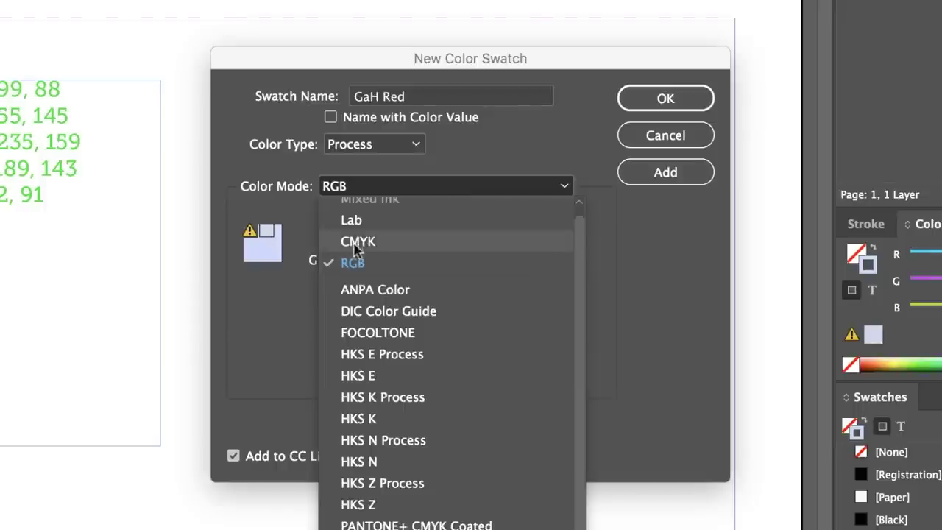
click(346, 263)
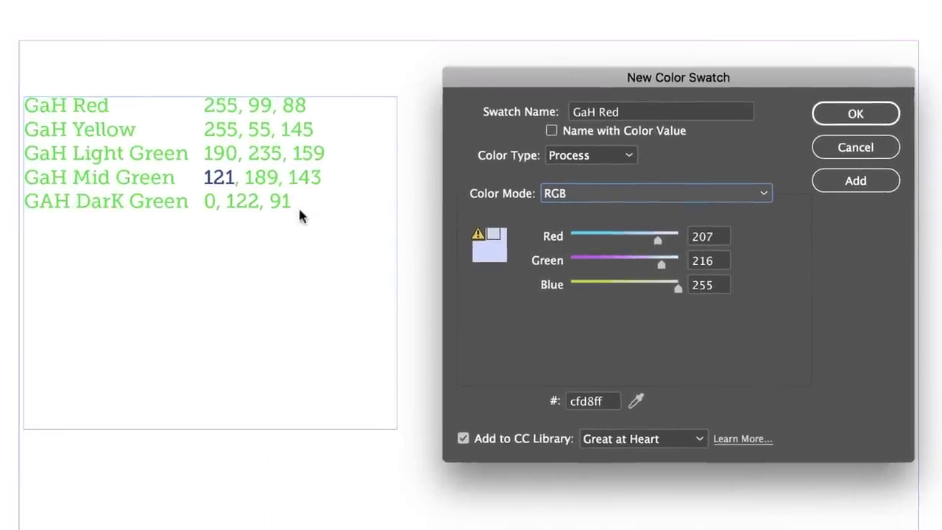
double_click(710, 237)
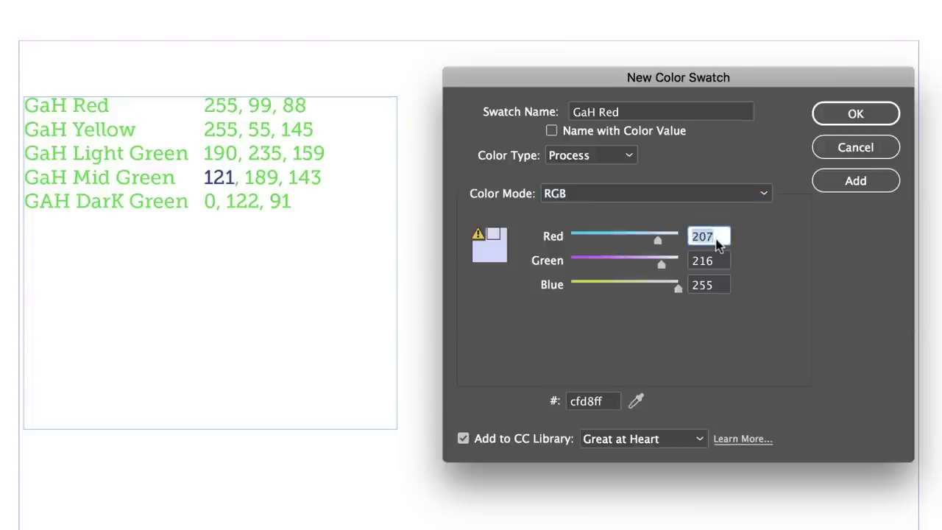
text(255)
double_click(718, 261)
text(99)
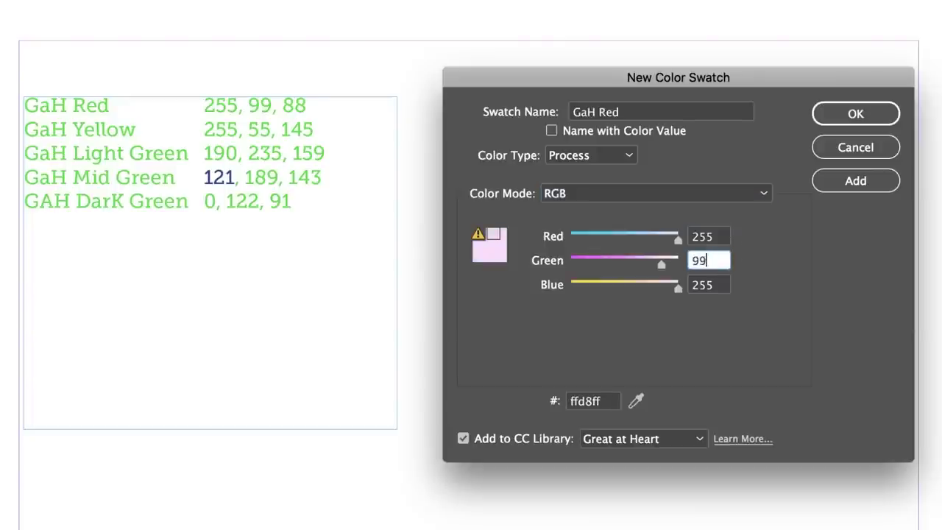
key(Tab)
text(88)
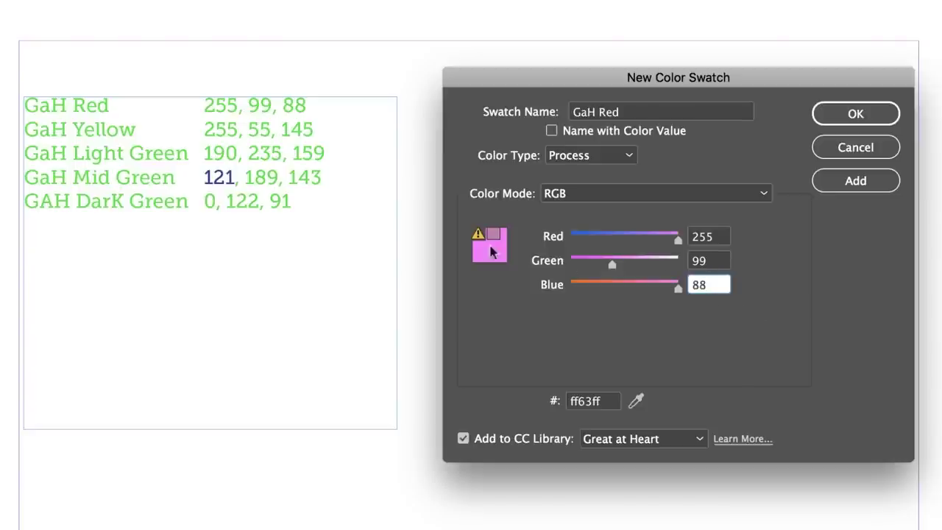
click(717, 264)
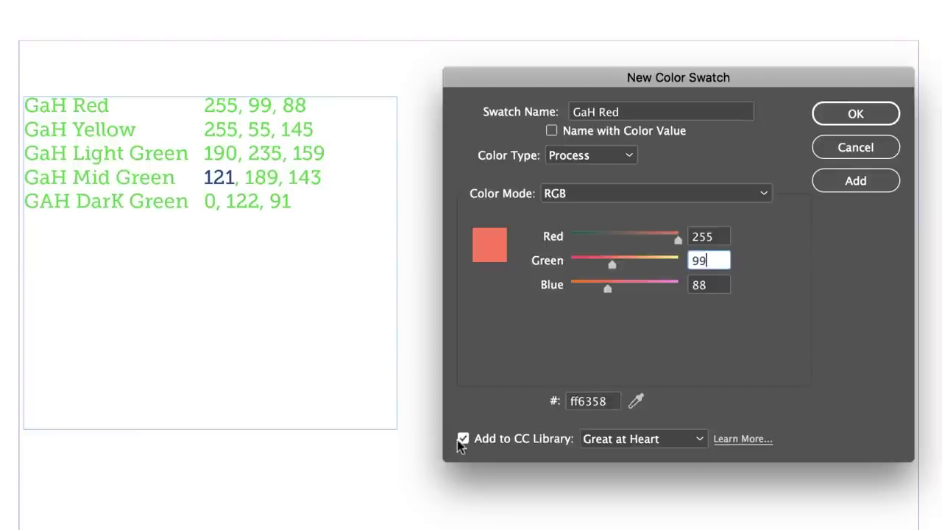
Choose Great at Heart as the CC Library for the GaH Red swatch and add the swatch.
click(620, 439)
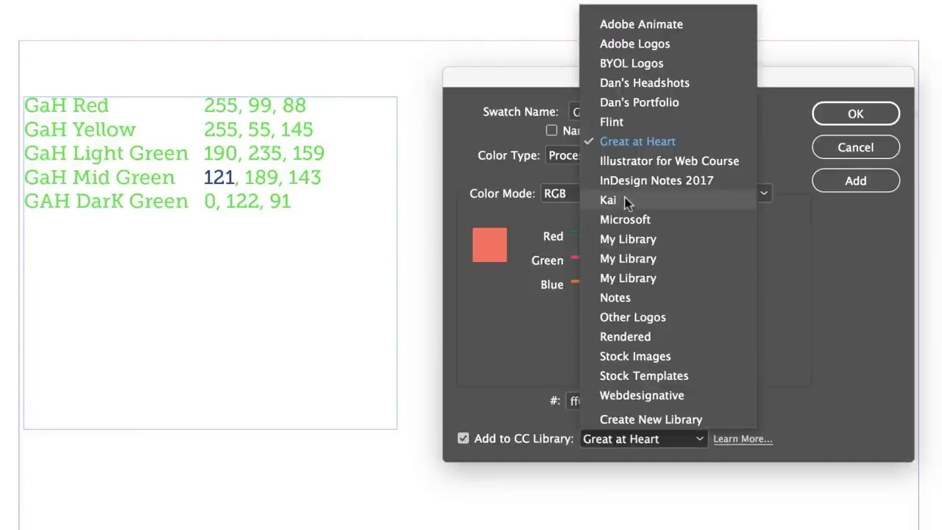
click(633, 144)
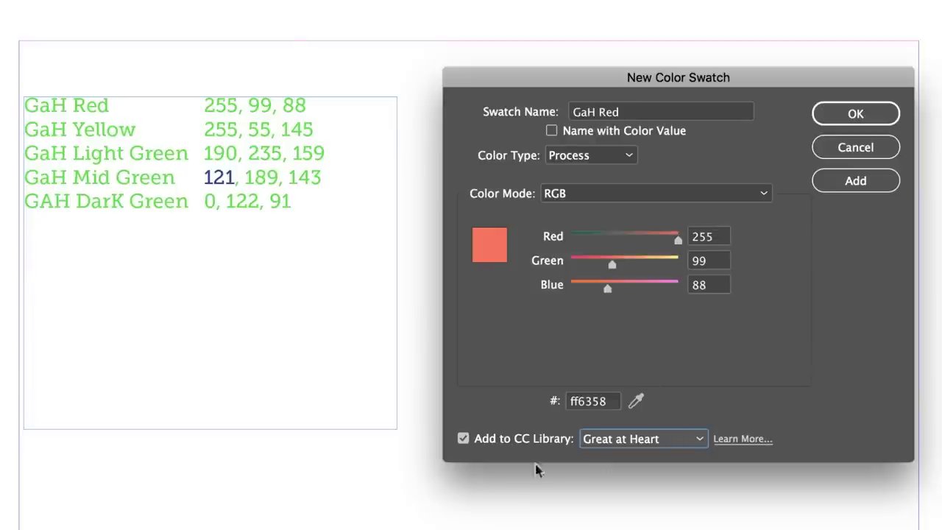
click(869, 190)
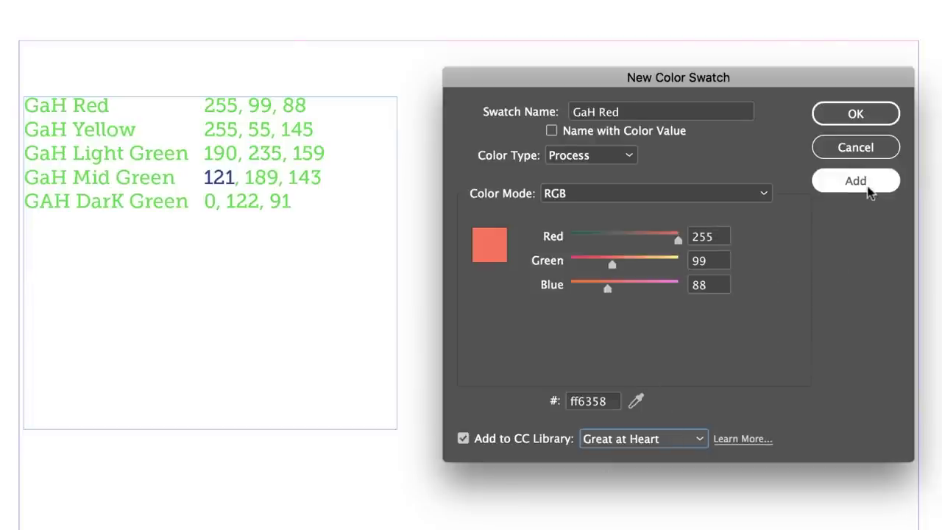
click(867, 180)
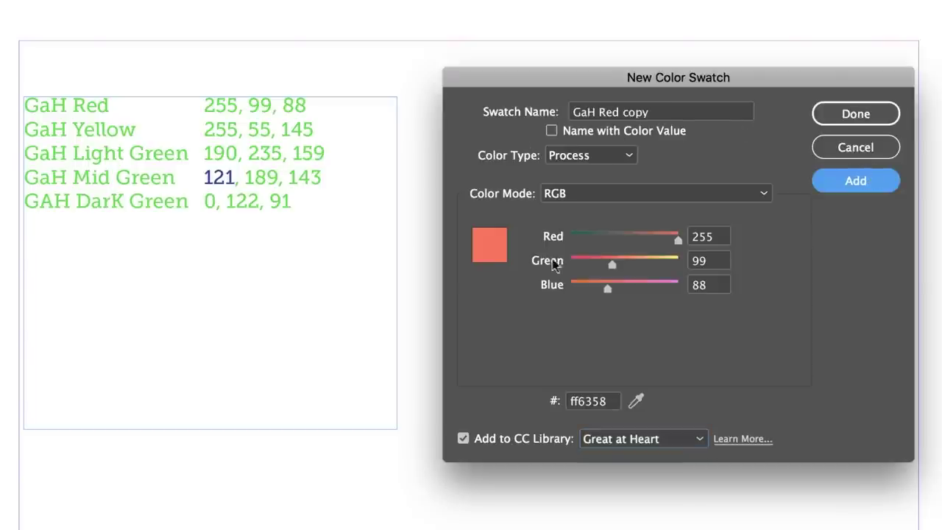
Name the next swatch GaH Yellow and enter its RGB values as 255, 55, 145.
click(639, 114)
text(GaH)
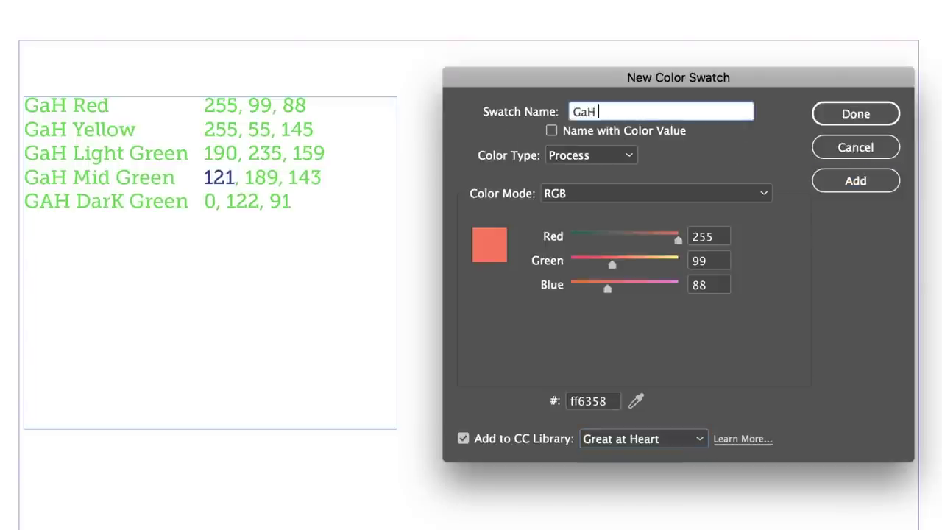
text( Yellow)
click(707, 237)
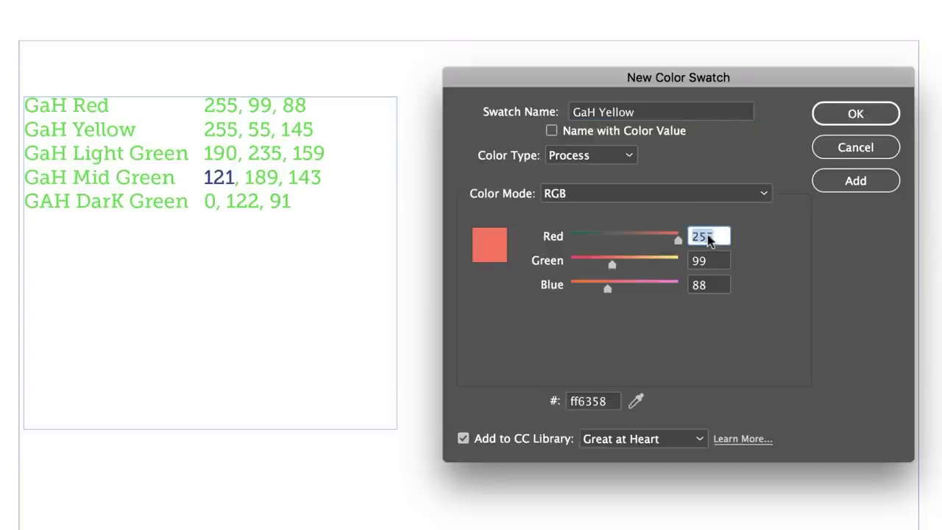
text(255)
key(Tab)
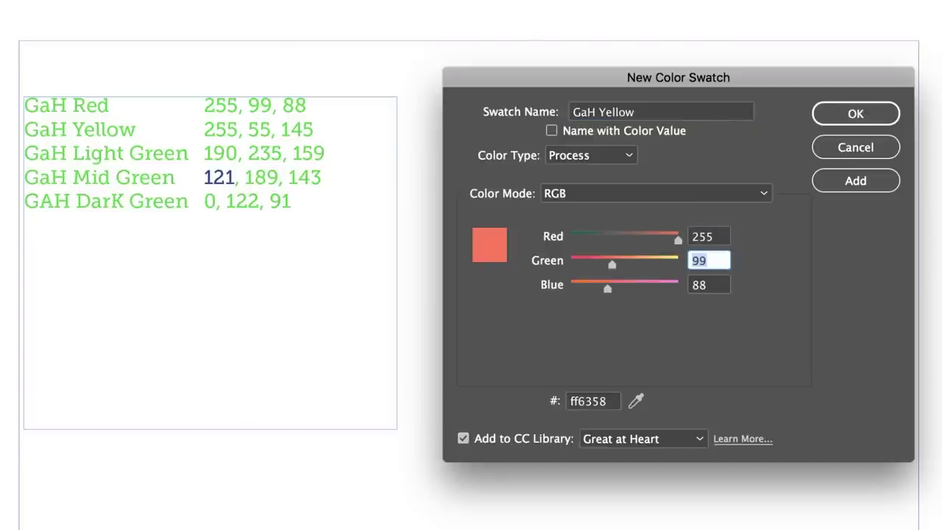
text(55)
key(Tab)
text(145)
key(Tab)
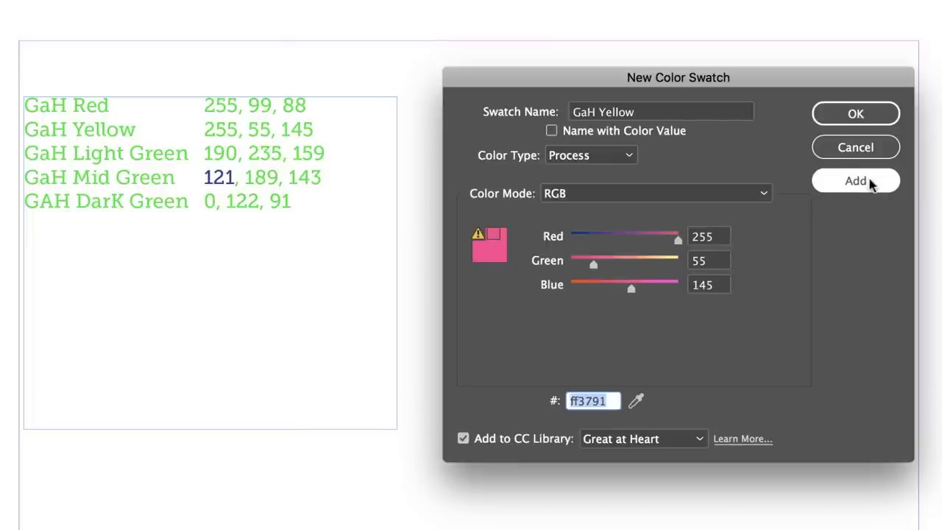
Set the Green value of GaH Yellow to 255 and add the swatch.
click(855, 181)
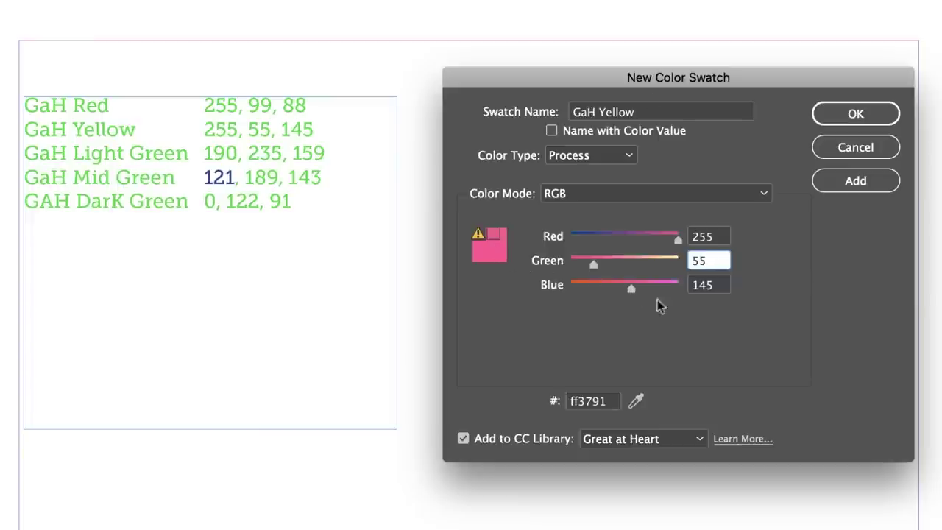
text(2)
click(717, 286)
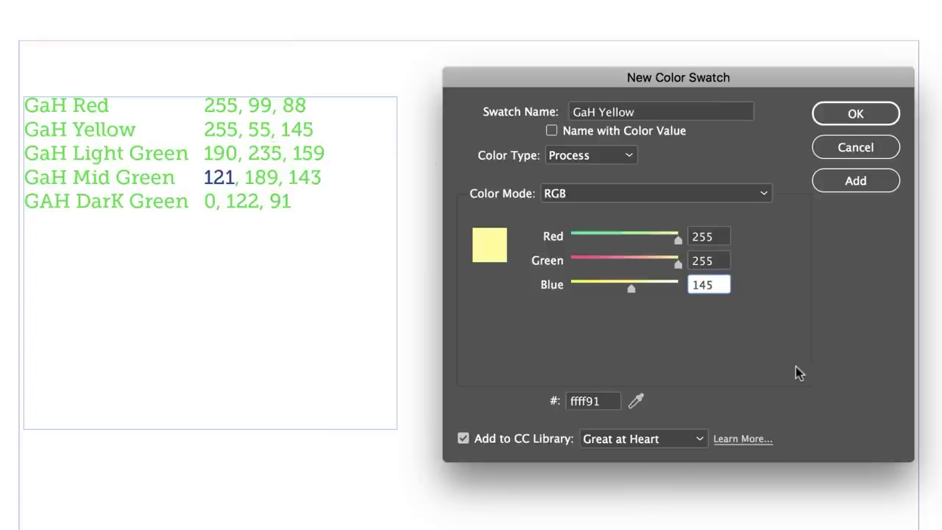
click(854, 180)
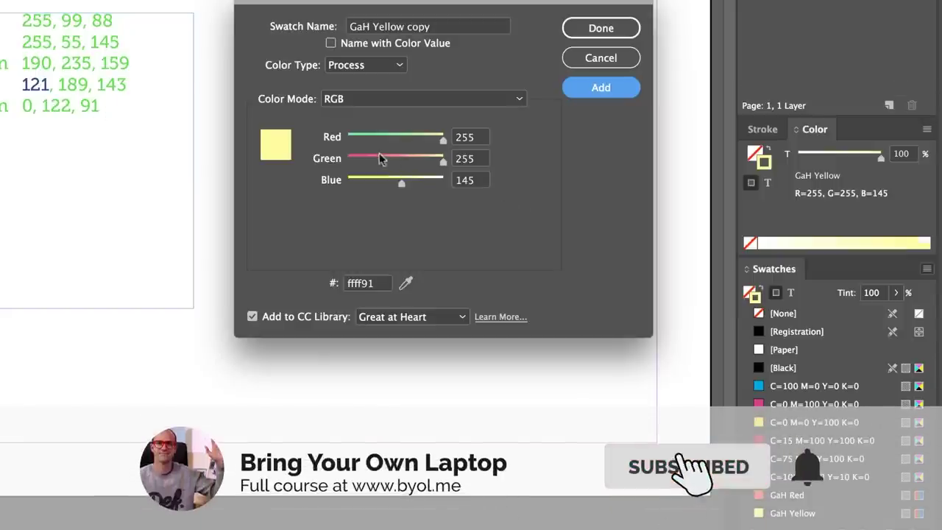
Complete the dark green swatch with RGB values 0, 122, 91, add it and finish creating swatches.
click(466, 140)
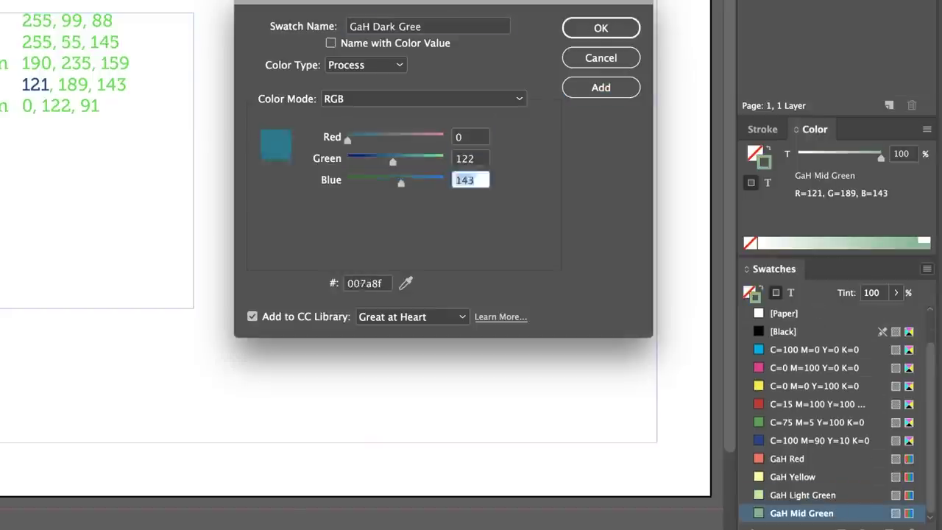
text(91)
key(Tab)
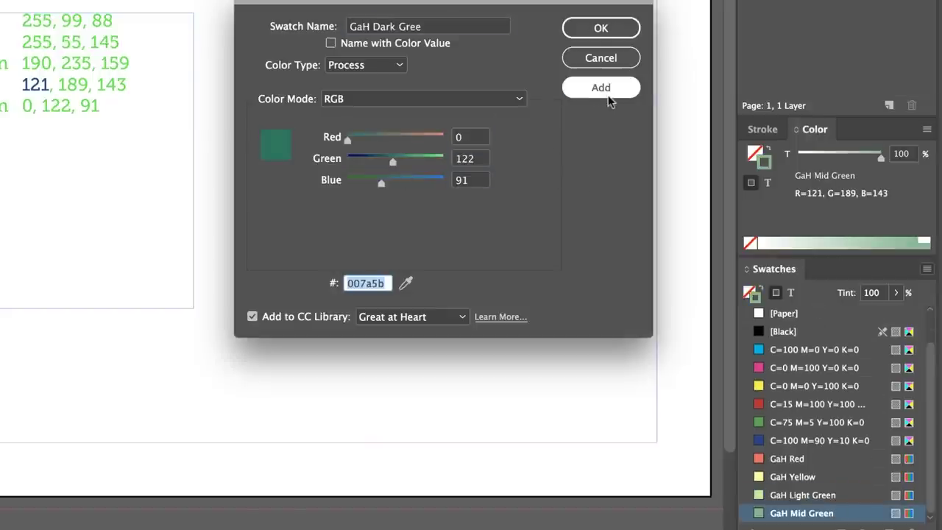
click(590, 34)
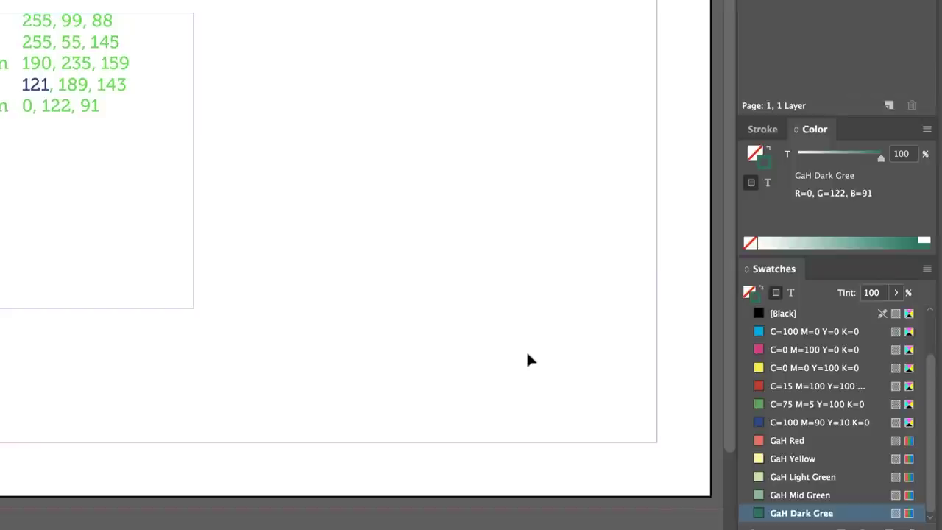
Correct the dark green swatch's name to GaH Dark Green and add the selected swatch to the CC library.
click(926, 269)
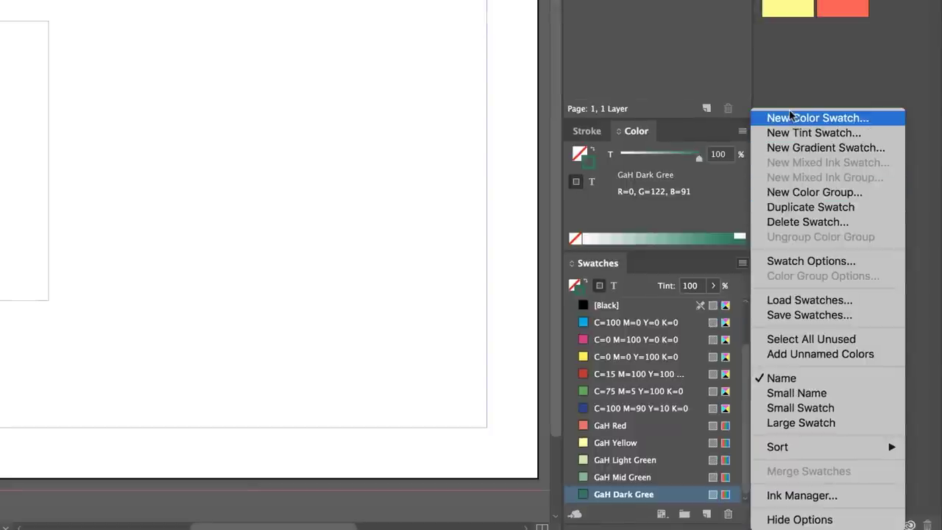
click(388, 312)
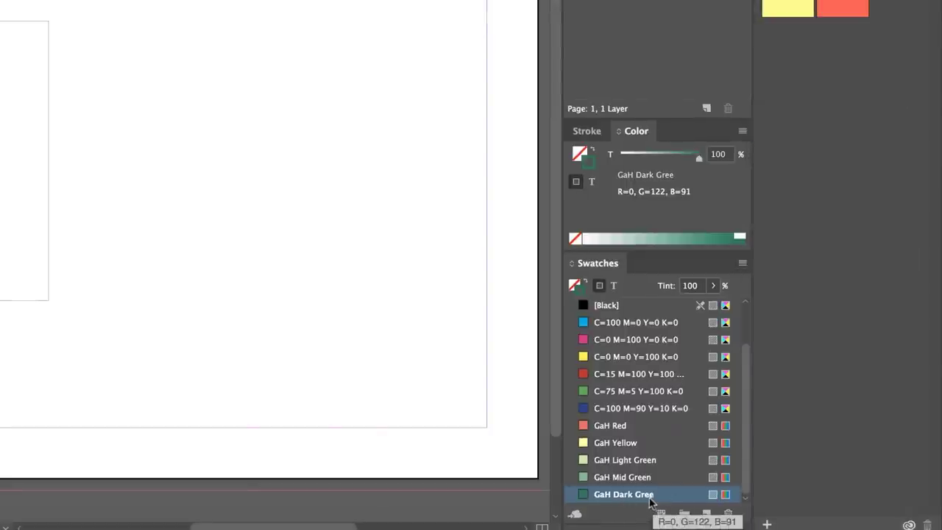
double_click(640, 496)
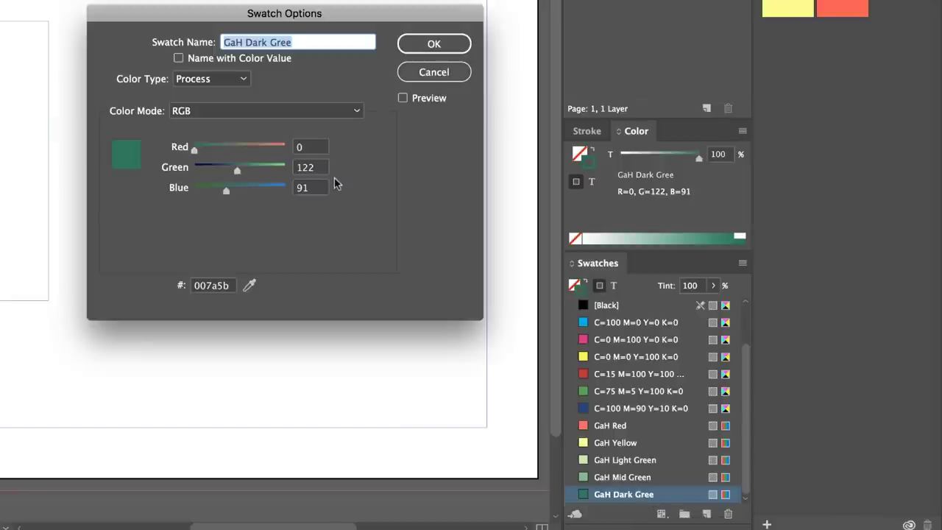
click(306, 44)
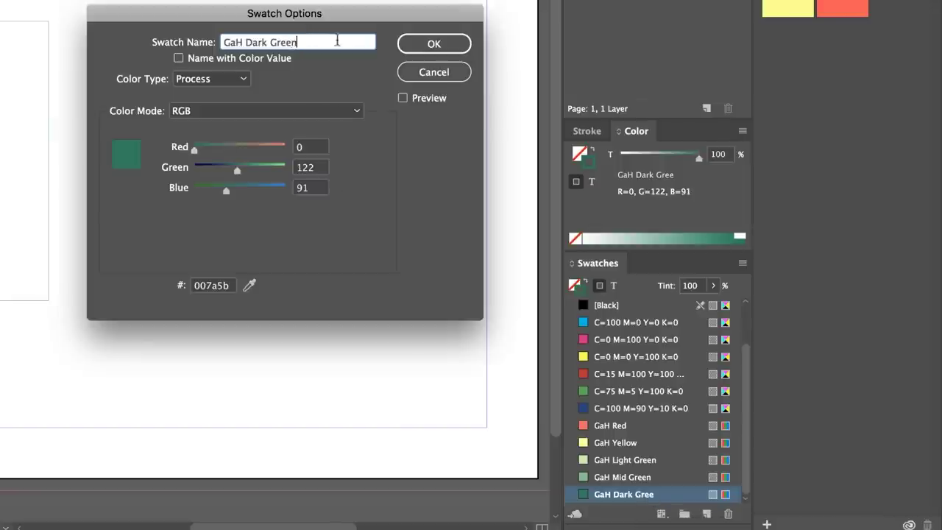
click(434, 43)
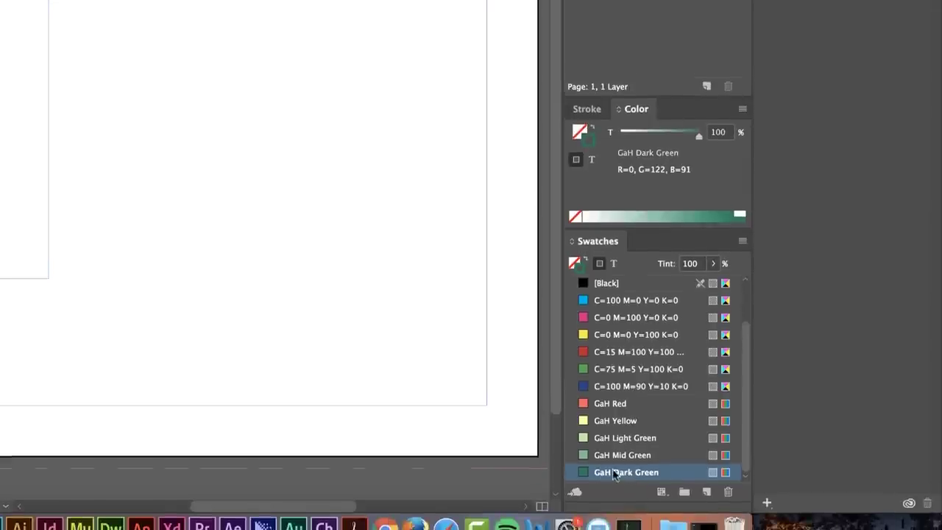
click(576, 491)
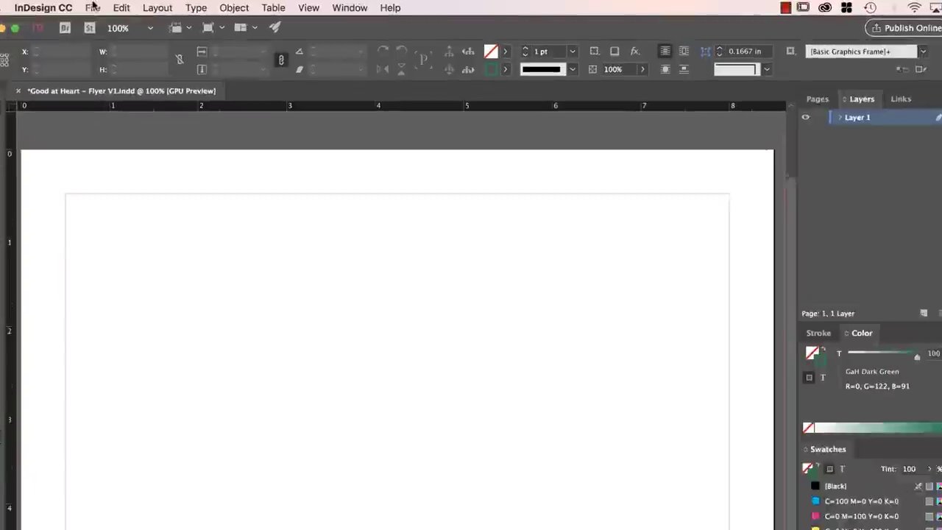
Place BYOL Logo.jpg from the 01 Flyer folder at full size, about 1.37 in across and 1.53 in down the page, and deselect it.
click(92, 7)
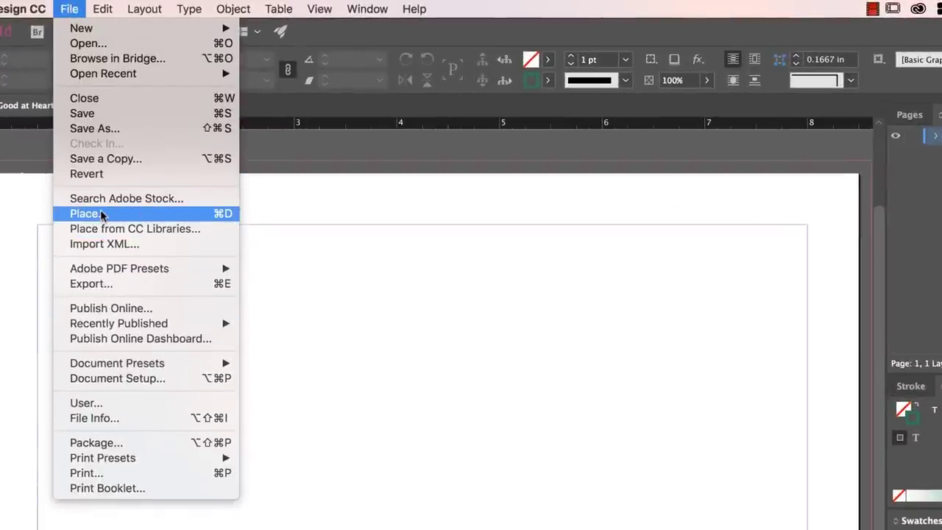
click(101, 214)
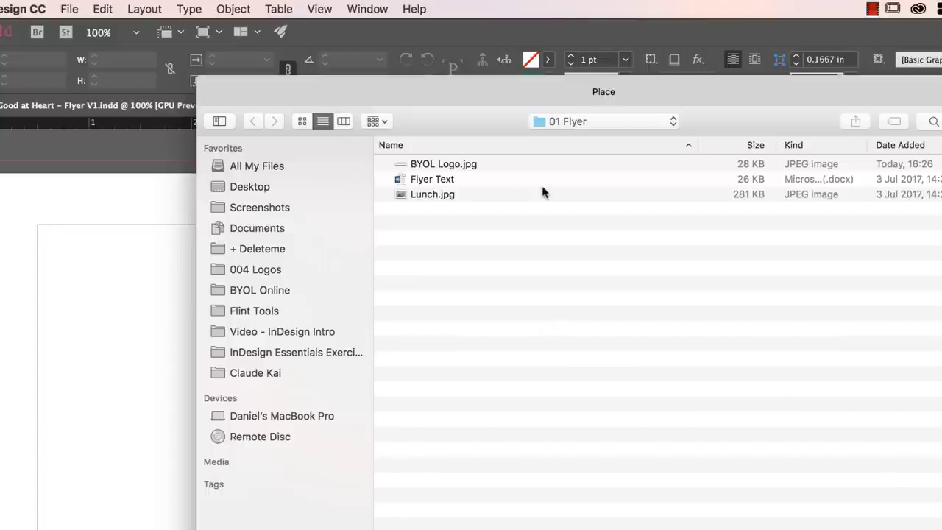
click(576, 122)
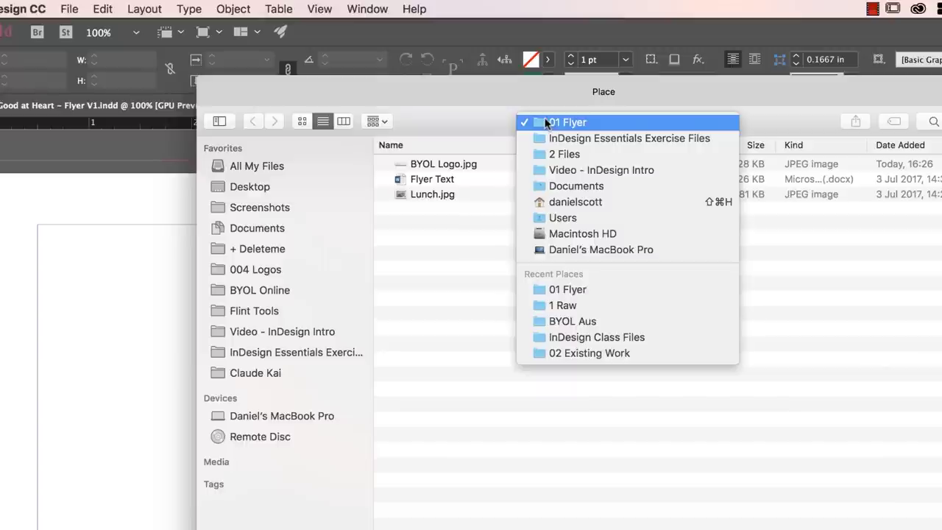
click(567, 123)
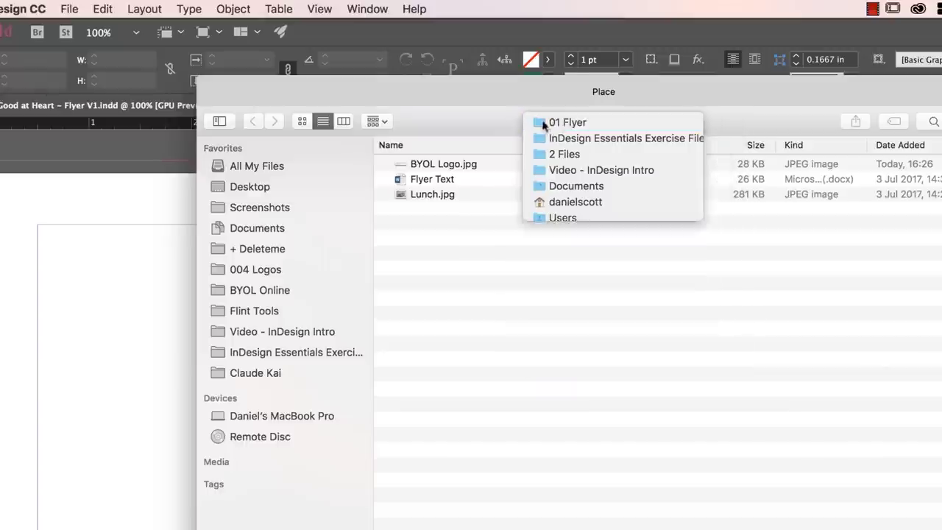
click(425, 165)
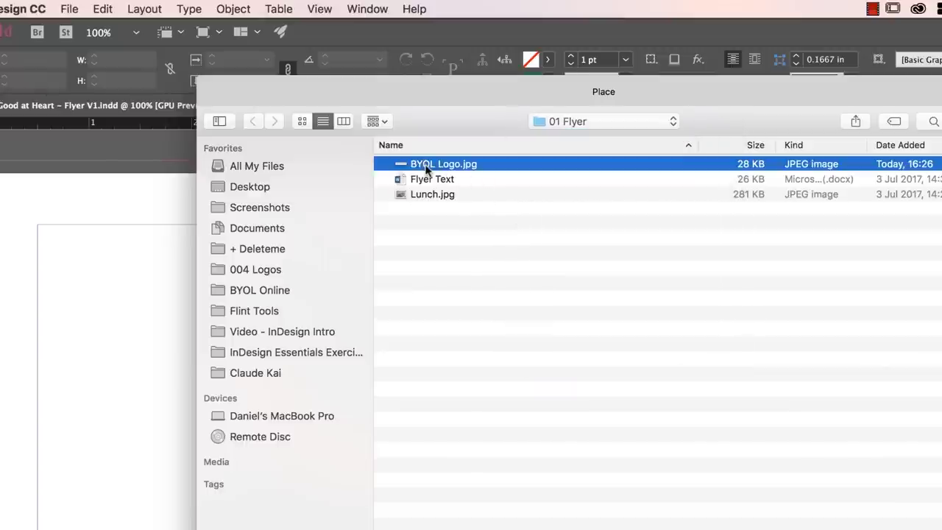
double_click(425, 164)
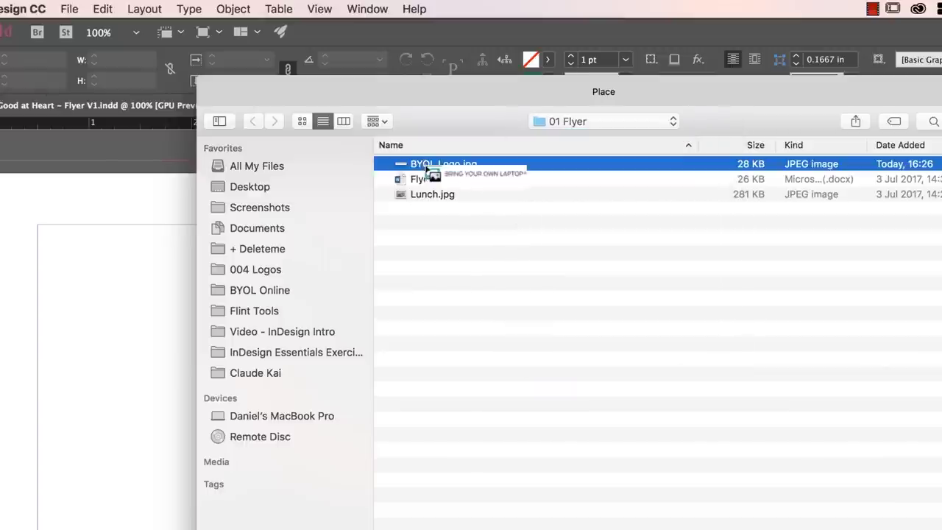
click(128, 332)
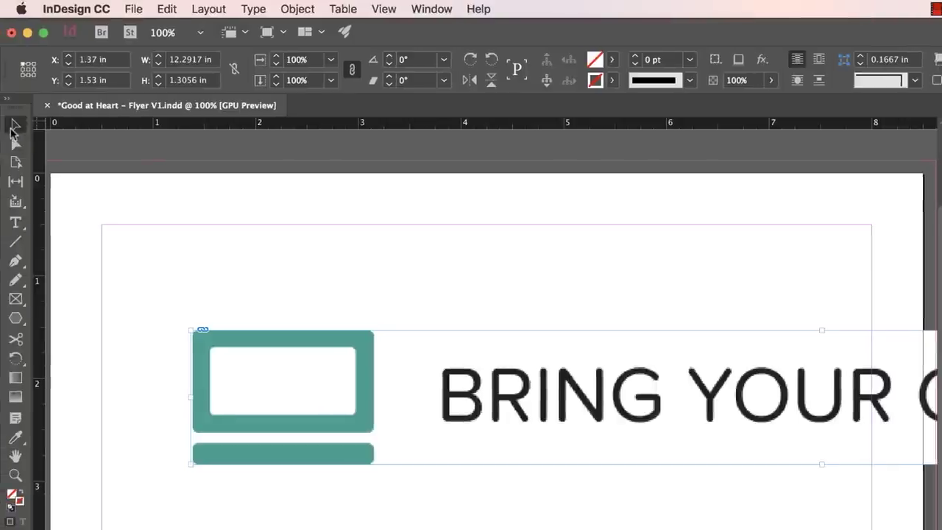
click(210, 248)
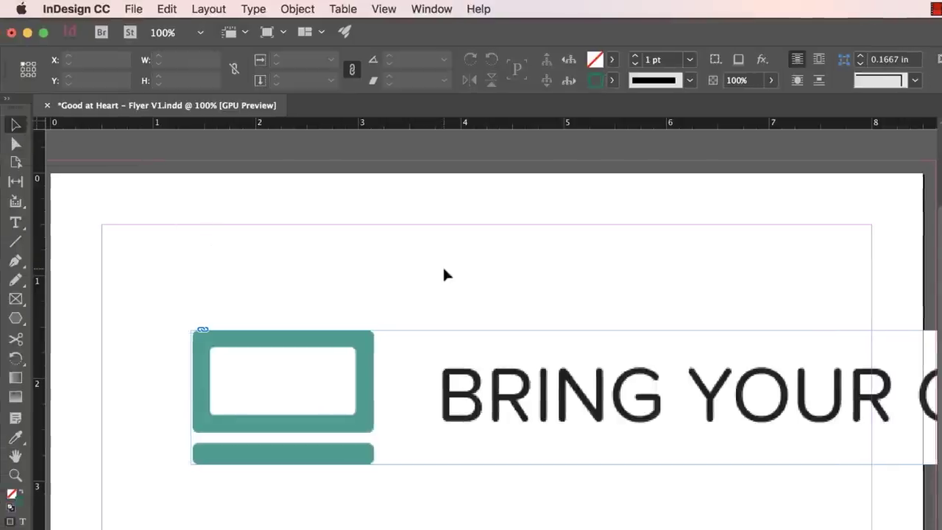
Sample the green of the laptop icon in the placed logo with the Eyedropper tool and add the color to the swatches.
click(18, 439)
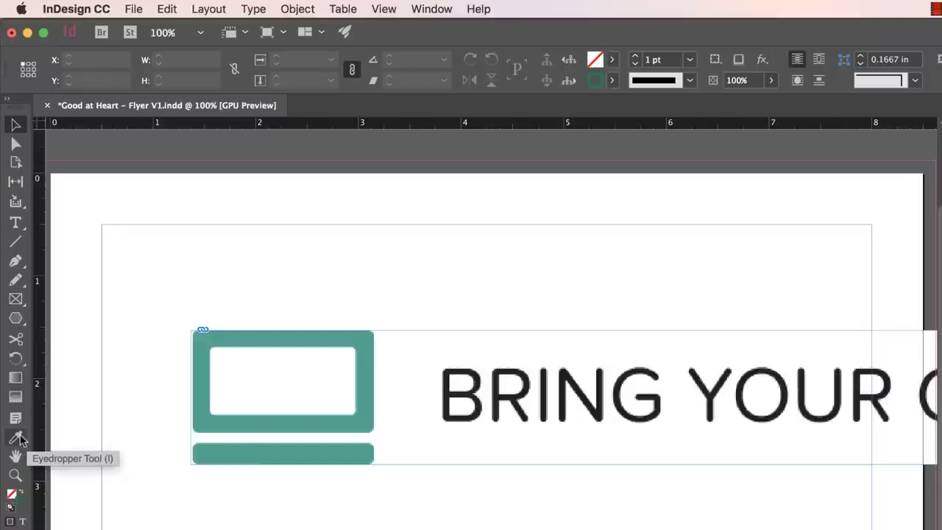
click(19, 439)
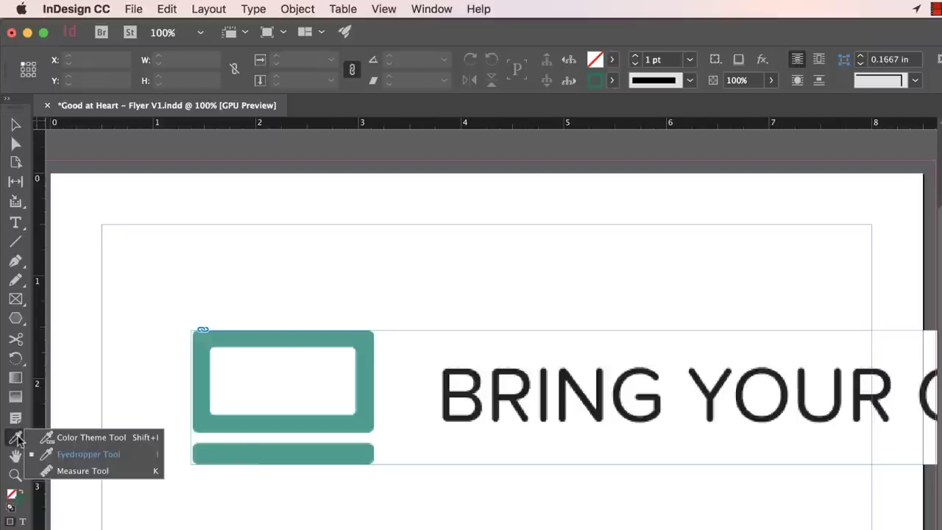
click(84, 452)
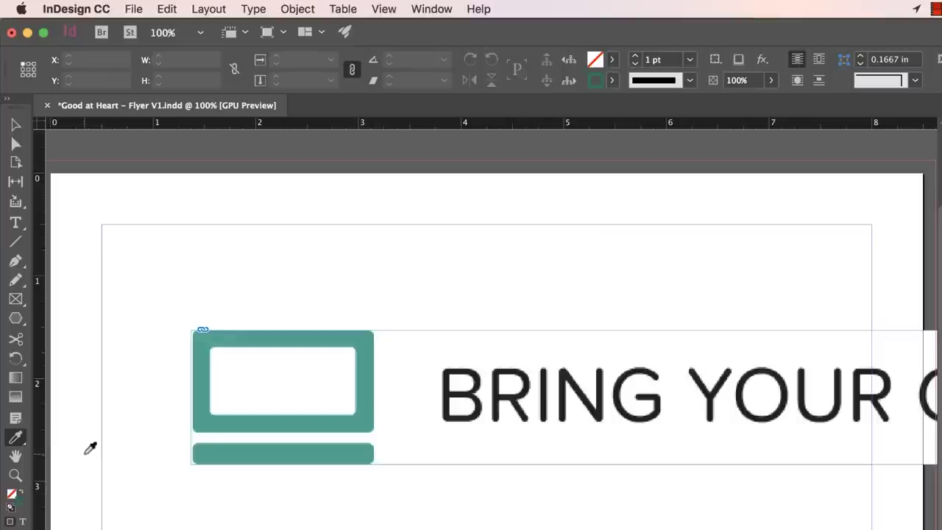
click(18, 439)
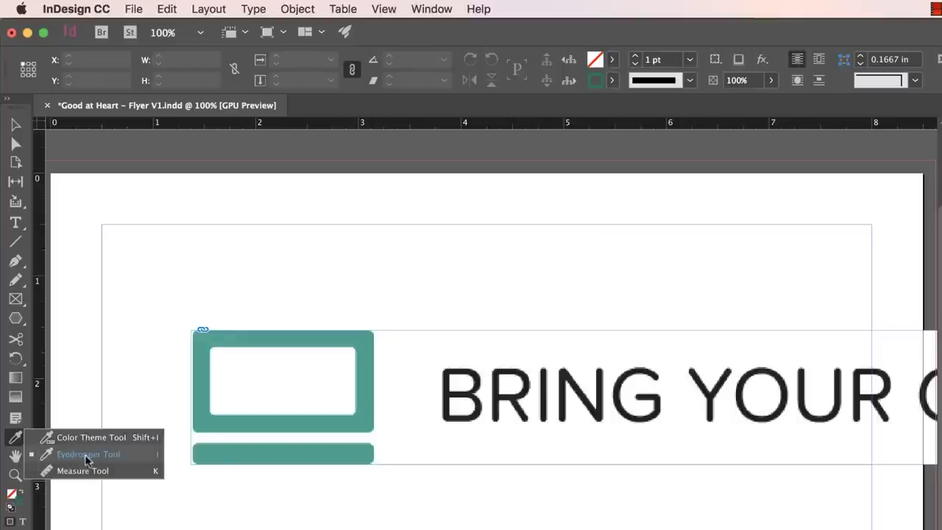
click(70, 455)
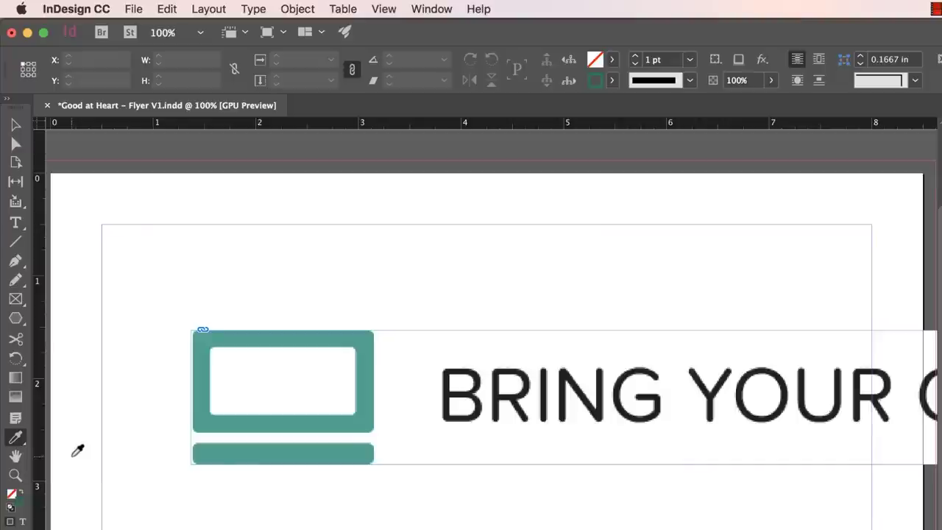
click(357, 359)
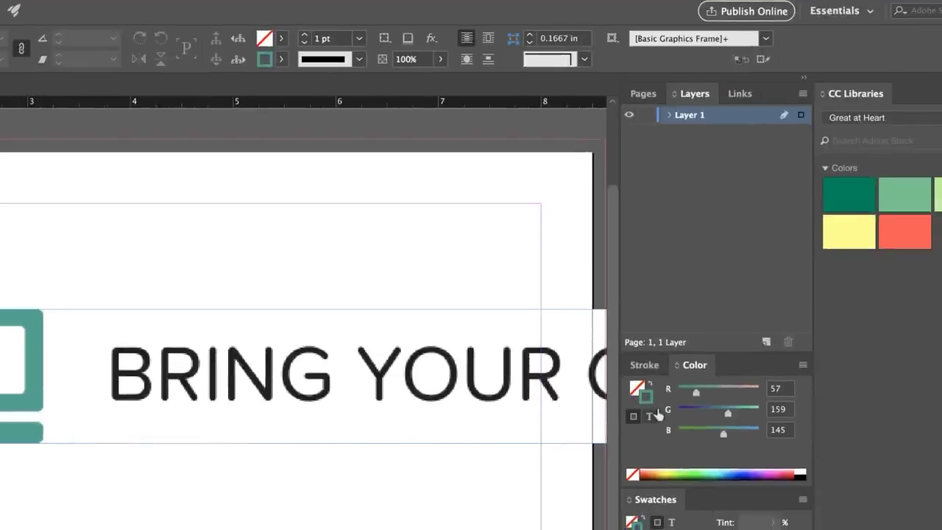
click(803, 366)
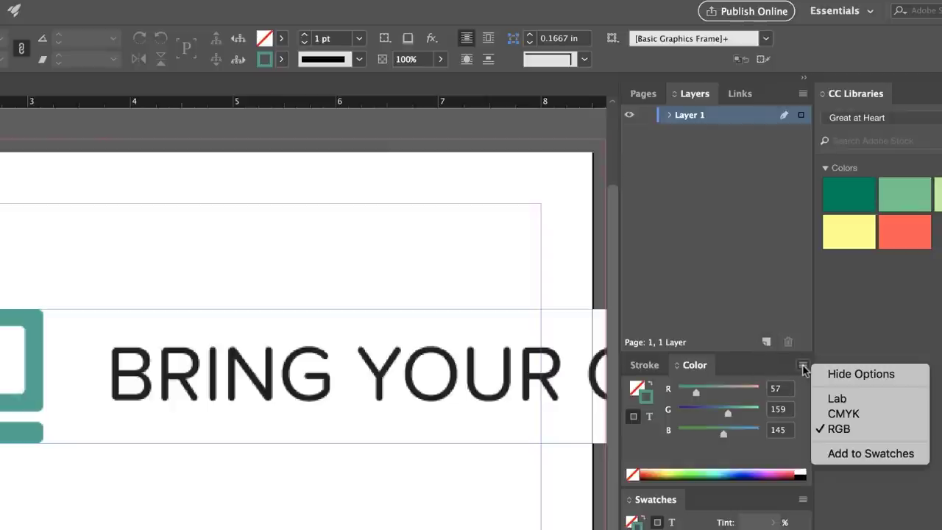
click(834, 453)
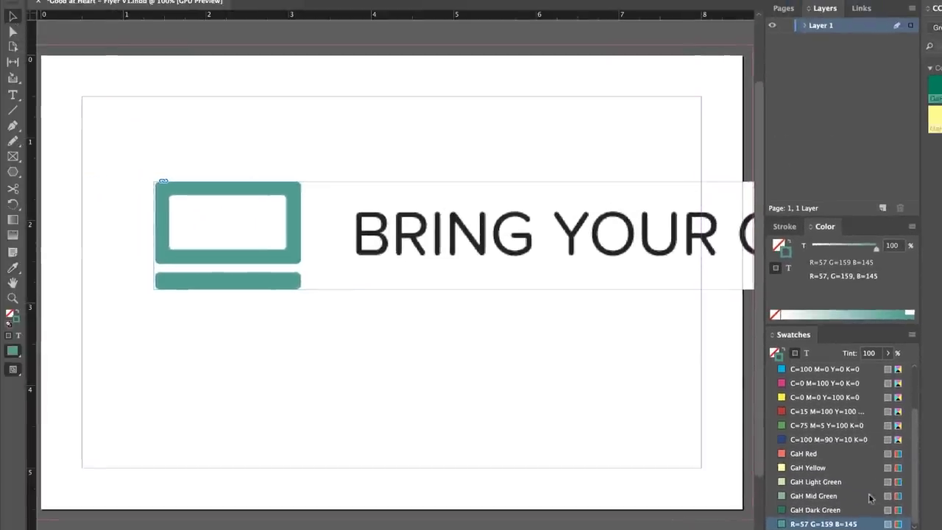
Rename the sampled green swatch to BYOL Green instead of its color values and add it to the Great at Heart CC library.
double_click(839, 523)
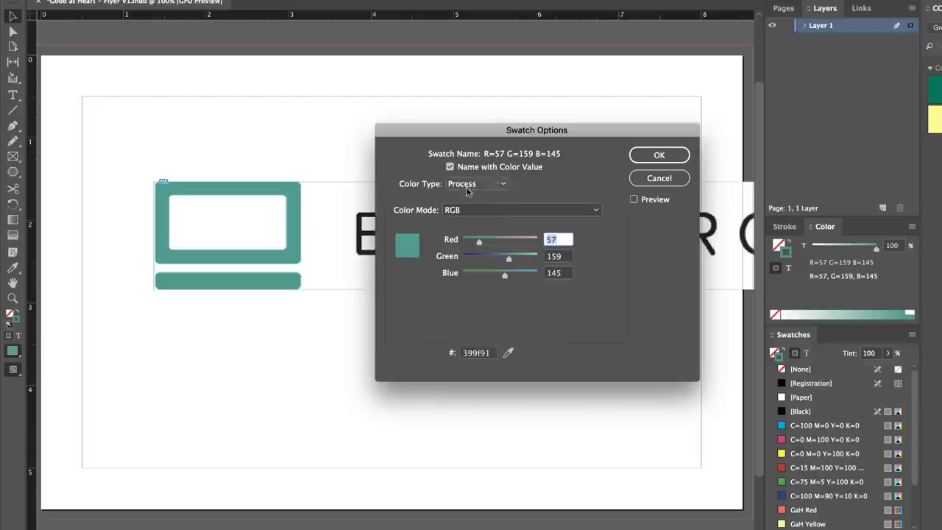
click(450, 167)
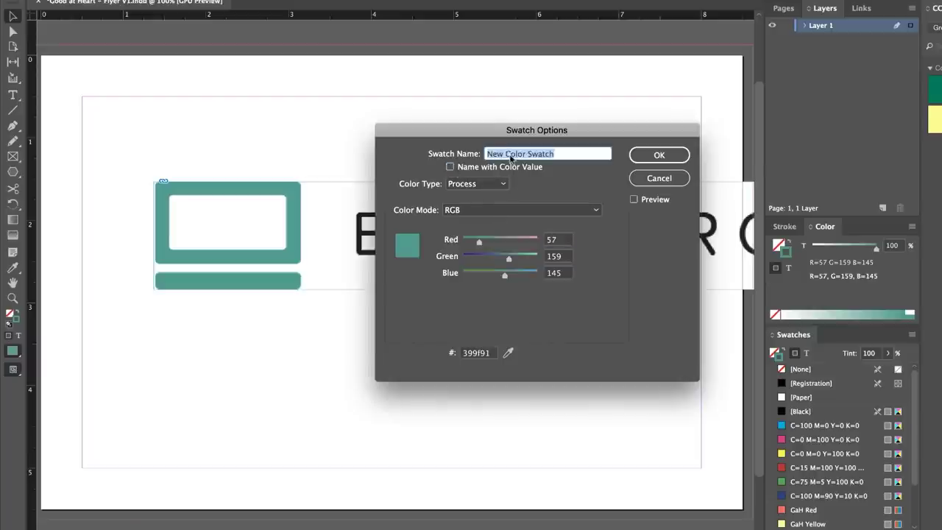
text(BYOL Green)
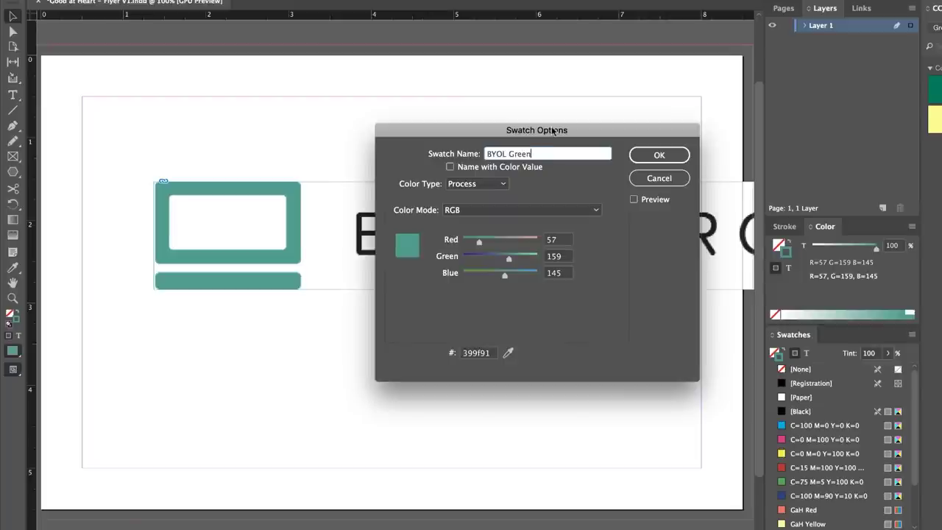
click(672, 155)
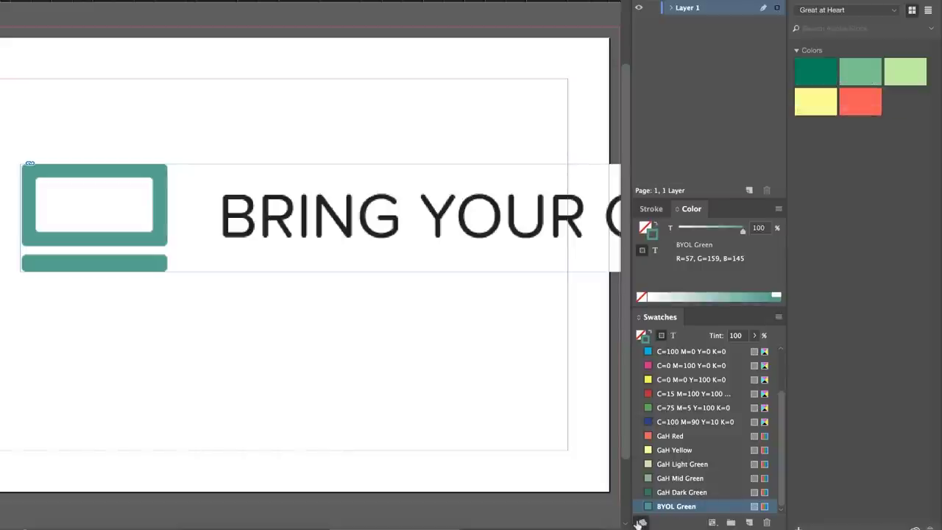
click(641, 522)
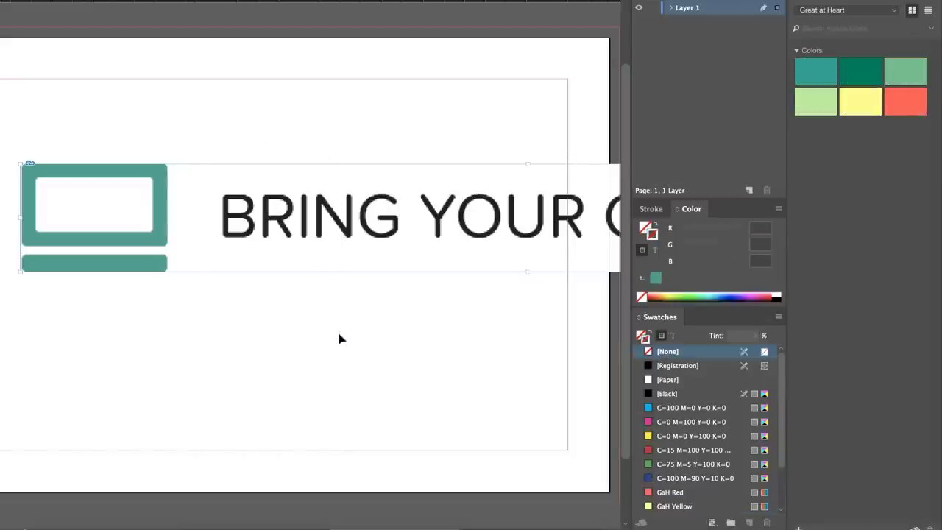
Delete the logo from the page and remove BYOL Green from the Great at Heart CC library.
key(BackSpace)
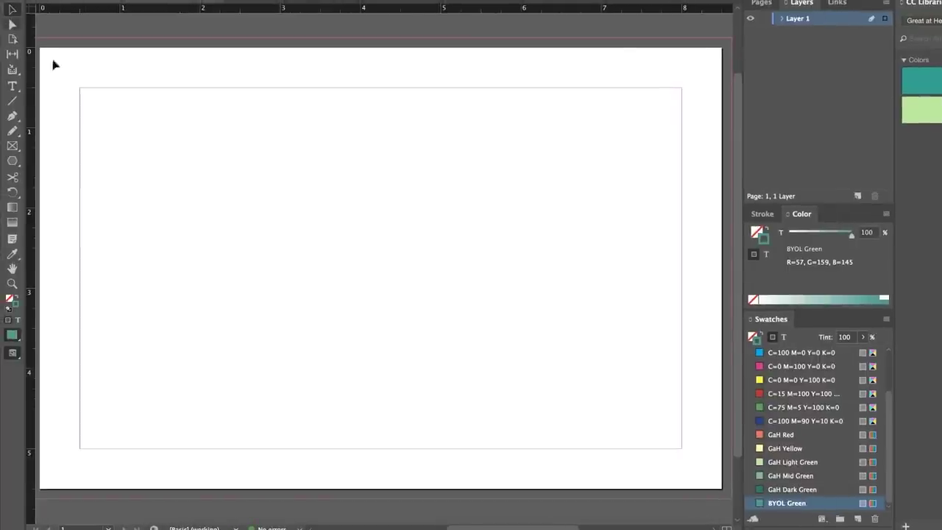
key(super+shift+a)
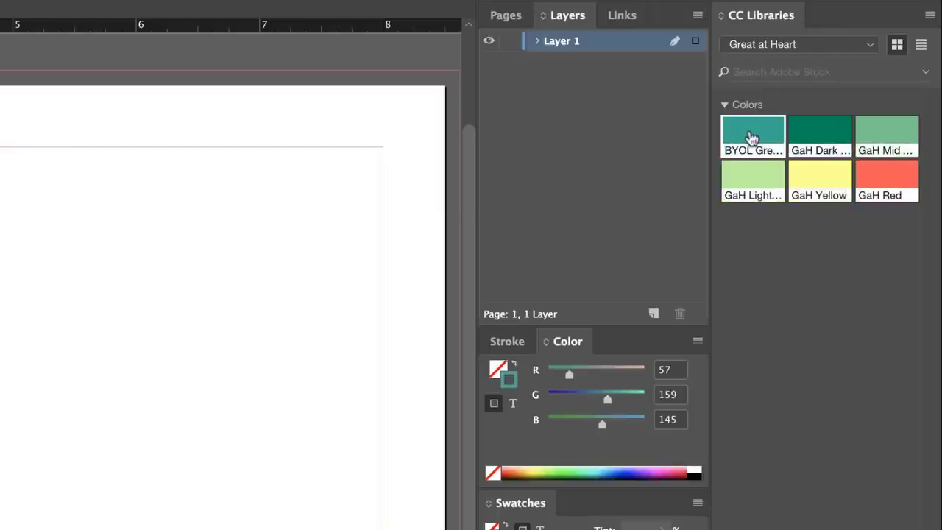
right_click(752, 137)
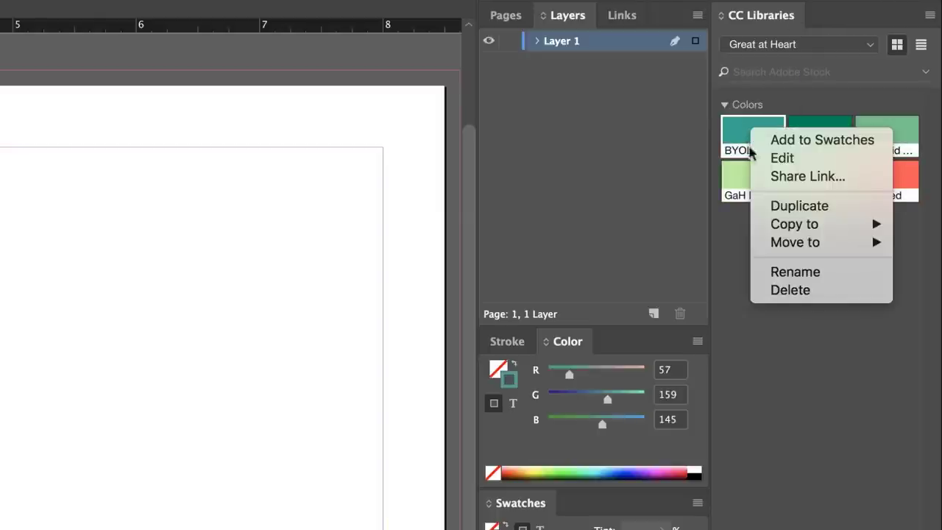
click(771, 289)
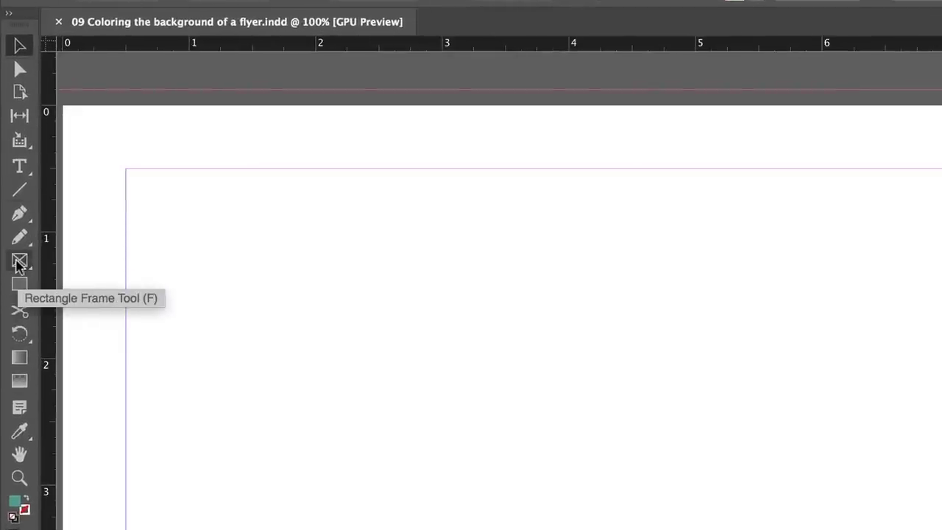
Draw an empty rectangle frame about 2.85 by 2.2 in on the page and a green-filled rectangle about 3 by 2.1 in below it.
click(20, 262)
drag(309, 206, 667, 478)
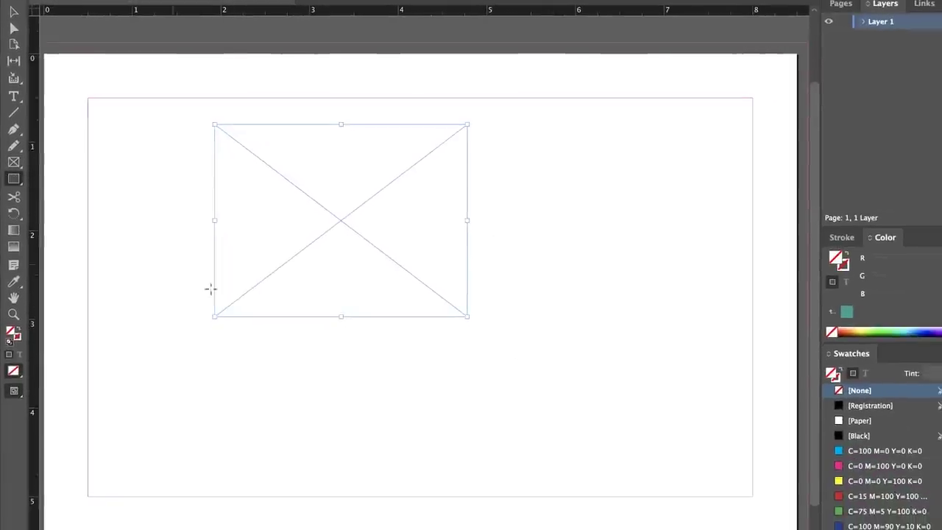
drag(203, 334, 472, 517)
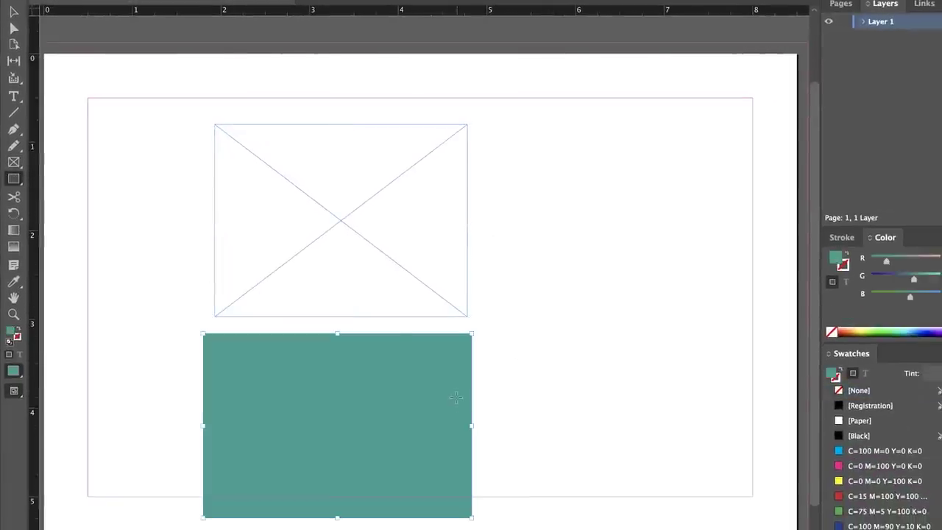
Try filling the empty rectangle frame with the same green as the rectangle below it, and undo the fill.
click(14, 11)
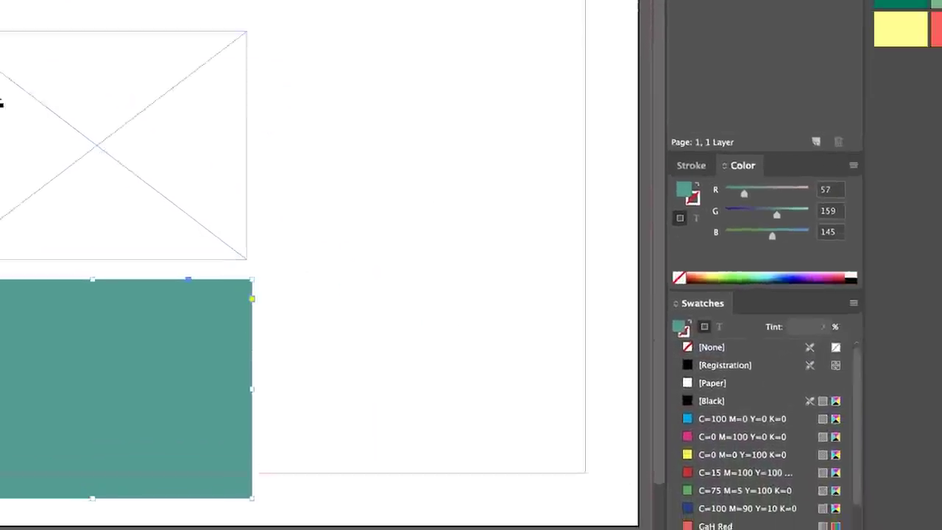
click(2, 103)
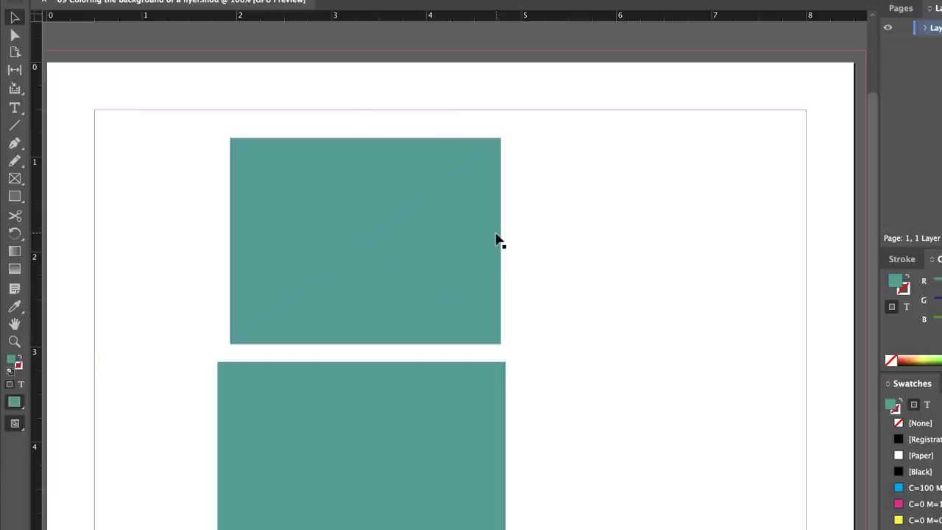
key(super+z)
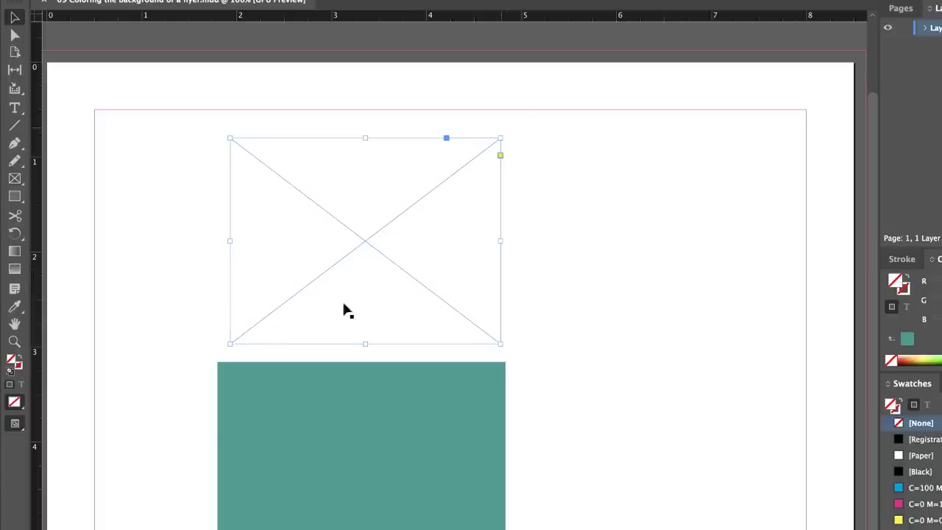
Delete both the empty frame and the green rectangle from the page.
key(Delete)
click(393, 442)
key(Delete)
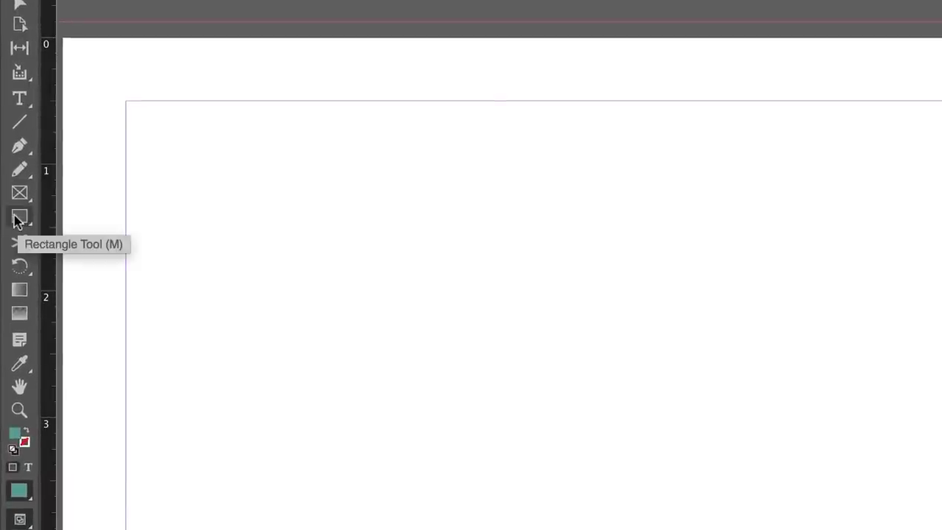
click(22, 219)
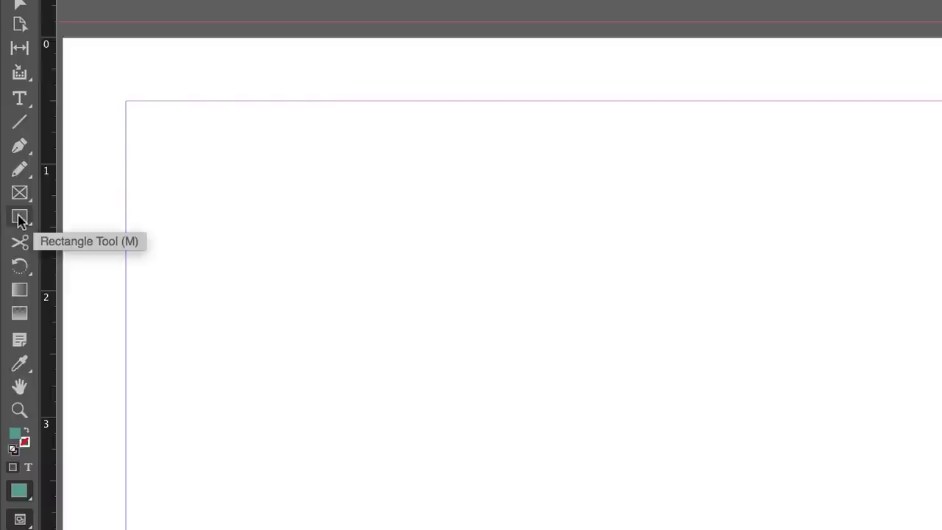
click(20, 219)
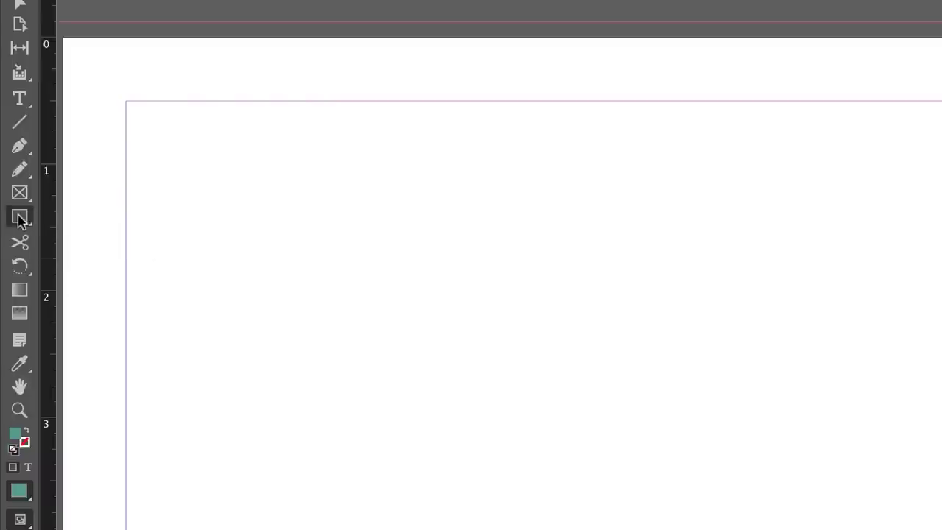
click(95, 246)
mouse_move(419, 193)
mouse_down()
mouse_move(538, 294)
mouse_move(702, 404)
mouse_up()
key(ctrl+z)
Draw a rectangle about 2.84 in wide and 2.15 in high with the Rectangle tool, near the upper middle of the page.
click(21, 219)
click(68, 216)
drag(351, 157, 709, 428)
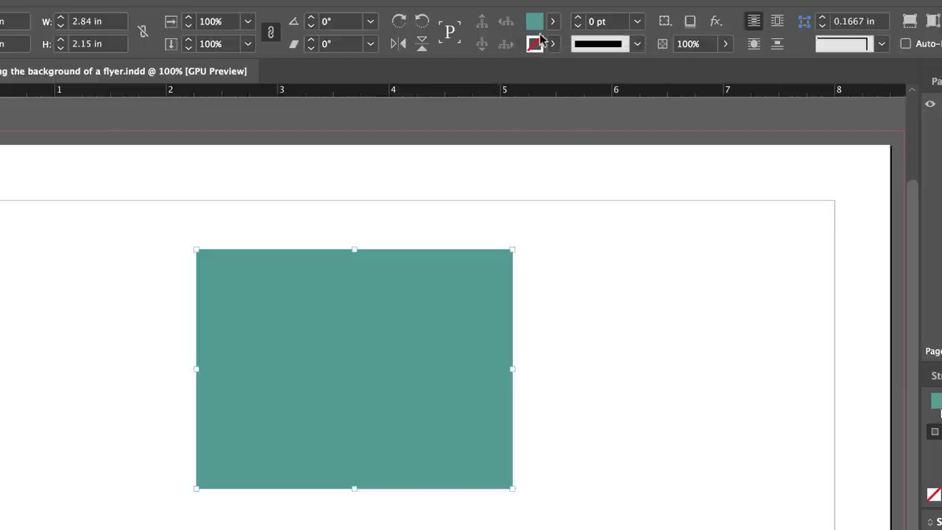
Try magenta and GaH Light Green as the rectangle's fill and settle on GaH Mid Green.
click(552, 21)
click(421, 162)
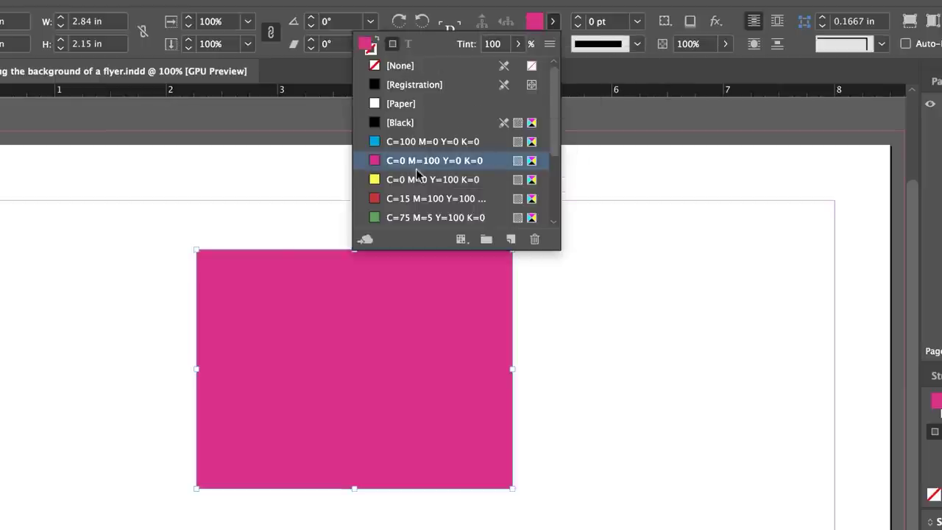
scroll(420, 180, down, 3)
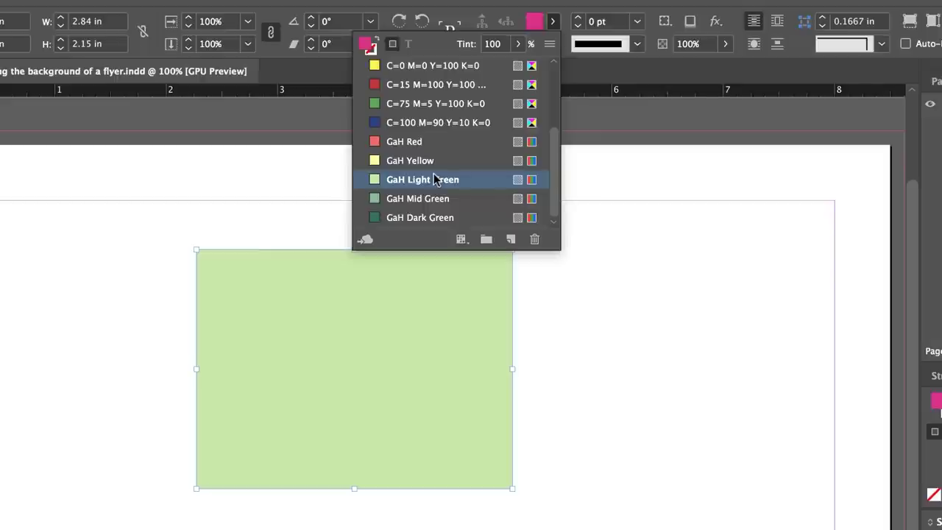
click(427, 180)
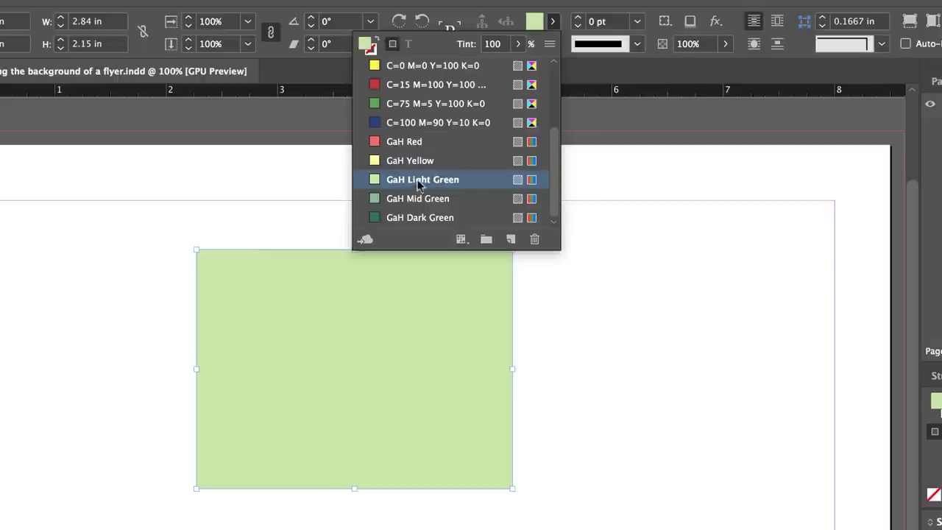
click(424, 199)
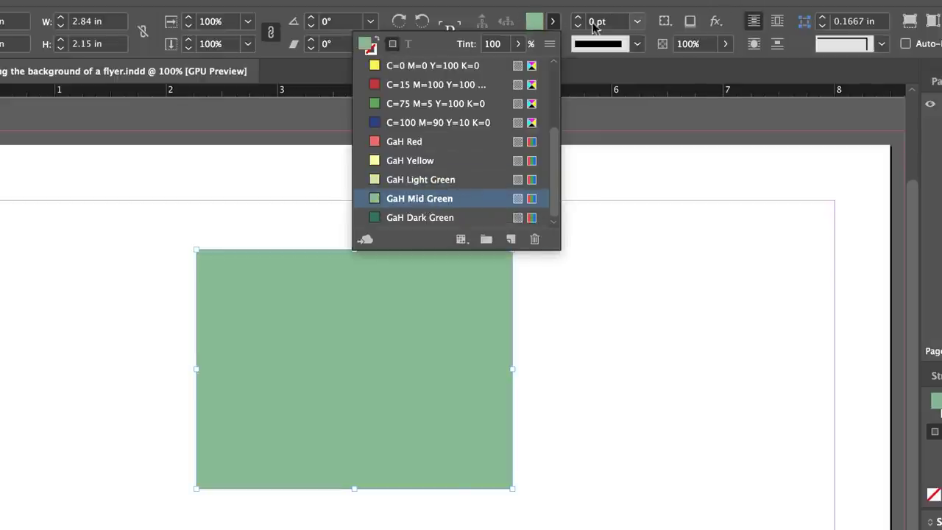
click(553, 22)
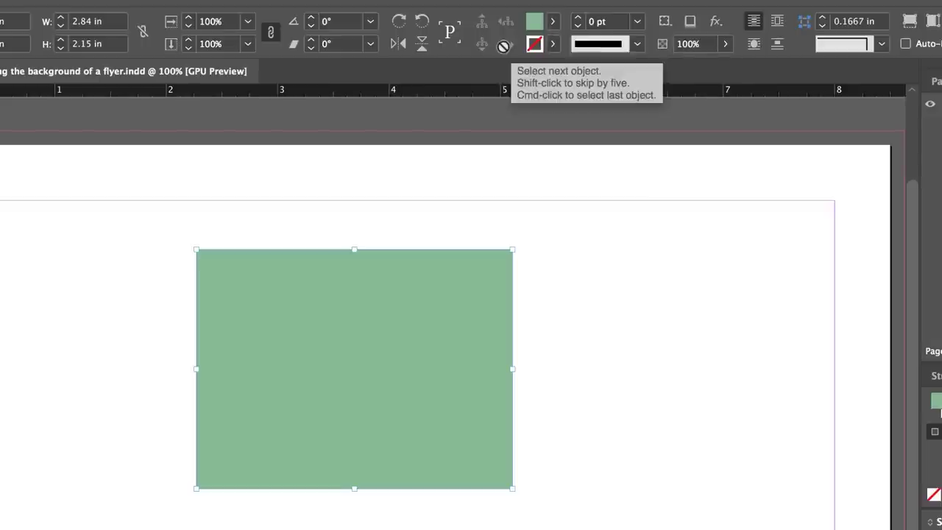
Give the green rectangle a stroke in the [Black] swatch.
click(554, 47)
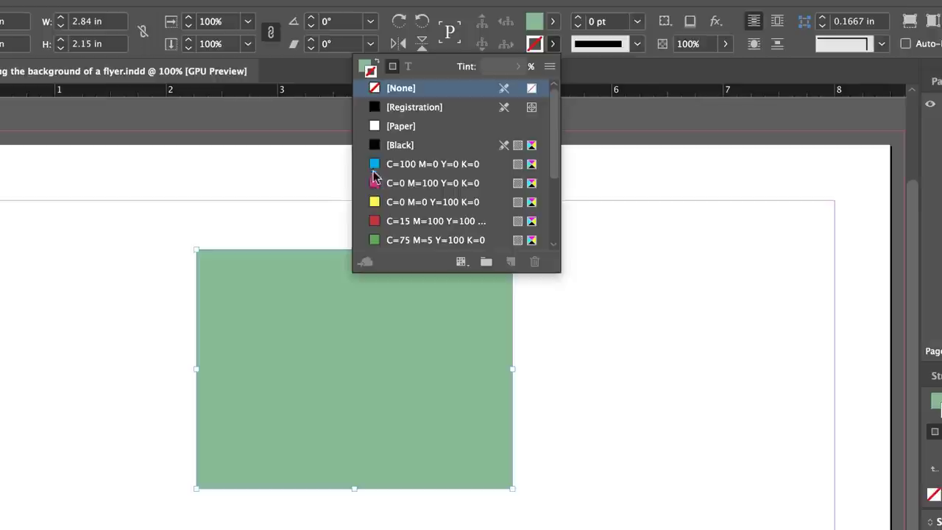
click(403, 150)
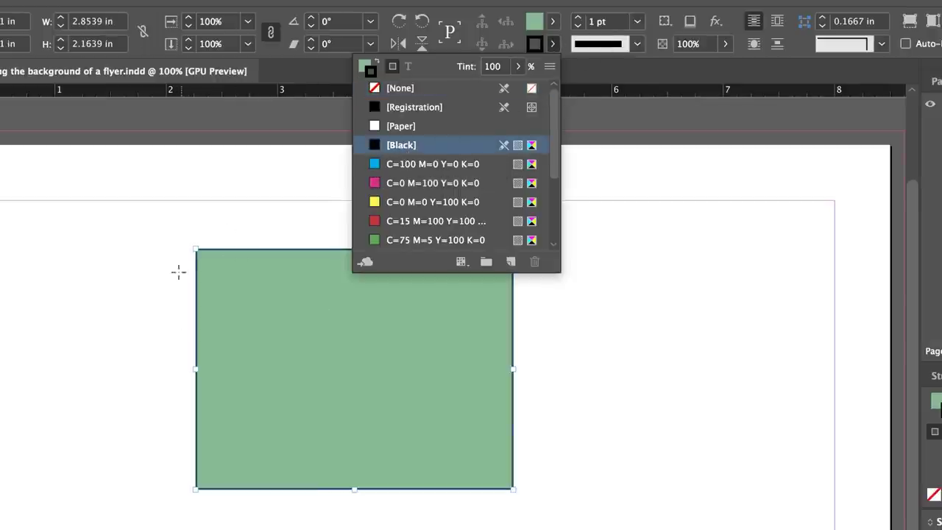
key(Escape)
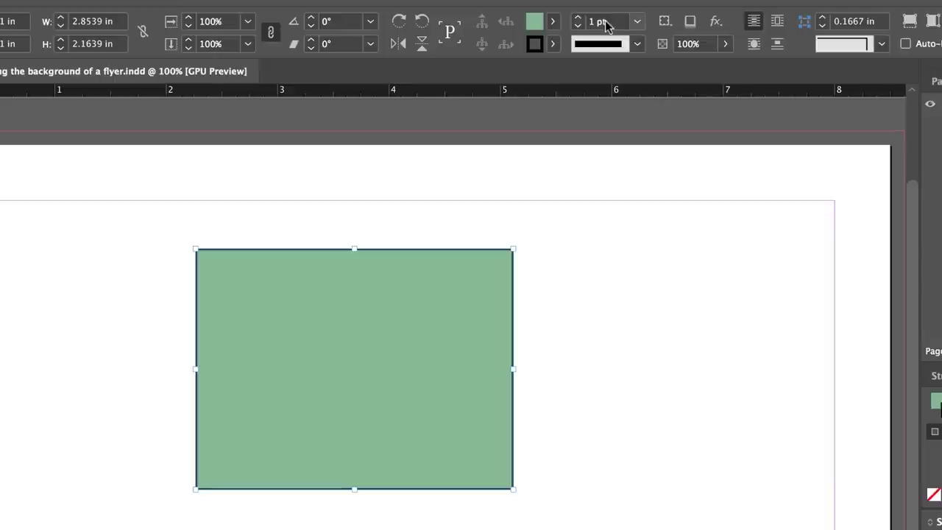
Increase the weight of the rectangle's black stroke to 8 pt.
click(578, 18)
click(578, 19)
click(578, 19)
click(577, 19)
click(578, 18)
click(578, 18)
click(578, 19)
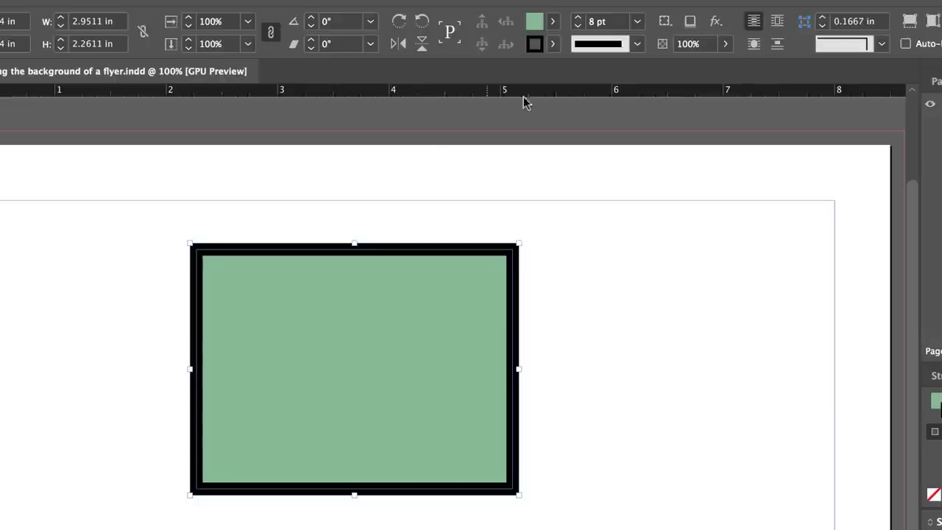
Remove the rectangle's stroke with [None] and change its fill to GaH Light Green.
click(552, 44)
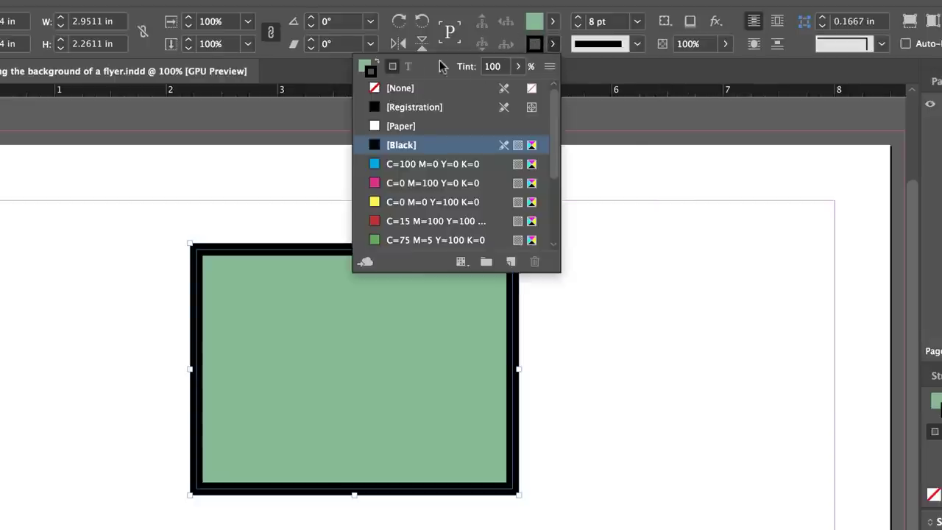
click(394, 89)
click(531, 17)
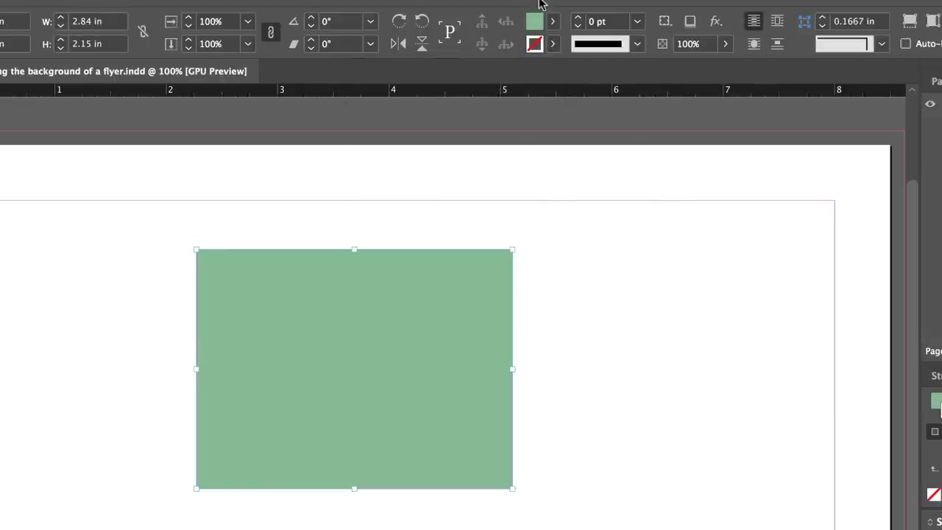
click(552, 22)
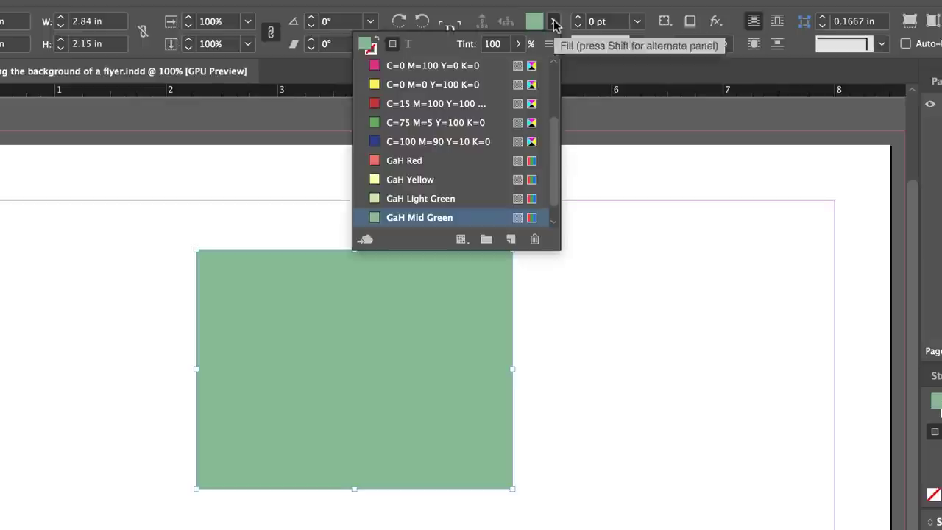
click(412, 199)
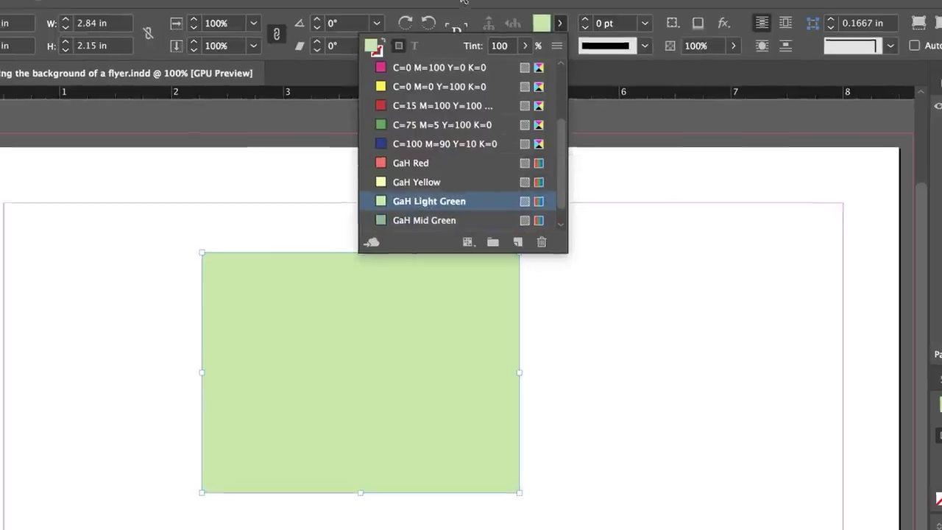
key(Escape)
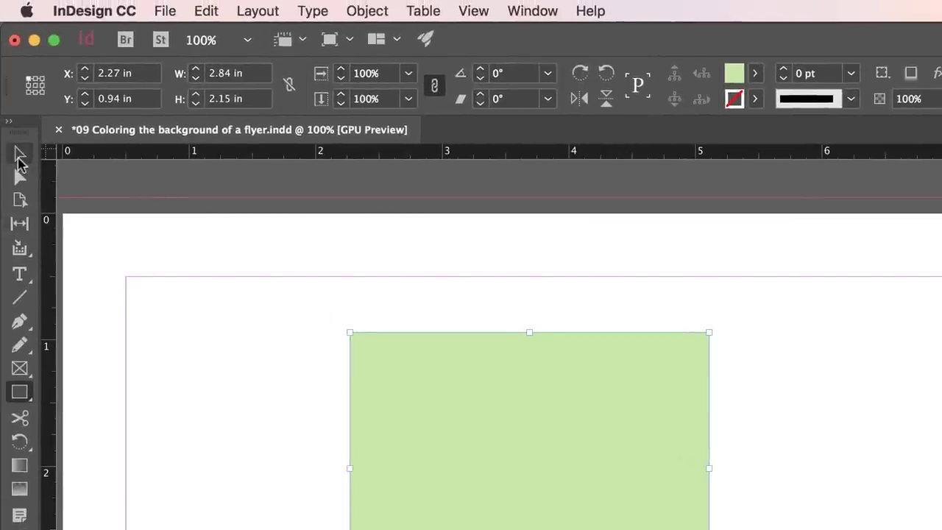
Stretch the light green rectangle to the bleed guides on all sides, 8.75 in wide and 5.75 in high, and deselect it.
click(19, 158)
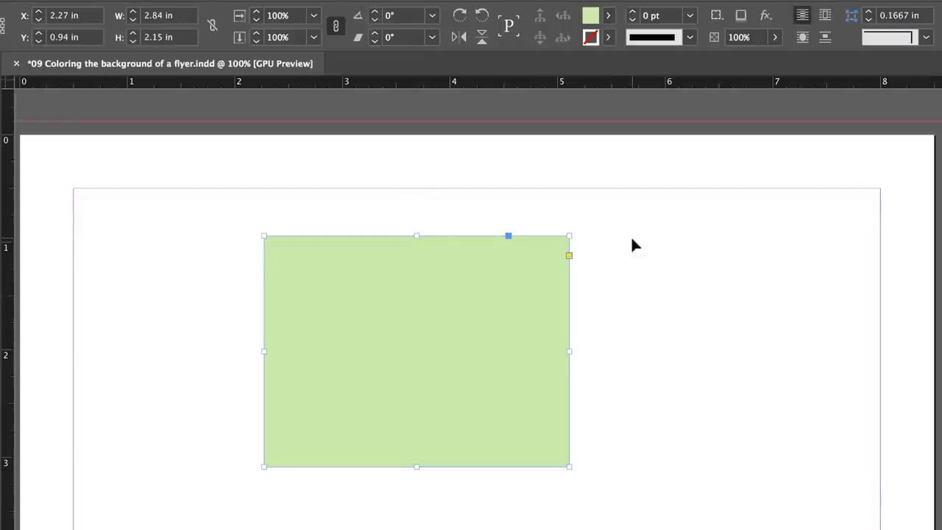
key(super+minus)
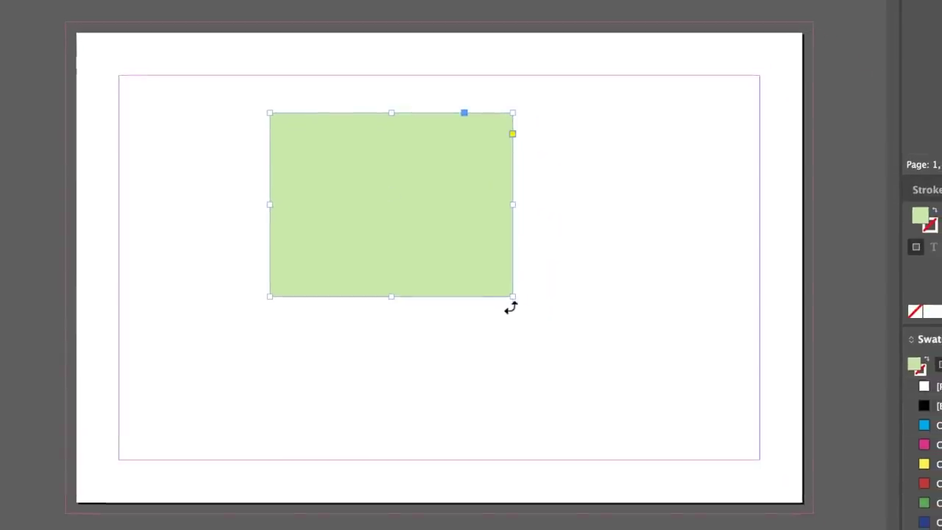
drag(511, 296, 814, 513)
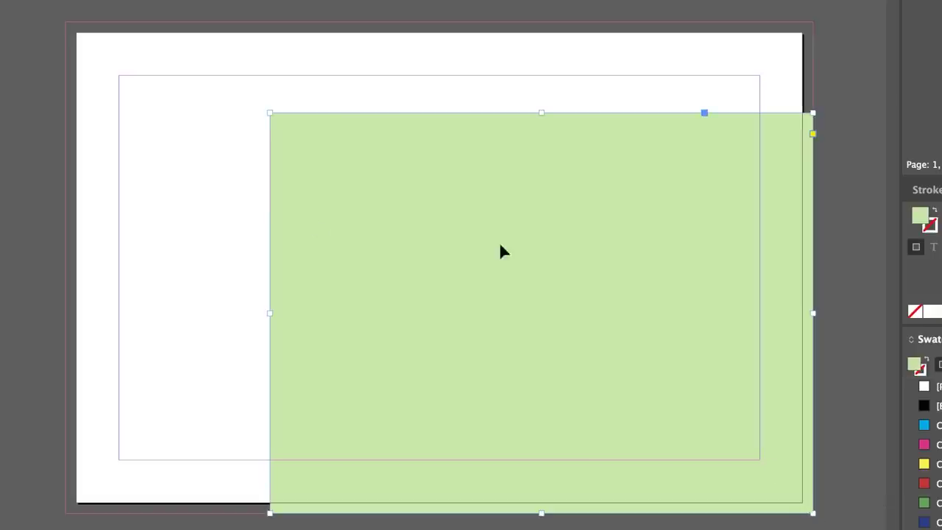
drag(268, 116, 80, 32)
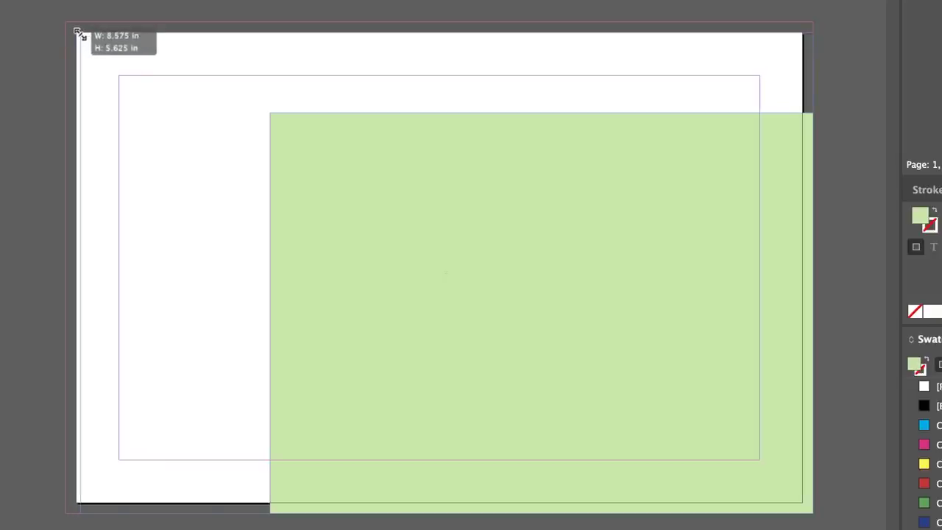
drag(80, 34, 59, 17)
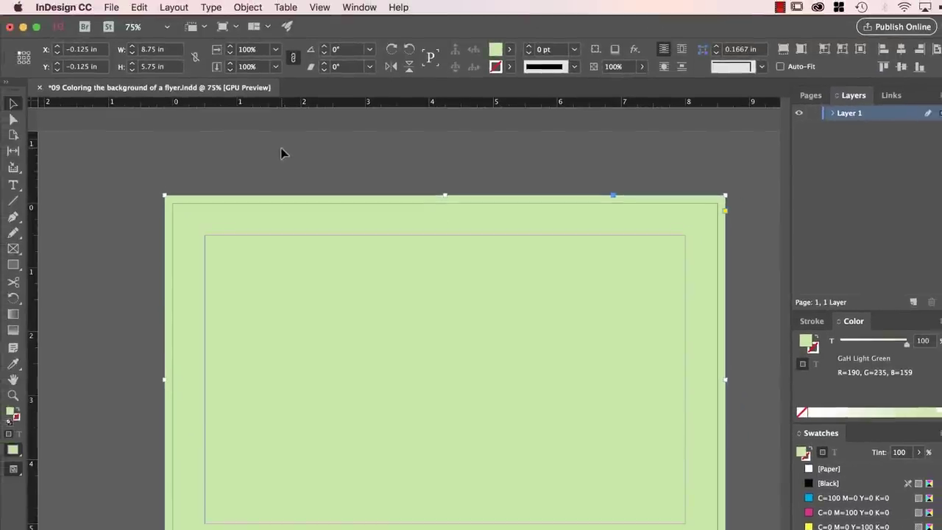
click(331, 155)
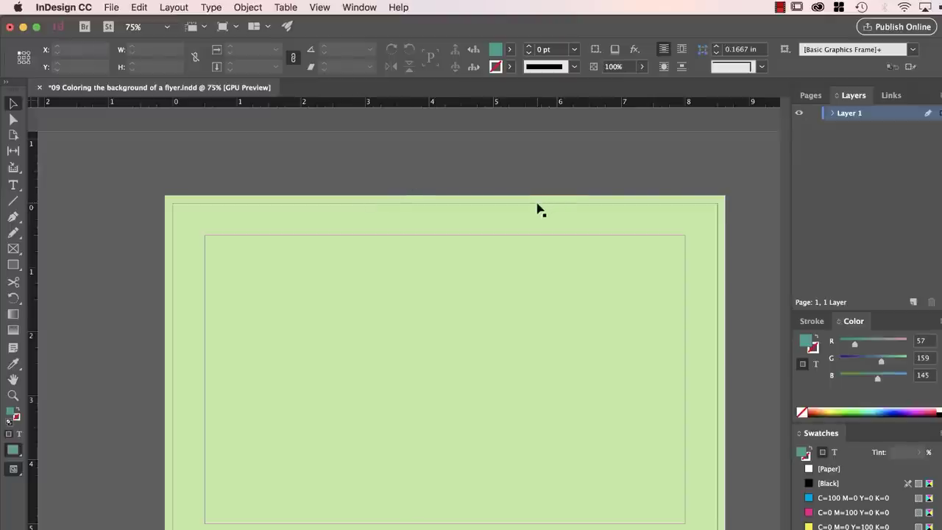
Try moving the light green background rectangle about 2 in across and 3 in down, and undo the move.
drag(538, 210, 670, 402)
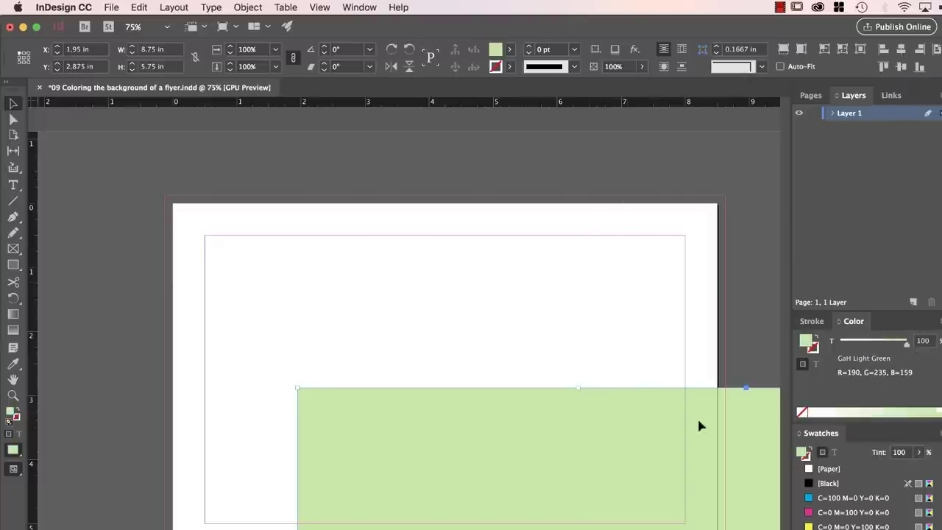
key(super+z)
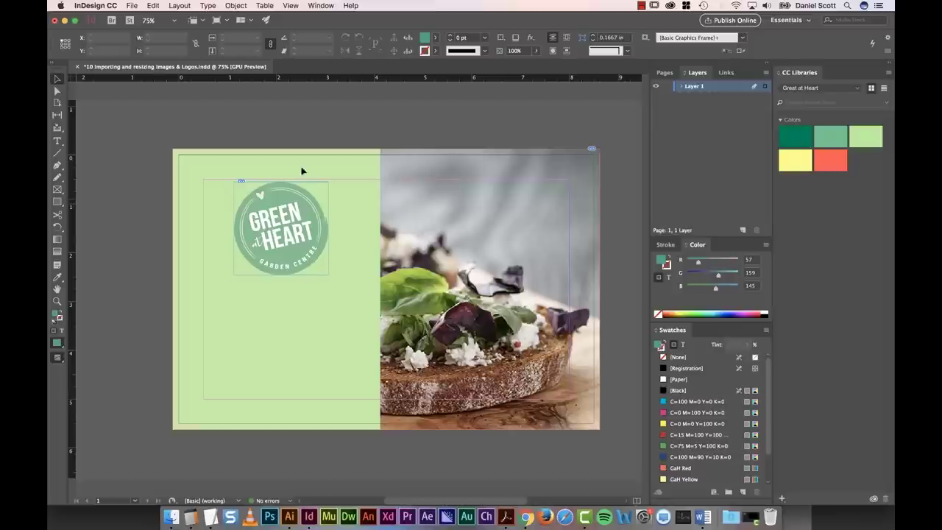
Try widening the food photo's frame to the edge of the logo, and undo the resize.
click(564, 278)
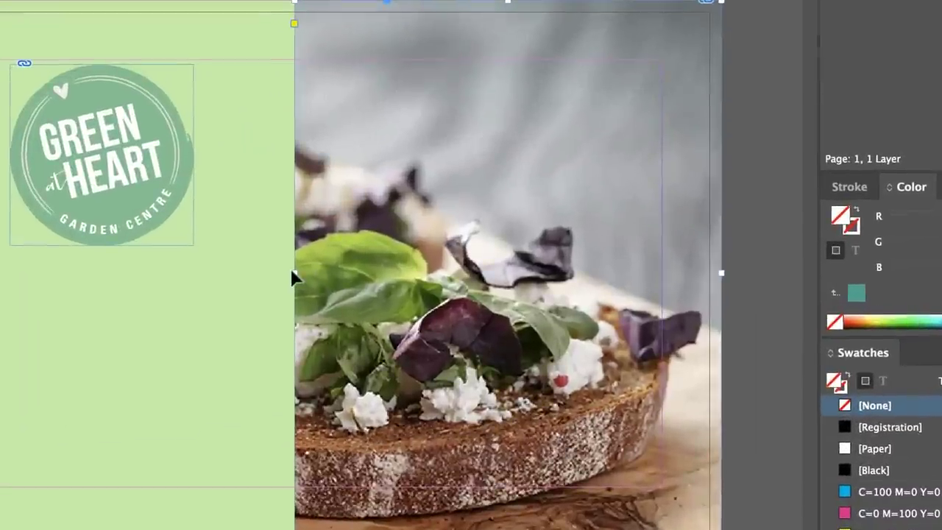
drag(294, 272, 198, 279)
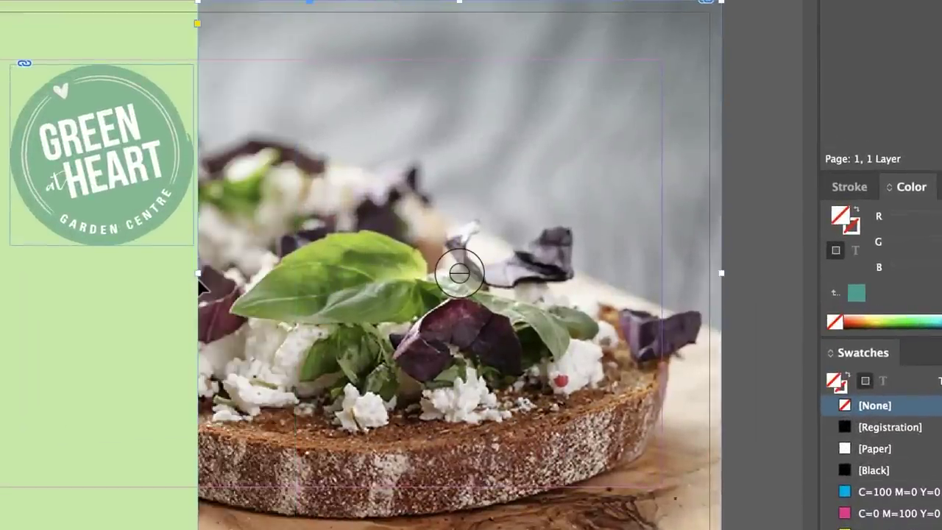
key(ctrl+z)
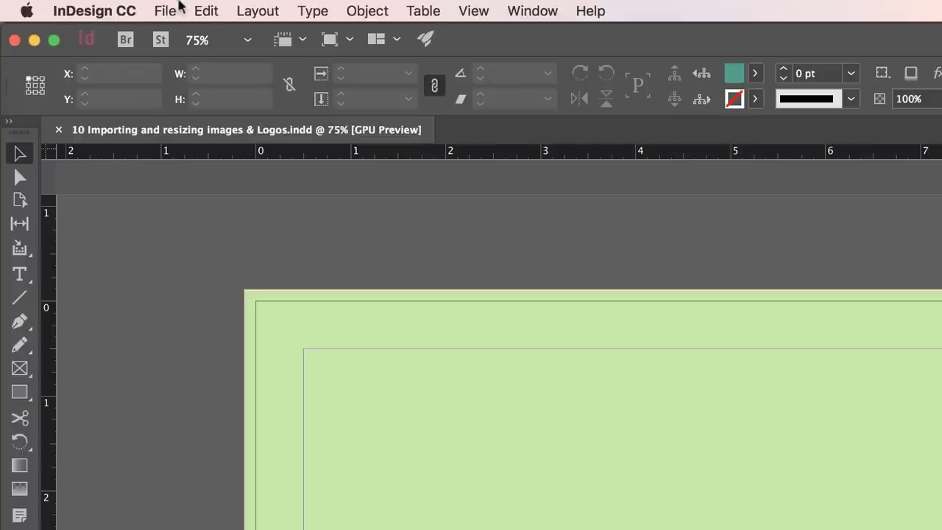
Load Lunch.jpg from the 01 Flyer folder for placing, with nothing selected in the document.
click(200, 7)
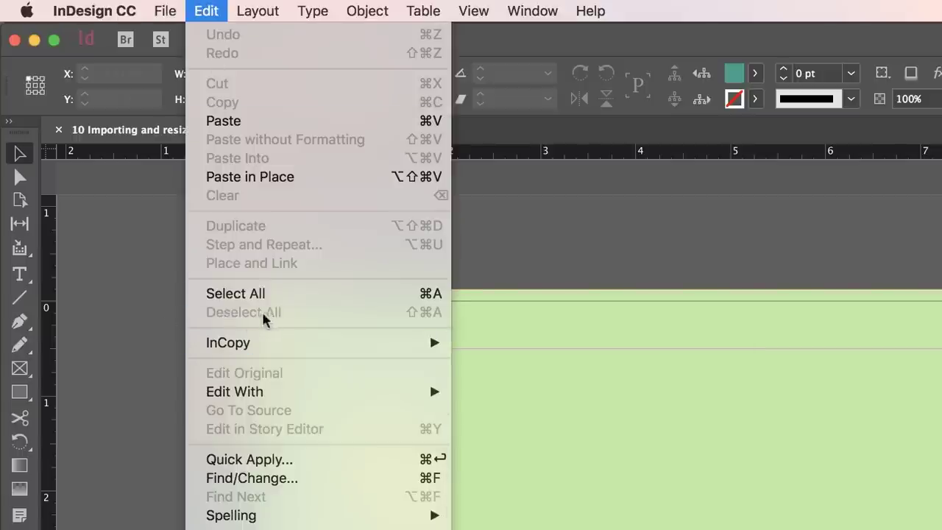
click(154, 322)
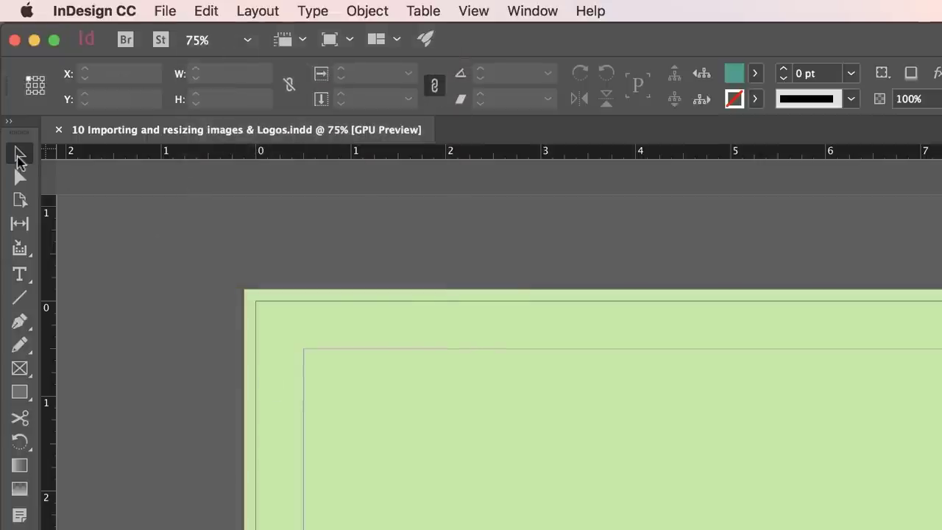
click(165, 12)
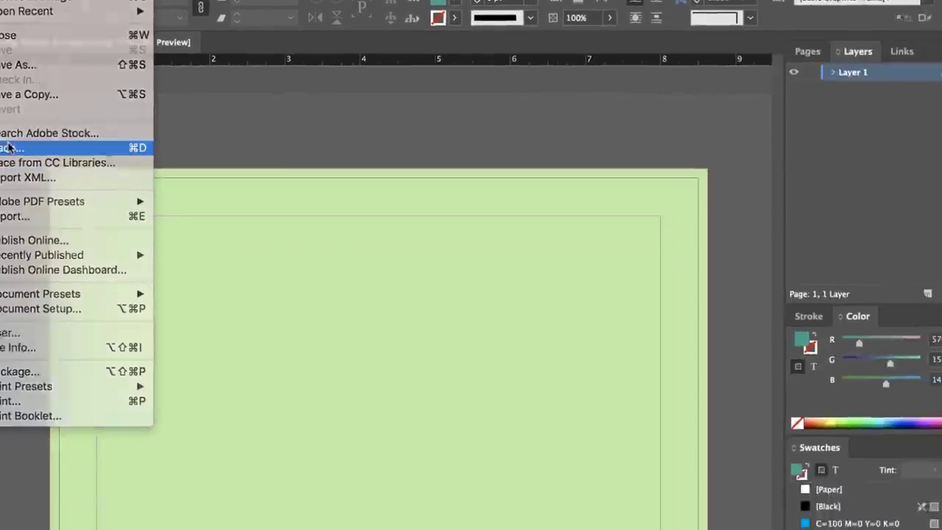
click(168, 250)
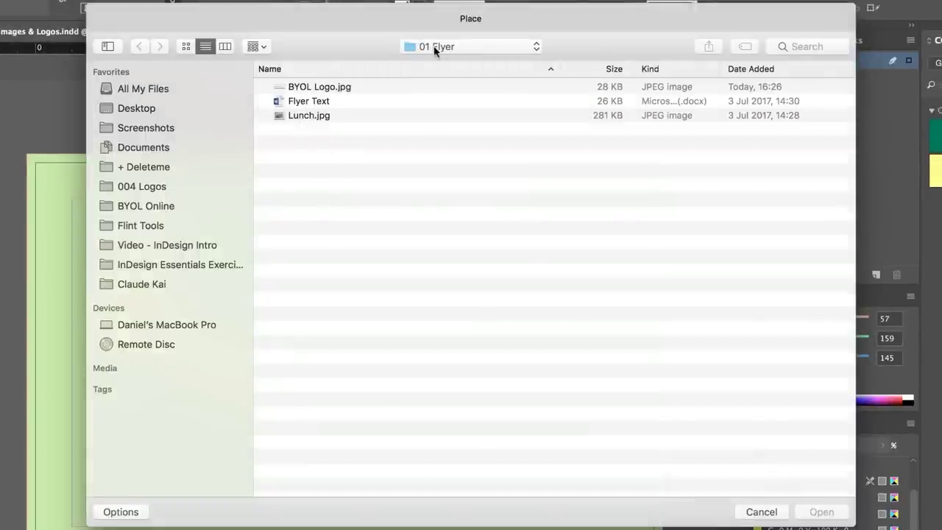
click(304, 120)
key(Return)
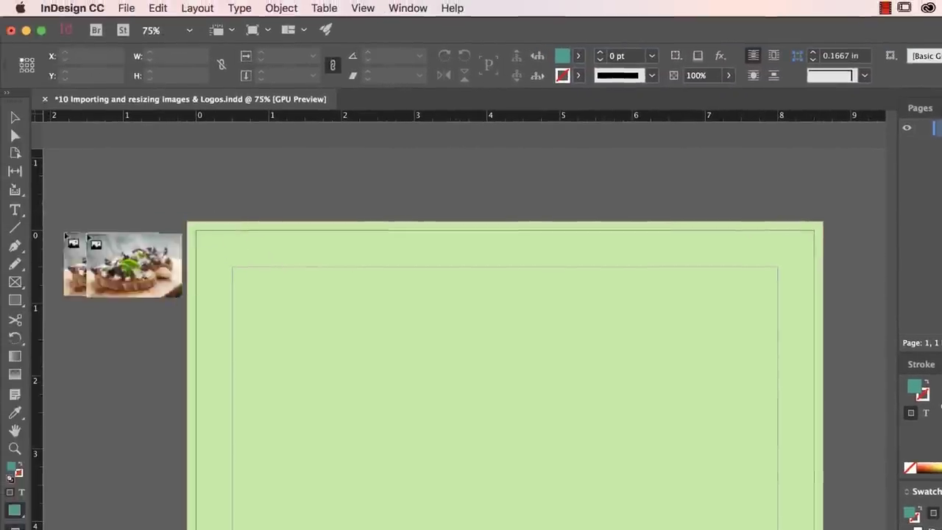
Try placing the lunch photo at its full size from outside the page's upper-left corner, and undo the placement.
click(71, 190)
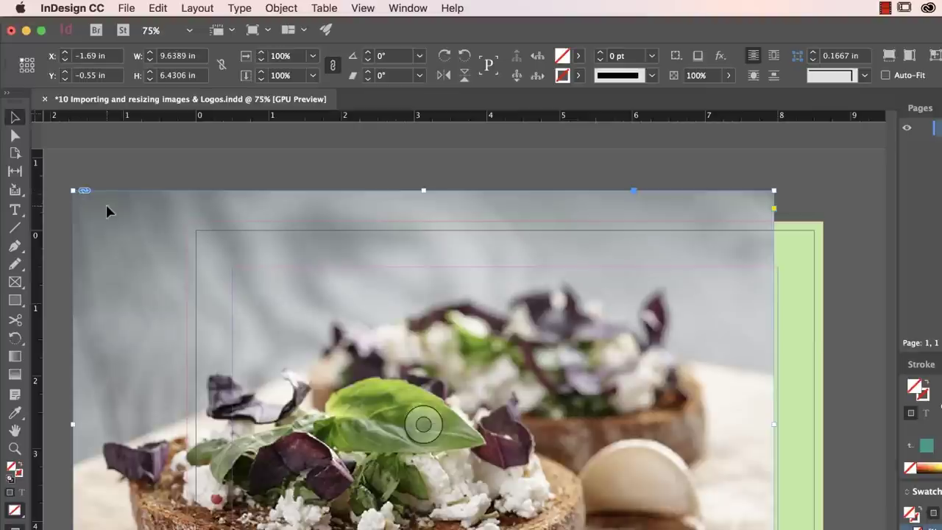
click(159, 8)
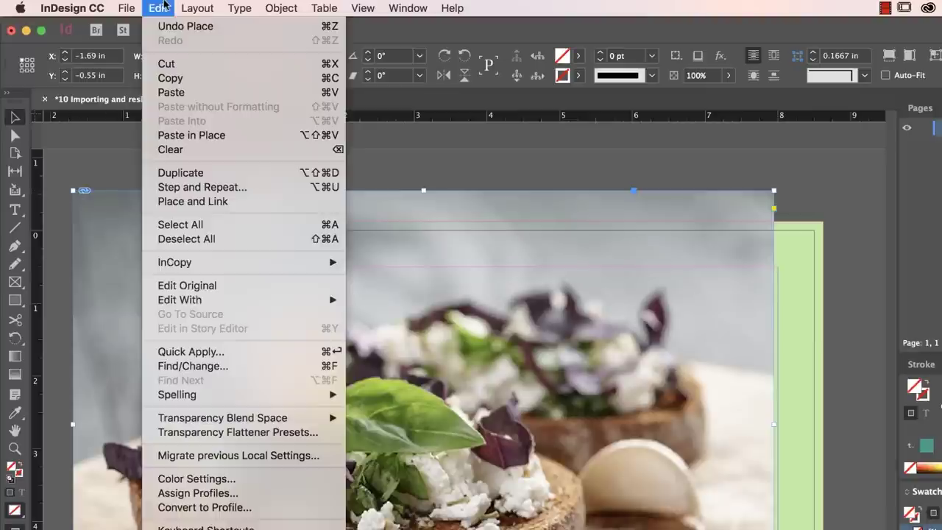
click(177, 28)
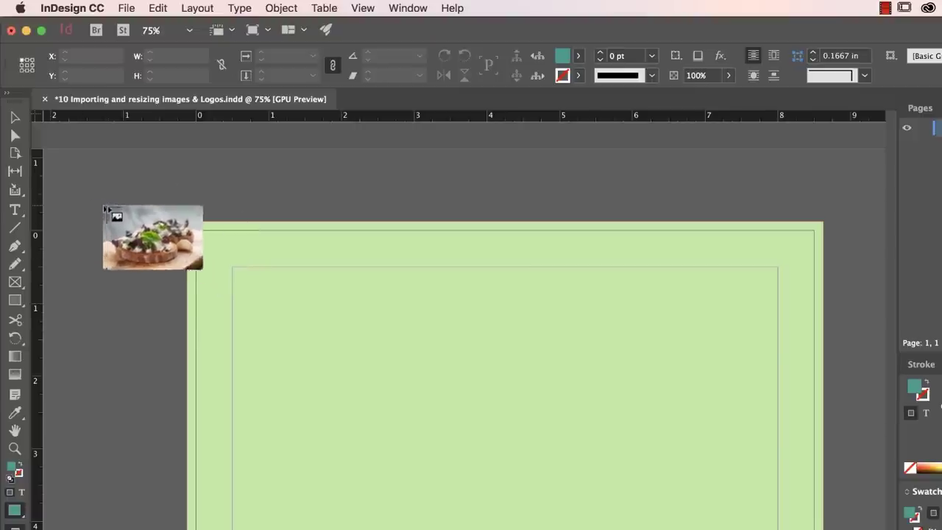
Try placing the lunch photo at about 3.37 in wide and 2.25 in high over the page's upper-left corner, and undo it.
drag(73, 182, 319, 332)
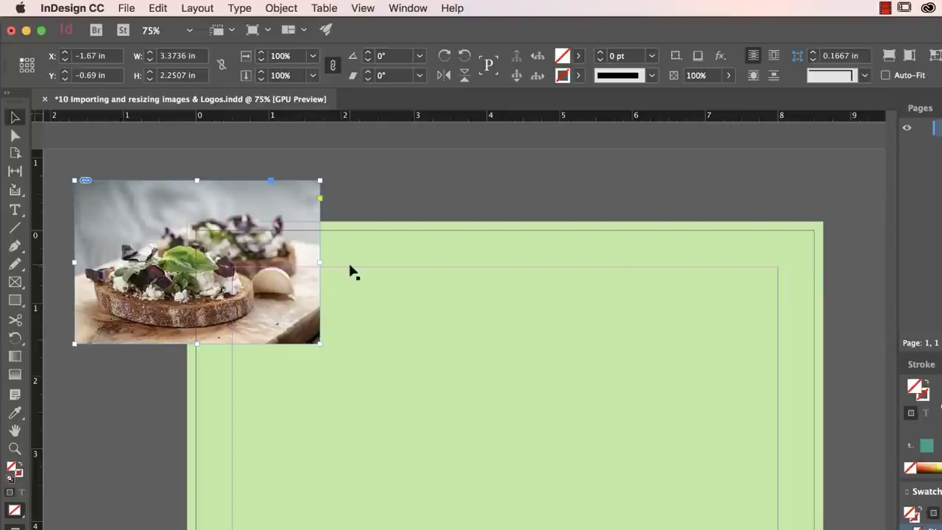
click(156, 7)
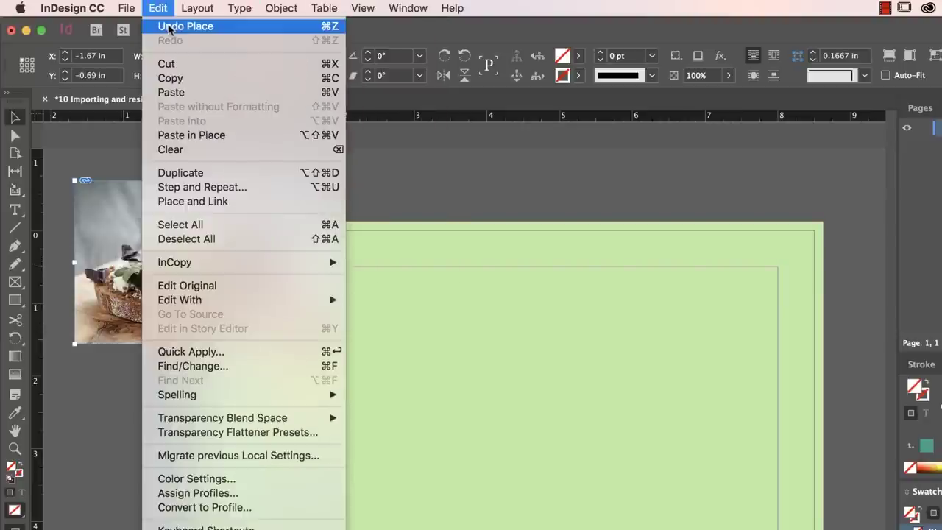
click(169, 27)
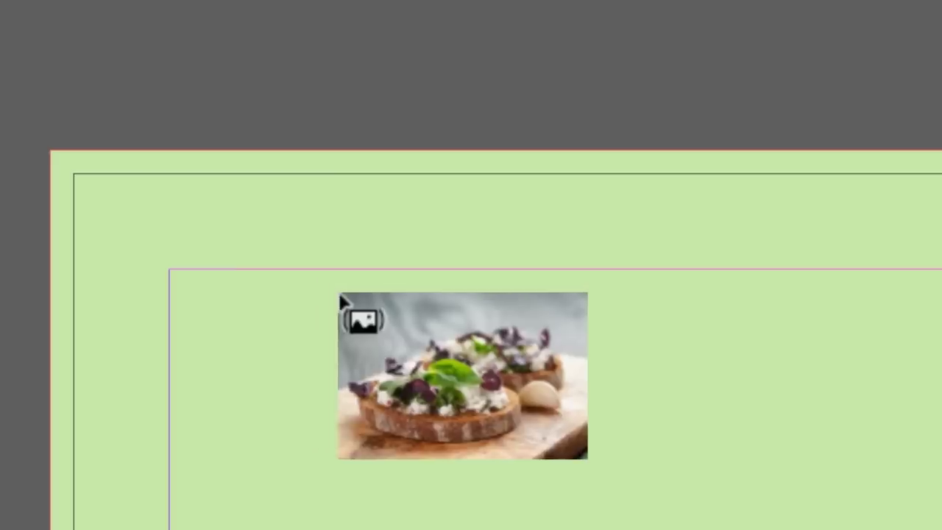
Try placing the lunch photo inside the green background rectangle and moving the filled frame, and undo both the move and the placement.
click(156, 184)
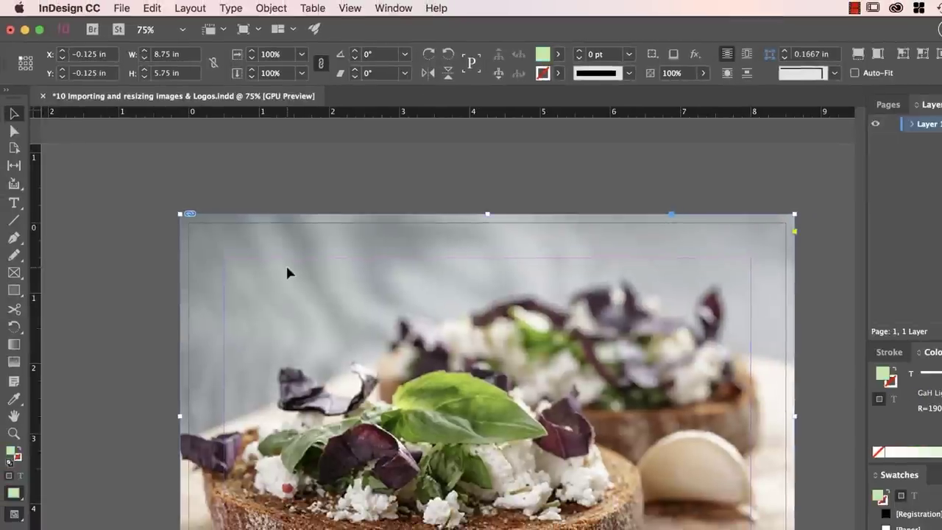
drag(257, 255, 352, 276)
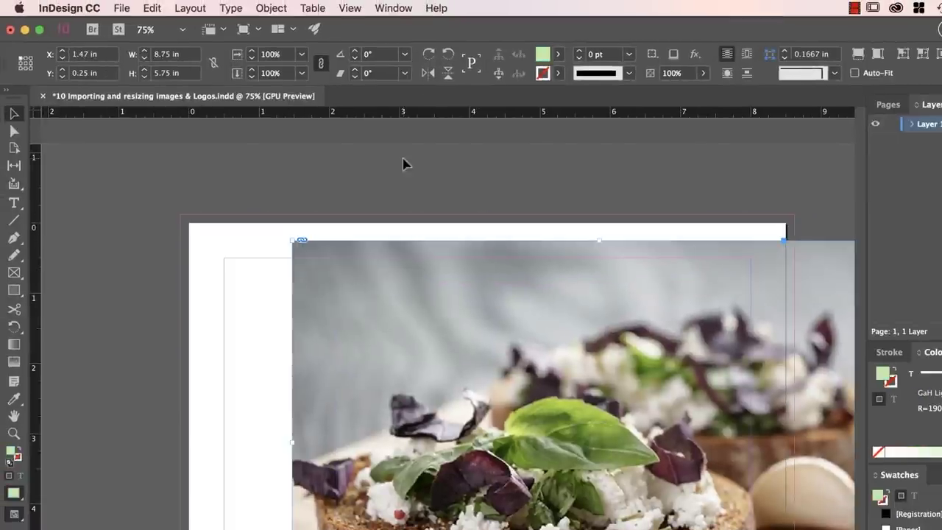
key(super+z)
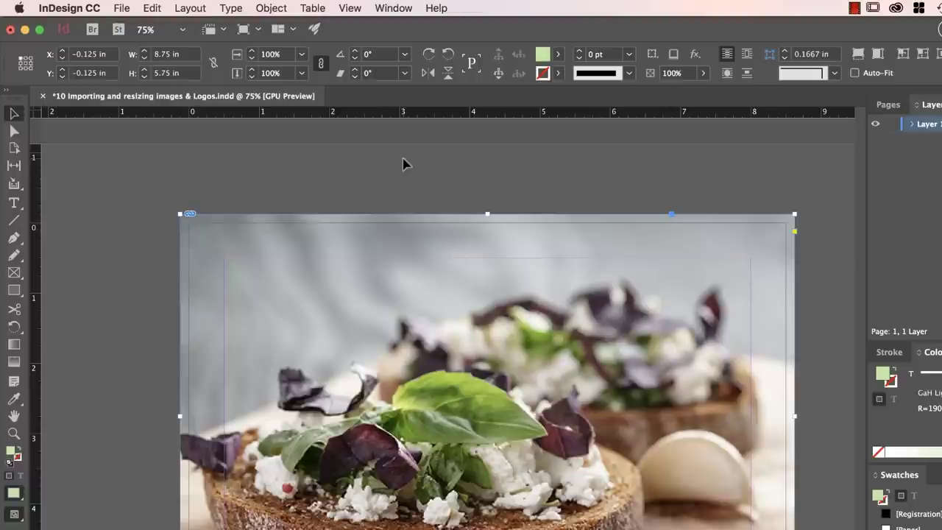
click(121, 8)
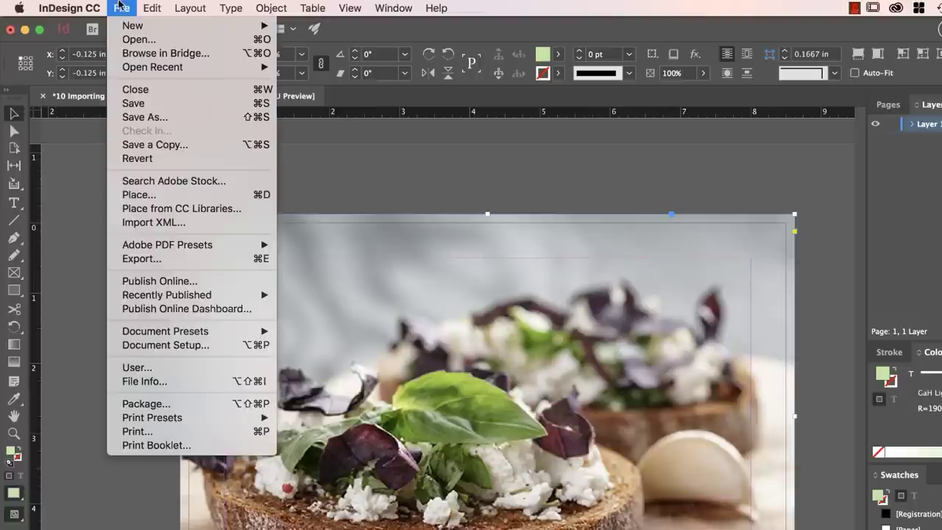
mouse_move(152, 7)
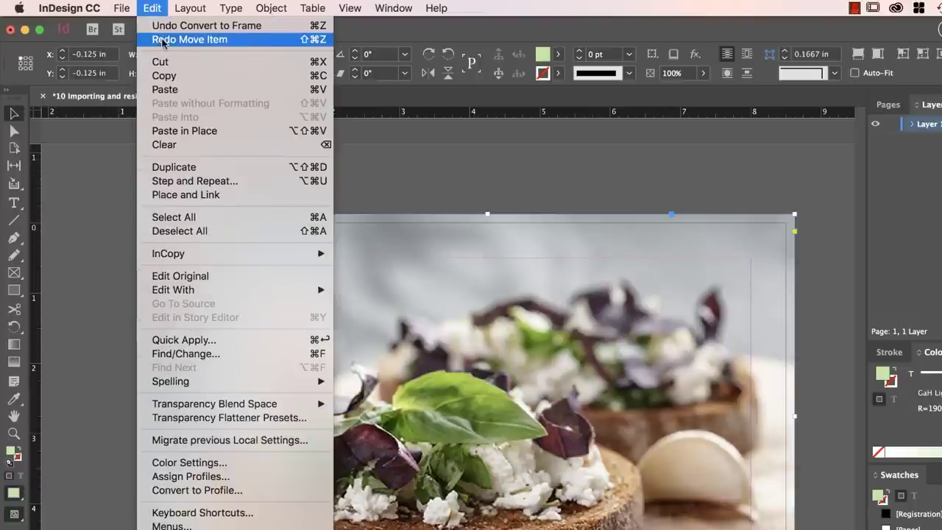
click(163, 26)
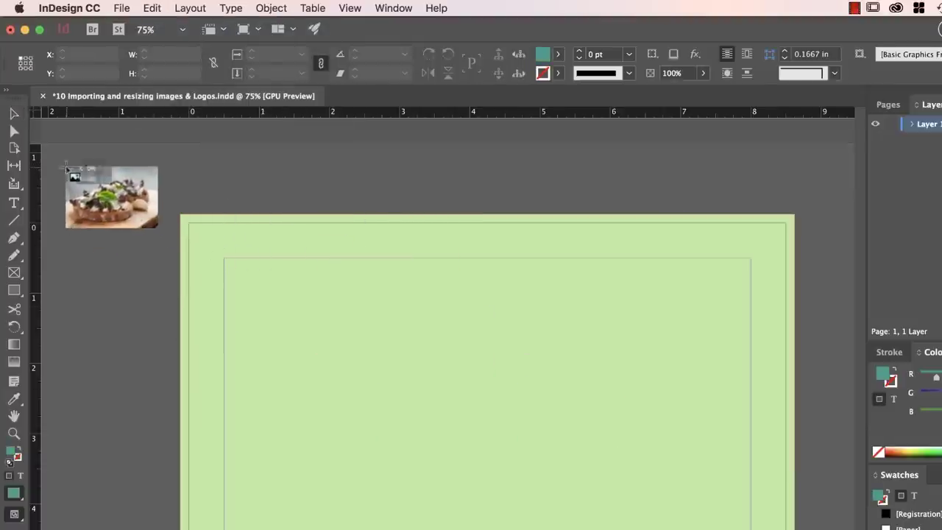
Place the lunch photo at full size from outside the page's upper-left corner and crop its frame to about 5.7 in by 4.22 in.
click(66, 168)
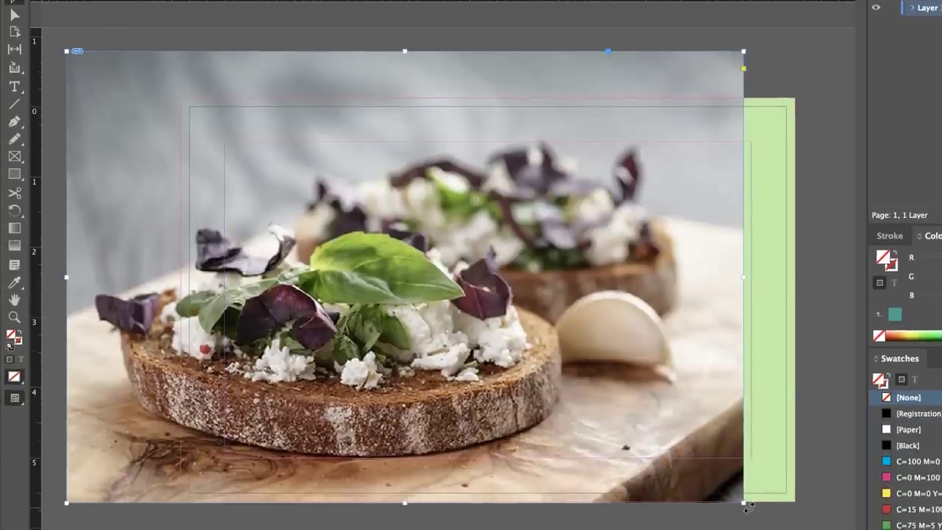
drag(744, 500, 468, 349)
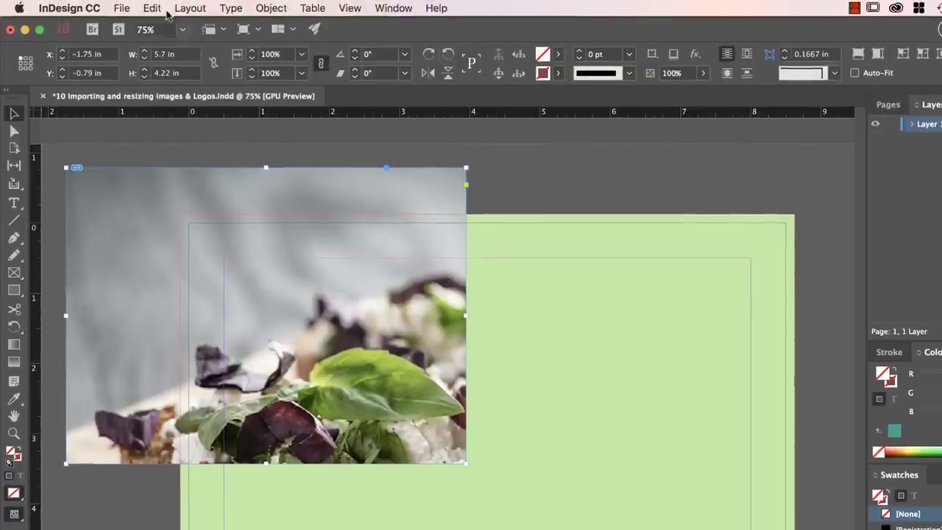
Undo the frame crop, and scale the lunch photo together with its frame to about 5.73 in wide and 3.82 in high.
click(152, 7)
click(169, 26)
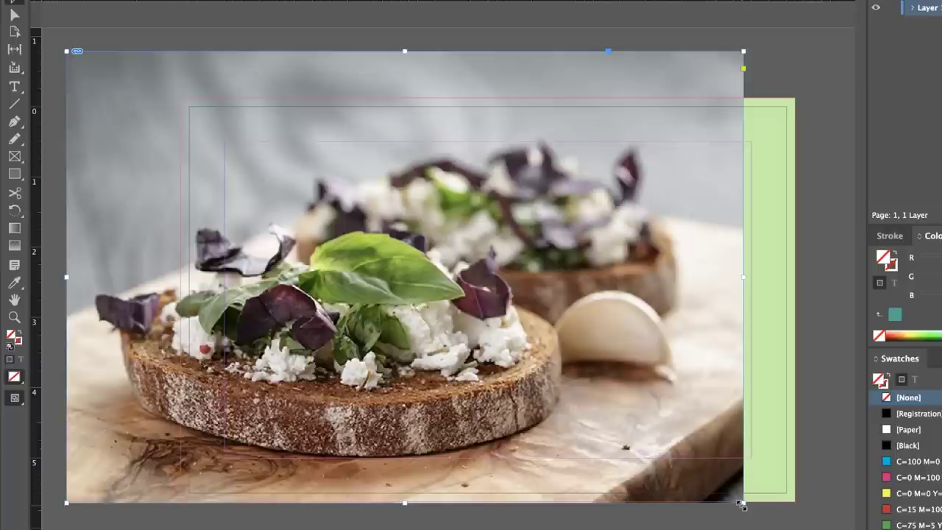
drag(744, 503, 465, 324)
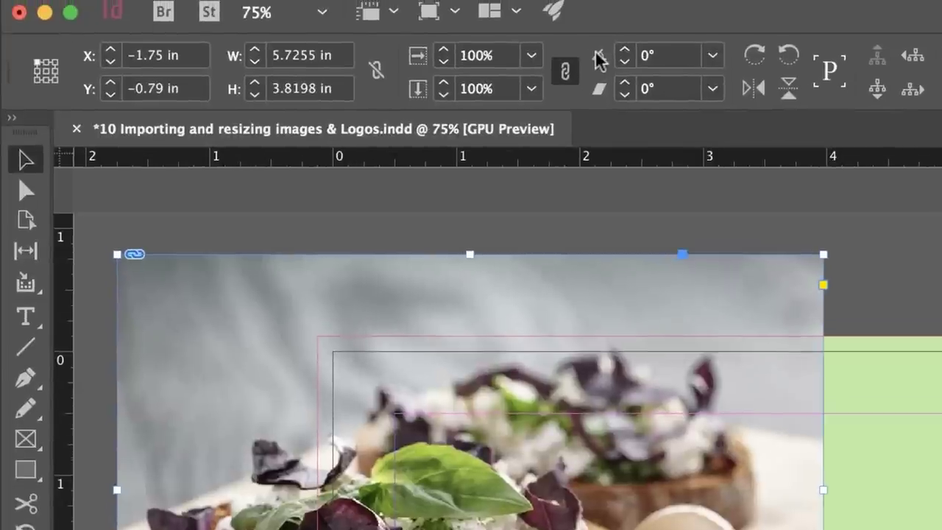
Try rotating the lunch photo by 45°, and undo the rotation.
click(648, 58)
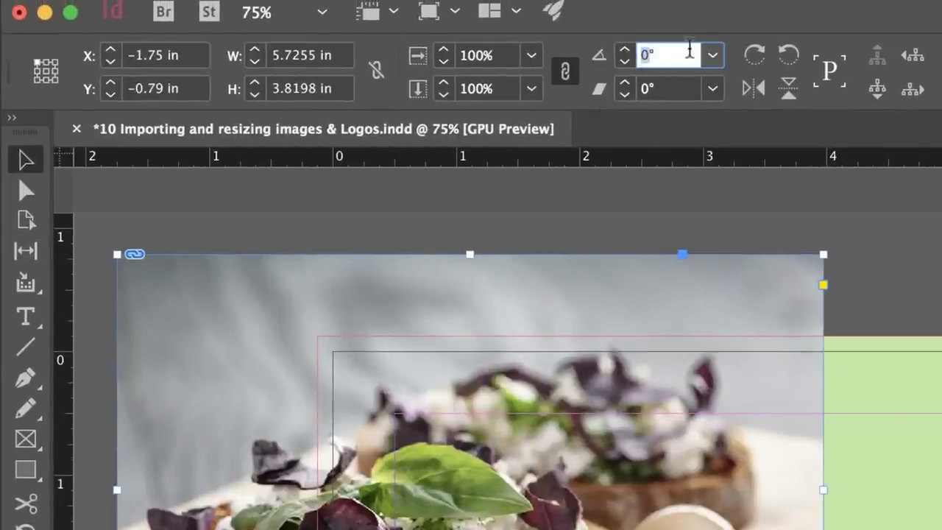
text(45)
key(Return)
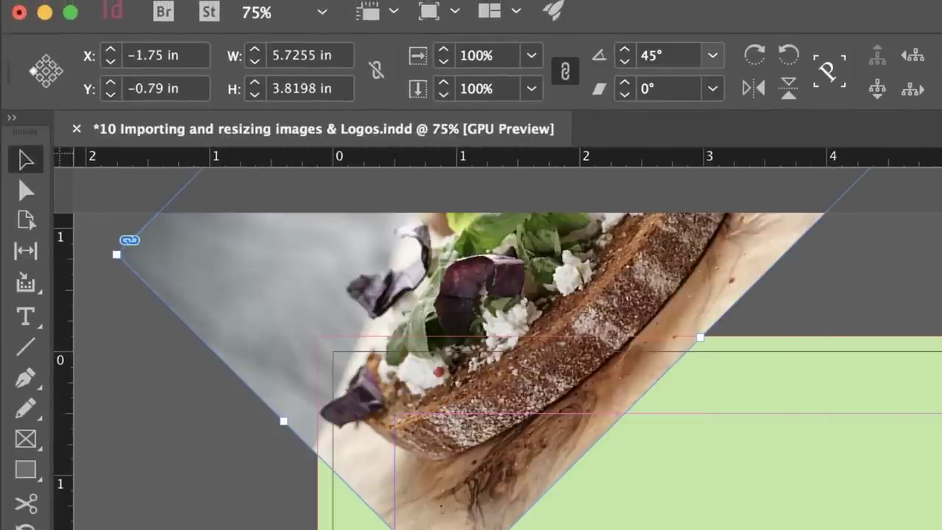
key(super+z)
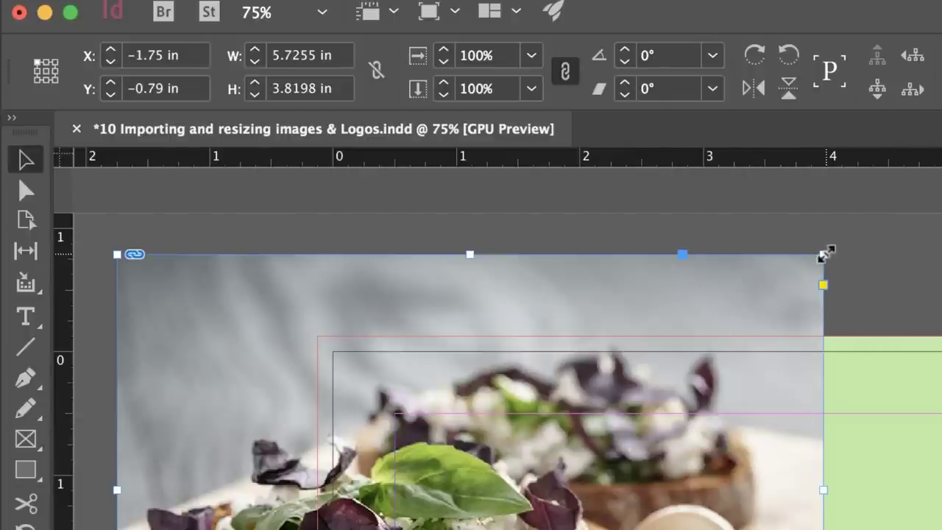
Try cropping the photo to about 4.82 in by 3.03 in and rotating it freely to about -31°, and undo each change.
drag(823, 254, 711, 351)
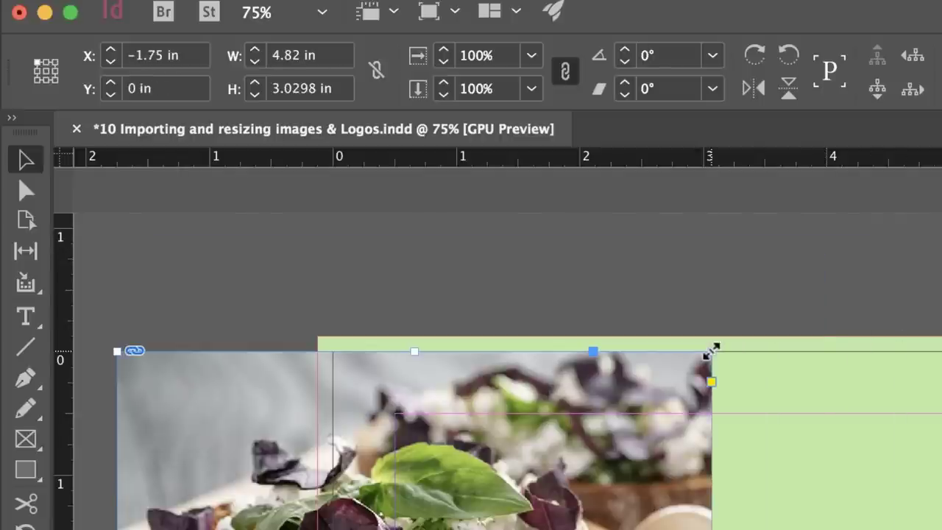
key(super+z)
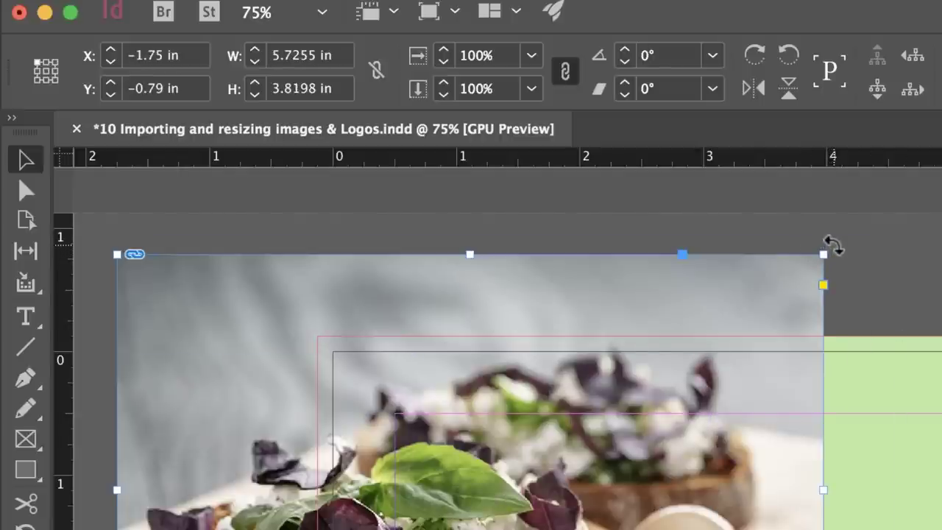
drag(831, 245, 886, 482)
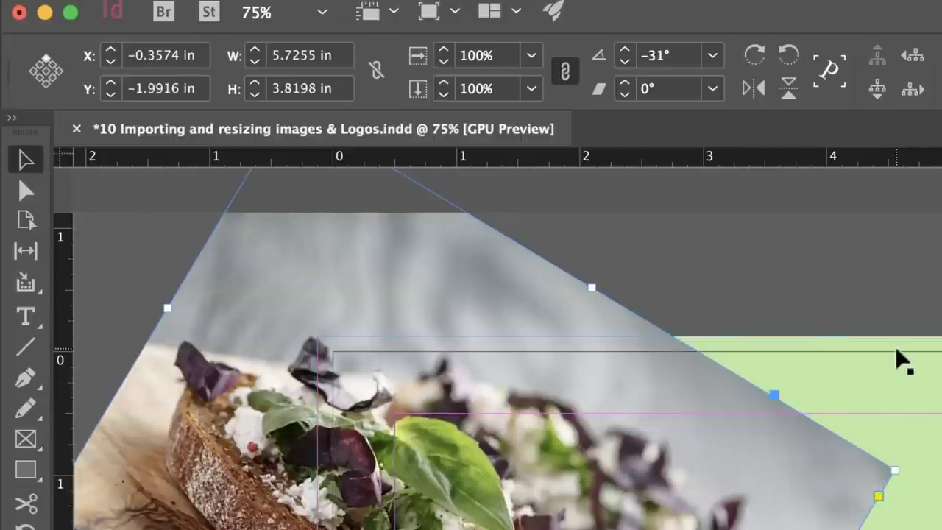
key(super+z)
mouse_move(700, 330)
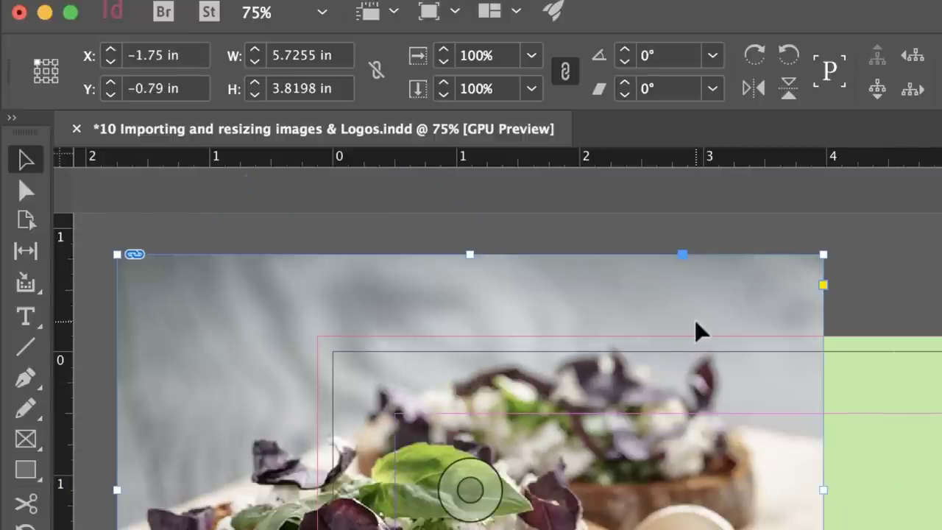
Flip the lunch photo horizontally and move it back over the page's upper-left corner.
click(751, 90)
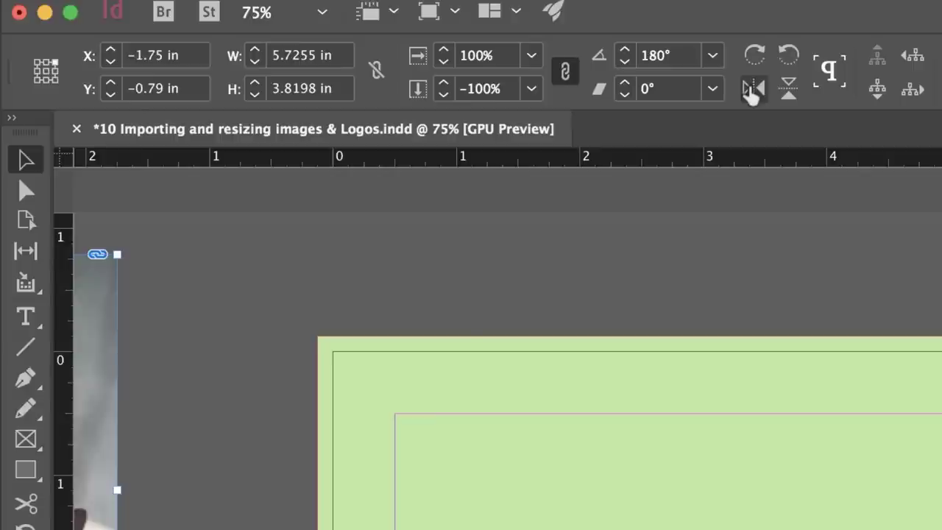
drag(98, 385, 618, 332)
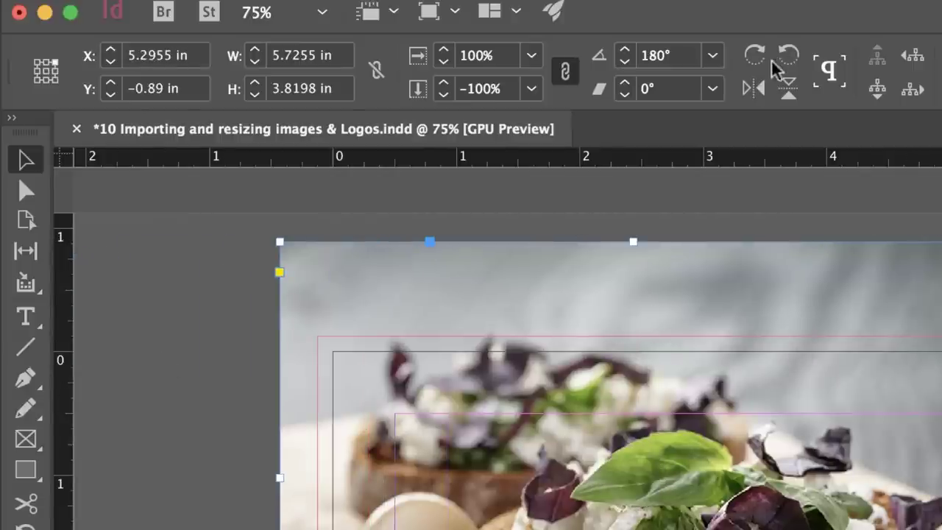
Try flipping the lunch photo vertically and moving it down, and restore its upright orientation and position.
click(789, 88)
drag(783, 243, 782, 435)
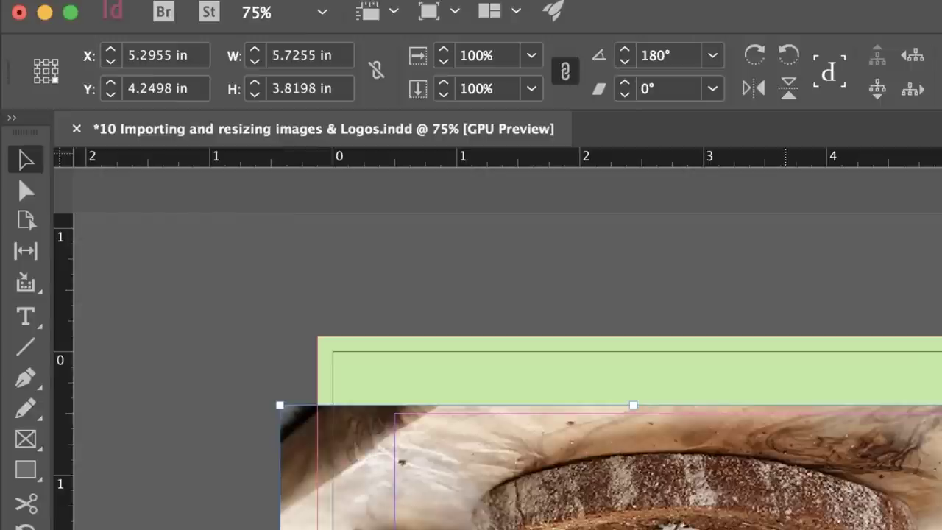
click(785, 92)
click(785, 94)
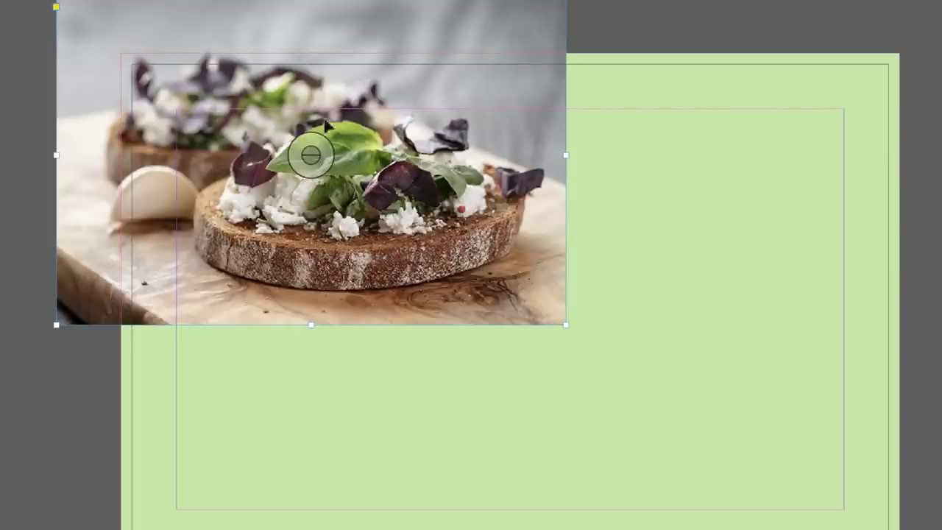
Move the lunch photo inside the page margins, try shifting the image within its frame, and undo the shift.
drag(252, 18, 456, 168)
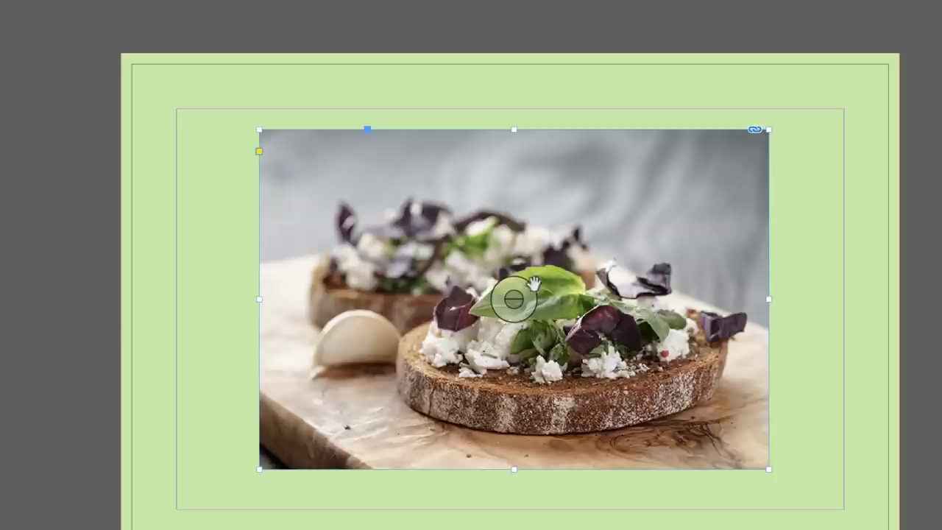
drag(515, 297, 187, 376)
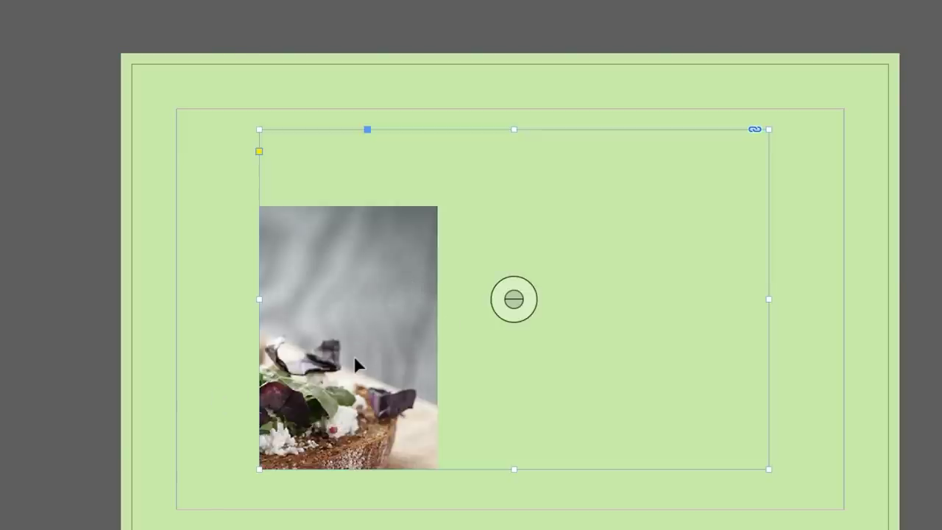
drag(514, 299, 681, 228)
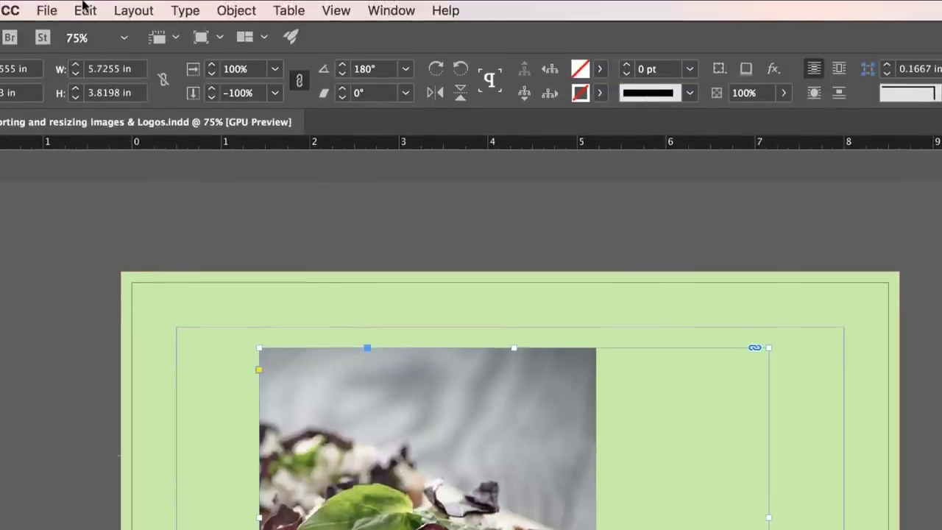
click(85, 9)
click(93, 31)
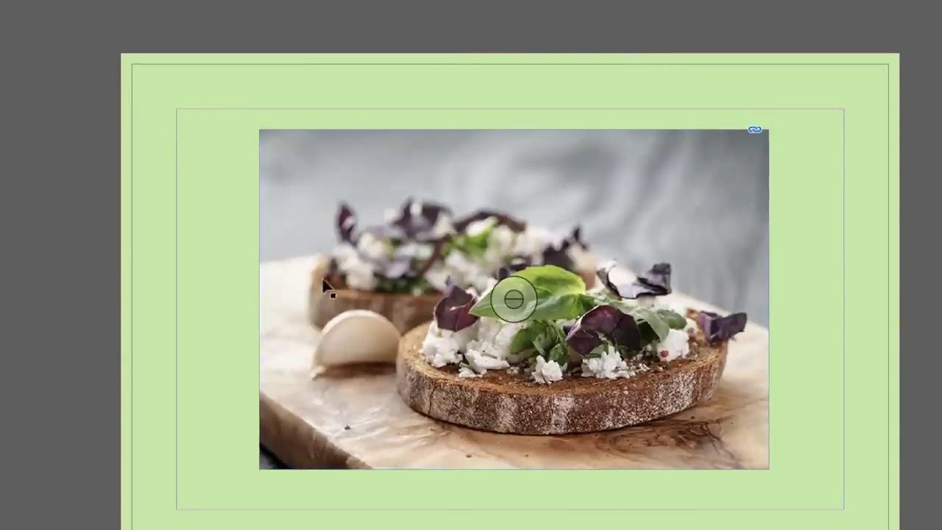
Move the photo frame up against the top margin, try offsetting the image within it, and restore the image to fill its frame.
drag(498, 230, 312, 179)
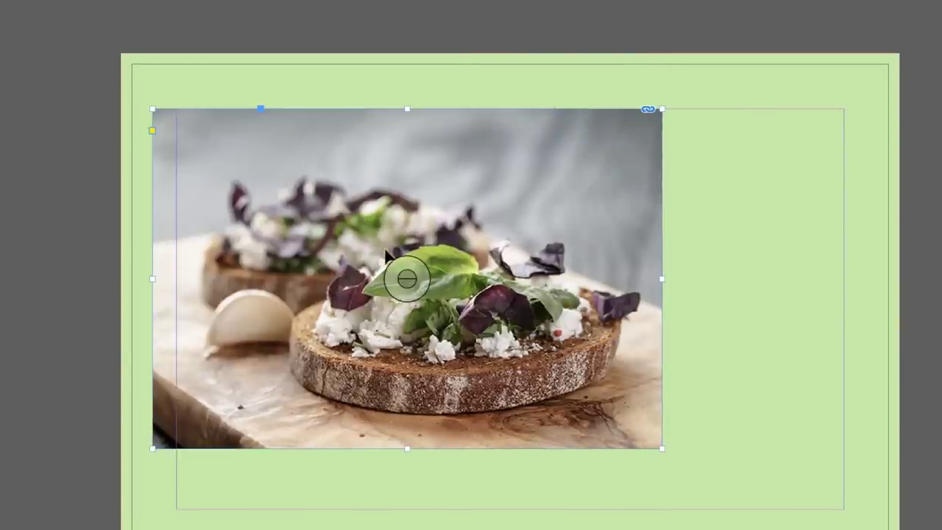
drag(401, 268, 513, 364)
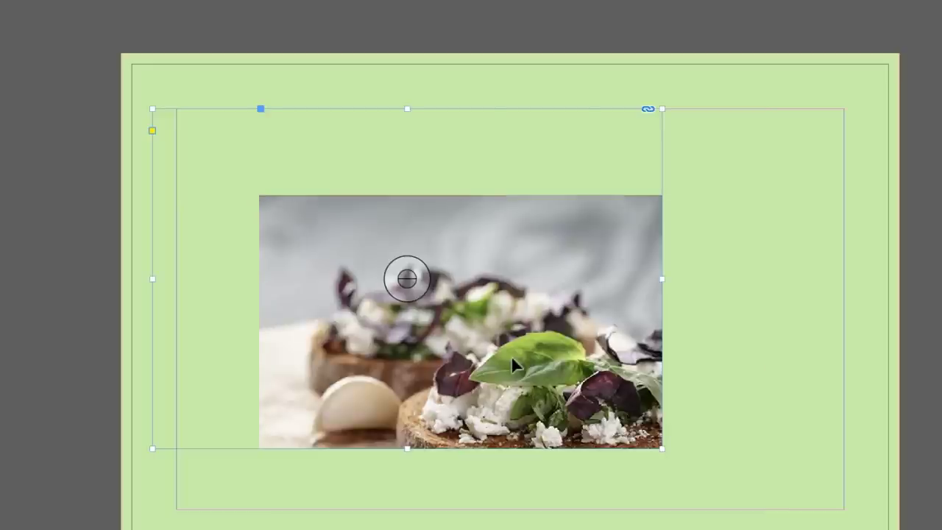
key(ctrl+alt+shift+c)
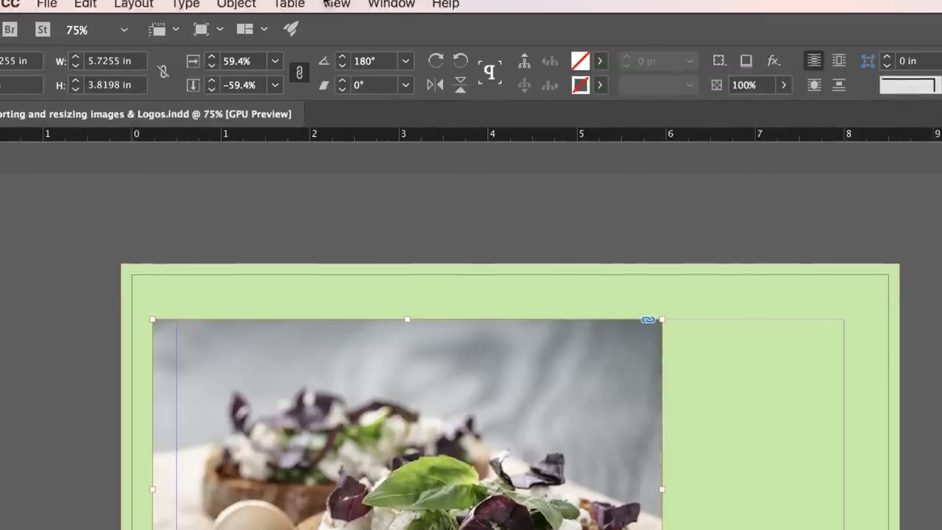
Move the lunch photo so its frame snaps to the upper-right corner of the page's bleed.
click(331, 9)
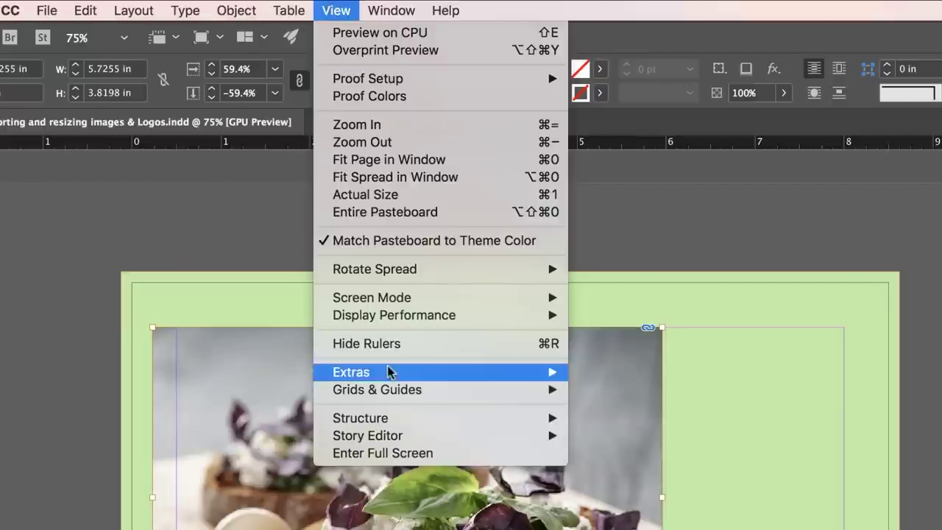
mouse_move(396, 379)
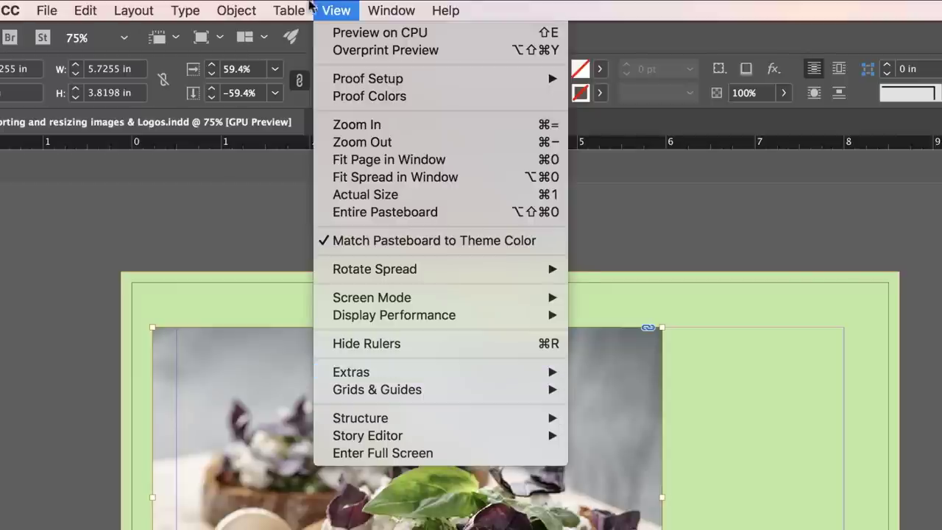
click(336, 10)
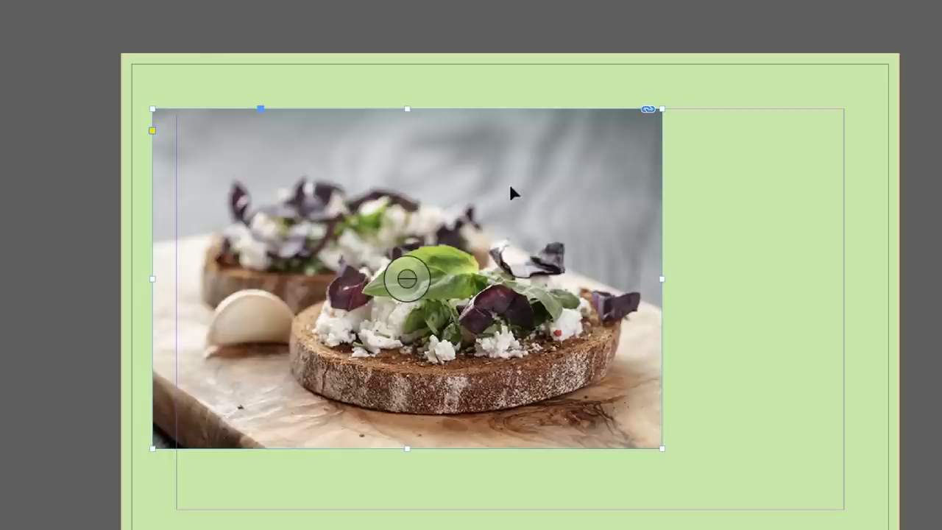
drag(500, 162, 741, 109)
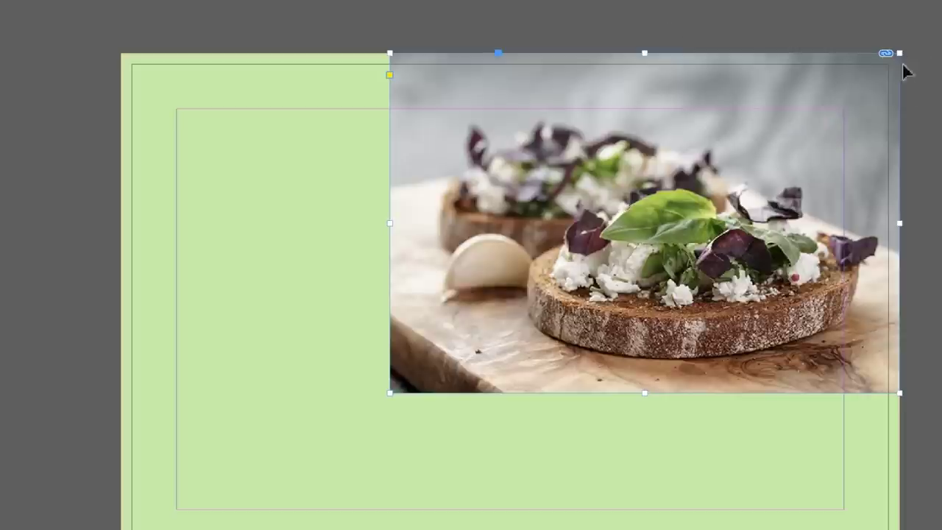
Toggle Smart Guides and realign the lunch photo with the upper-right bleed corner.
mouse_move(813, 153)
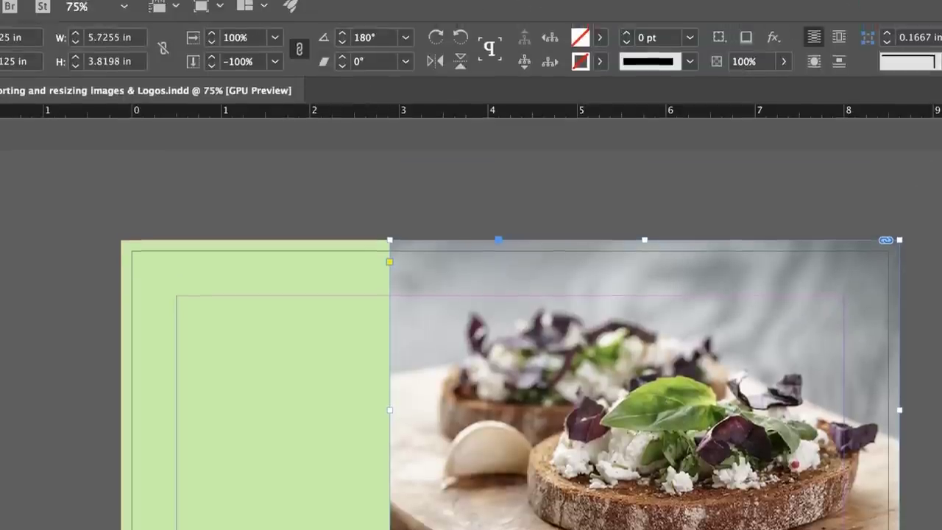
click(333, 9)
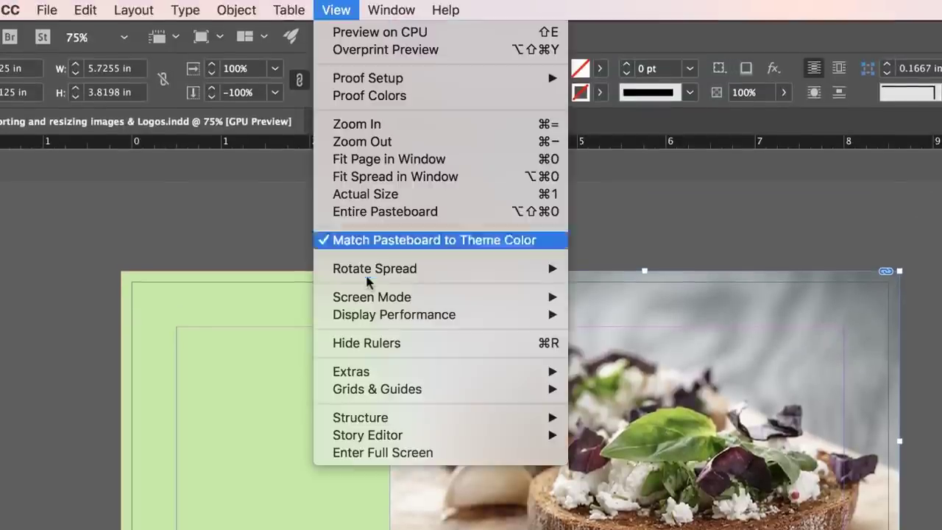
mouse_move(378, 389)
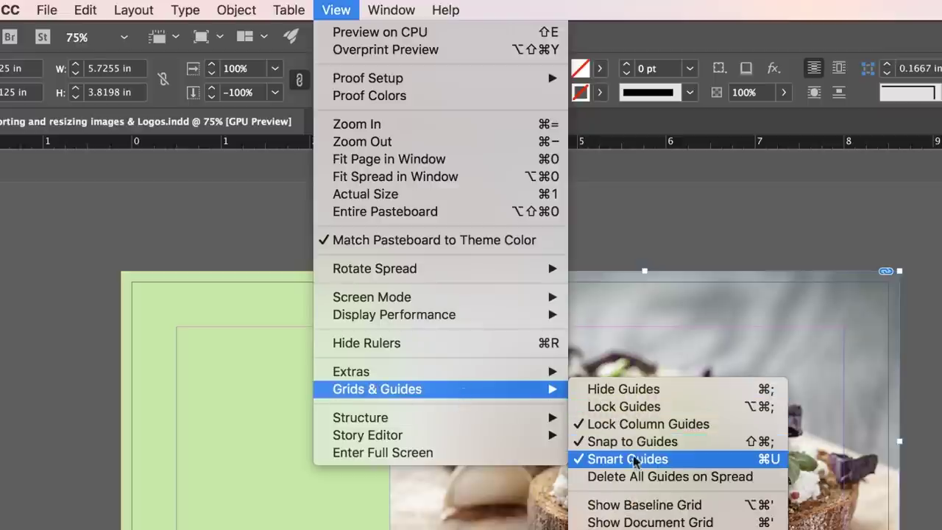
click(658, 459)
mouse_move(691, 301)
mouse_down()
mouse_move(649, 352)
mouse_move(687, 310)
mouse_up()
drag(852, 299, 858, 301)
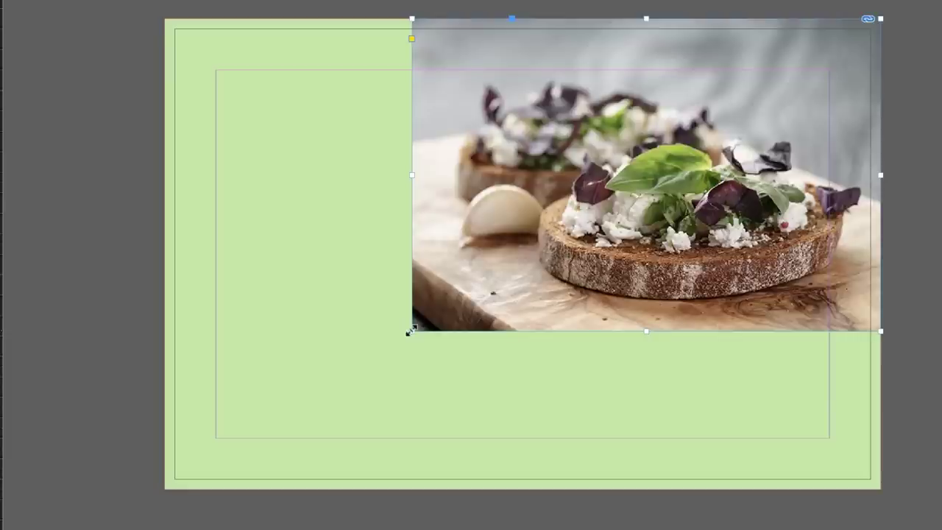
Enlarge the photo with its frame from the lower-left corner until it covers the whole page, and undo a trial crop of the frame.
drag(410, 331, 155, 515)
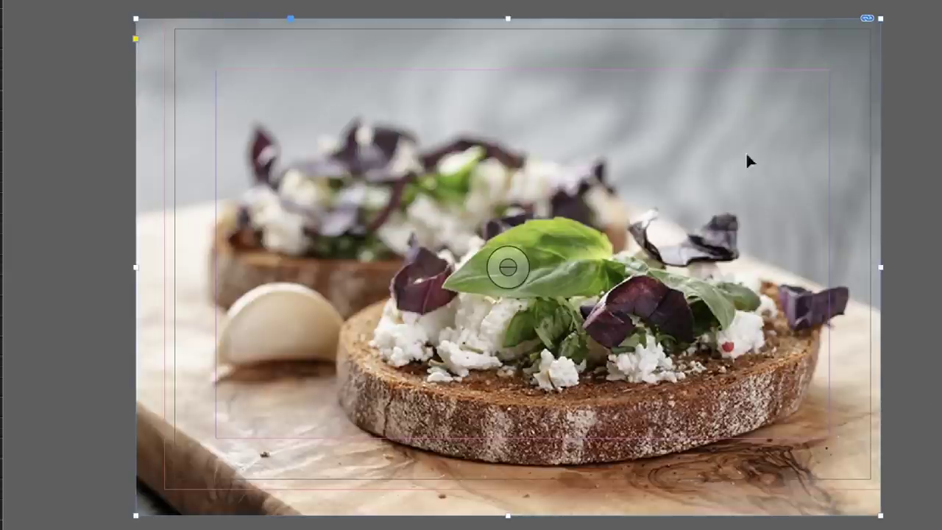
drag(665, 201, 669, 151)
drag(137, 515, 348, 391)
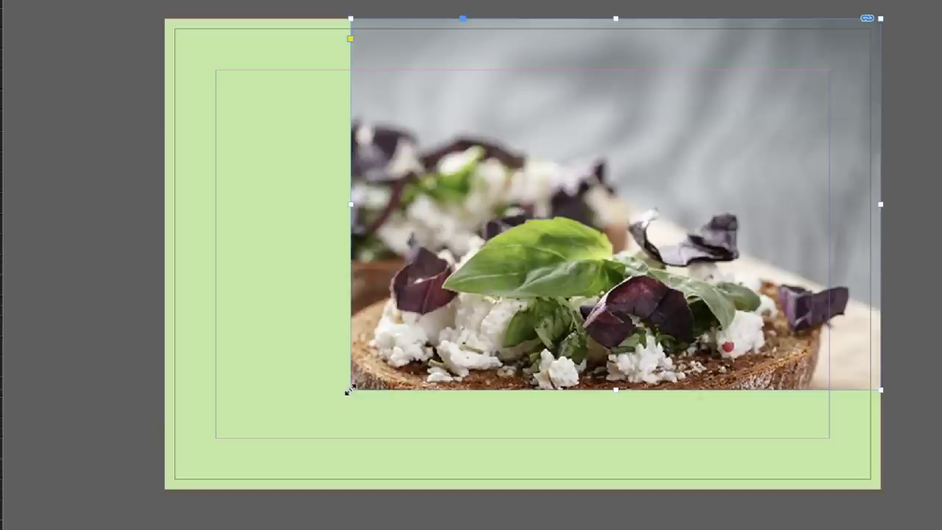
key(ctrl+z)
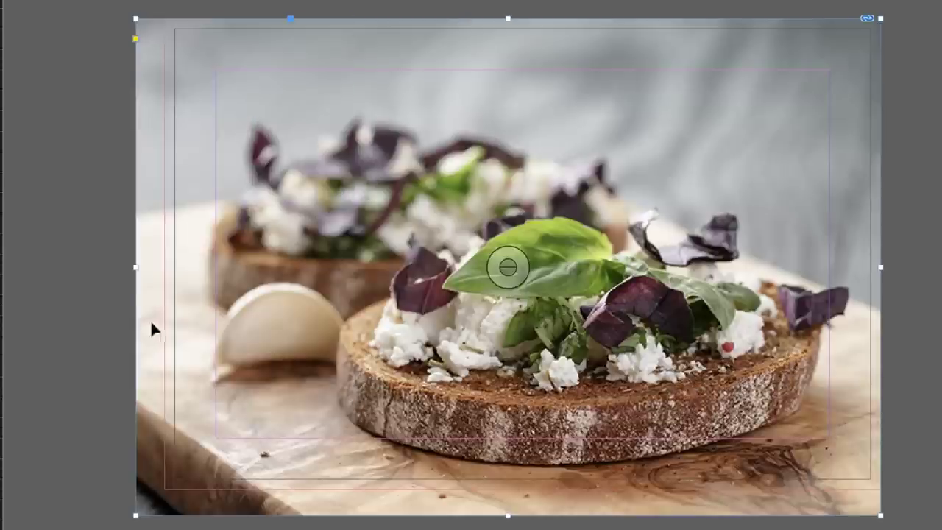
Crop the frame's left side to about the page's middle and its lower edge to the bleed, and shift the image slightly inside it.
drag(537, 278, 513, 289)
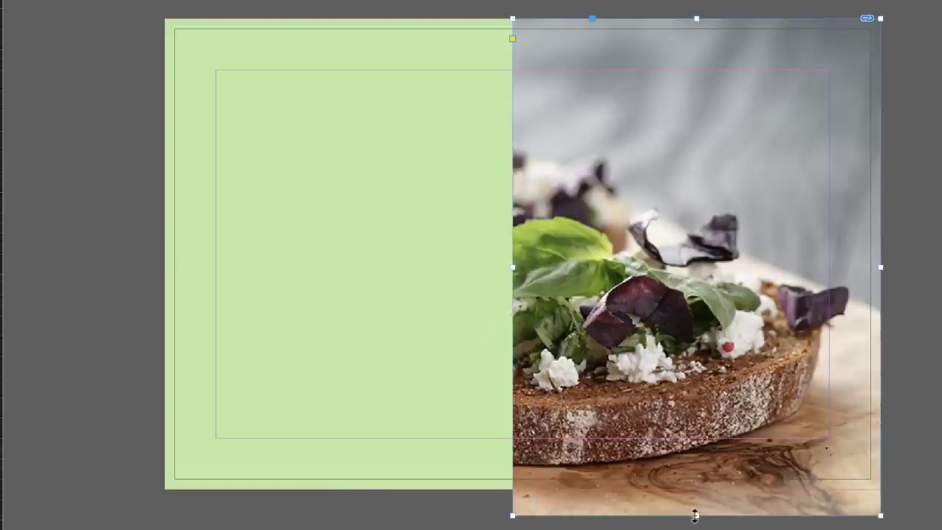
drag(696, 515, 696, 489)
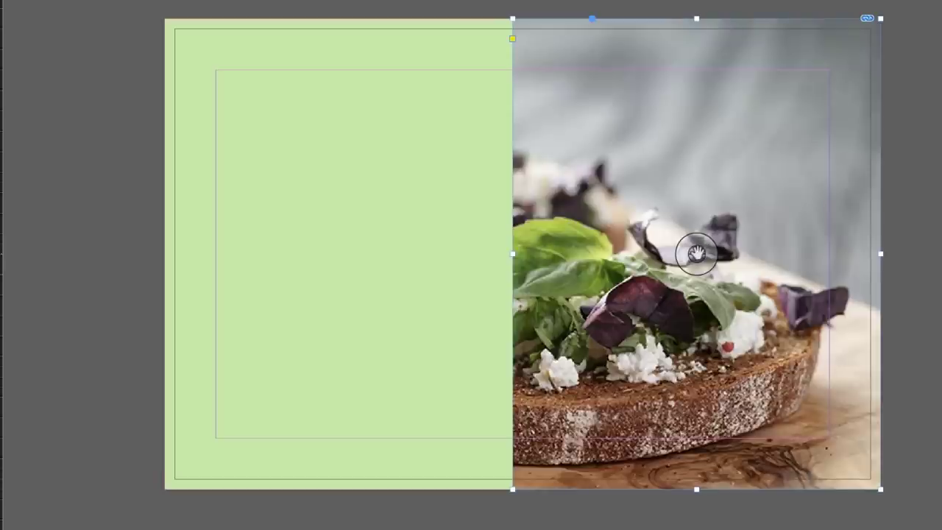
drag(697, 253, 717, 259)
Deselect everything and place Green Logo1 - Full.ai as a small logo overlapping the page's upper-left corner.
key(super+shift+a)
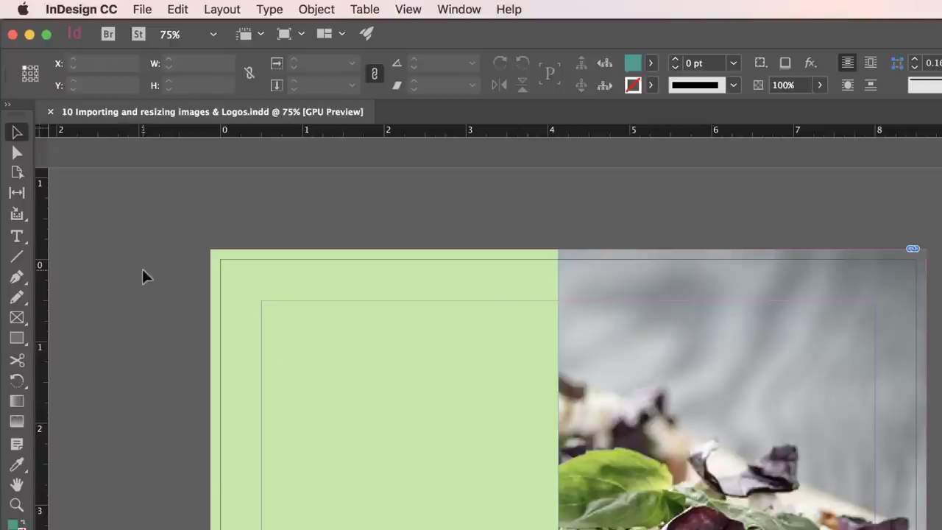
click(143, 9)
click(164, 226)
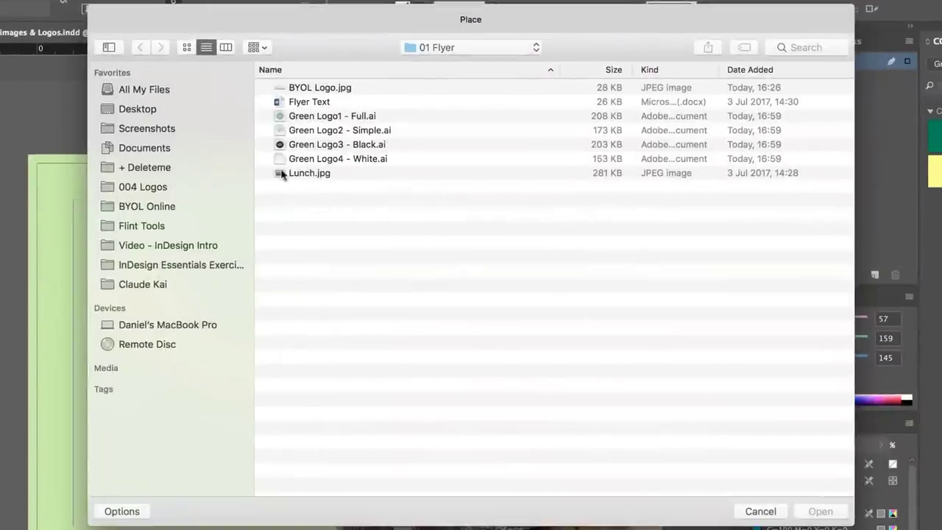
click(319, 118)
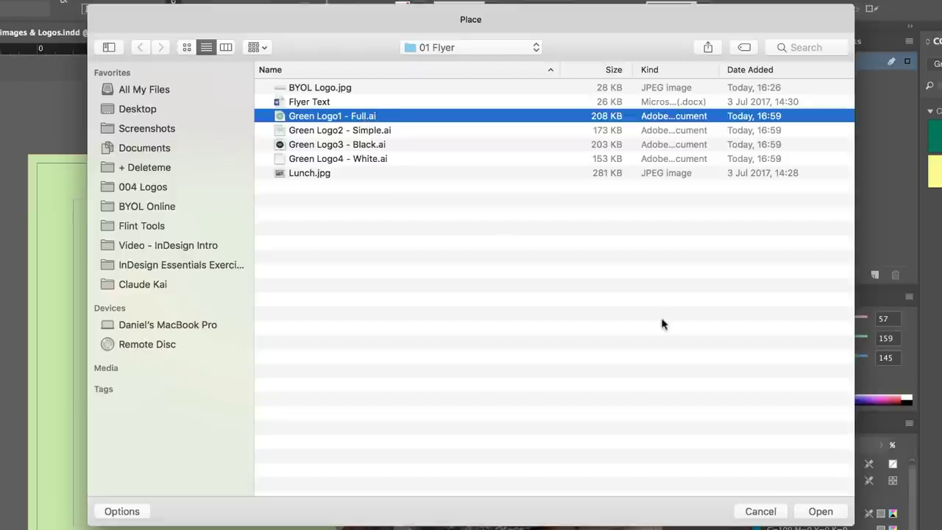
click(819, 511)
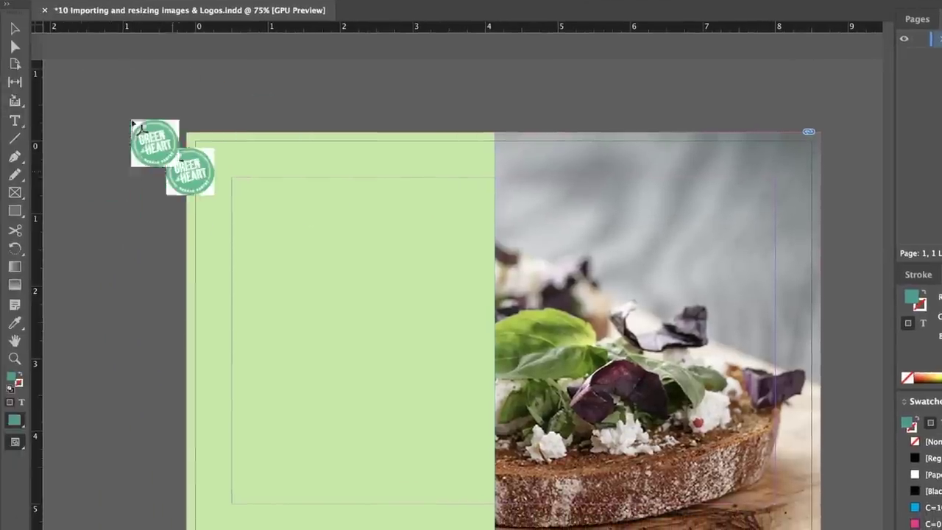
drag(66, 85, 206, 225)
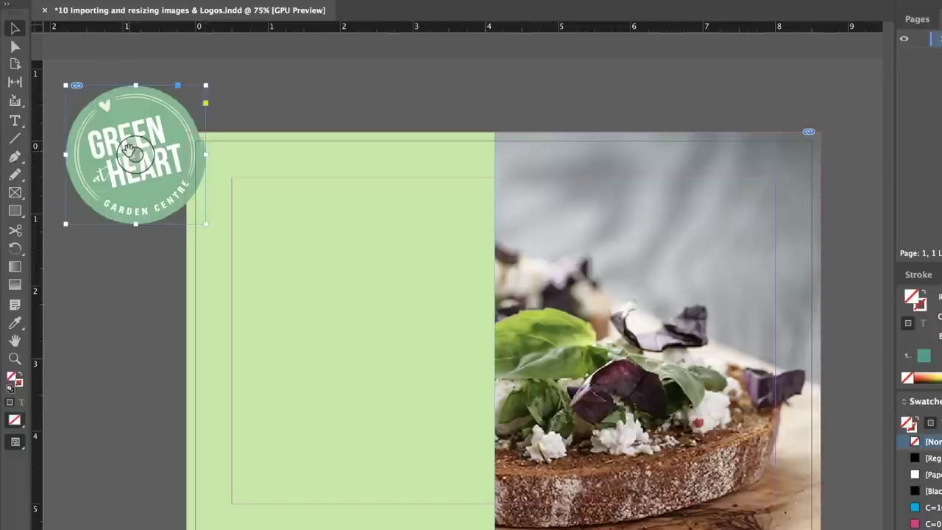
Undo a trial move of only the logo's content and move the logo with its frame onto the upper green area.
drag(135, 153, 365, 256)
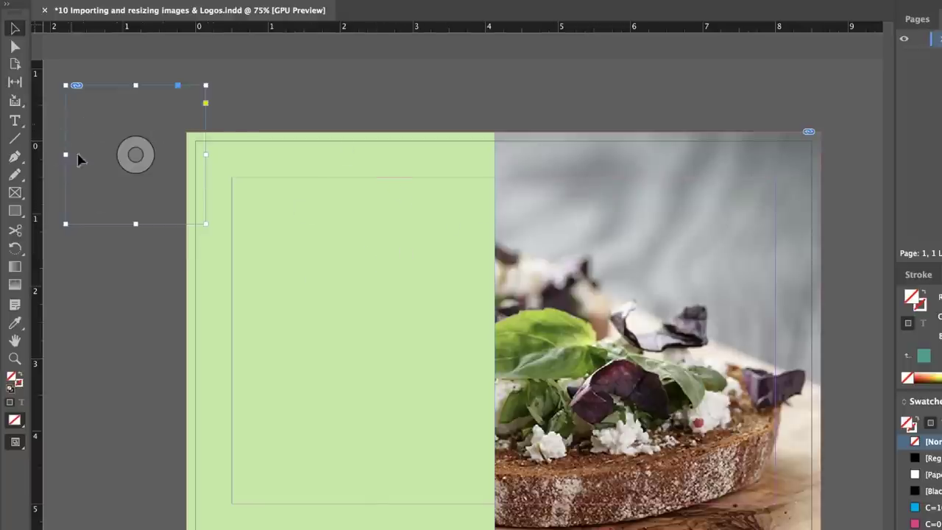
key(super+z)
click(250, 96)
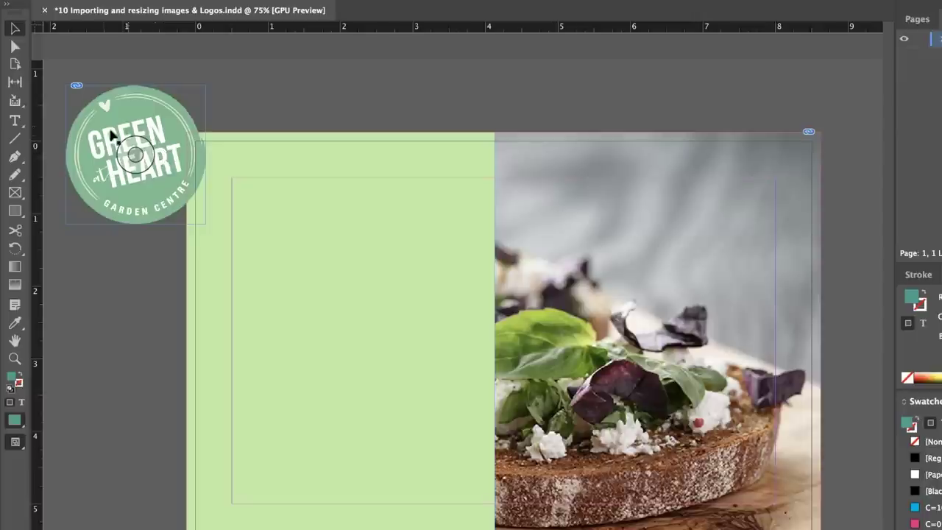
drag(127, 120, 342, 215)
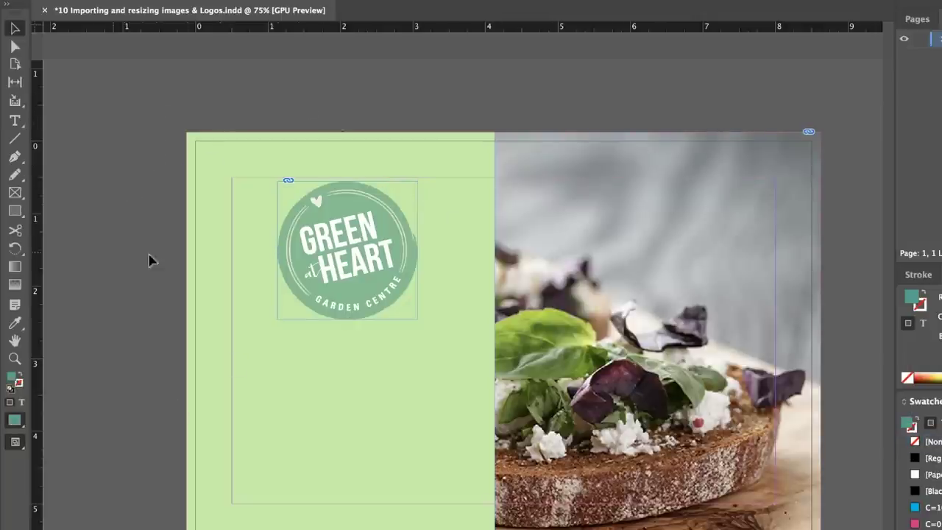
Try deleting the logo, placing Green Logo1 - Full.ai again with the green background selected, and moving the result.
click(215, 169)
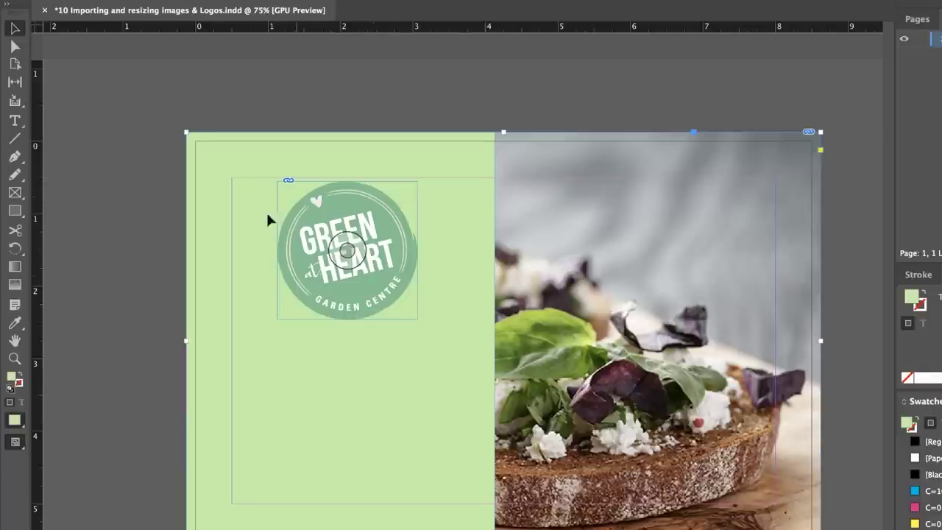
click(364, 211)
key(Delete)
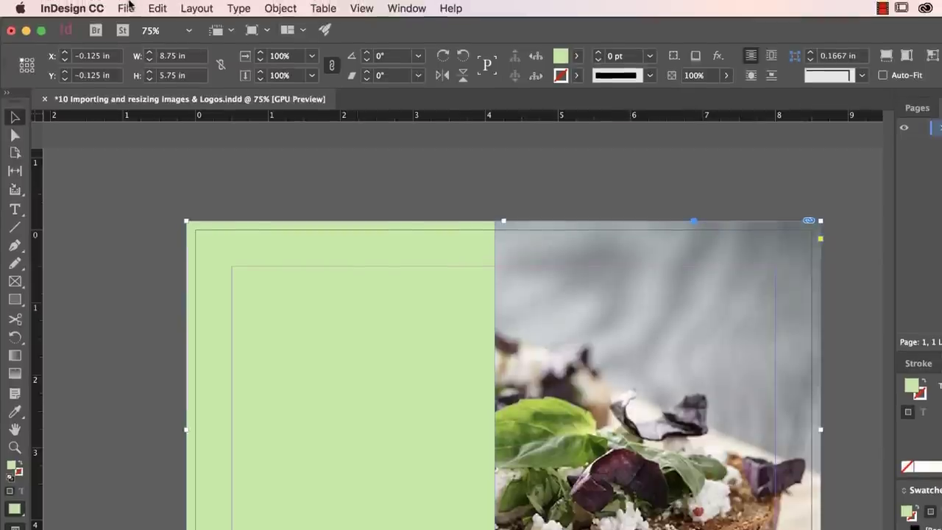
click(127, 7)
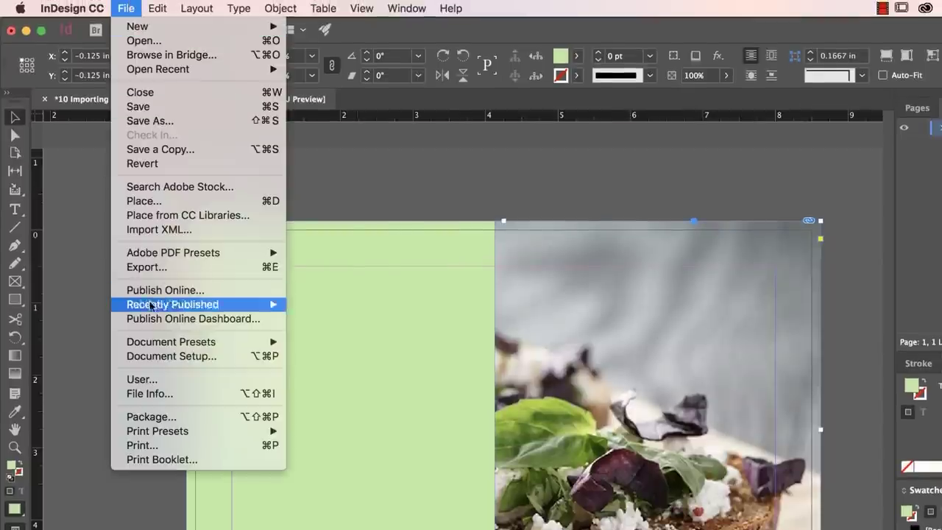
click(149, 205)
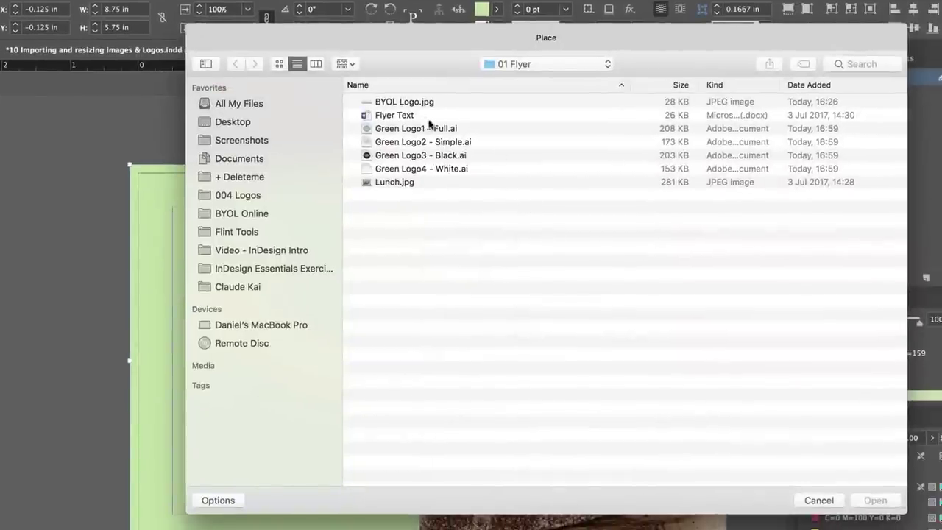
click(423, 131)
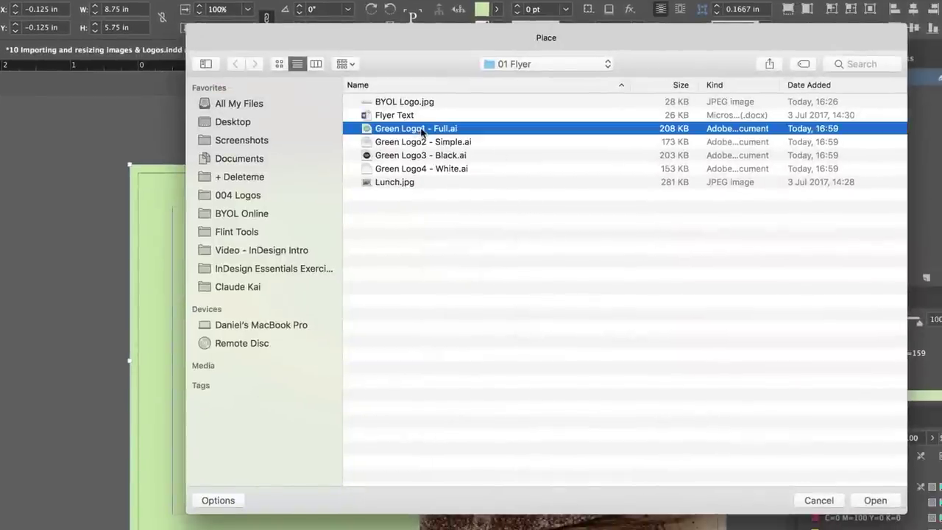
double_click(422, 131)
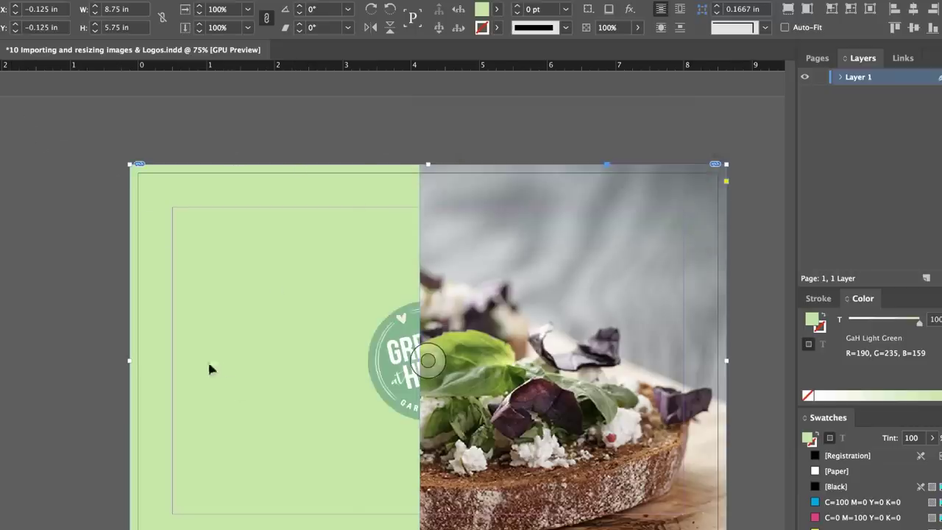
drag(365, 293, 309, 277)
Undo the trial placement, the background's move and the logo's deletion, and clear the selection.
key(ctrl+z)
key(ctrl+z)
key(ctrl+z)
key(ctrl+z)
key(ctrl+z)
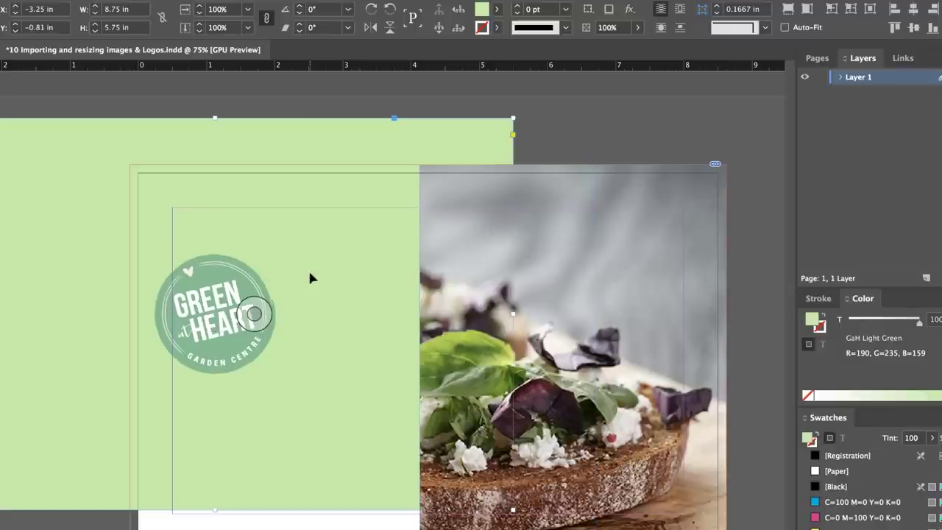
key(ctrl+z)
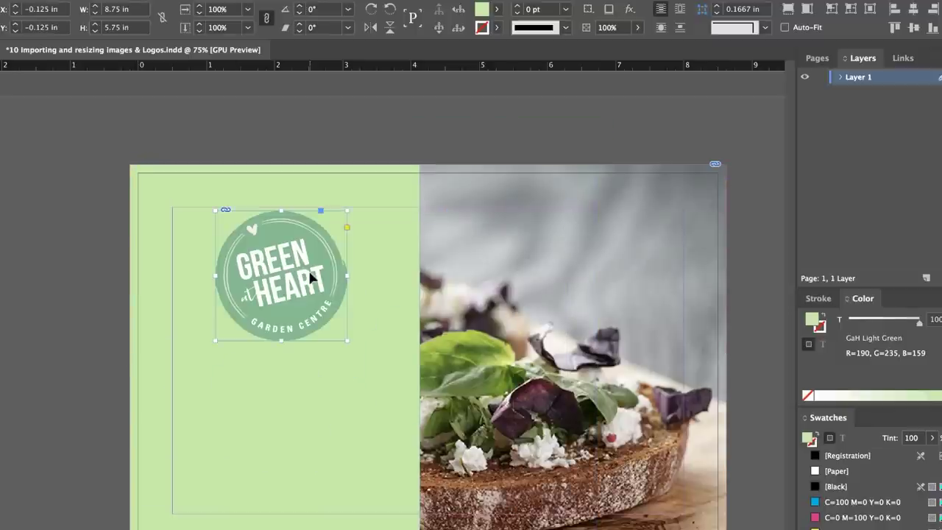
click(127, 282)
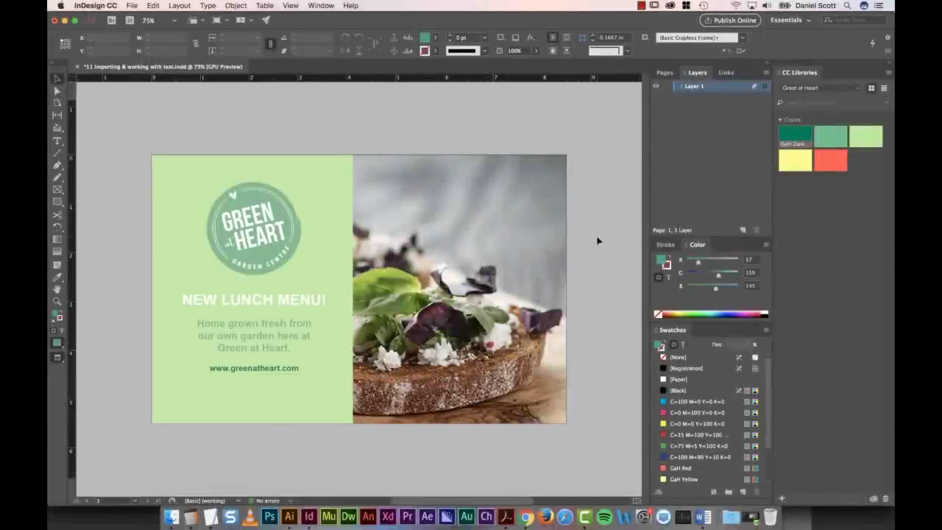
click(288, 332)
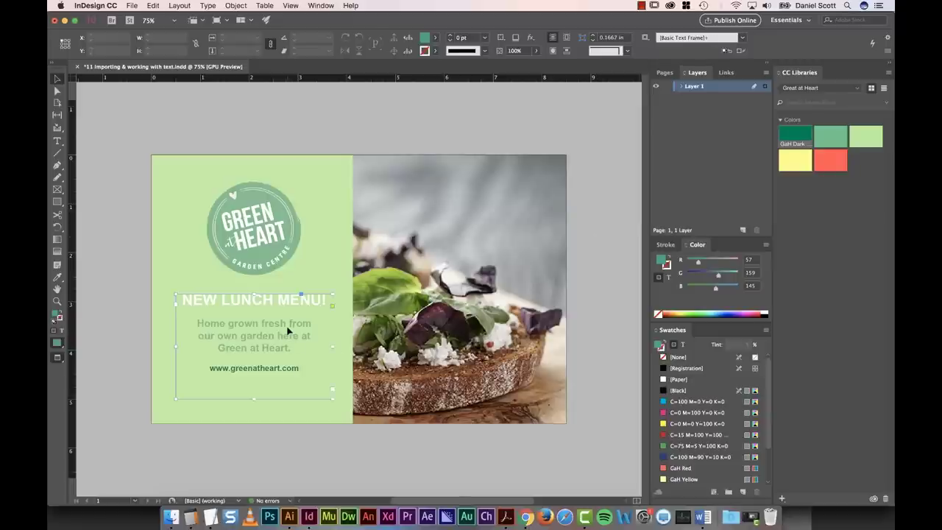
click(602, 293)
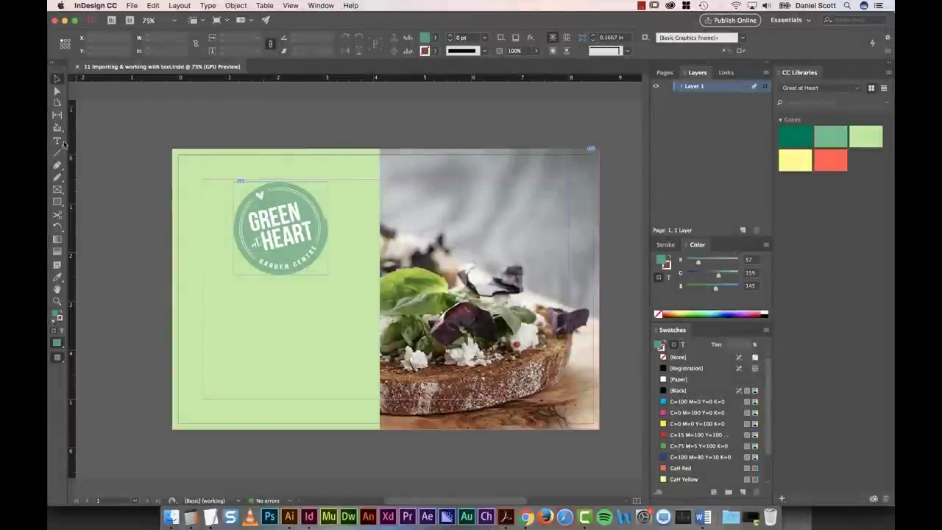
Try entering the text "lzkdclkSClkSJC" directly in the green background, move that object, and undo the attempt.
click(59, 142)
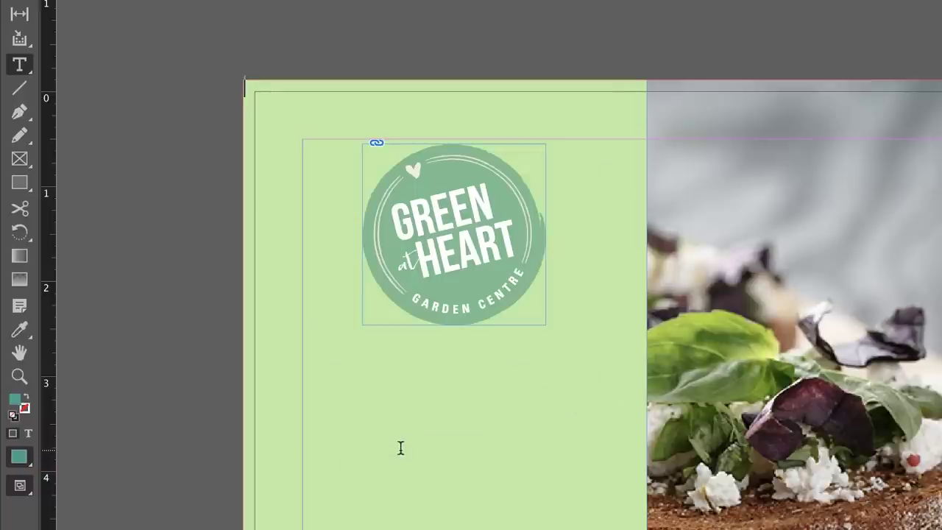
click(424, 456)
text(lzkdclkSClkSJC)
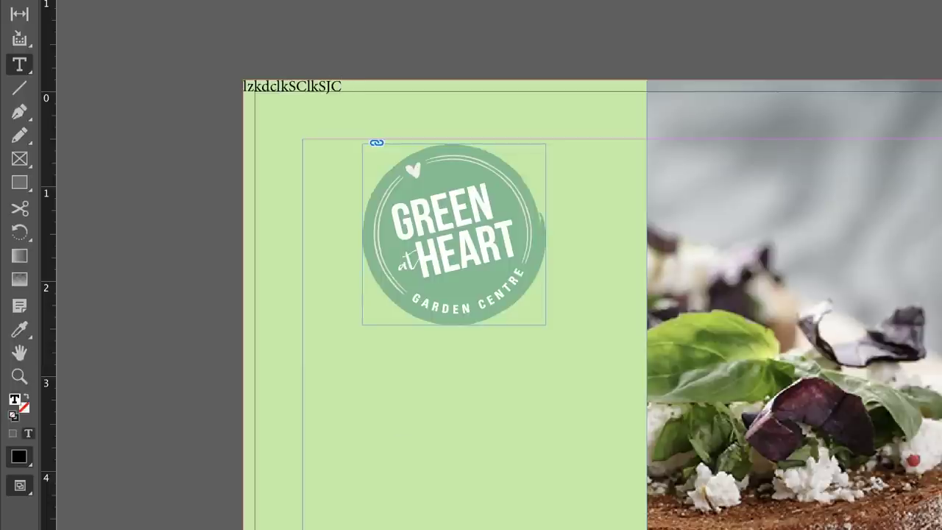
key(Escape)
drag(321, 402, 500, 494)
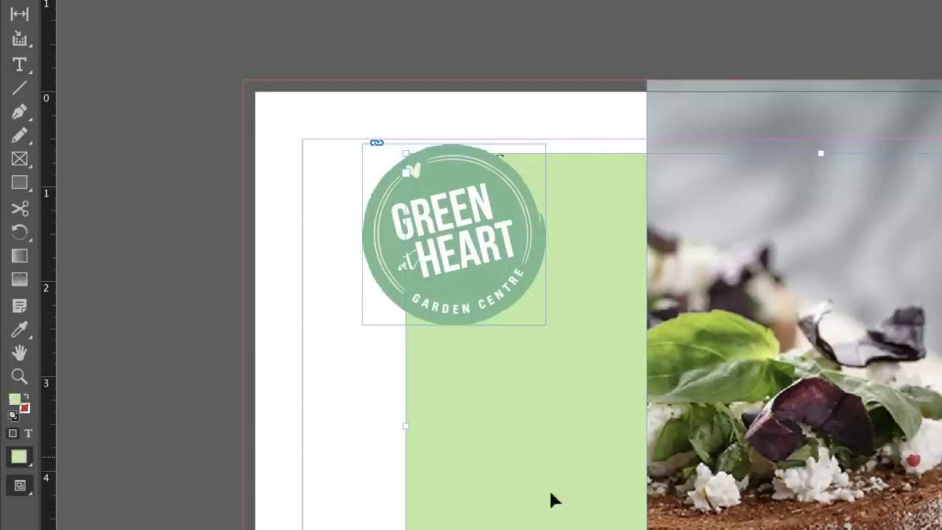
key(ctrl+z)
key(ctrl+shift+z)
key(ctrl+z)
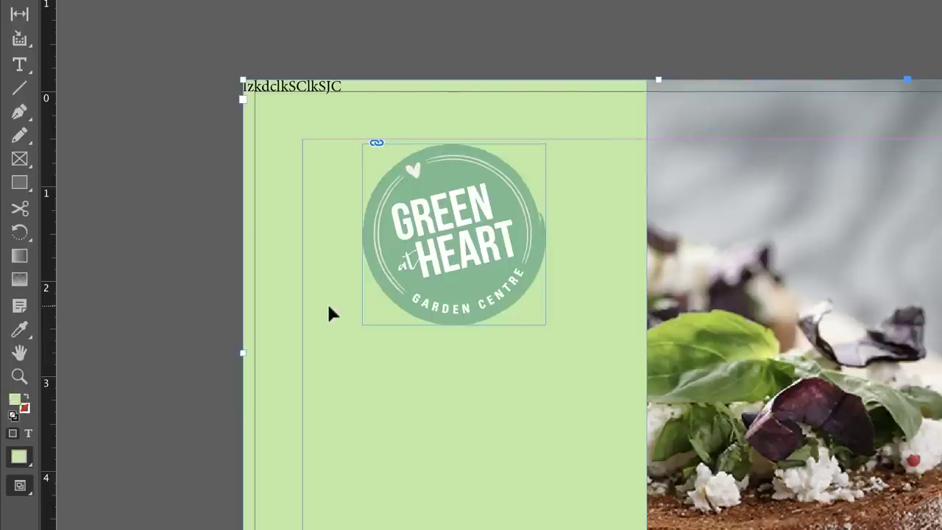
key(ctrl+z)
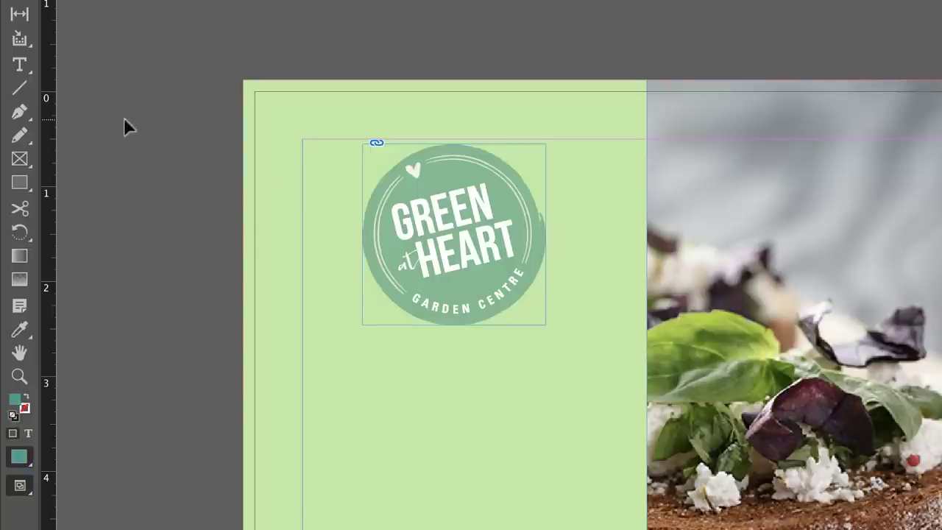
Draw a text frame at the page's upper-left corner, mostly on the pasteboard, and enter "Start Typing" in it.
click(19, 65)
click(19, 64)
drag(81, 22, 341, 161)
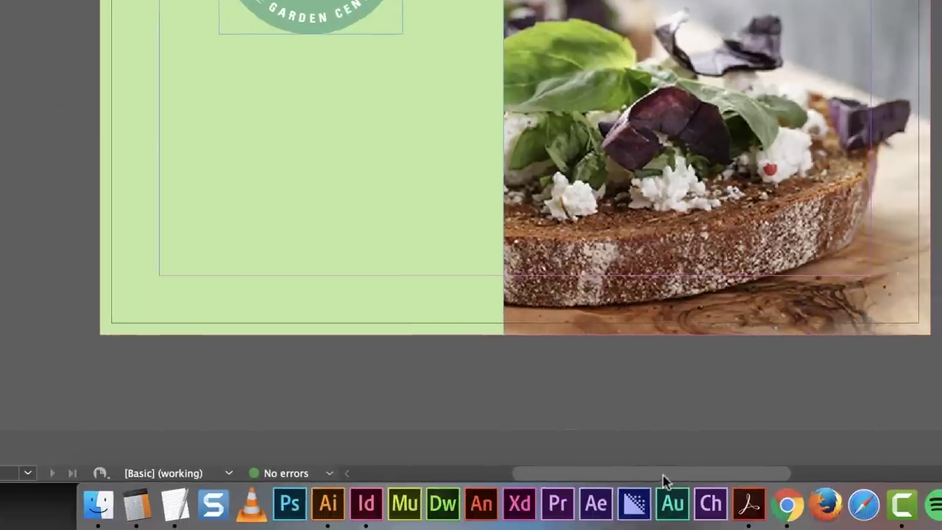
drag(622, 476, 546, 490)
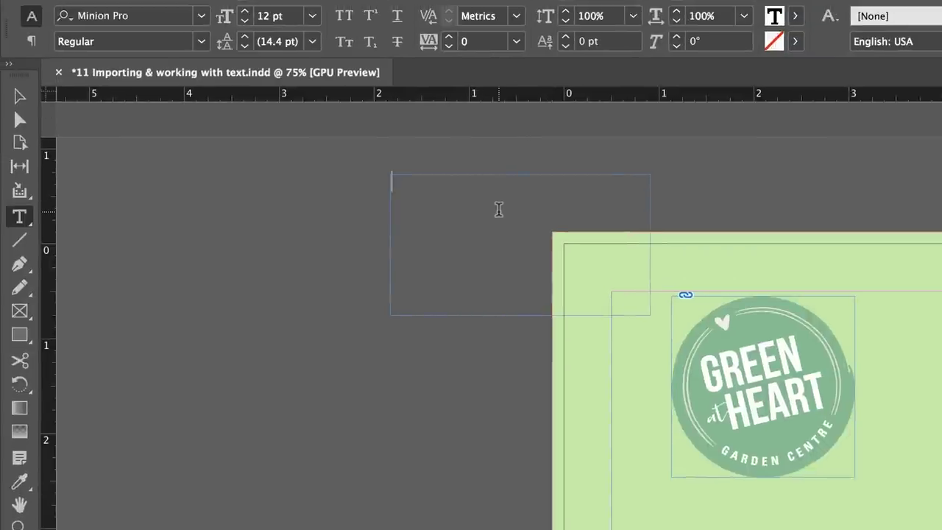
text(Start Tempe)
double_click(447, 182)
text(Typing)
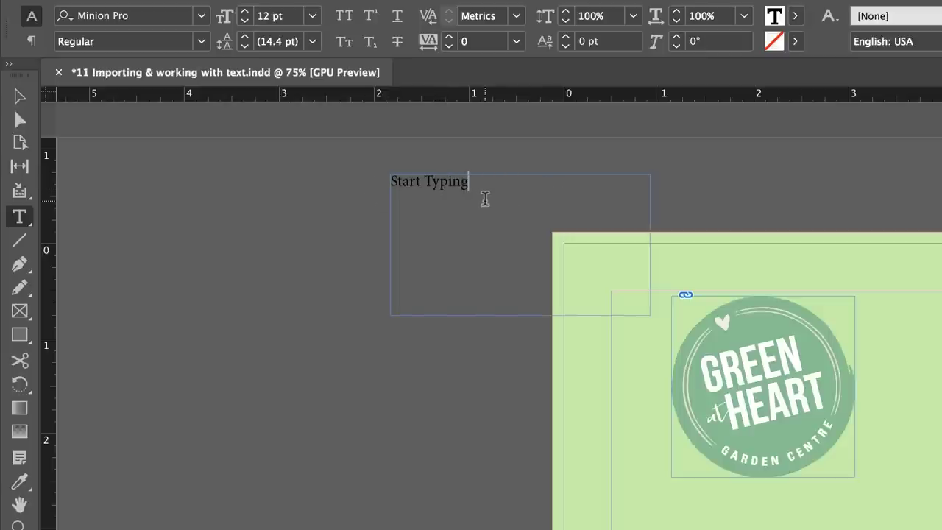
Enlarge the text frame to about 3.7 by 2.7 in and move it to about X -4.05 in, Y 0.01 in.
click(19, 96)
drag(650, 314, 742, 431)
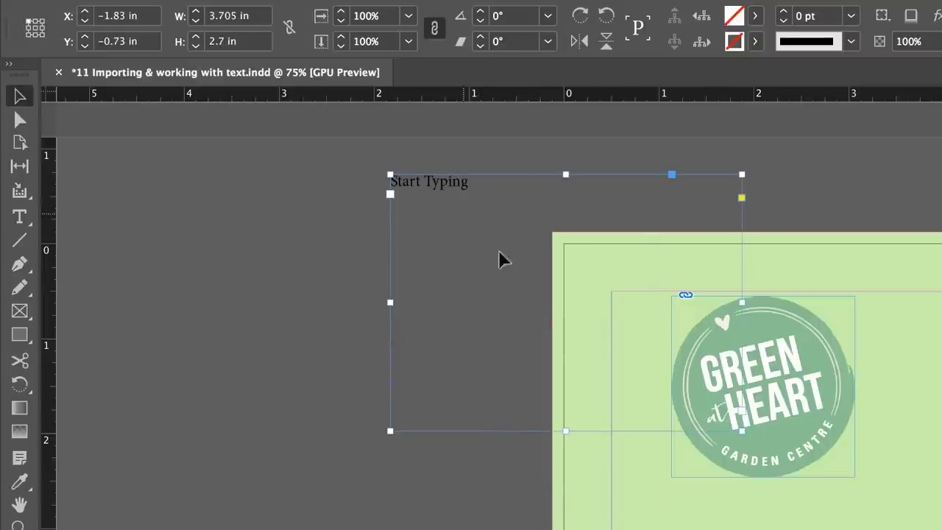
drag(458, 190, 247, 260)
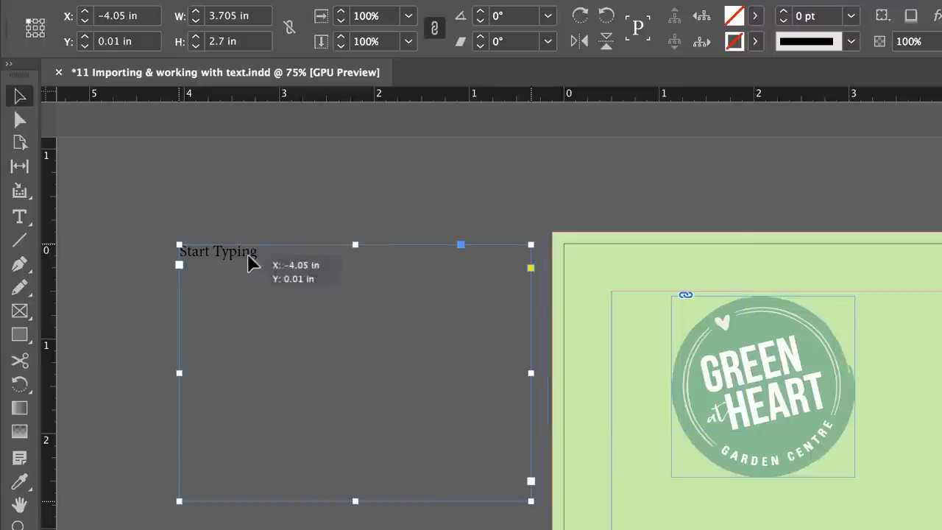
Delete the text "Start Typing" from the pasteboard text frame, leaving the insertion point in the empty frame.
double_click(282, 267)
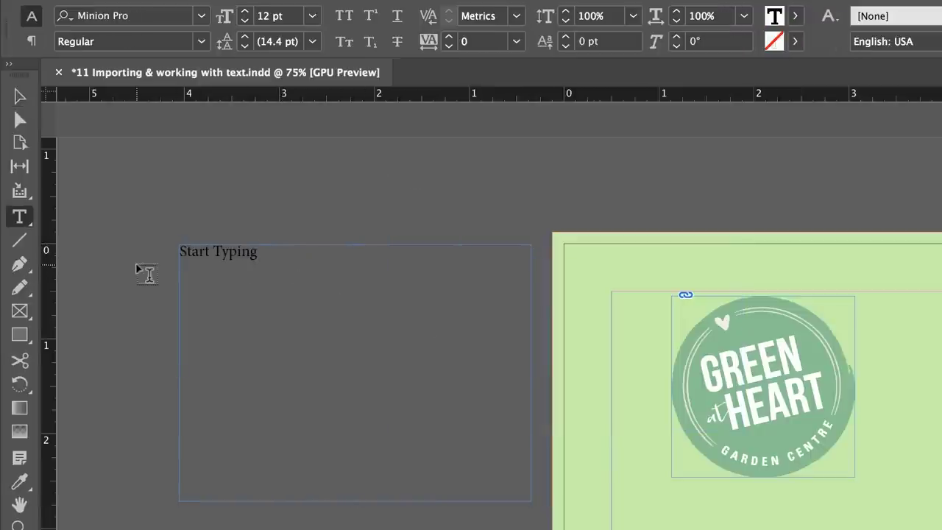
drag(254, 253, 187, 253)
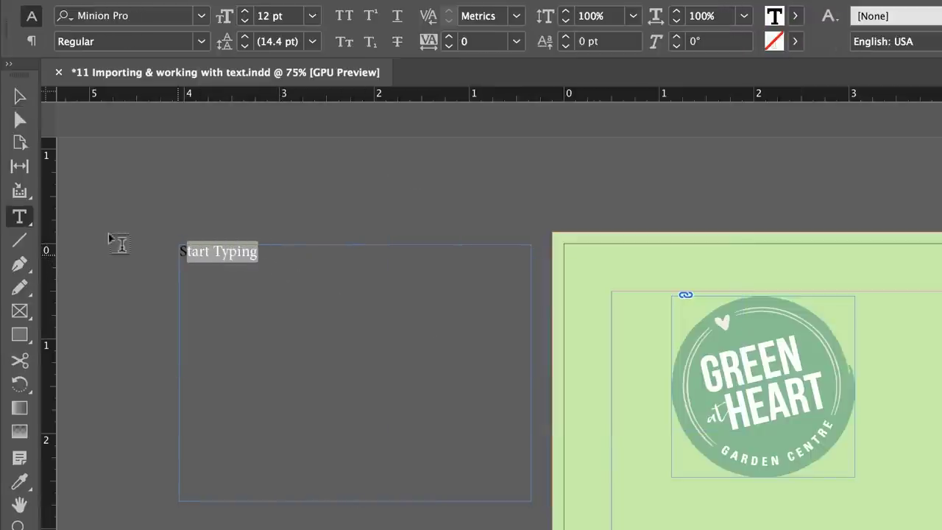
key(BackSpace)
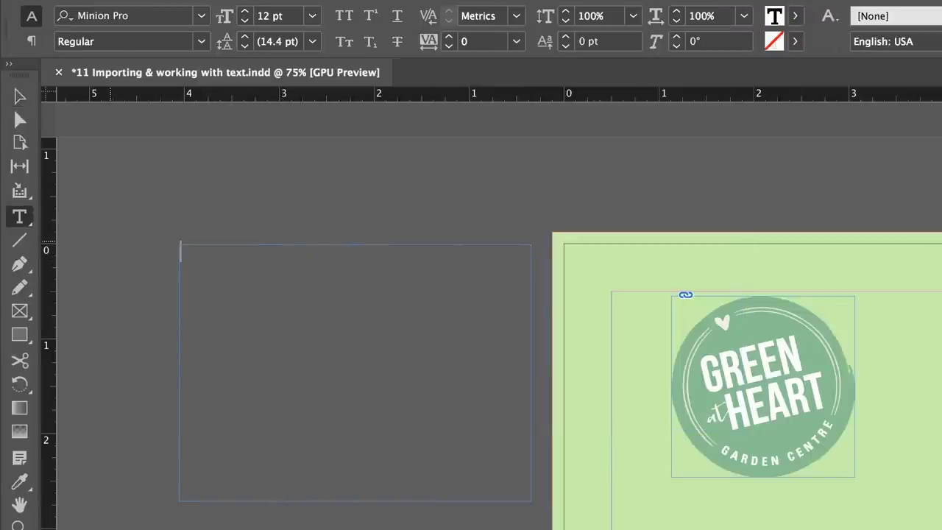
click(347, 321)
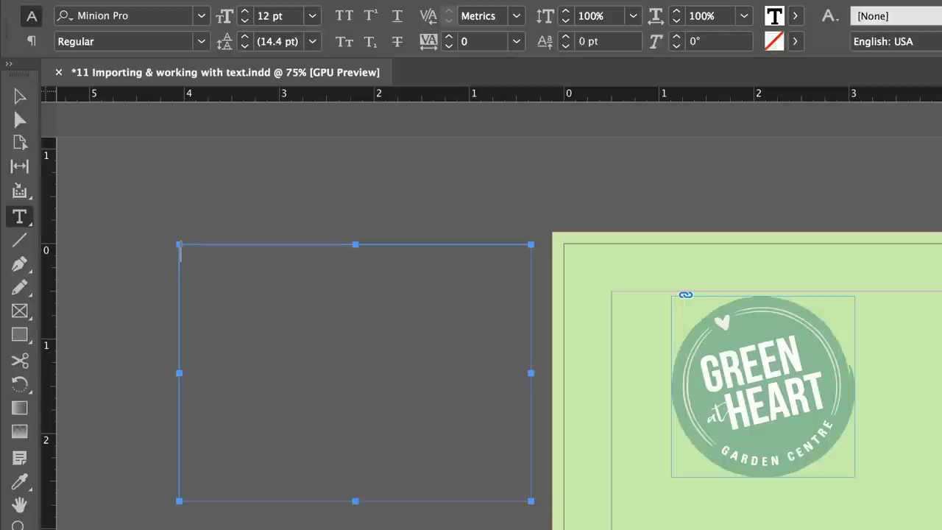
Switch to Finder and open the Flyer Text document from the 01 Flyer folder in Word.
key(super+Tab)
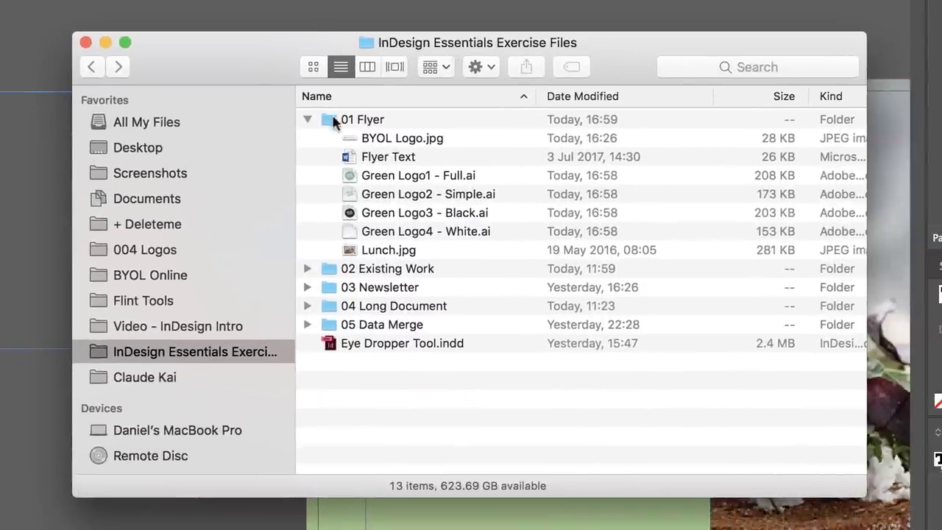
double_click(326, 120)
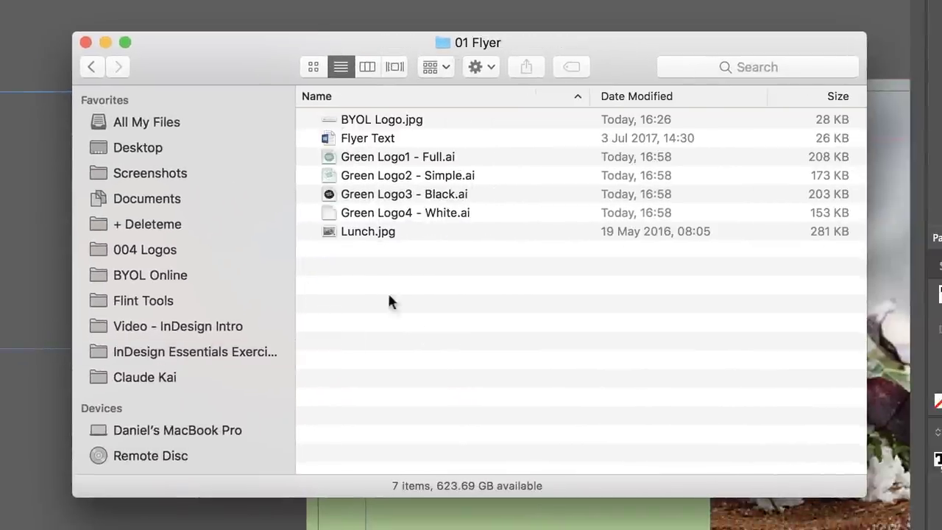
click(388, 139)
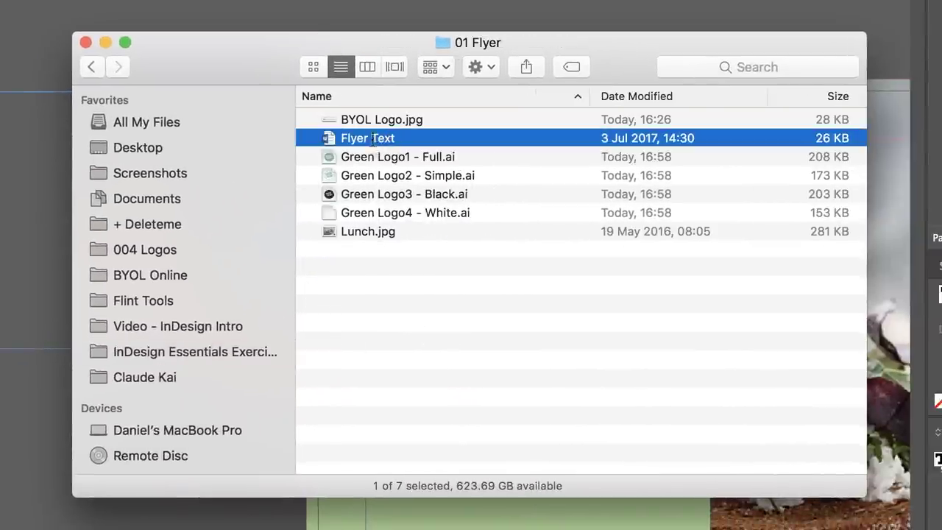
double_click(372, 139)
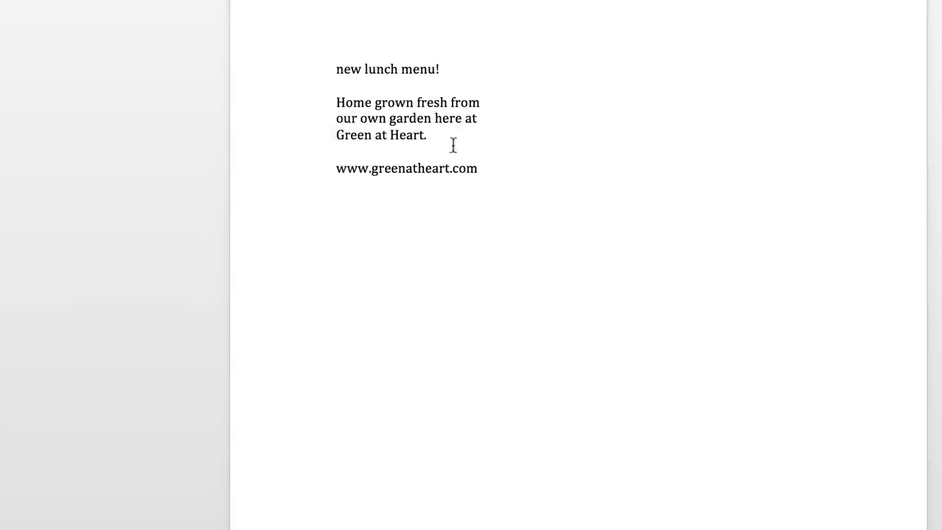
key(super+a)
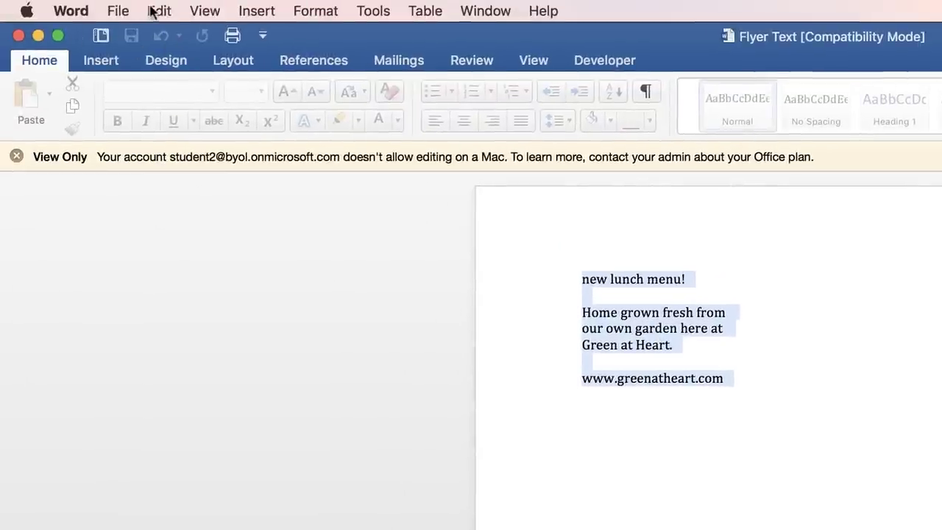
click(153, 11)
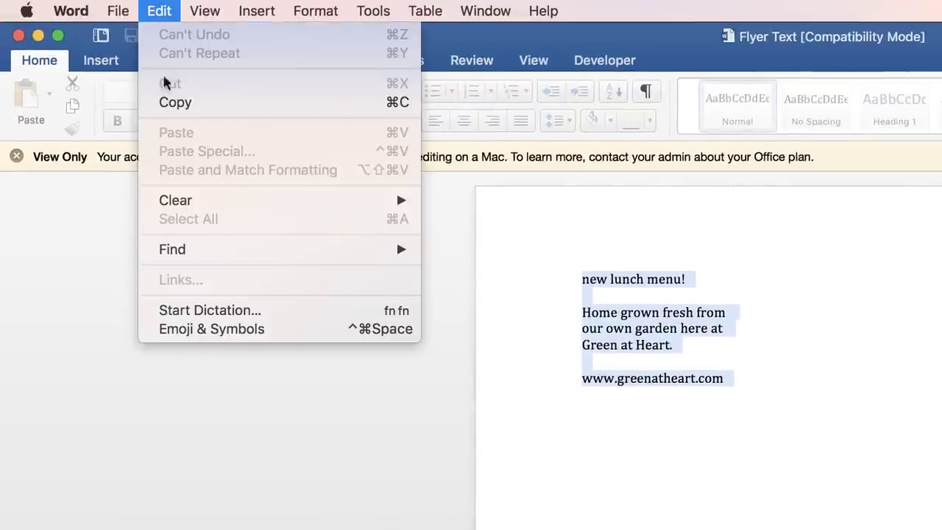
click(164, 101)
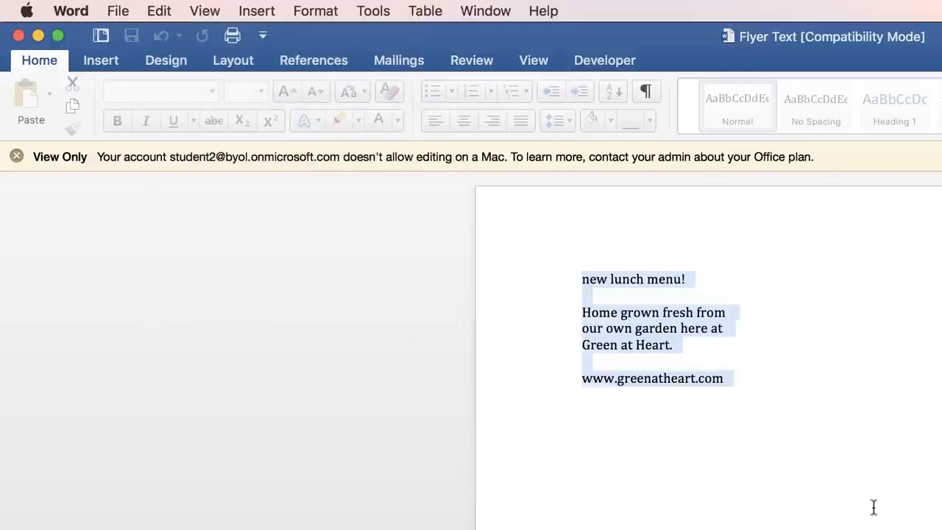
drag(759, 383, 545, 273)
key(super+c)
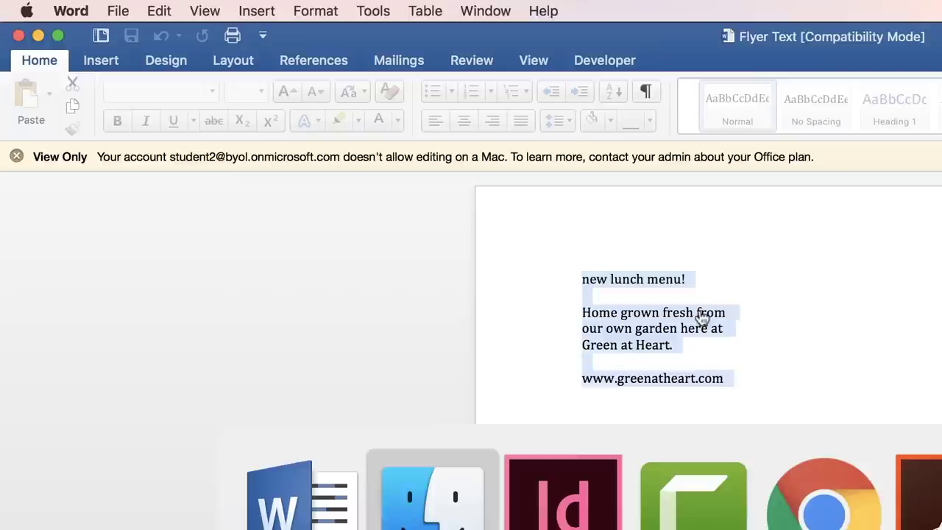
Switch back to InDesign, paste the copied flyer text into the empty pasteboard frame, and delete it all from the frame.
click(537, 500)
key(super+v)
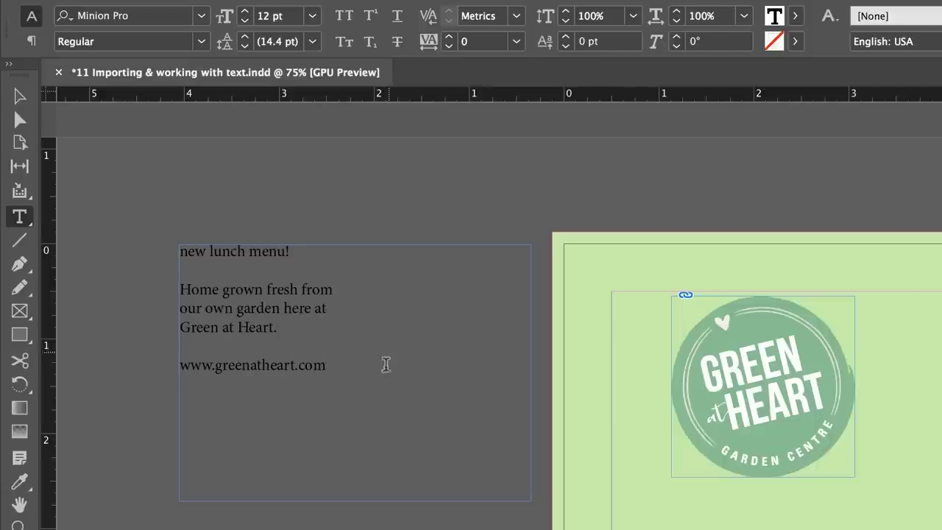
drag(385, 385, 133, 223)
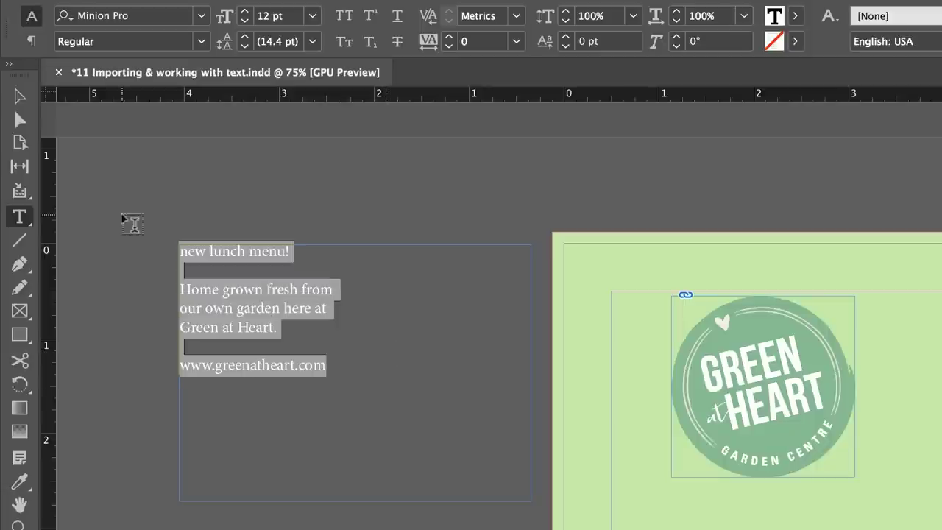
key(BackSpace)
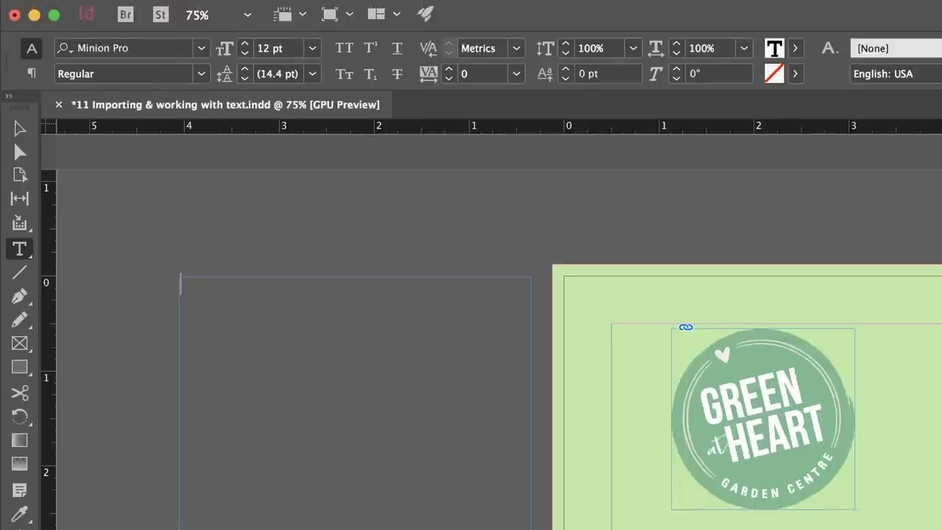
Place the Flyer Text Word document from the 01 Flyer folder into the empty pasteboard text frame.
click(164, 10)
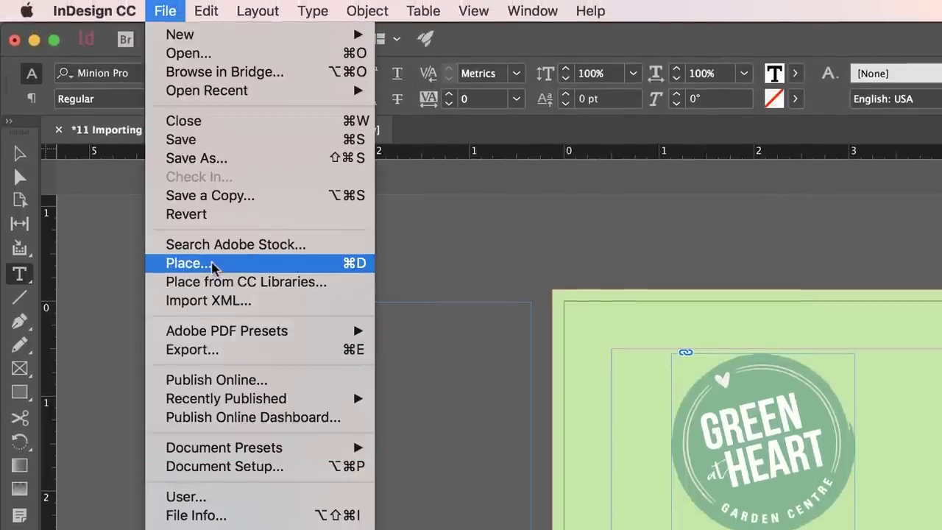
click(211, 262)
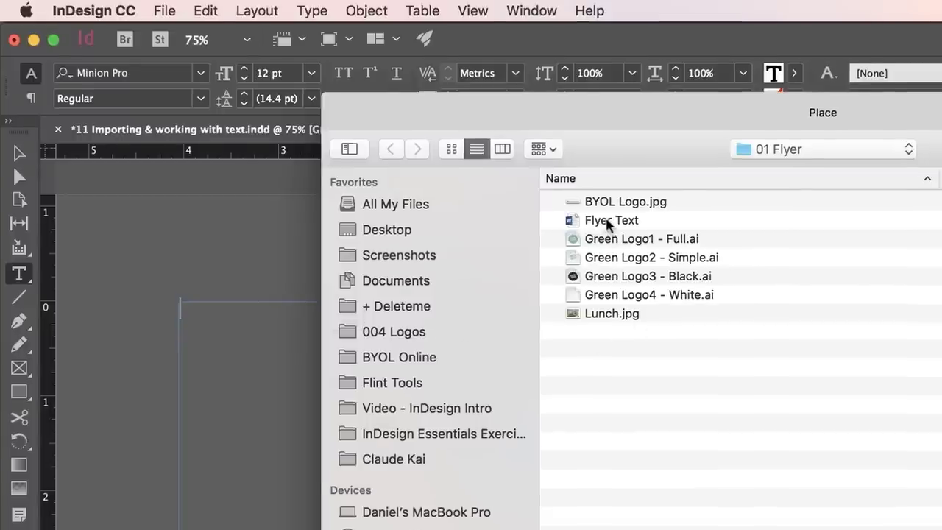
click(607, 220)
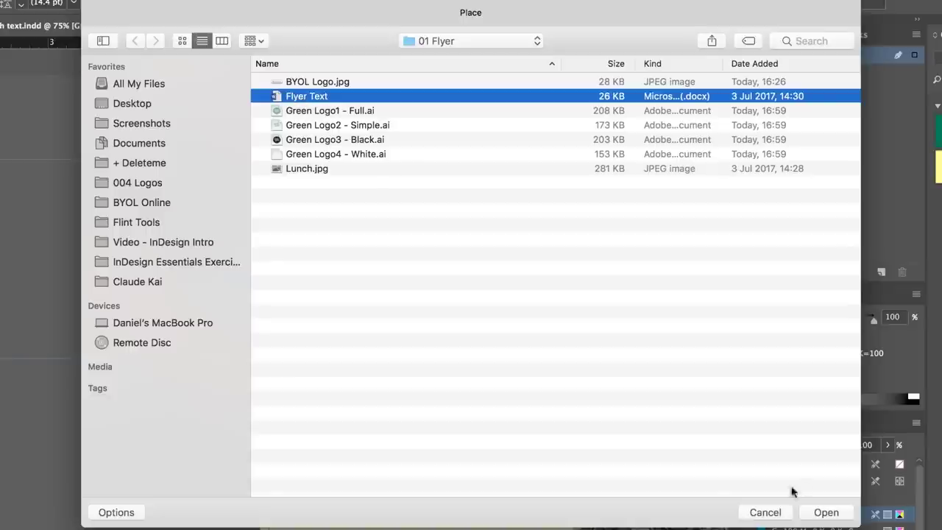
click(829, 513)
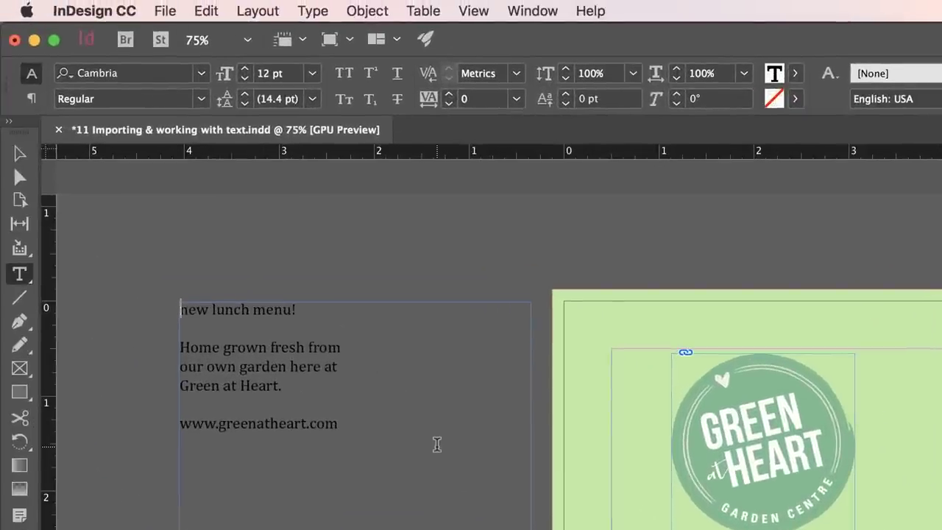
Start placing a file again with the insertion point in the pasteboard text frame.
click(164, 10)
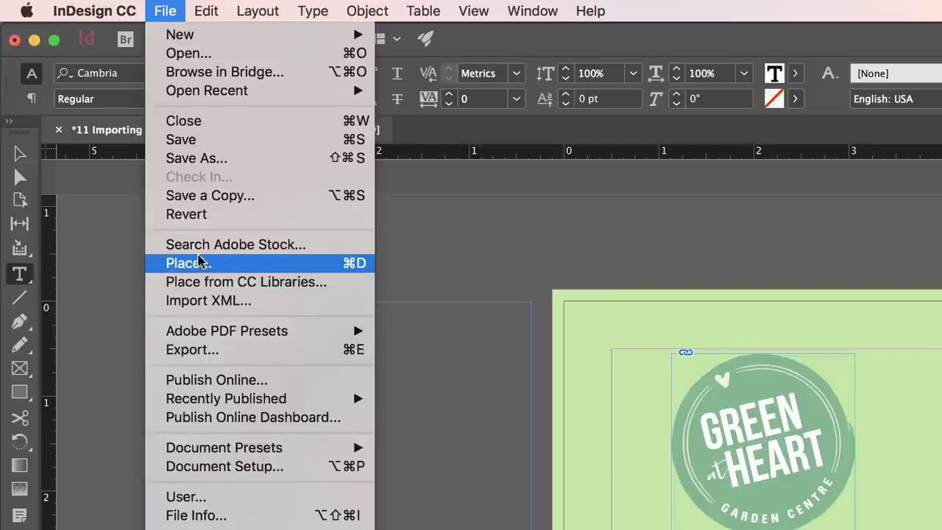
click(177, 263)
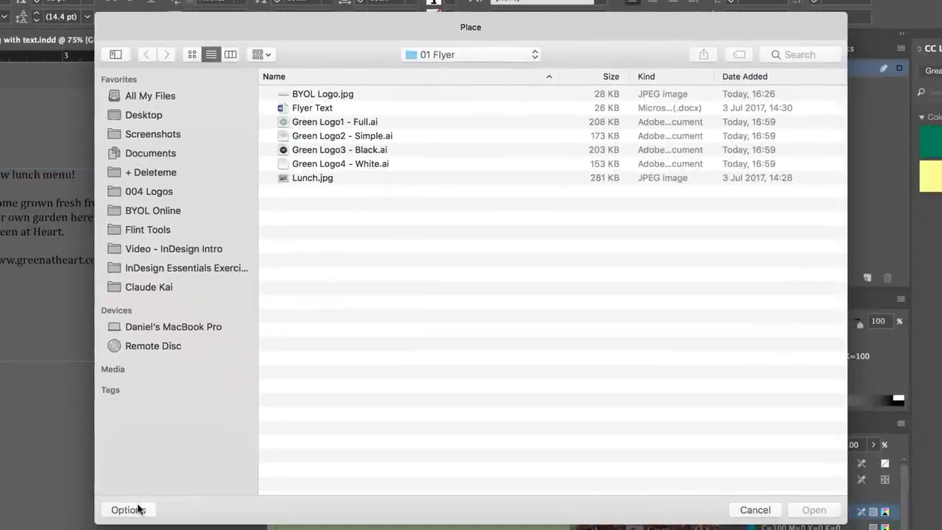
click(132, 508)
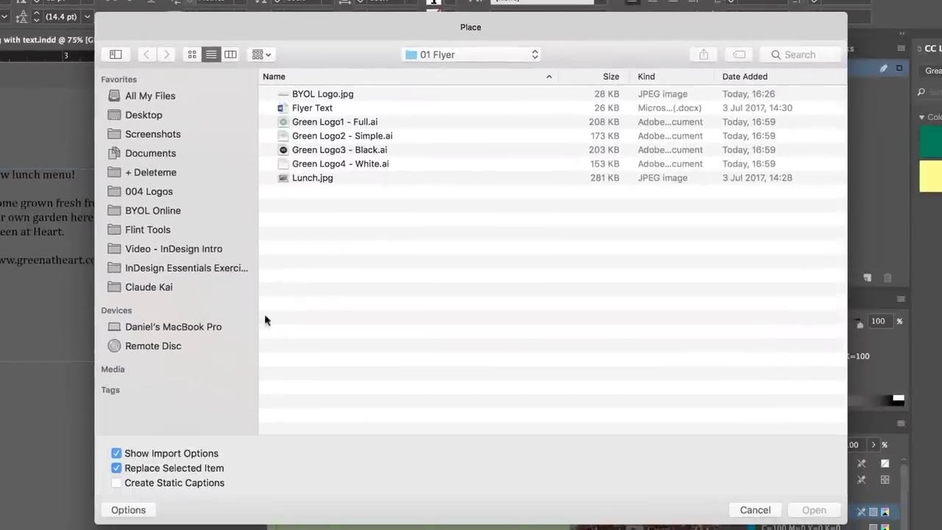
click(324, 108)
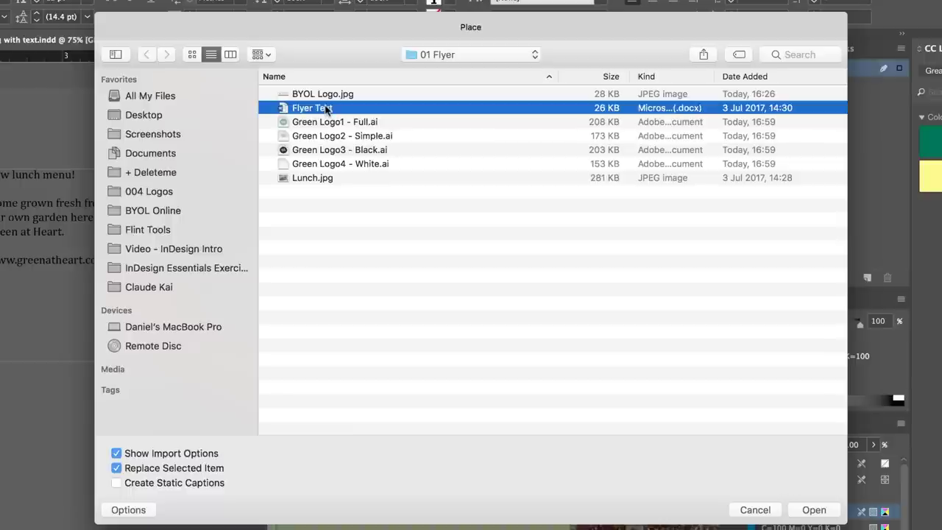
click(134, 514)
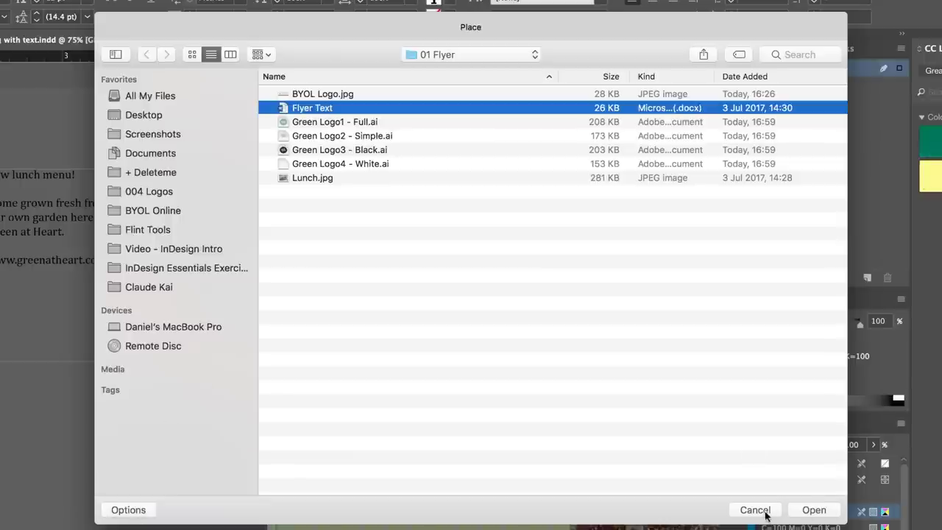
click(766, 510)
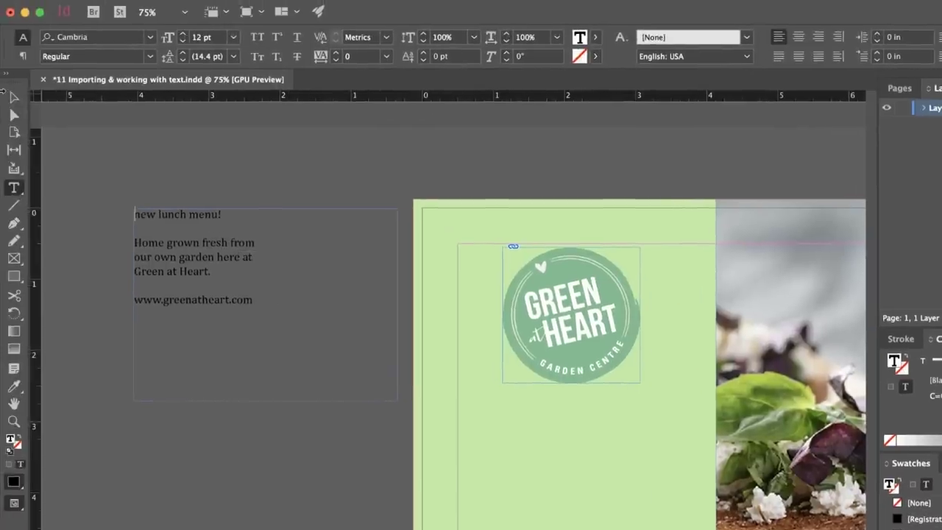
Move the text frame below the logo on the green panel and resize it to about 3.21 by 2.39 in within the margins.
click(247, 352)
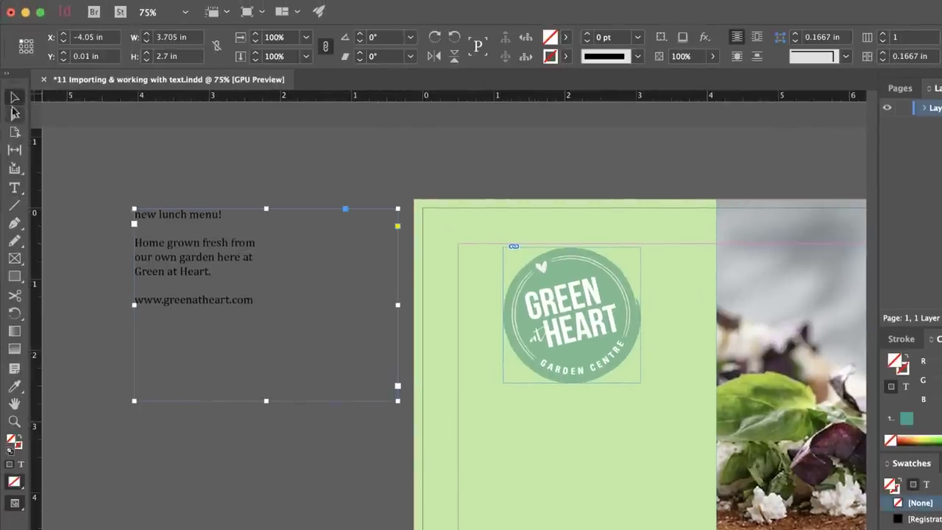
drag(205, 238, 530, 423)
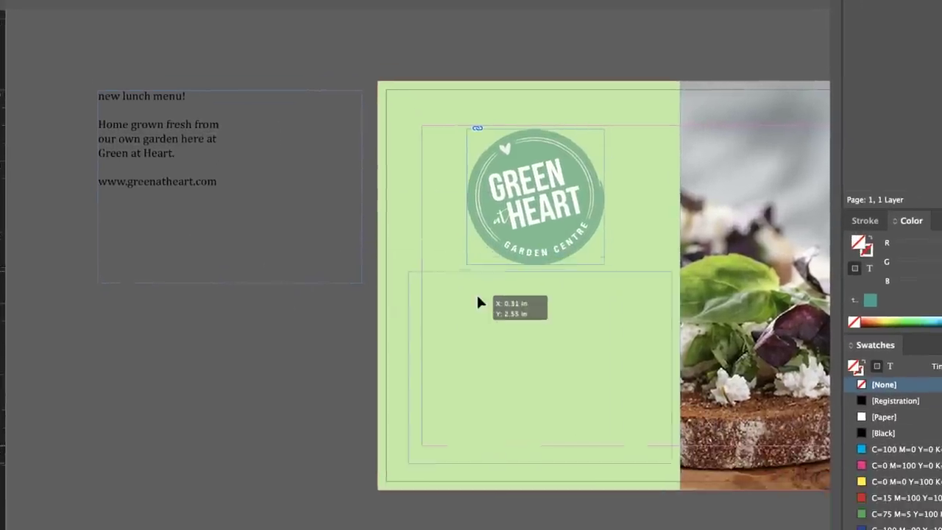
drag(494, 305, 493, 304)
drag(678, 372, 650, 373)
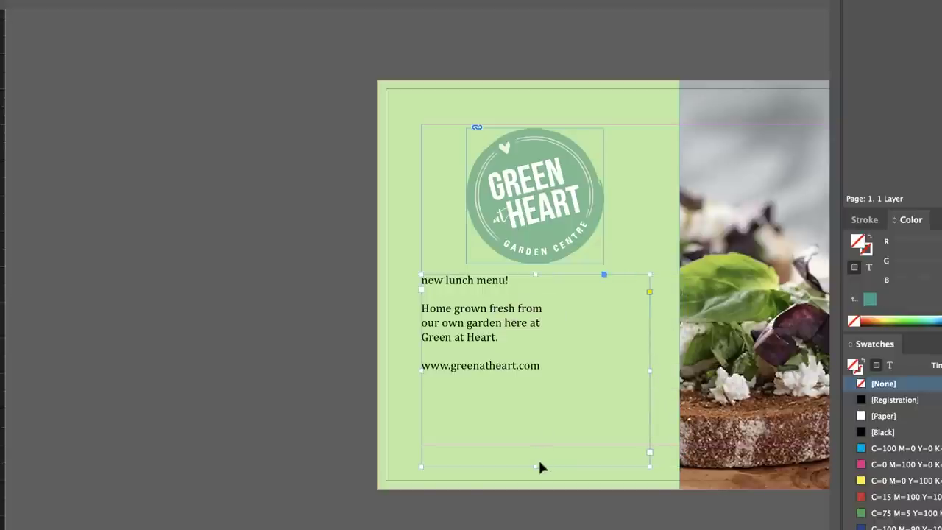
drag(535, 466, 536, 444)
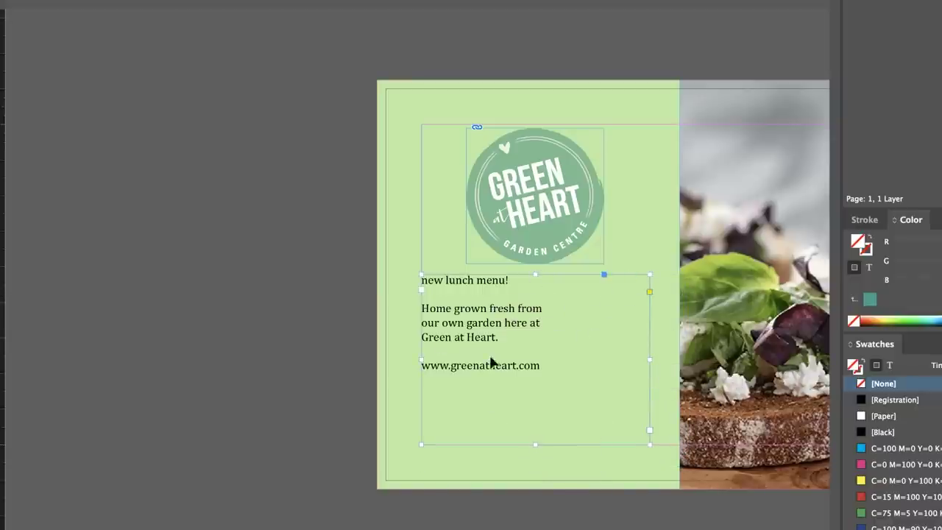
Set all the text in the flyer's text frame to Arial Bold.
double_click(550, 352)
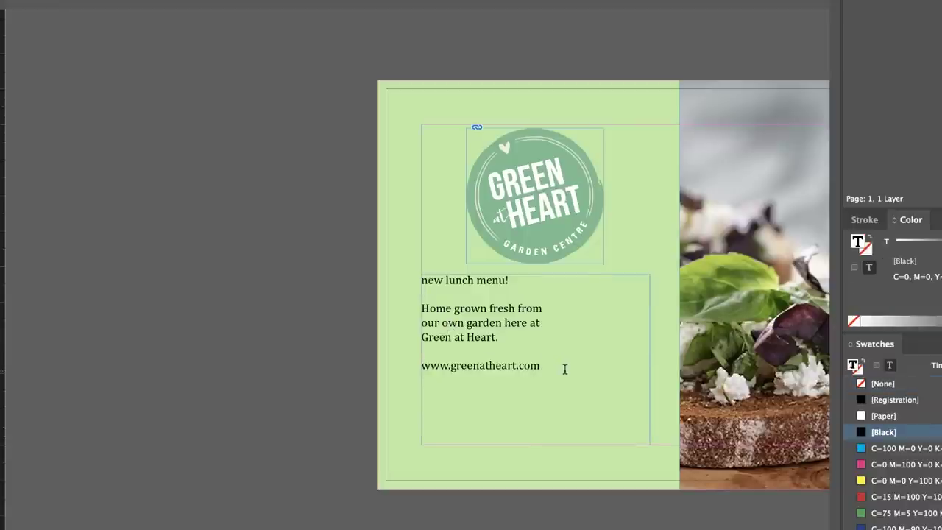
click(565, 373)
key(Escape)
double_click(515, 339)
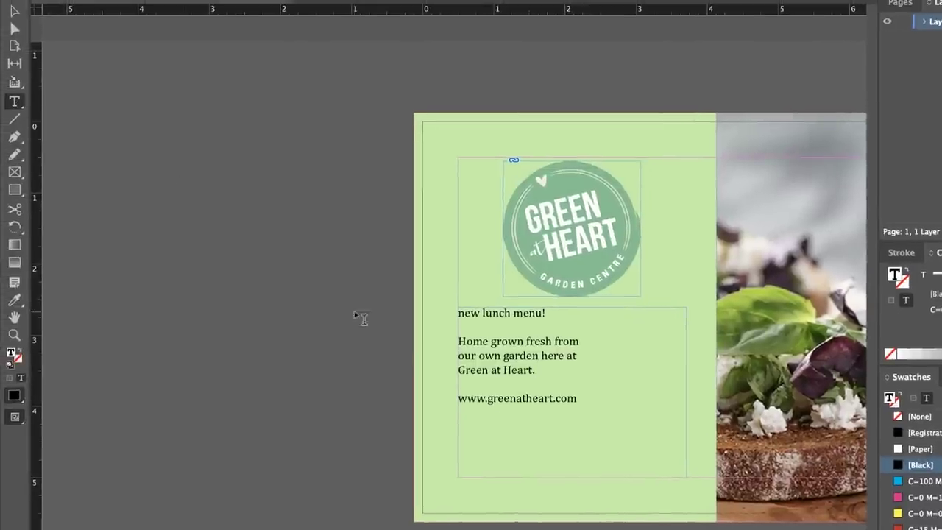
drag(582, 396, 419, 307)
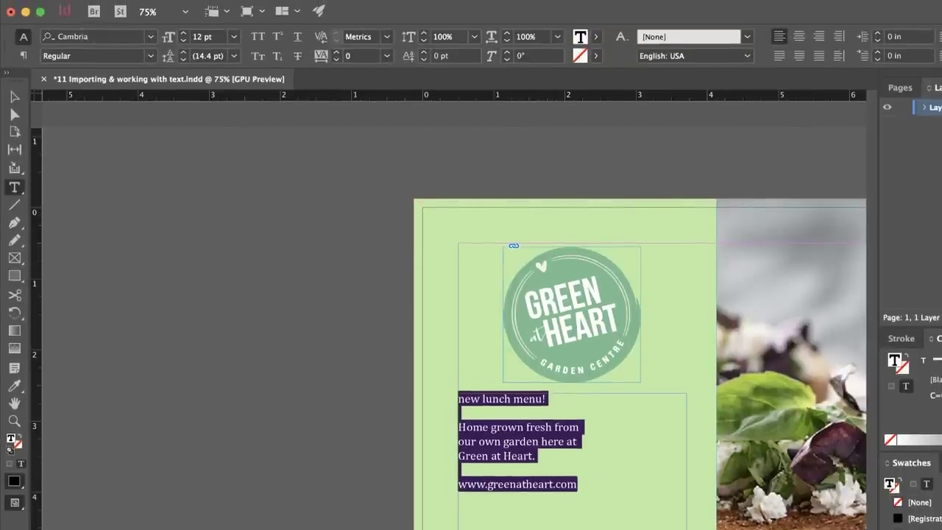
click(109, 36)
text(arila)
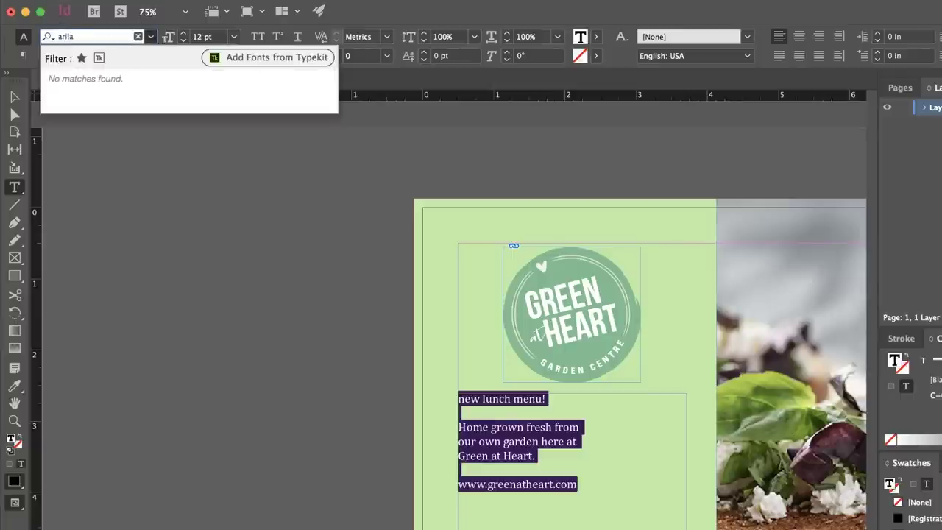
key(BackSpace)
key(BackSpace)
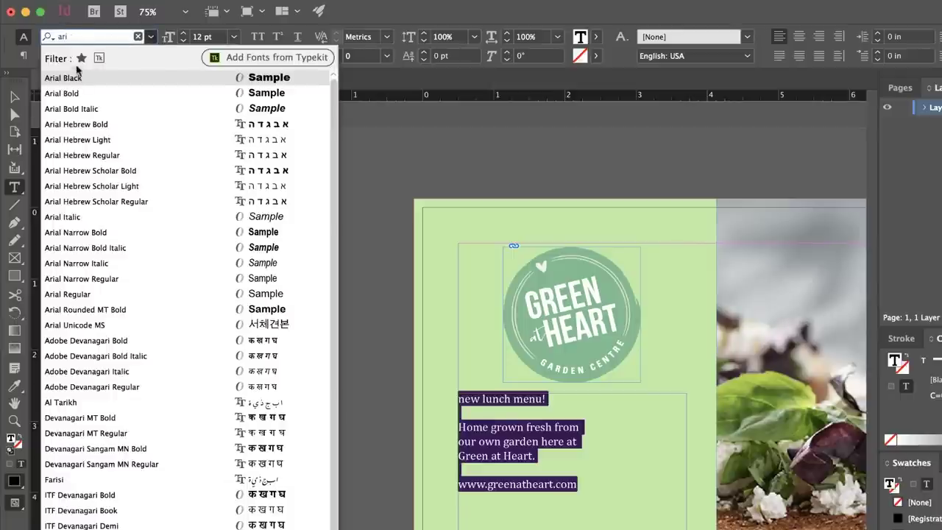
click(72, 94)
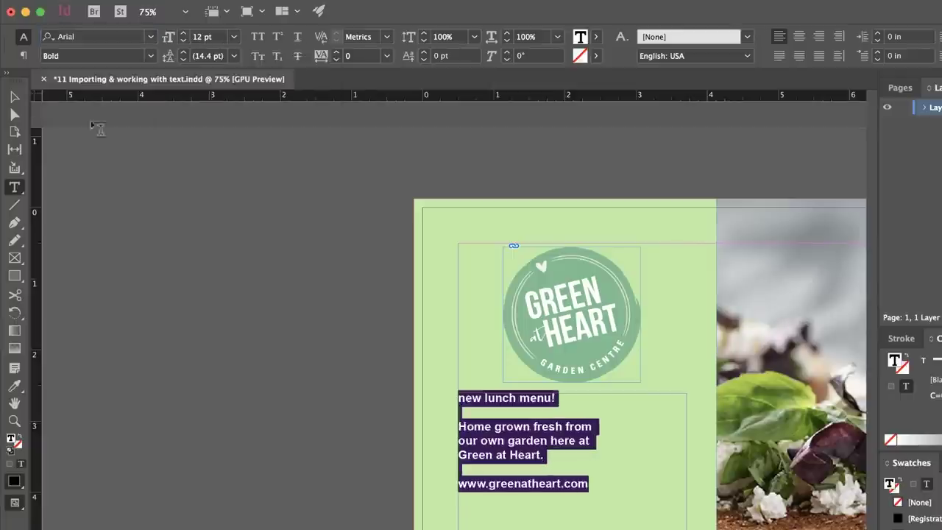
Select all the text in the frame and compare the character and paragraph formatting controls.
click(564, 440)
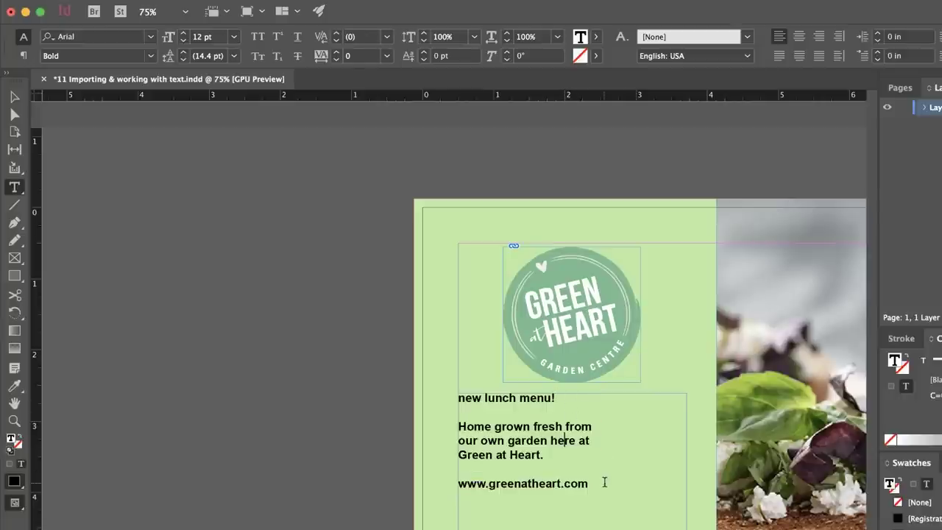
key(super+a)
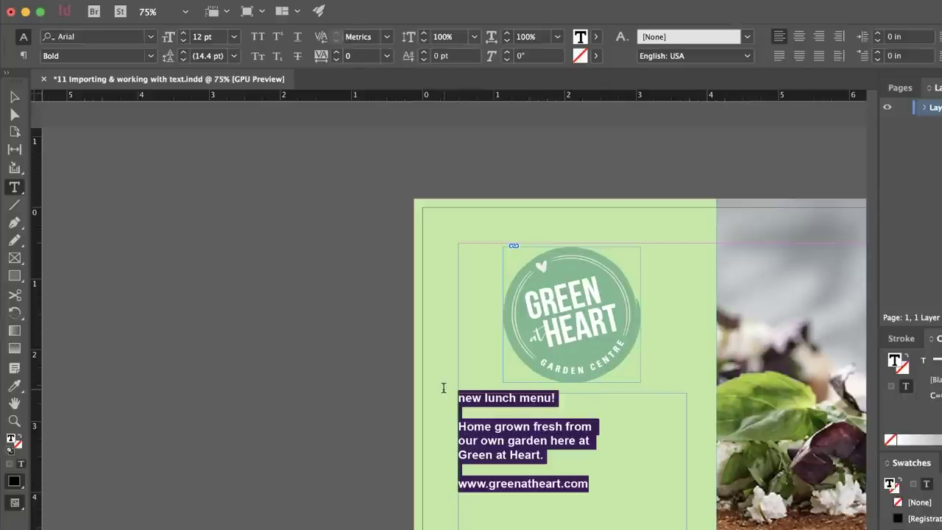
click(22, 58)
click(24, 40)
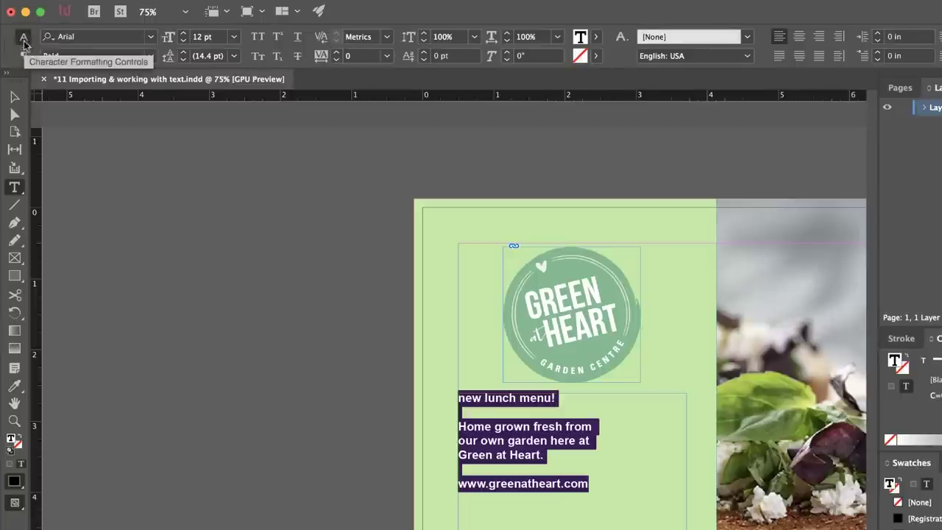
click(23, 56)
click(24, 39)
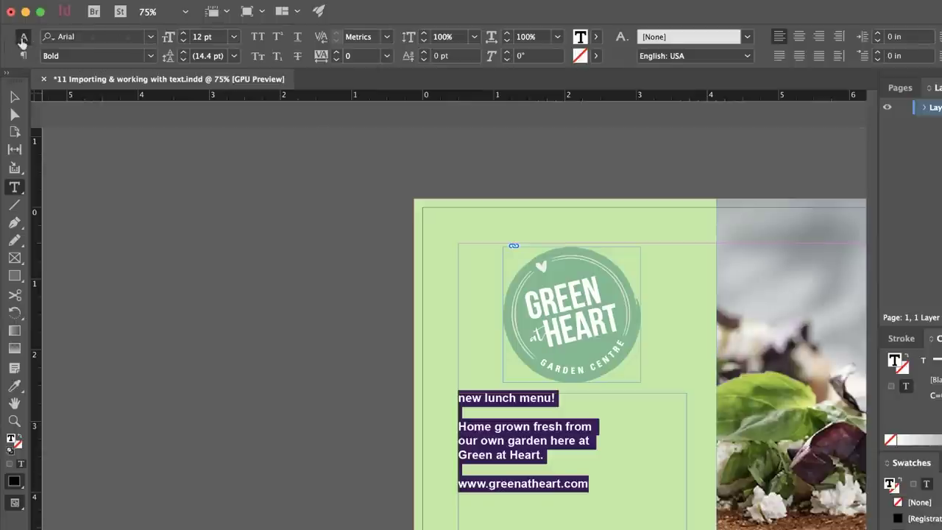
click(23, 57)
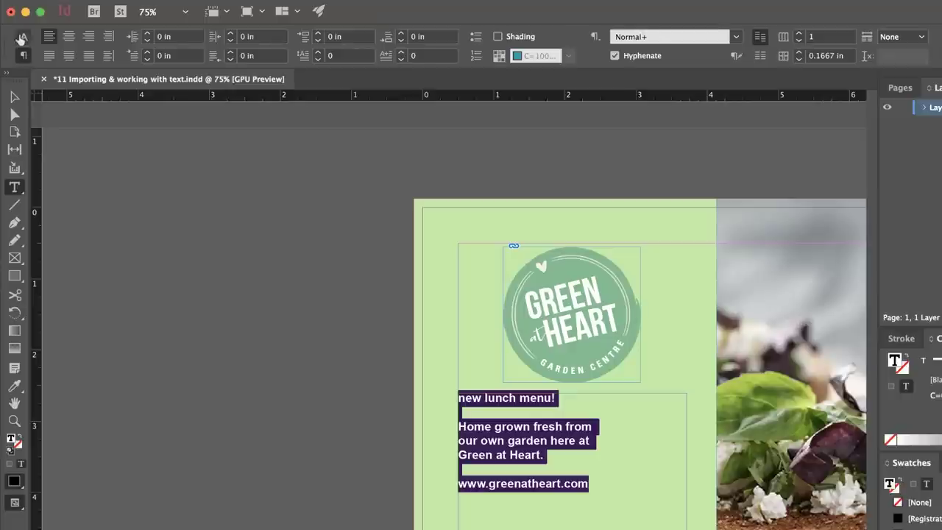
click(22, 40)
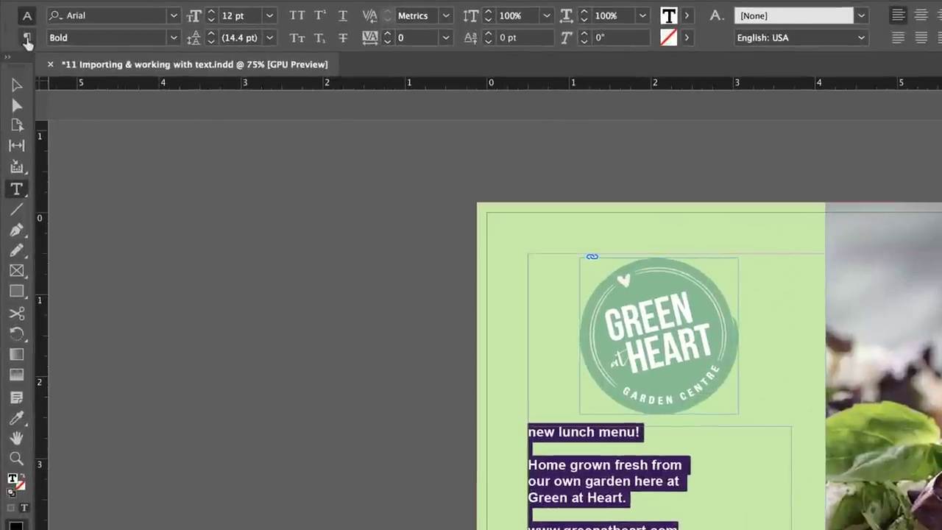
Center-align all the text in the frame using the paragraph formatting controls.
click(17, 51)
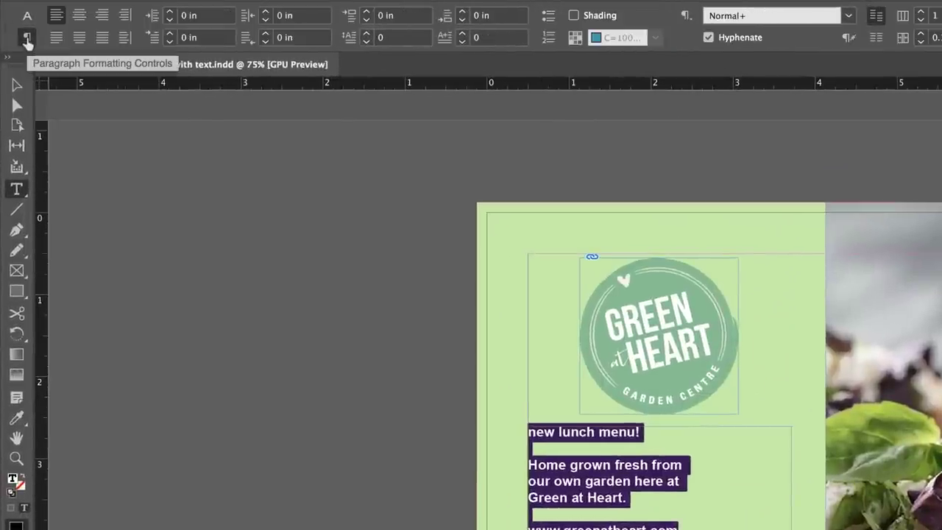
click(27, 16)
click(26, 37)
click(27, 18)
click(26, 37)
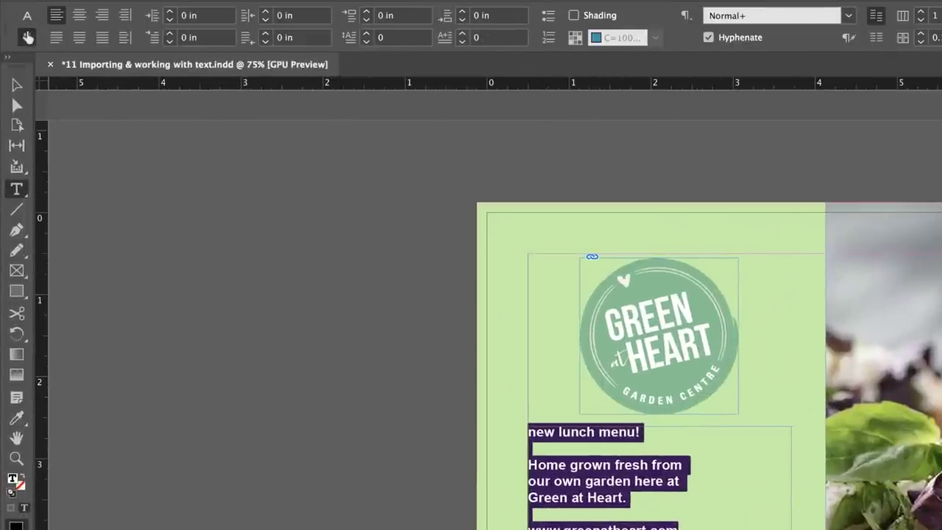
click(79, 16)
Color the "new lunch menu!" heading with the [Paper] swatch and set it in all caps.
click(668, 425)
drag(733, 431, 569, 414)
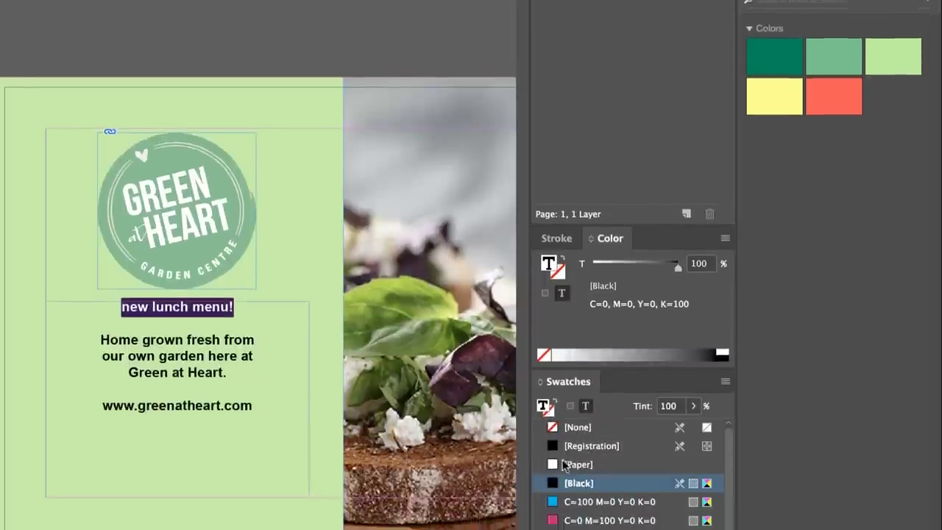
click(568, 465)
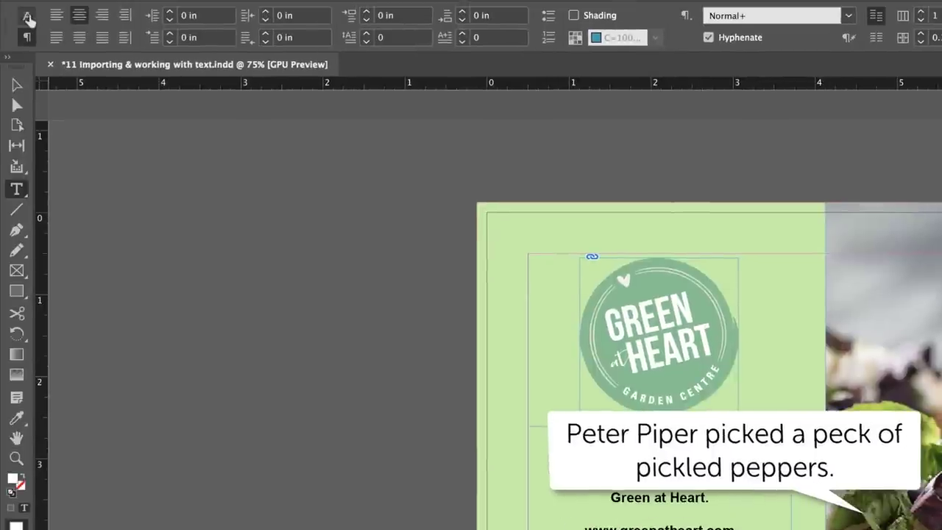
click(28, 16)
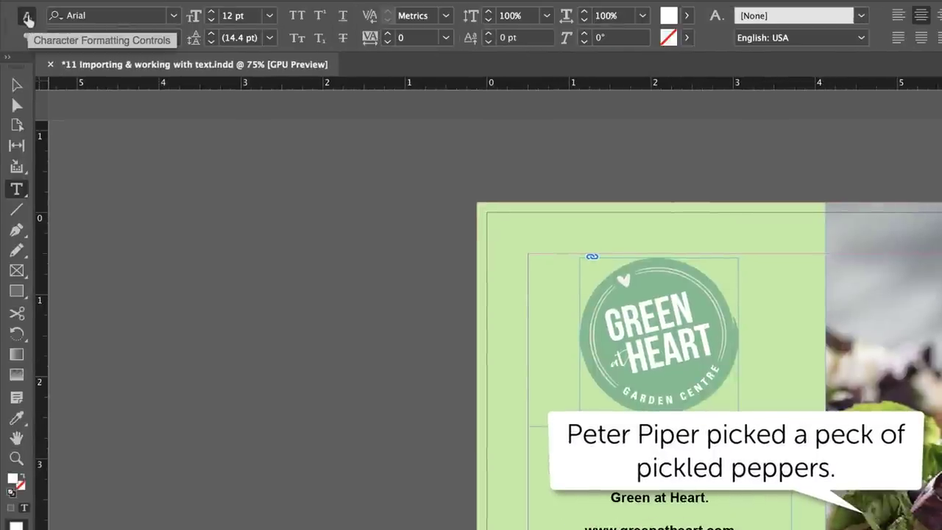
click(297, 17)
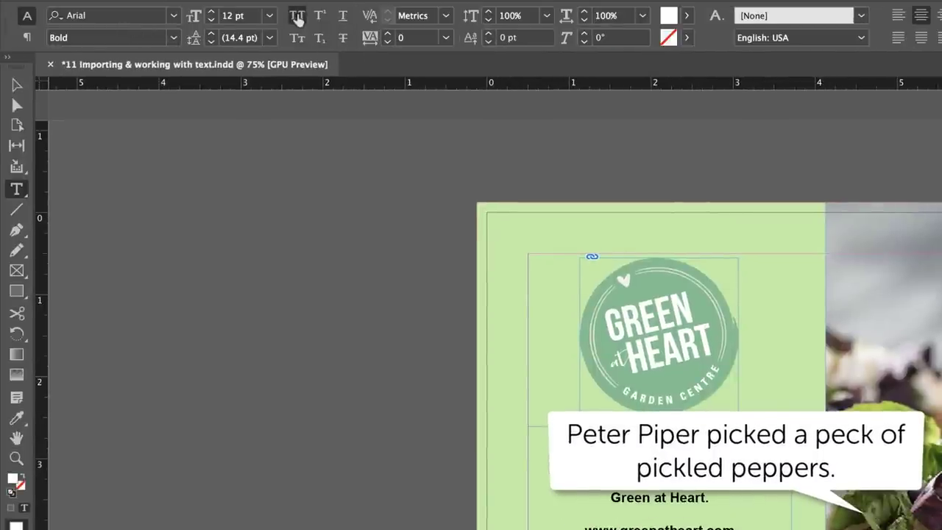
Increase the font size of the "NEW LUNCH MENU!" heading to 22 pt.
click(731, 439)
drag(727, 427, 595, 428)
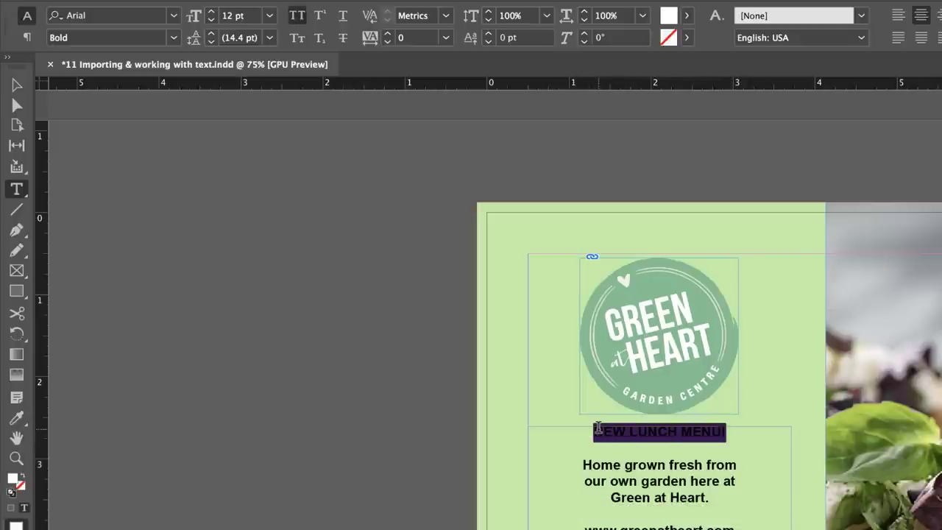
click(211, 15)
click(212, 15)
click(212, 14)
click(212, 15)
click(212, 15)
click(212, 15)
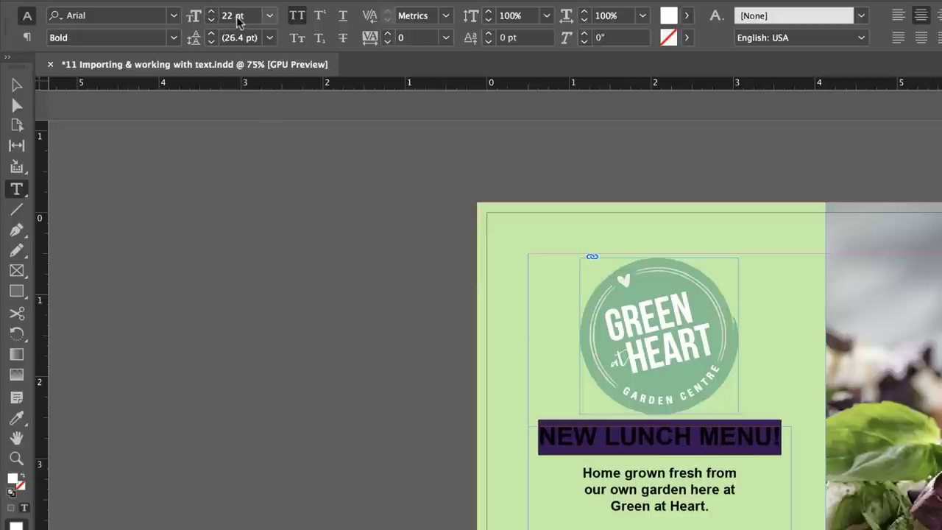
Lower the upper edge of the text frame to Y 2.85 in, leaving more space beneath the logo.
click(17, 85)
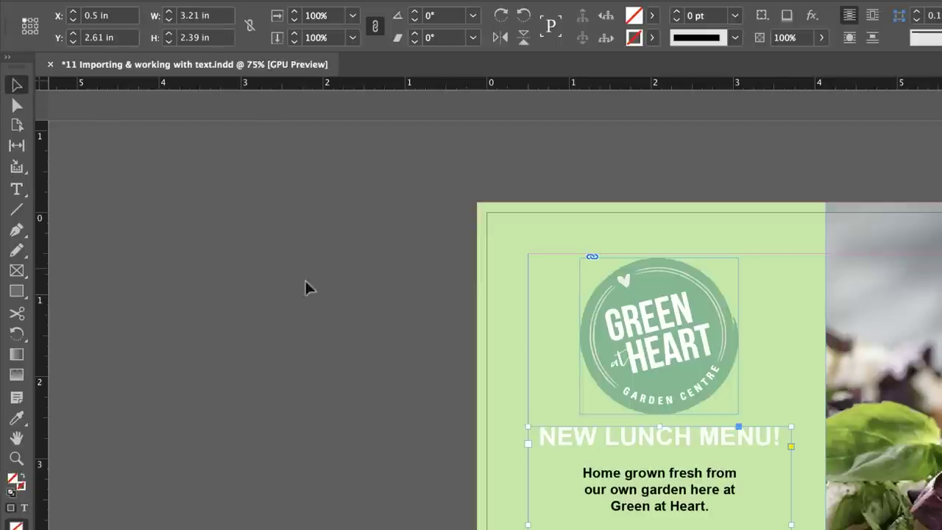
click(341, 371)
click(659, 433)
drag(659, 427, 659, 447)
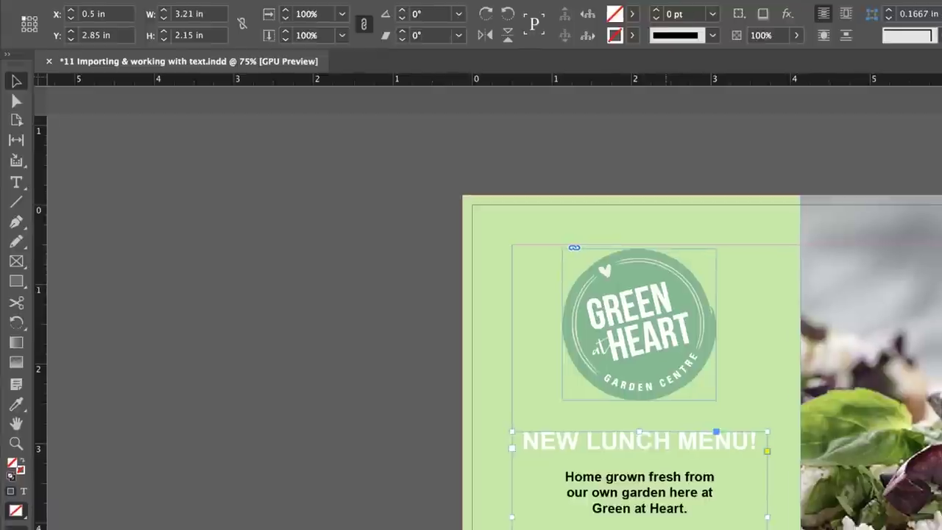
Enlarge the "Home grown fresh" paragraph by three font size increments and color it GaH Mid Green from the Great at Heart library.
key(t)
drag(727, 529, 597, 501)
drag(555, 461, 537, 450)
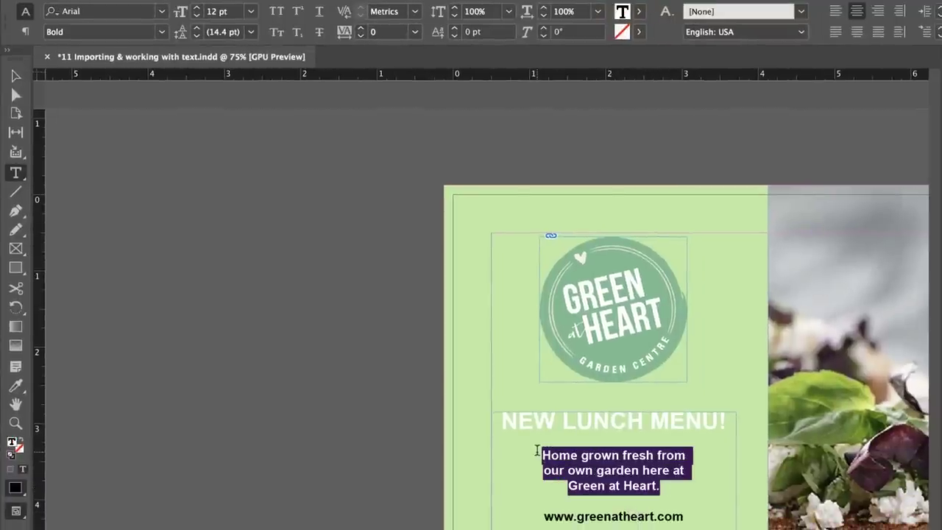
click(197, 8)
click(196, 7)
click(197, 7)
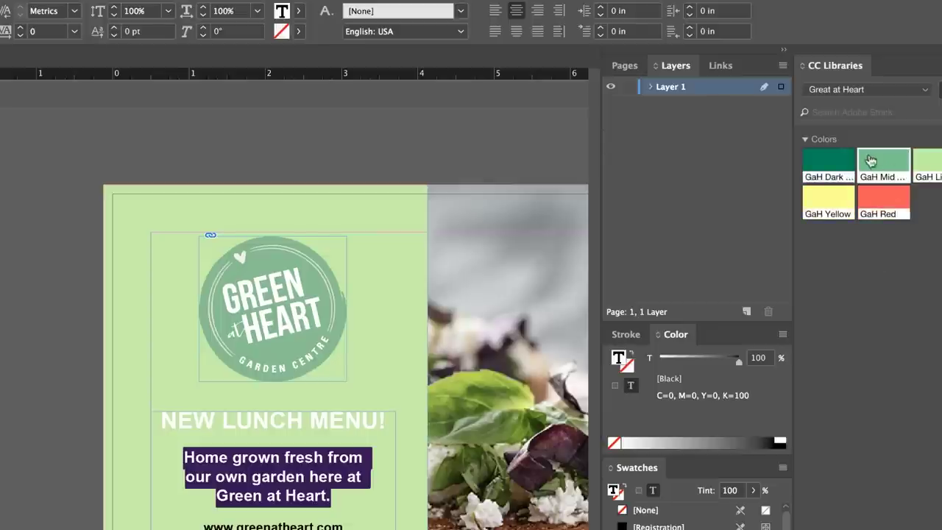
click(873, 164)
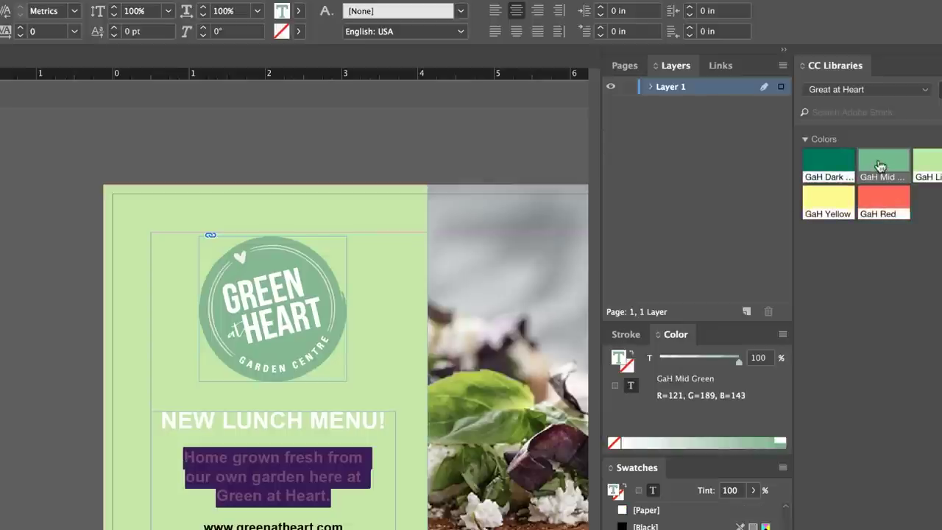
Color the web address line GaH Dark Green from the Great at Heart library and deselect the text.
triple_click(193, 527)
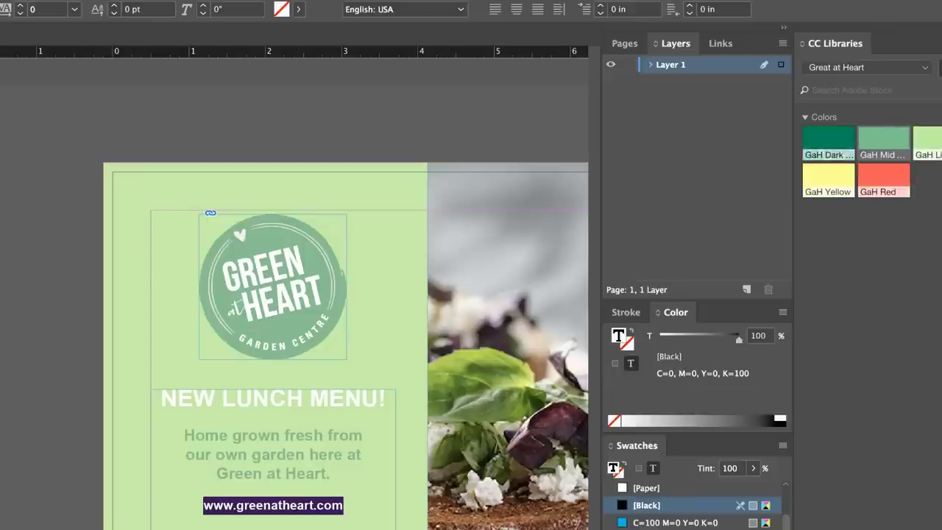
click(828, 132)
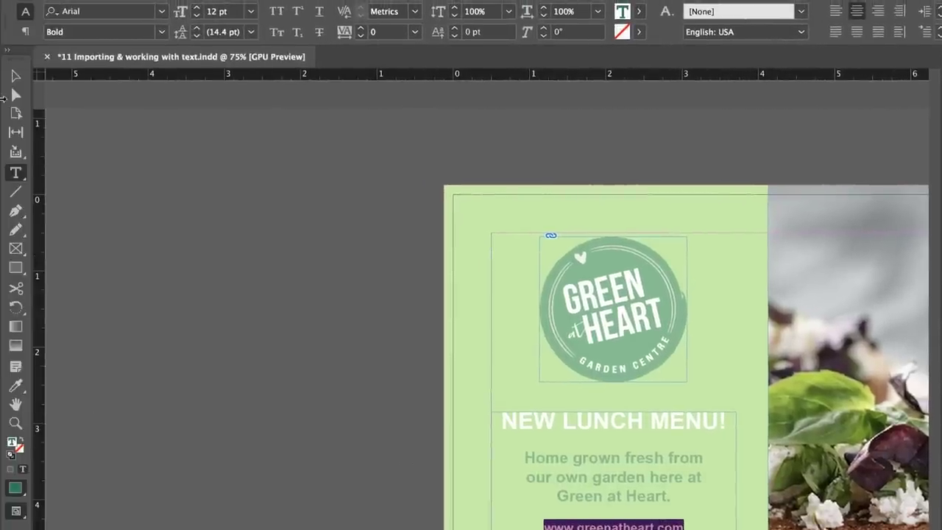
key(Escape)
click(228, 208)
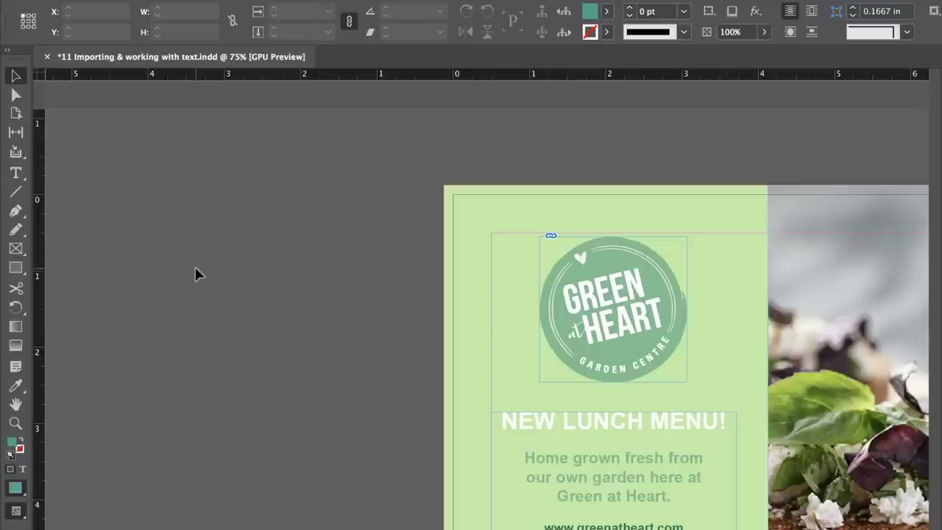
Try right alignment on the "NEW LUNCH MENU!" heading, restore its centered alignment, and deselect the text.
double_click(612, 457)
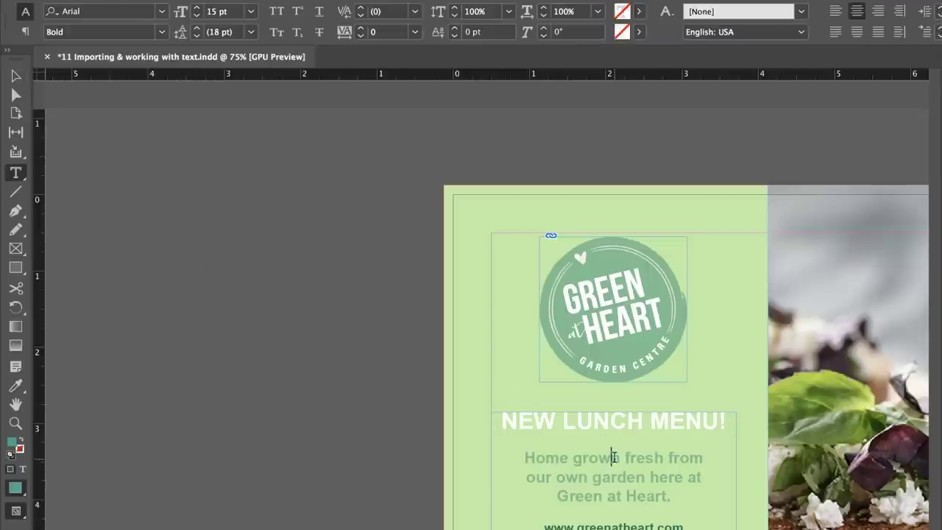
double_click(607, 428)
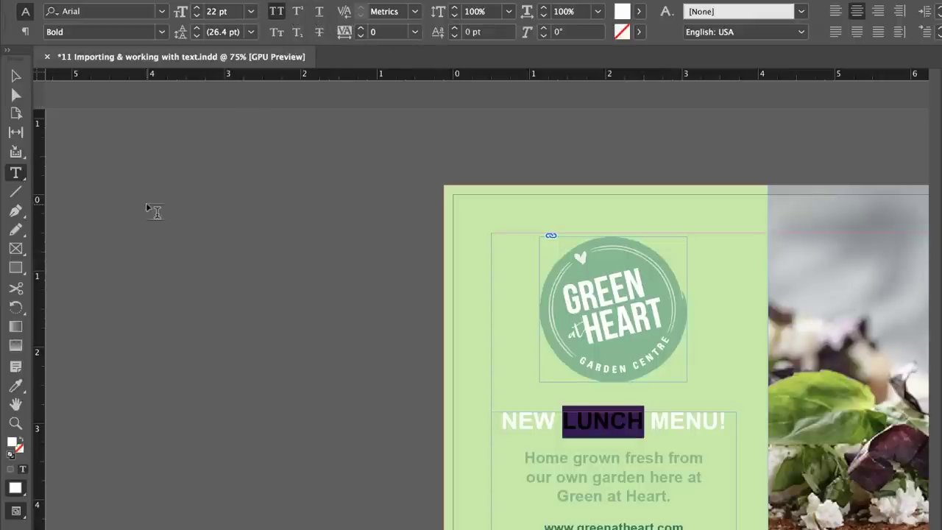
click(25, 32)
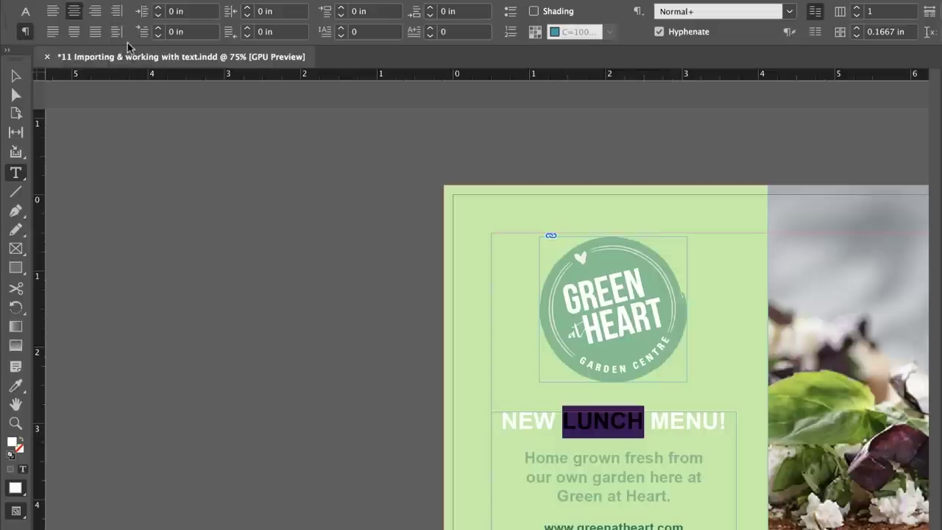
click(96, 11)
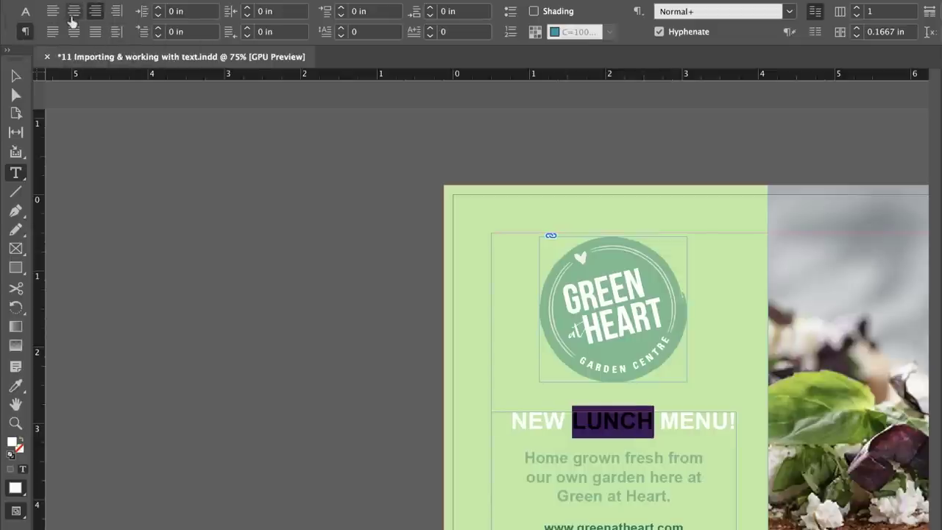
click(73, 14)
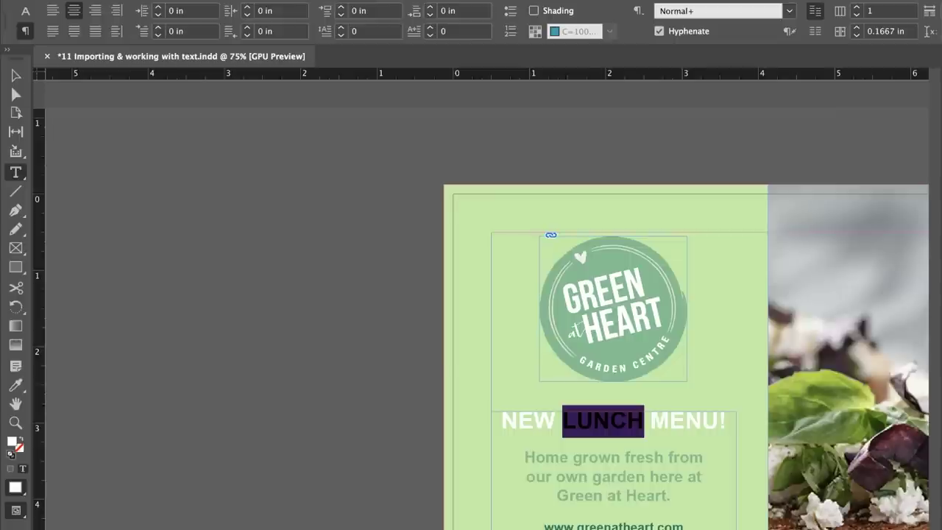
click(26, 13)
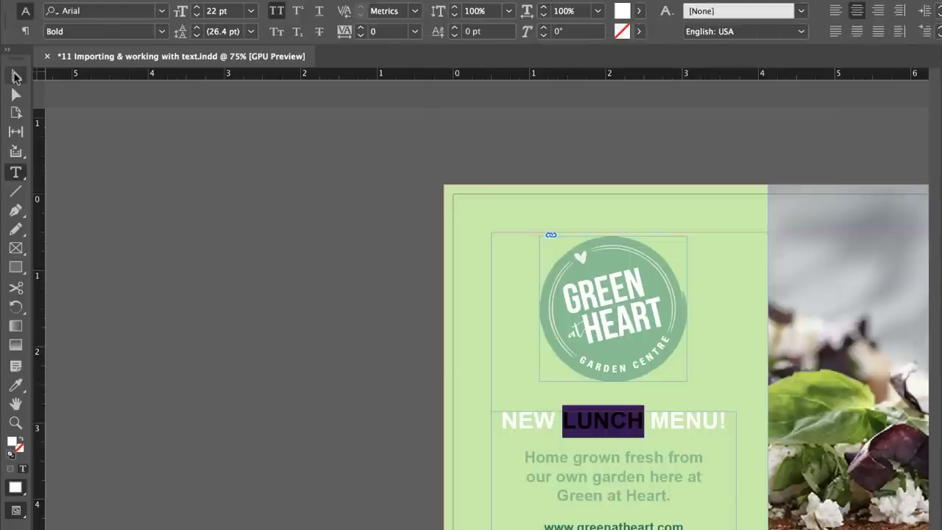
click(16, 76)
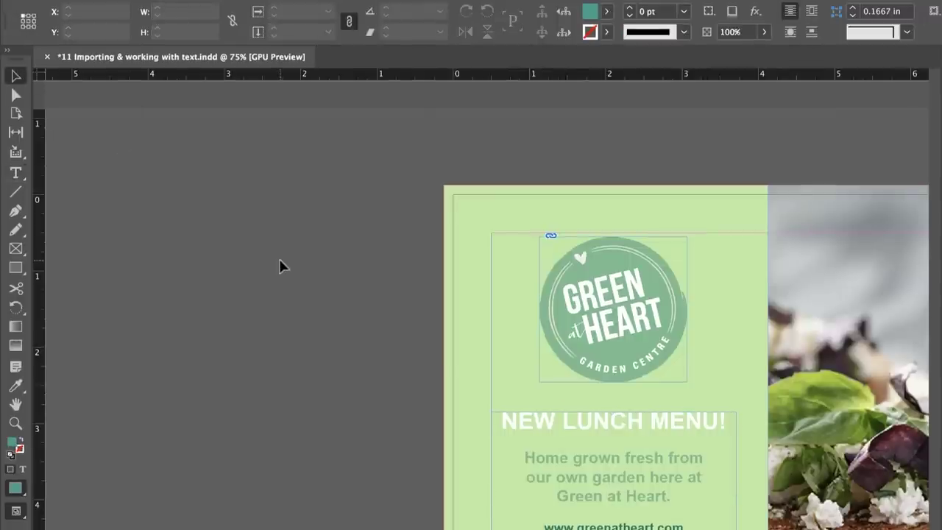
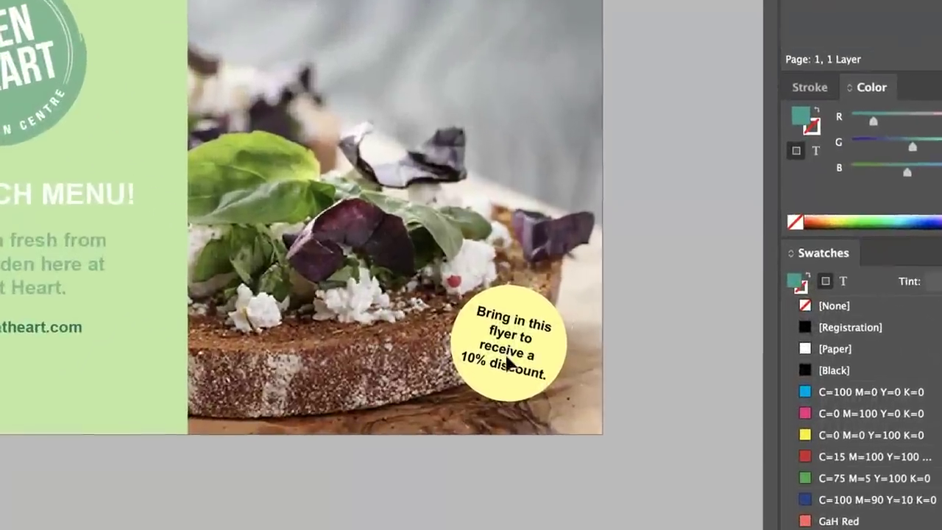
click(511, 382)
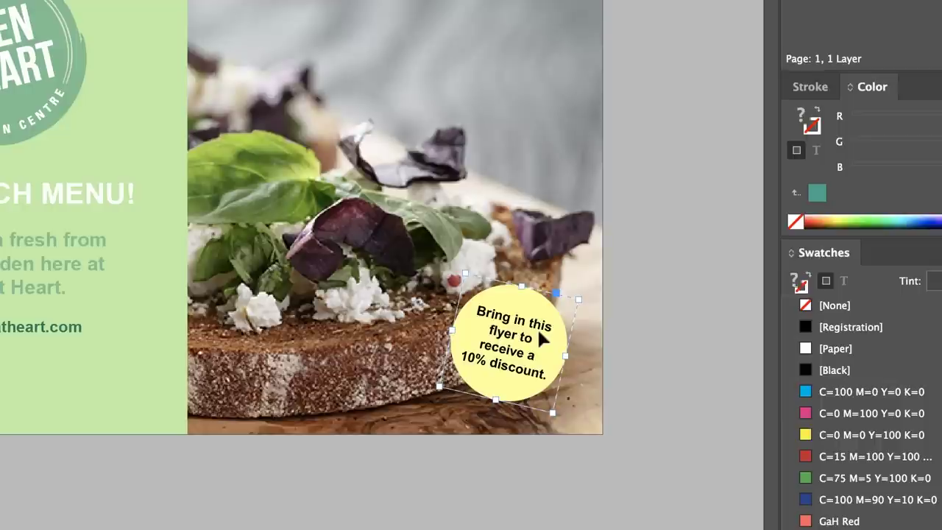
click(679, 338)
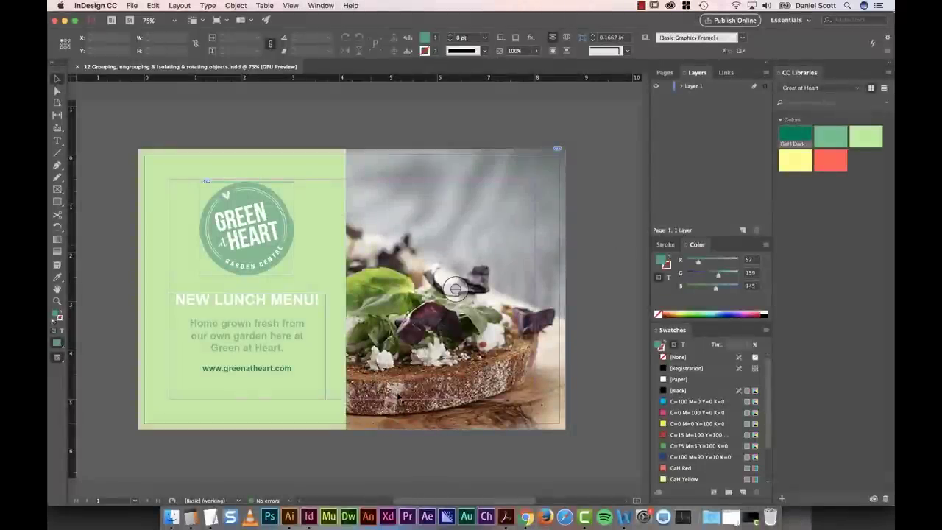
Open the Discount Text document from the 01 Flyer folder and copy its entire discount message.
key(super+Tab)
key(super+Tab)
key(super+Tab)
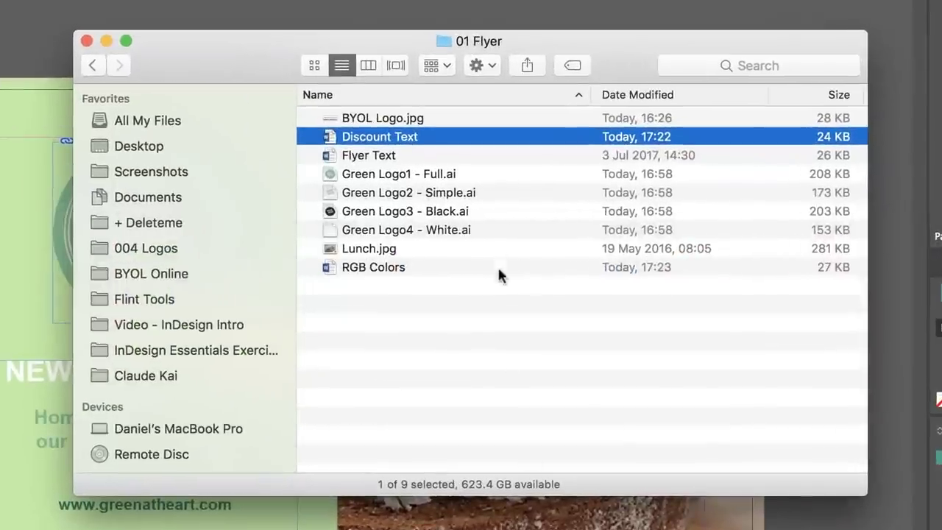
double_click(362, 137)
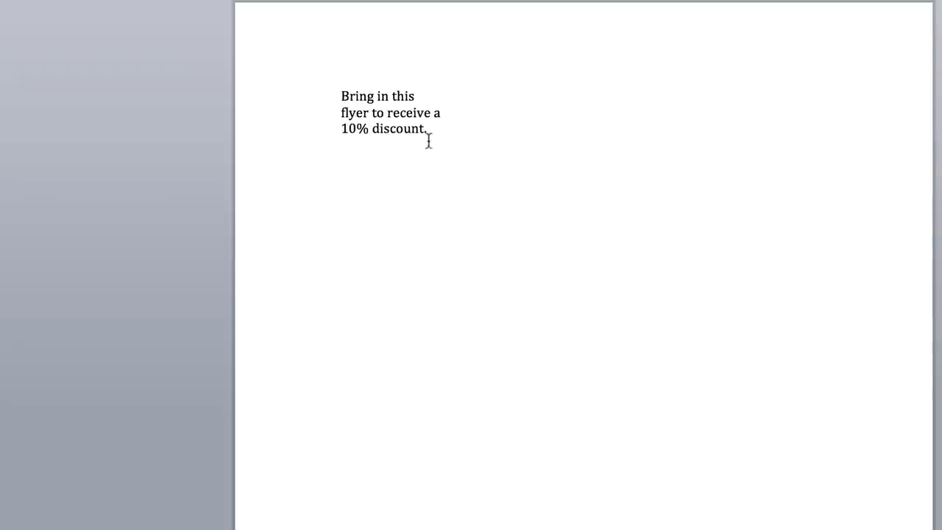
drag(434, 143, 298, 76)
key(super+c)
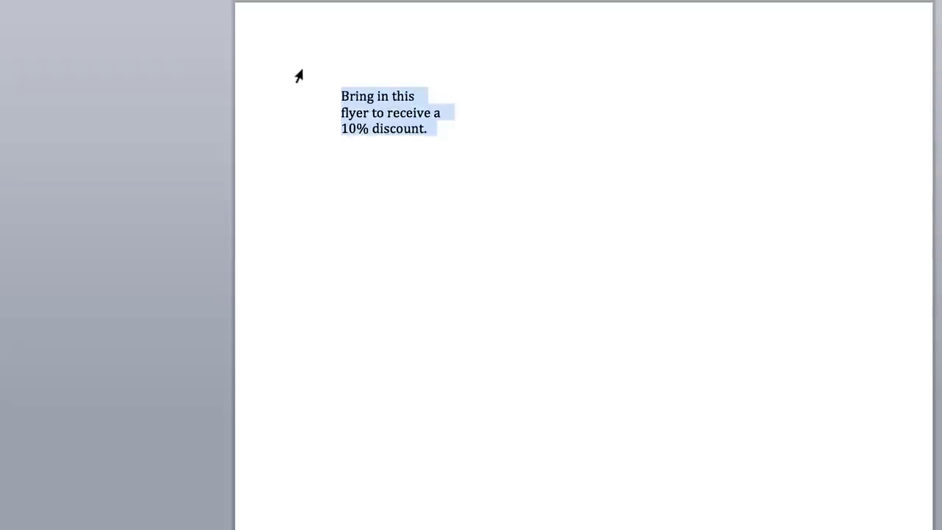
Return to InDesign and paste the copied discount message into a new text frame on the pasteboard beside the photo.
key(super+Tab)
key(super+Tab)
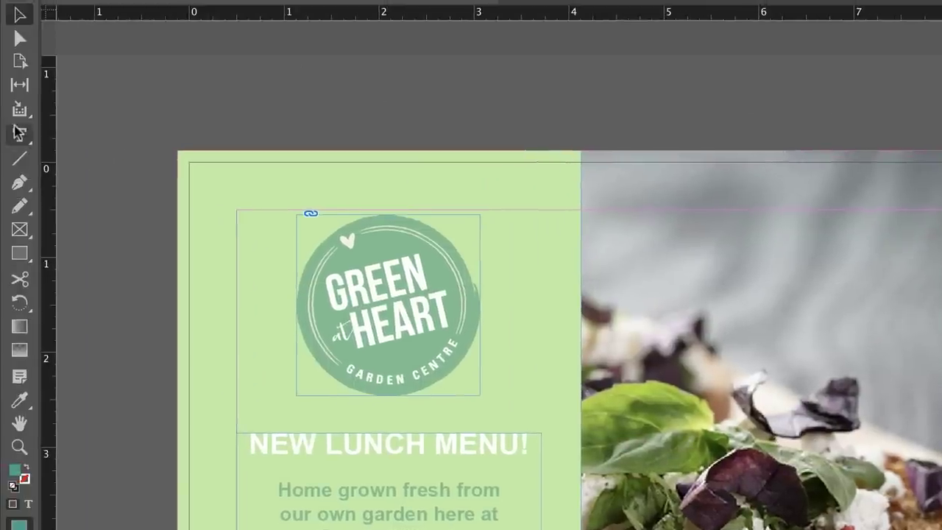
key(t)
drag(670, 85, 797, 225)
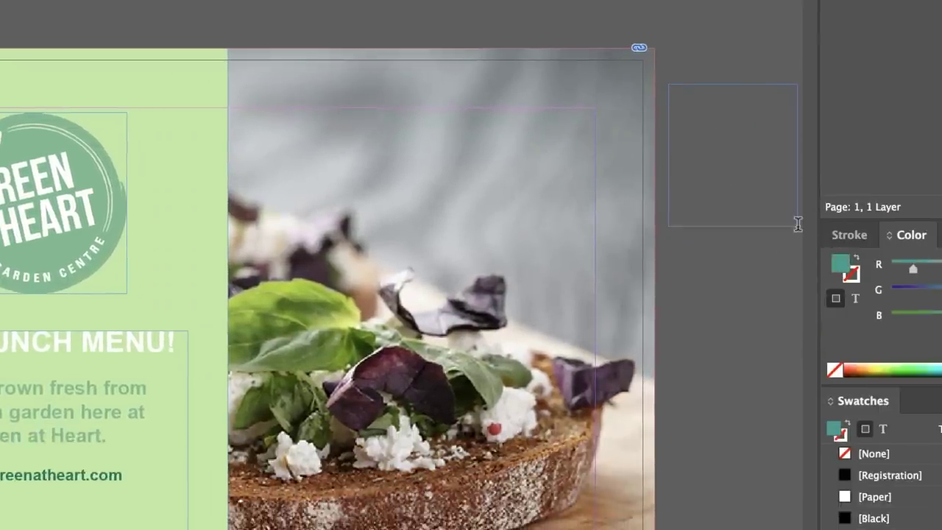
key(super+v)
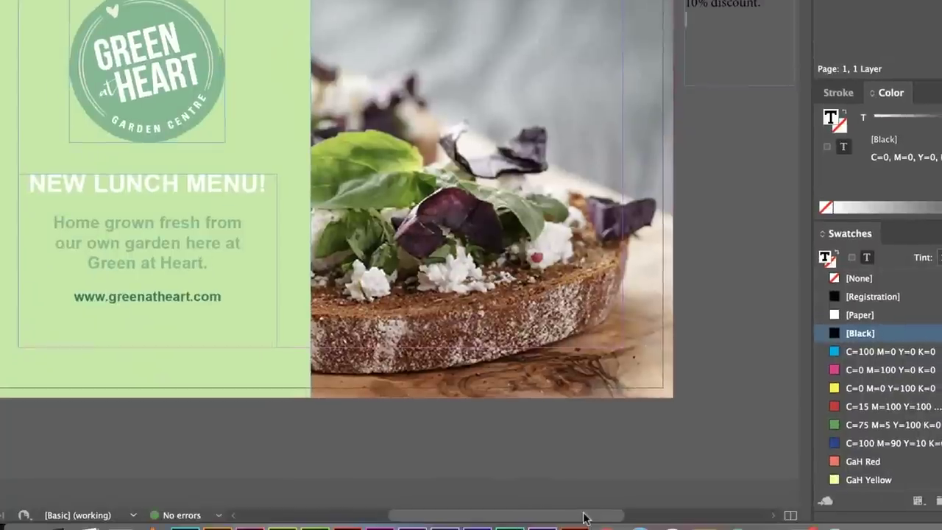
drag(584, 515, 668, 517)
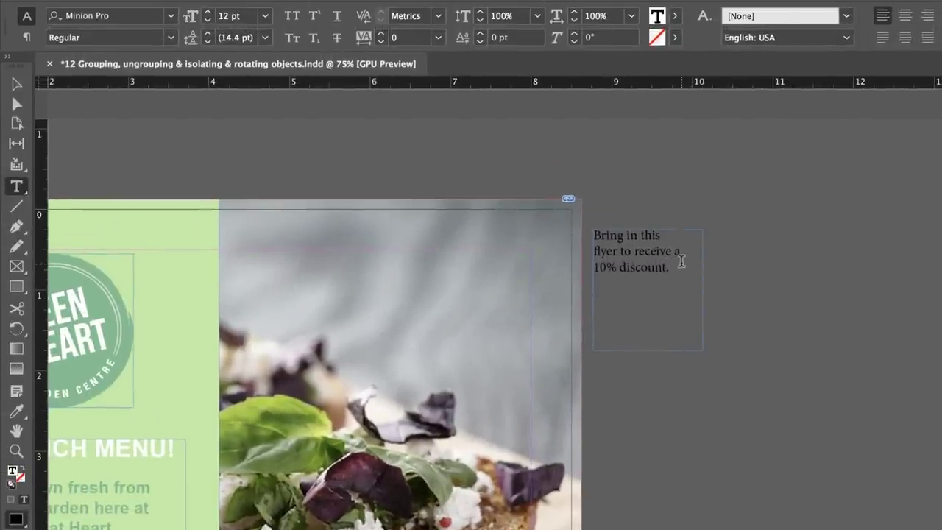
Center-align all the text of the discount message.
drag(670, 268, 594, 235)
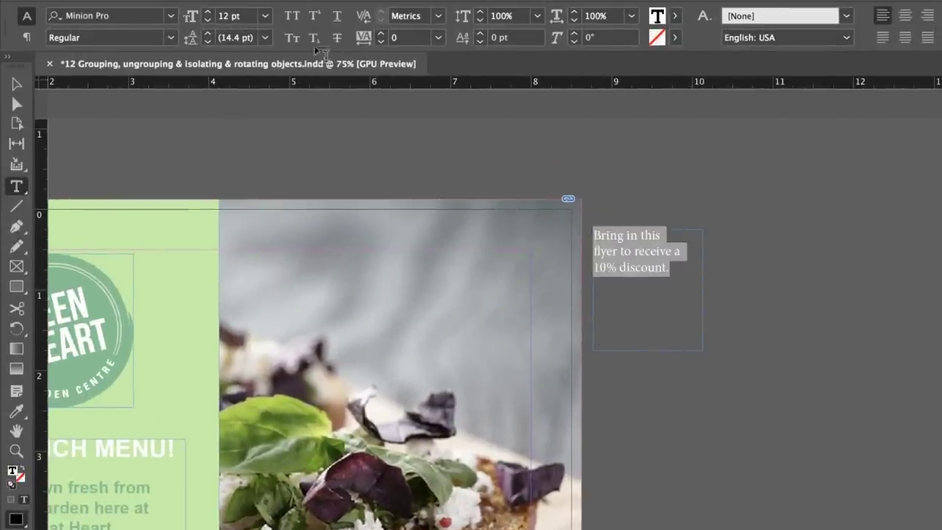
click(27, 36)
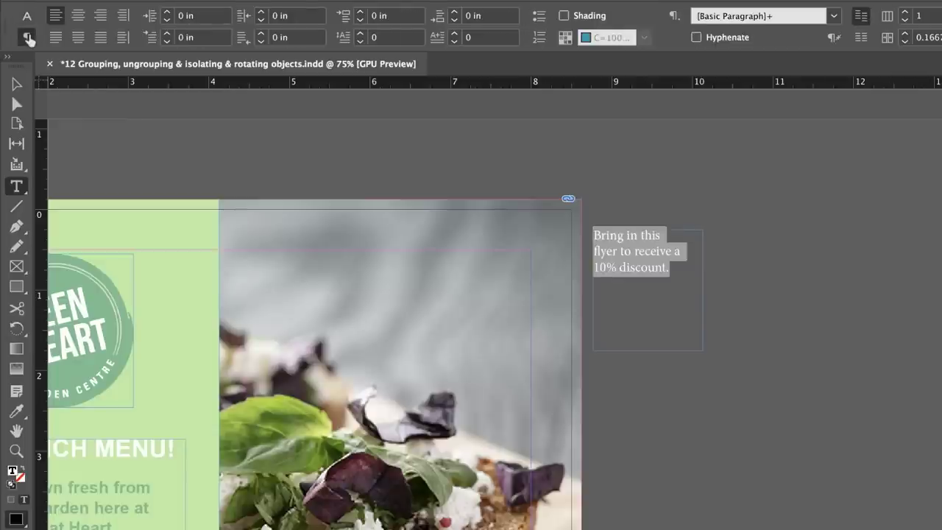
click(77, 16)
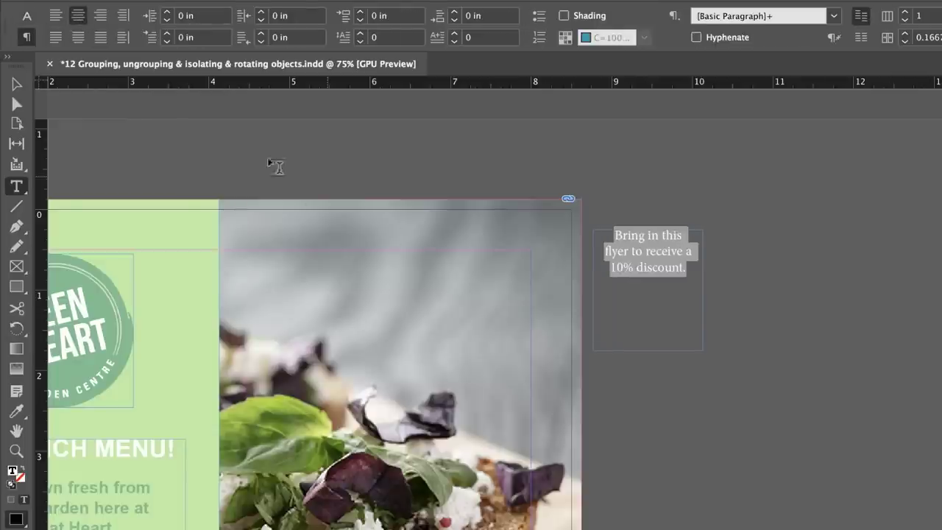
Set the discount message in Arial Bold at 10 pt and deselect it.
click(25, 16)
click(104, 17)
text(a)
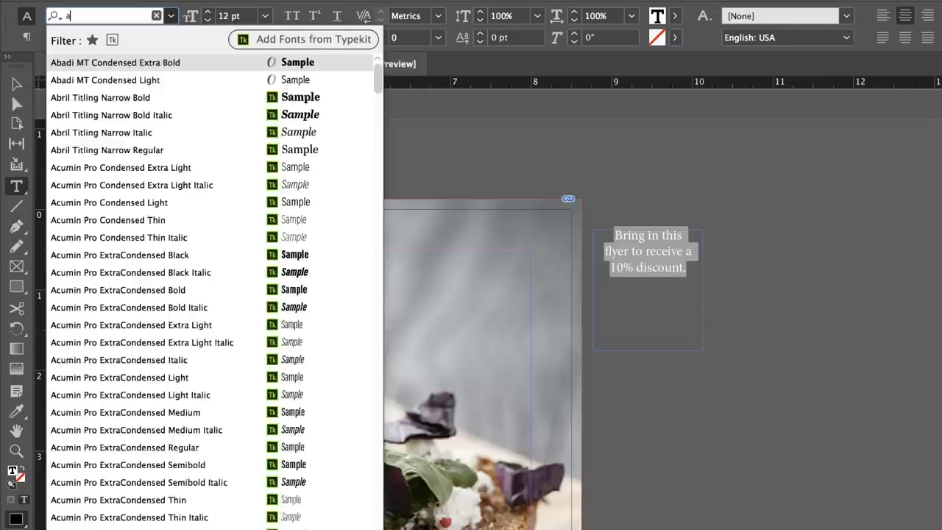
text(ri=a)
key(BackSpace)
key(BackSpace)
text(a)
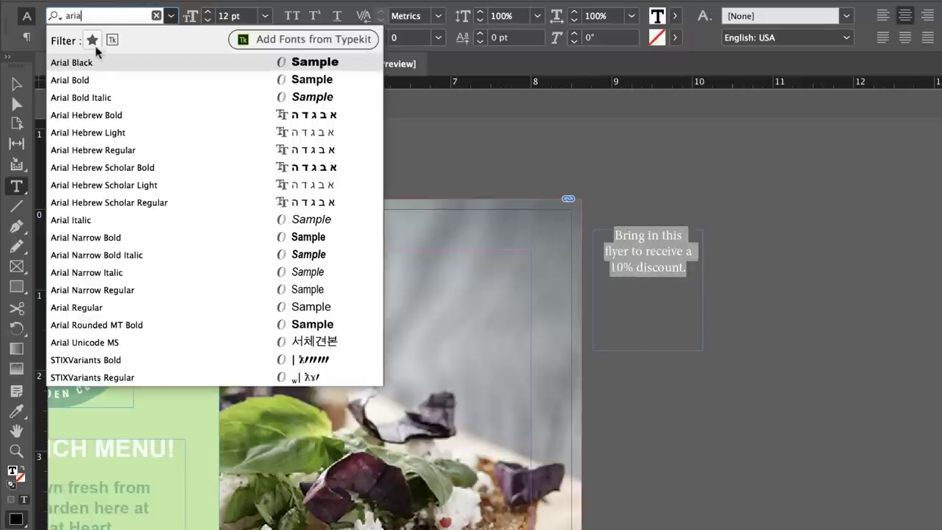
click(122, 79)
click(208, 21)
click(208, 21)
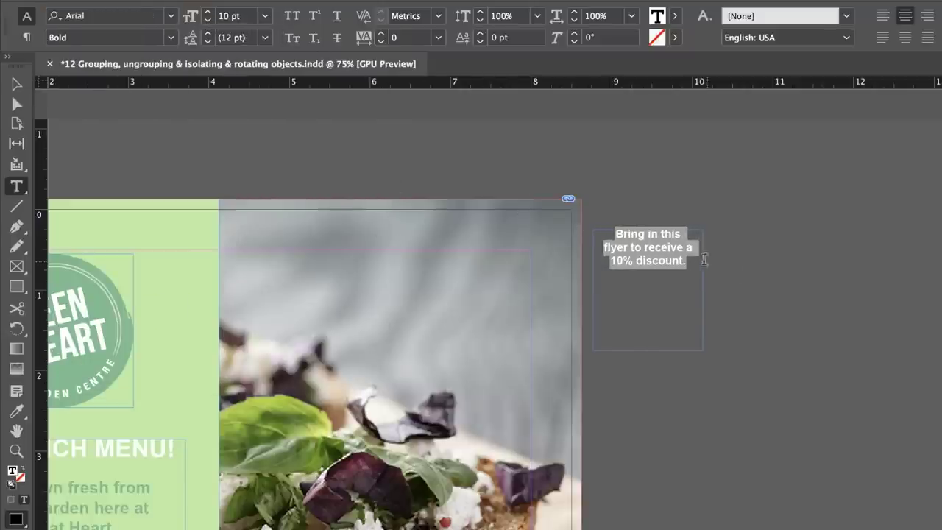
click(18, 86)
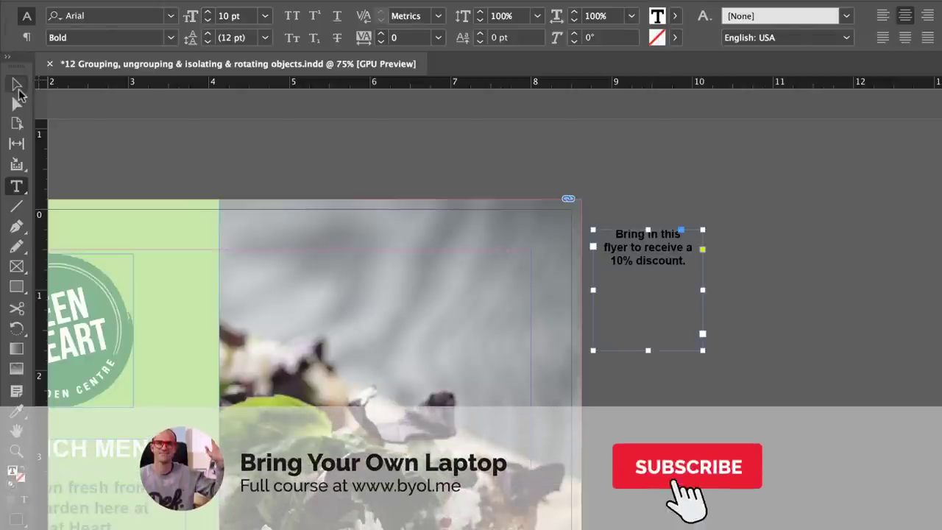
click(770, 331)
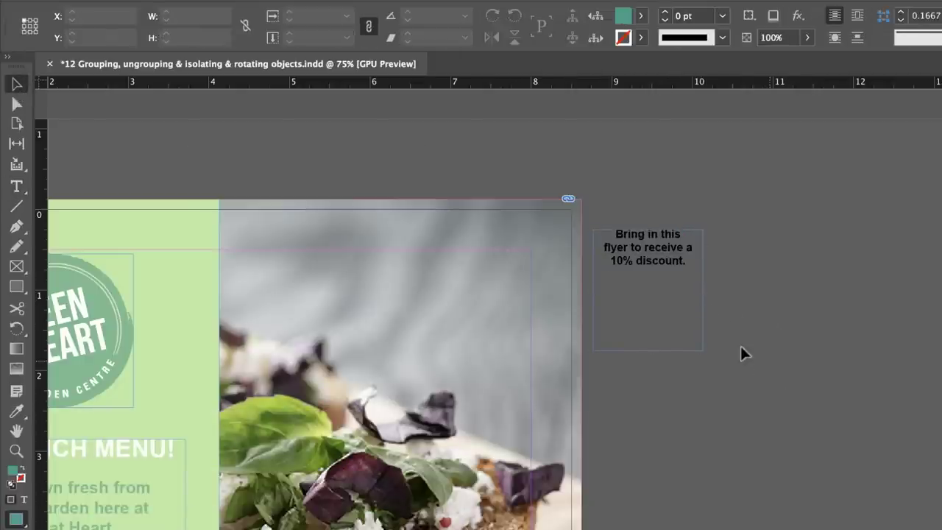
Draw a perfect circle about 1.3 in across with the Ellipse tool on the pasteboard below the discount text frame.
click(16, 289)
click(15, 290)
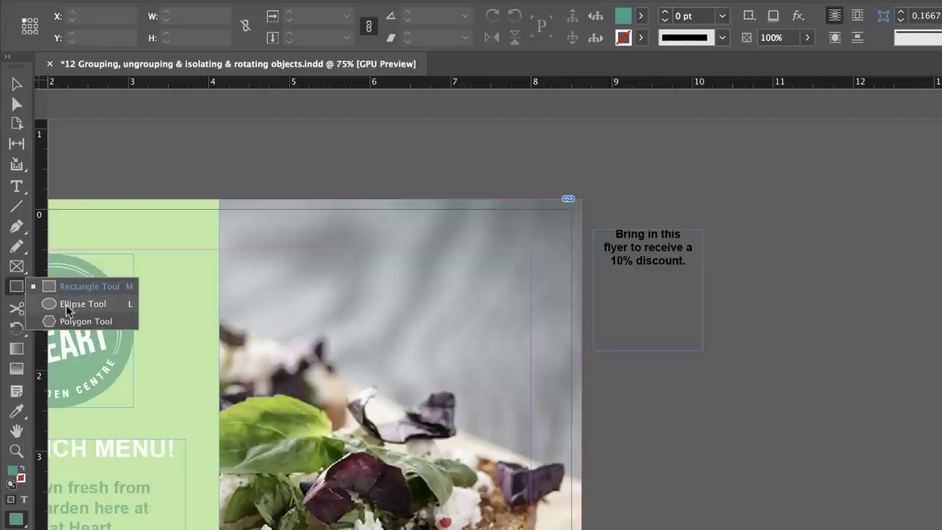
click(68, 304)
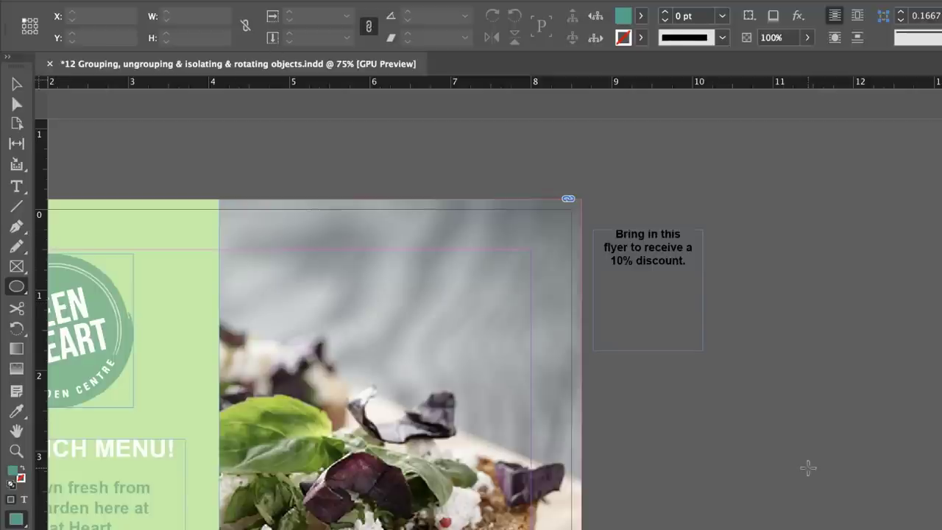
drag(659, 385, 742, 506)
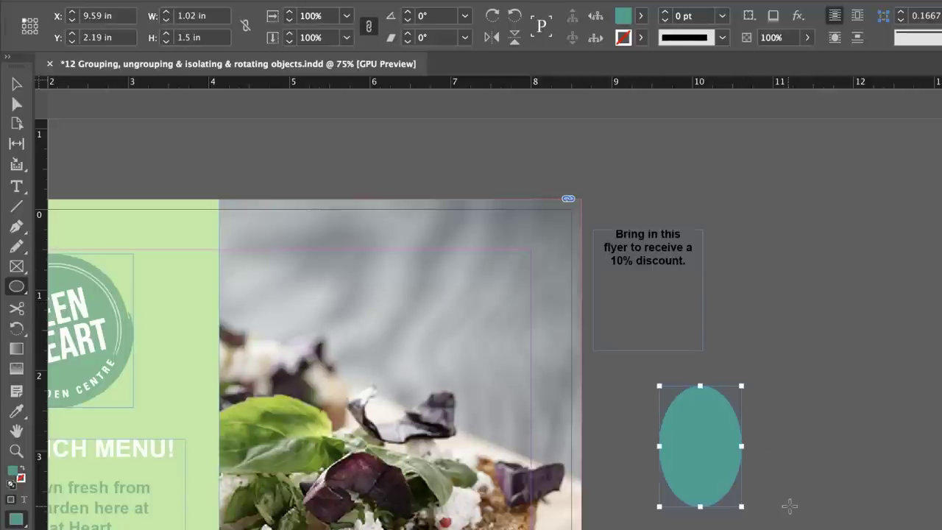
key(BackSpace)
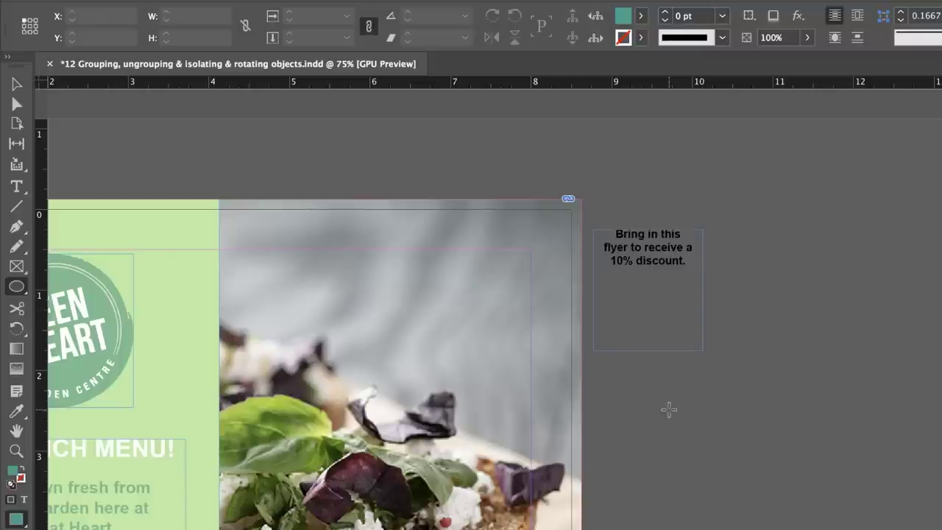
drag(630, 384, 734, 497)
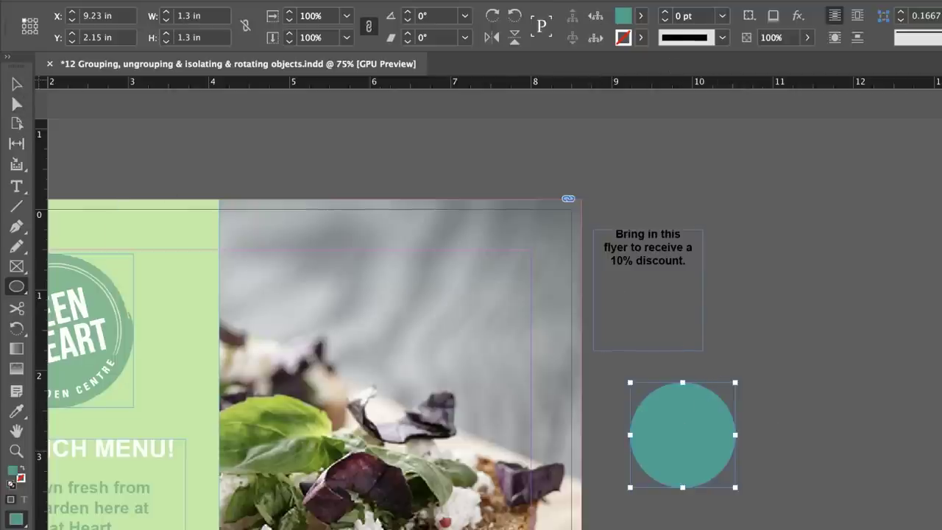
Fill the circle on the pasteboard with the GaH Yellow swatch.
key(v)
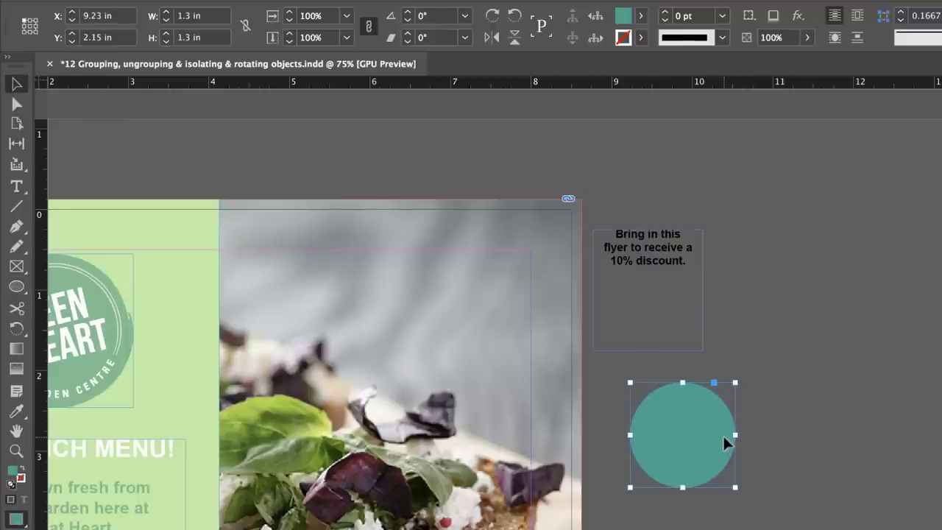
click(641, 16)
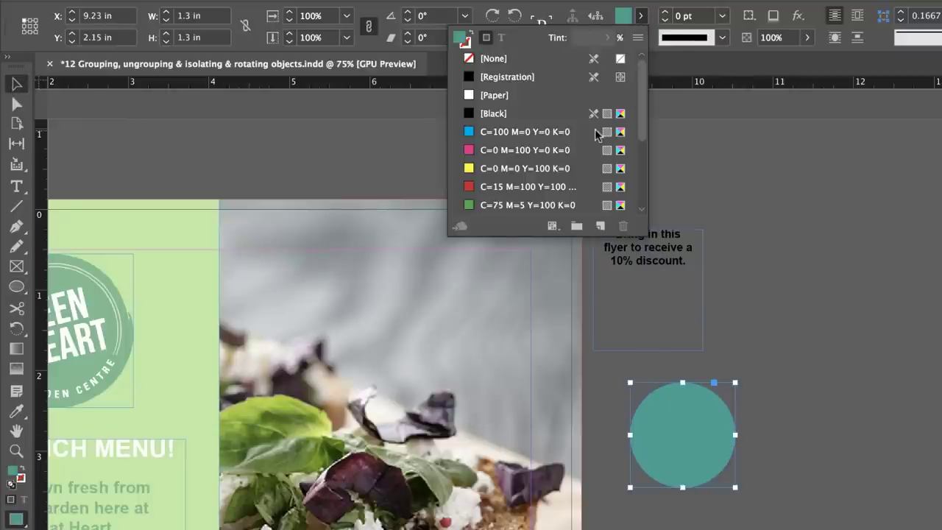
scroll(597, 134, down, 3)
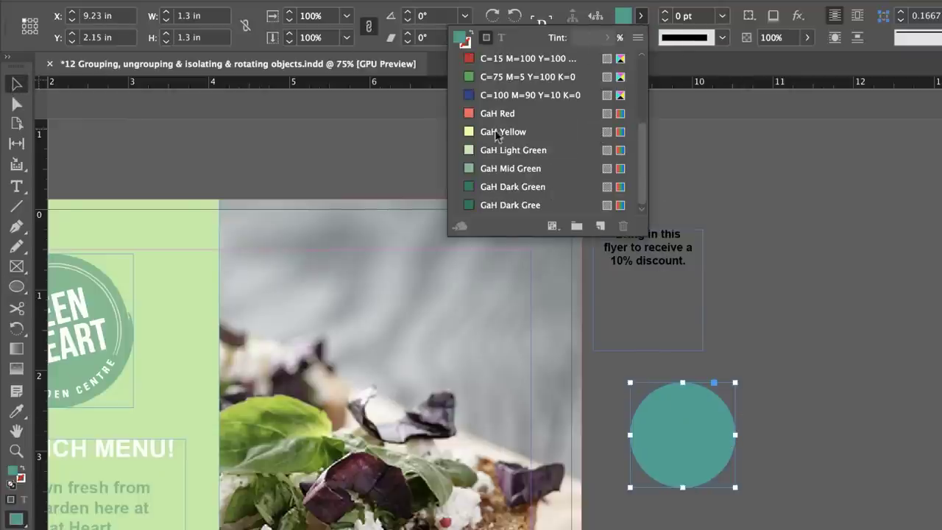
click(472, 133)
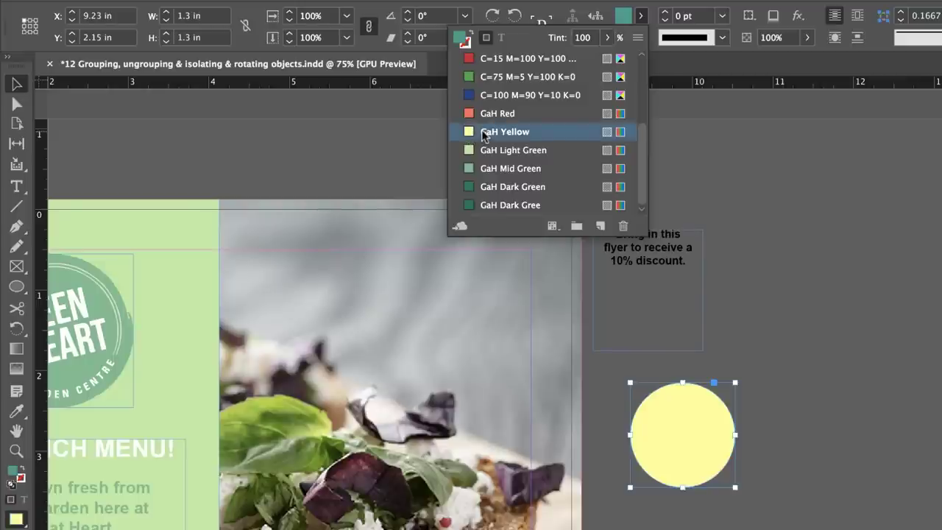
click(644, 16)
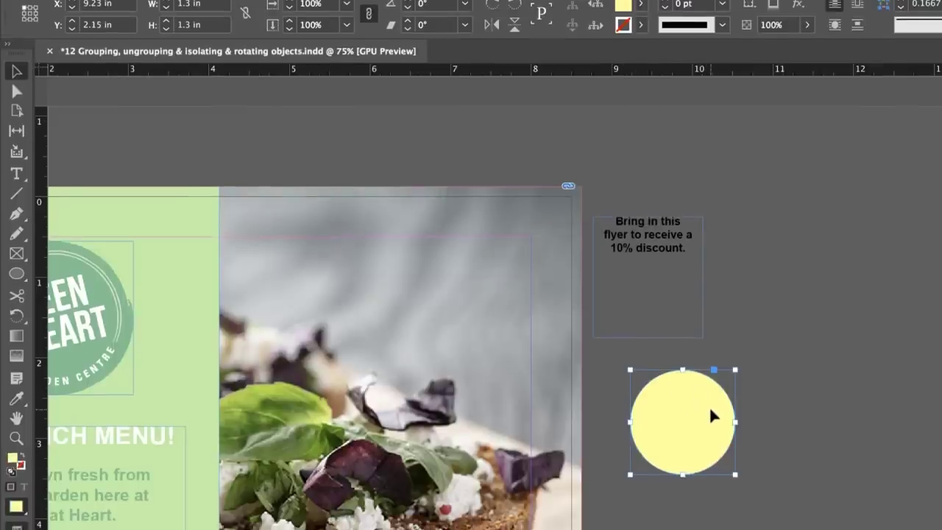
Move the yellow circle onto the photo, scale it down slightly in proportion, and fit it into the photo's lower-right margin corner.
drag(709, 406, 502, 440)
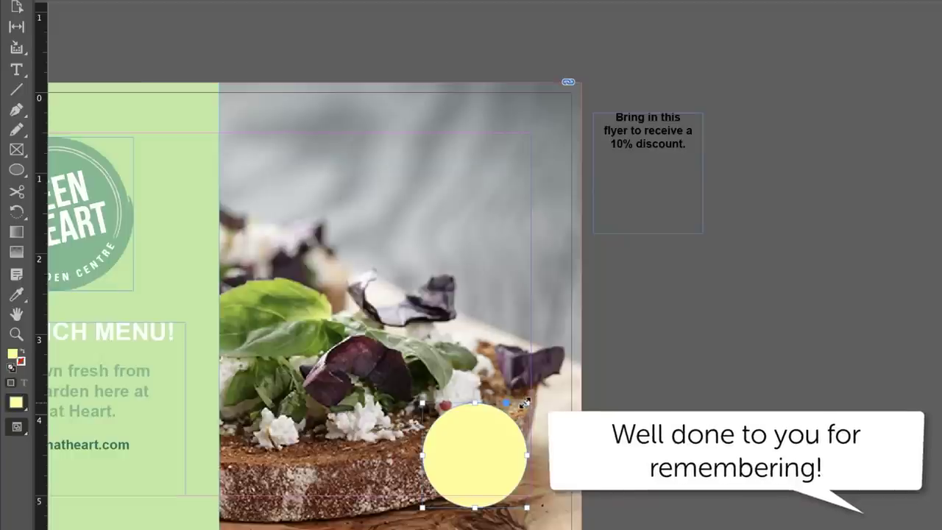
mouse_move(524, 403)
mouse_down()
mouse_move(593, 320)
mouse_move(611, 317)
mouse_move(521, 408)
mouse_up()
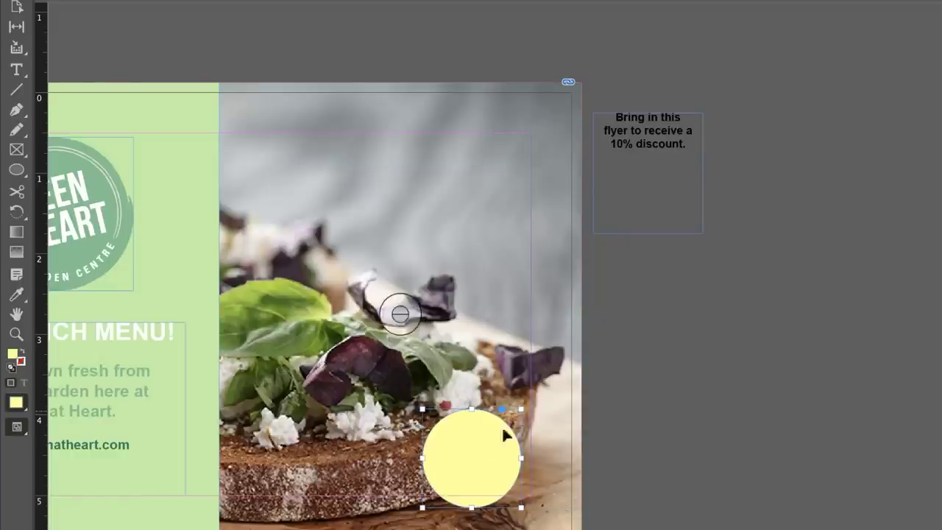
drag(492, 439, 503, 428)
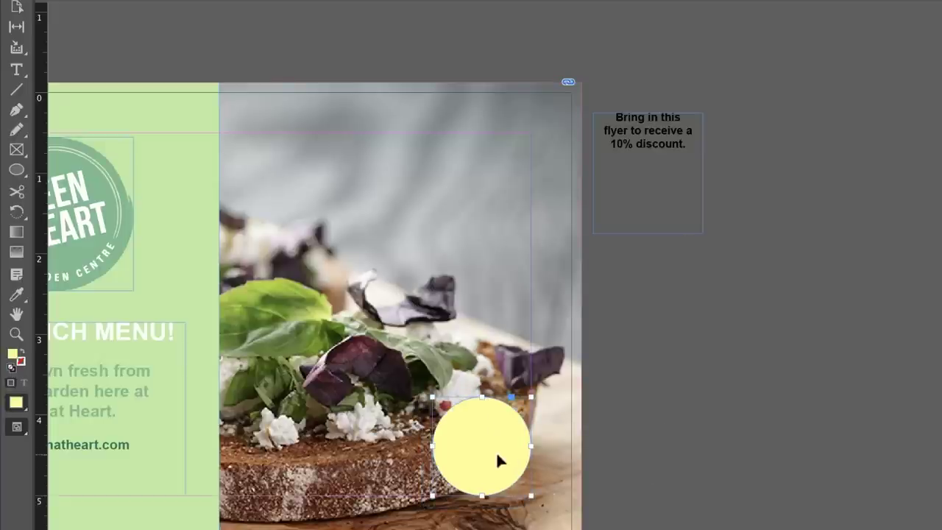
Move the circle back to the pasteboard, place the discount text frame over it, and deselect.
drag(496, 451, 693, 389)
click(748, 231)
drag(646, 133, 676, 373)
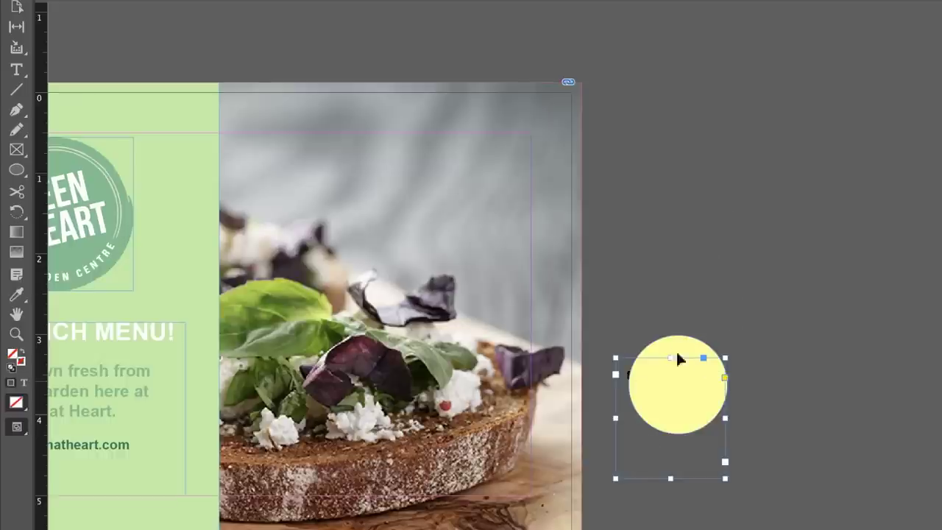
click(734, 253)
Try sending the yellow circle to the back of the stacking order and moving it over the photo.
click(701, 377)
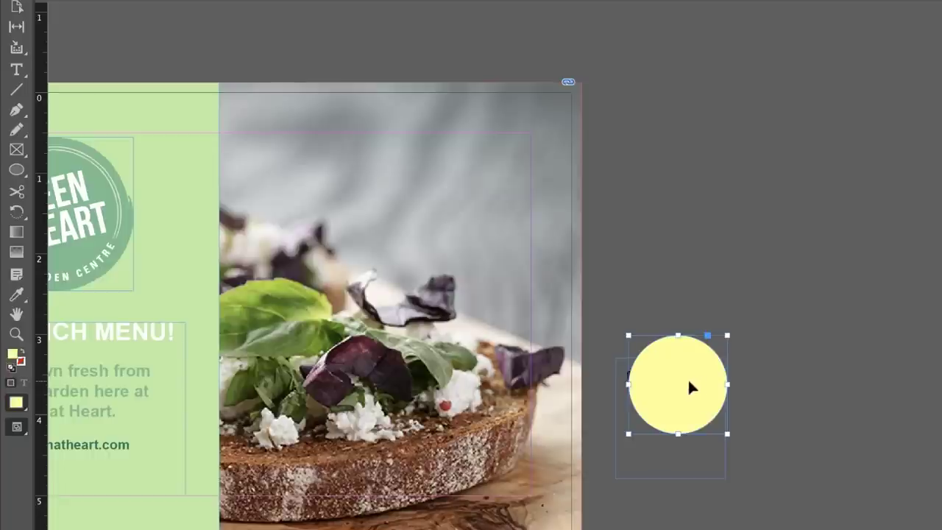
right_click(688, 381)
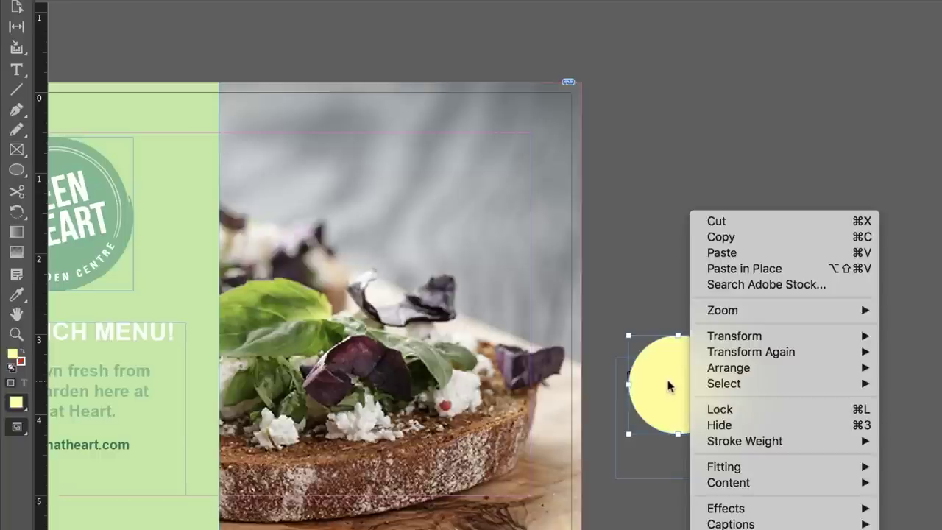
mouse_move(770, 366)
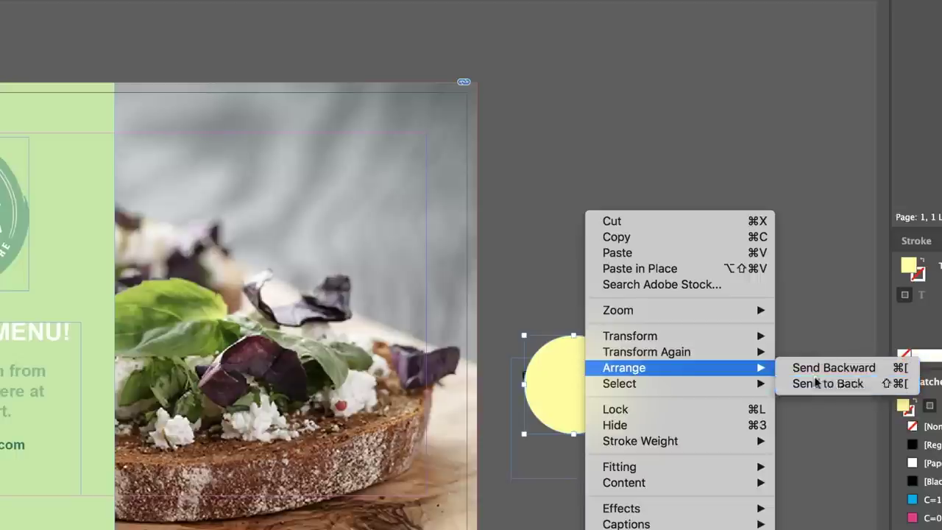
click(816, 369)
click(683, 346)
drag(587, 352, 368, 330)
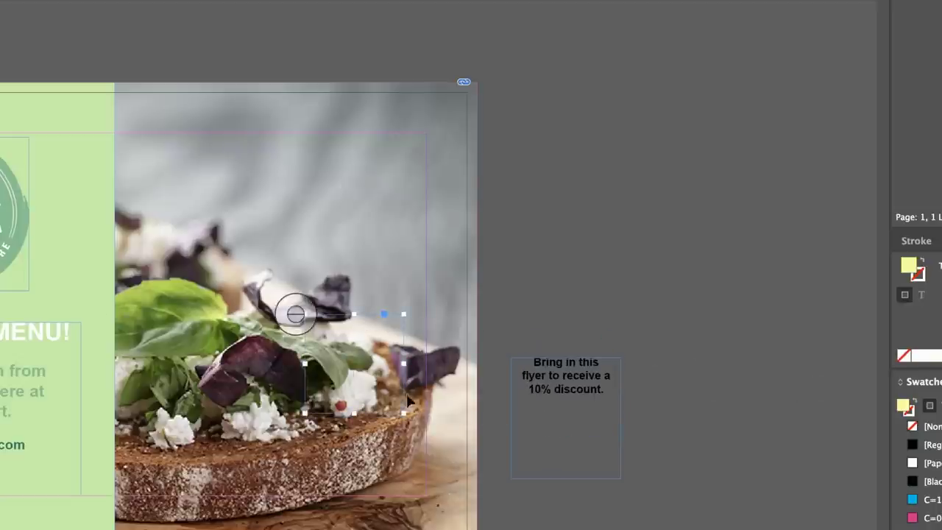
key(ctrl+z)
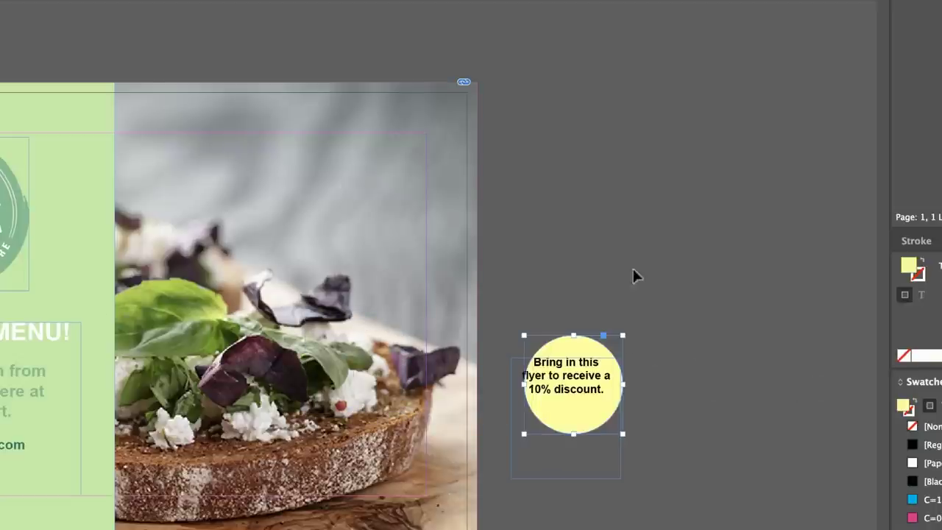
click(672, 285)
Send the yellow circle backward one level so it sits behind the discount text.
click(591, 356)
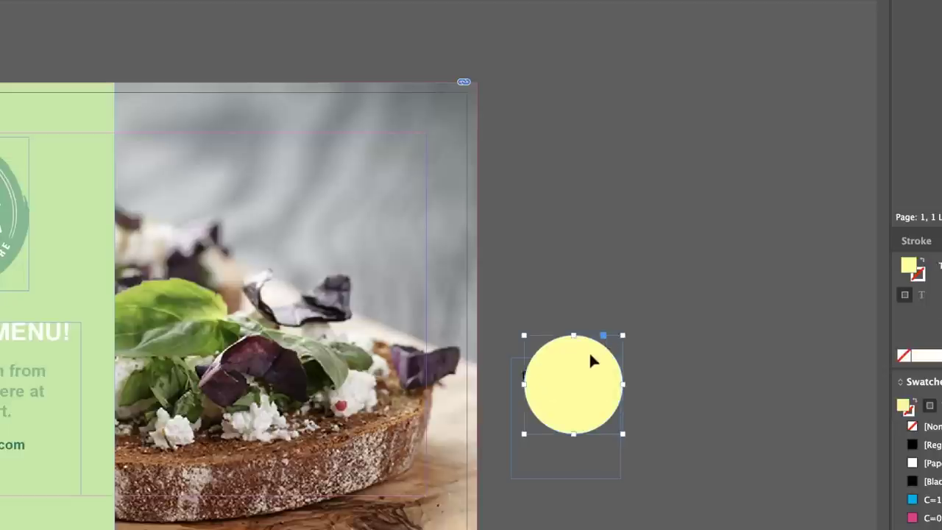
right_click(578, 357)
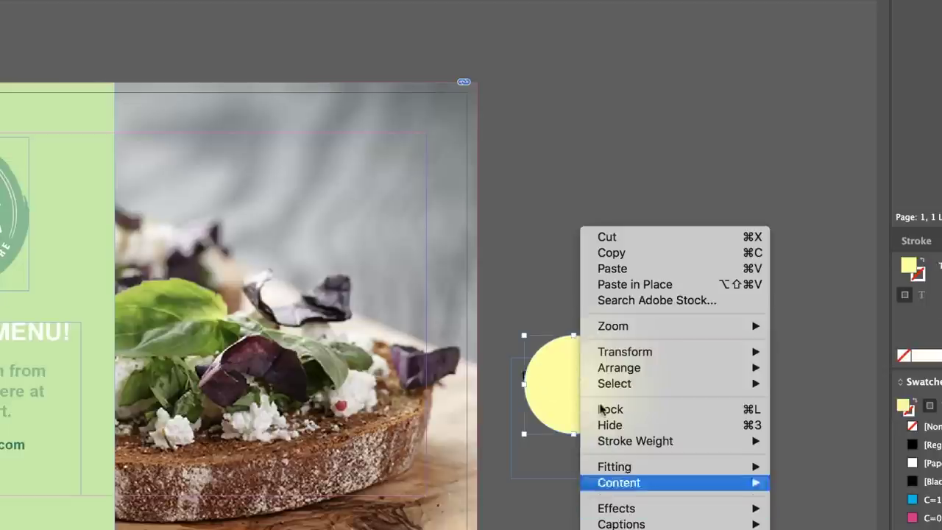
mouse_move(762, 366)
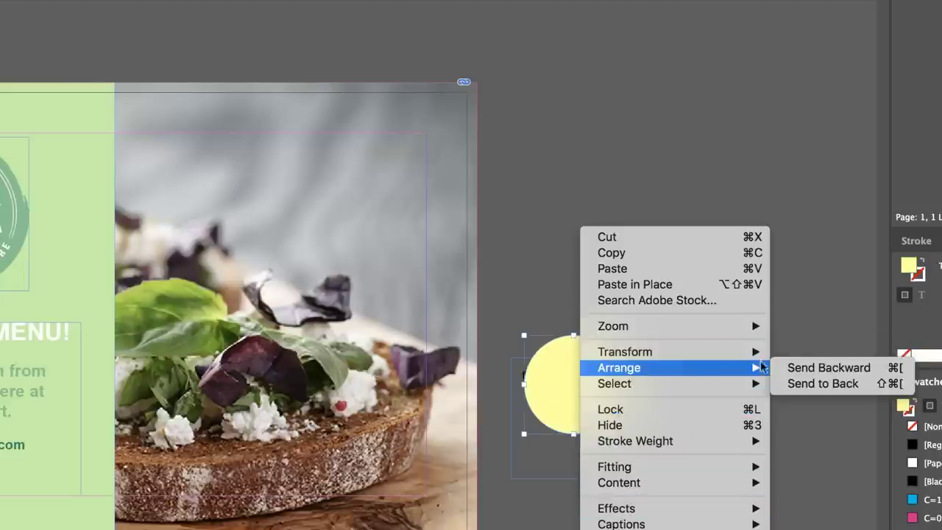
click(829, 367)
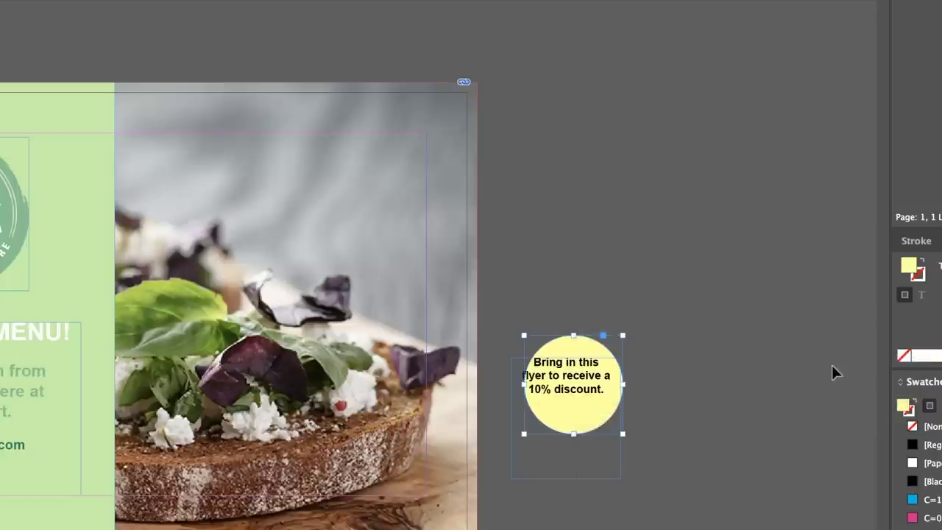
Shift the discount text frame to the right over the circle and narrow it so the message wraps onto four lines.
click(576, 366)
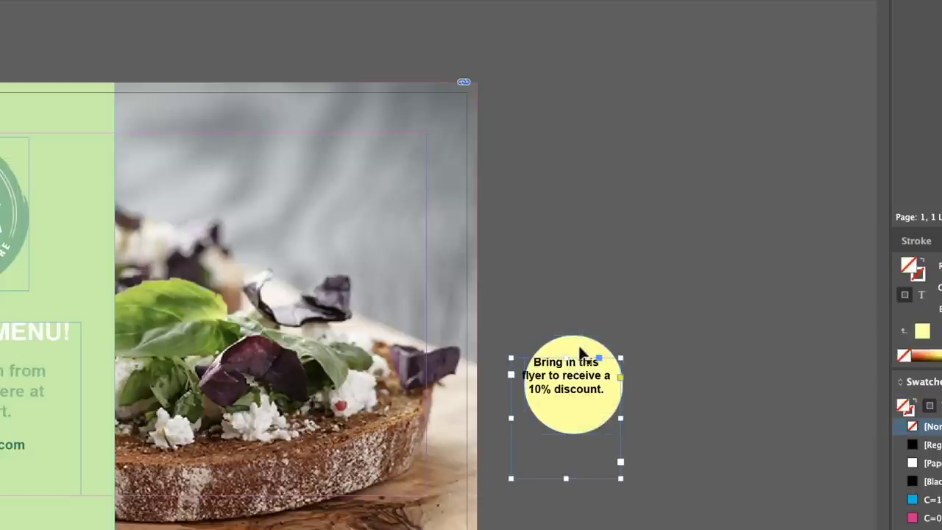
click(578, 350)
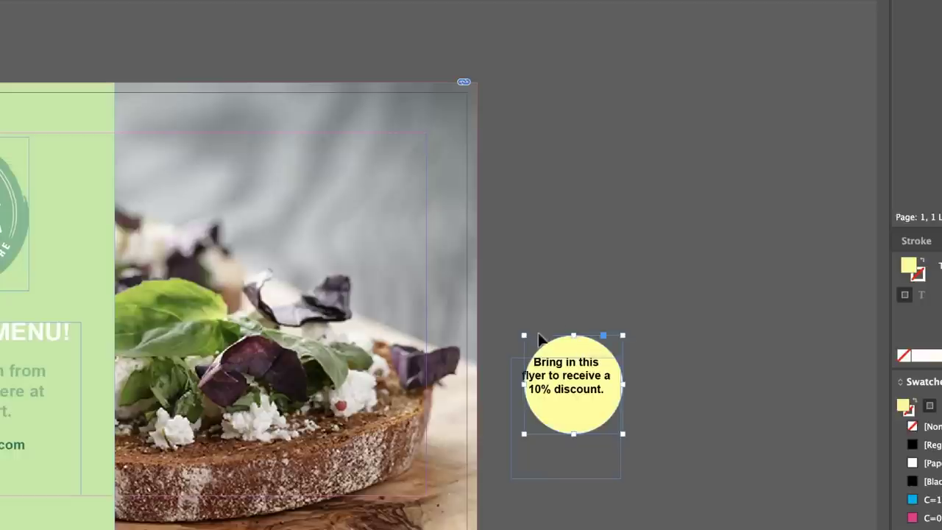
click(579, 393)
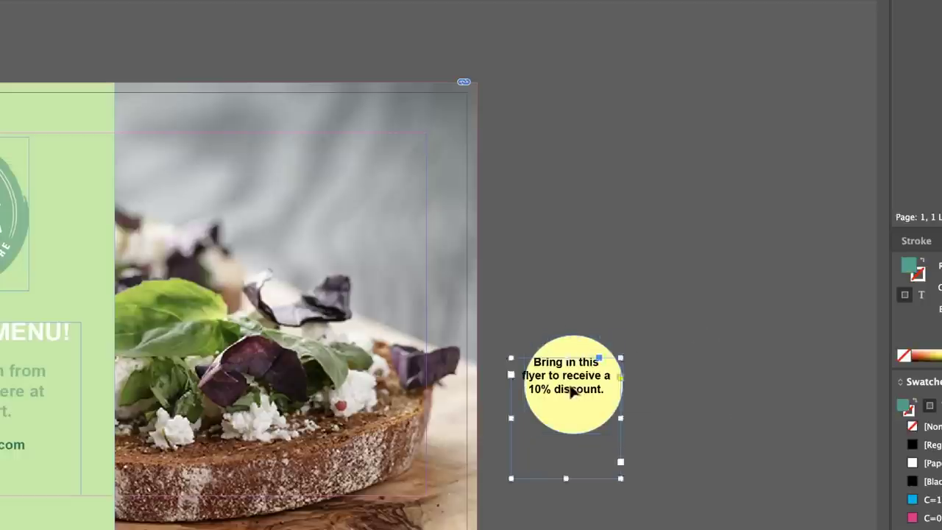
key(shift+Right)
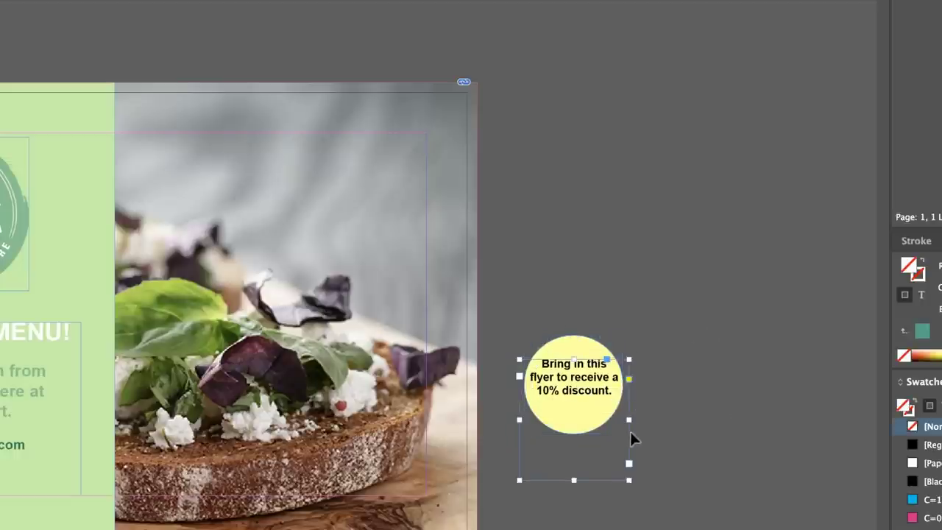
drag(628, 419, 597, 422)
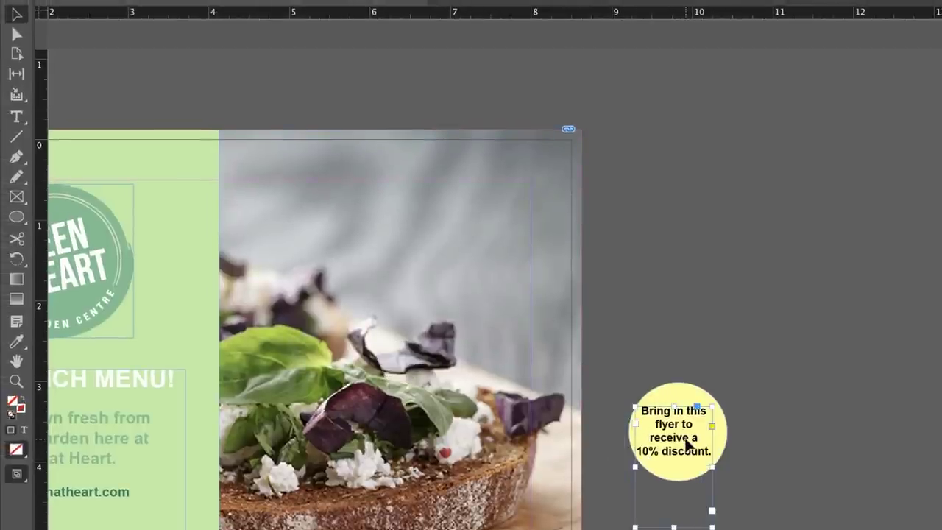
Position the discount text centrally on the circle and fit the frame's height to its text.
drag(685, 440, 689, 440)
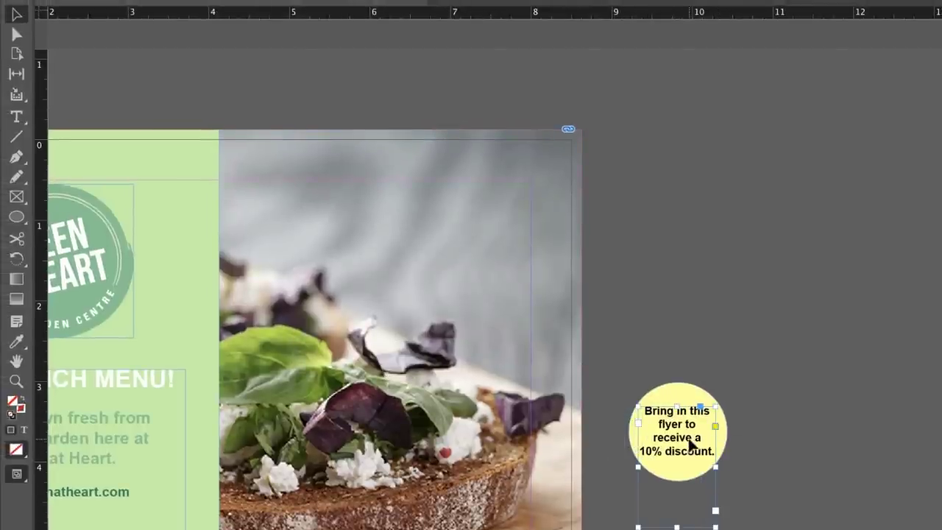
drag(697, 452, 694, 446)
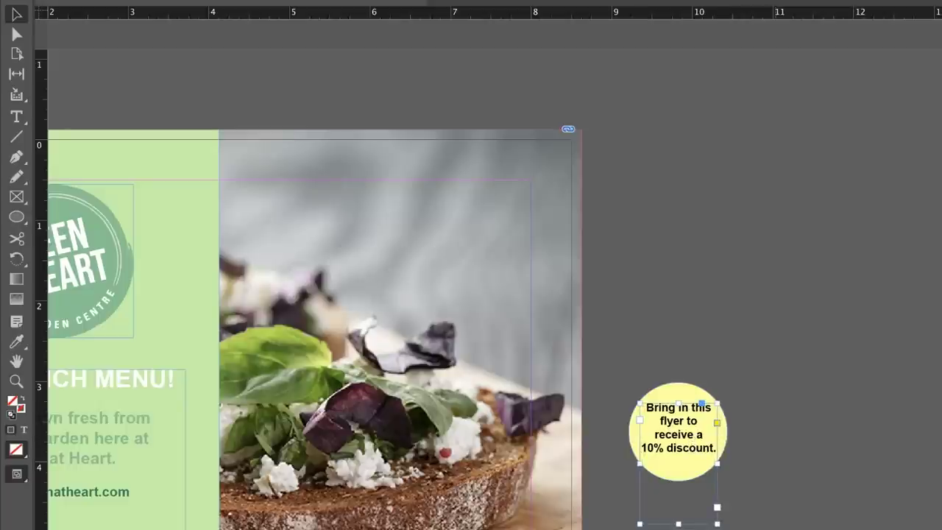
key(Up)
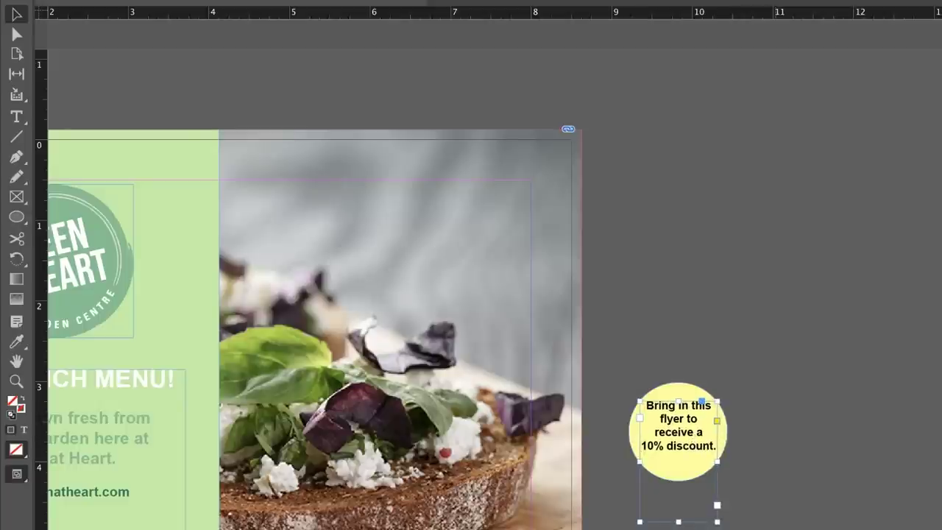
key(Down)
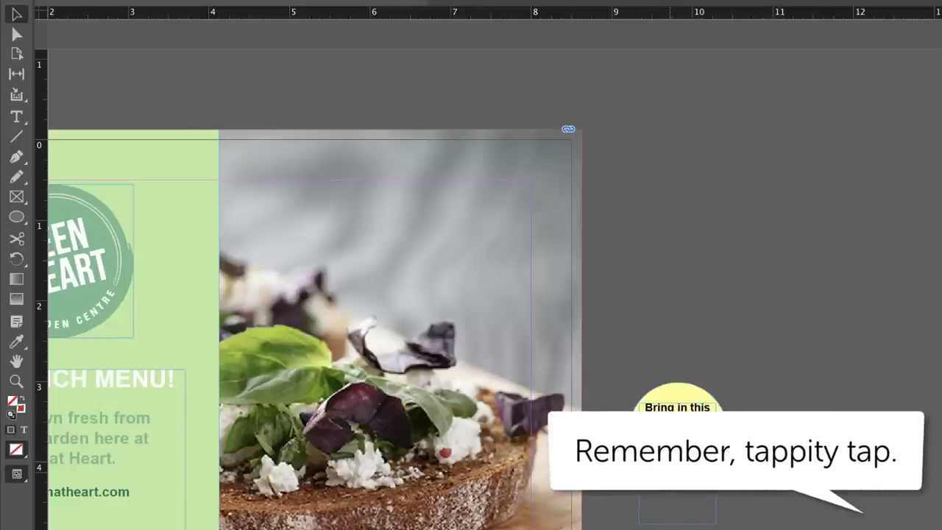
double_click(676, 521)
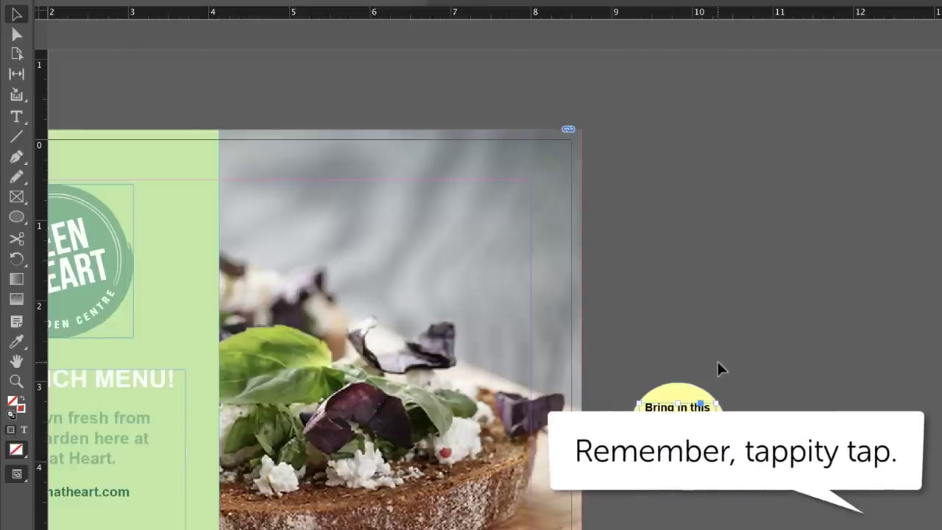
Select the circle and its text frame together and bring up the Align options beside them.
drag(783, 330, 625, 511)
click(759, 318)
drag(776, 335, 622, 484)
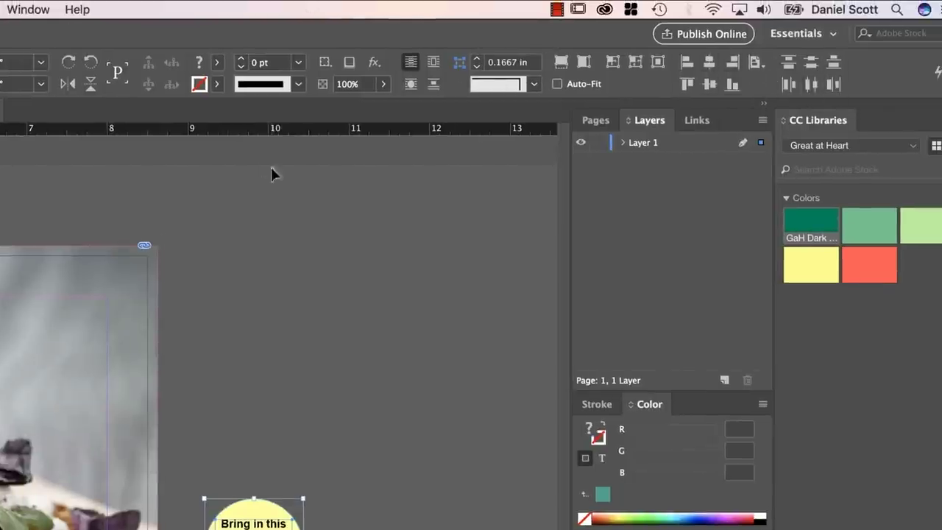
click(41, 8)
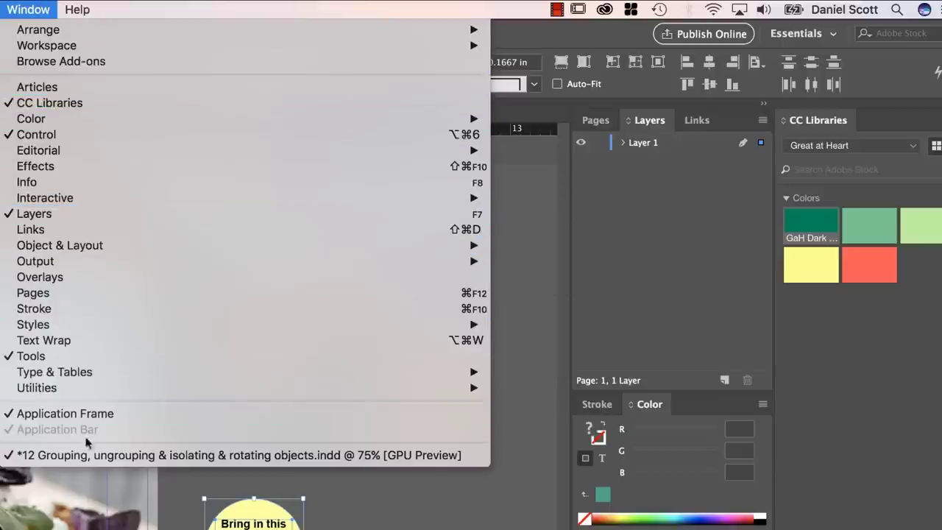
mouse_move(51, 245)
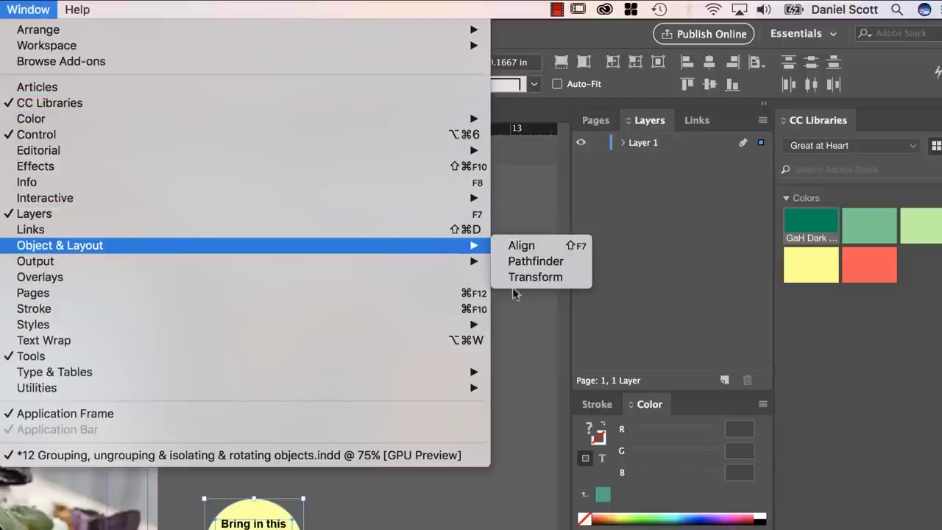
click(524, 247)
drag(224, 294, 440, 227)
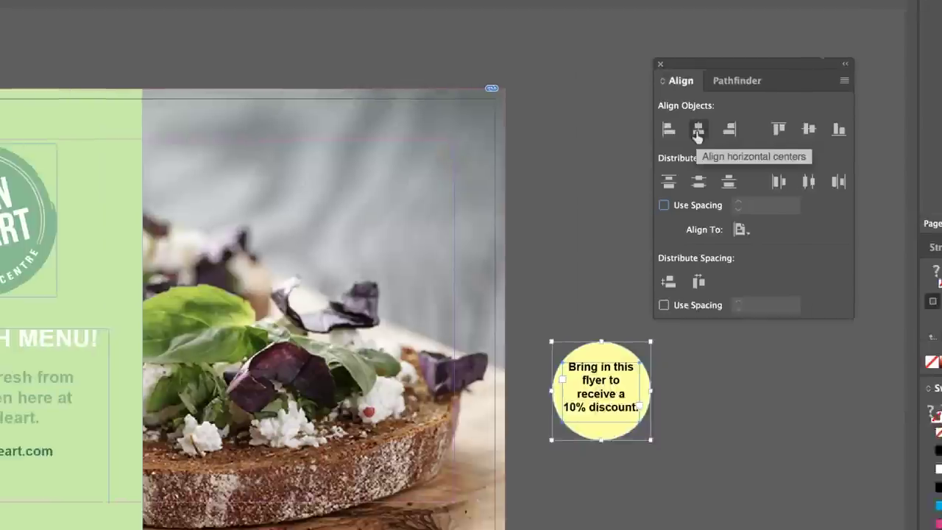
Align the circle and text by their horizontal centers, and set the alignment reference to Align to Selection.
click(351, 287)
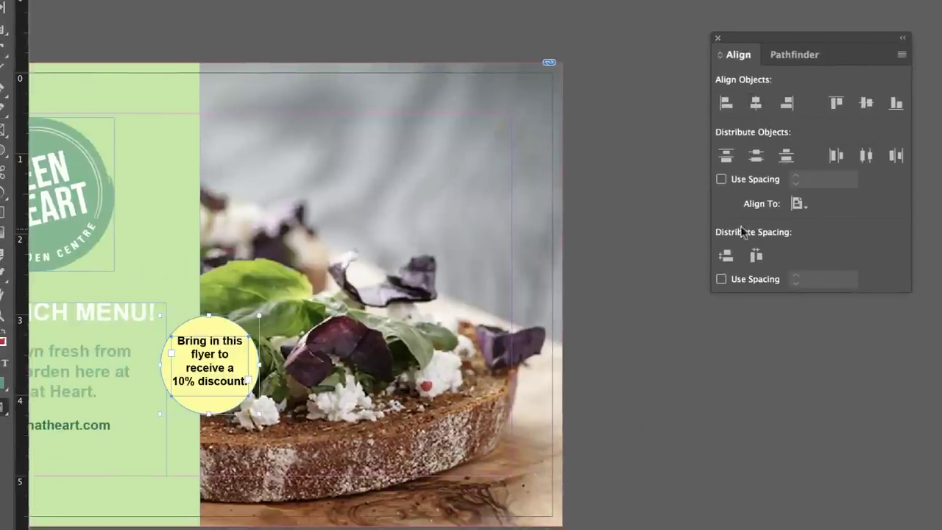
click(799, 204)
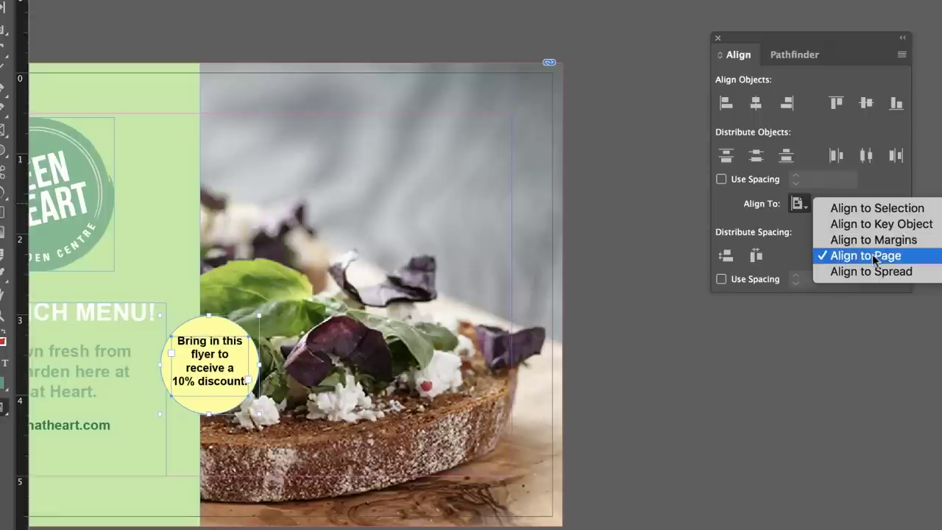
click(859, 208)
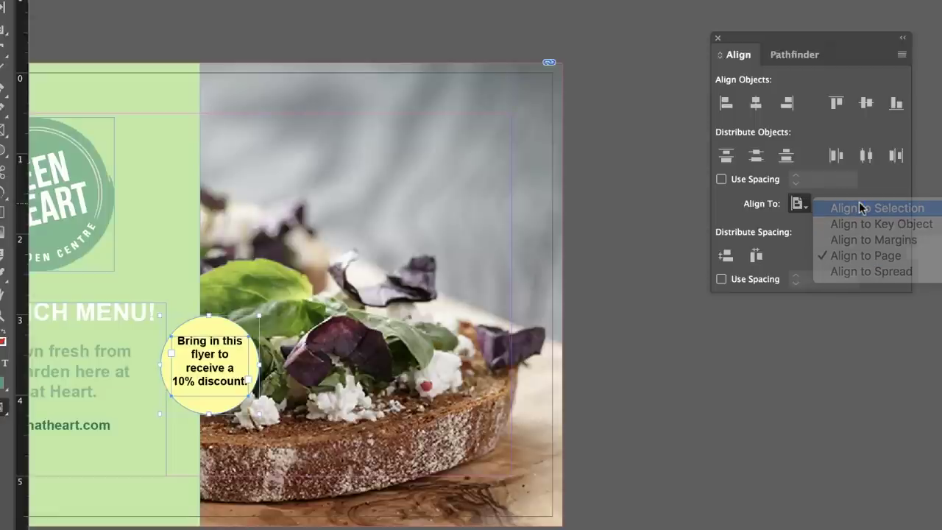
Align the yellow circle and its discount text by their vertical centers and dismiss the Align options.
click(866, 103)
click(867, 103)
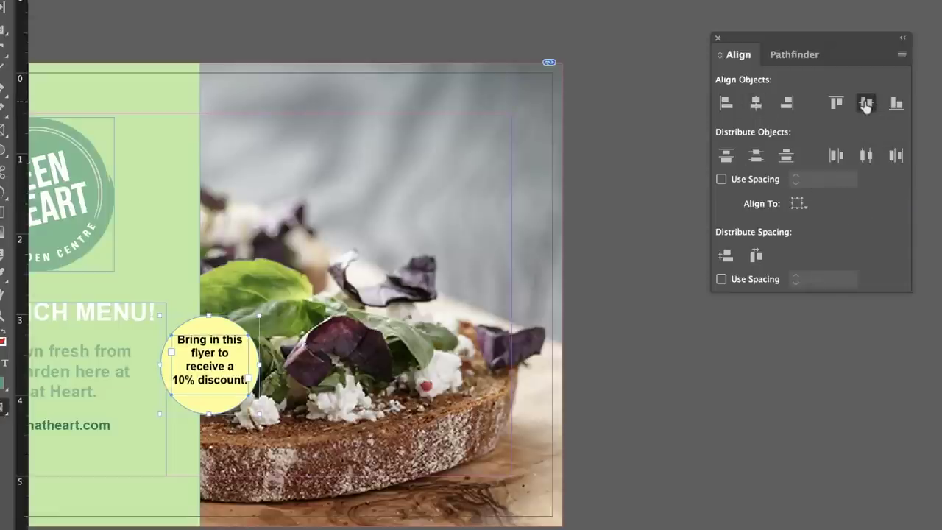
click(718, 37)
Move the circle and its text off the page onto the pasteboard, select both and group them.
drag(207, 376, 743, 283)
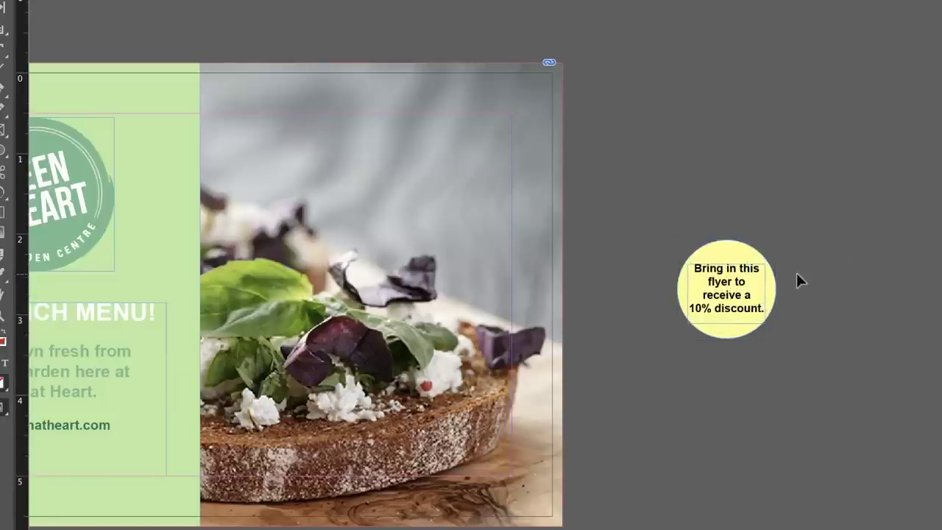
drag(815, 217, 630, 367)
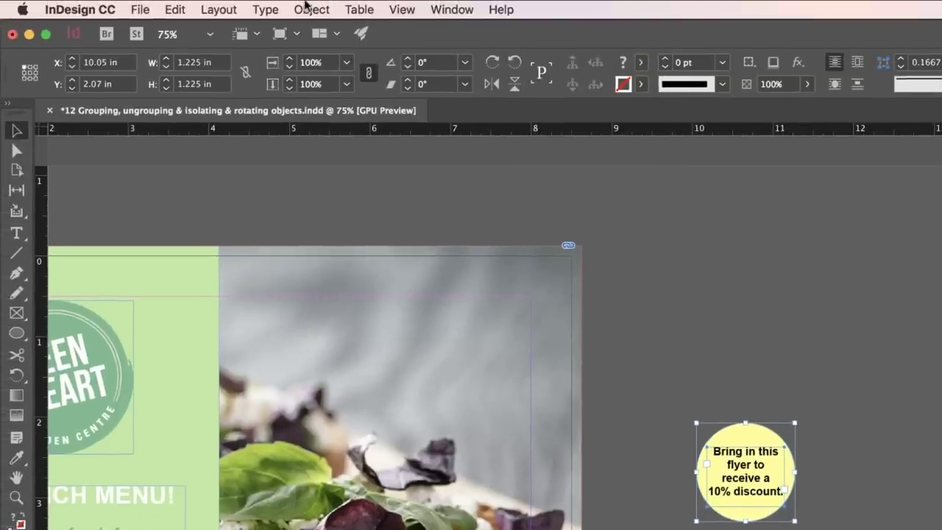
click(307, 9)
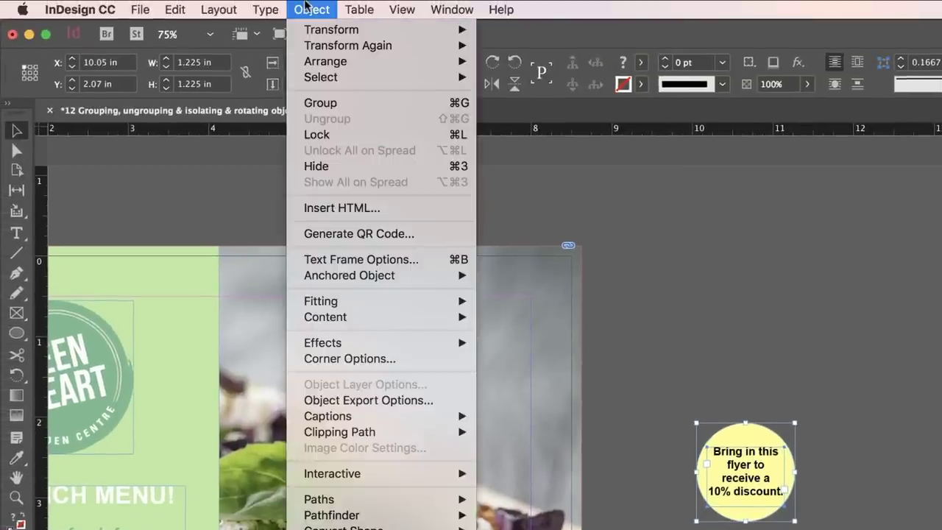
click(320, 106)
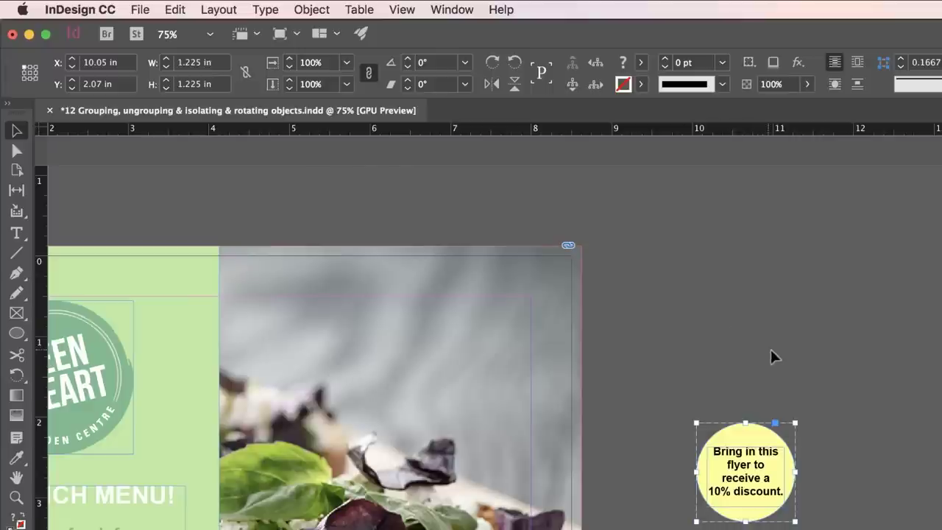
Place the grouped badge over the lower-right corner of the food photo and rotate it slightly clockwise.
drag(749, 457, 700, 377)
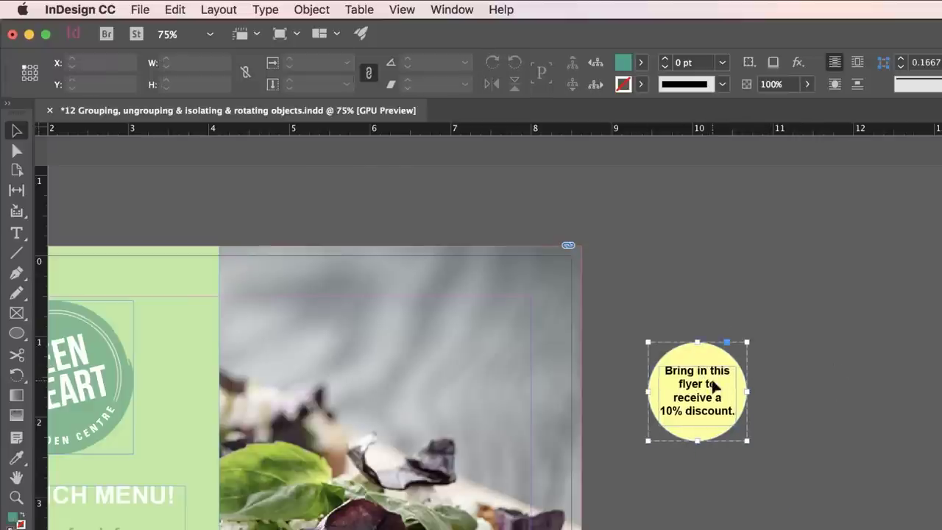
click(309, 9)
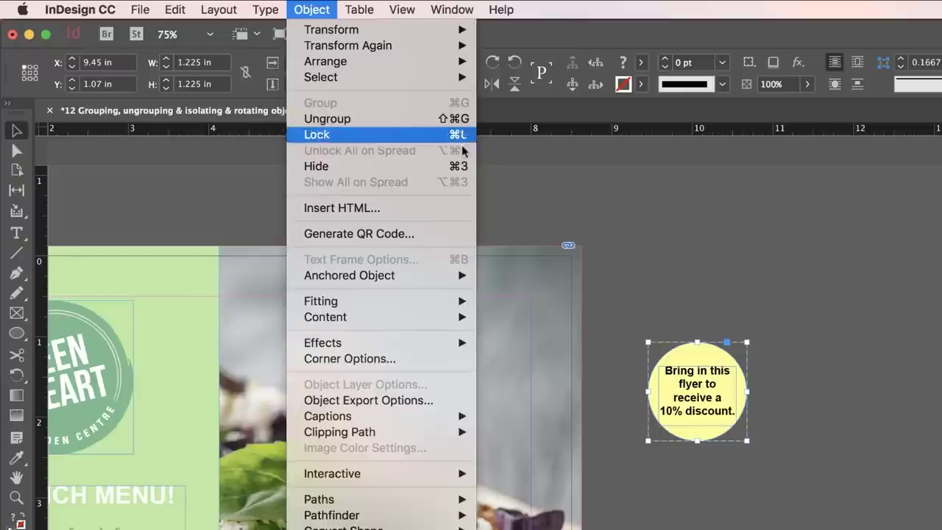
click(774, 265)
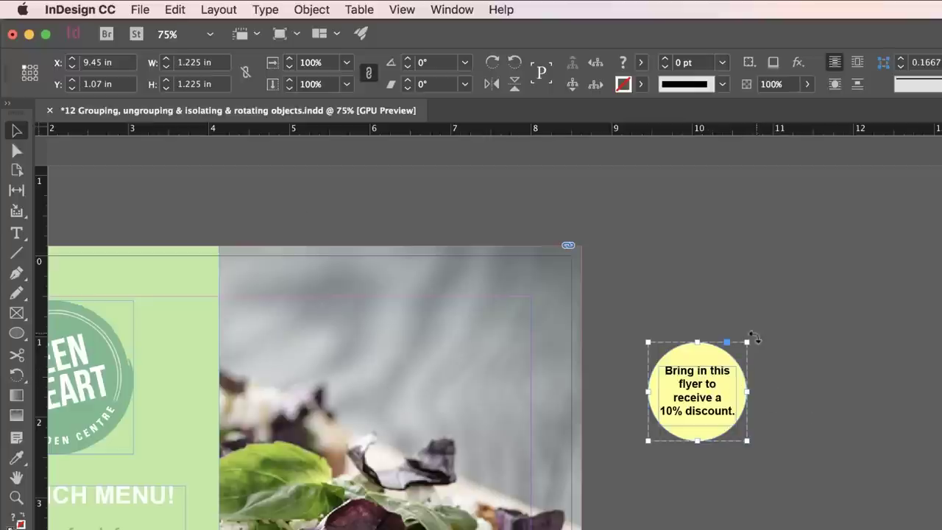
drag(752, 337, 530, 529)
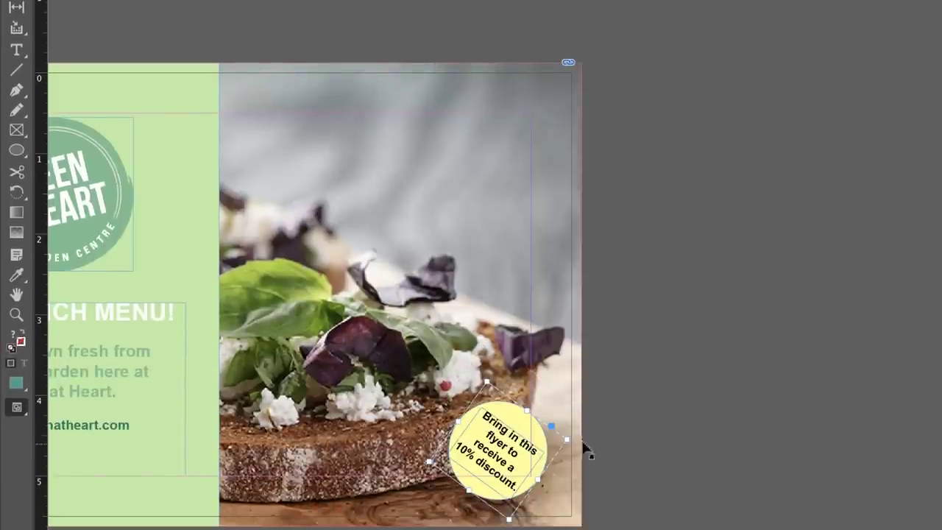
drag(567, 435, 521, 424)
click(722, 425)
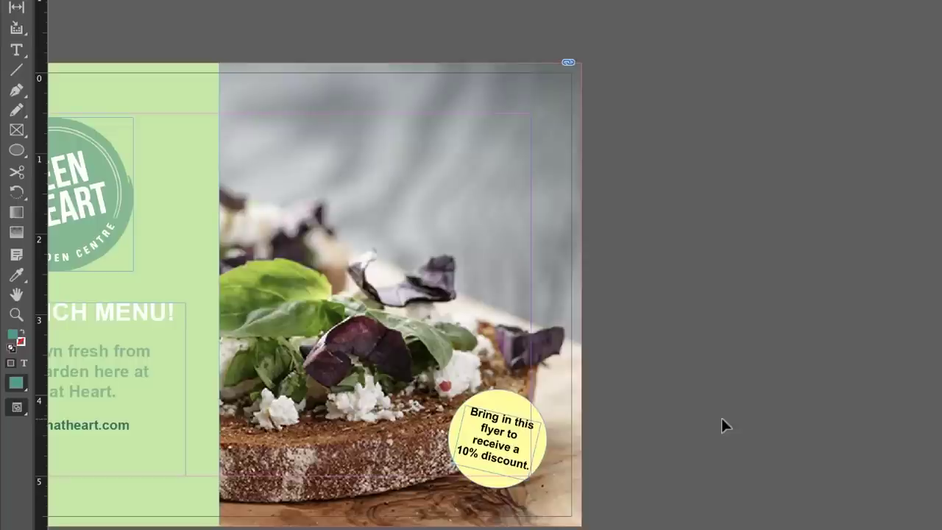
drag(522, 466, 516, 466)
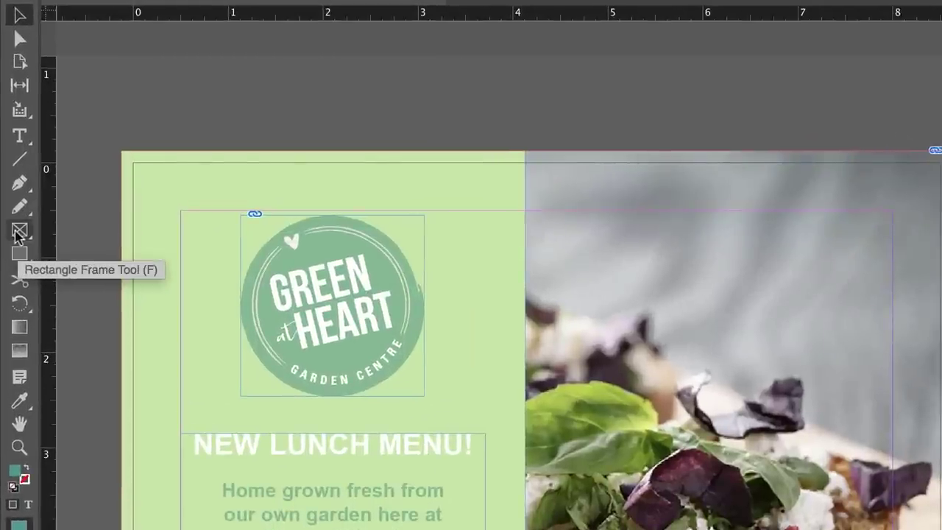
Draw a rectangle over the whole page from corner to corner, 8.5 in wide by 5.5 in high.
click(19, 253)
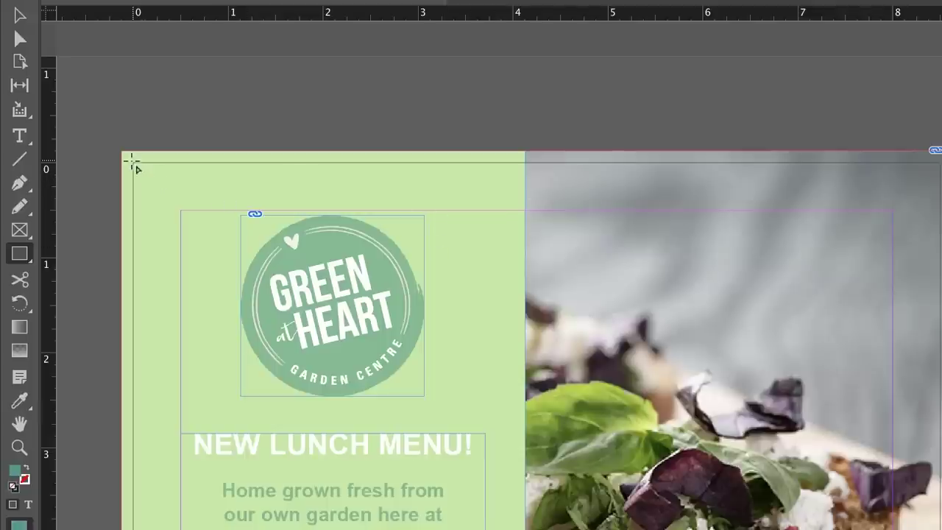
drag(133, 159, 619, 488)
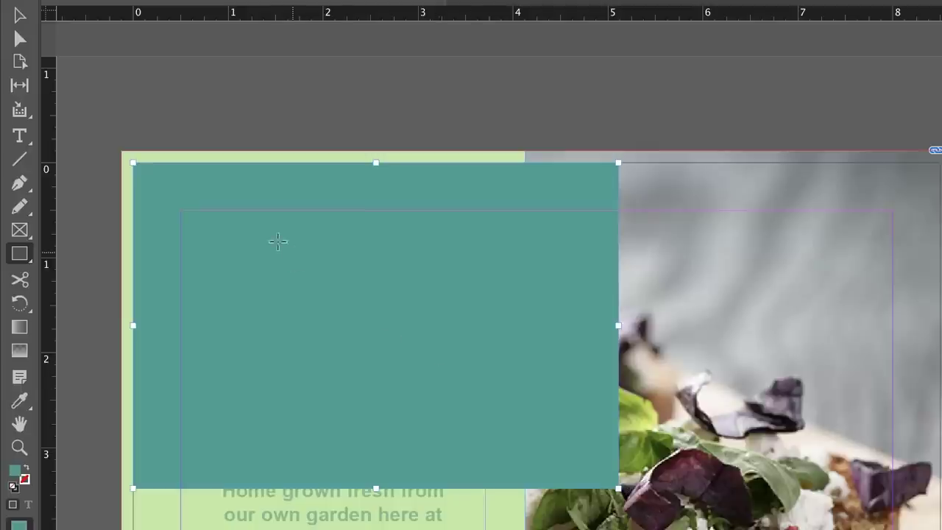
key(ctrl+z)
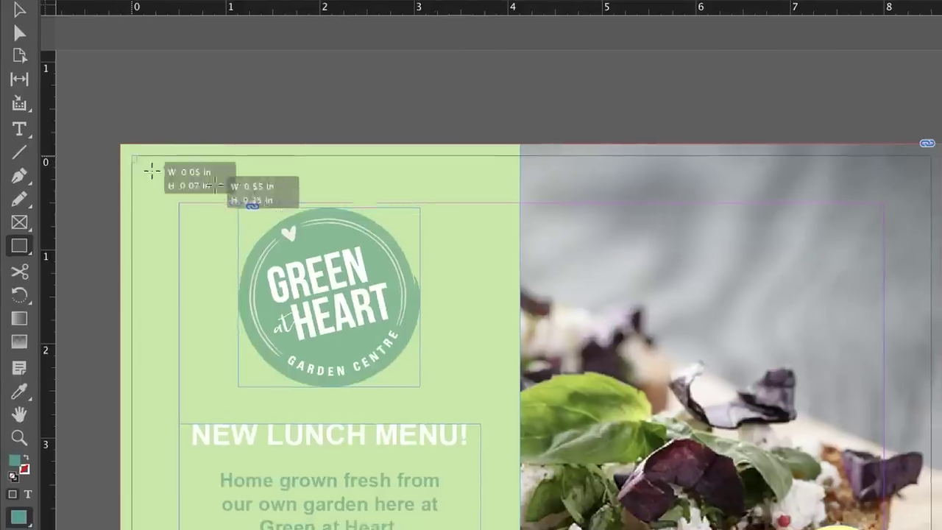
drag(109, 37, 780, 471)
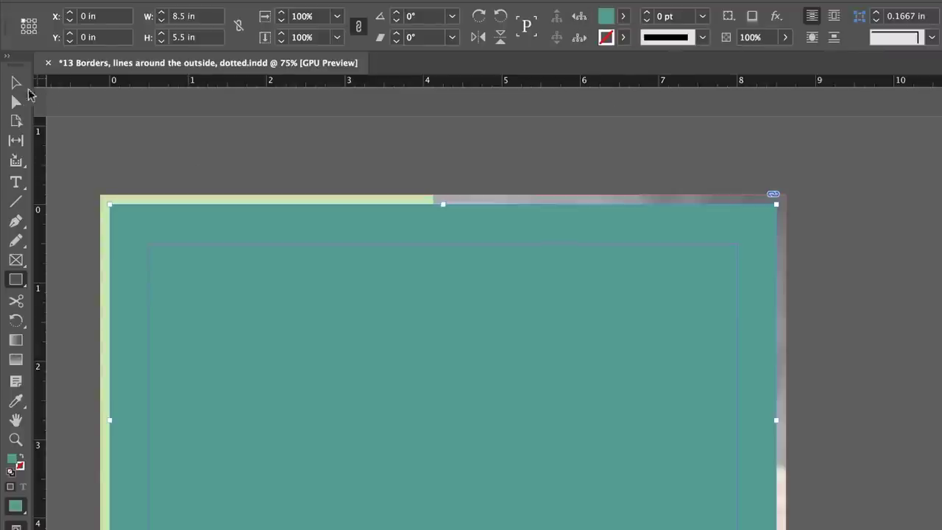
click(16, 83)
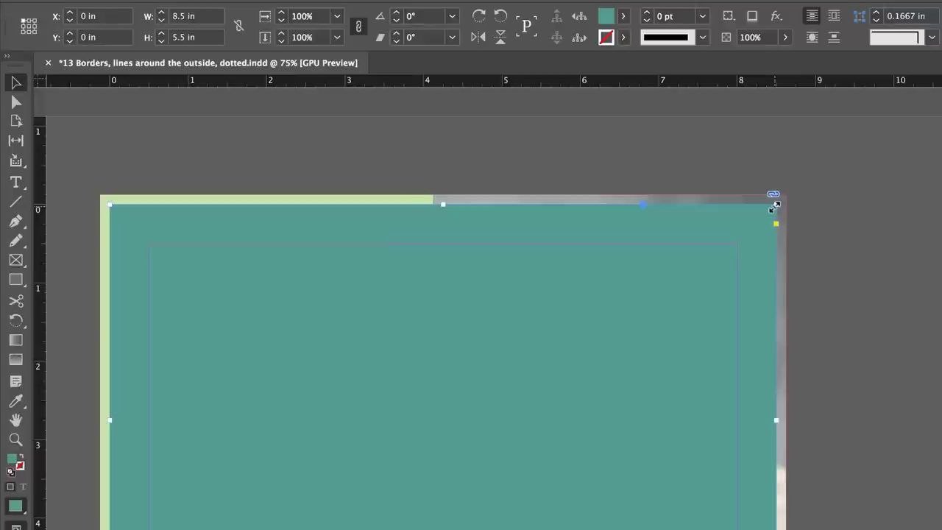
Try insetting the rectangle from the page edges by freehand resizing and moving, and undo back to the full-page size.
drag(776, 206, 746, 232)
drag(661, 248, 681, 245)
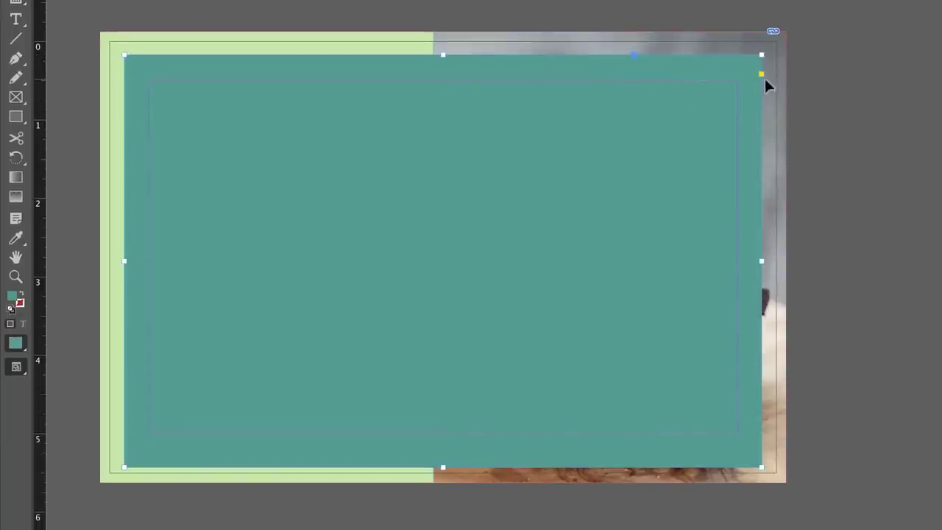
drag(361, 95, 363, 86)
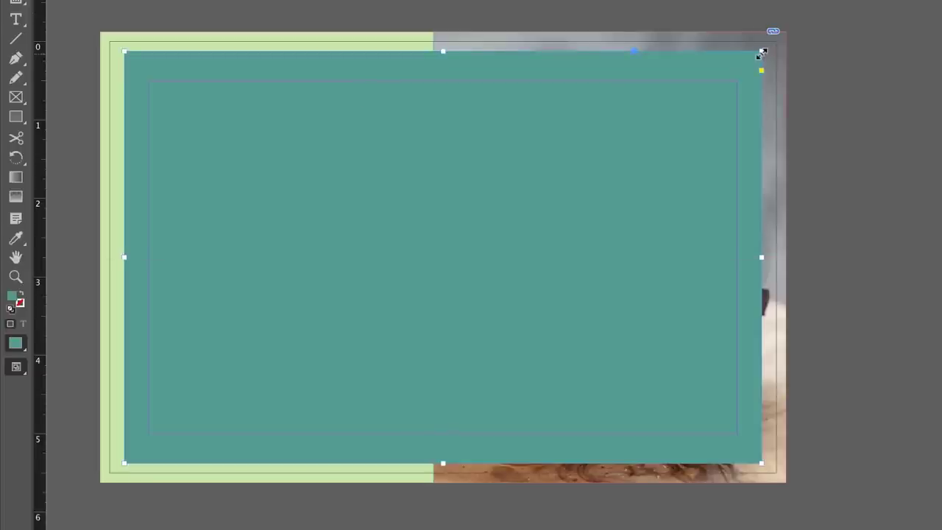
drag(762, 53, 714, 83)
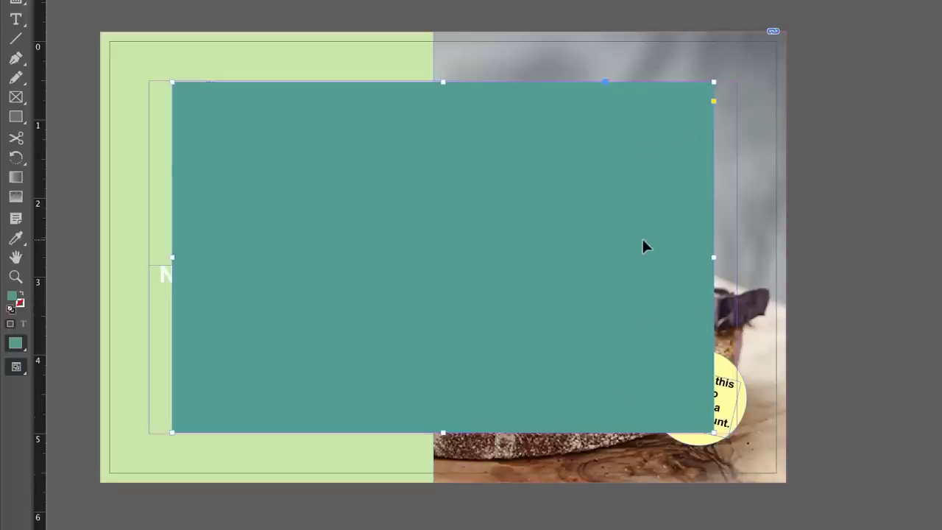
key(Delete)
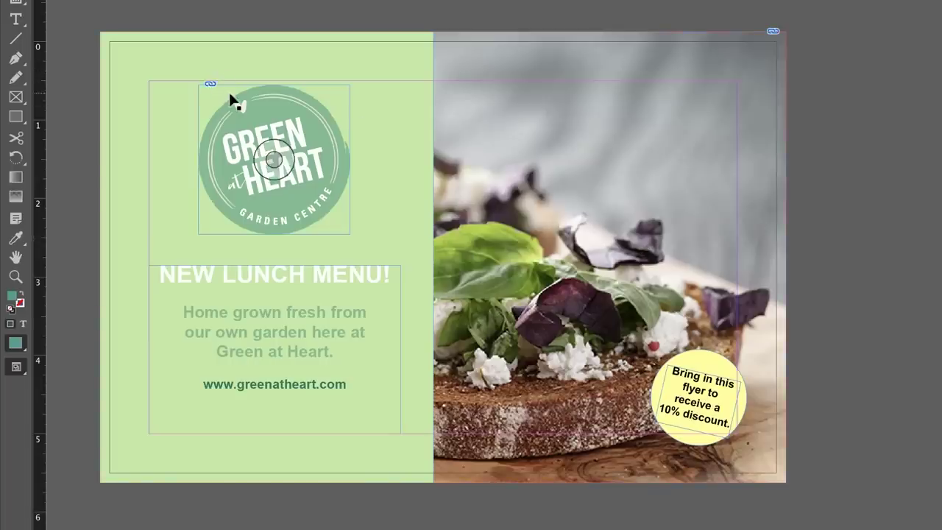
key(ctrl+z)
key(ctrl+z)
key(ctrl+z)
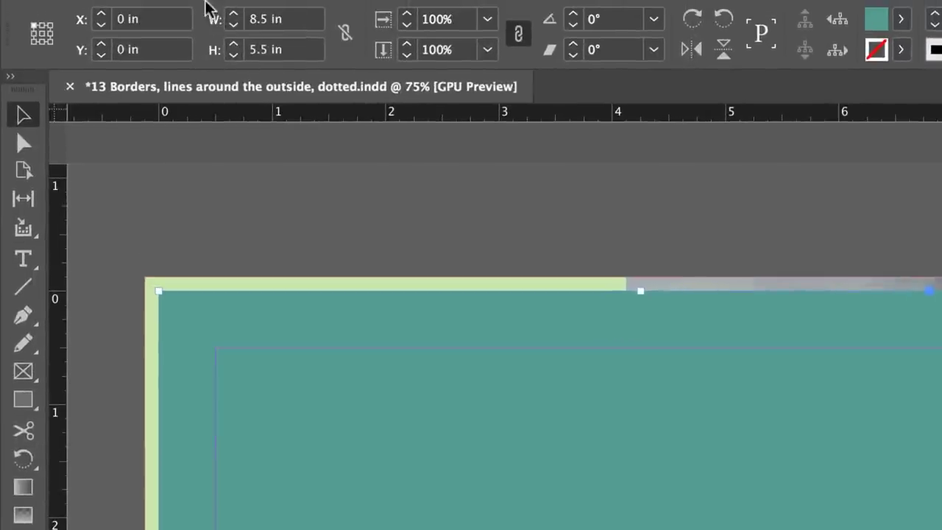
Reduce the rectangle's width by .5 in by subtracting it from the existing value, giving 8 in.
click(318, 20)
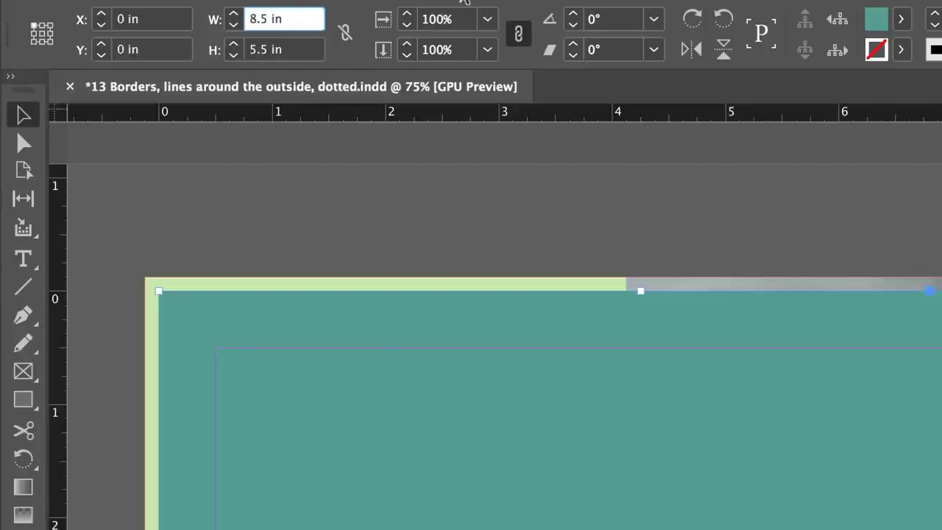
click(465, 23)
click(296, 20)
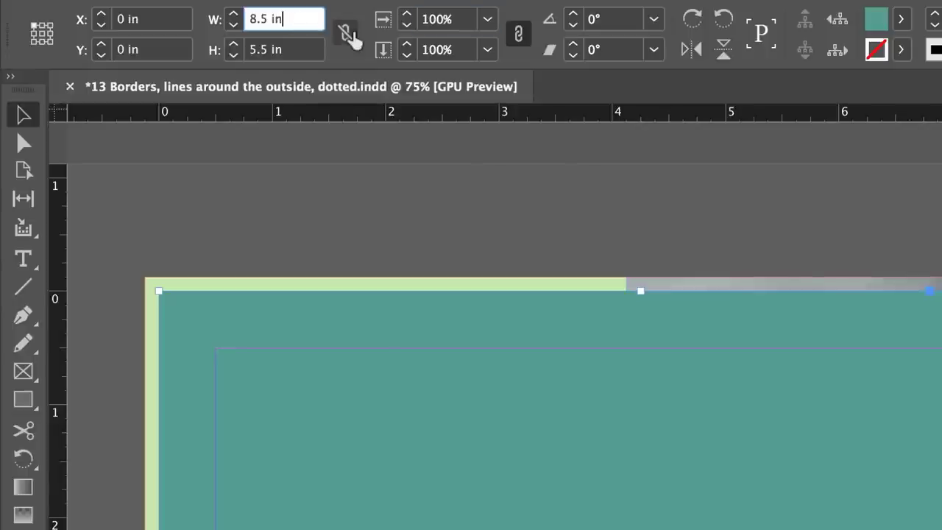
text(-.5)
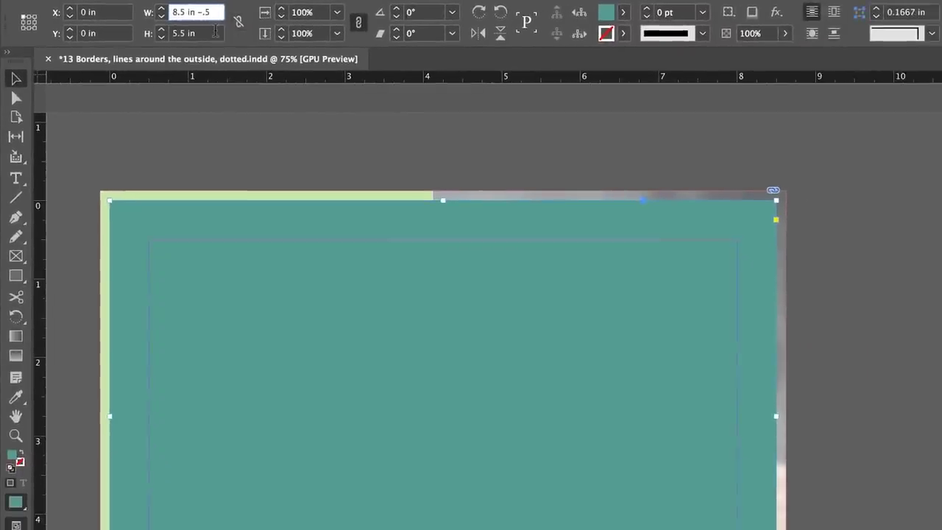
click(221, 35)
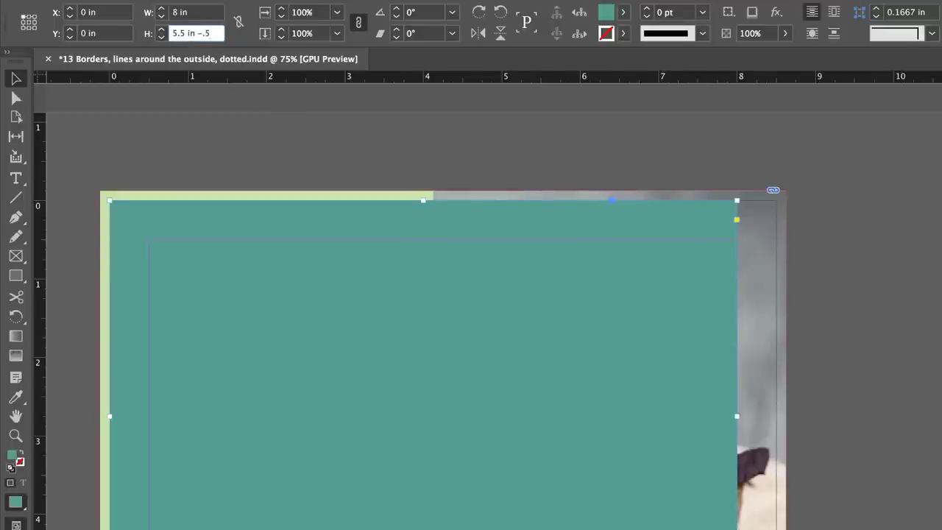
Try multiplying the rectangle's height by 2 within its size value, and undo the change.
text(*)
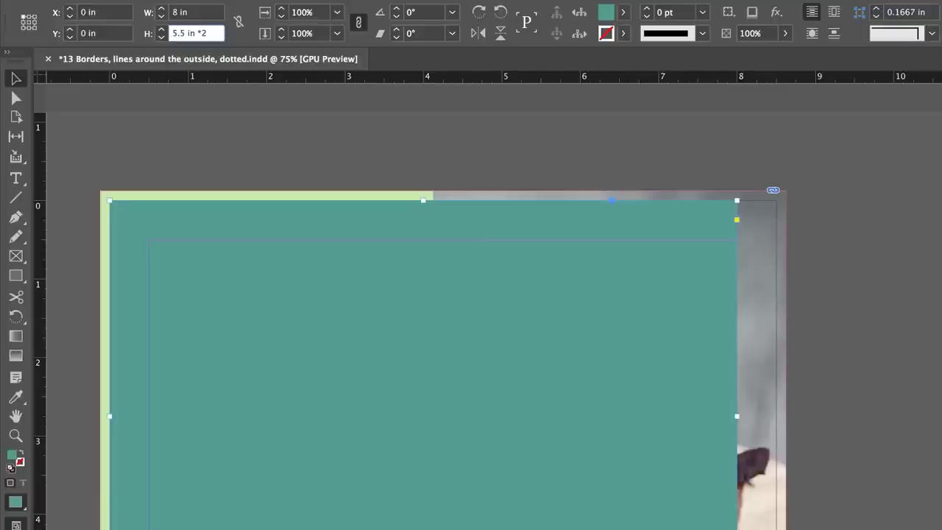
key(Return)
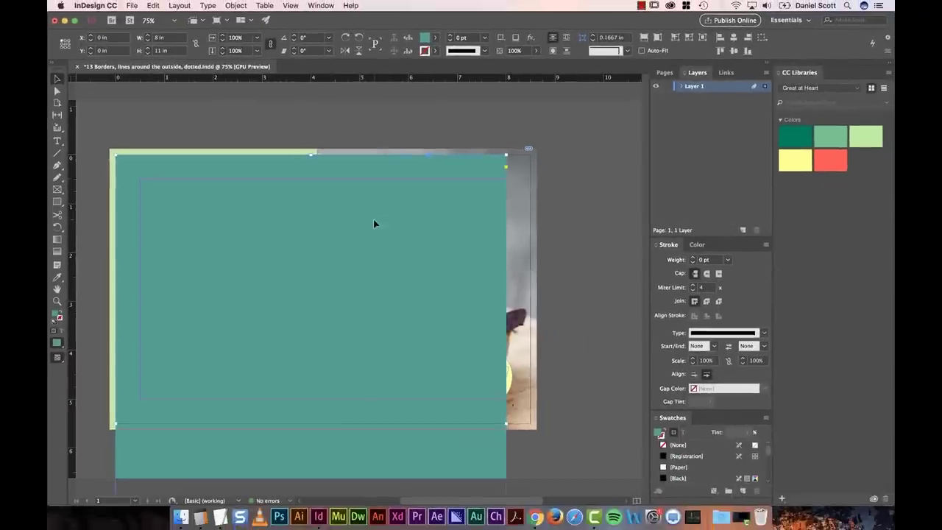
key(super+z)
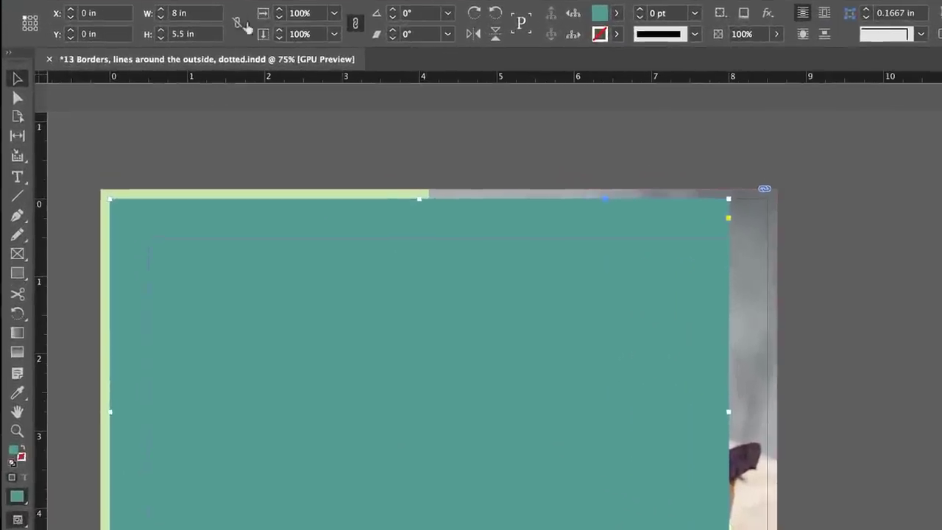
Reduce the rectangle's height by .5 in by subtracting it from the existing value, giving 5 in.
click(170, 49)
text(-.5)
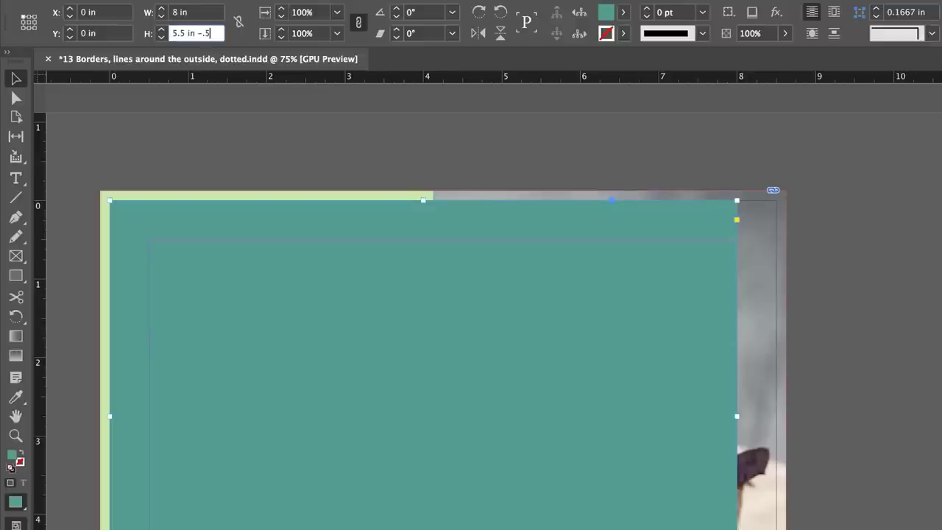
key(Return)
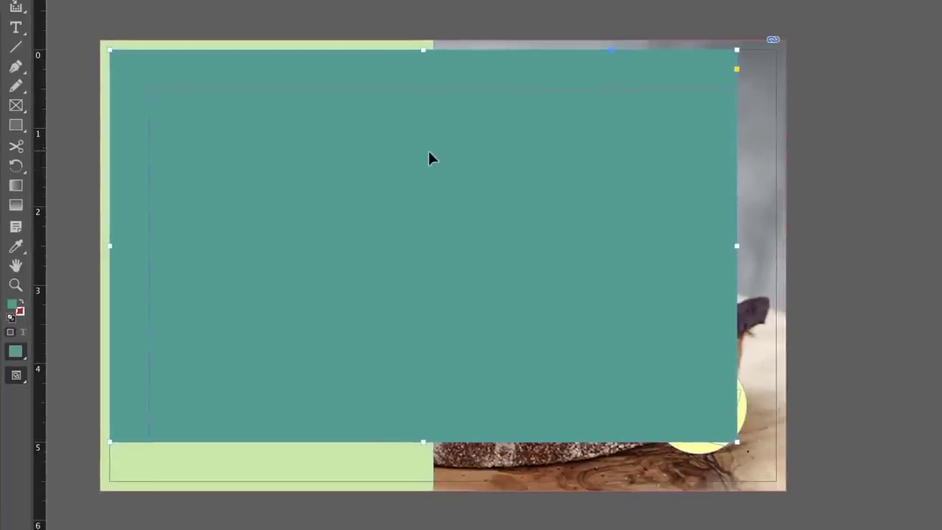
Move the rectangle to the center of the page so its inset is even on all sides.
drag(218, 303, 233, 320)
drag(442, 166, 450, 175)
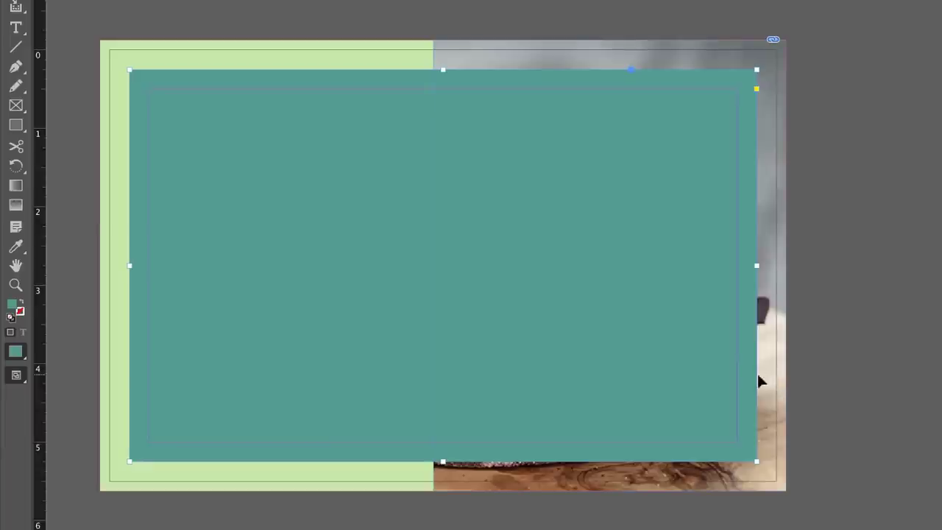
click(912, 242)
Select the centered rectangle and set its fill to [None].
click(555, 202)
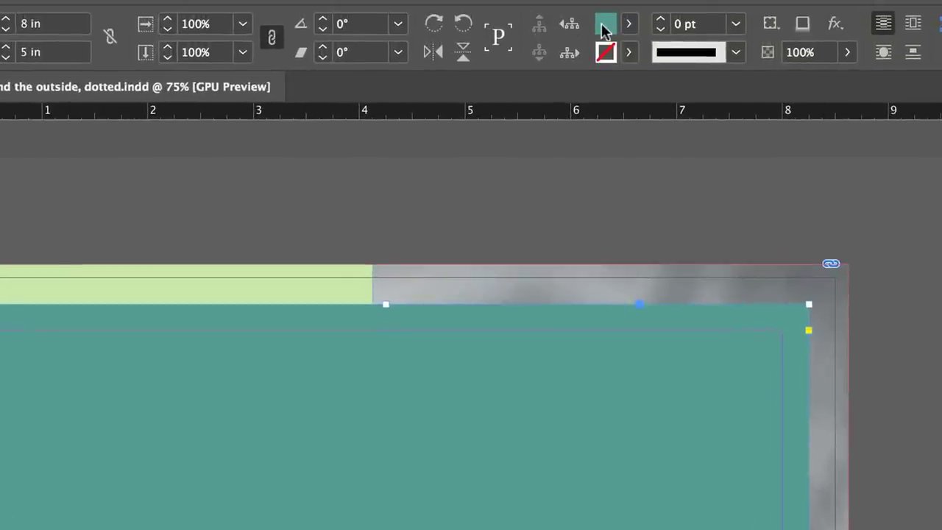
click(629, 23)
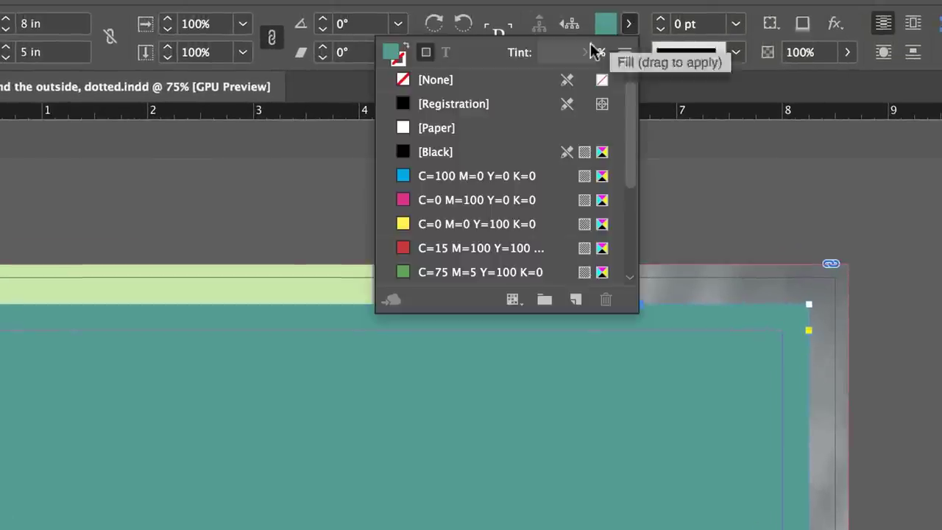
click(431, 81)
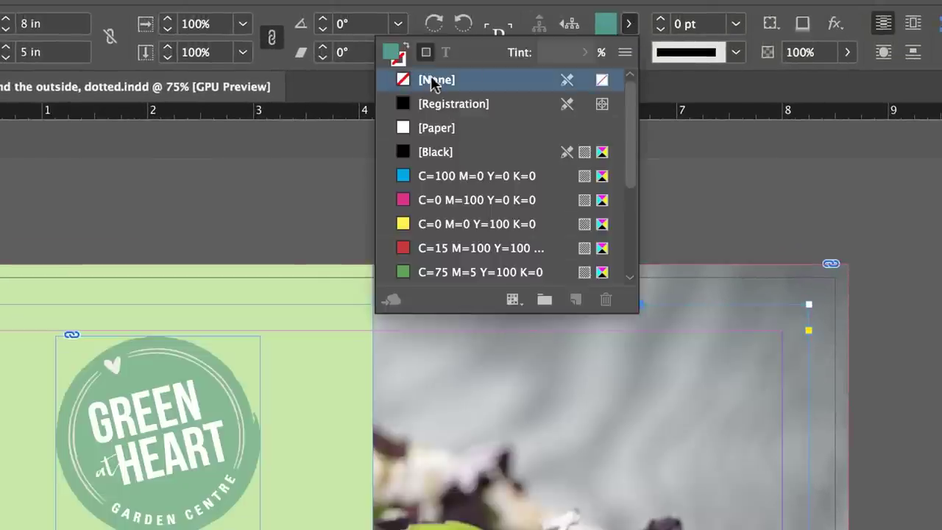
click(629, 24)
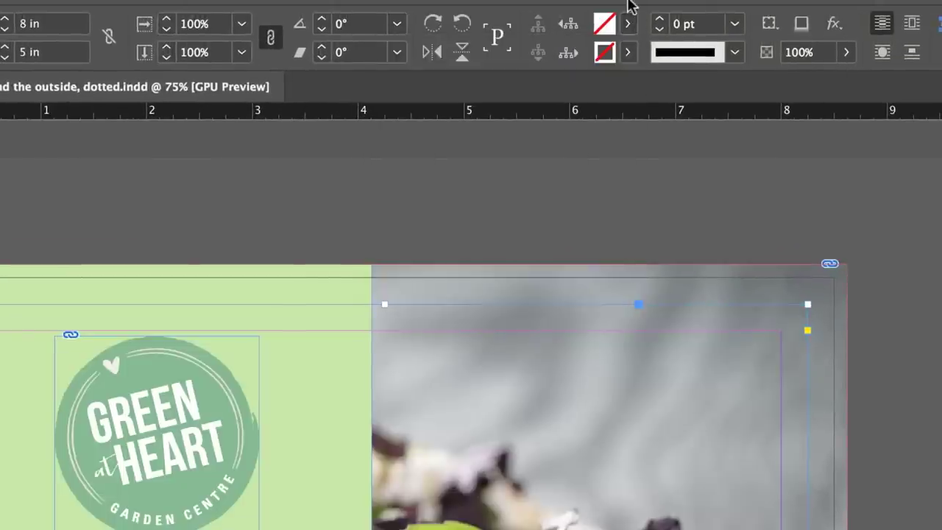
Give the rectangle a [Paper] stroke with a weight of 4 pt.
click(625, 53)
click(434, 156)
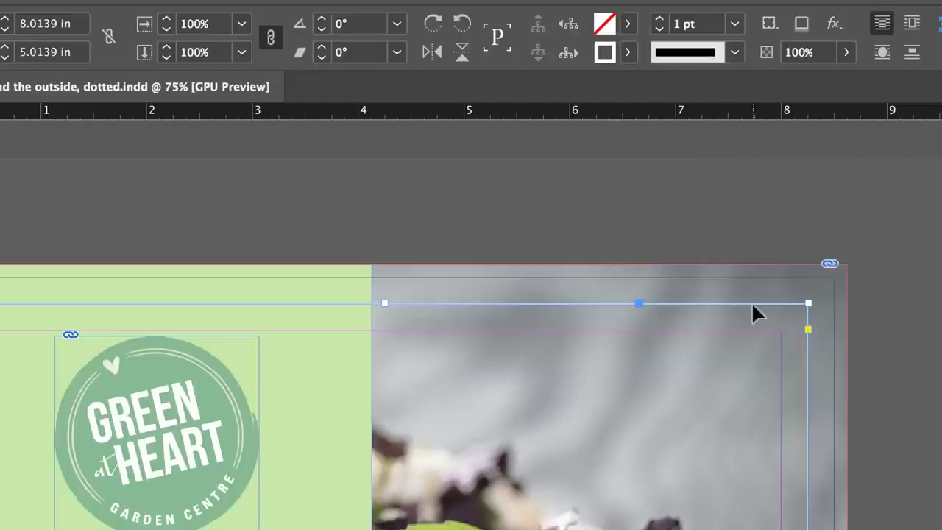
click(660, 25)
click(660, 24)
click(661, 24)
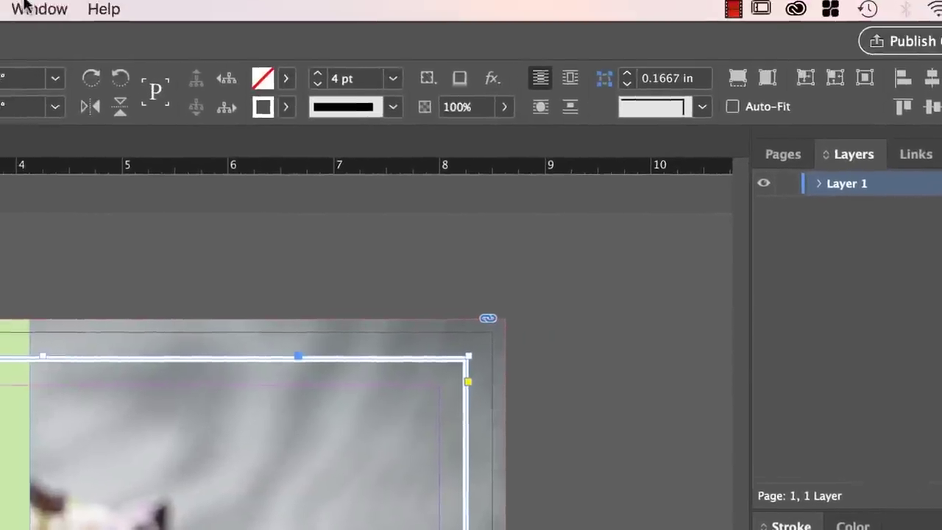
Bring up the stroke settings and toggle their extra options off and back on.
click(27, 9)
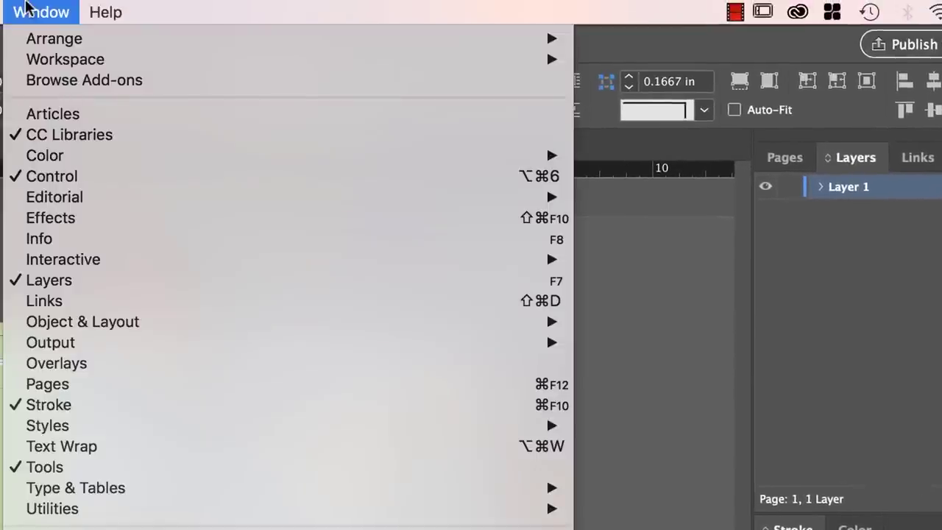
click(93, 408)
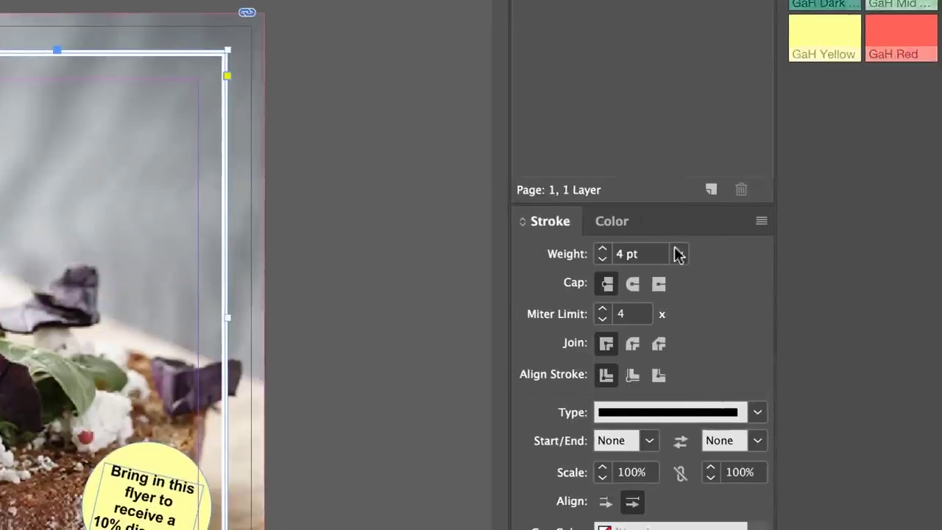
click(827, 304)
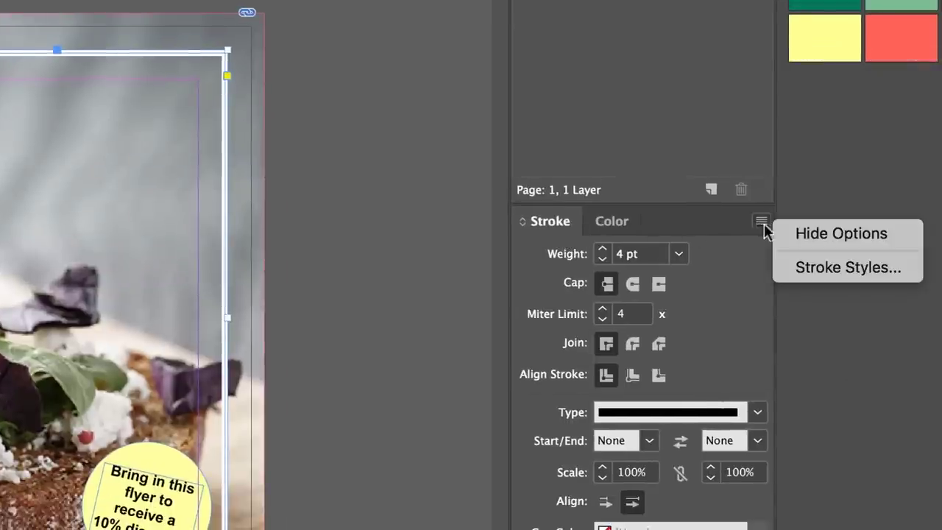
click(803, 234)
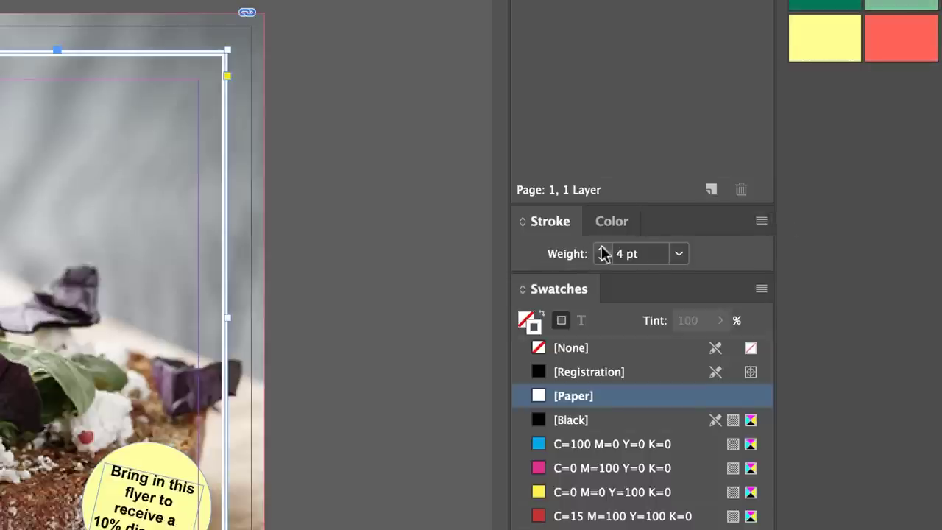
click(761, 221)
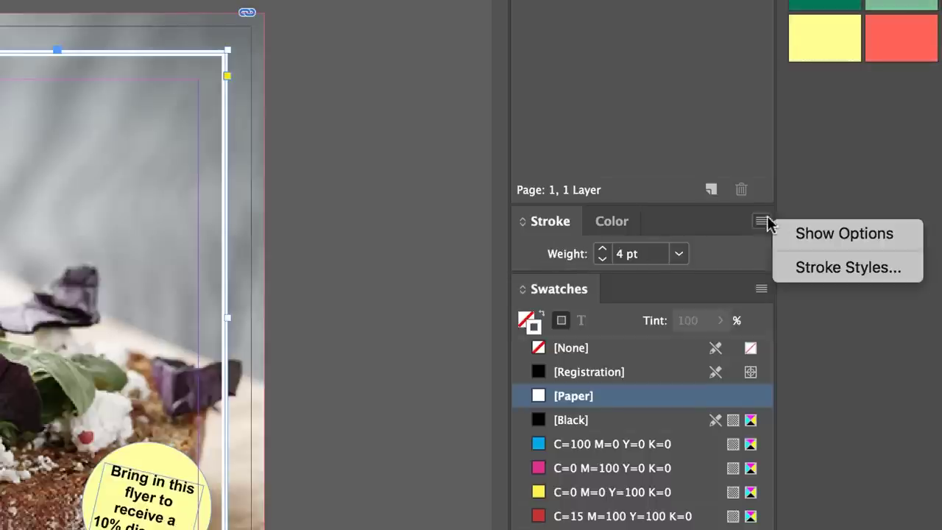
click(817, 235)
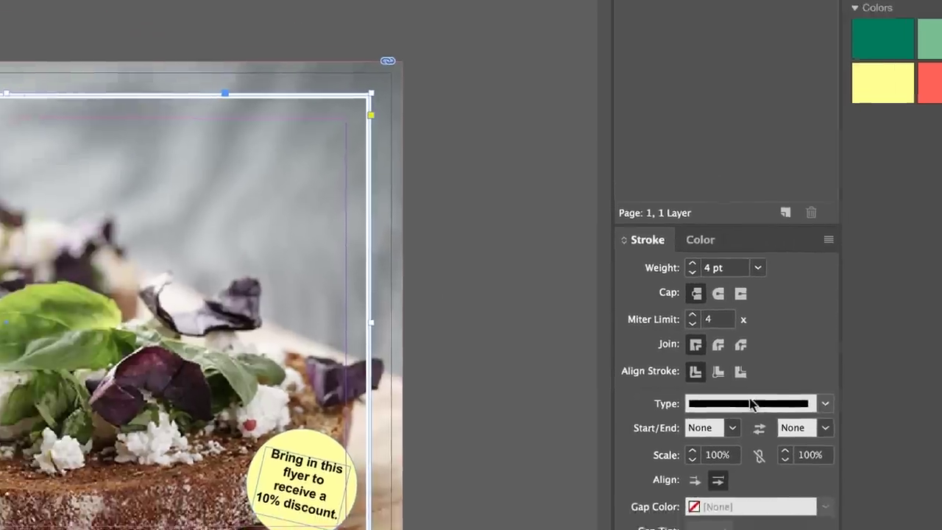
Try the Dotted, Dashed, Wavy and Right Slant Hash stroke types on the border rectangle.
click(751, 403)
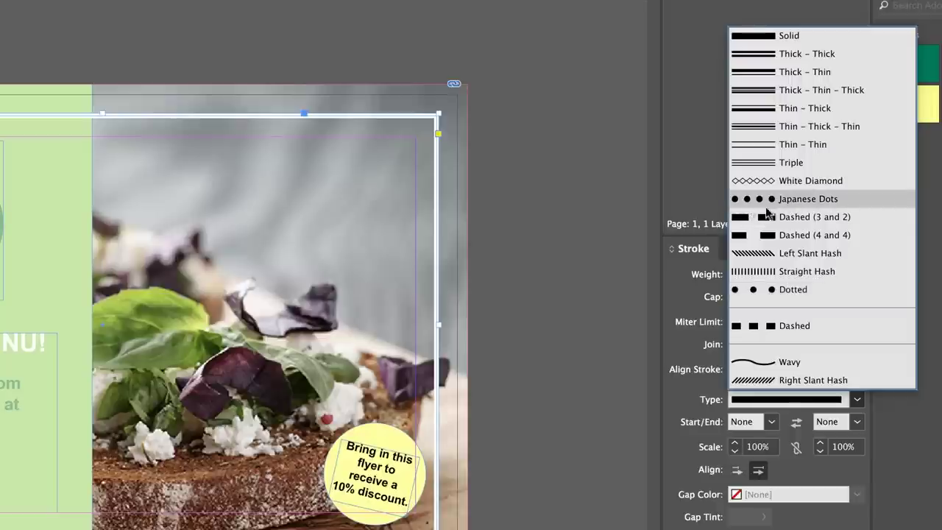
click(794, 290)
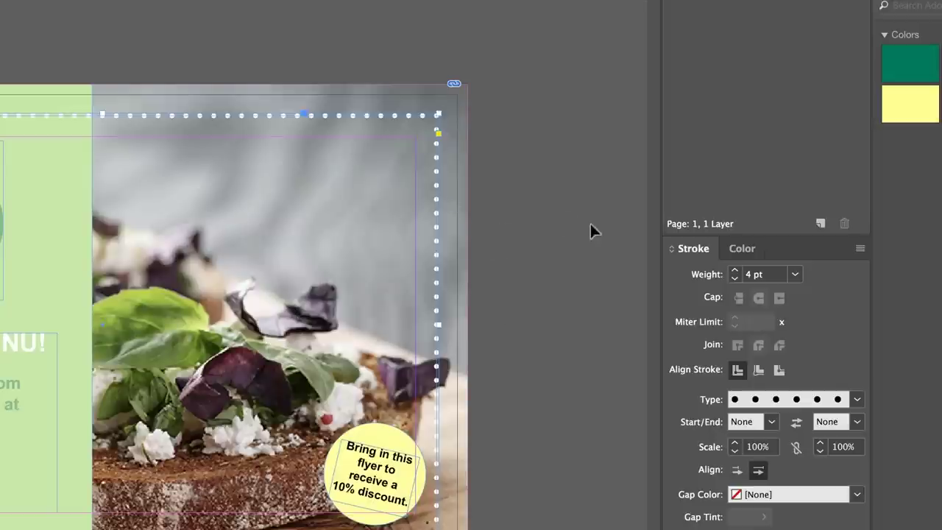
click(857, 399)
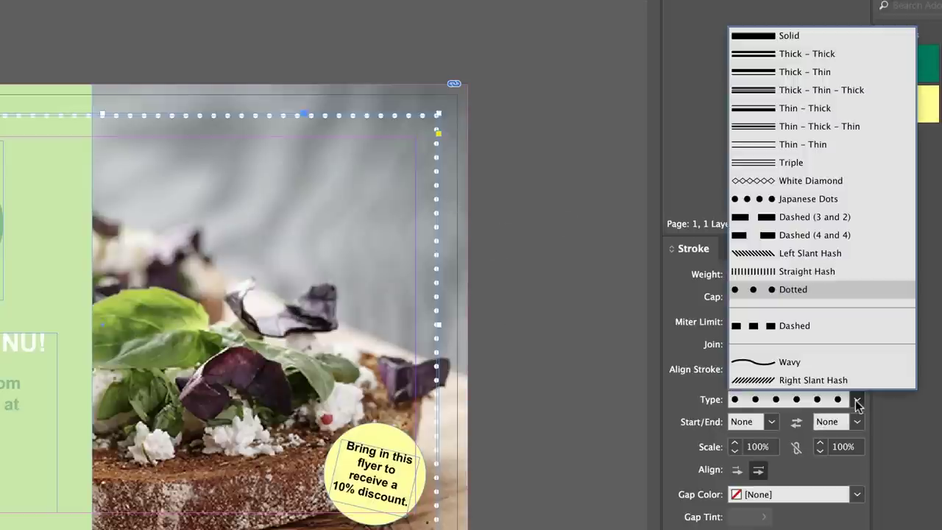
click(795, 325)
click(857, 380)
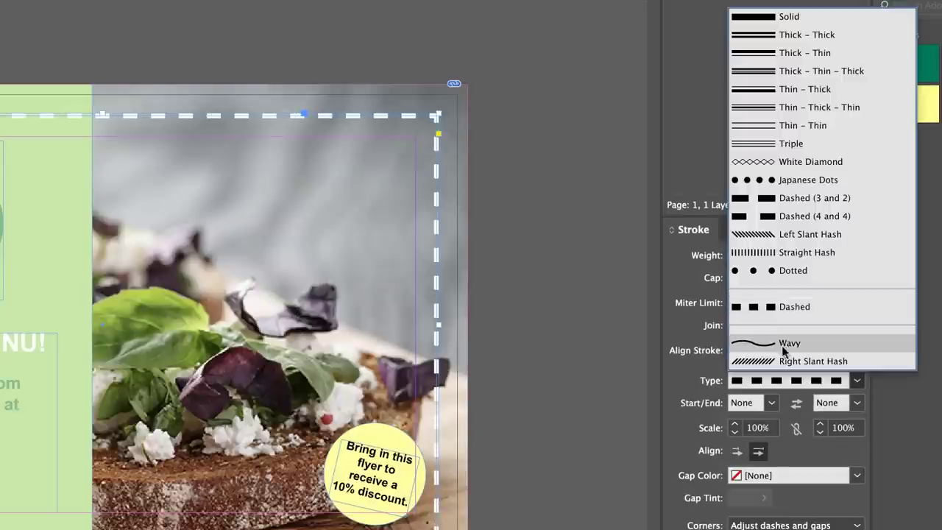
click(781, 345)
click(854, 385)
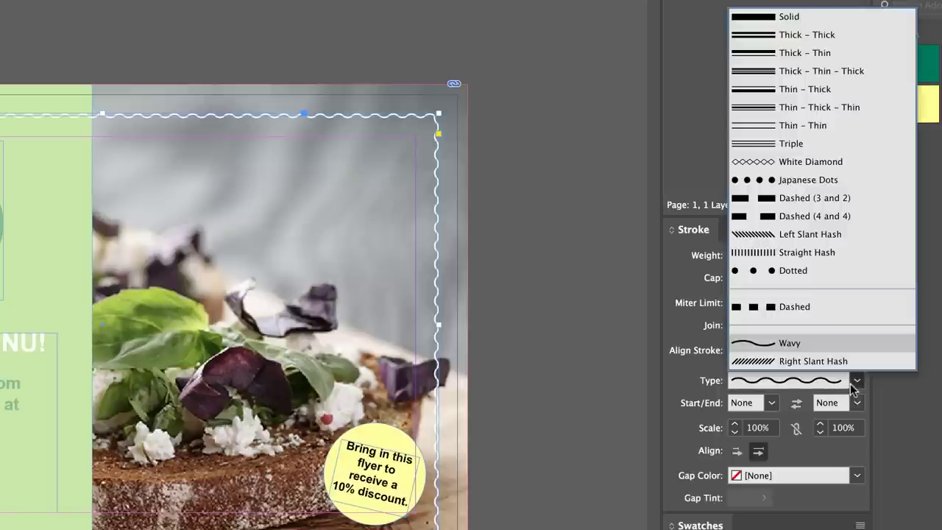
click(814, 362)
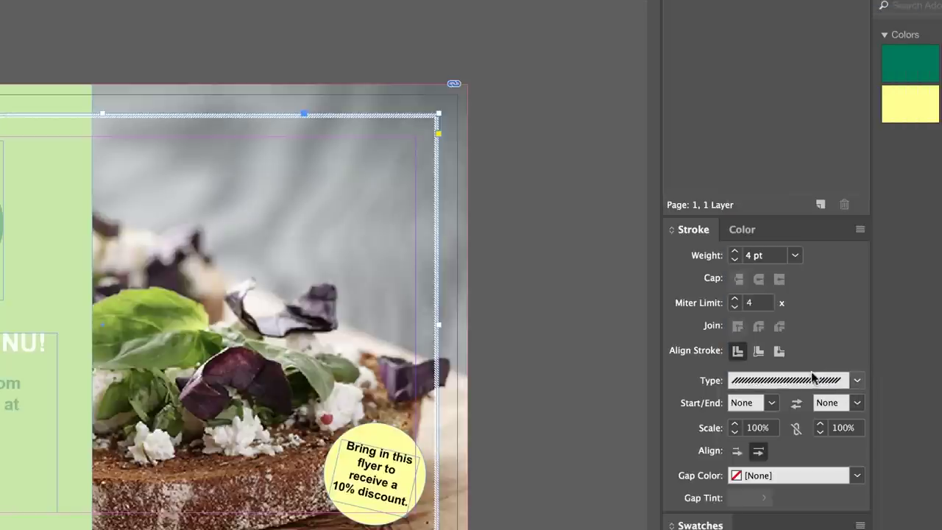
Set the border rectangle's stroke type to Dotted and reduce its stroke weight.
click(857, 380)
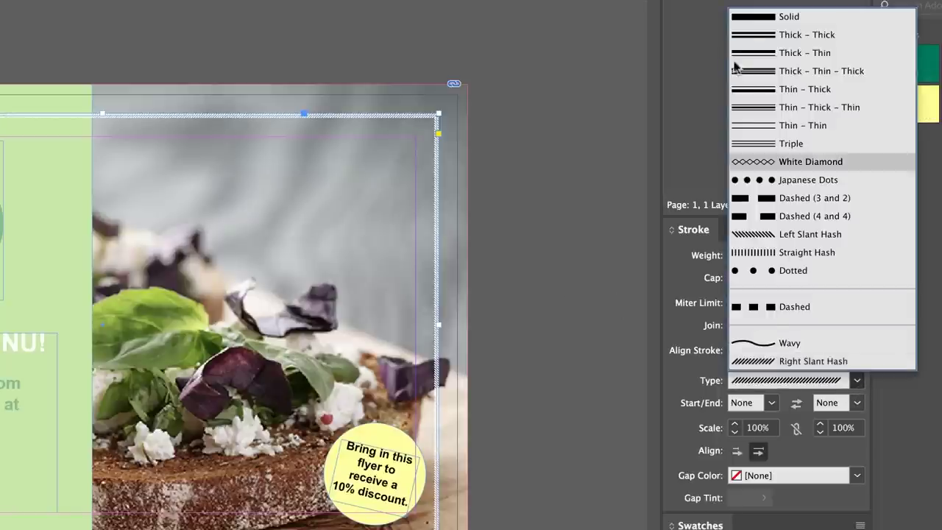
click(783, 270)
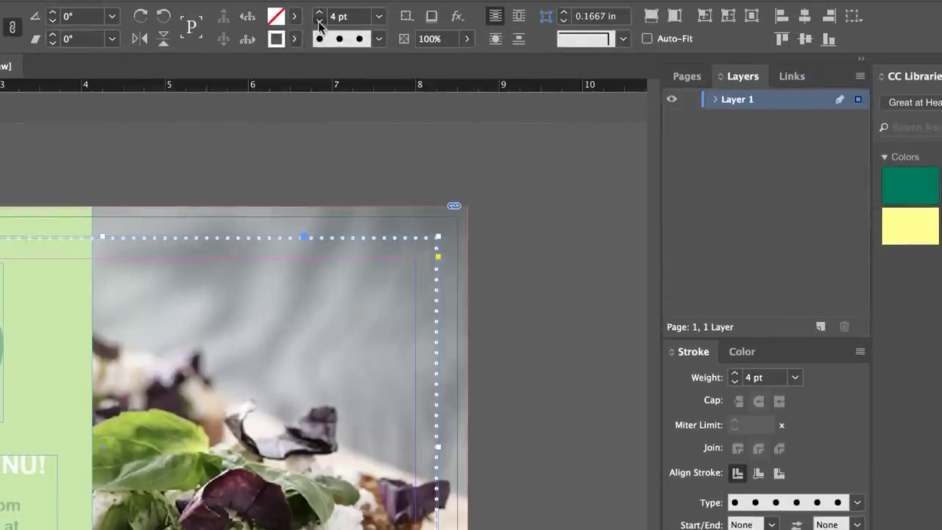
click(319, 22)
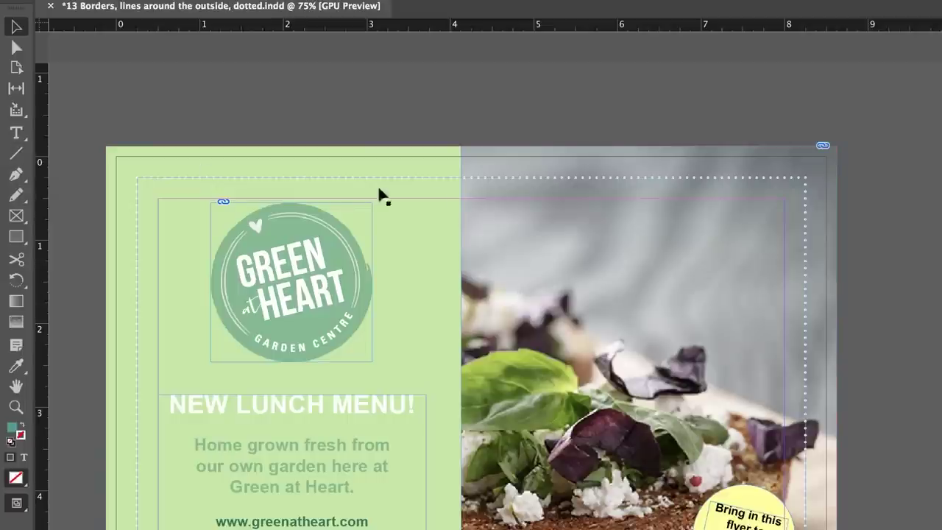
Try drawing a diagonal line across the photo with the Line tool, and undo it.
click(16, 156)
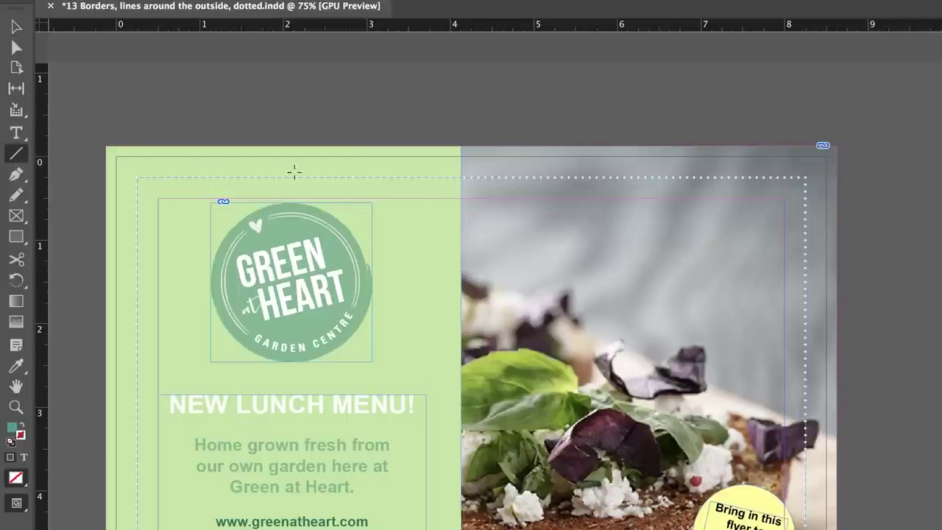
drag(577, 95, 747, 488)
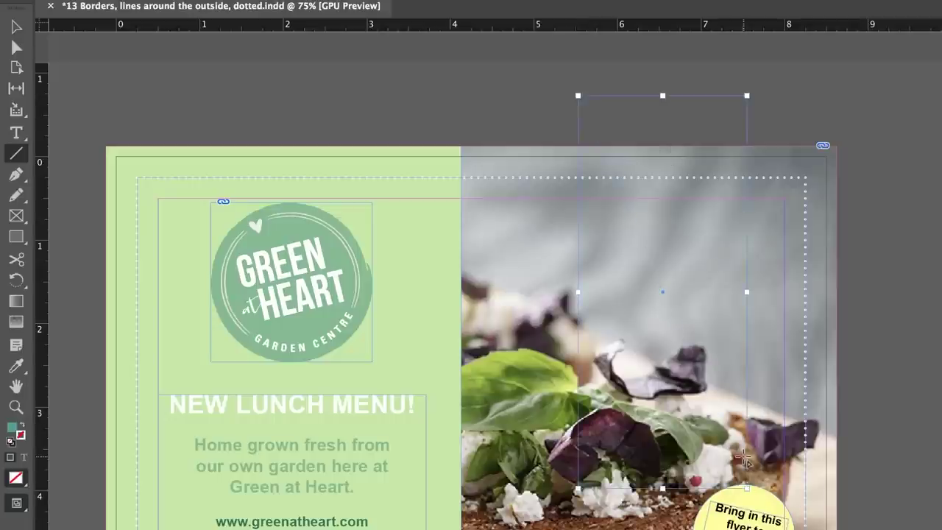
key(ctrl+z)
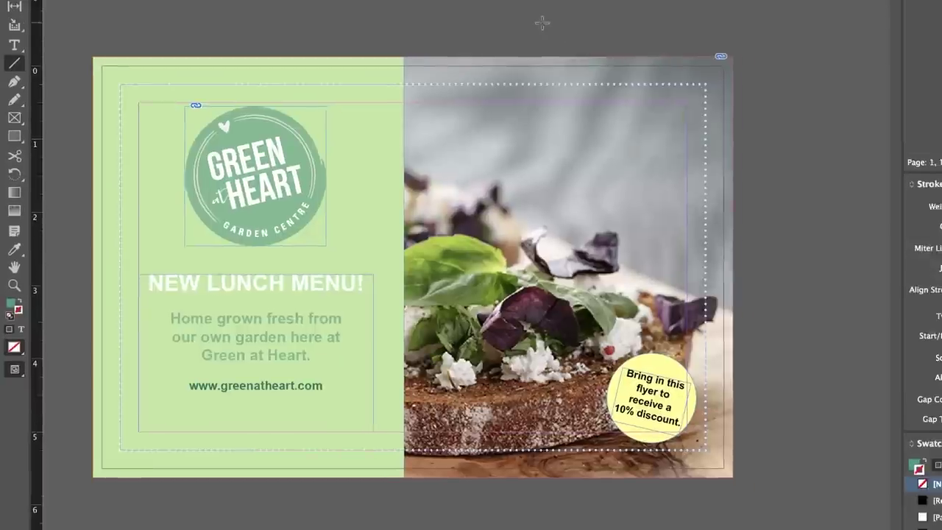
Draw a straight vertical line about 6.7 in long down through the photo and set its fill to [None].
mouse_move(624, 109)
mouse_down()
mouse_move(711, 331)
mouse_move(633, 361)
mouse_up()
drag(551, 241, 579, 507)
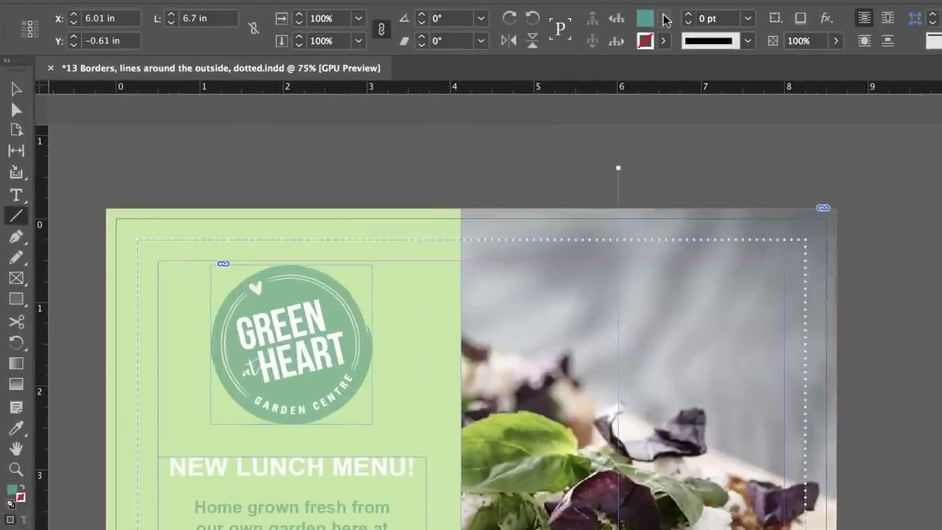
click(662, 18)
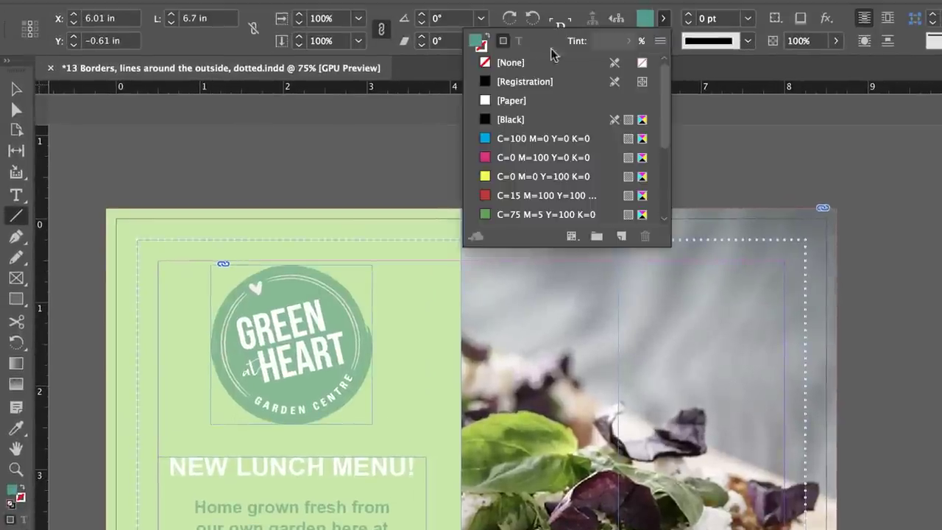
click(511, 63)
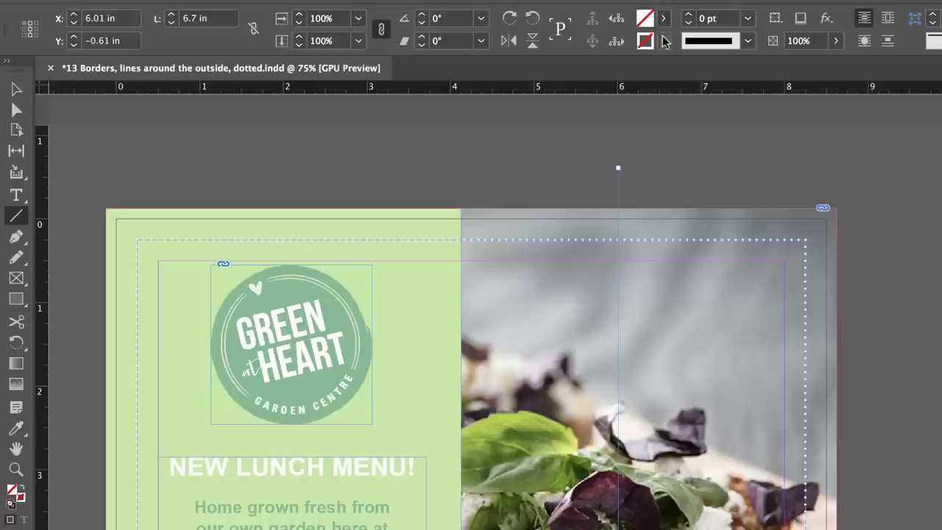
Give the vertical line a [Paper] stroke of 2 pt with the Dashed type.
click(663, 41)
click(518, 122)
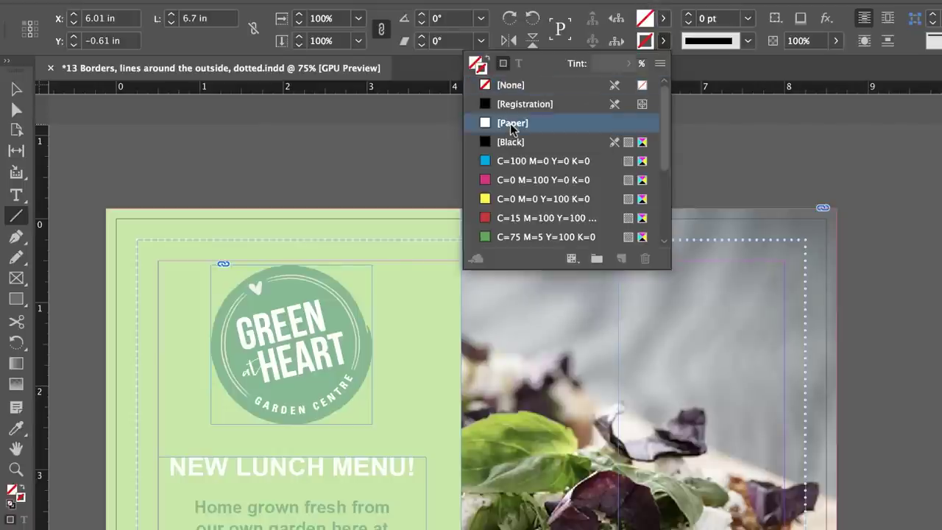
click(689, 12)
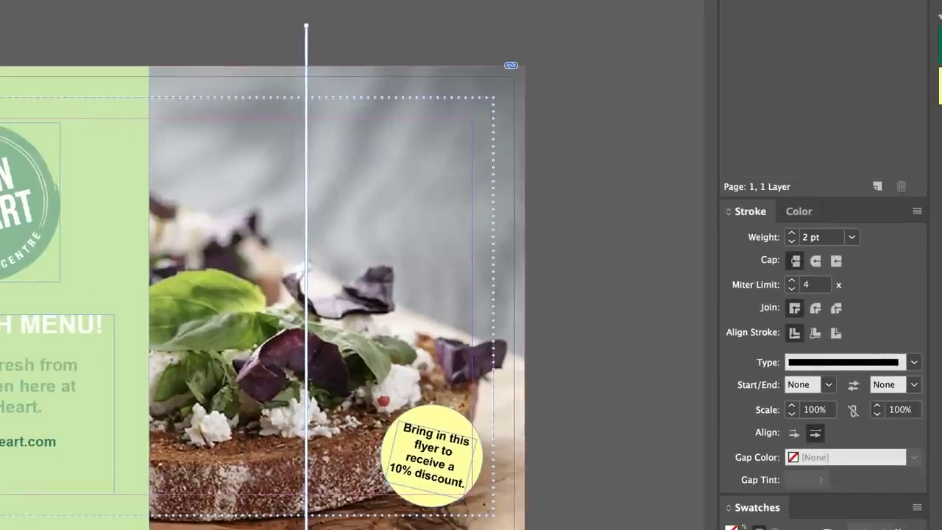
click(914, 362)
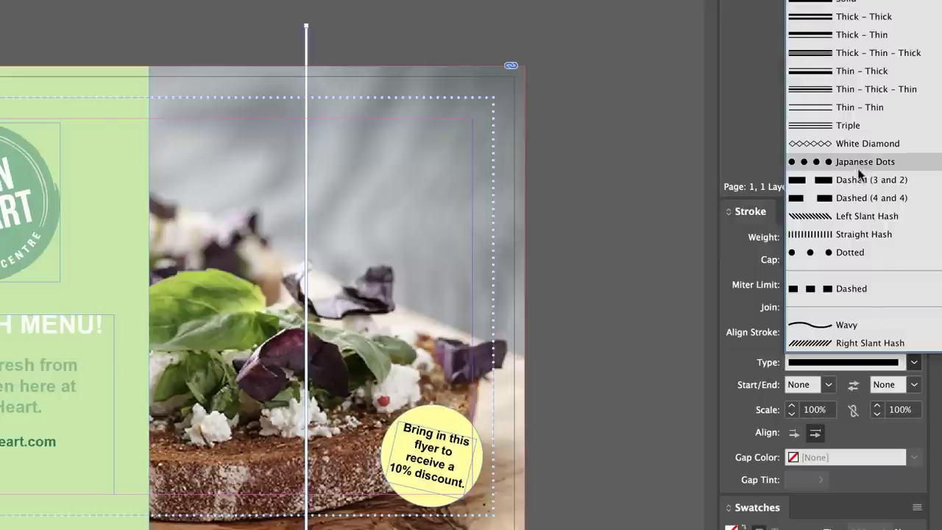
click(832, 290)
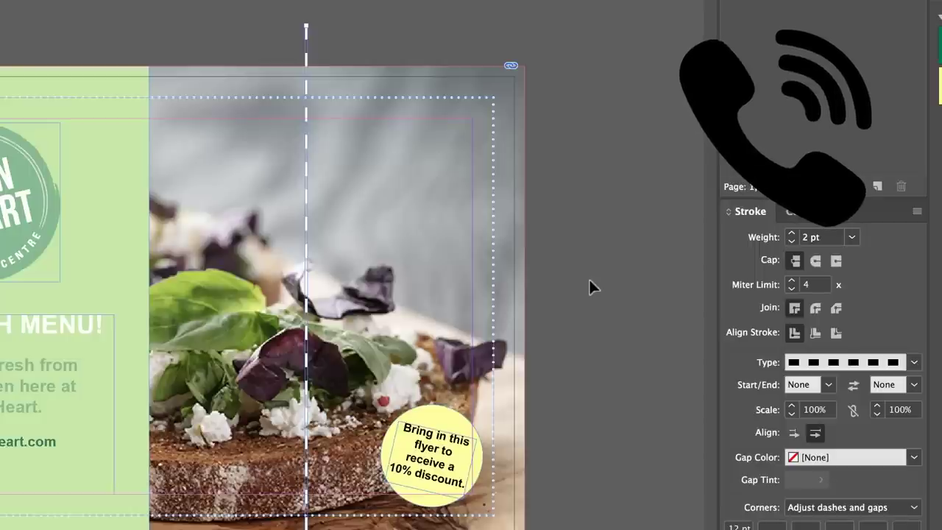
Select the dashed vertical line over the photo and delete it.
click(363, 31)
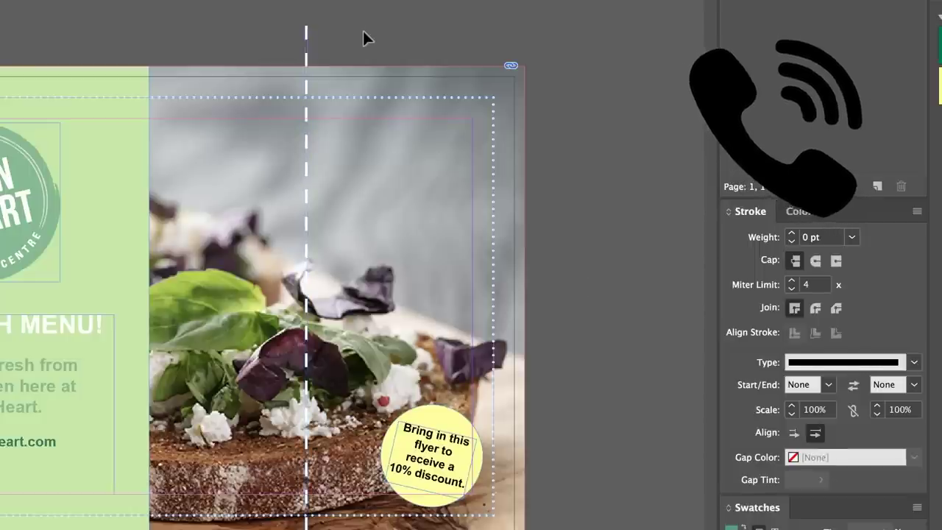
click(306, 37)
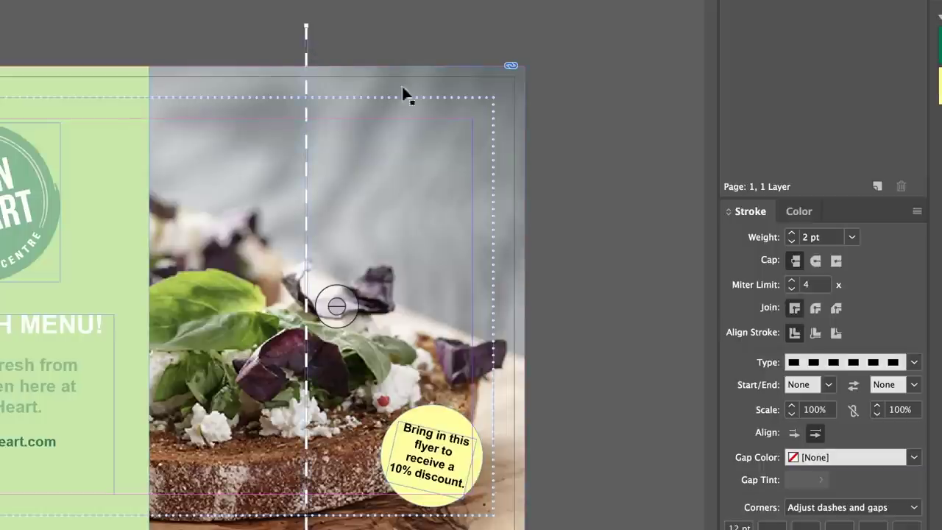
key(Delete)
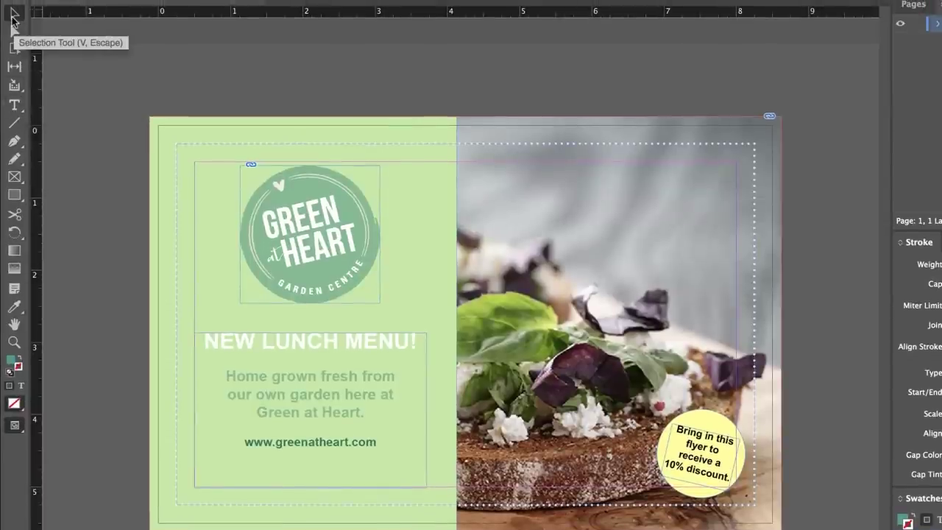
Preview the flyer without guides, try moving the logo and undo the move, and return to the normal view.
key(w)
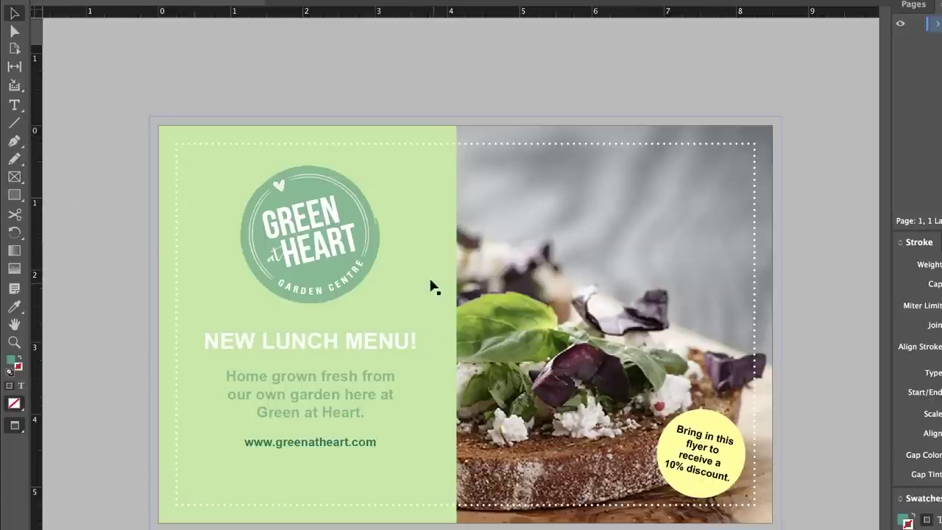
click(345, 263)
click(227, 302)
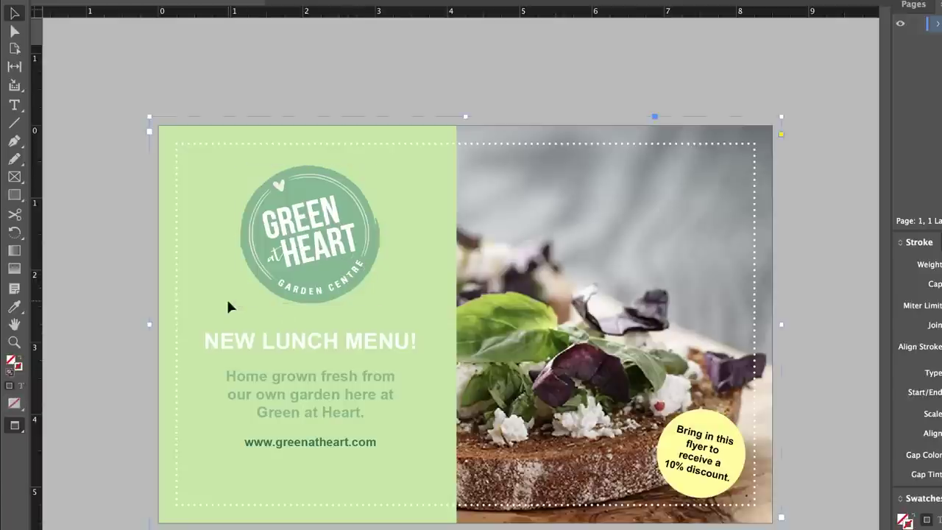
click(282, 291)
drag(314, 288, 341, 293)
key(ctrl+z)
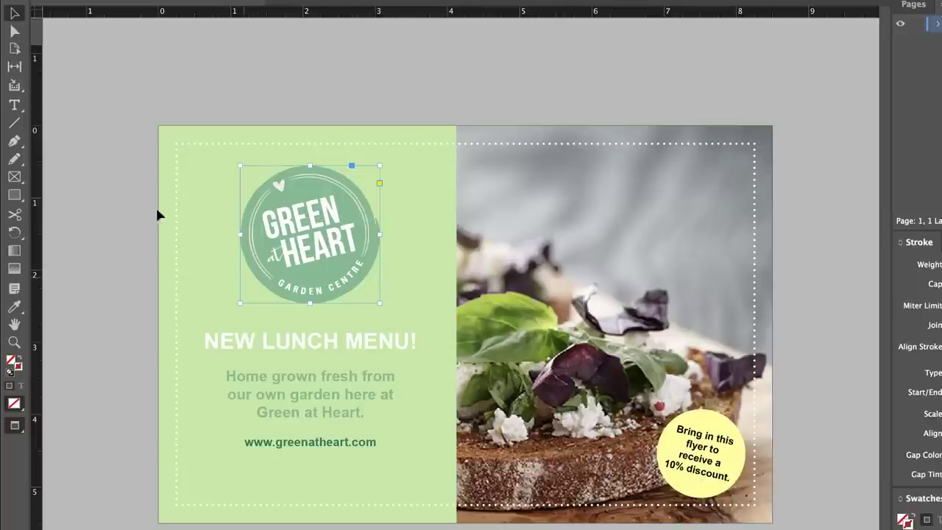
key(w)
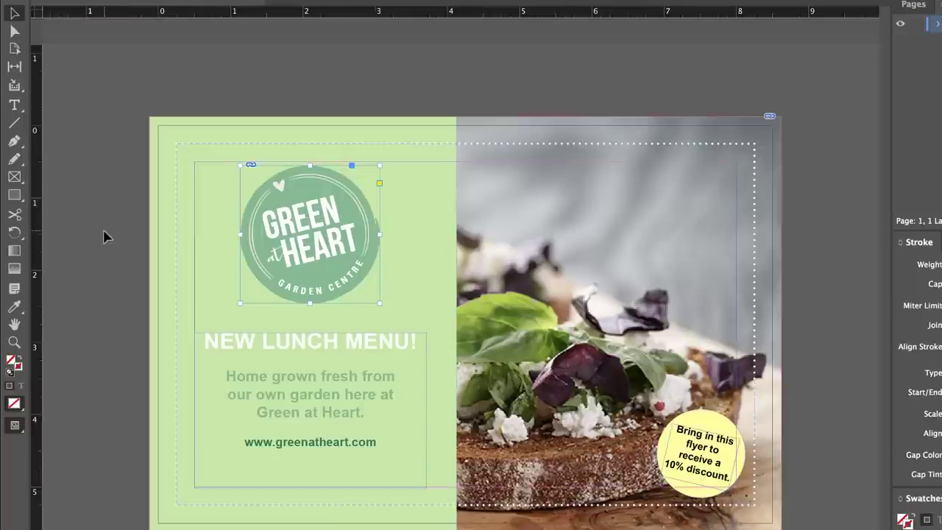
Deselect the logo and draw a small text frame on the pasteboard beside the photo.
click(115, 244)
click(15, 103)
drag(800, 166, 869, 239)
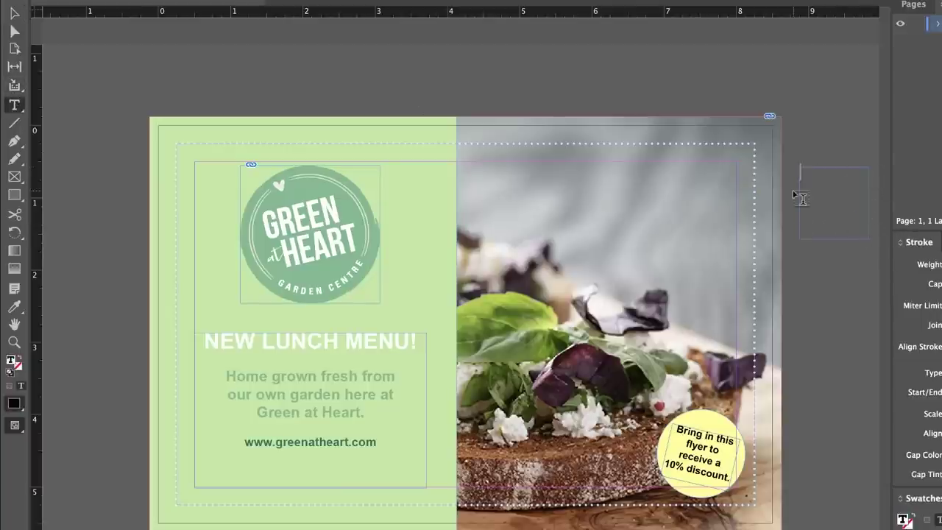
Enter "Start Typing" in the pasteboard text frame, deselect it and preview the flyer without guides.
text(Start Typ)
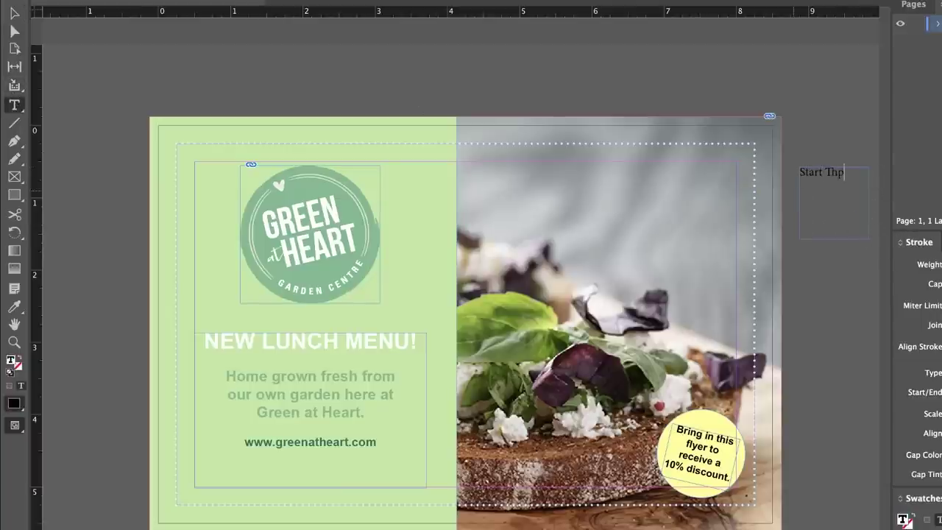
text(ing)
click(14, 13)
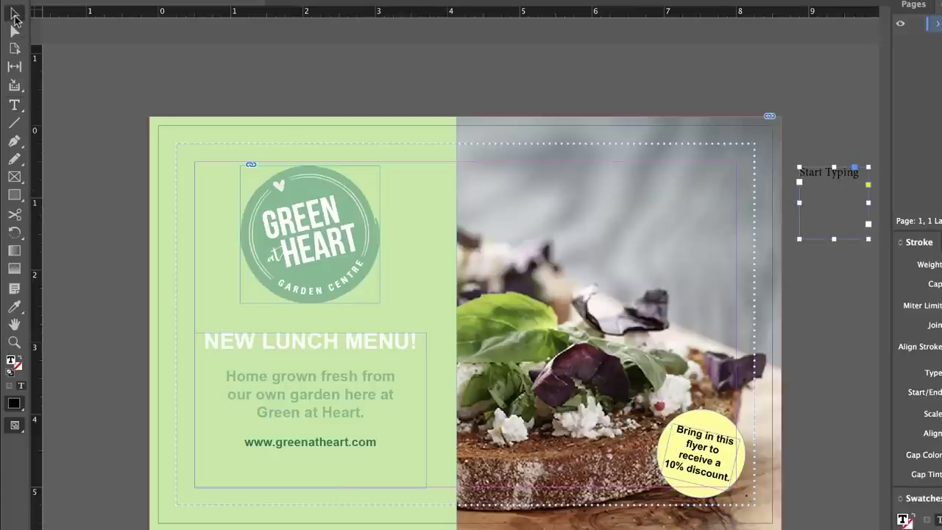
click(109, 118)
key(w)
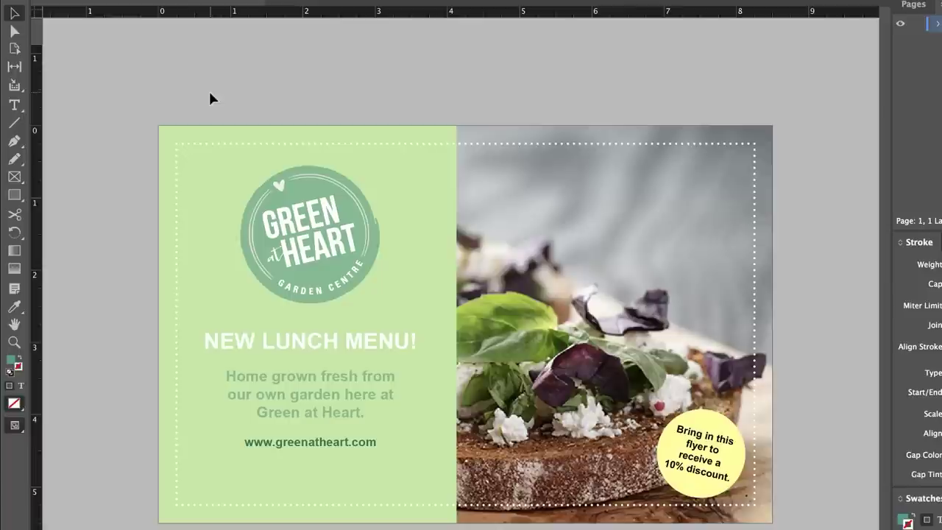
Return to the normal view and delete the "Start Typing" text frame beside the photo.
click(837, 190)
key(w)
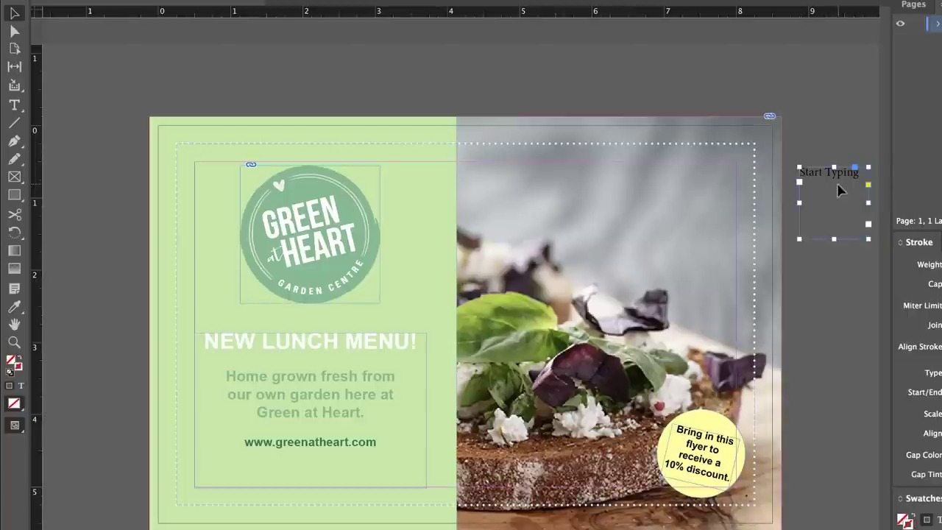
key(Delete)
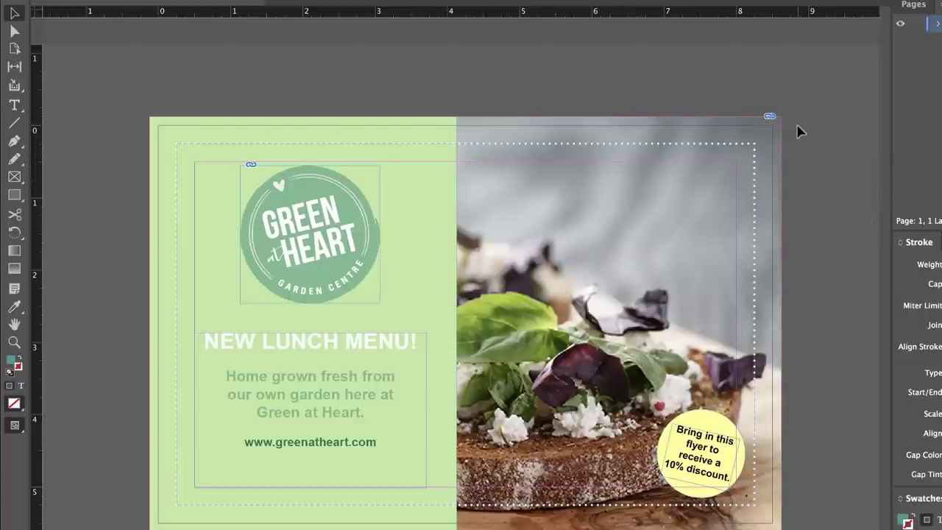
Compare the bleed area around the photo's upper outer corner in Preview and Normal mode.
key(ctrl+=)
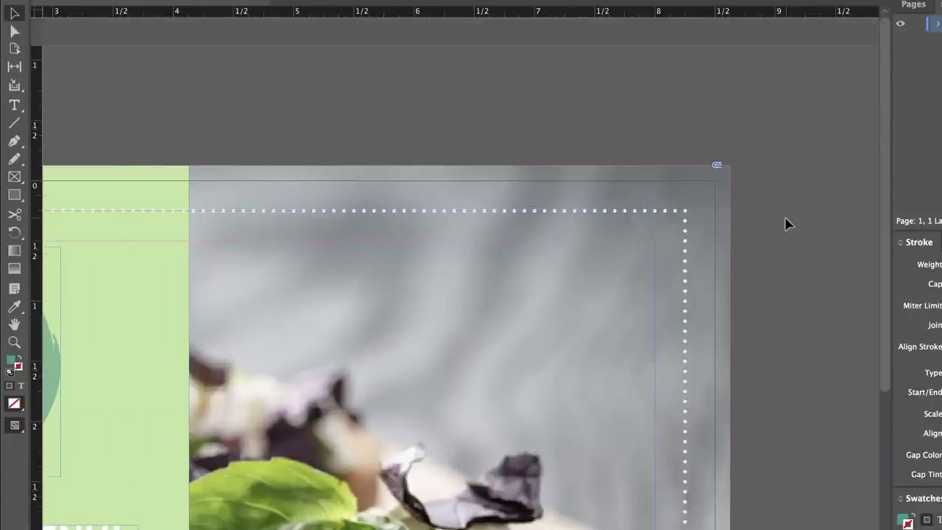
key(w)
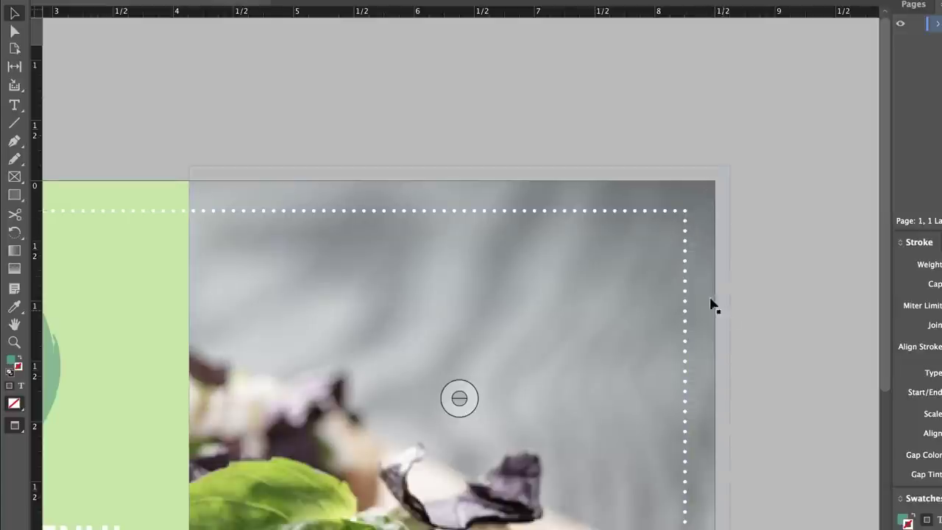
key(w)
drag(789, 283, 665, 257)
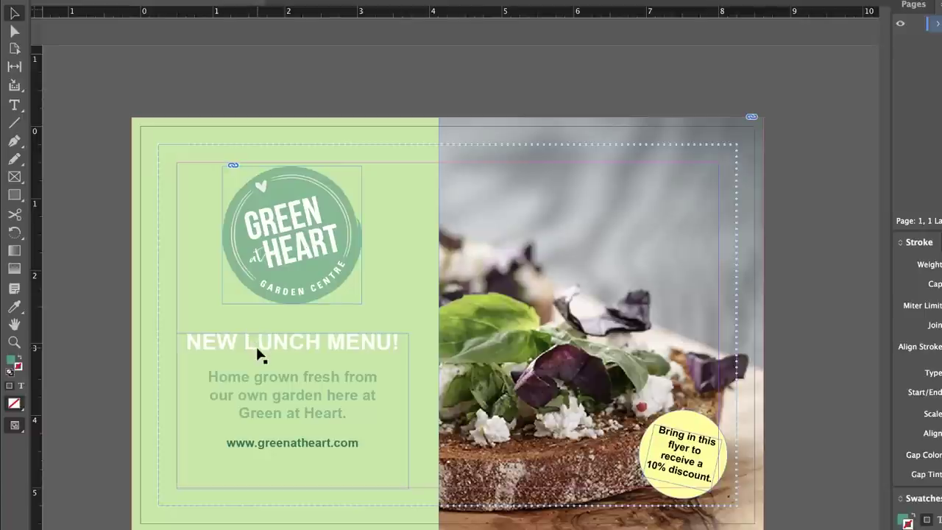
Insert a "w" before the last letter of "Home" in the body text and leave text editing.
key(t)
click(245, 380)
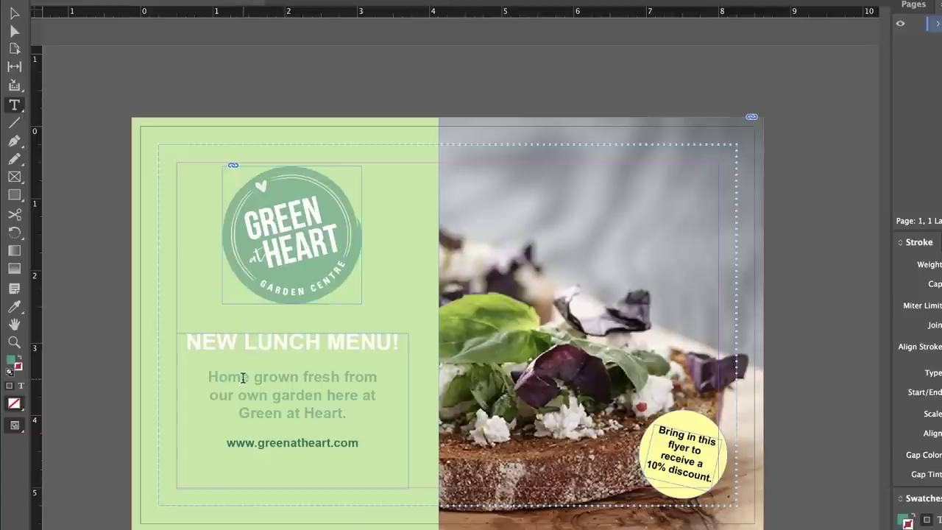
text(w)
click(14, 13)
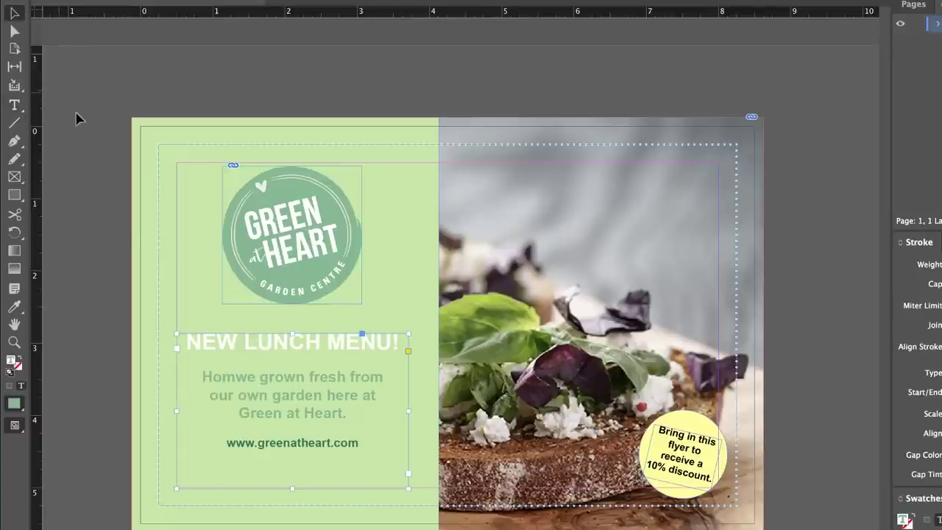
Remove the stray "w" from the first word of the body text and deselect the text frame.
key(t)
click(246, 380)
key(BackSpace)
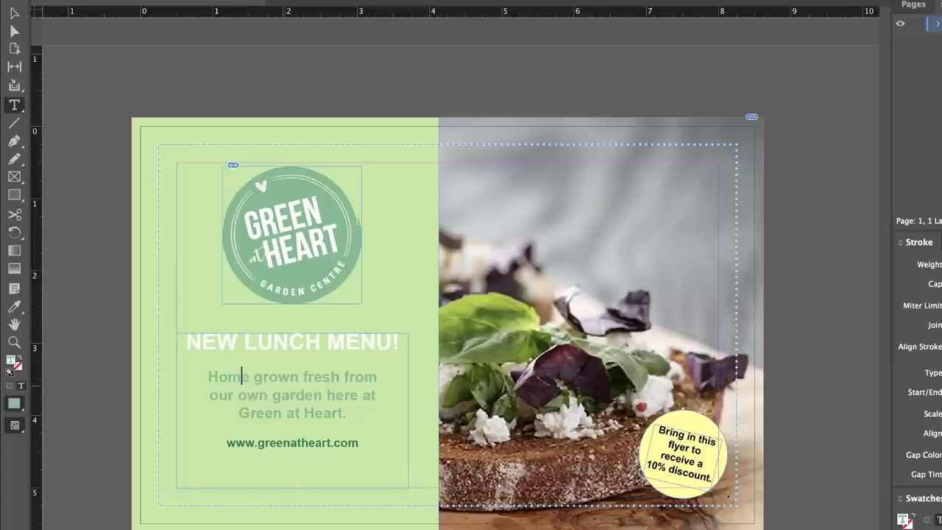
click(14, 13)
click(88, 118)
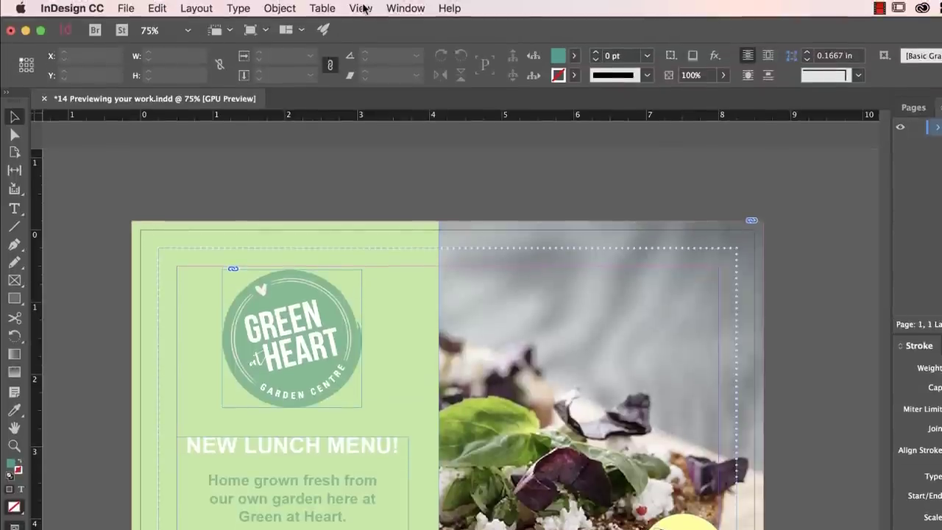
Set the display performance to Typical Display and examine the logo at 125% zoom.
click(362, 9)
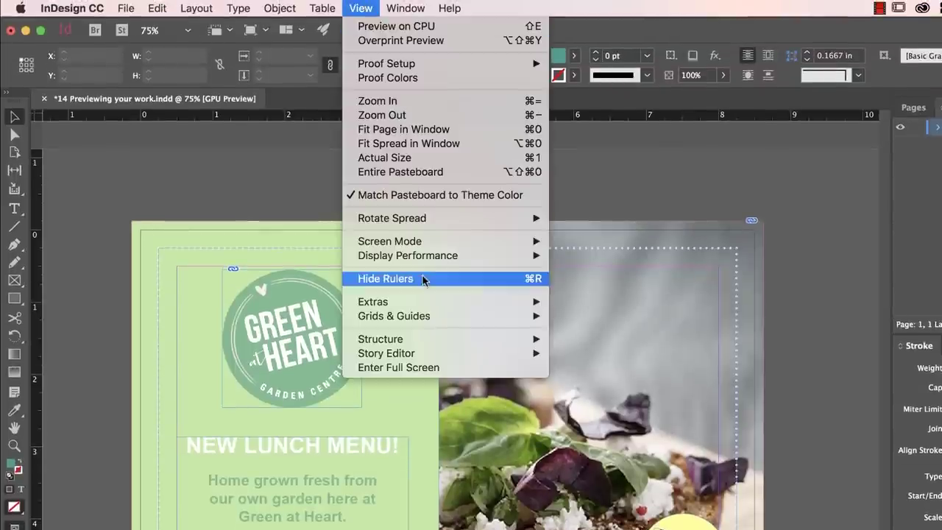
mouse_move(407, 262)
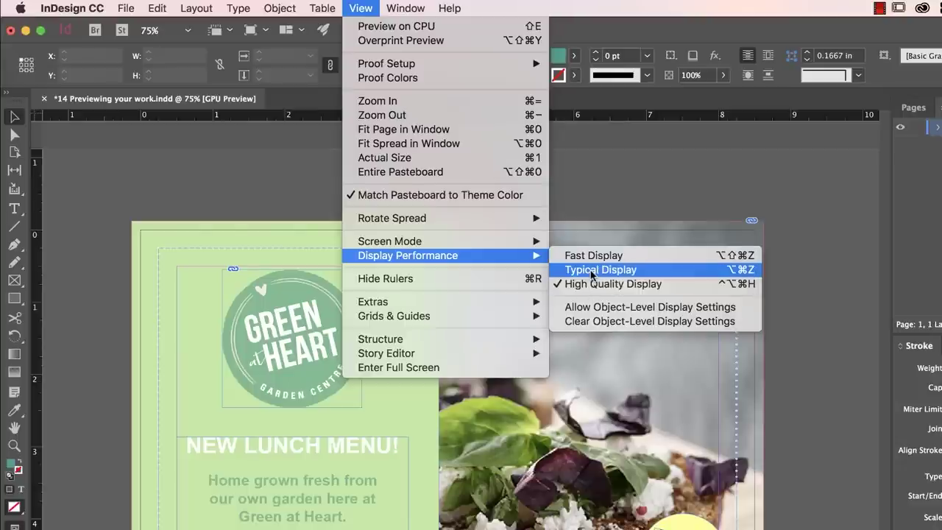
click(592, 270)
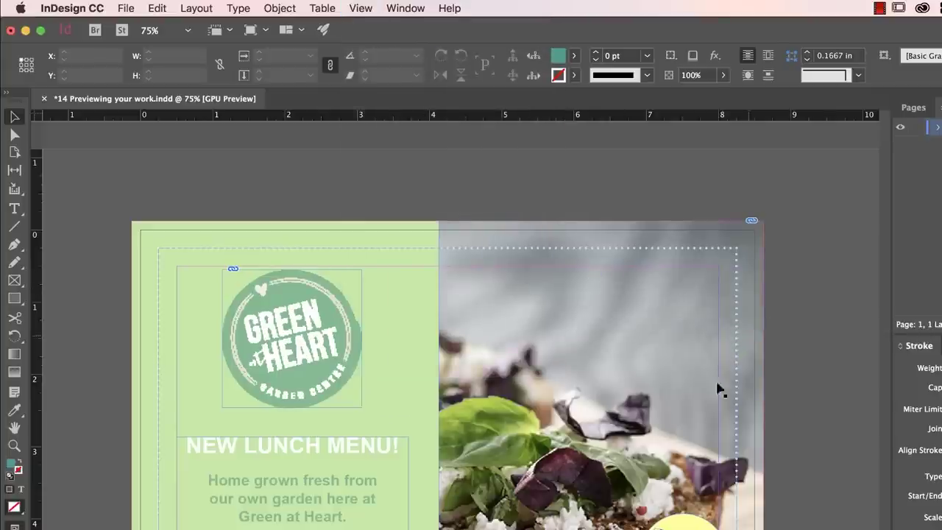
key(super+equal)
key(super+equal)
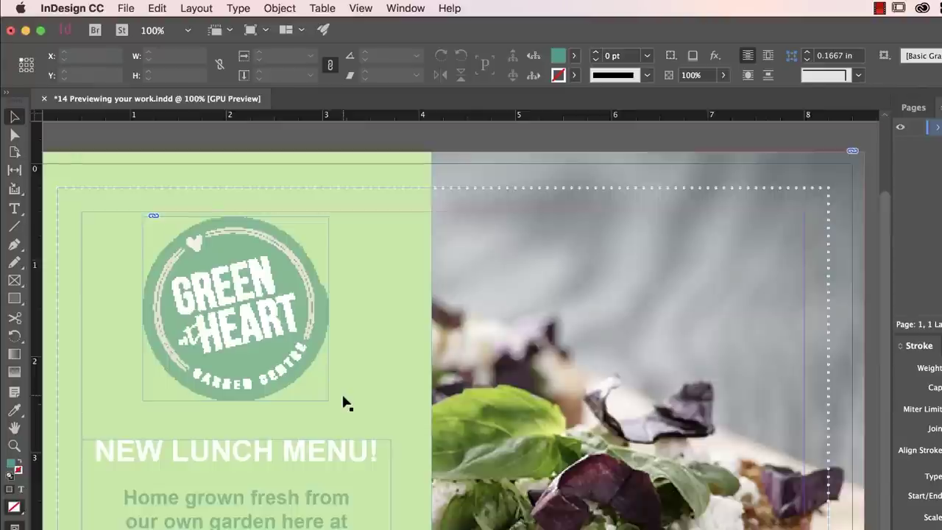
drag(260, 318, 421, 437)
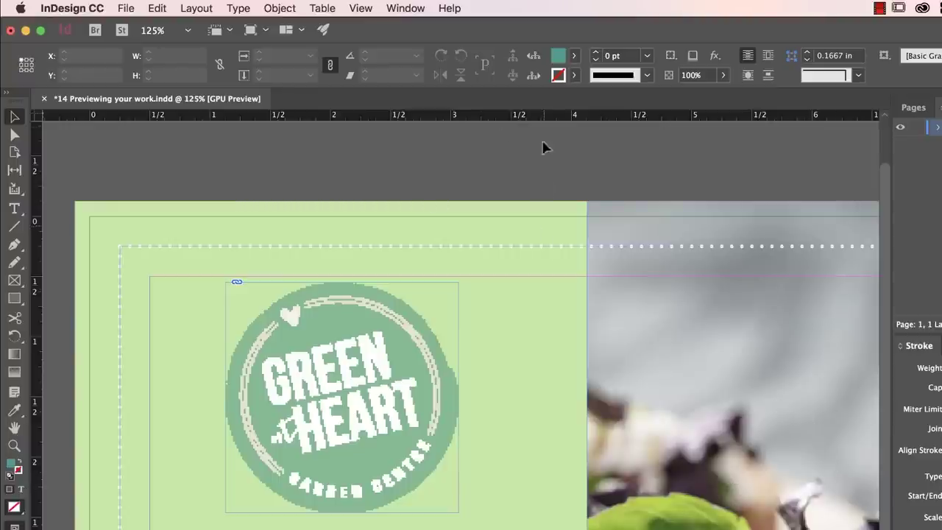
Switch the display performance to High Quality Display with the logo in view.
click(360, 9)
mouse_move(445, 218)
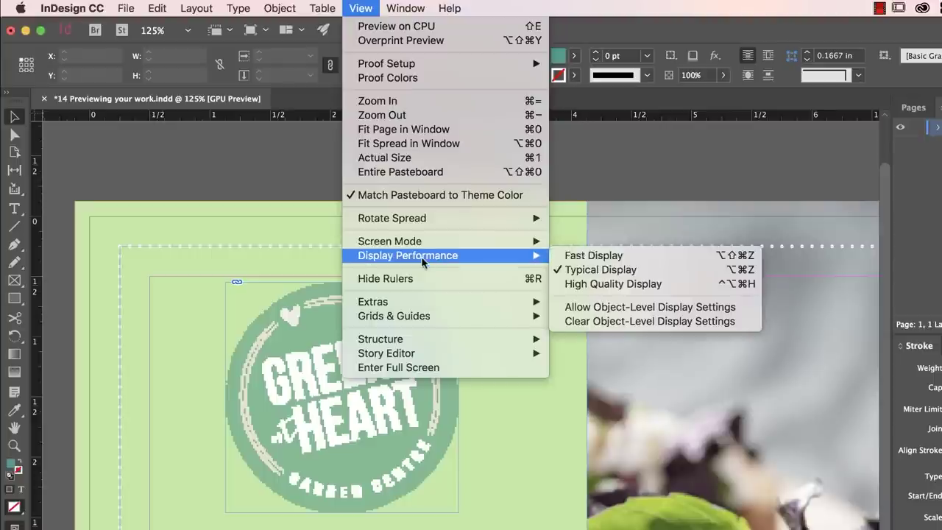
click(586, 285)
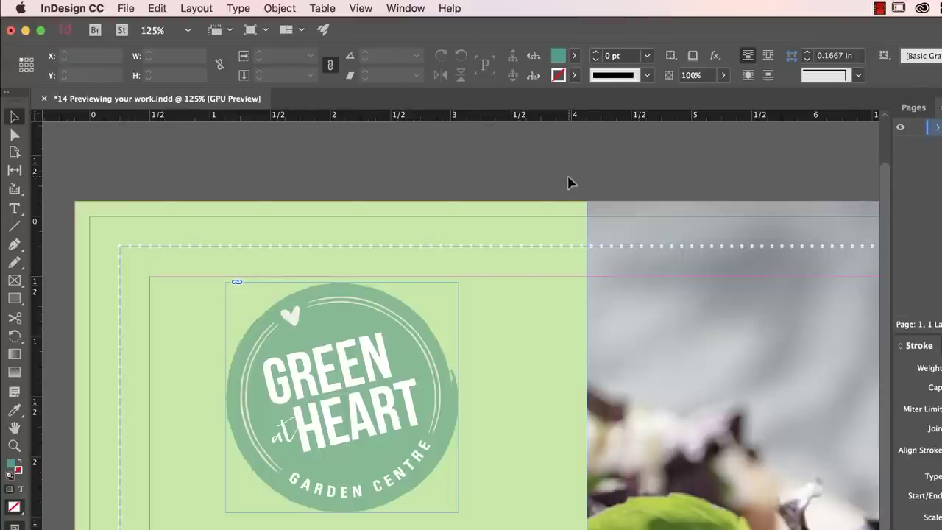
Set the display performance back to Typical Display and look over the logo, text and photo.
click(361, 8)
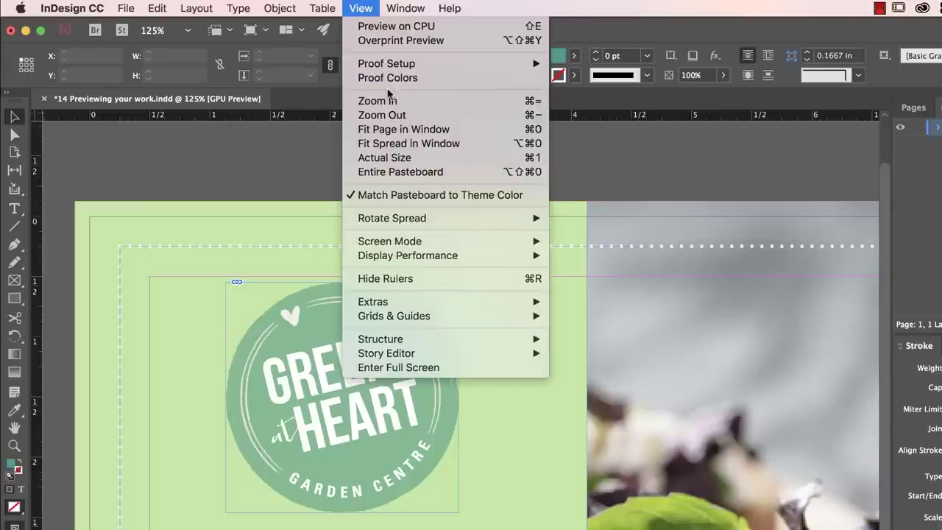
mouse_move(420, 256)
click(596, 270)
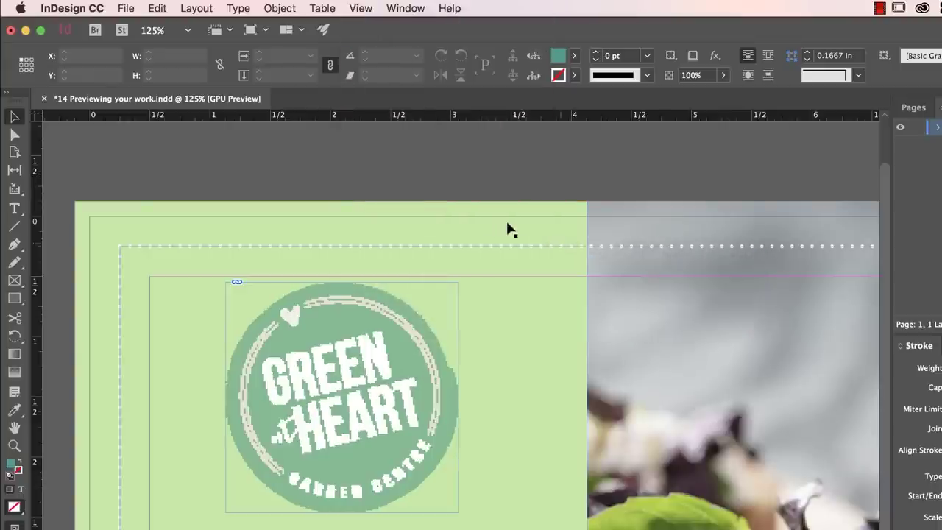
scroll(507, 319, down, 5)
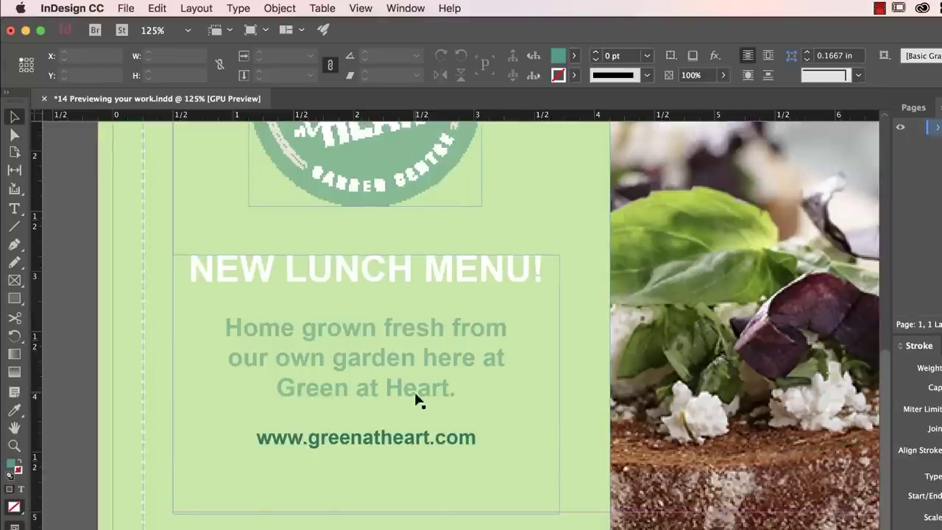
scroll(414, 393, up, 5)
scroll(414, 389, down, 5)
scroll(415, 397, up, 2)
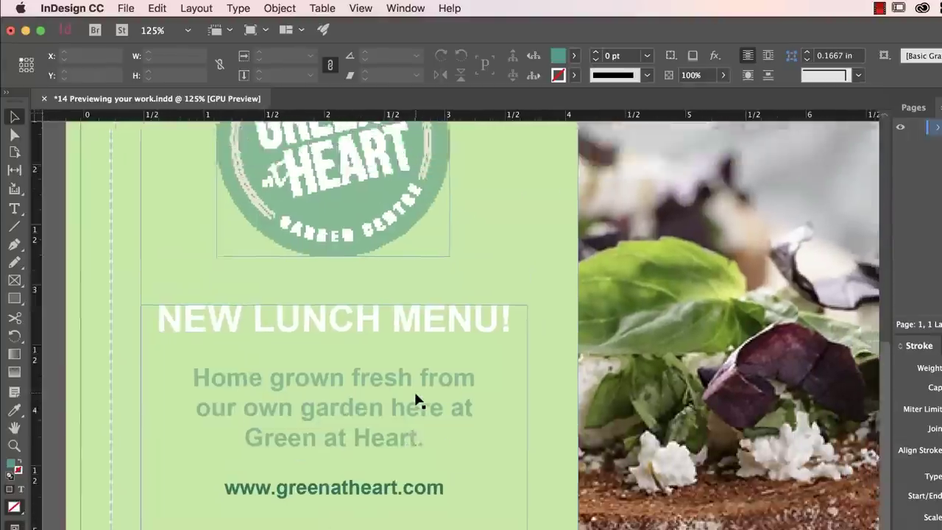
scroll(416, 399, up, 5)
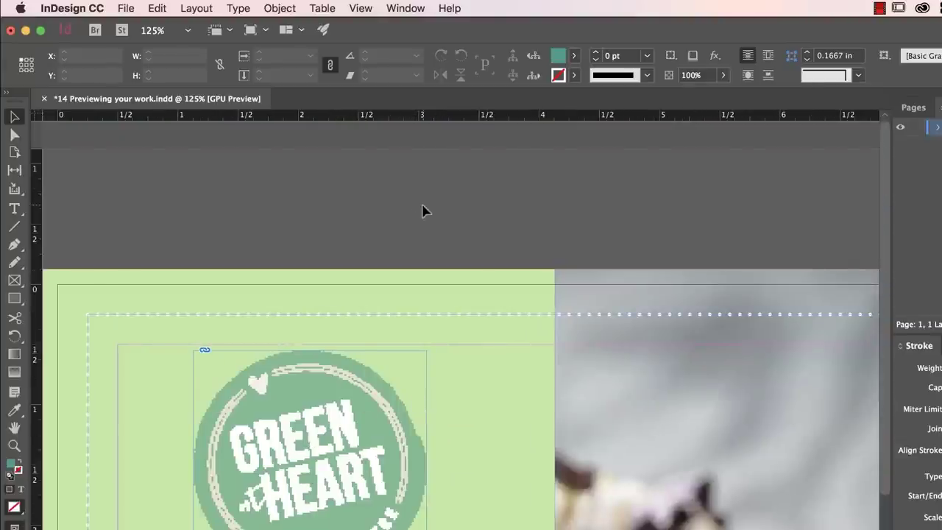
Set the display performance to Fast Display, inspect the logo and photo at 75% zoom, and deselect the photo.
click(402, 6)
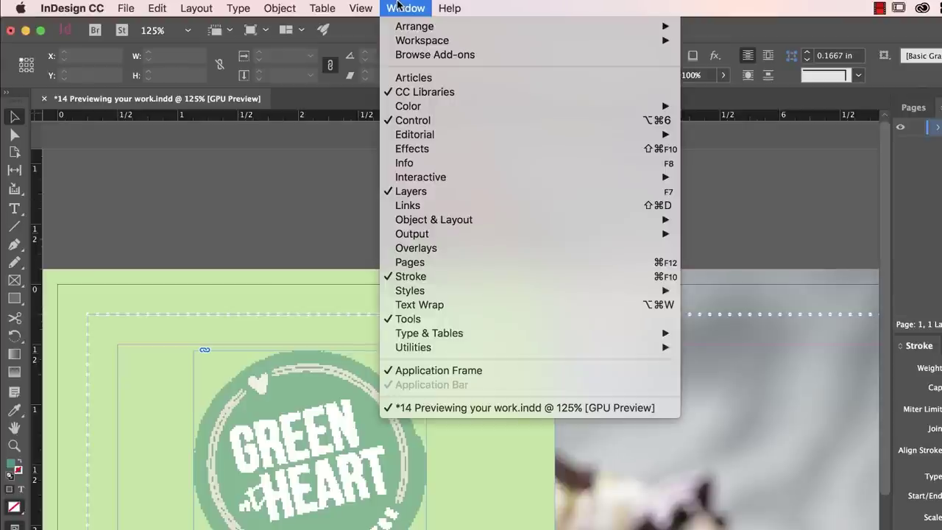
mouse_move(368, 5)
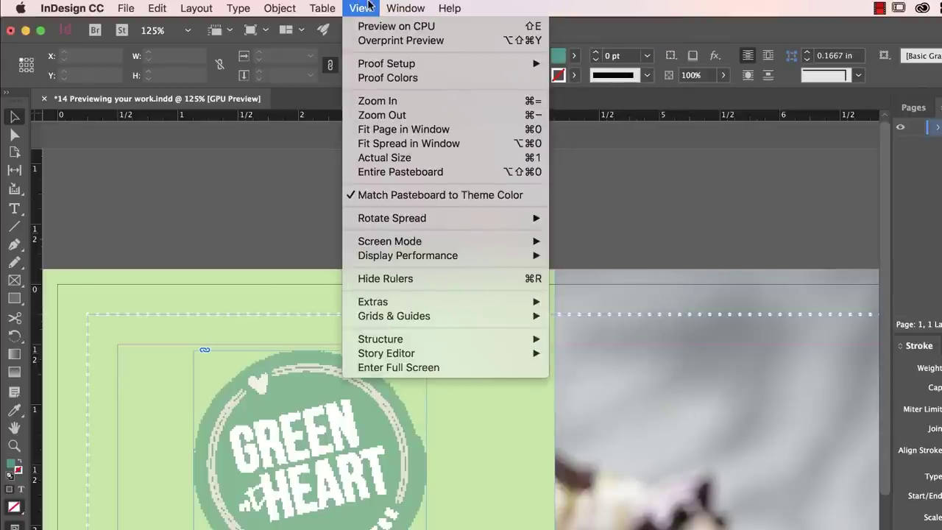
mouse_move(423, 259)
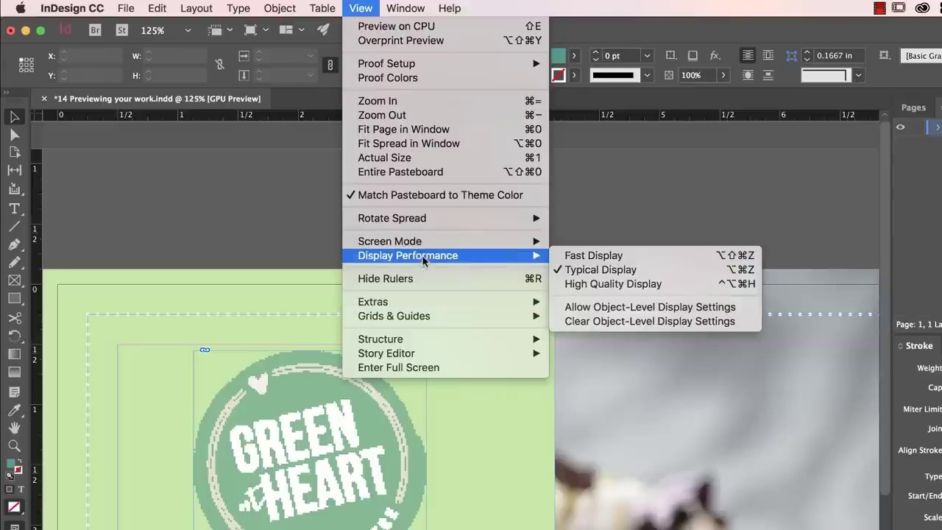
click(635, 256)
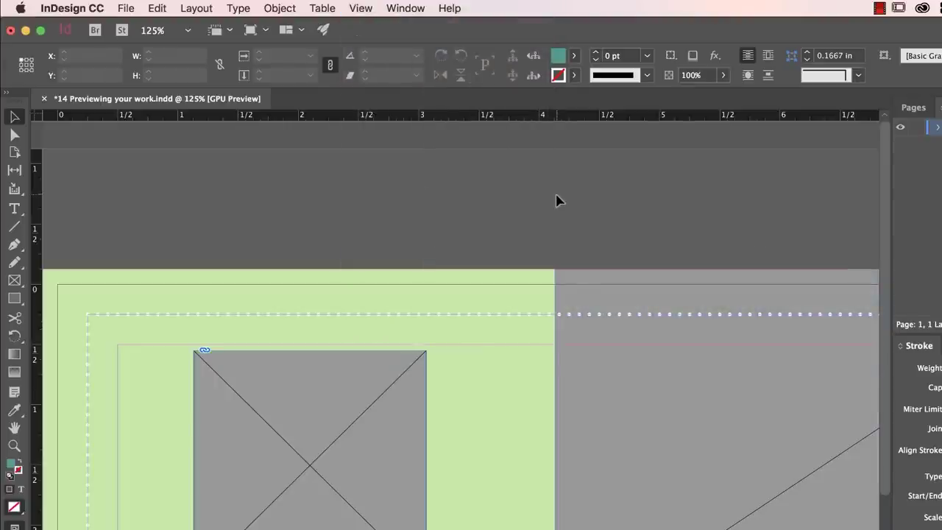
key(super+minus)
key(super+minus)
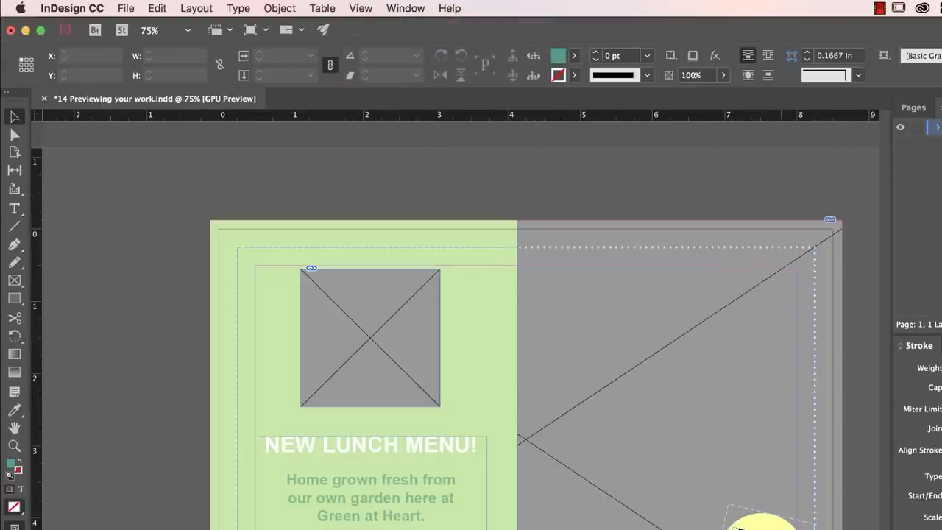
mouse_move(416, 355)
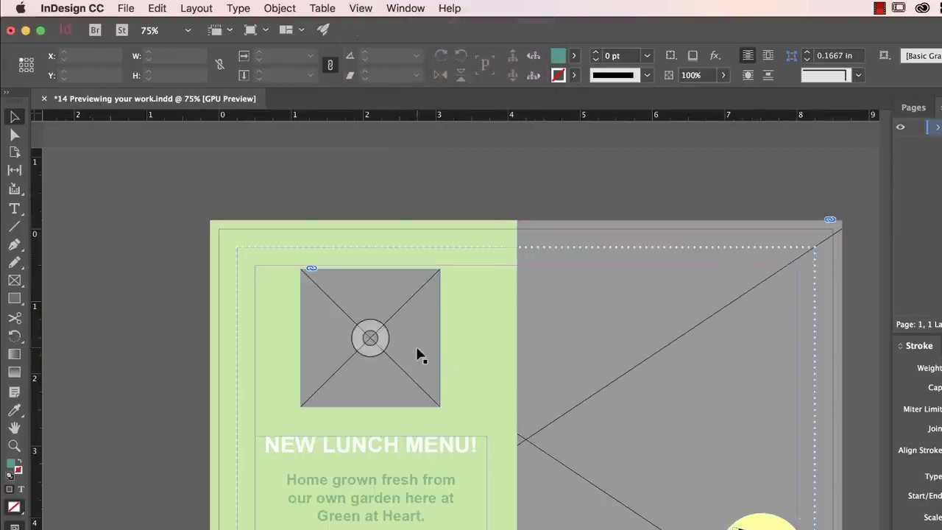
click(602, 338)
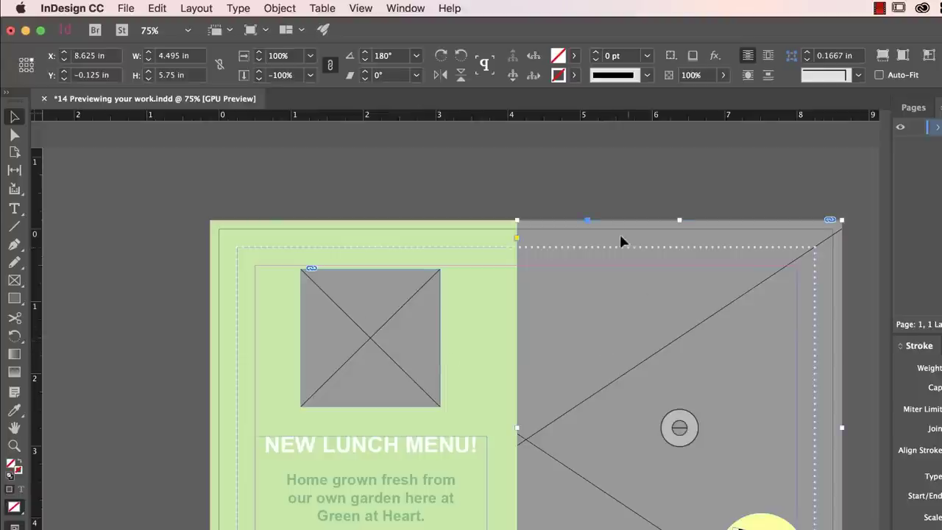
click(593, 191)
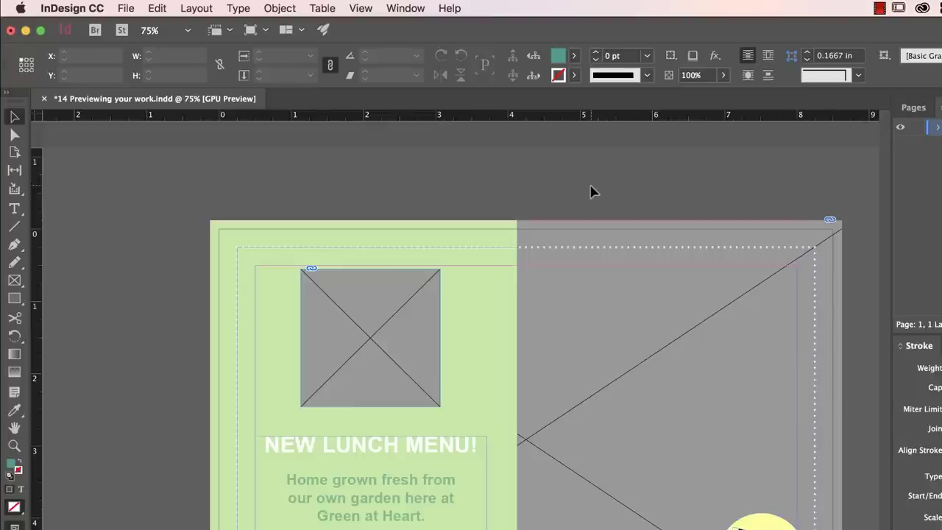
Restore the display performance to High Quality Display for the whole flyer.
click(366, 8)
mouse_move(412, 255)
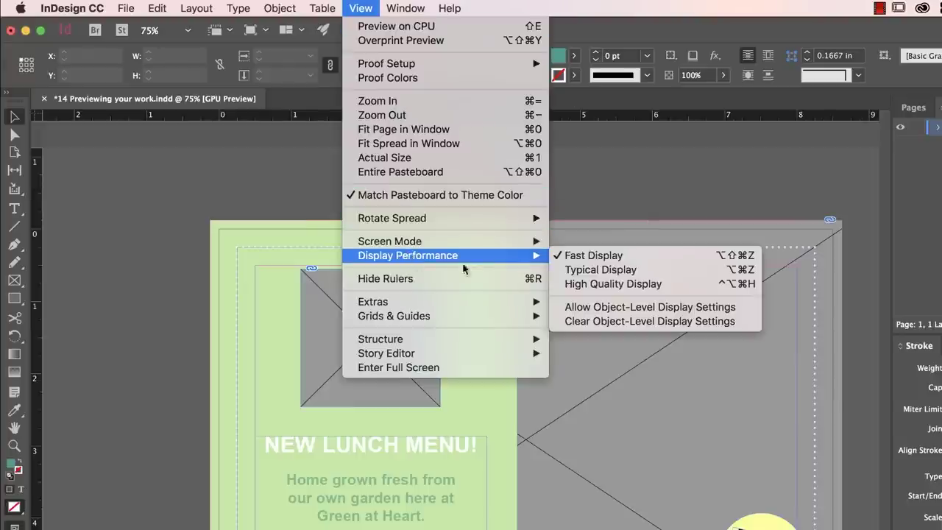
click(615, 283)
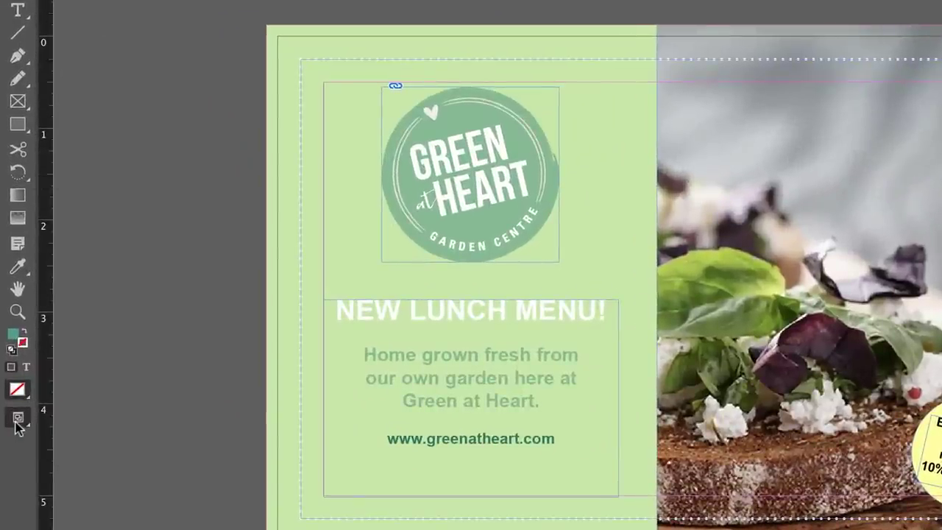
Check the flyer in Preview screen mode, and show it full screen in Presentation mode from Normal mode.
click(17, 422)
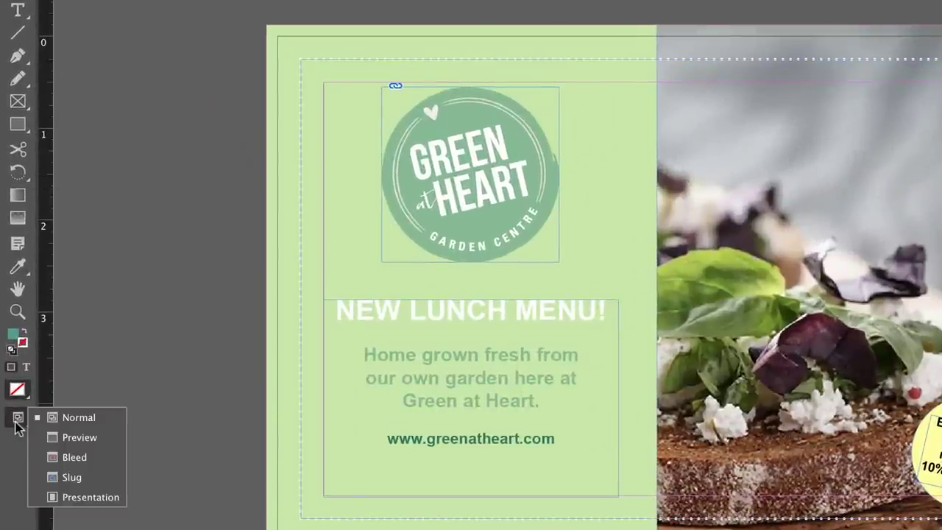
click(72, 438)
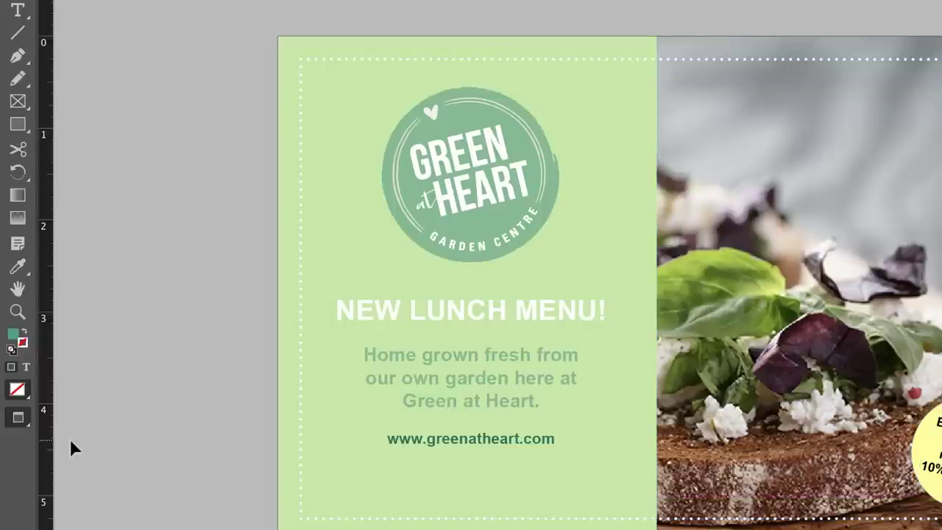
key(w)
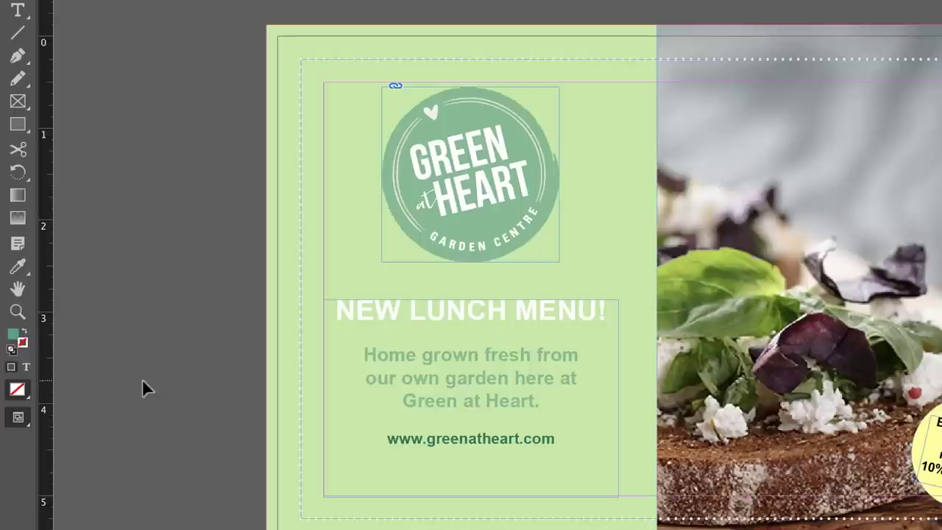
click(20, 417)
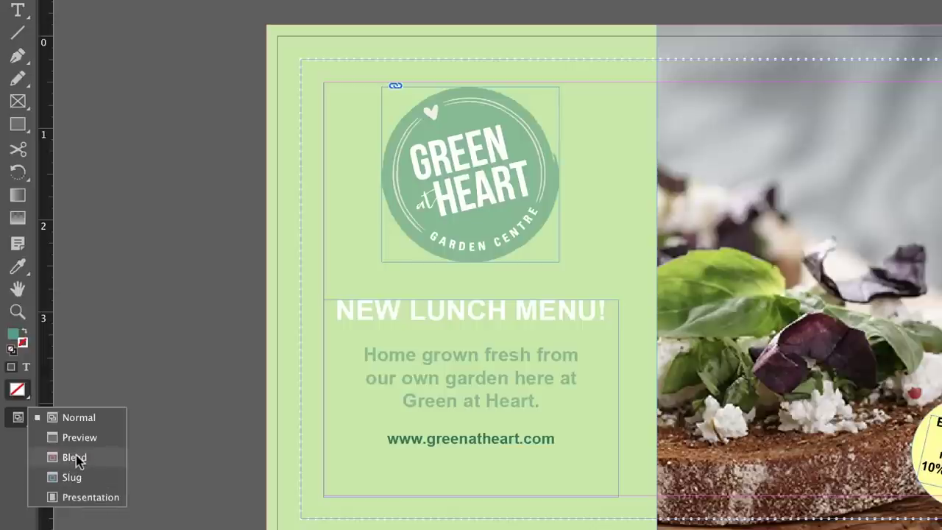
click(75, 499)
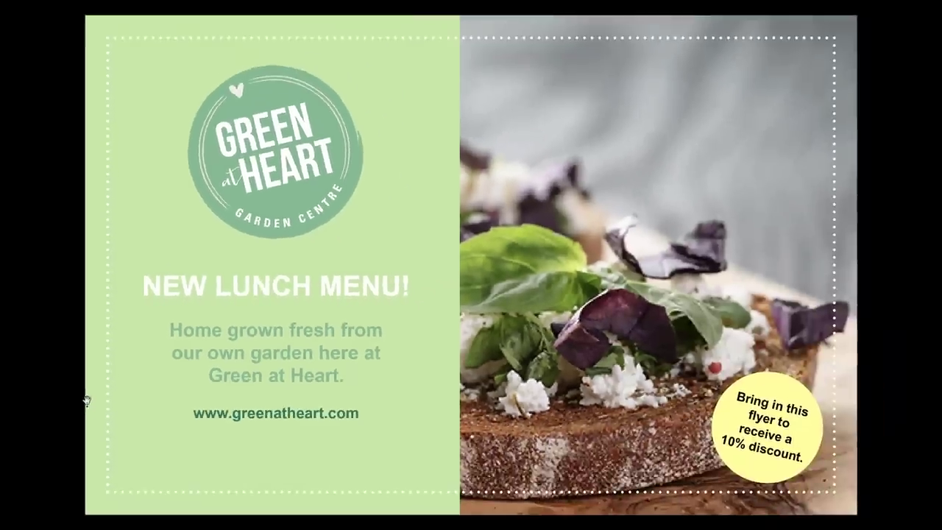
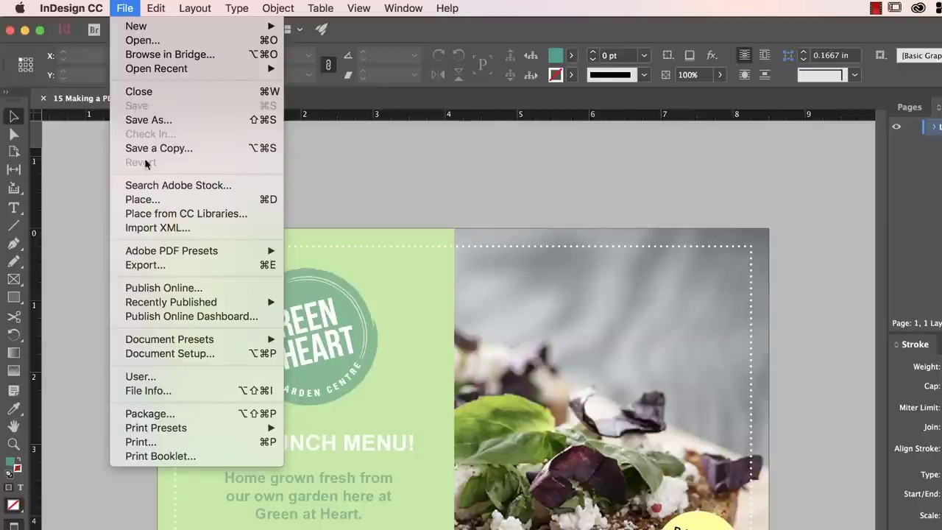
Start exporting the flyer in Adobe PDF (Print) format to the InDesign Class Files folder on the Desktop.
click(267, 270)
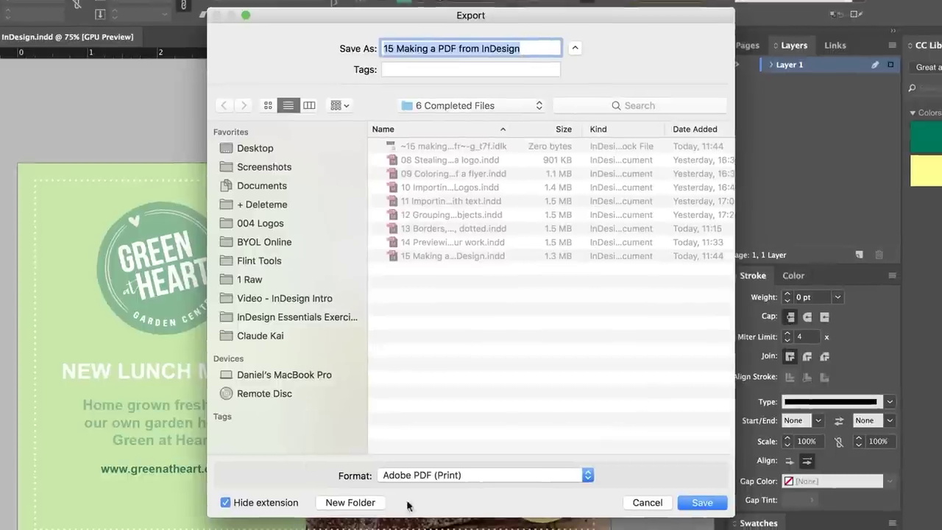
click(402, 477)
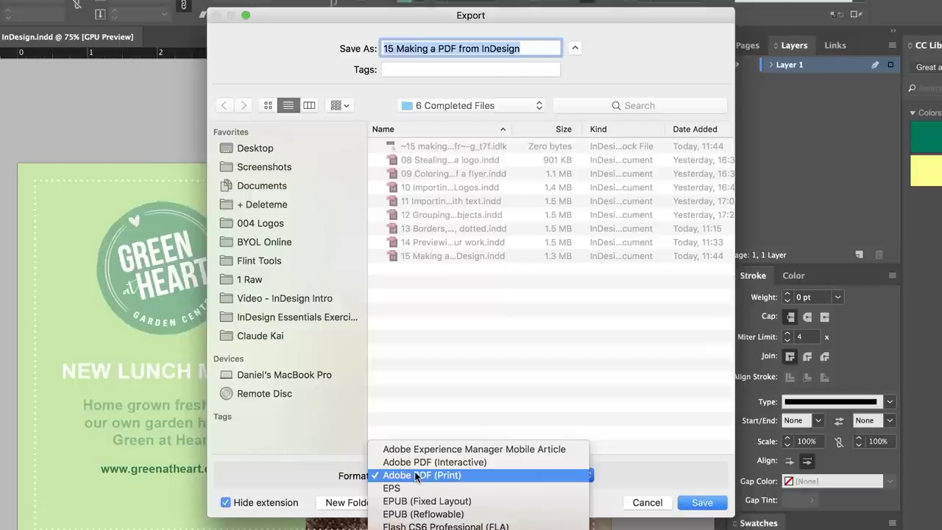
click(537, 475)
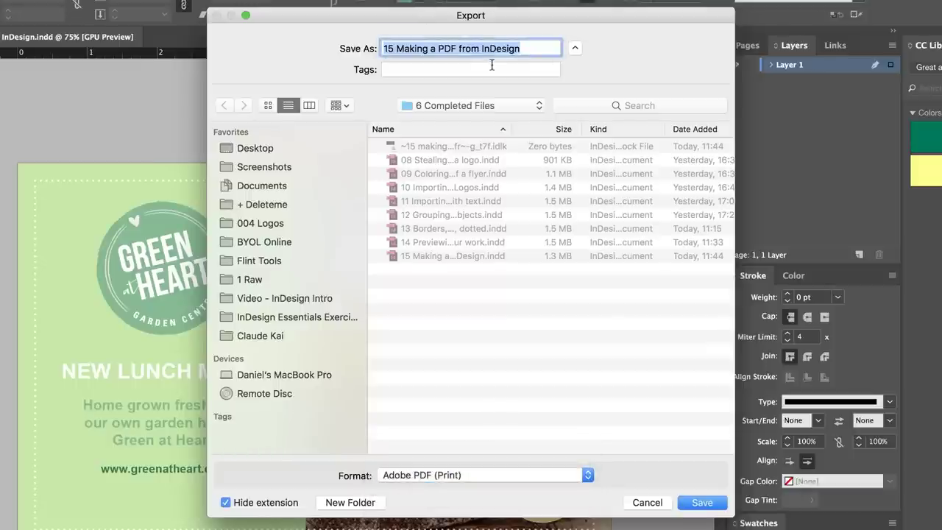
click(259, 151)
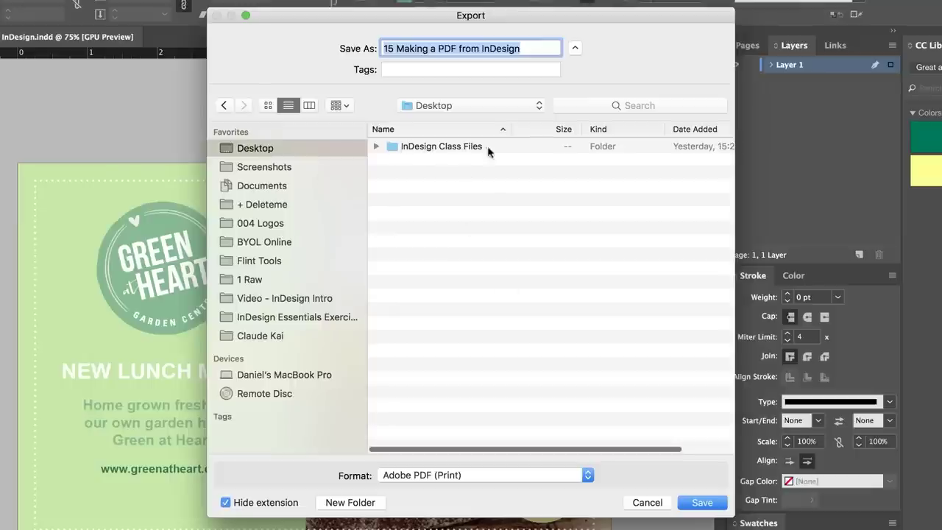
double_click(441, 146)
Name the exported file GaH Flyer V1 and save it to continue to the PDF options.
drag(521, 48, 439, 48)
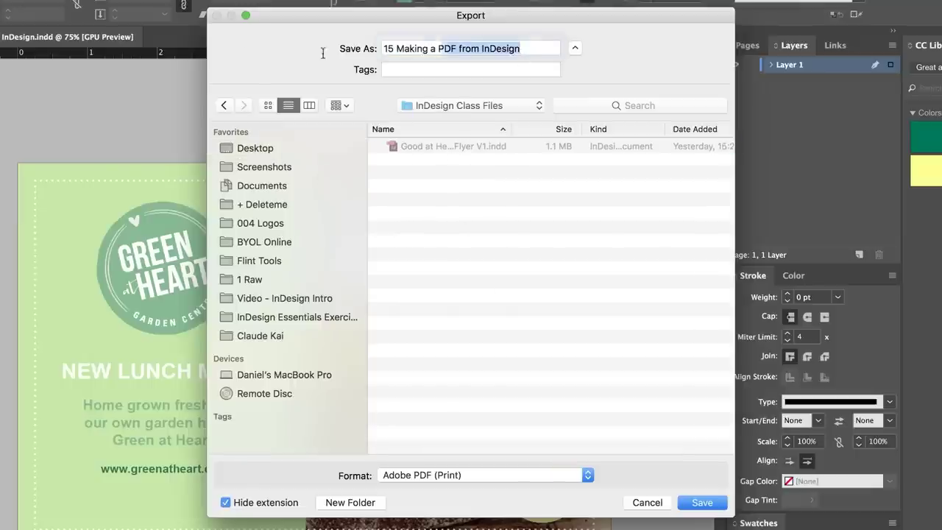
drag(322, 53, 207, 53)
text(G)
text(aH)
text( Fo)
key(BackSpace)
text(lyer V1)
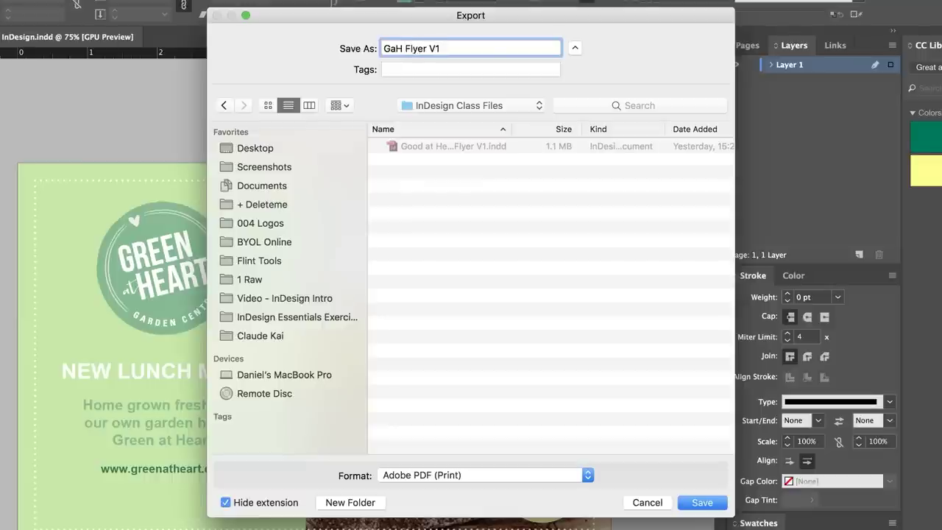
key(Return)
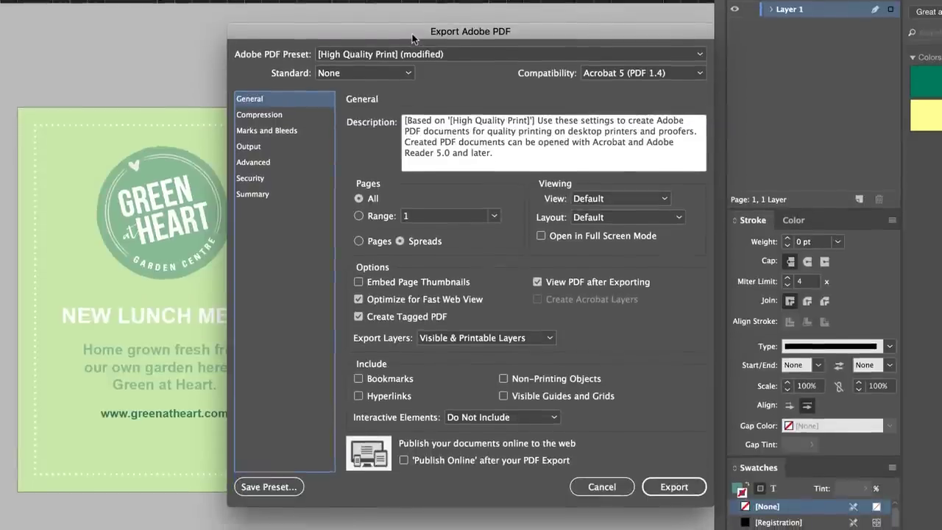
Look through the compression and bleed options, apply the unmodified [High Quality Print] preset, and export the PDF.
click(284, 118)
click(274, 133)
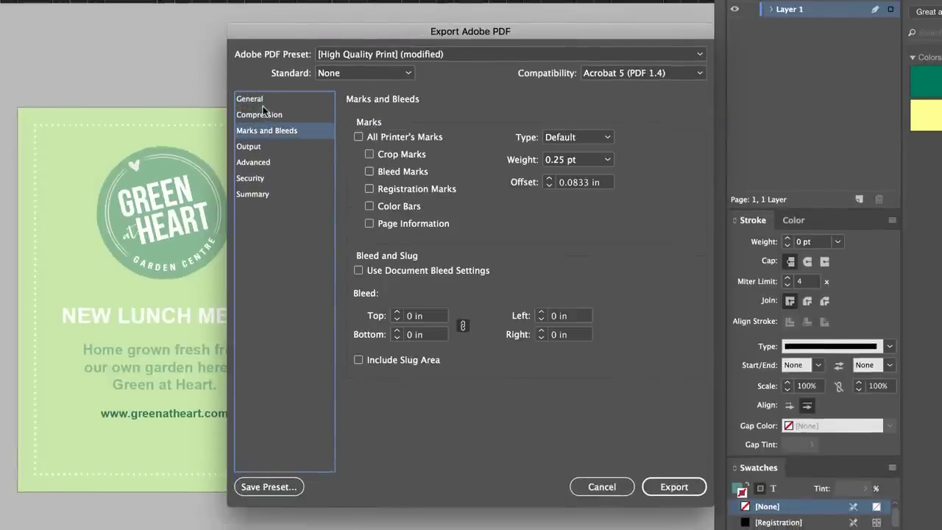
click(264, 103)
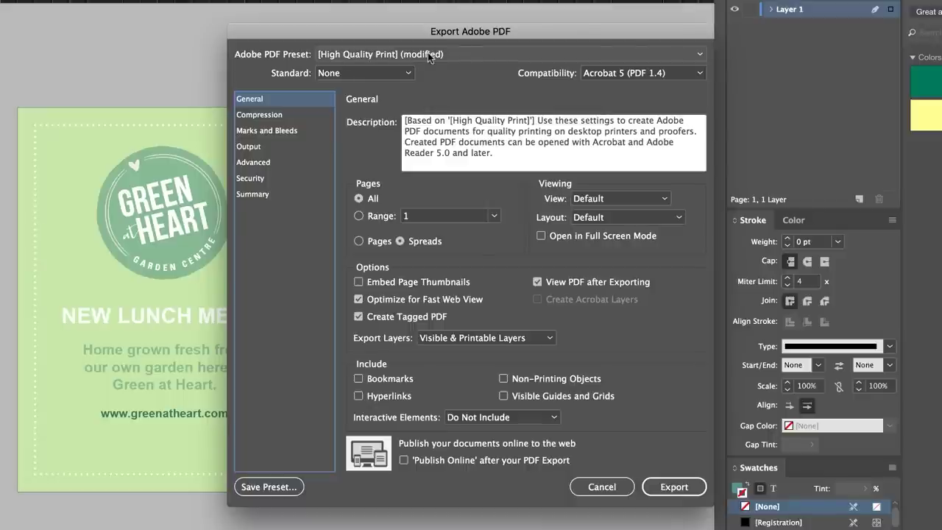
click(359, 57)
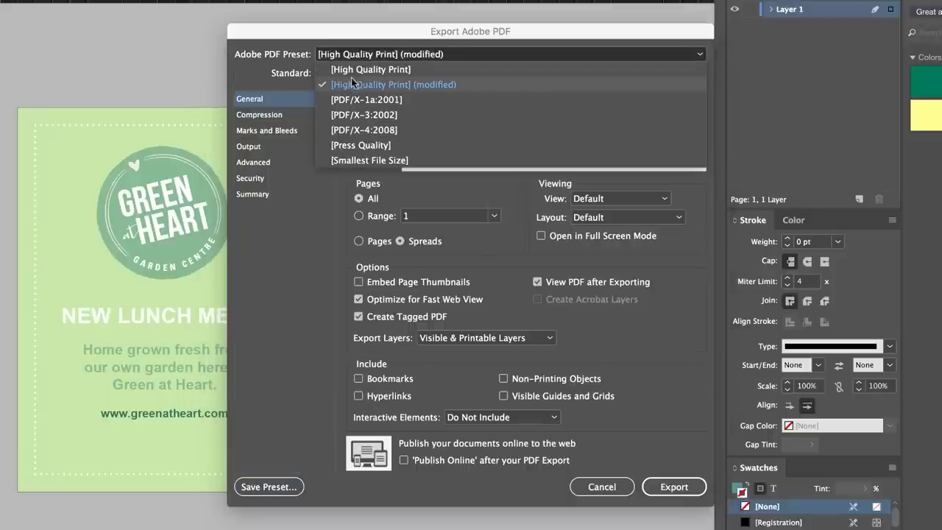
click(349, 79)
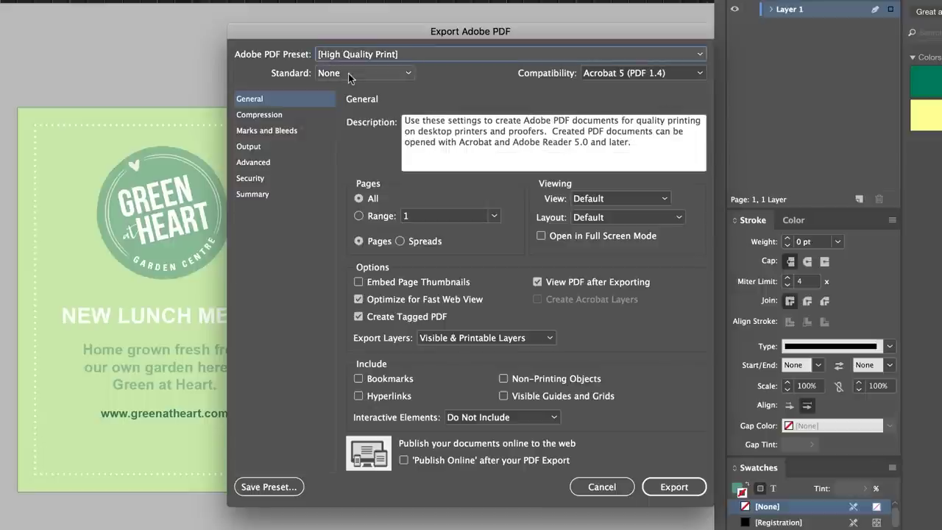
click(667, 489)
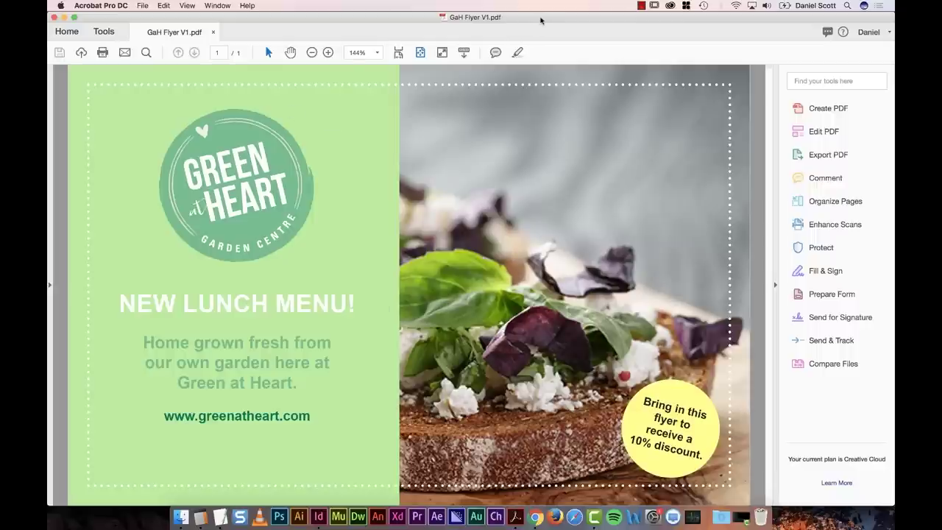
Switch to Finder and locate the exported GaH Flyer V1 PDF in the Desktop's InDesign Class Files folder.
key(super+Tab)
key(super+Tab)
key(super+Tab)
key(super+Tab)
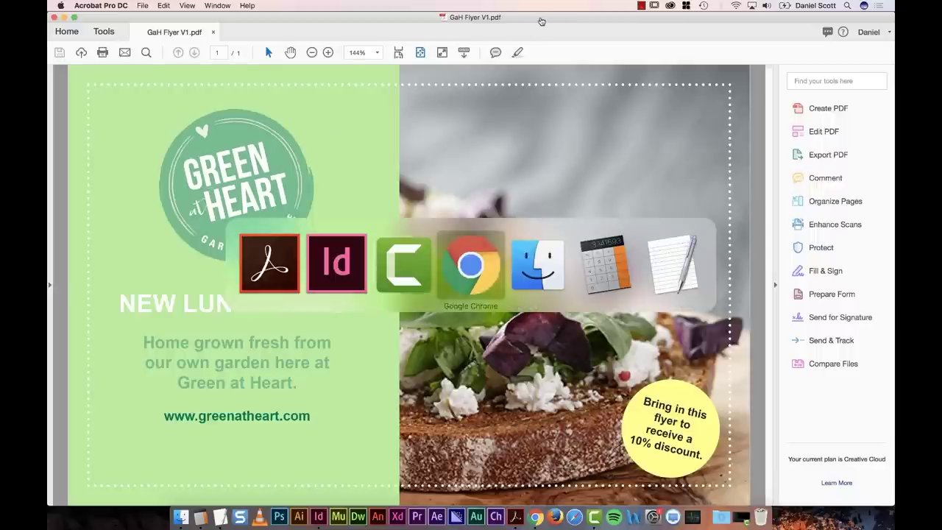
key(super+n)
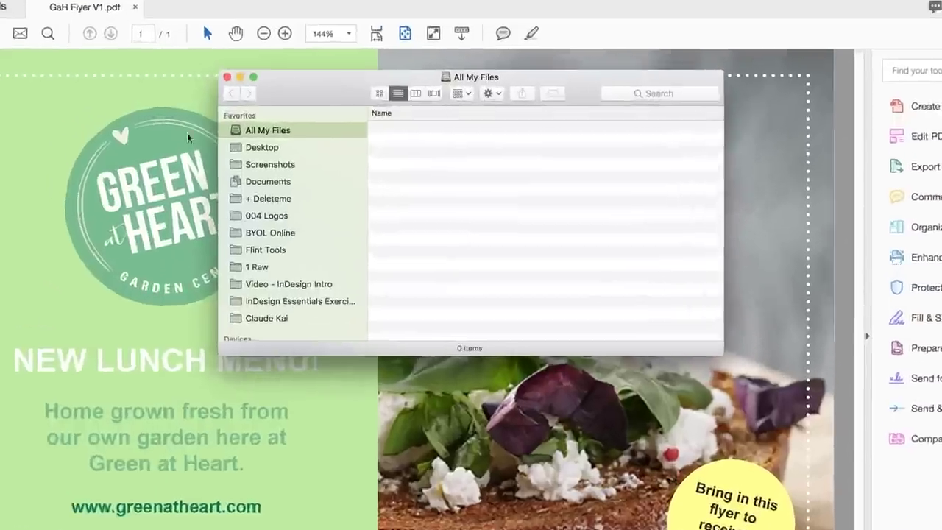
click(338, 140)
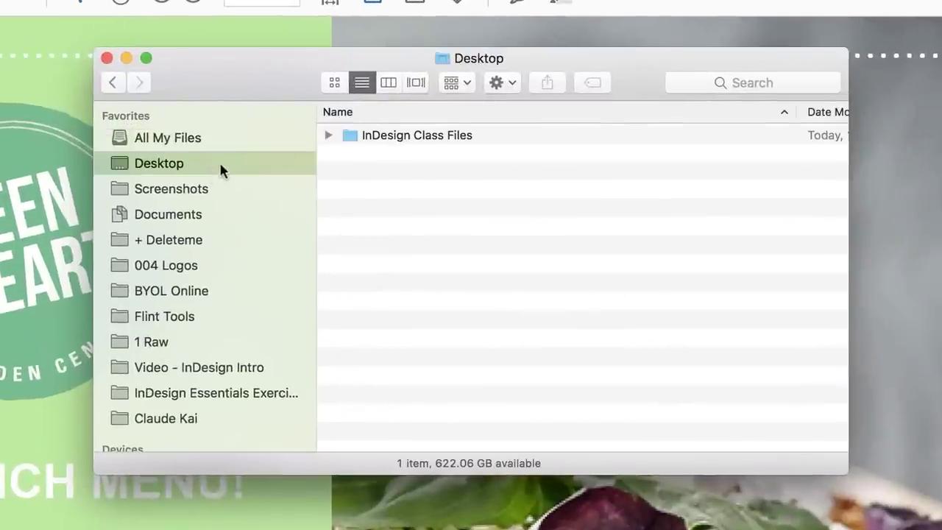
double_click(393, 135)
click(441, 135)
drag(442, 134, 486, 193)
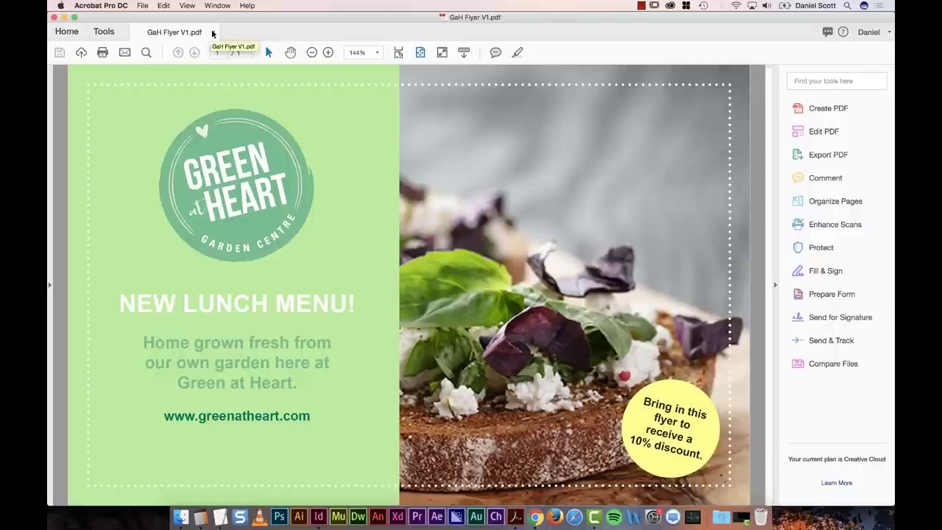
Switch back to InDesign and export the flyer as a print PDF again, replacing the existing GaH Flyer V1.pdf.
key(super+Tab)
key(super+Tab)
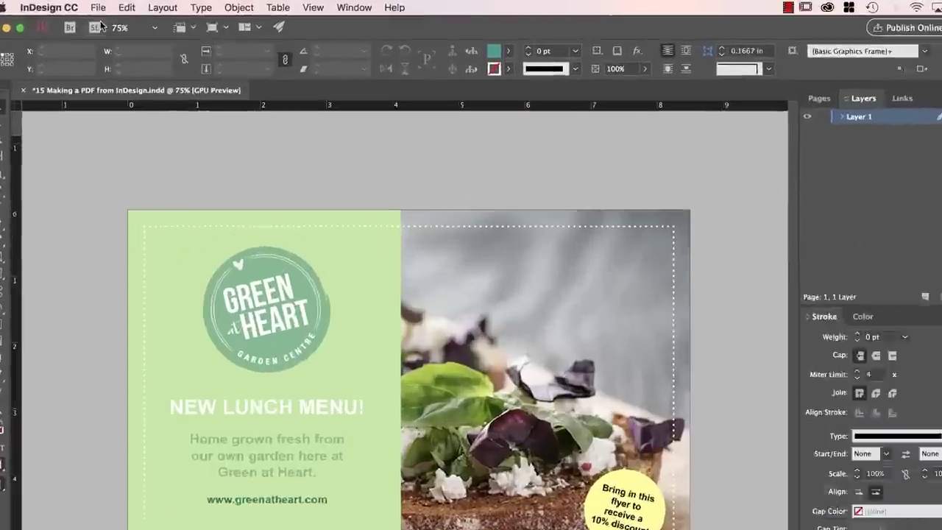
click(132, 5)
click(89, 351)
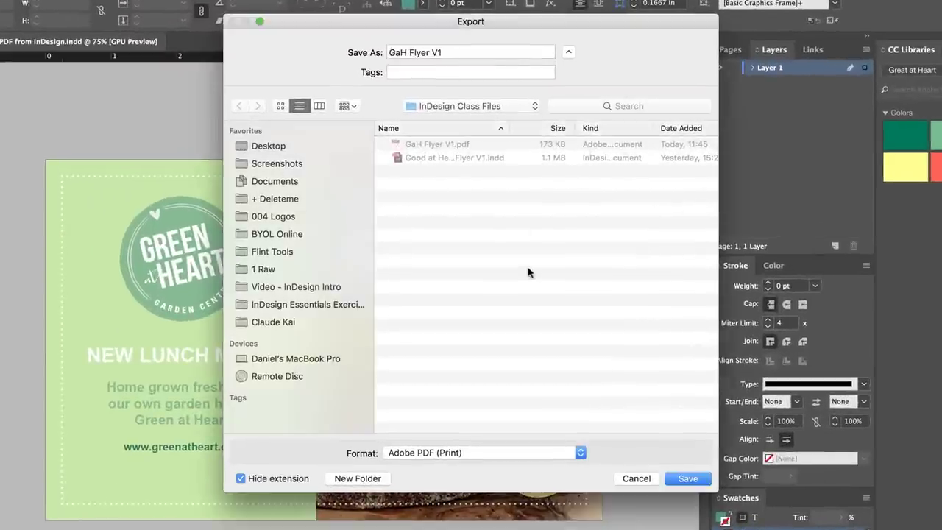
key(Return)
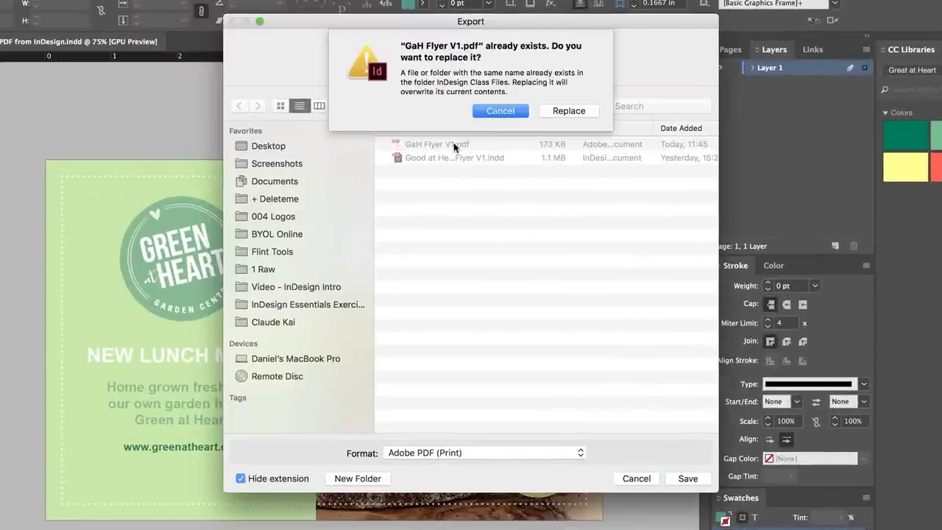
click(568, 111)
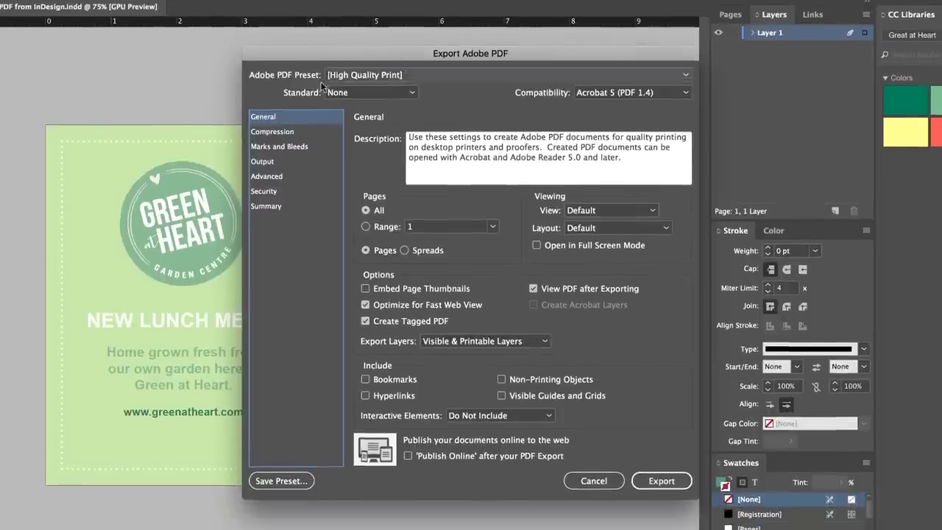
Try the [Smallest File Size] PDF preset and return to [High Quality Print].
click(357, 75)
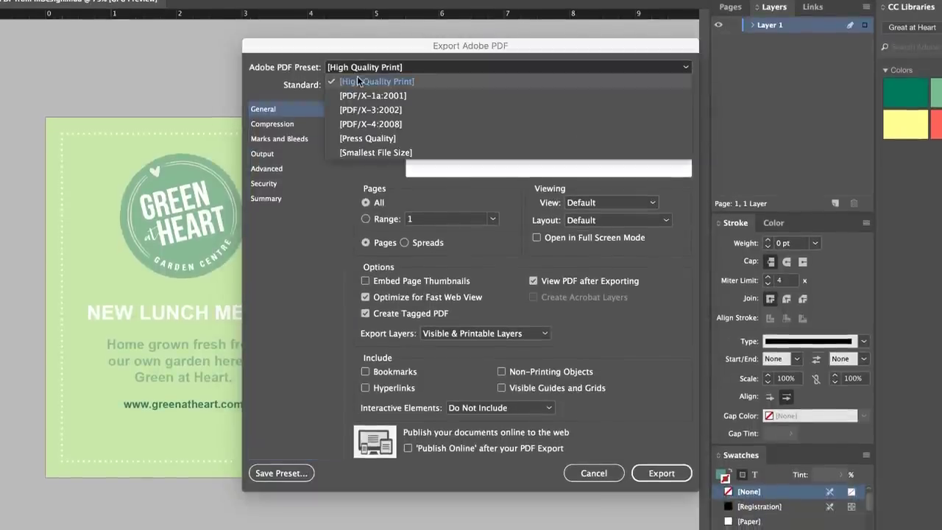
click(364, 154)
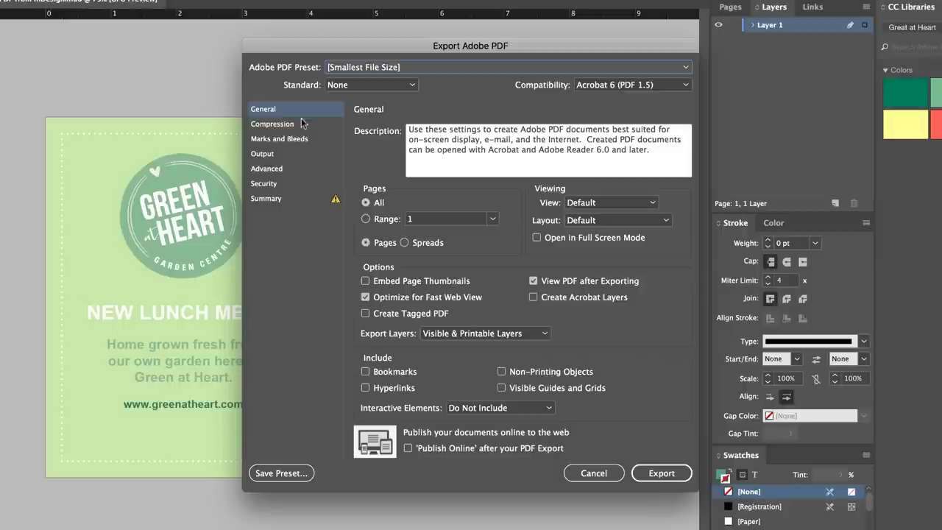
click(380, 68)
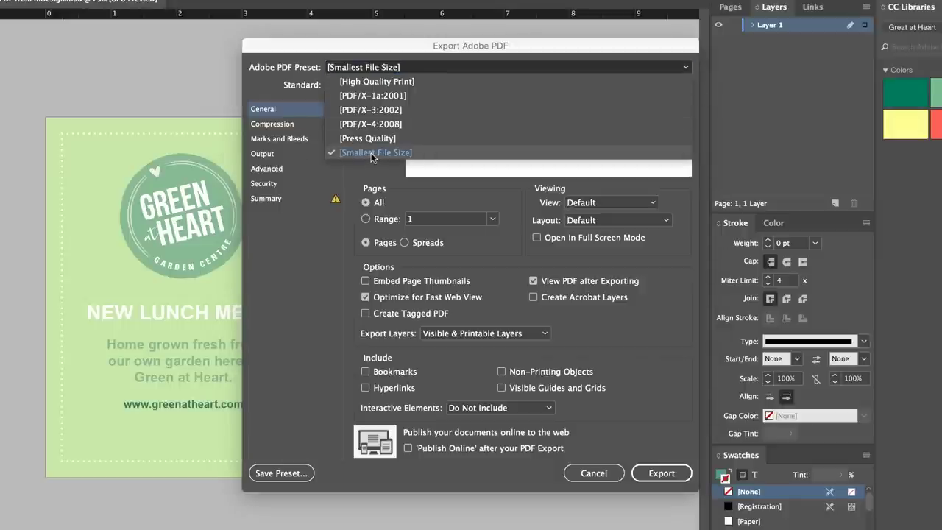
click(378, 81)
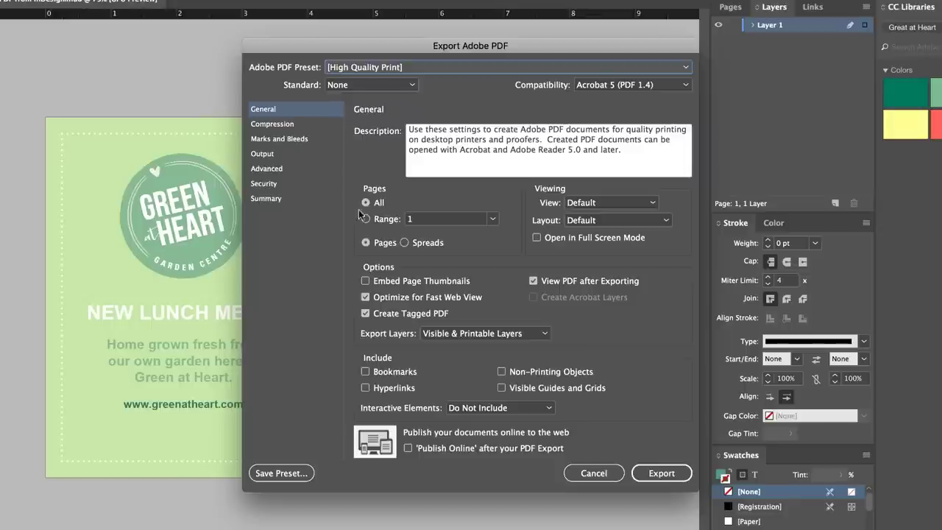
Turn on Crop Marks and Use Document Bleed Settings in the PDF's marks and bleeds options.
click(286, 140)
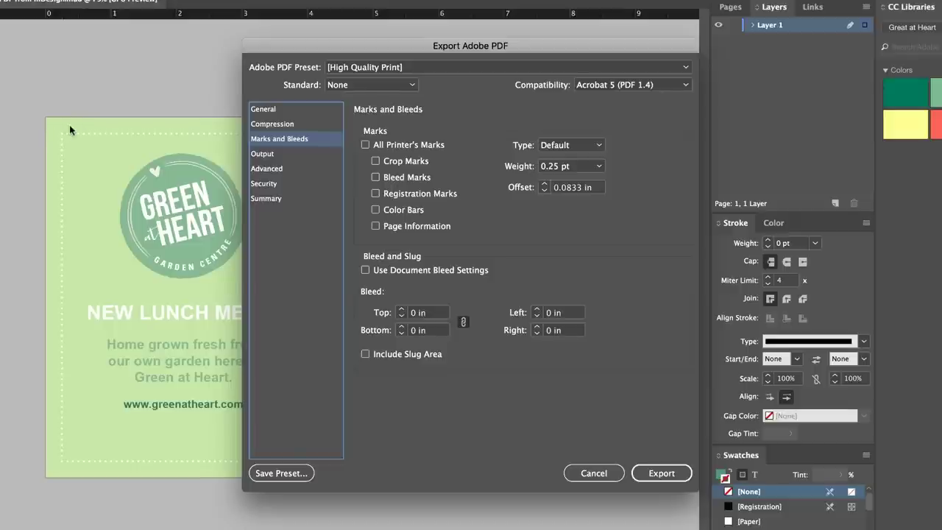
click(407, 177)
click(398, 163)
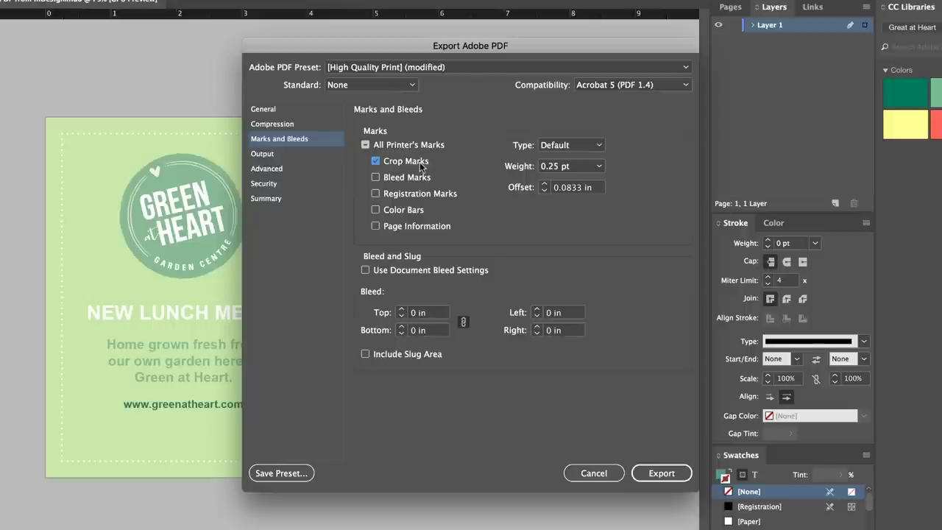
click(398, 271)
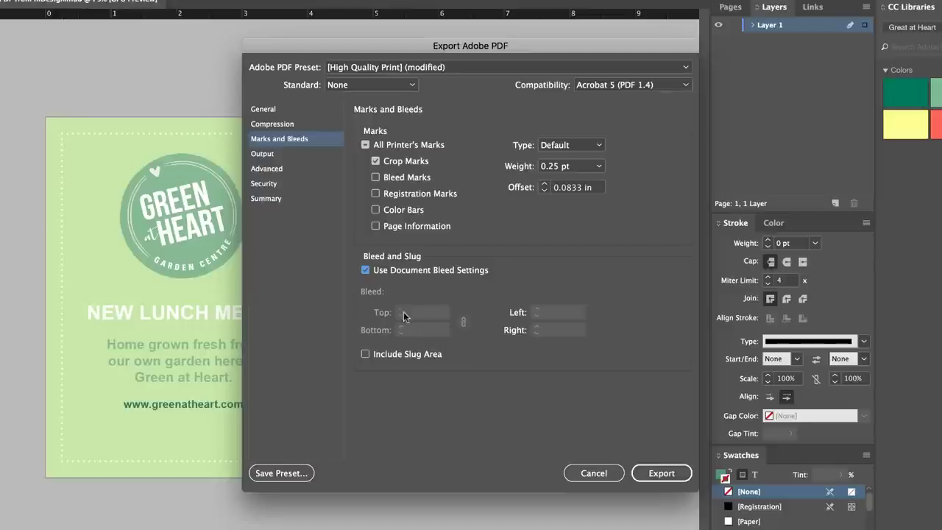
click(396, 272)
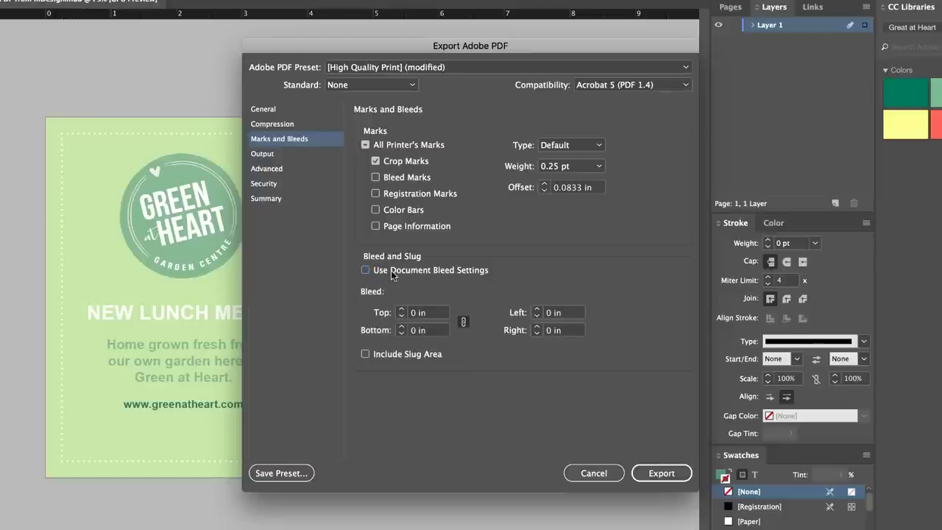
click(393, 272)
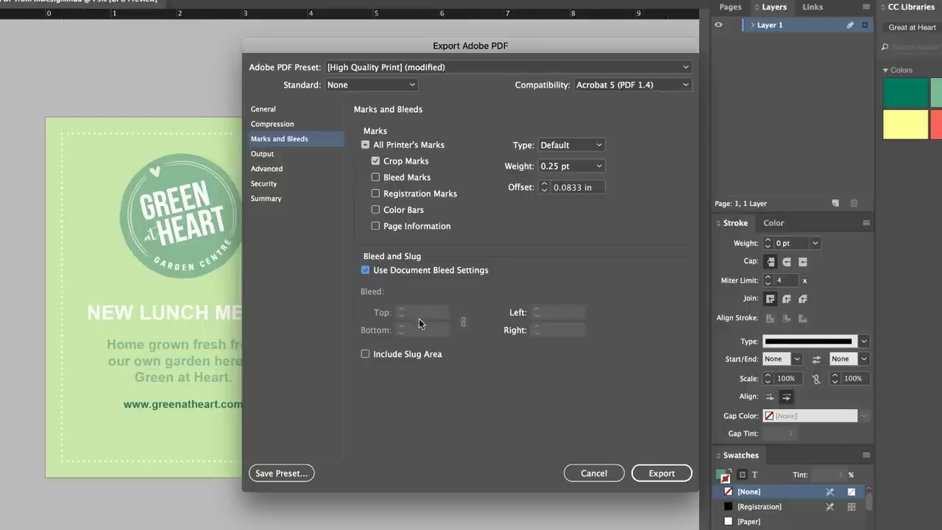
Export the flyer PDF with its crop marks and bleed, and start another print PDF export that replaces GaH Flyer V1.
click(651, 472)
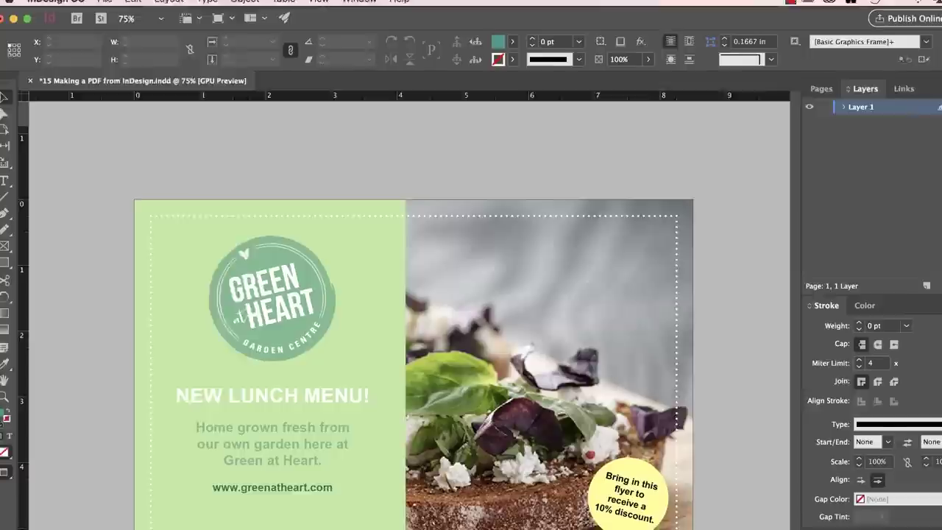
click(114, 7)
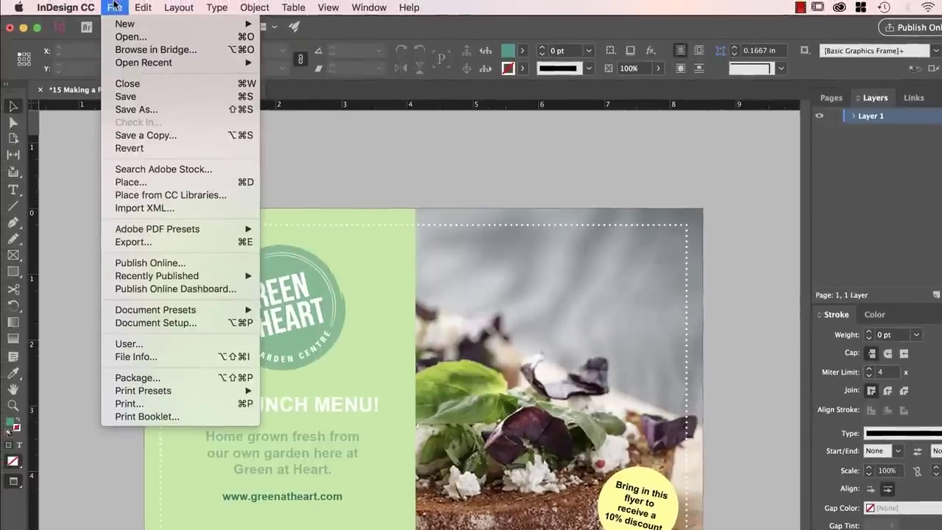
click(131, 242)
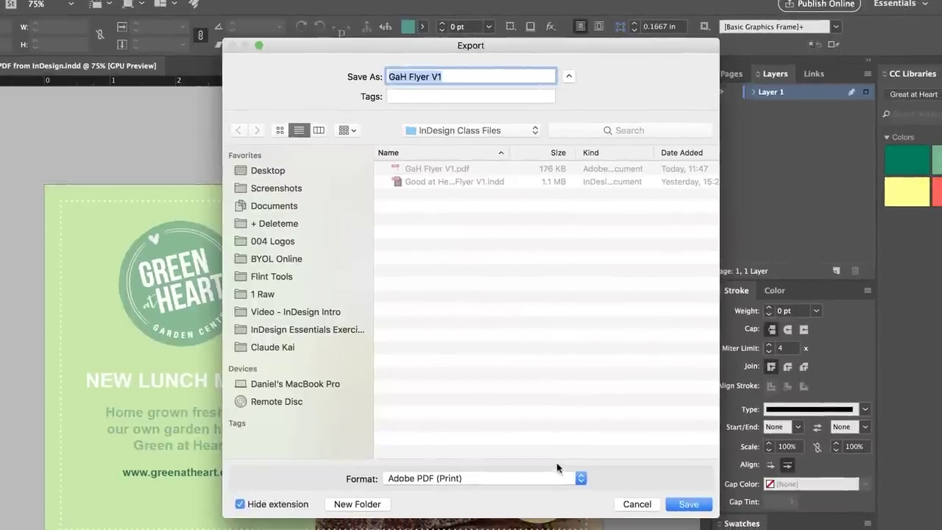
key(super+Tab)
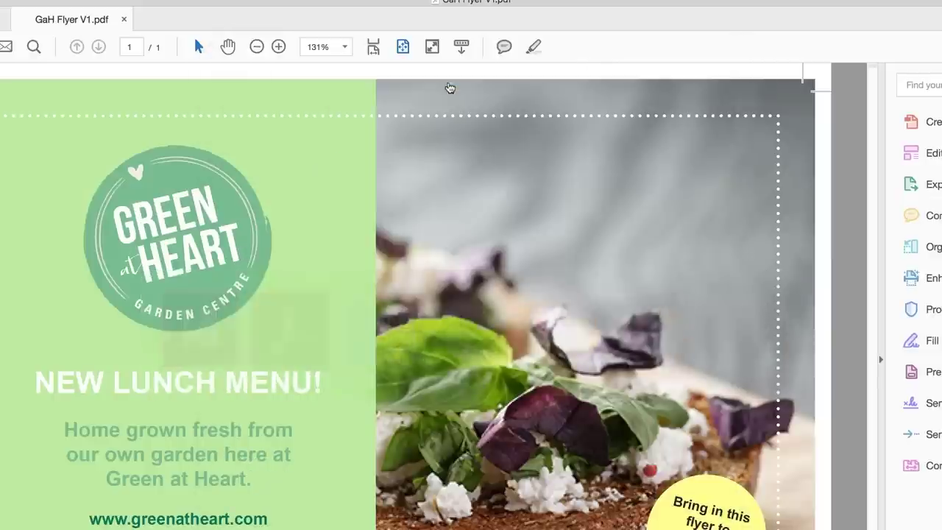
key(super+Tab)
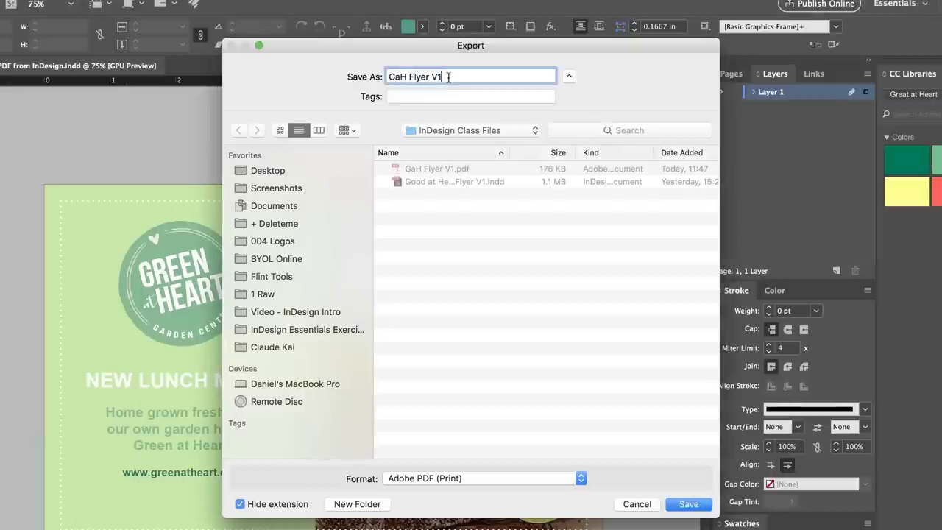
click(689, 504)
click(569, 135)
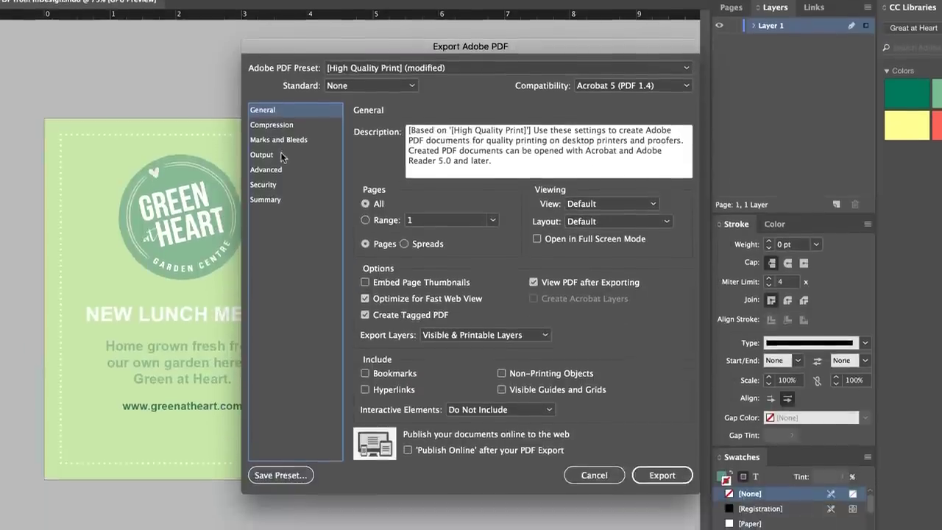
Export the PDF with All Printer's Marks turned on and check the page information printed below the artwork.
click(278, 140)
click(376, 178)
click(375, 193)
click(365, 145)
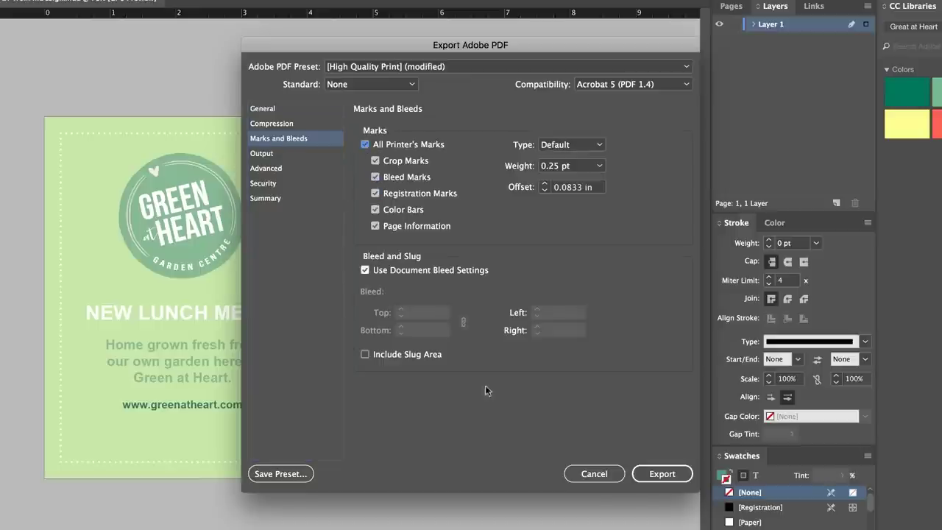
click(638, 474)
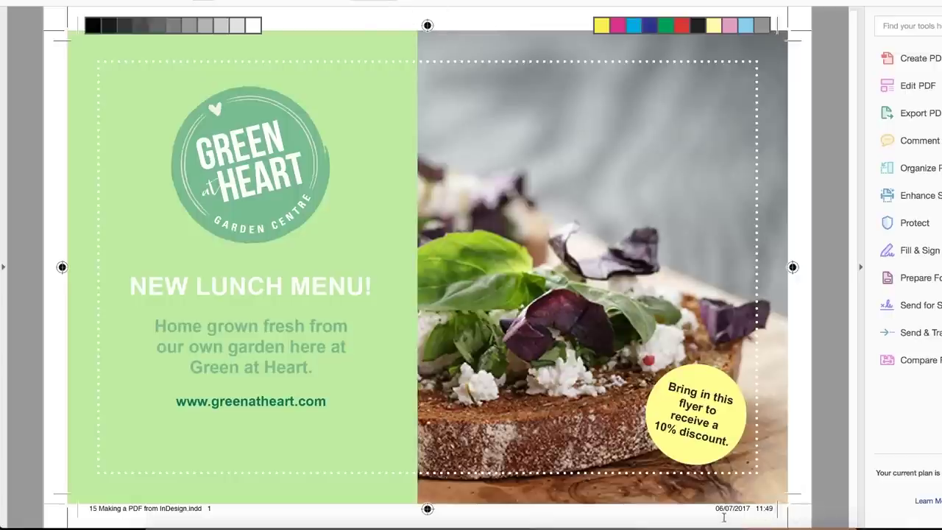
drag(714, 508, 767, 515)
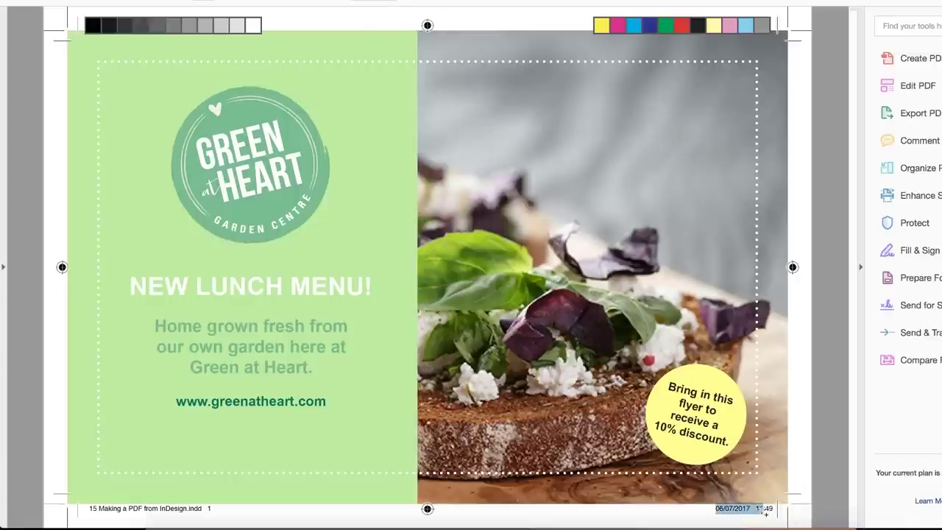
click(202, 508)
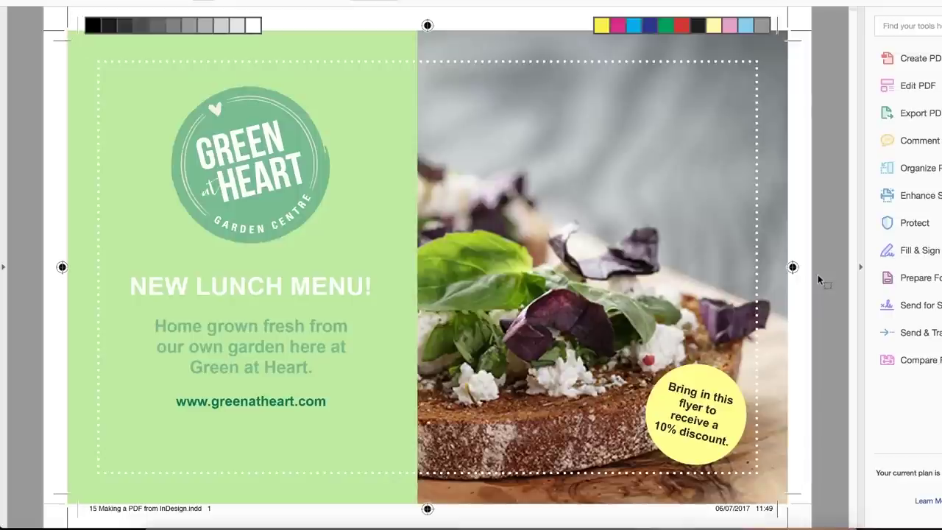
Switch back to InDesign and start another PDF export using the unmodified [High Quality Print] preset.
key(super+Tab)
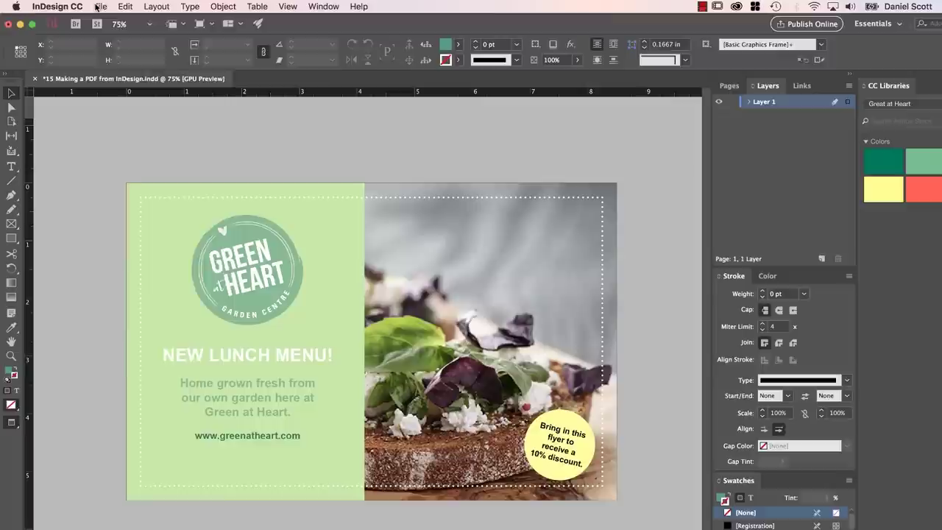
click(100, 6)
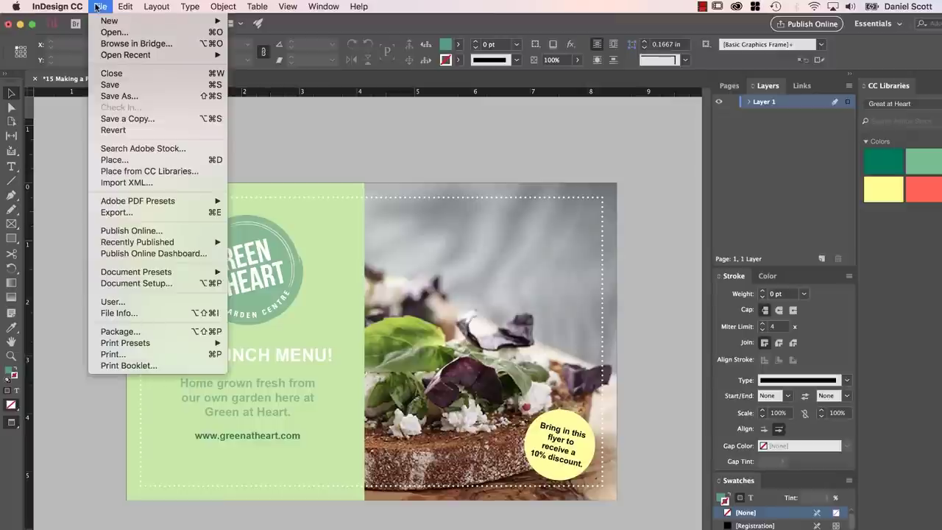
click(118, 212)
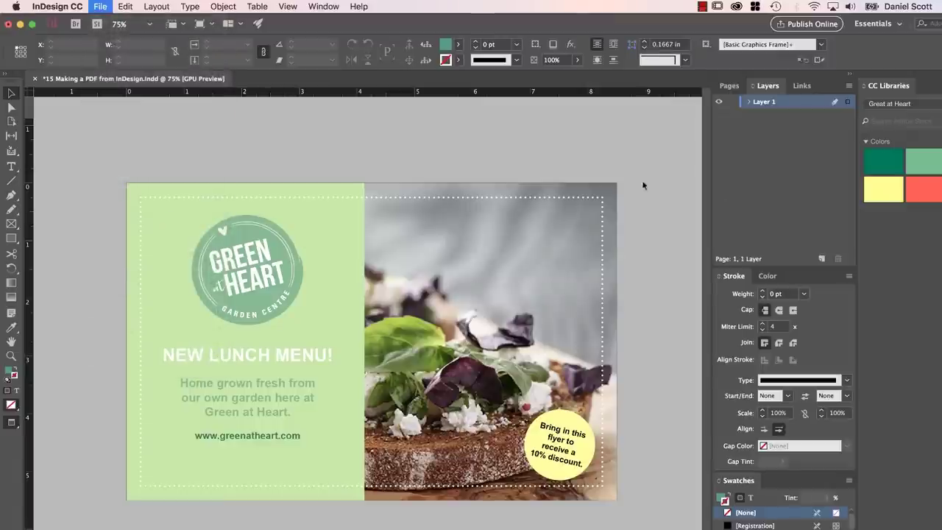
key(Return)
key(Escape)
click(427, 138)
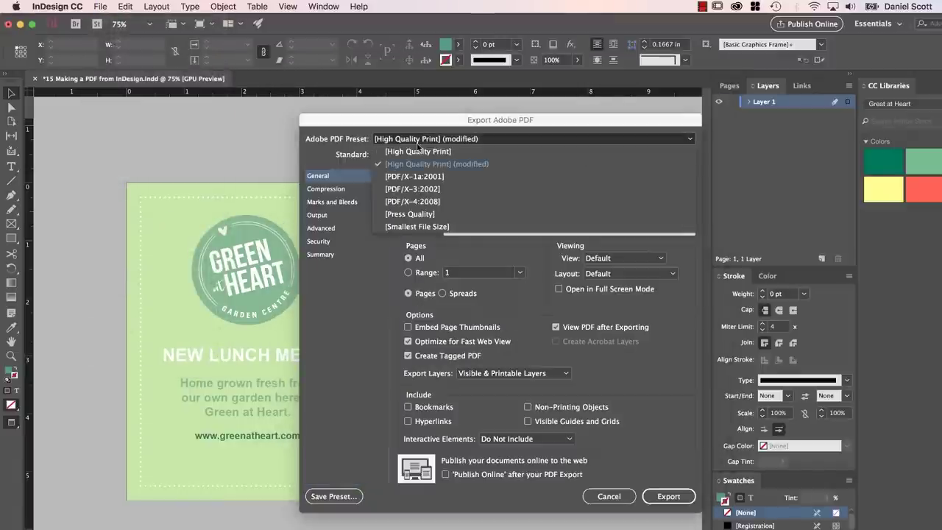
click(413, 152)
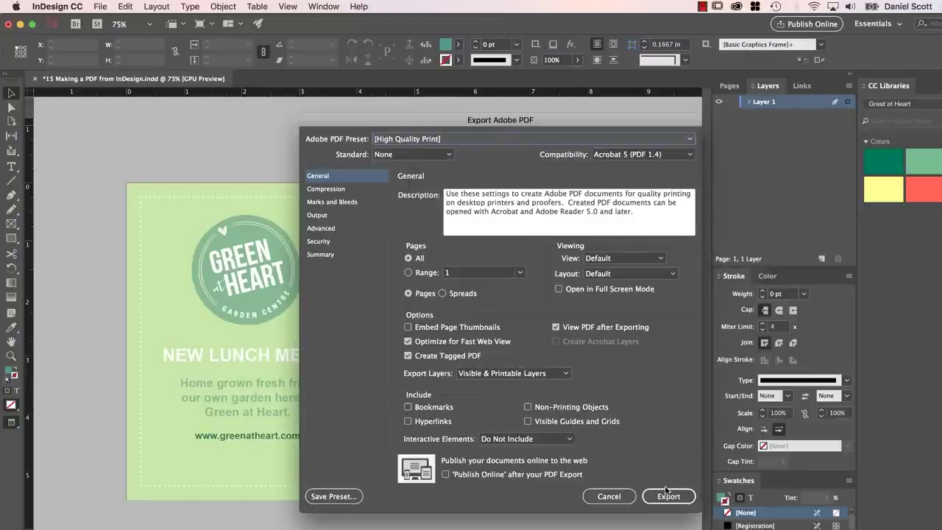
Turn on Crop Marks and Use Document Bleed Settings for the PDF export.
click(329, 203)
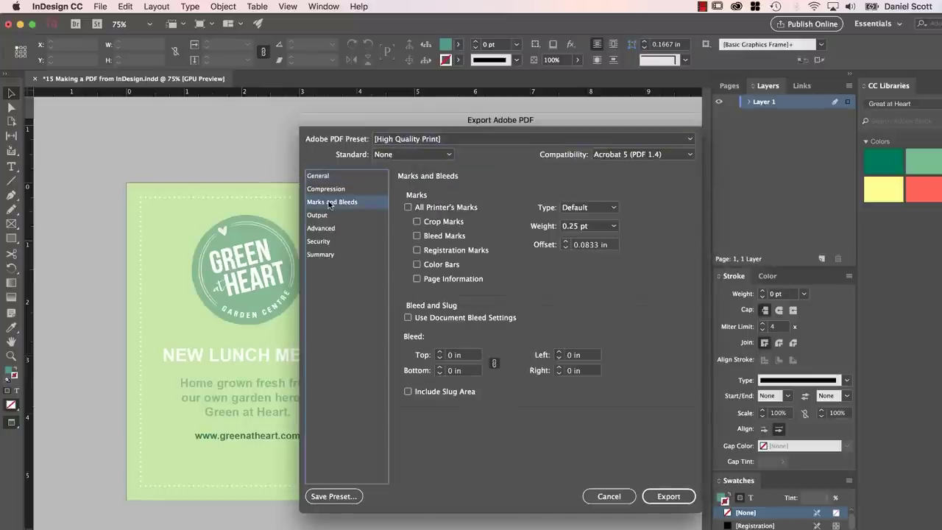
click(436, 221)
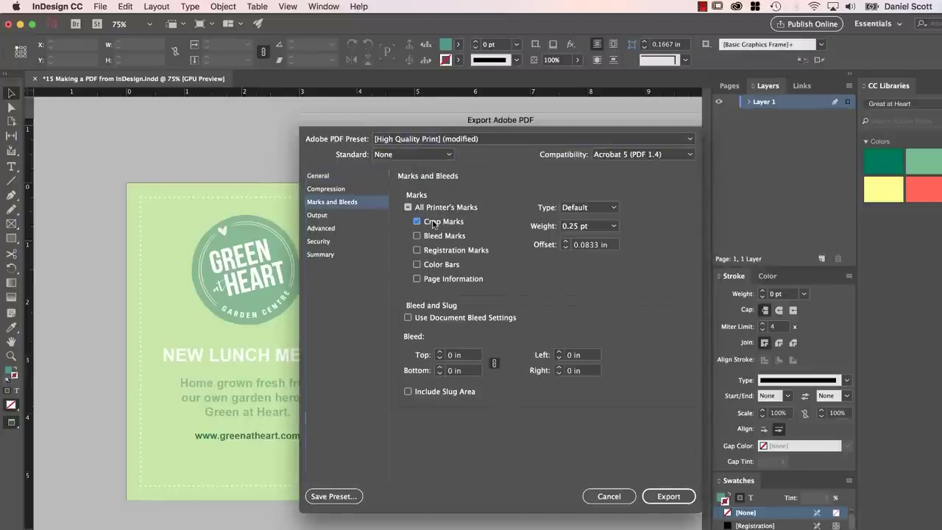
click(416, 318)
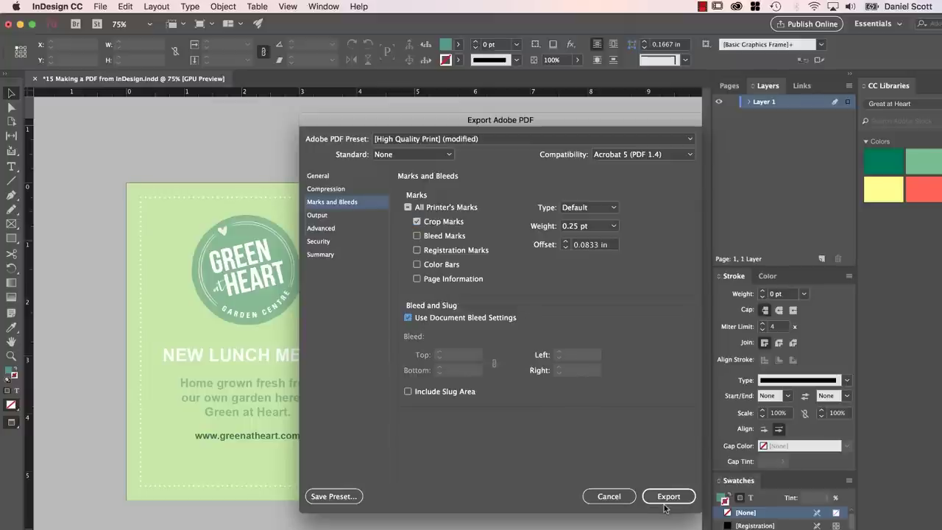
Reset the PDF preset to the unmodified [High Quality Print] and turn on Crop Marks.
click(479, 140)
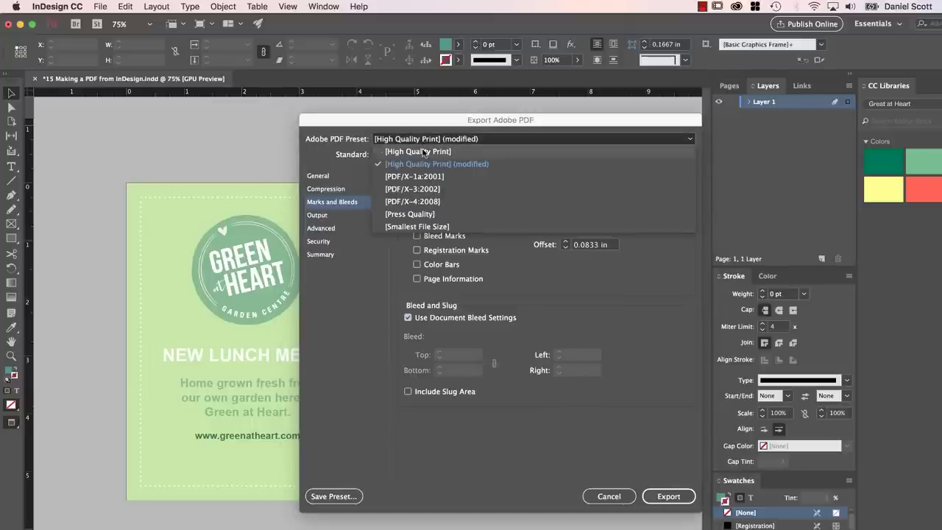
click(425, 152)
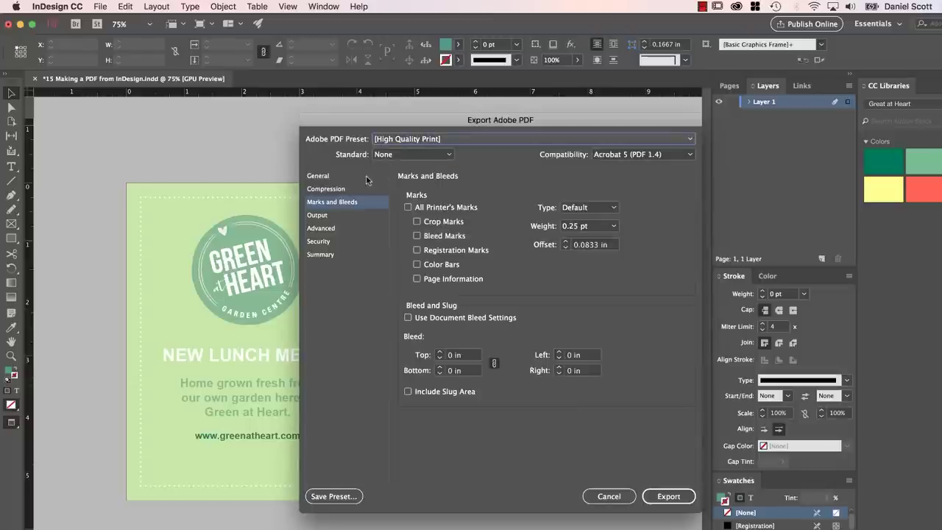
click(417, 221)
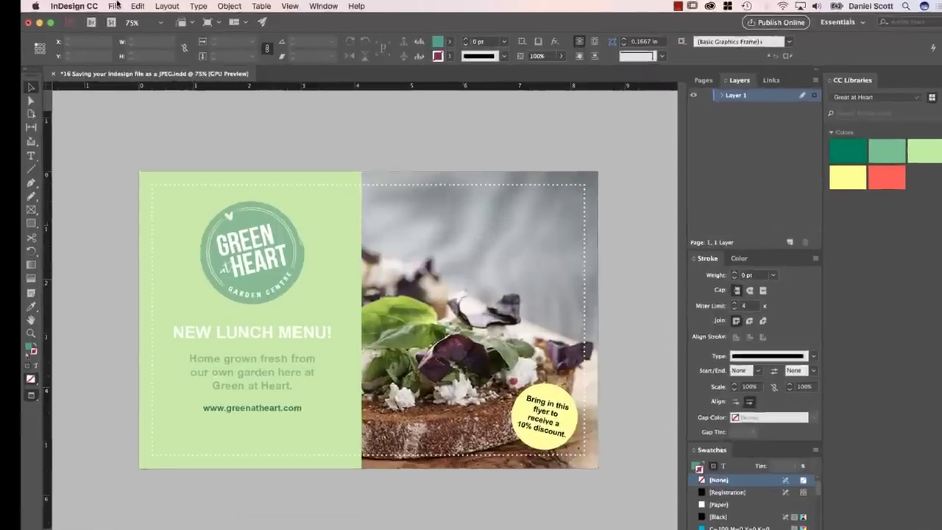
Start an export of the flyer document and choose JPEG as the file format.
click(132, 5)
click(62, 280)
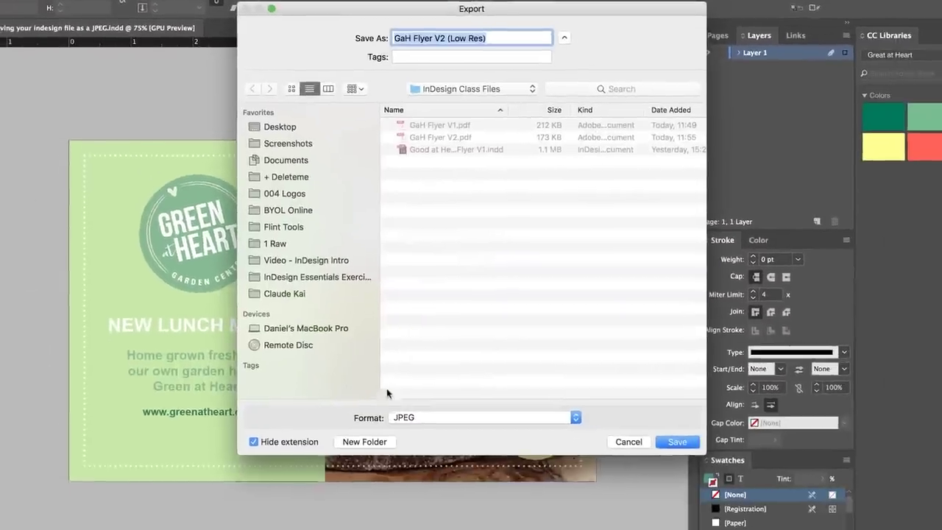
click(530, 516)
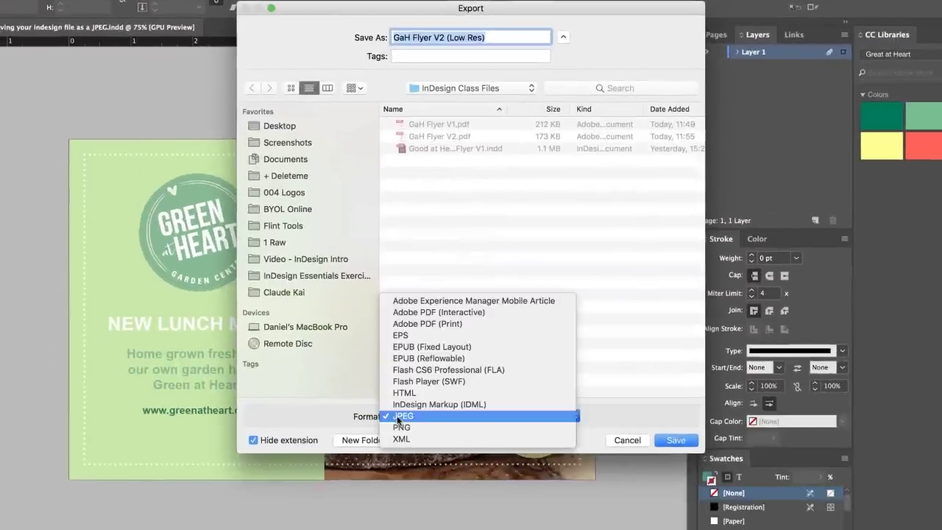
click(401, 331)
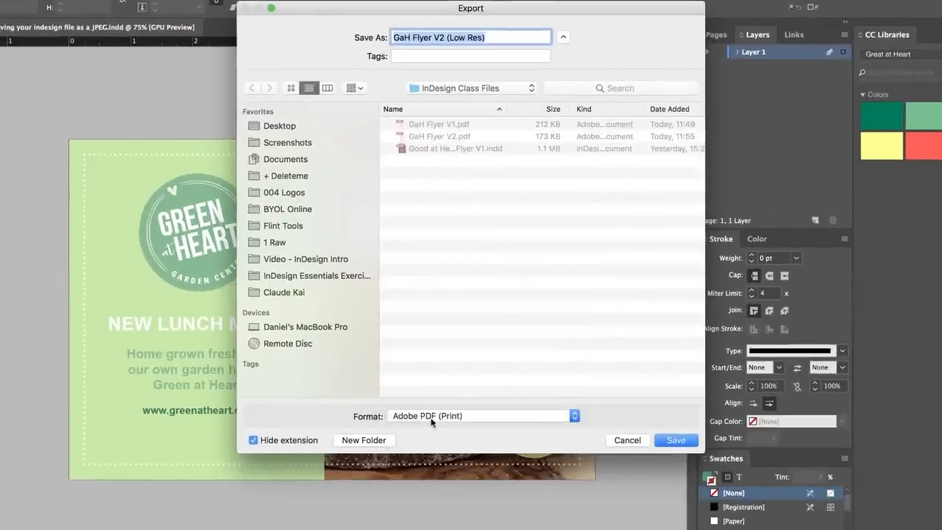
click(427, 421)
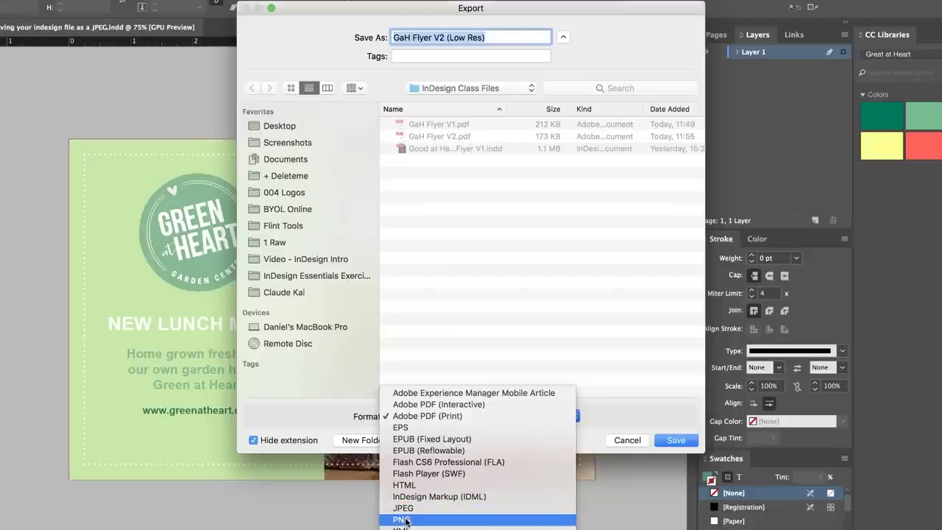
click(406, 509)
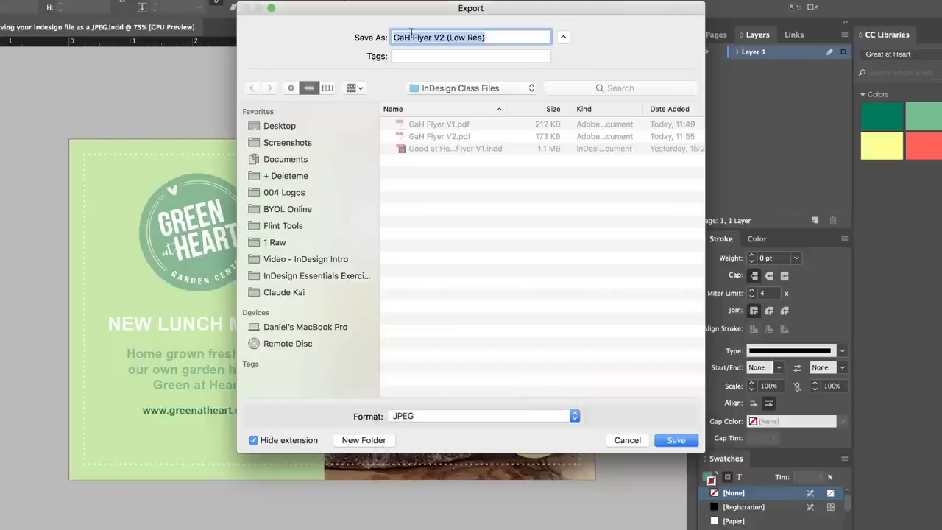
Name the JPEG GaH Flyer V2 (Hi Res) and save it to the InDesign Class Files folder.
drag(447, 38, 469, 40)
text(Hi)
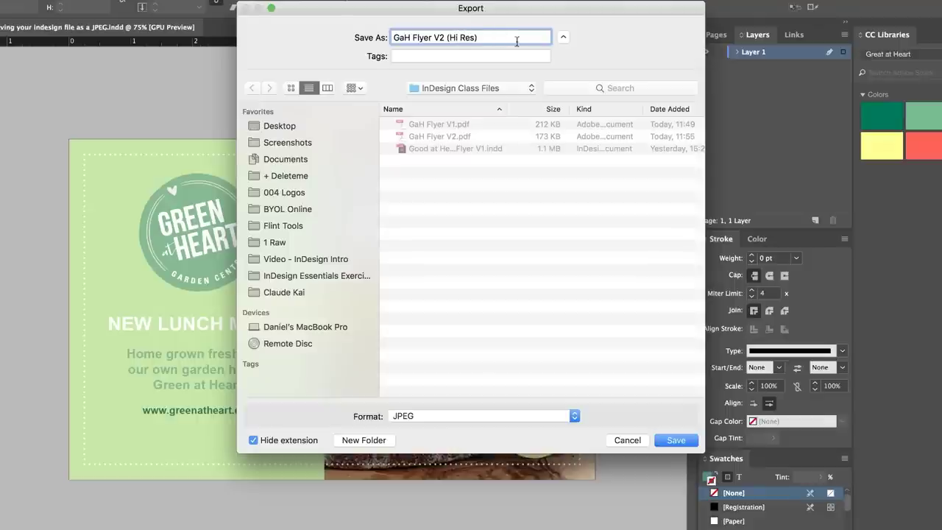
click(674, 440)
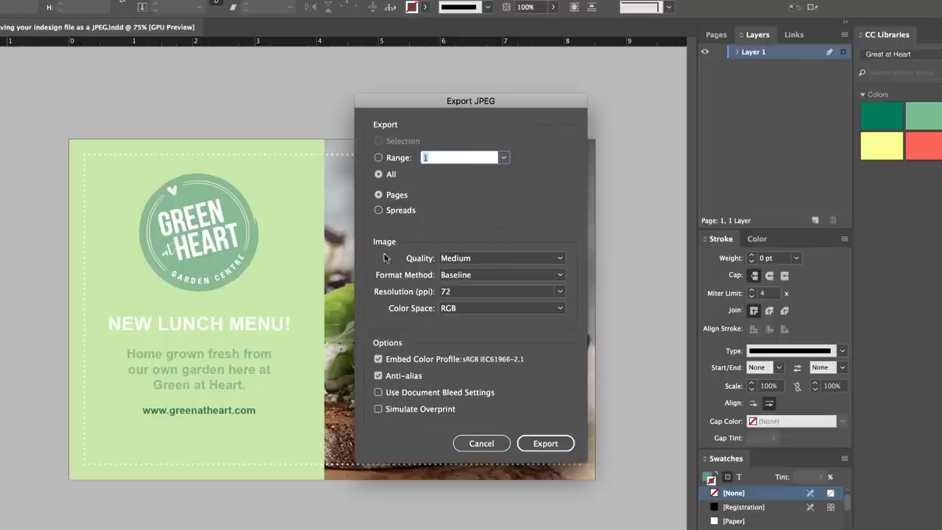
Export the JPEG at Maximum quality with a resolution of 300 ppi.
key(Tab)
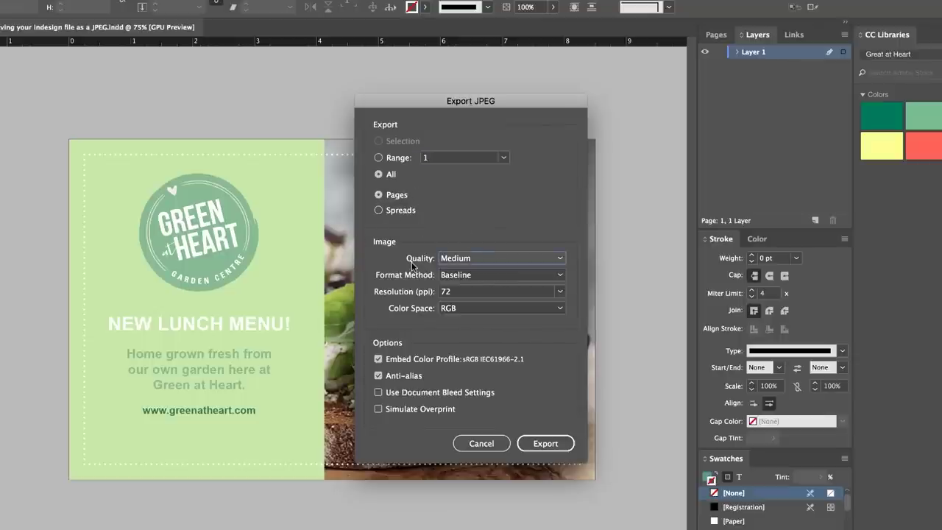
click(457, 259)
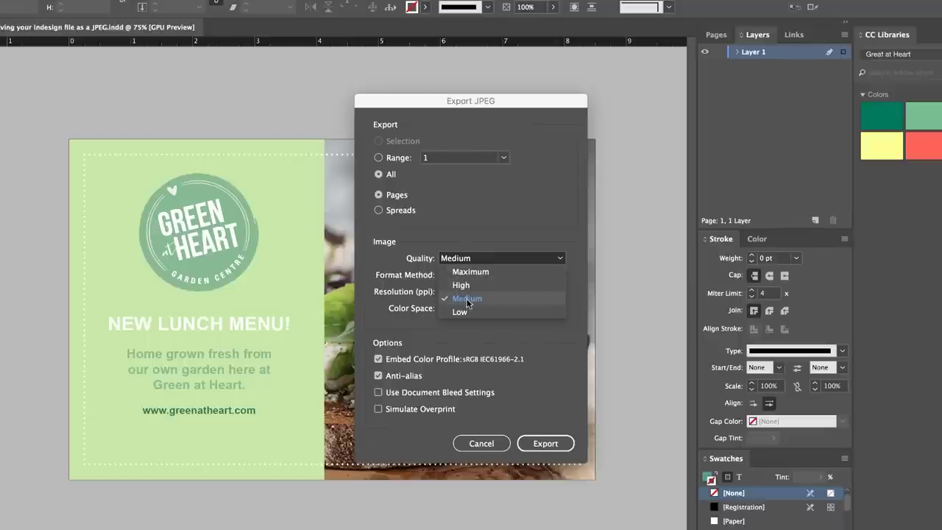
click(463, 273)
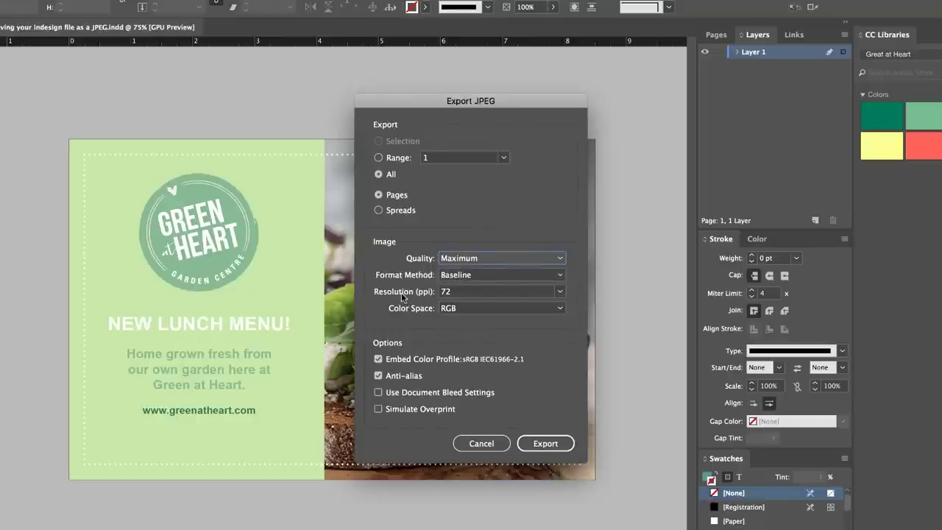
click(560, 291)
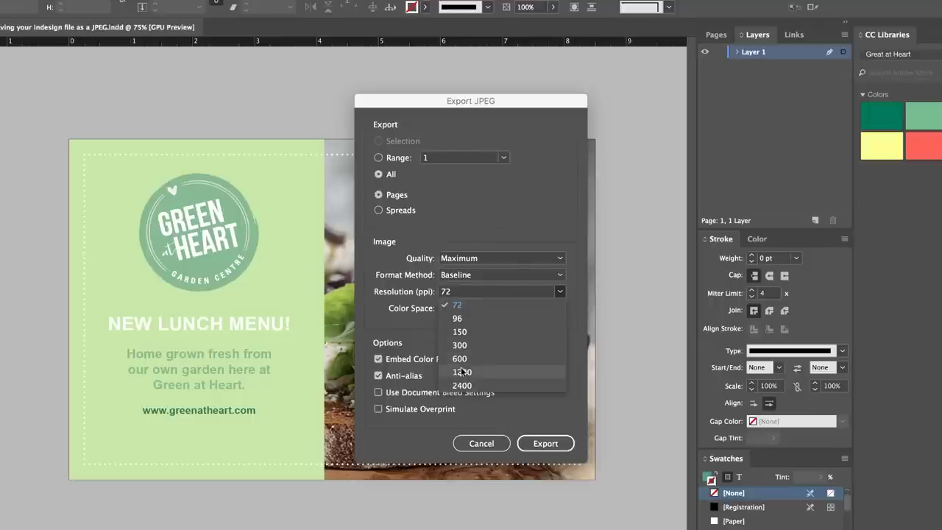
click(477, 343)
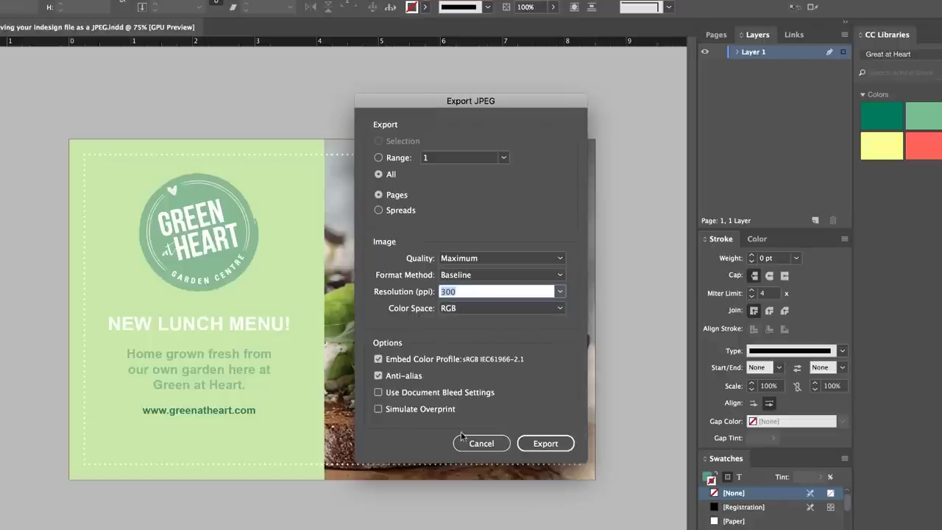
click(547, 446)
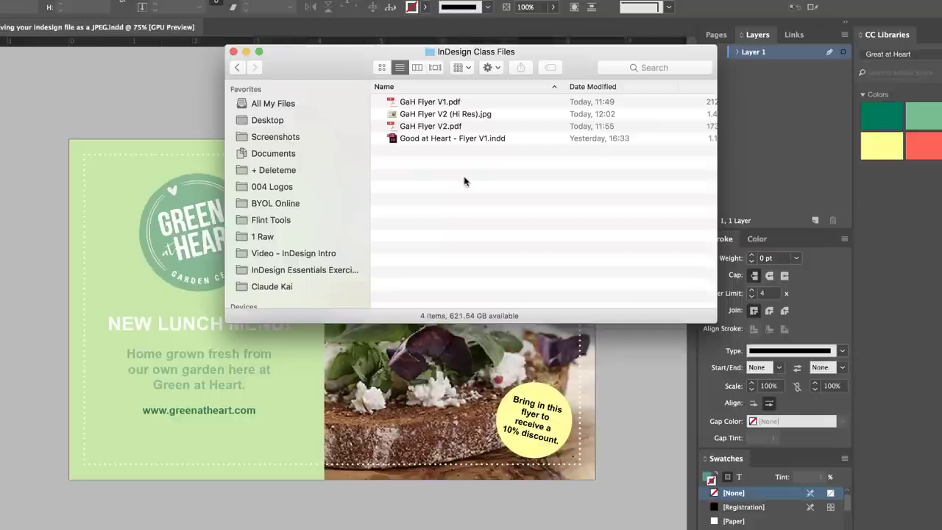
Check the file size of GaH Flyer V2 (Hi Res).jpg in the Finder listing.
click(463, 114)
scroll(515, 121, right, 3)
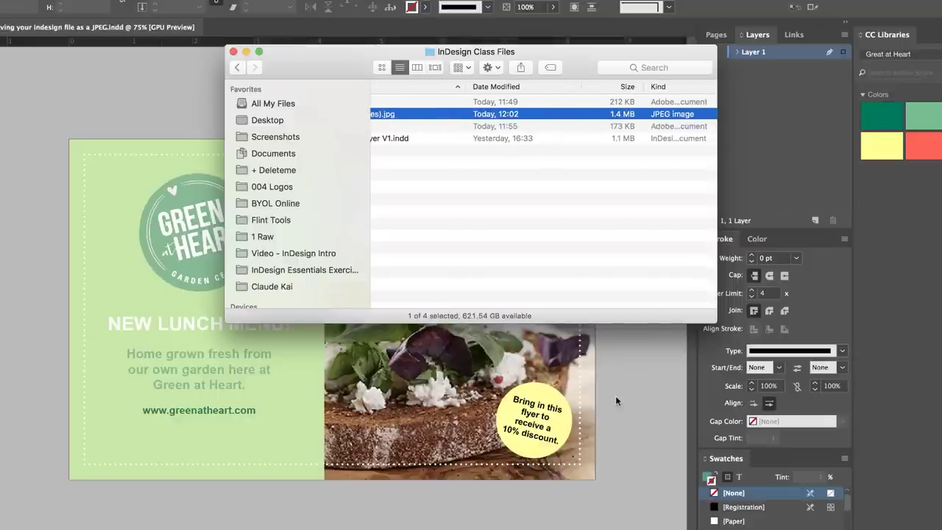
Preview the exported high-resolution flyer JPEG at full size, close the preview and return to the InDesign document.
key(space)
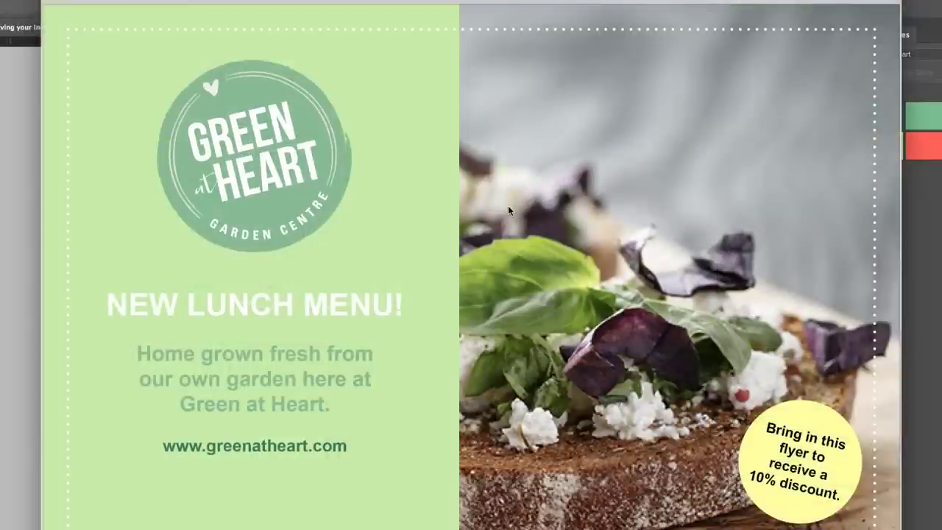
key(space)
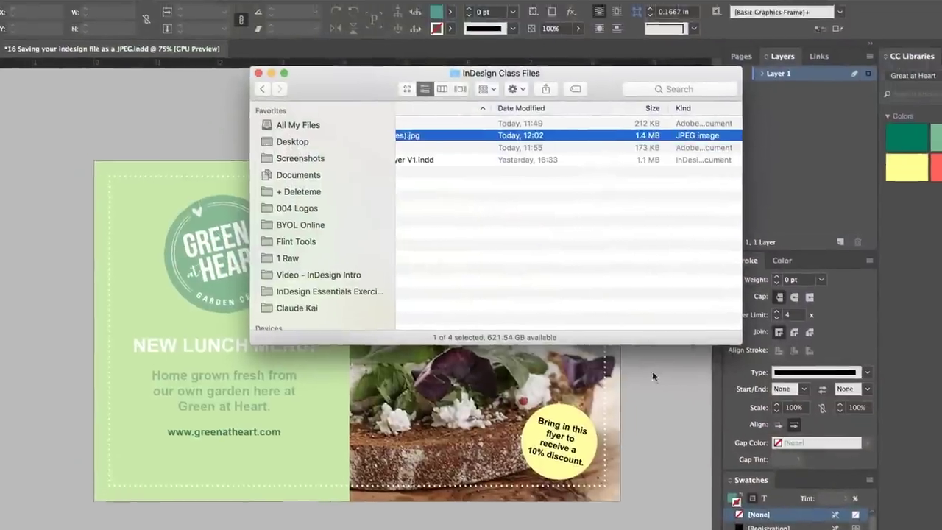
click(340, 192)
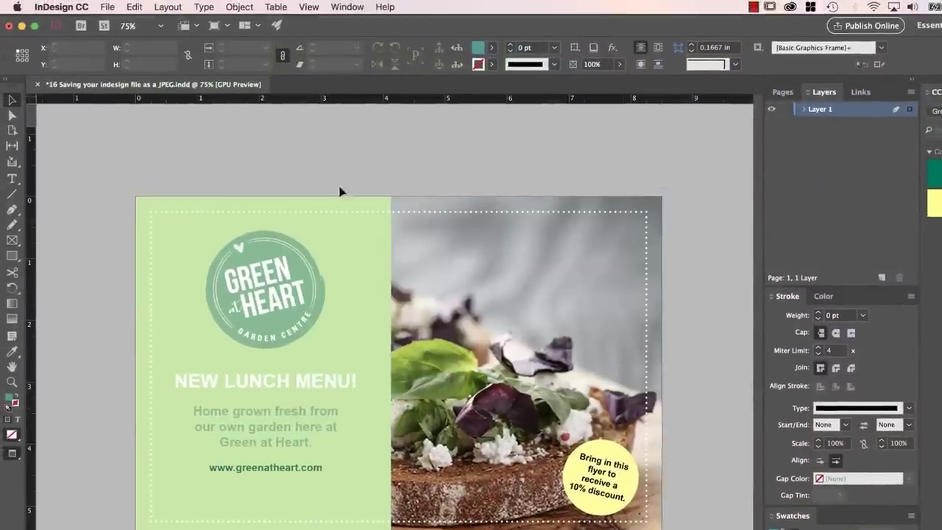
Start another JPEG export of the flyer, replacing "Hi" with "Low" in the file name and saving to the InDesign Class Files folder.
click(109, 7)
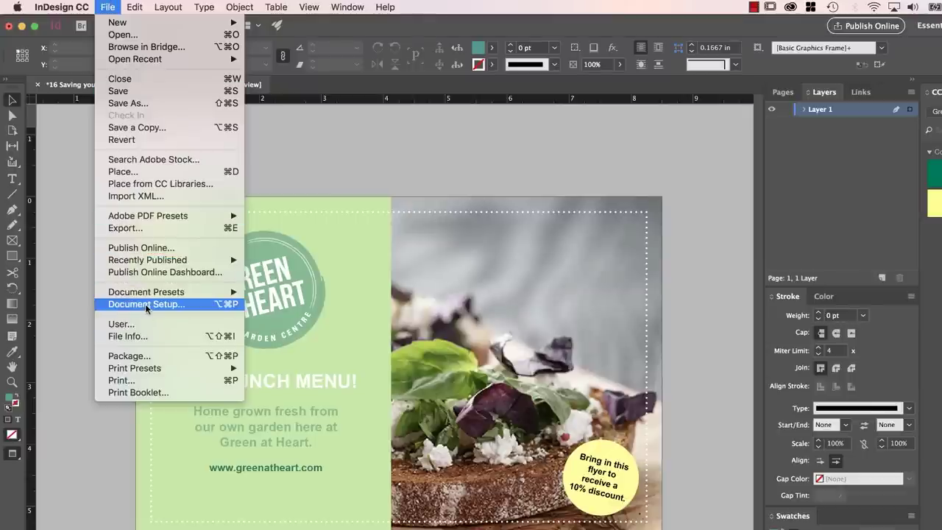
click(125, 228)
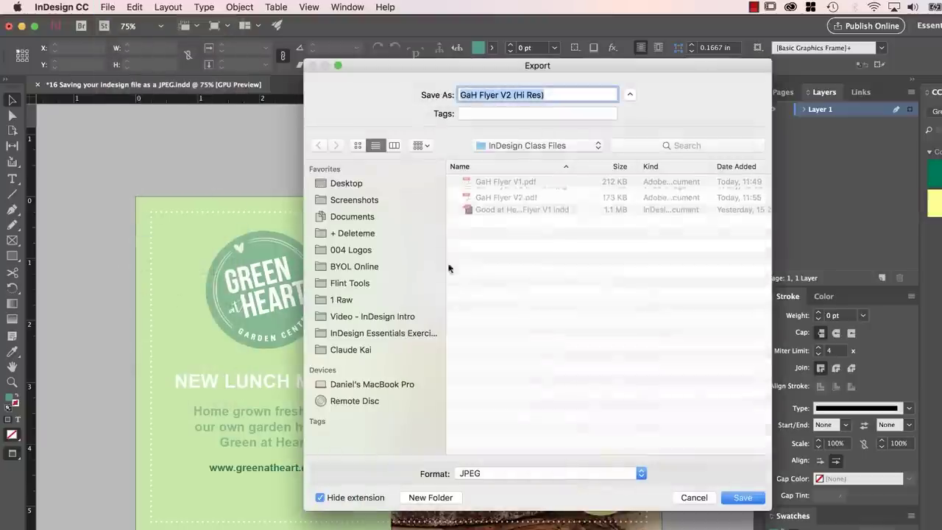
key(Right)
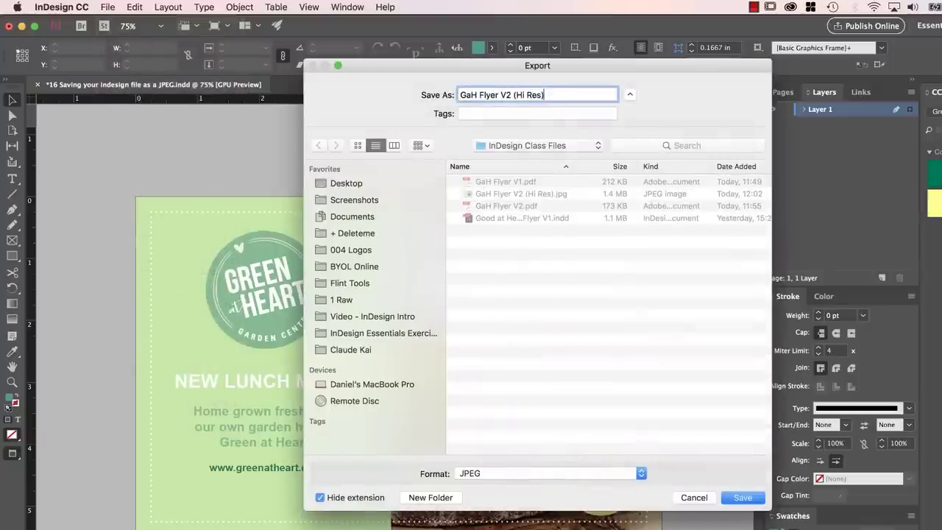
key(BackSpace)
key(BackSpace)
text(Low)
key(Return)
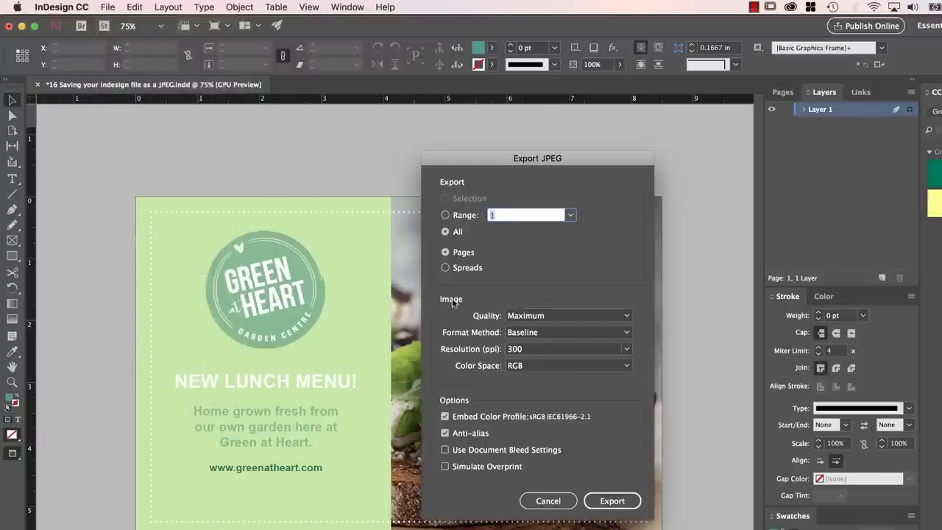
Set the image quality of the low-resolution JPEG export to High.
click(507, 319)
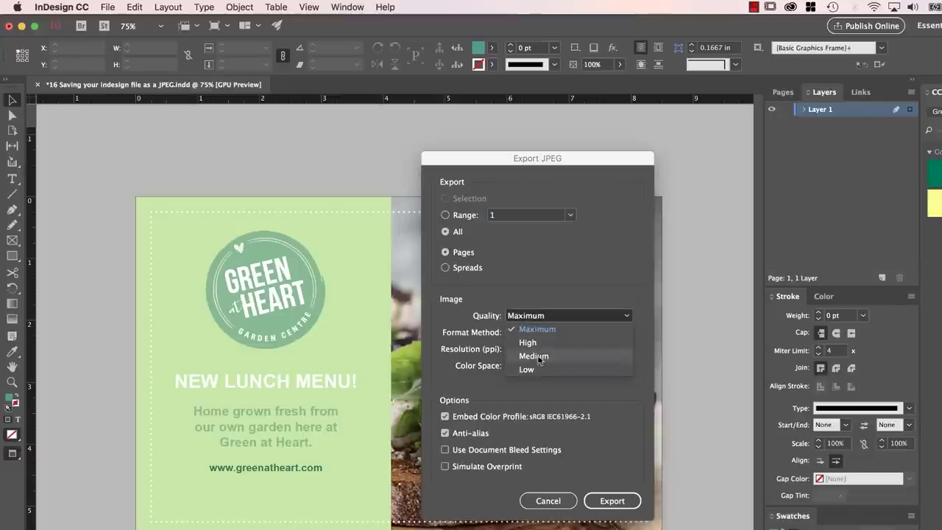
click(537, 345)
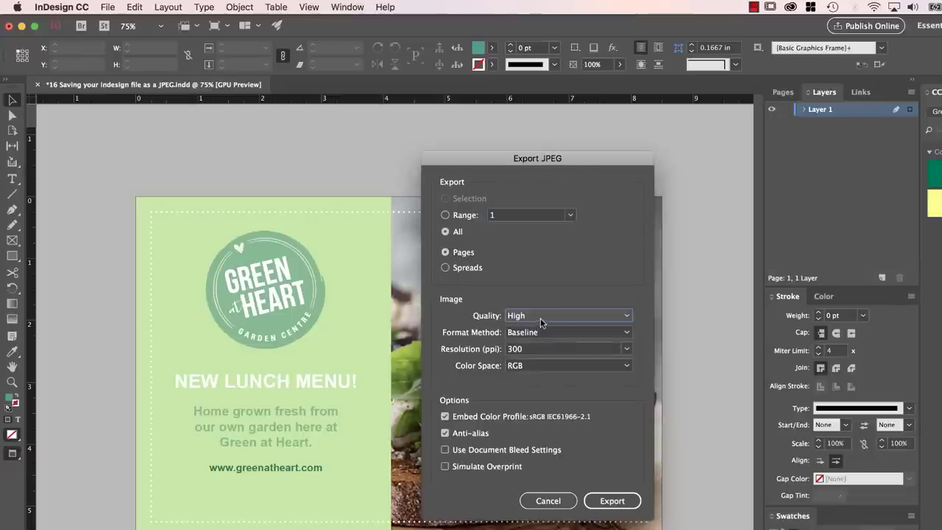
Export all pages of the flyer as a JPEG with Medium quality and a resolution of 72 ppi.
click(588, 316)
click(537, 357)
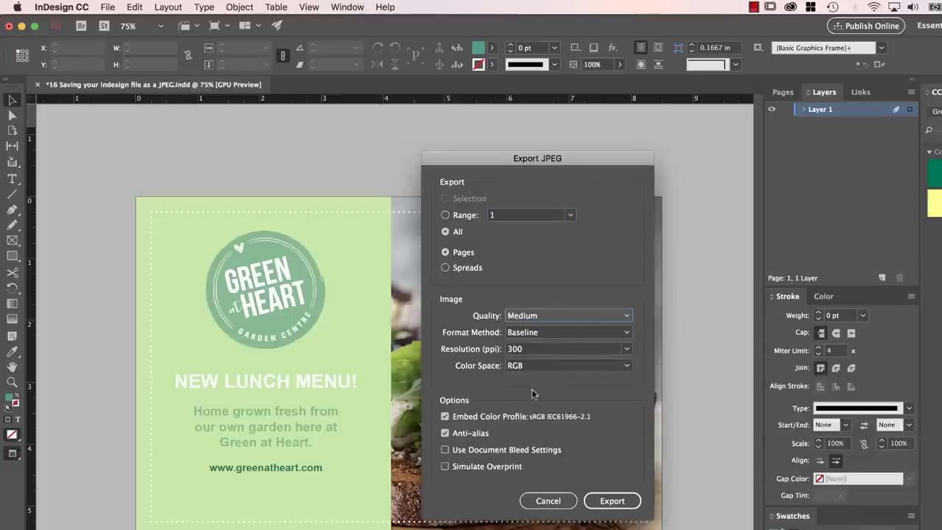
click(627, 352)
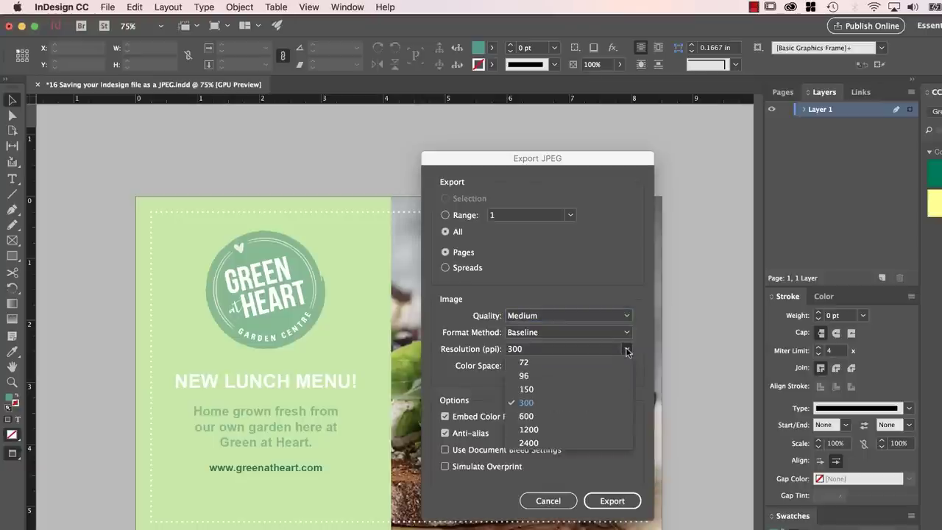
click(535, 361)
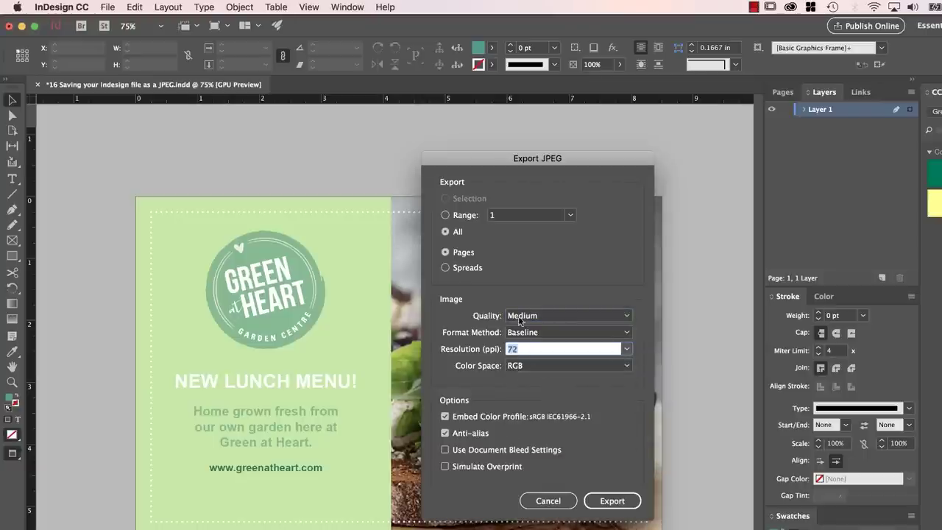
click(610, 502)
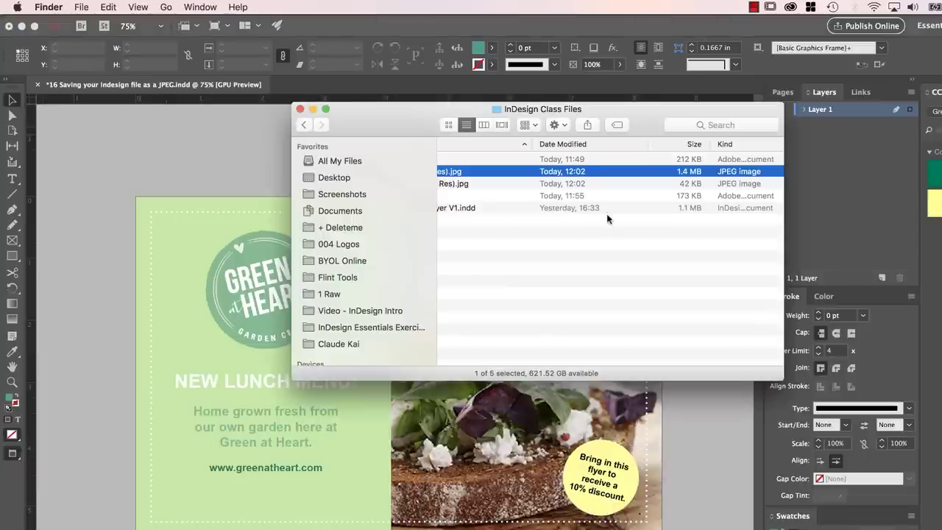
Switch to the InDesign Class Files folder in Finder and widen its window to show full file names and sizes.
scroll(608, 213, left, 3)
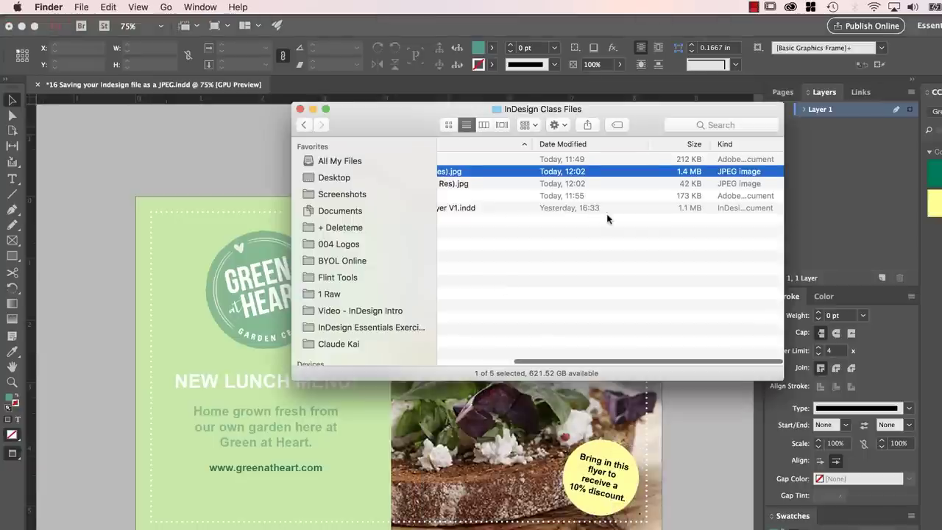
scroll(608, 218, left, 3)
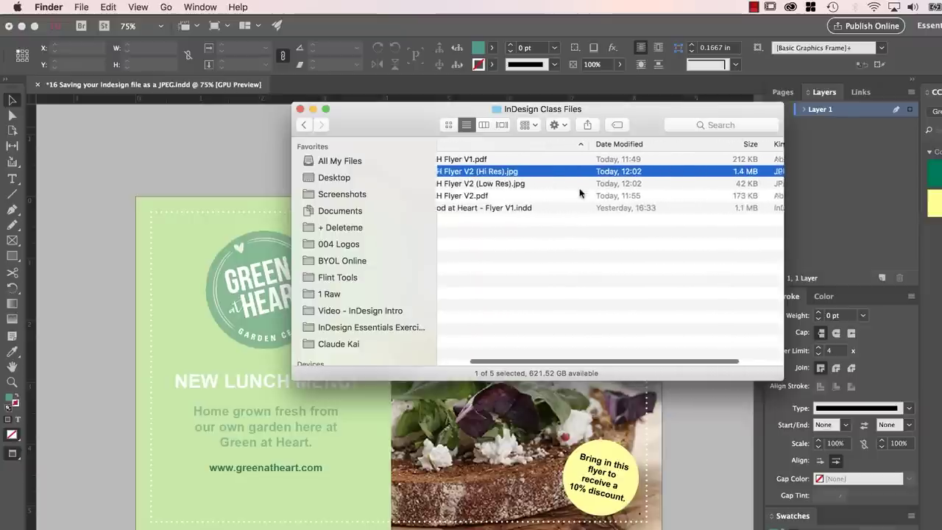
click(810, 386)
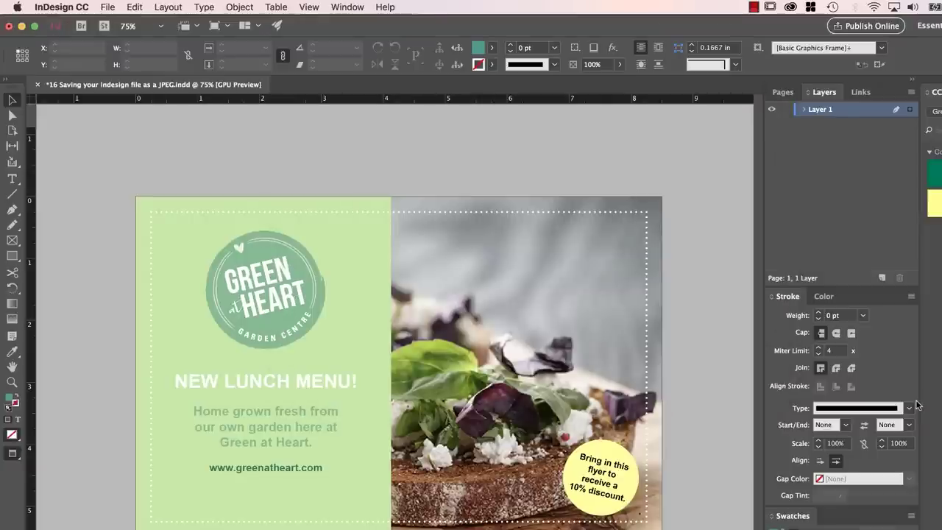
key(super+Tab)
drag(779, 378, 904, 383)
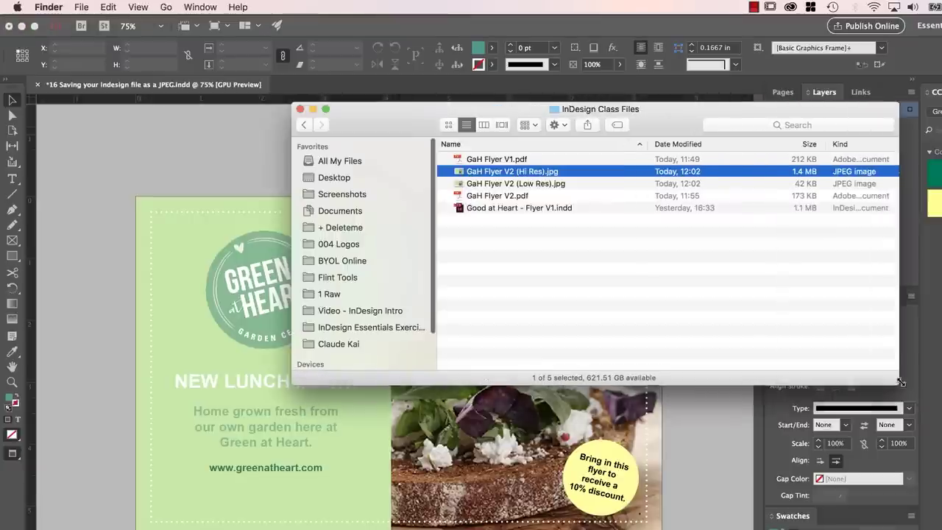
Preview the Low Res and Hi Res flyer JPEGs to compare quality and file size, and move the Finder window out of the way.
click(809, 184)
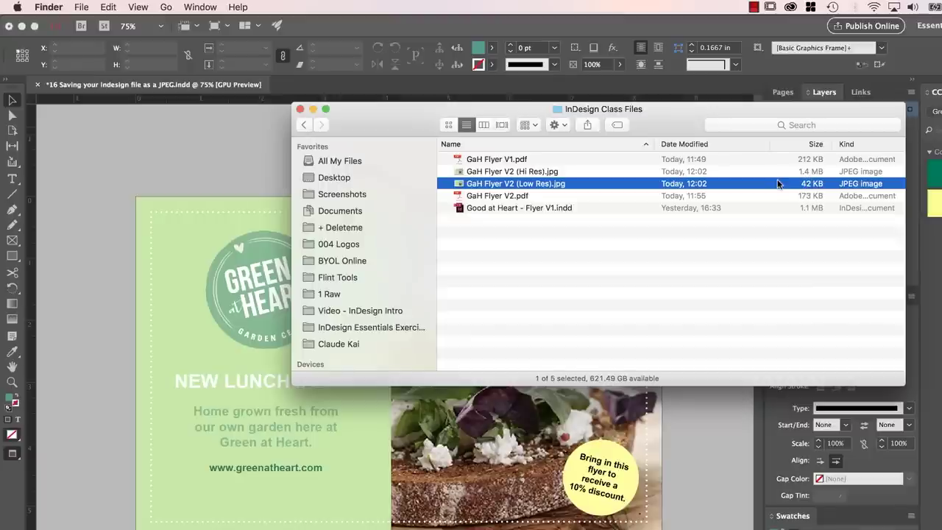
key(space)
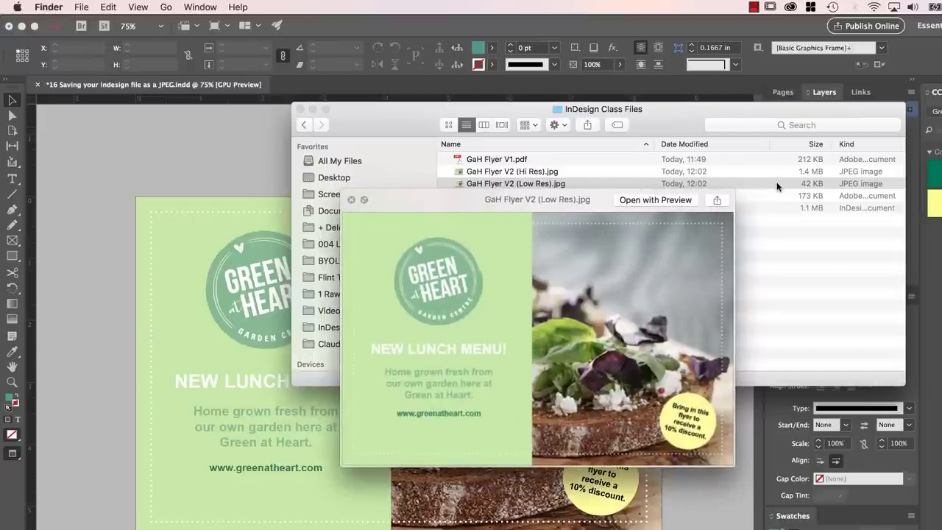
key(Up)
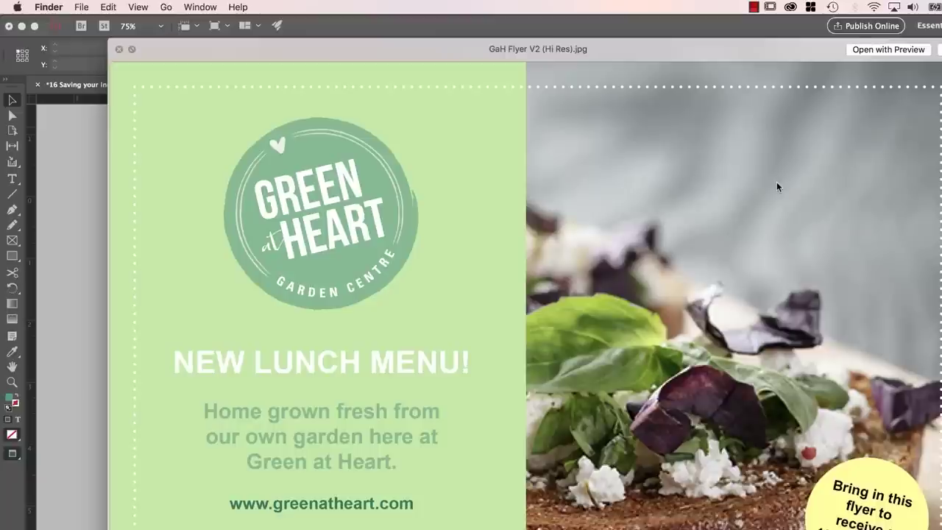
key(Down)
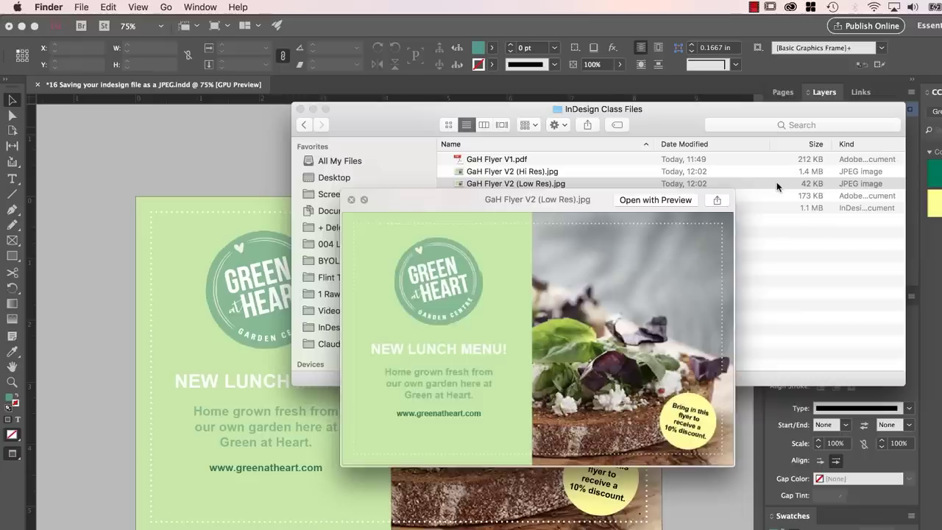
key(space)
click(762, 289)
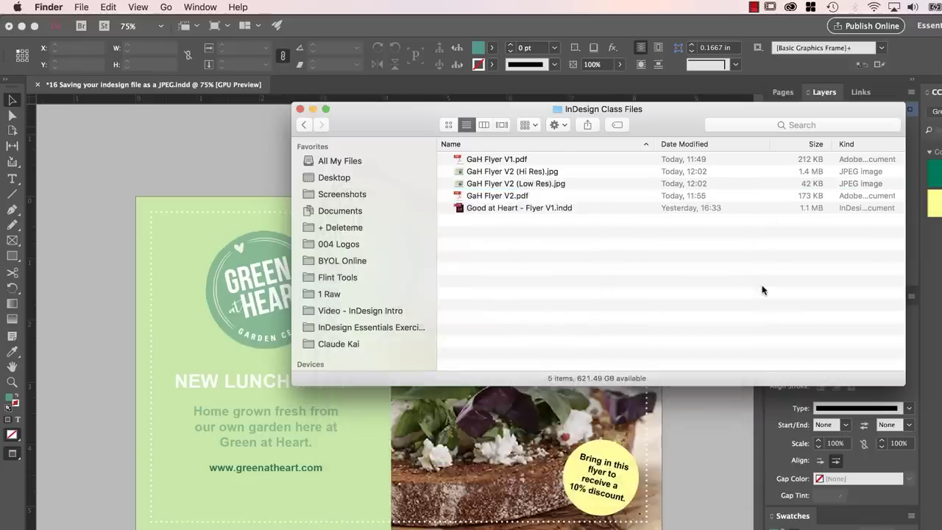
click(809, 184)
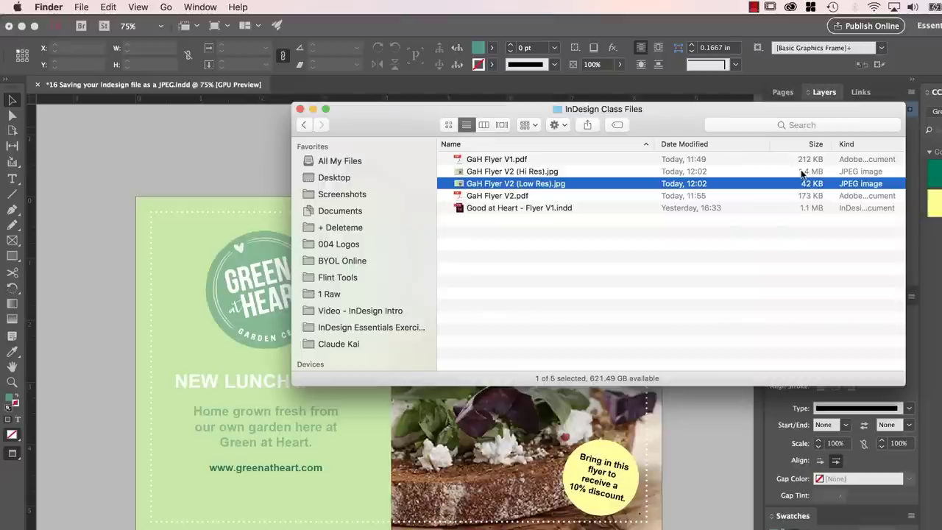
click(599, 318)
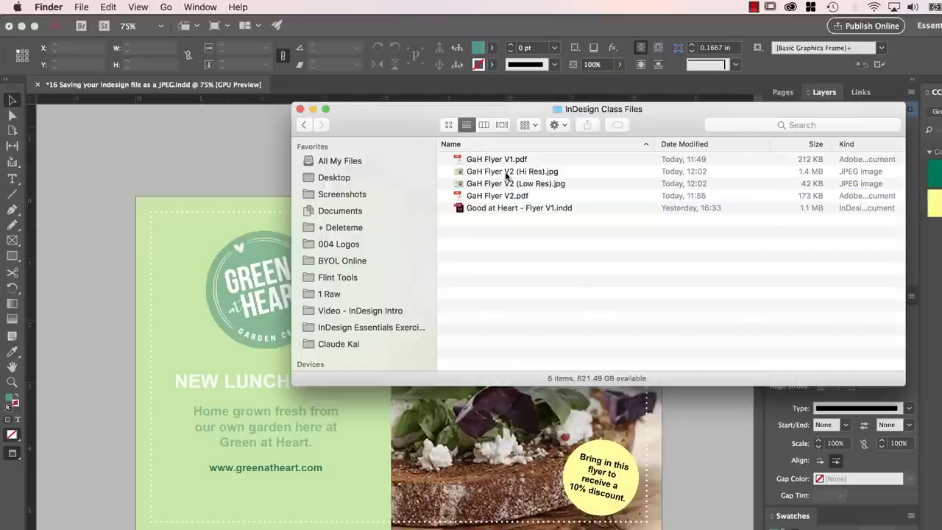
drag(397, 119, 810, 151)
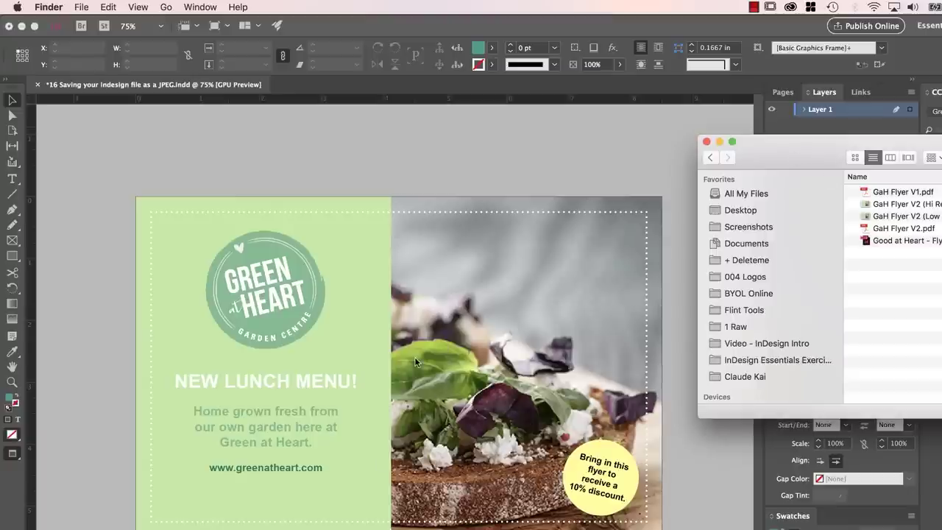
double_click(795, 152)
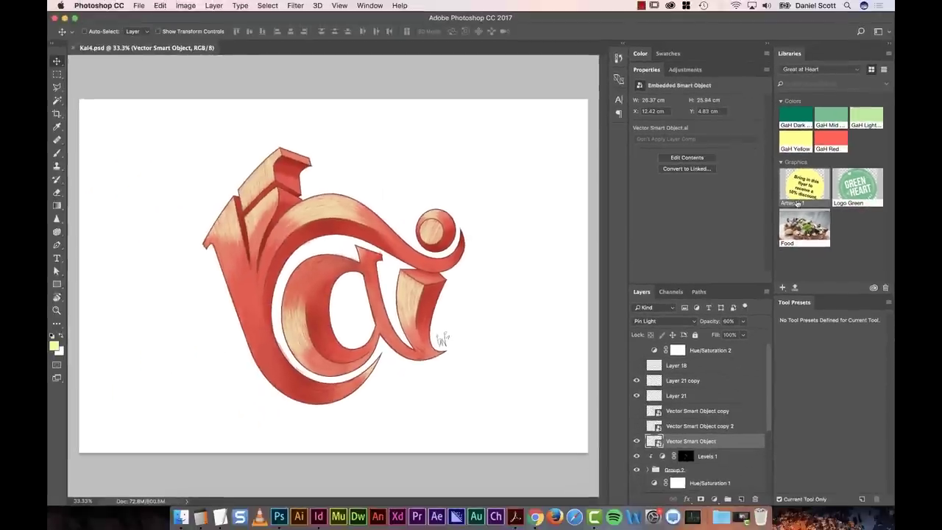
Check that the CC Libraries panel is enabled and review the list of available libraries, keeping Great at Heart as the active one.
mouse_move(820, 234)
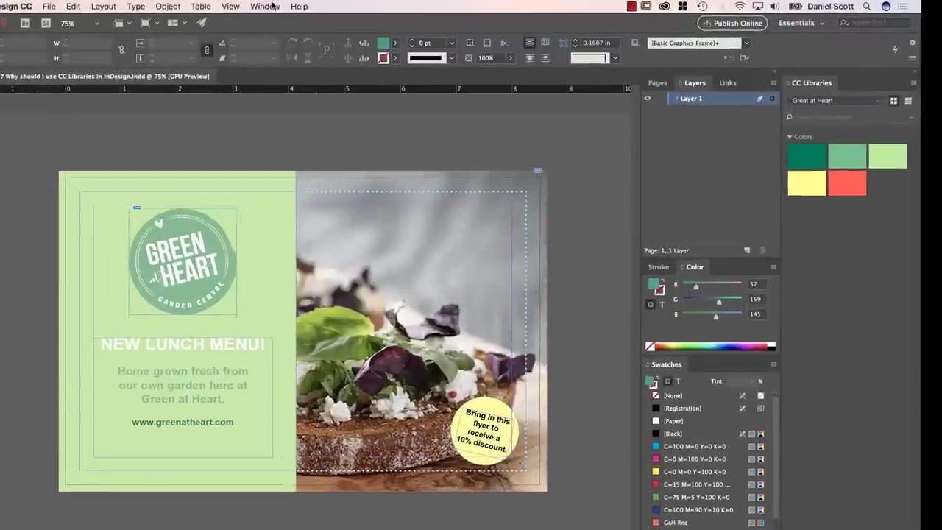
click(321, 5)
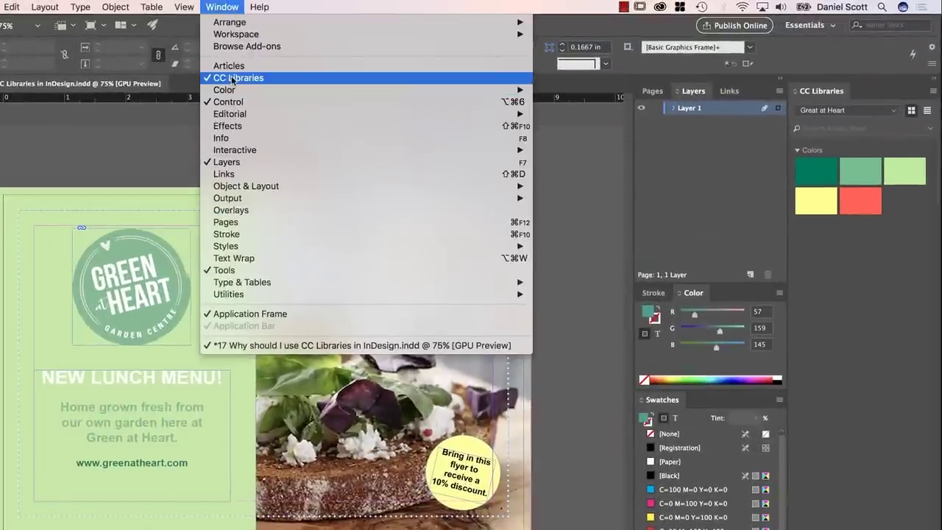
click(590, 206)
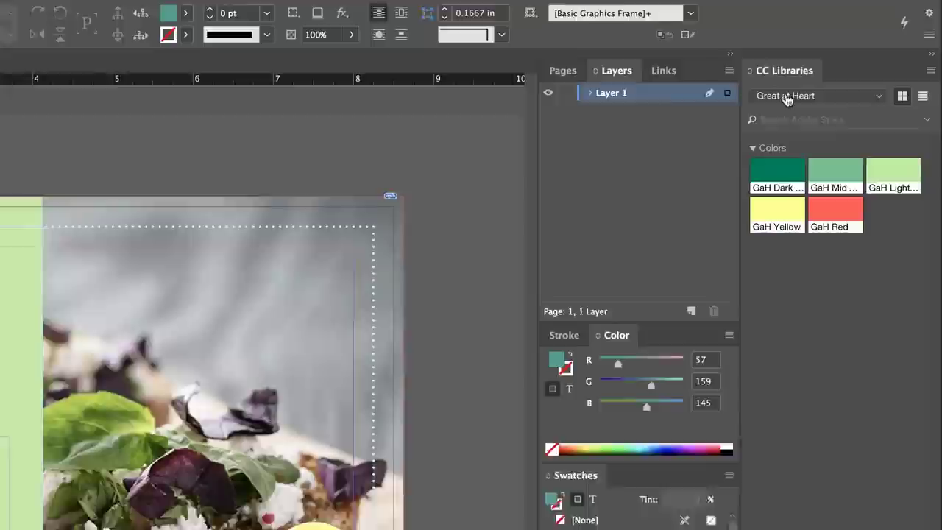
click(844, 110)
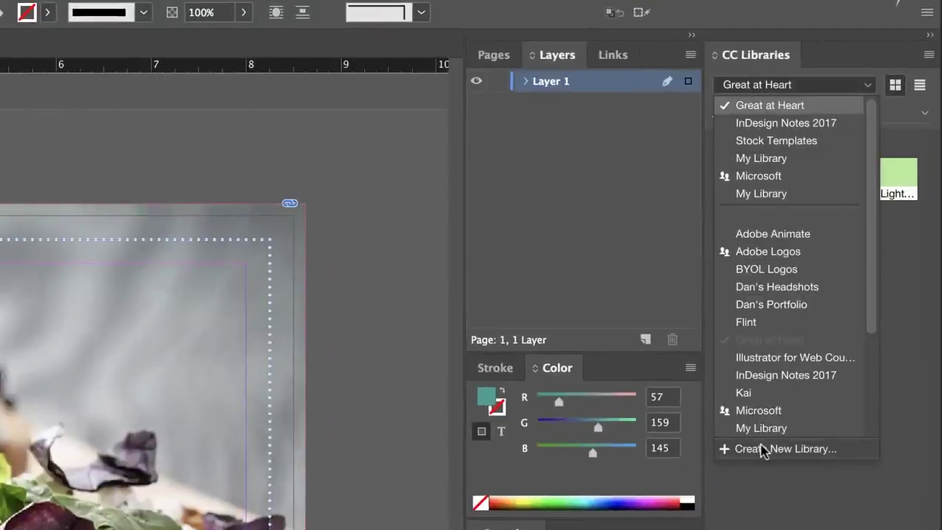
click(910, 351)
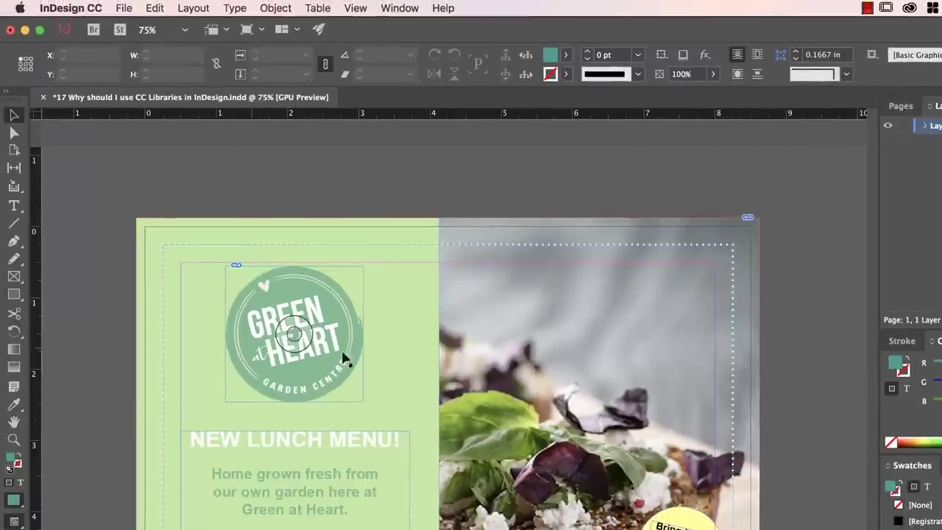
Draw a rectangle over the flyer's upper-right corner and fill it with pink, RGB 255, 112, 242.
click(12, 296)
drag(610, 154, 825, 273)
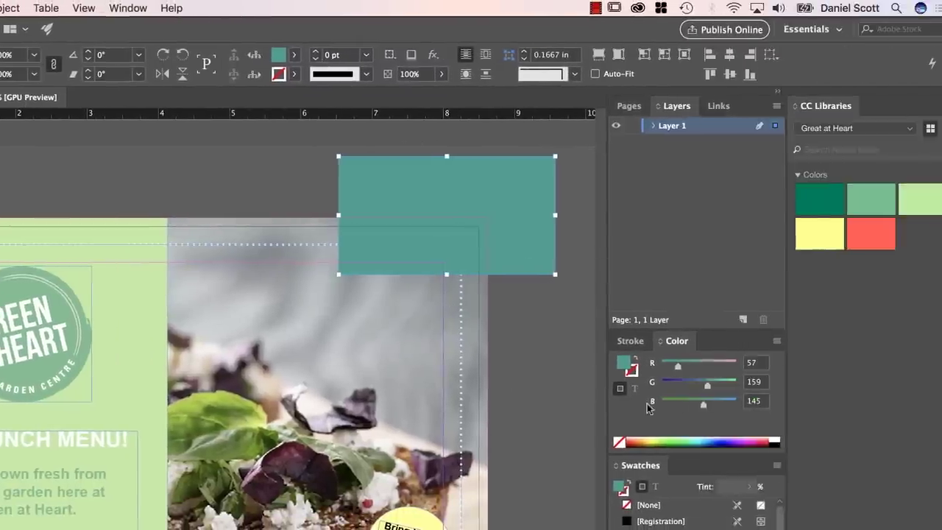
drag(730, 435, 752, 436)
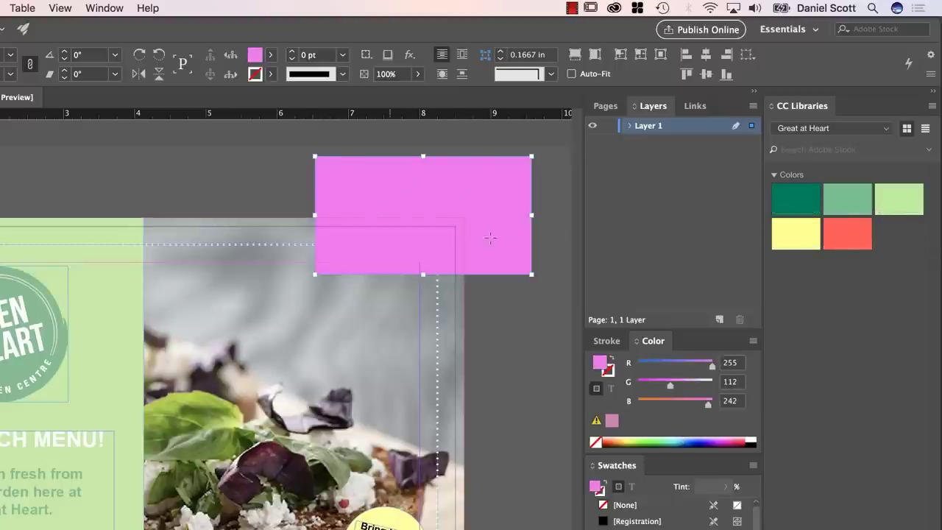
key(v)
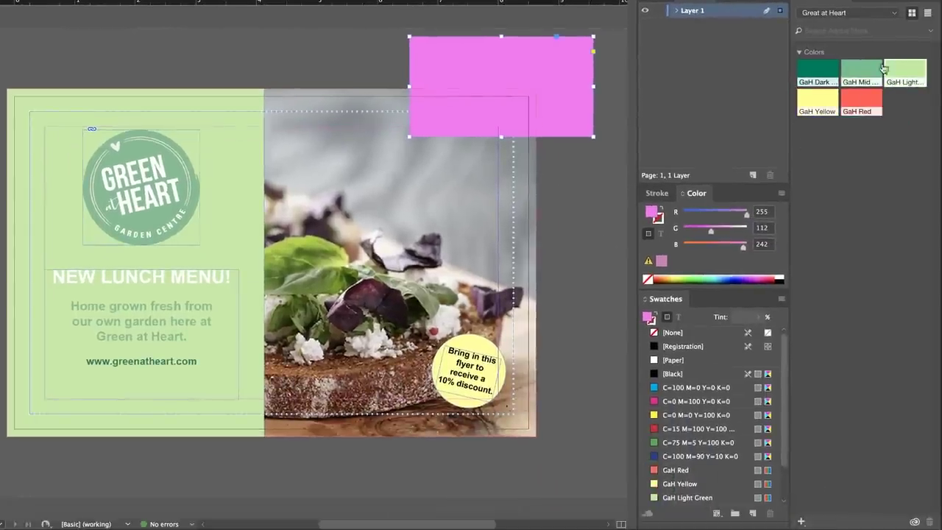
Add the rectangle's pink fill color to the Great at Heart library, and add it again together with the rectangle as a graphic.
click(801, 522)
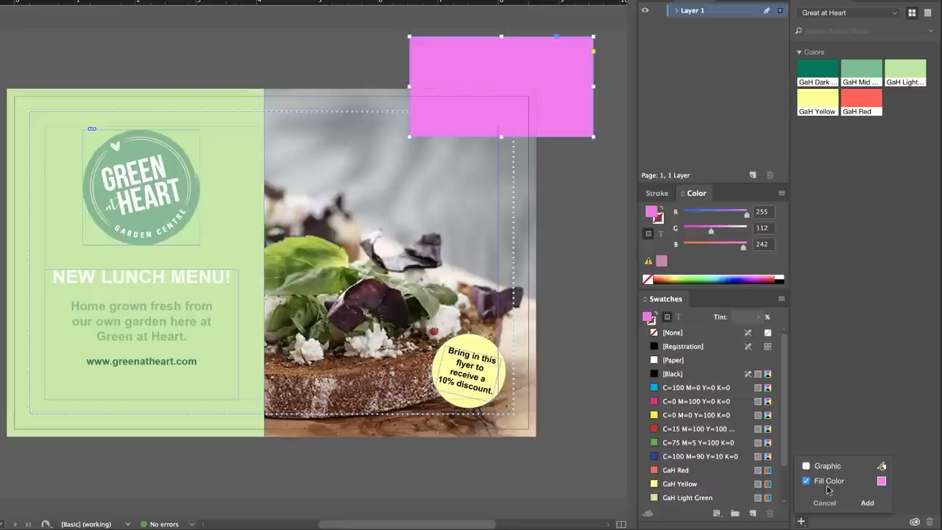
click(867, 502)
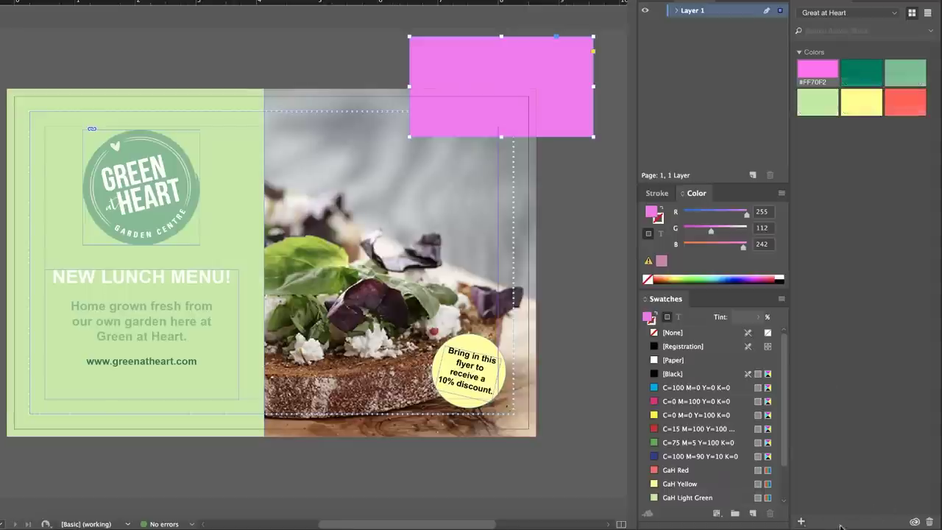
click(802, 520)
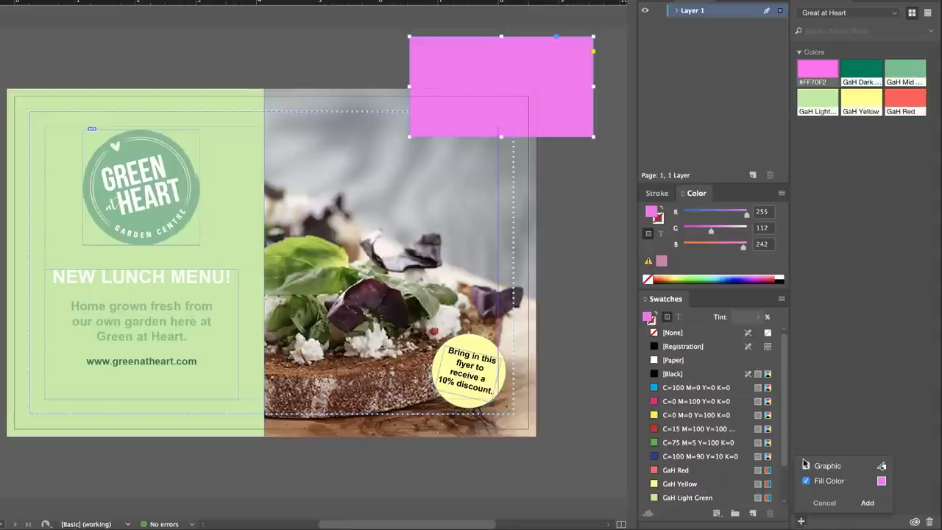
click(858, 503)
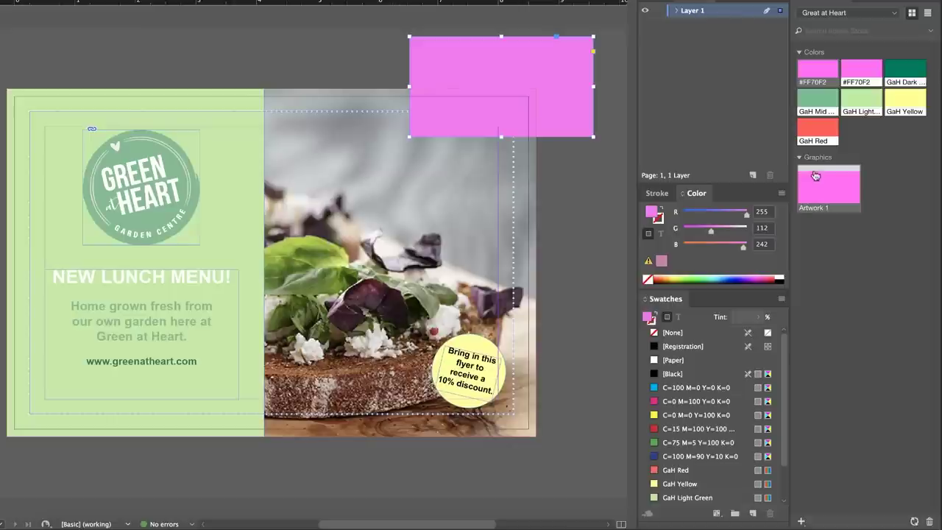
Place the Artwork 1 library graphic over the lower part of the flyer's photo and delete both pink rectangles from the page.
click(568, 248)
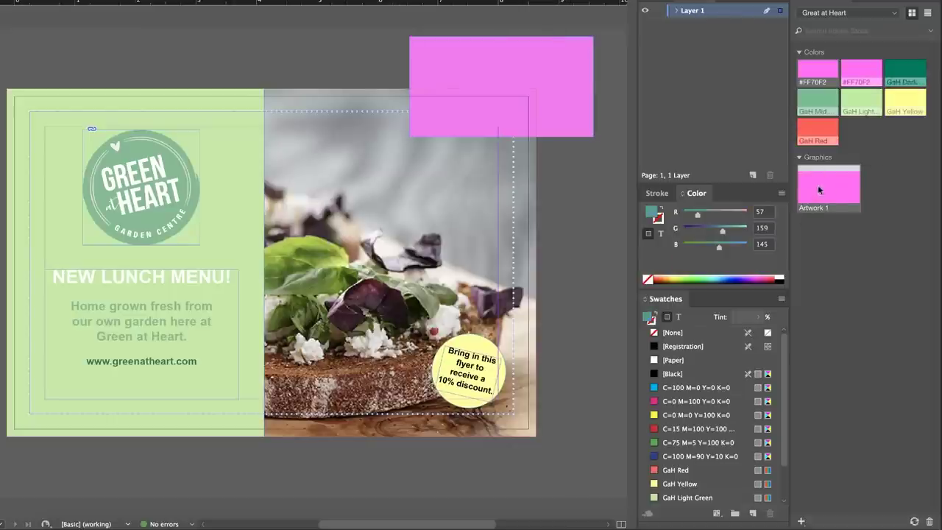
drag(433, 421, 374, 389)
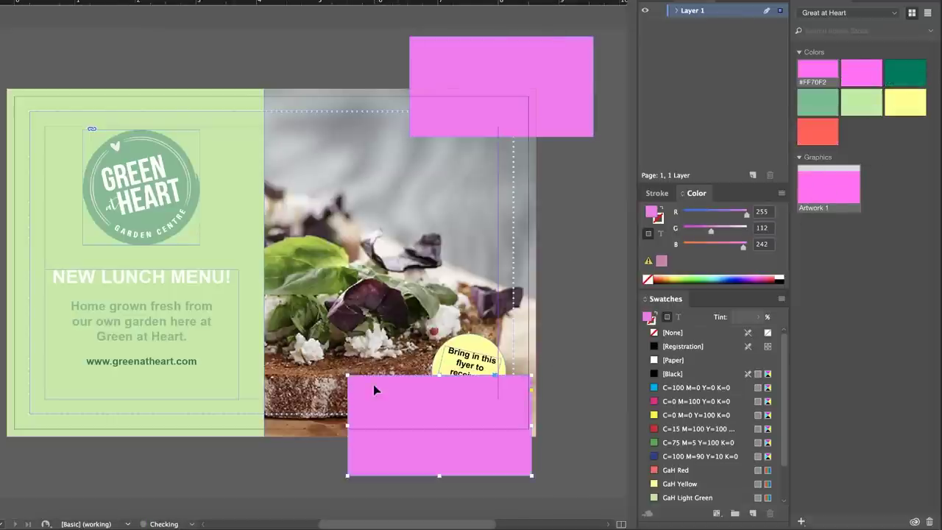
key(Delete)
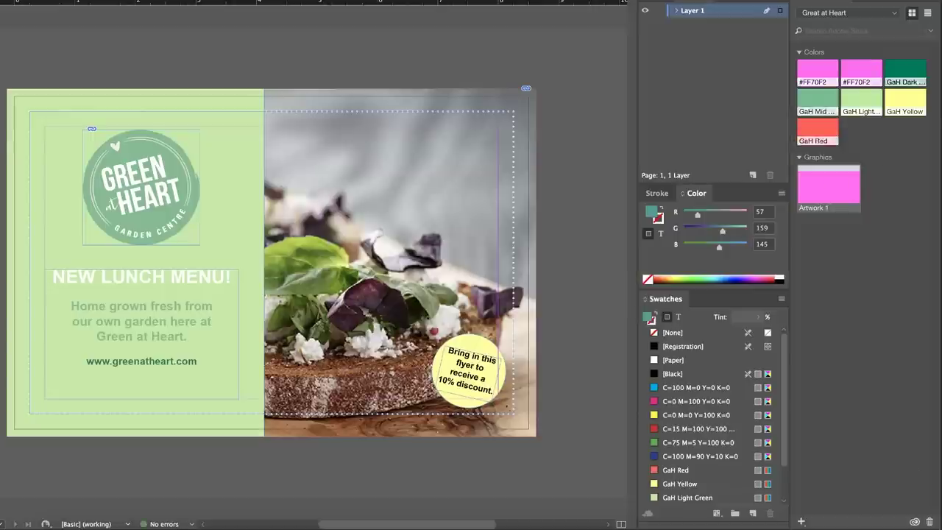
Delete the Artwork 1 graphic and both #FF70F2 colors from the Great at Heart library.
click(929, 522)
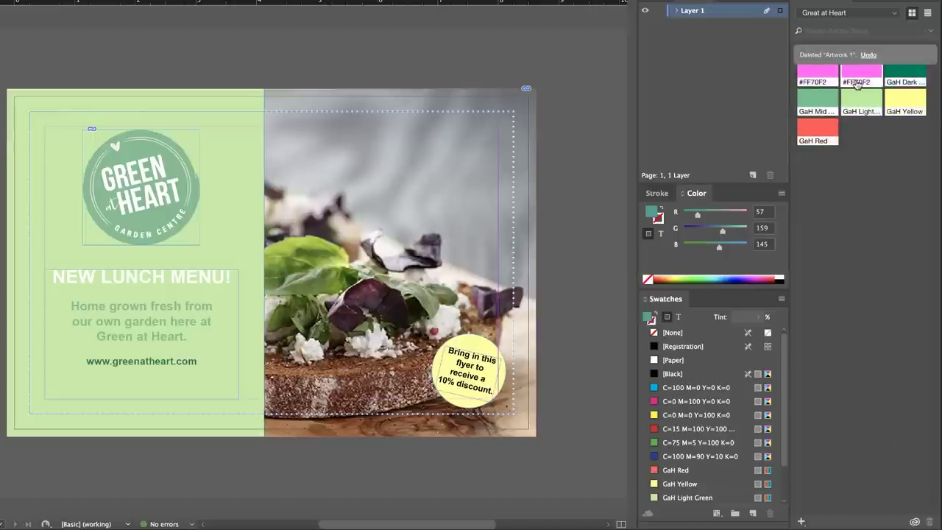
click(929, 521)
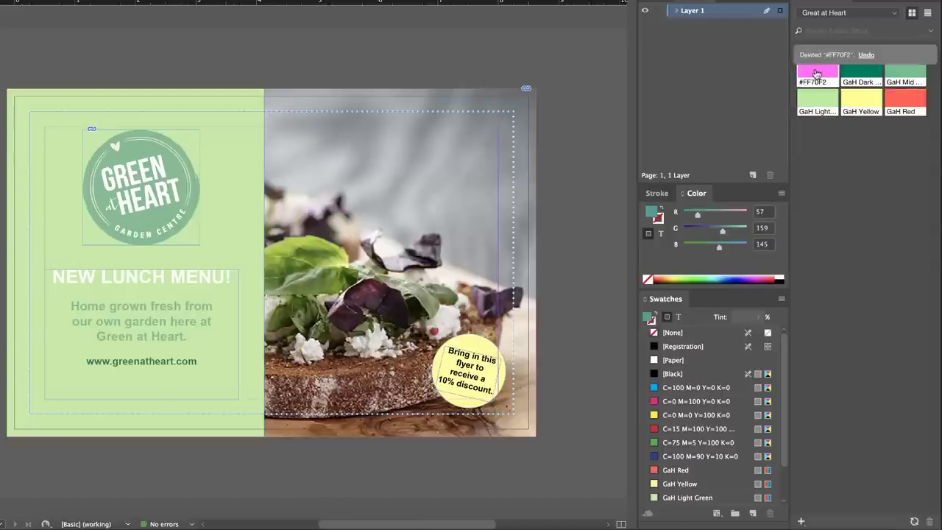
click(929, 521)
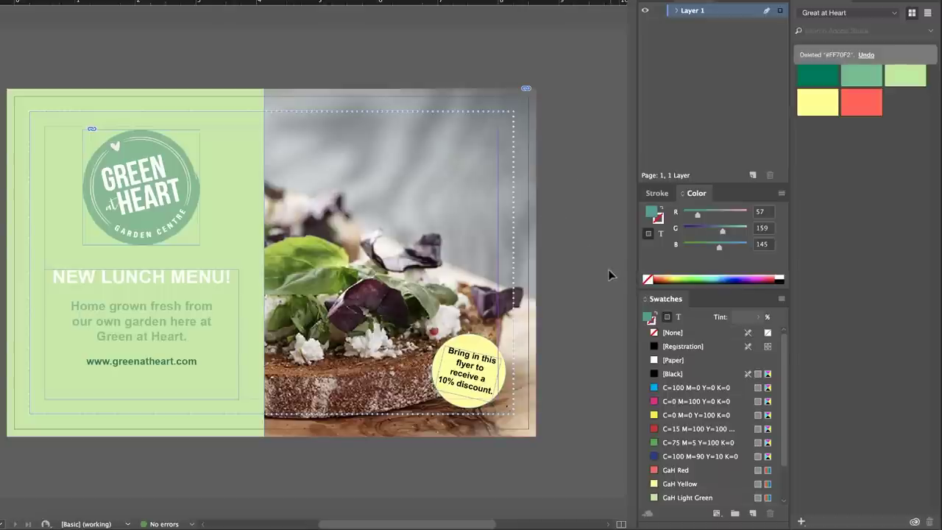
Create a new portrait A4 document, 210 x 297 mm with one page, and return to the flyer document.
click(445, 198)
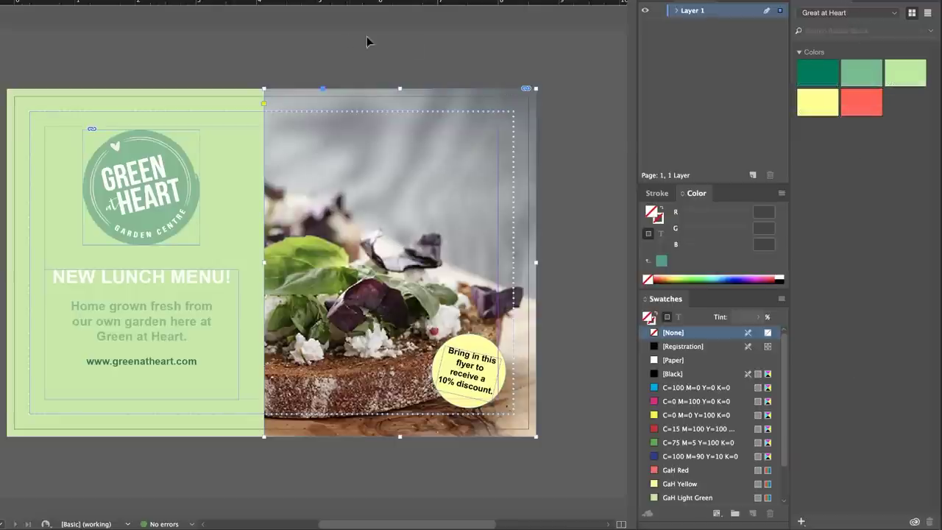
key(super+n)
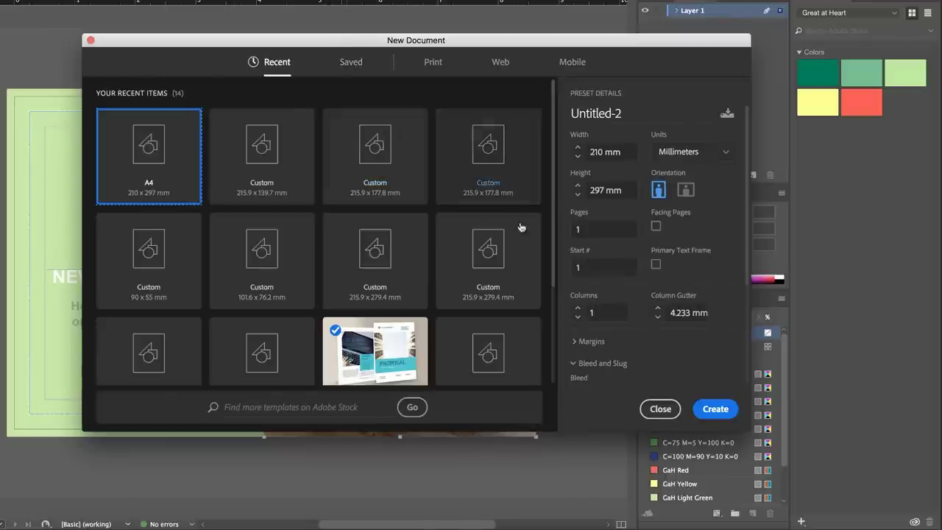
click(712, 416)
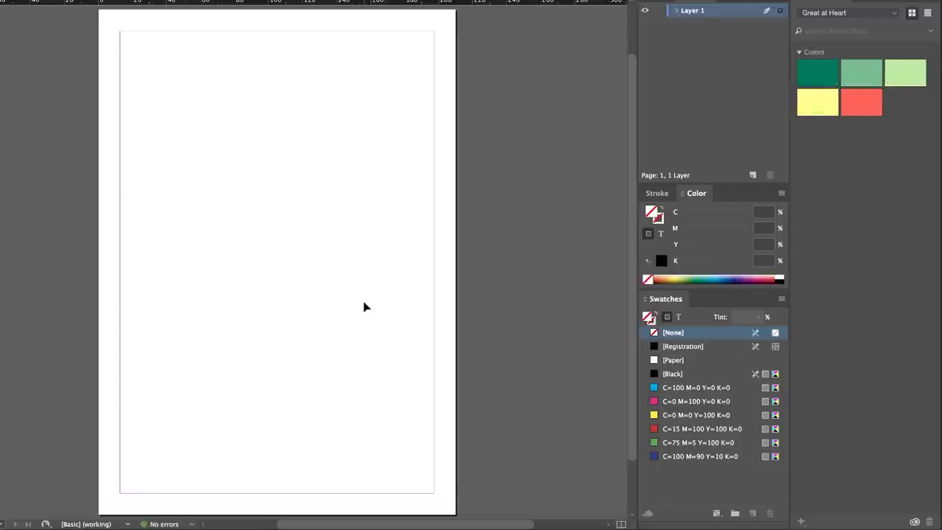
click(146, 21)
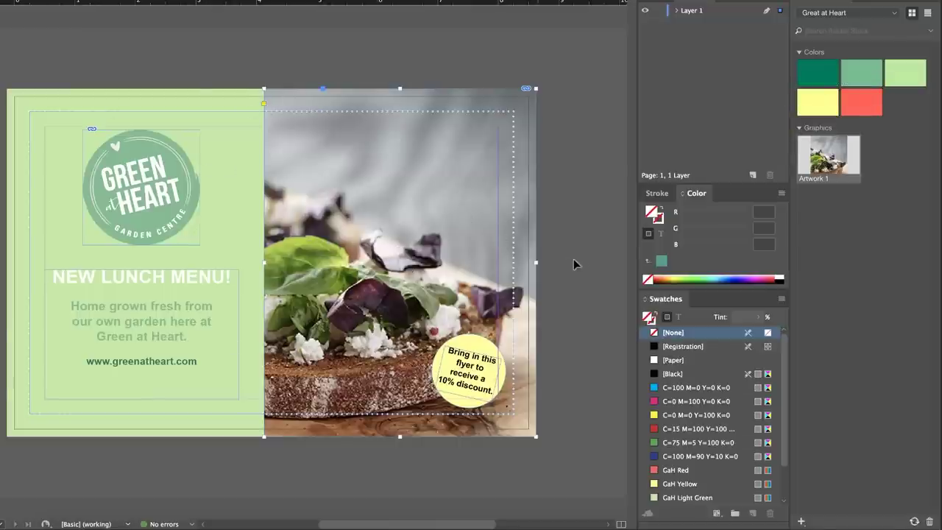
Add the flyer's uncropped food photo to the Great at Heart library as a graphic and delete the cropped Artwork 1 graphic.
double_click(463, 176)
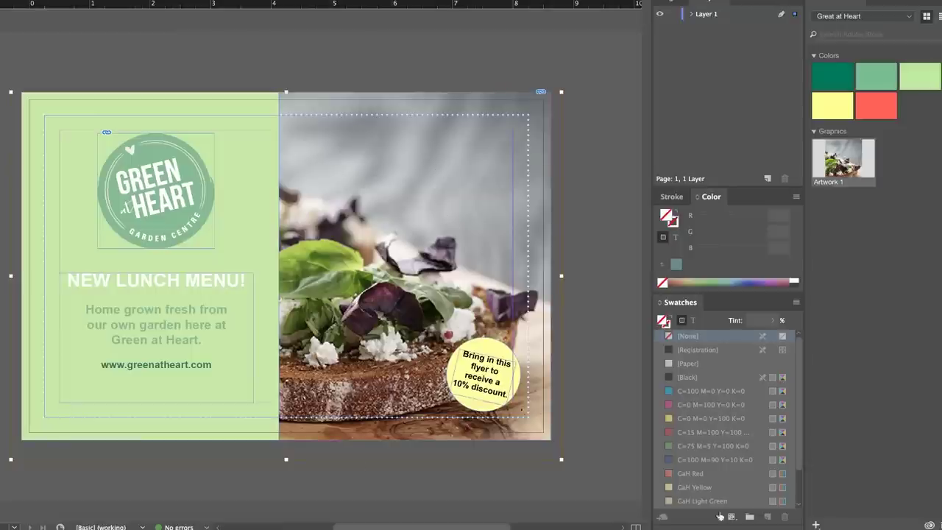
drag(500, 194, 860, 224)
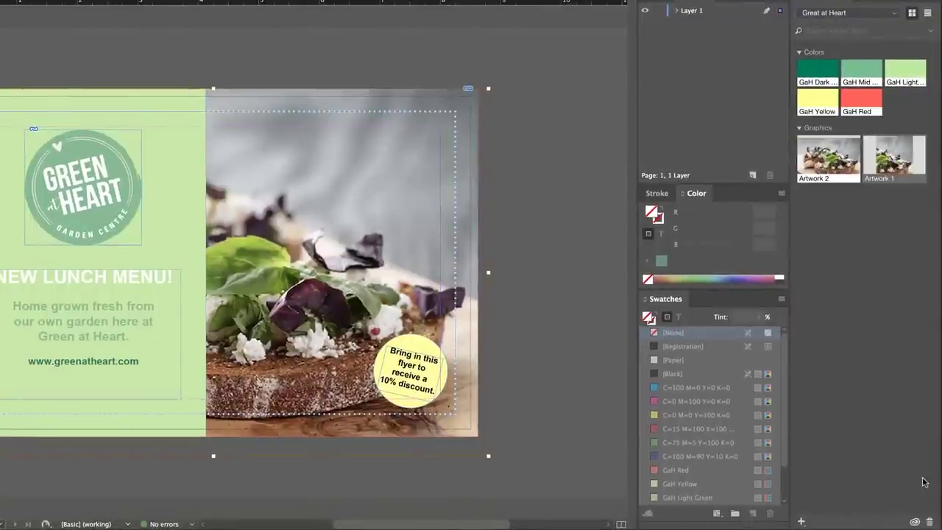
click(930, 521)
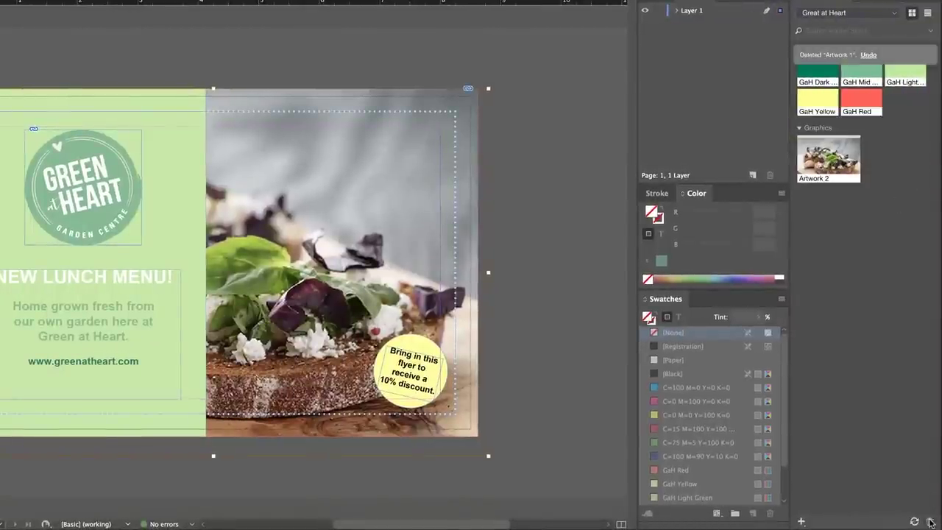
Rename the uncropped food photo graphic in the Great at Heart library as Food.
double_click(817, 178)
text(Food)
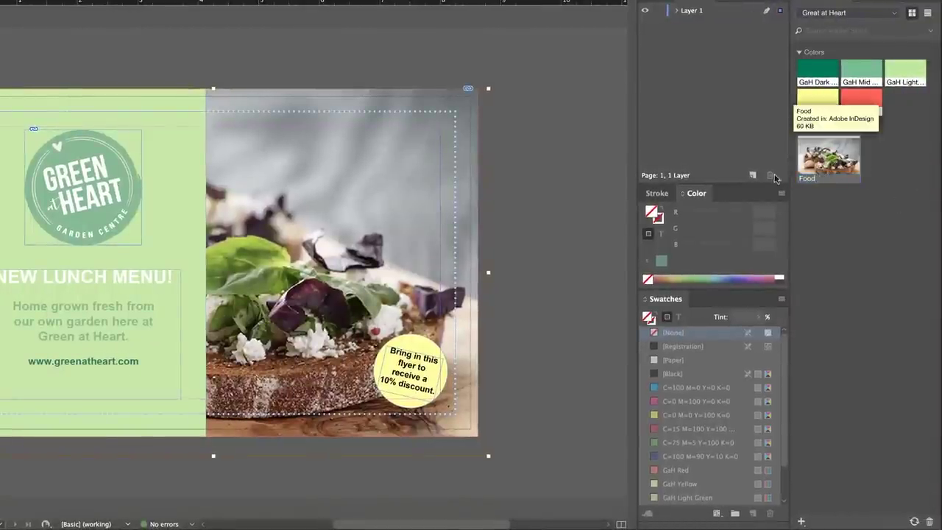
click(533, 268)
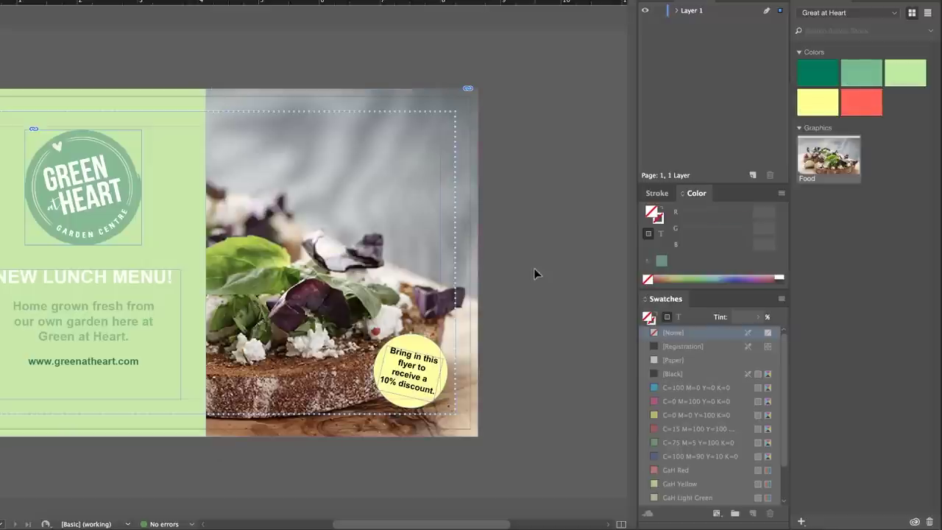
Add the flyer's Green at Heart logo to the Great at Heart library as a graphic and name it Logo Green.
click(92, 153)
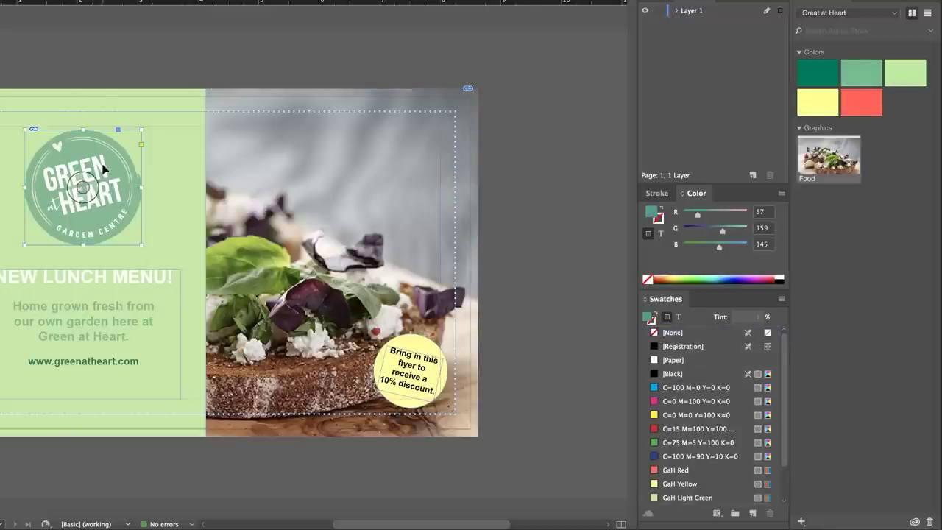
drag(87, 155, 905, 220)
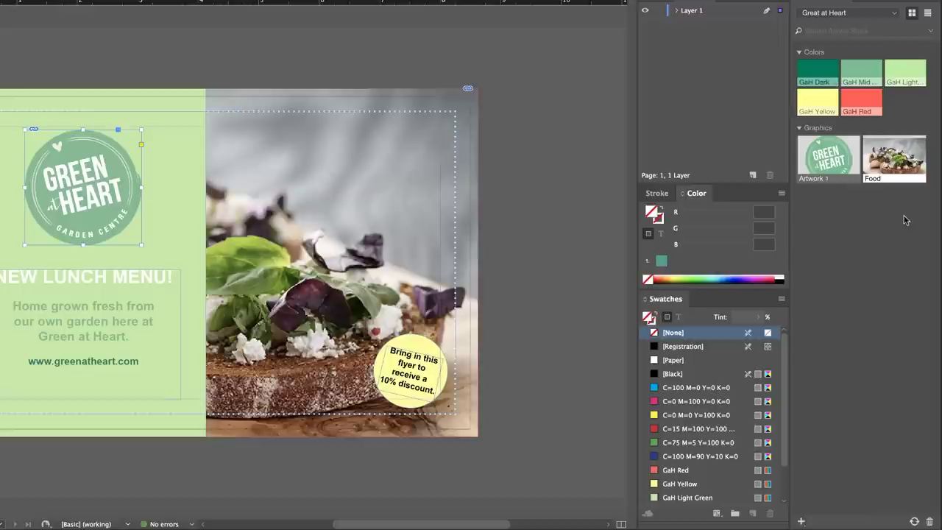
double_click(822, 179)
text(Logo Green)
key(Return)
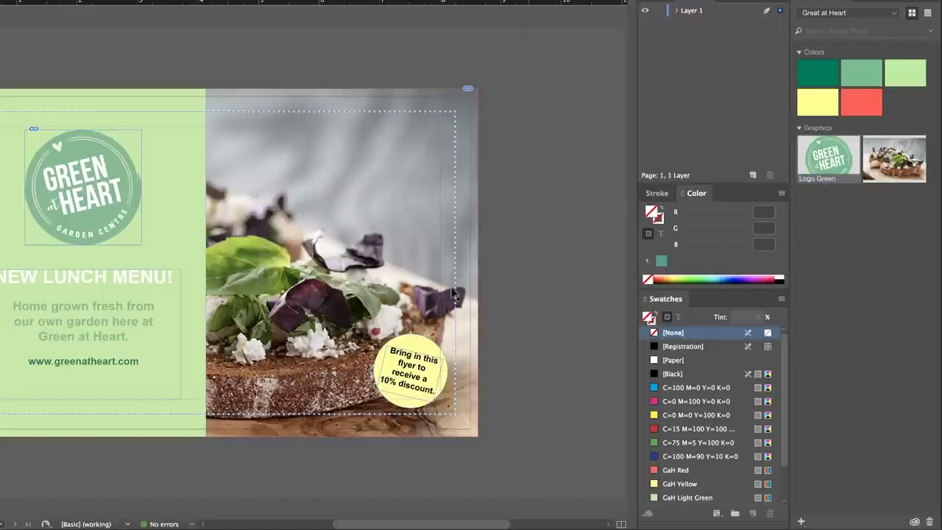
Add the yellow 10% discount badge to the Great at Heart library as a graphic.
click(401, 356)
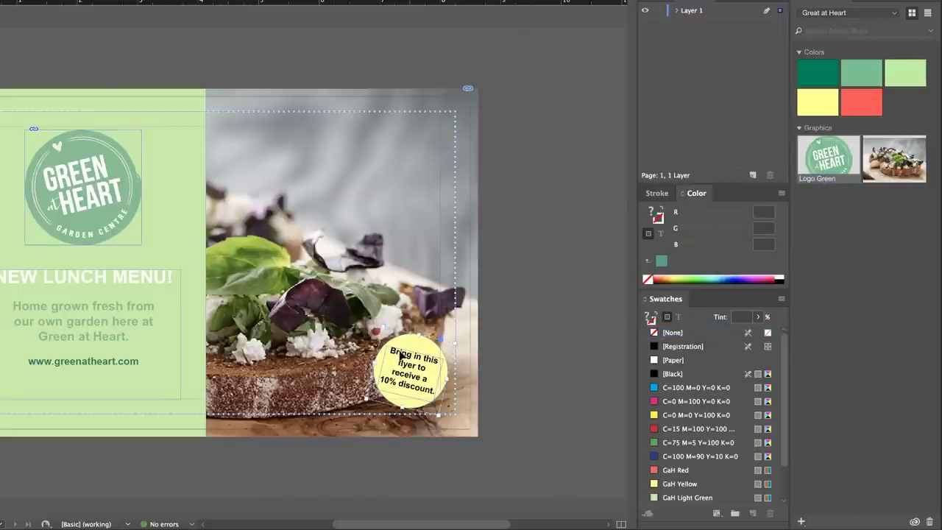
mouse_move(413, 372)
mouse_down()
mouse_move(371, 327)
mouse_move(422, 362)
mouse_up()
drag(812, 337, 813, 335)
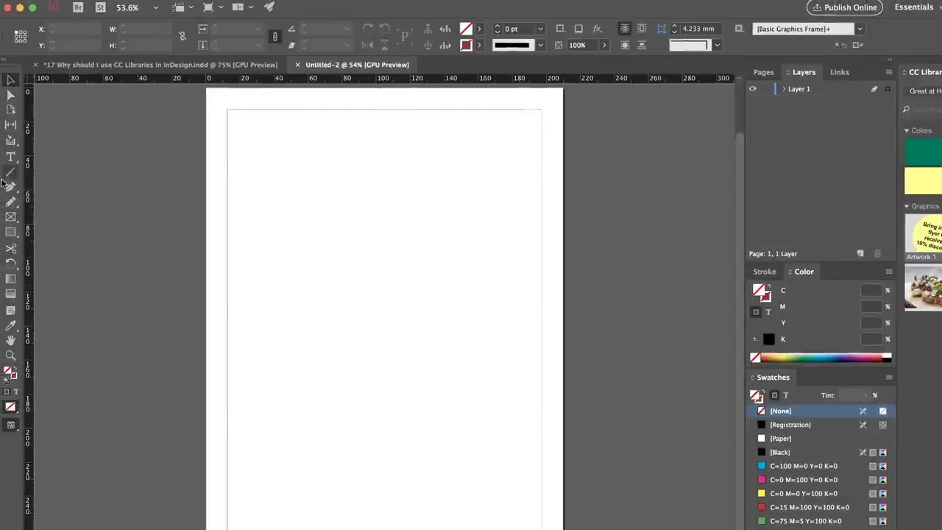
Draw a 210 x 297 mm rectangle covering the new document's page and fill it with the library's dark green color.
click(11, 232)
drag(212, 91, 564, 529)
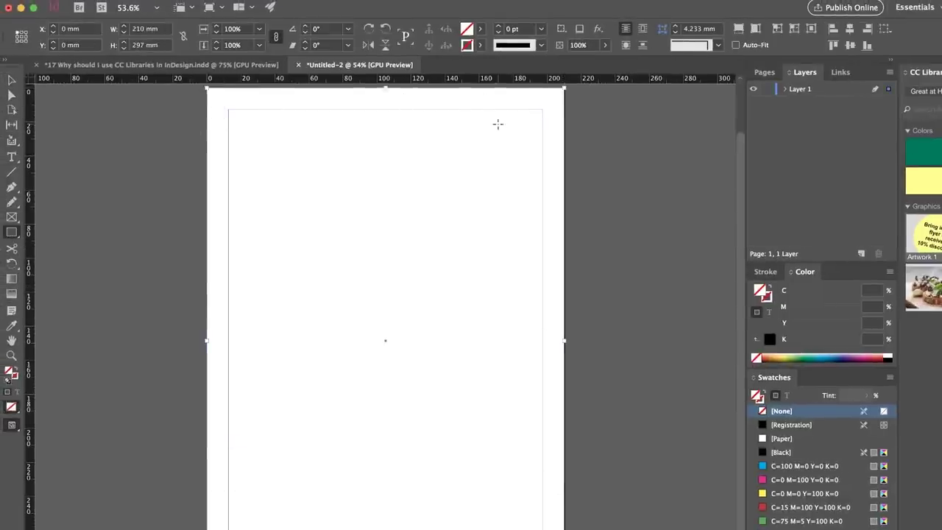
click(480, 29)
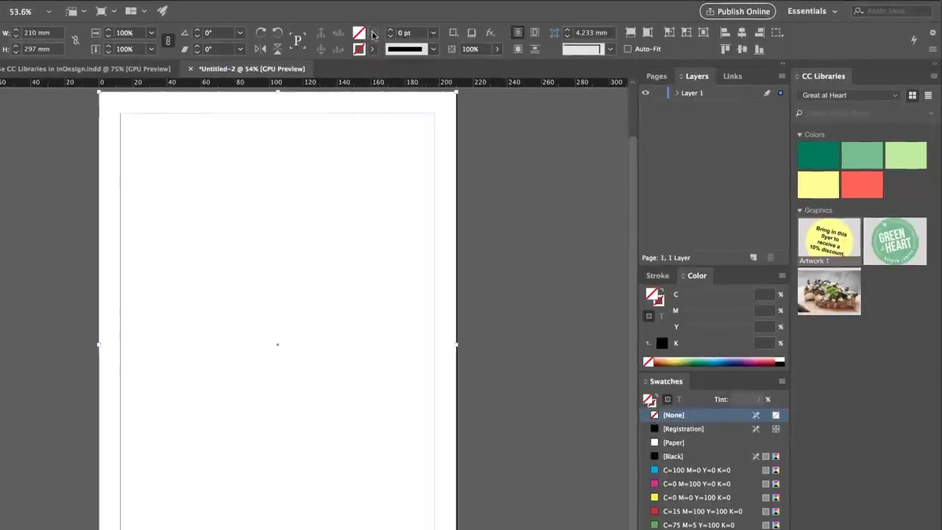
click(892, 152)
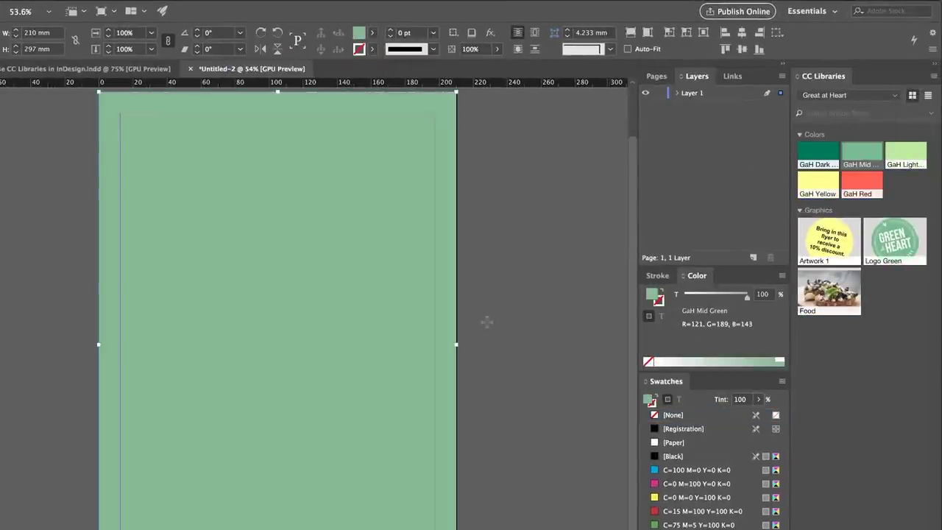
click(819, 153)
Place the library's Logo Green and discount badge graphics on the green page and the Food graphic on the pasteboard beside it.
drag(889, 234, 309, 238)
drag(829, 292, 488, 364)
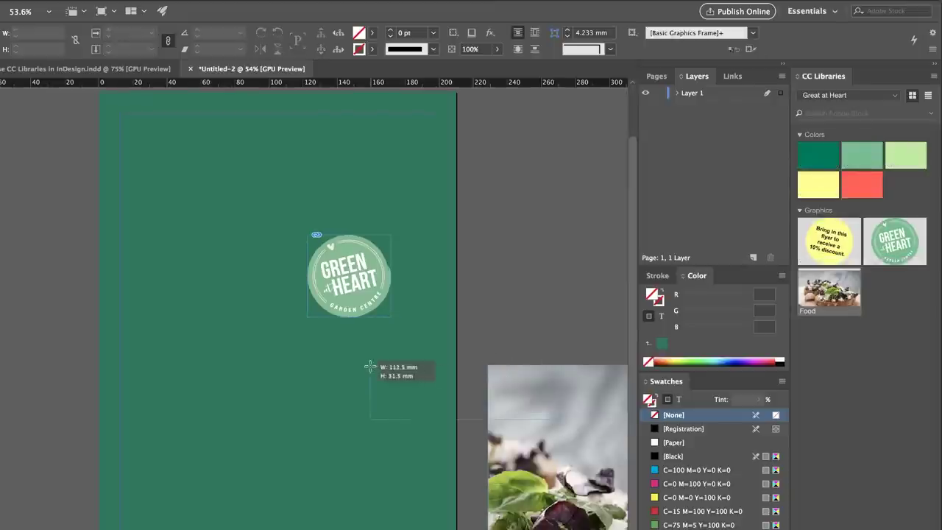
drag(836, 237, 295, 423)
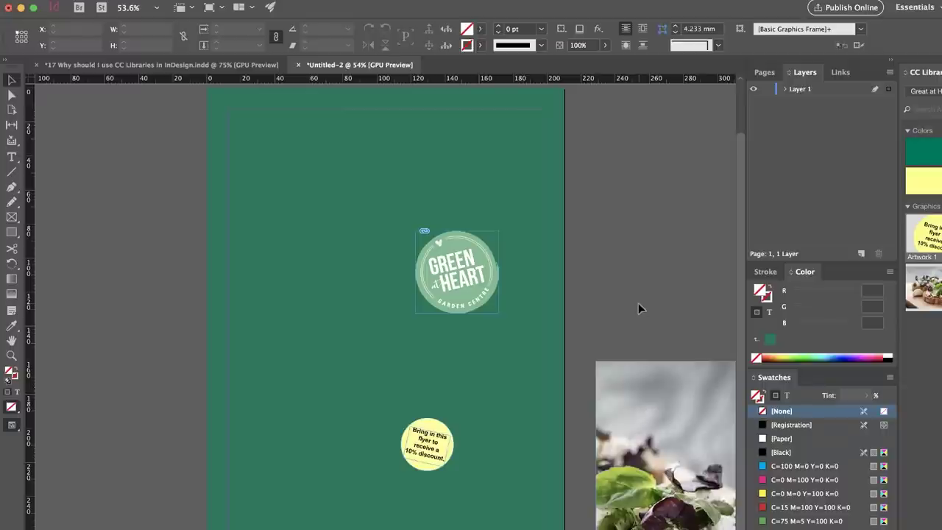
Switch to Photoshop and show the Great at Heart library in place of Adobe Logos.
key(super+Tab)
key(super+Tab)
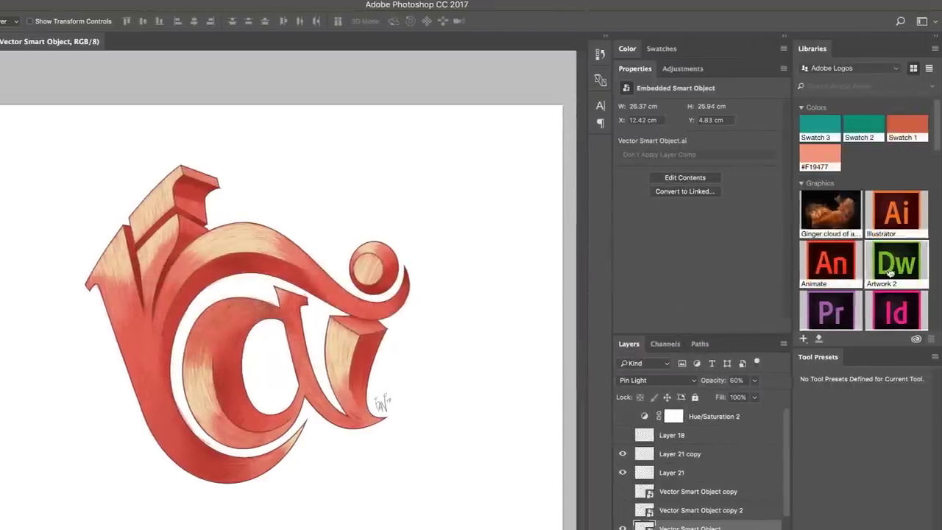
click(928, 70)
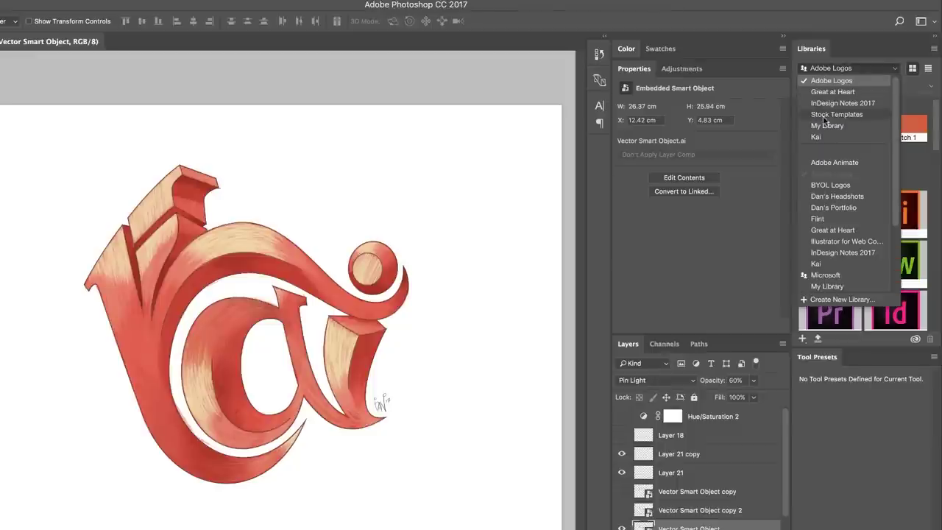
scroll(845, 206, down, 3)
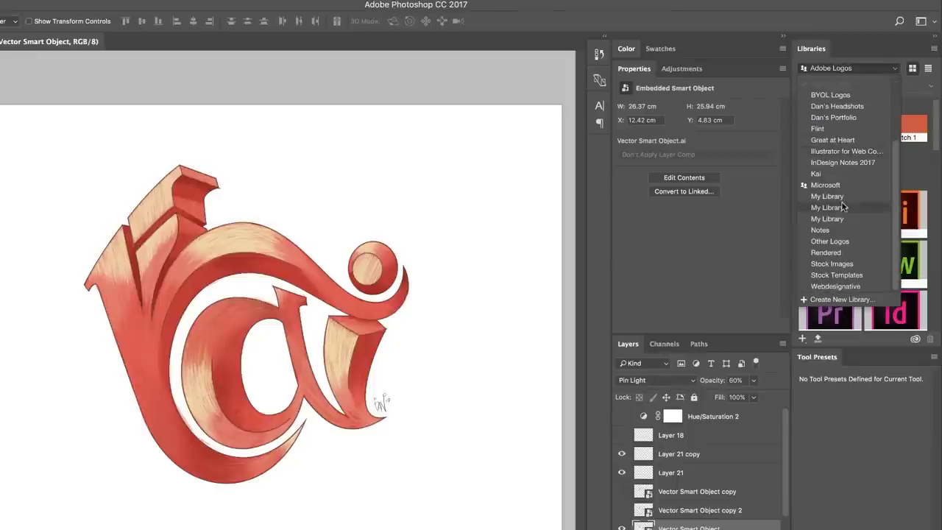
click(834, 140)
Place the Logo Green library graphic above the red lettering and the yellow discount badge graphic below it.
drag(878, 213, 331, 187)
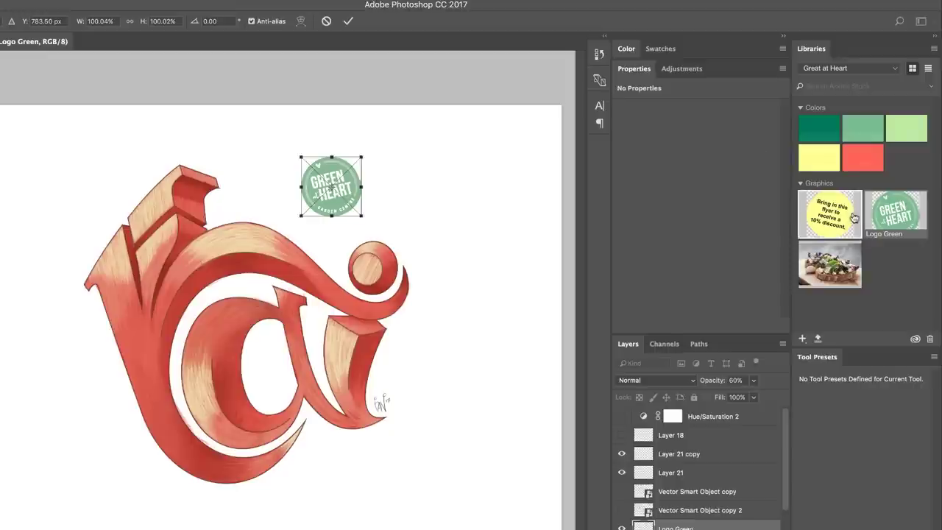
key(Return)
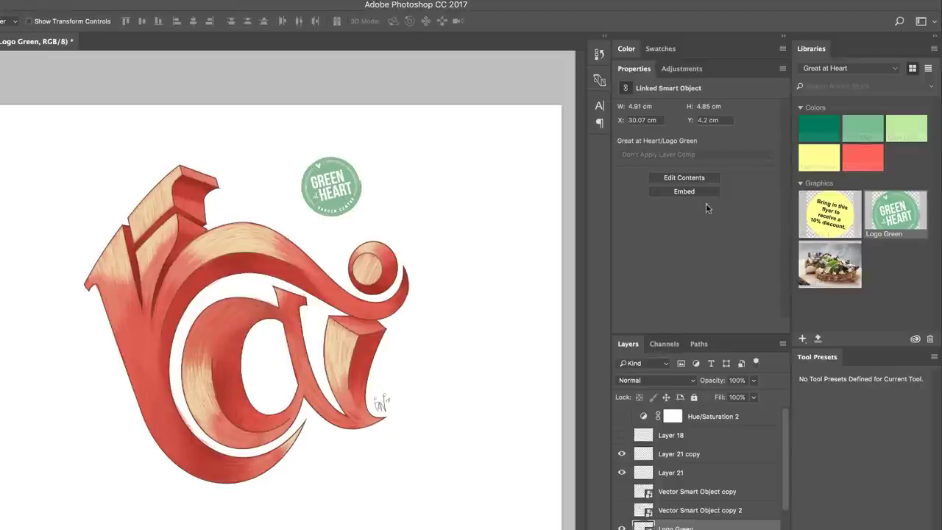
drag(829, 213, 477, 455)
key(Return)
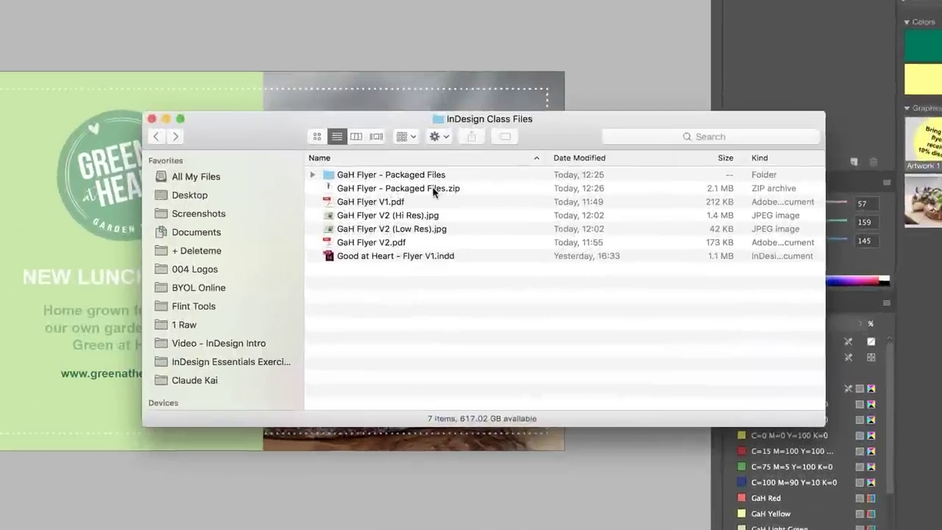
Examine the GaH Flyer - Packaged Files zip and the folder's contents, including the Document fonts and Links subfolders.
click(451, 237)
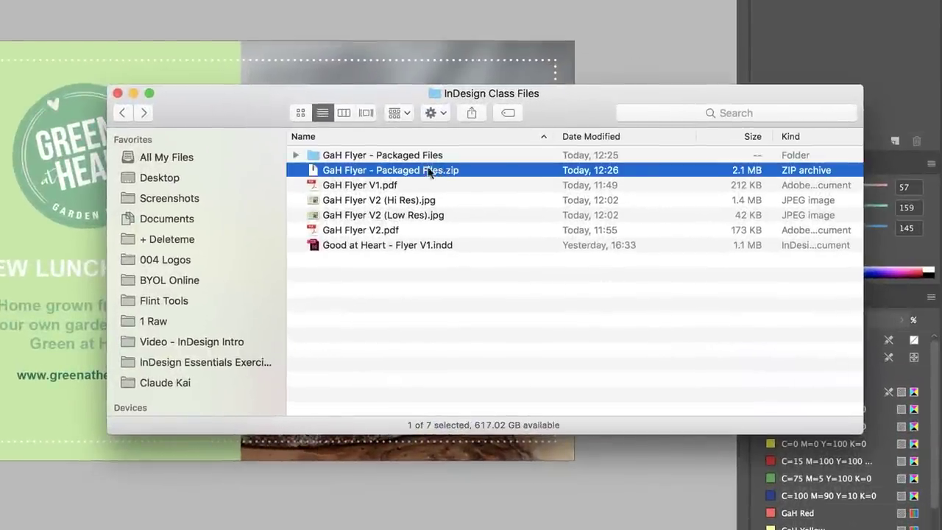
click(365, 156)
double_click(365, 156)
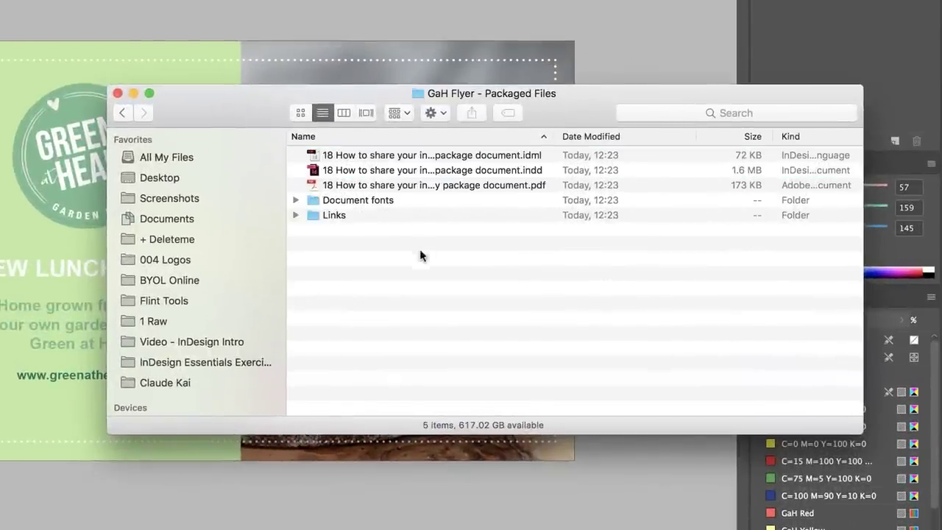
click(464, 170)
click(377, 202)
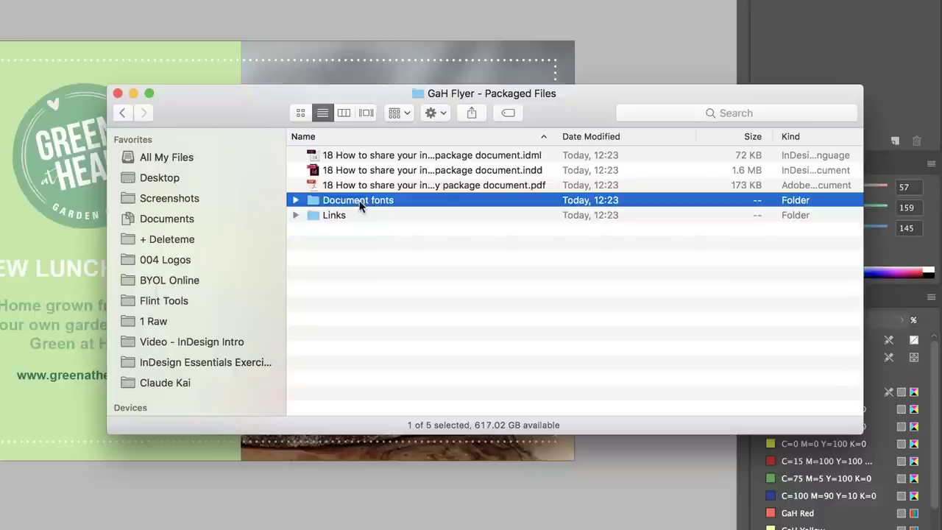
click(296, 200)
click(296, 260)
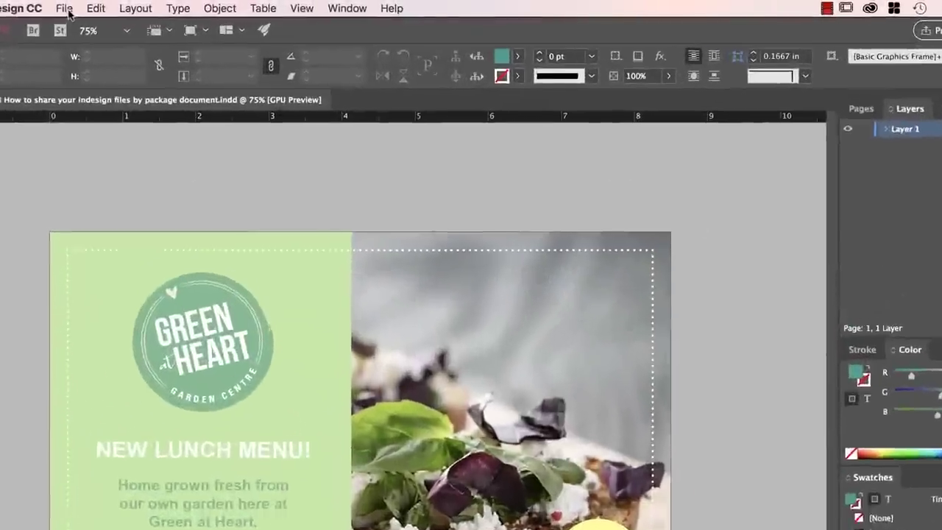
Start packaging the flyer document and continue with the printing instructions left at their defaults.
click(132, 5)
click(68, 471)
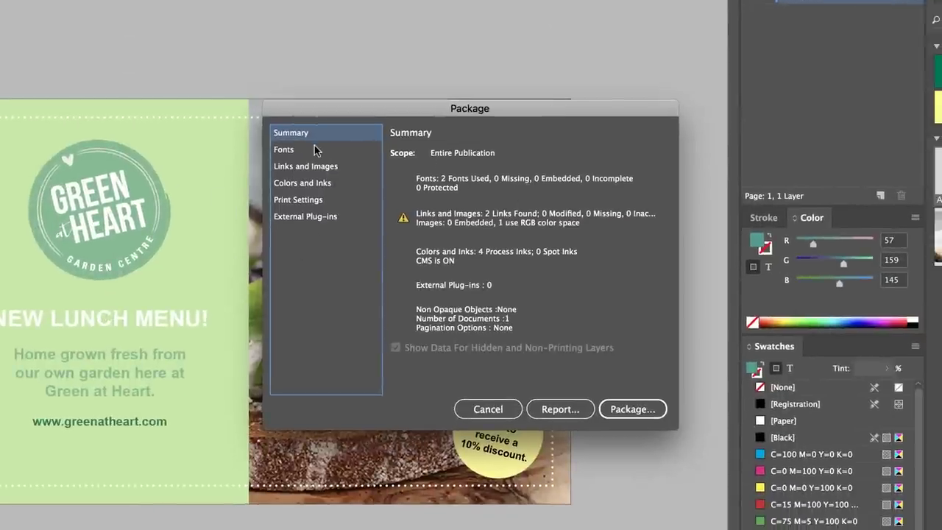
click(631, 408)
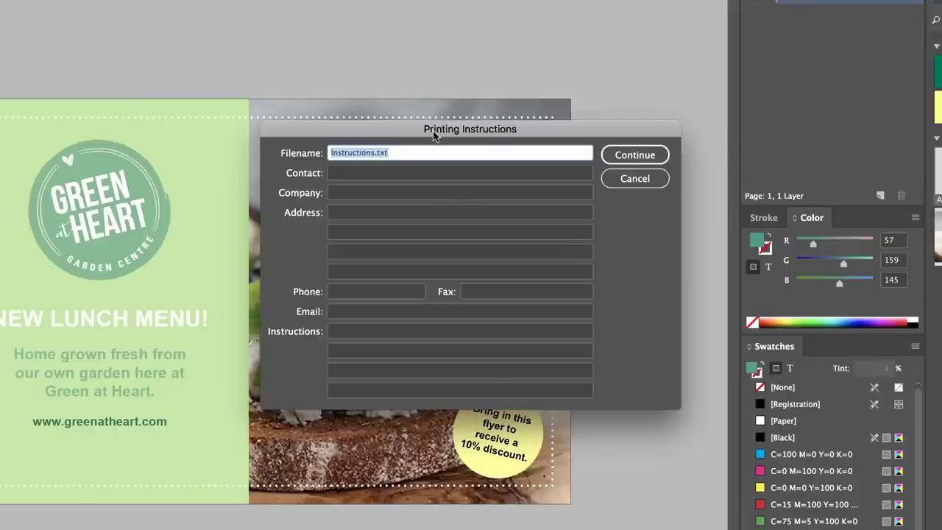
drag(465, 131, 446, 184)
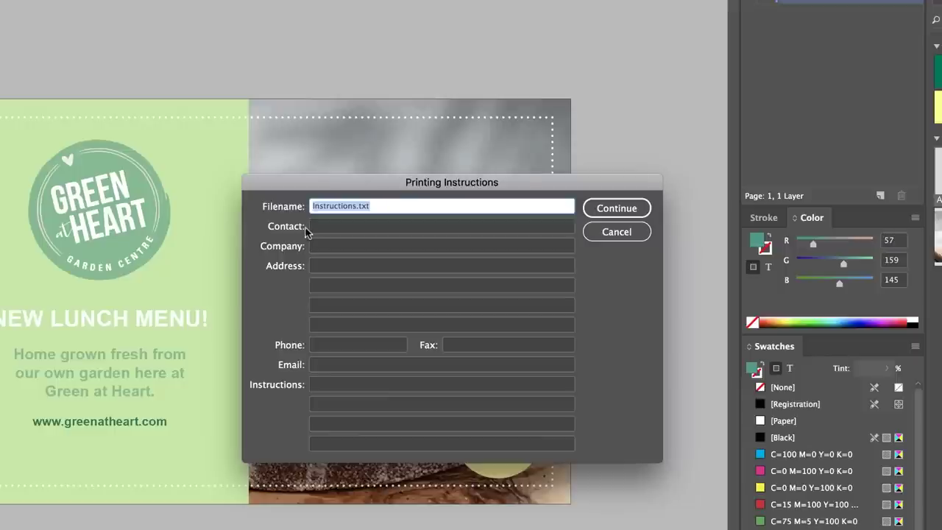
click(617, 208)
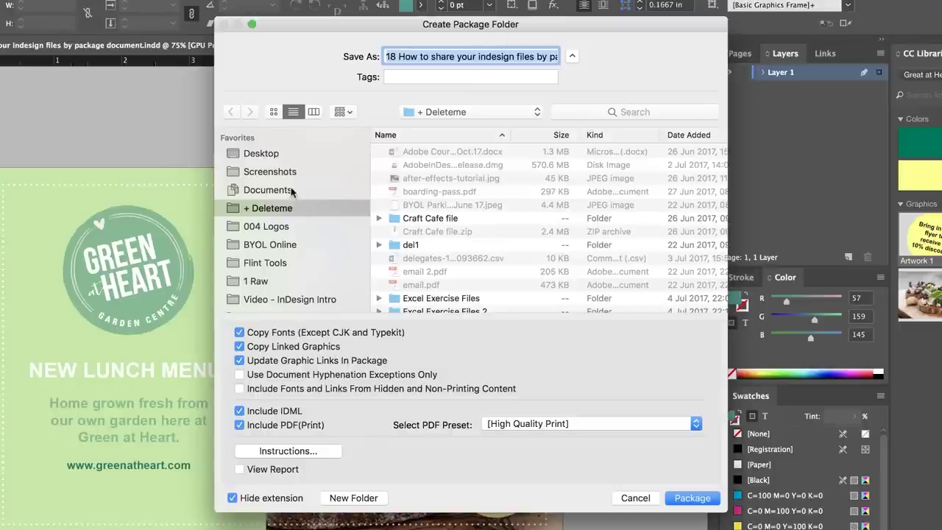
Package the flyer into the Desktop's InDesign Class Files folder as "GaH Flyer - Packaged Files" and accept the font licensing notice.
click(260, 154)
double_click(440, 151)
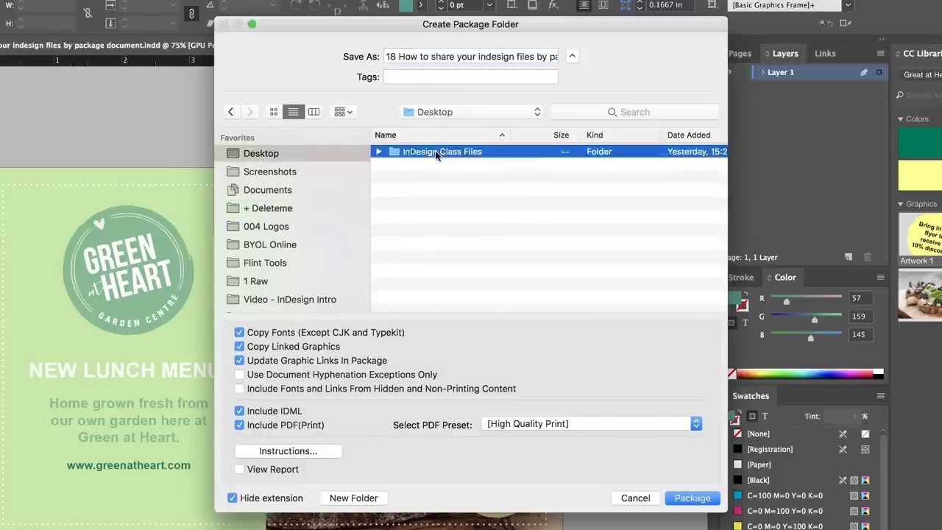
click(463, 56)
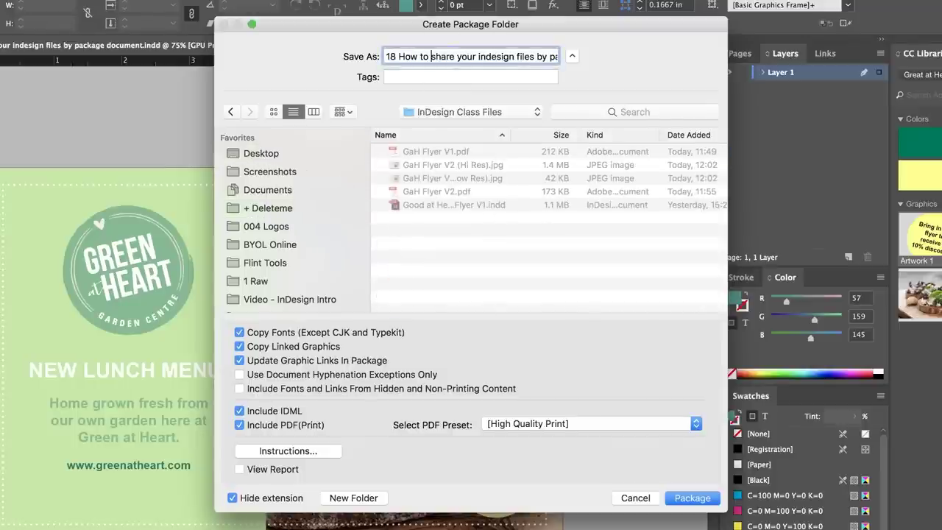
key(super+a)
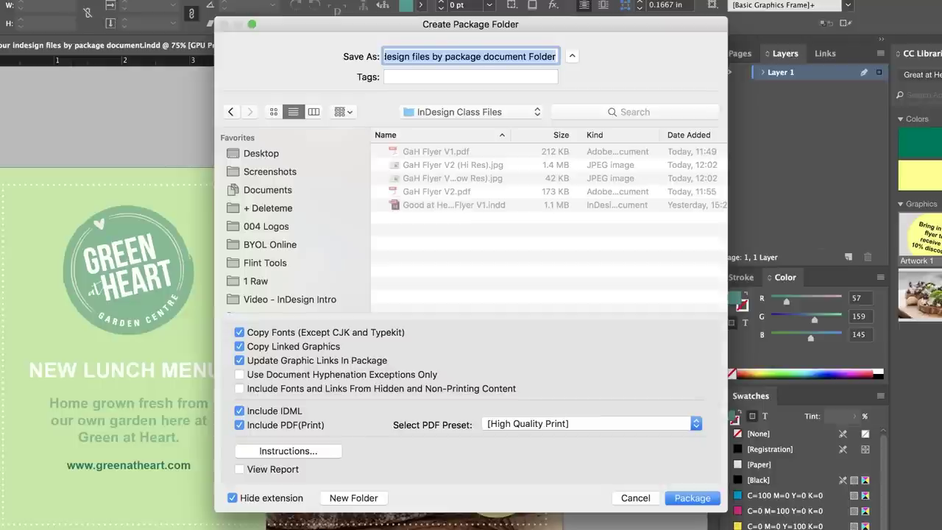
text(f)
key(BackSpace)
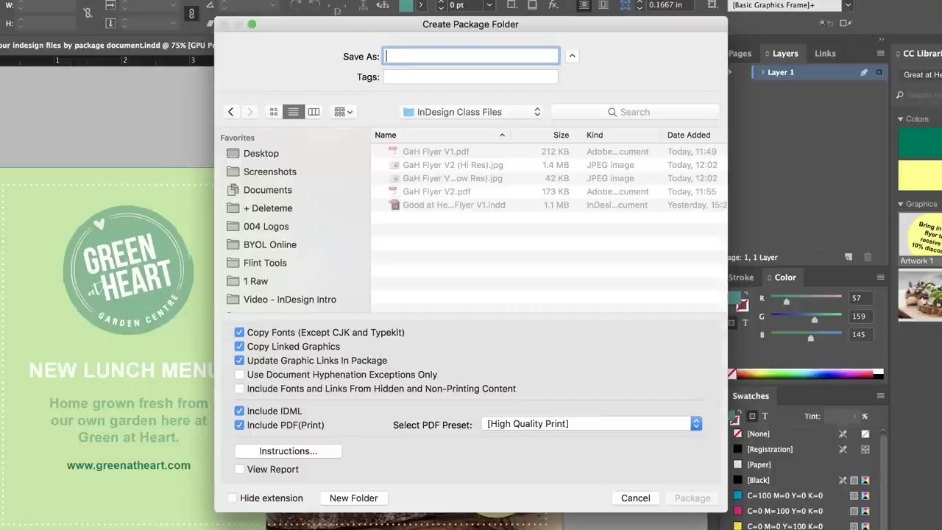
text(GaH Flyer - Packaged Document)
key(alt+shift+Left)
key(BackSpace)
text(Files)
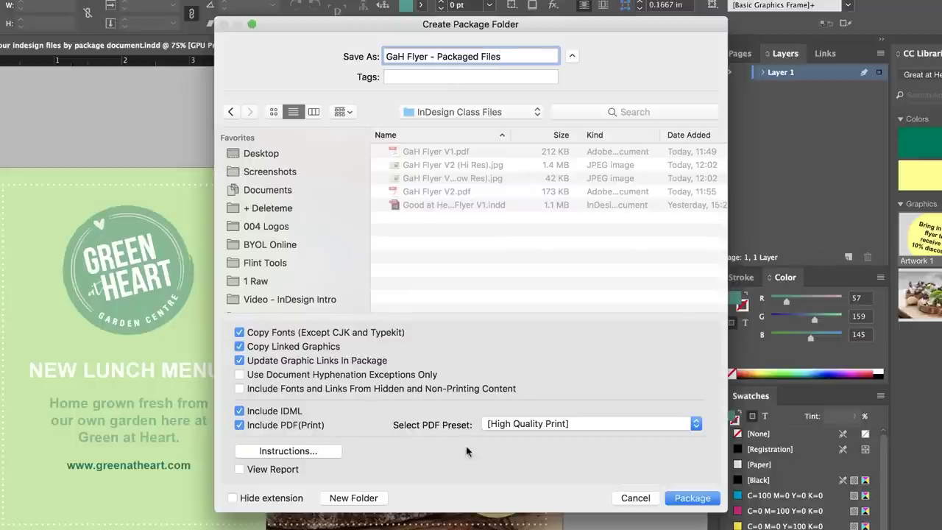
click(690, 500)
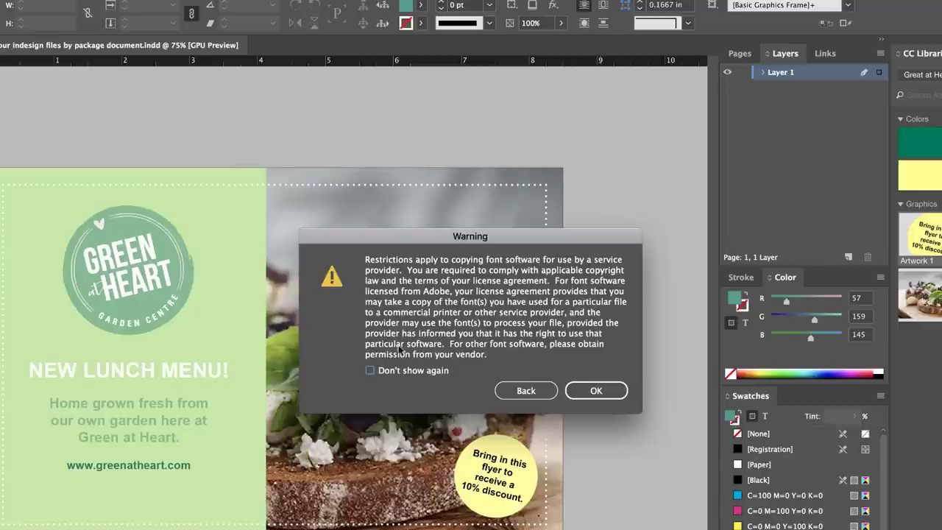
click(598, 391)
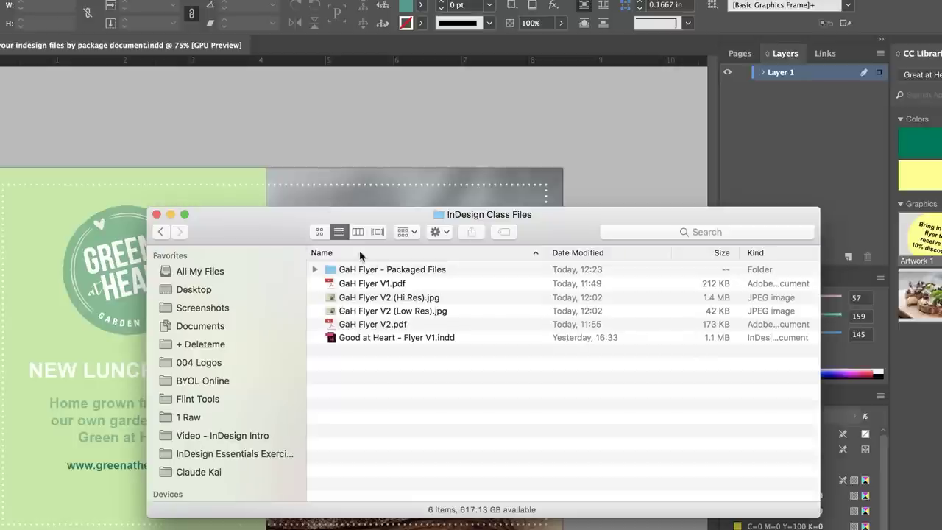
Open the GaH Flyer - Packaged Files folder in Finder and examine the packaged .indd document.
super+click(485, 215)
click(361, 269)
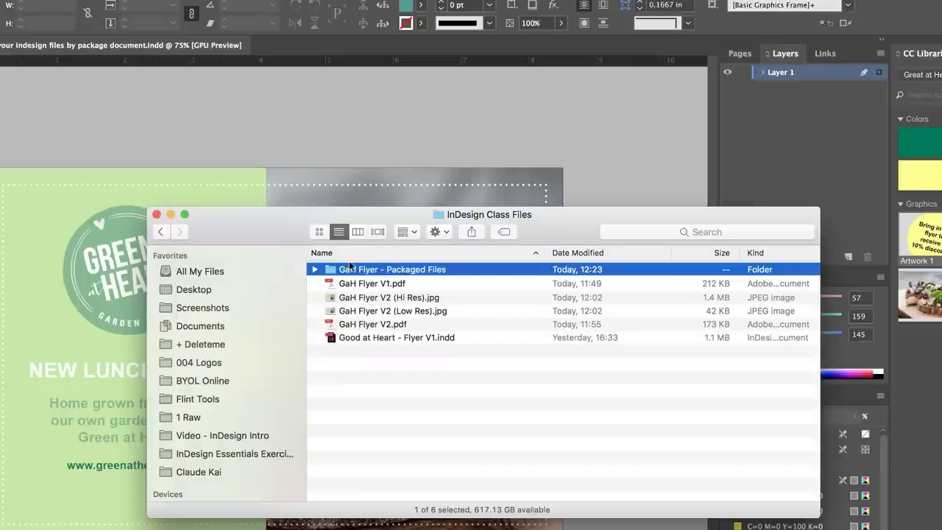
double_click(327, 270)
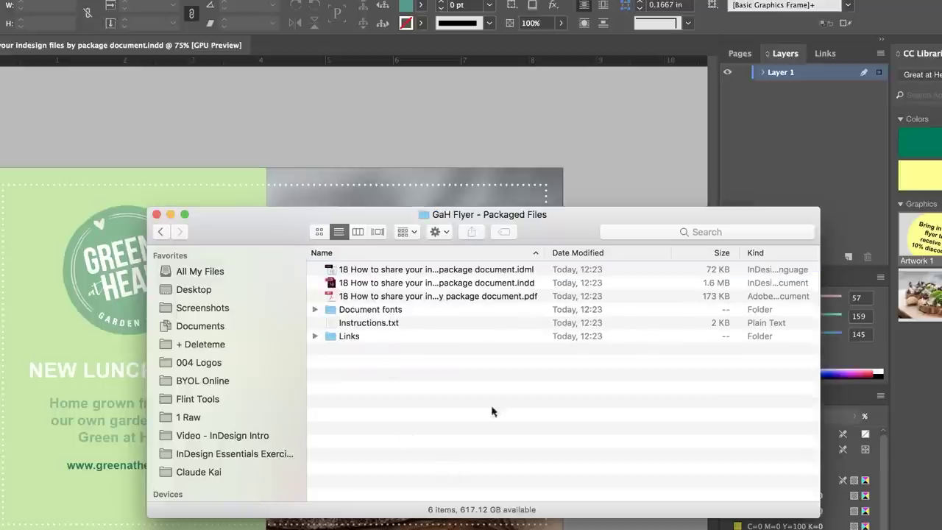
click(521, 283)
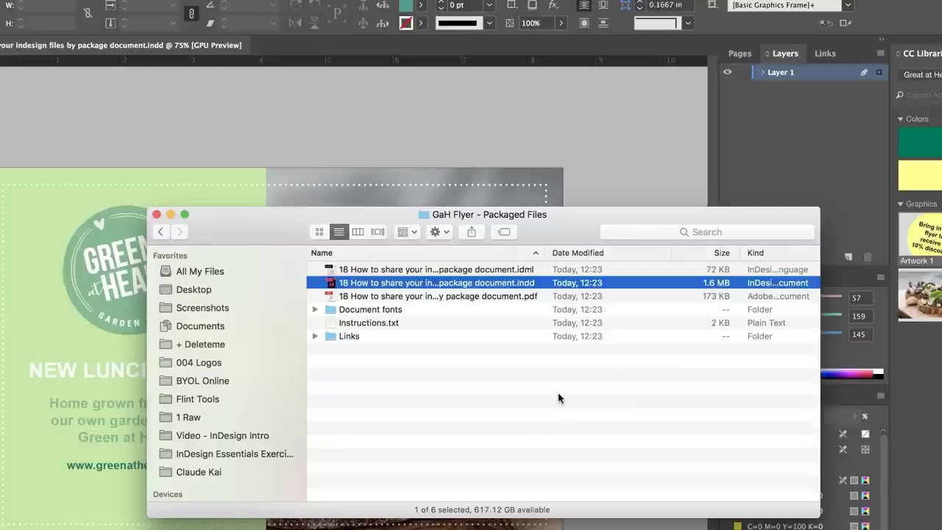
click(528, 284)
key(Return)
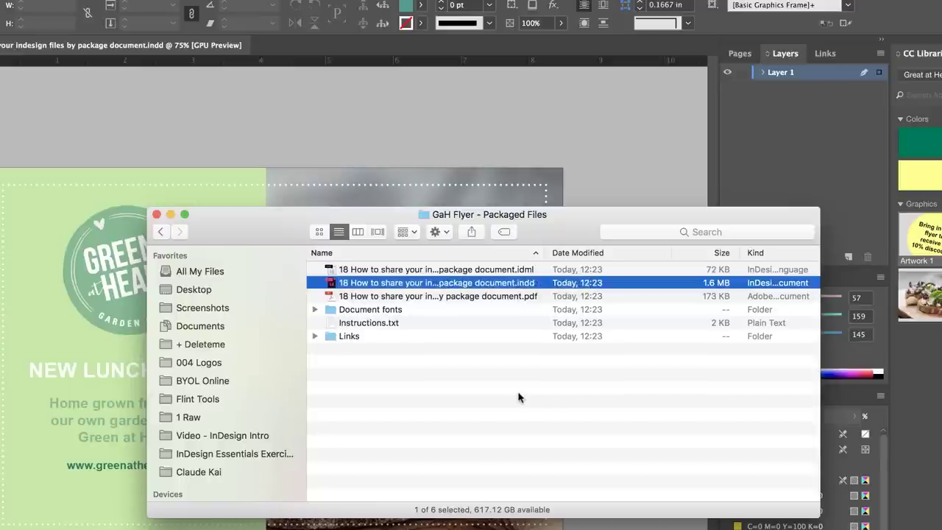
Preview the packaged PDF of the flyer and close the preview.
click(508, 296)
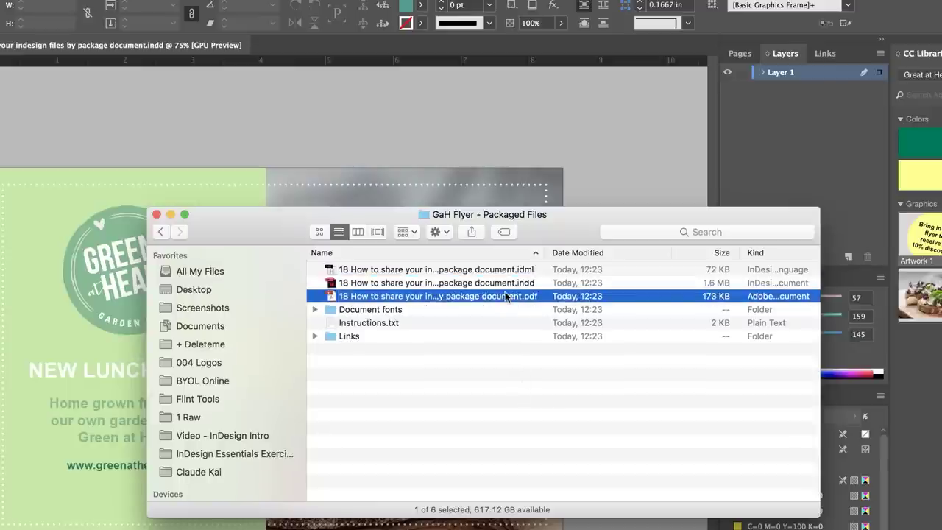
key(space)
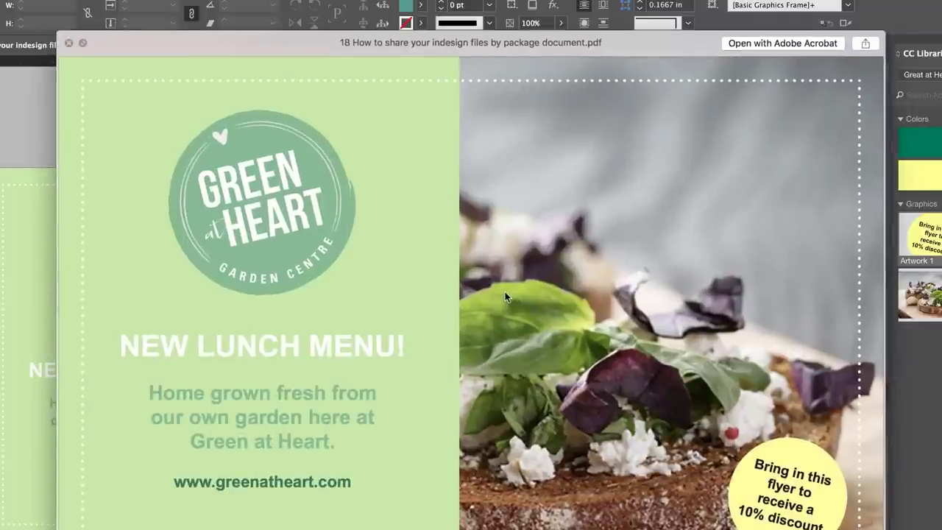
key(space)
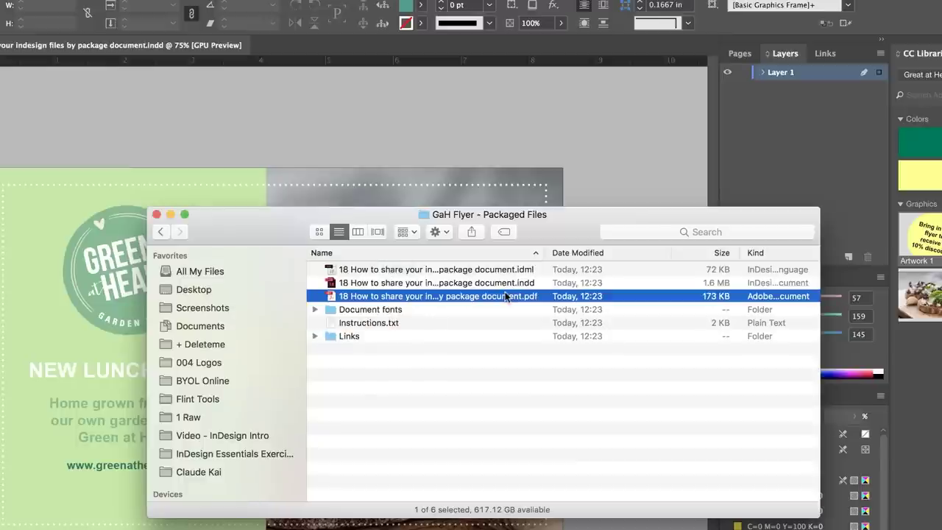
click(501, 286)
click(517, 296)
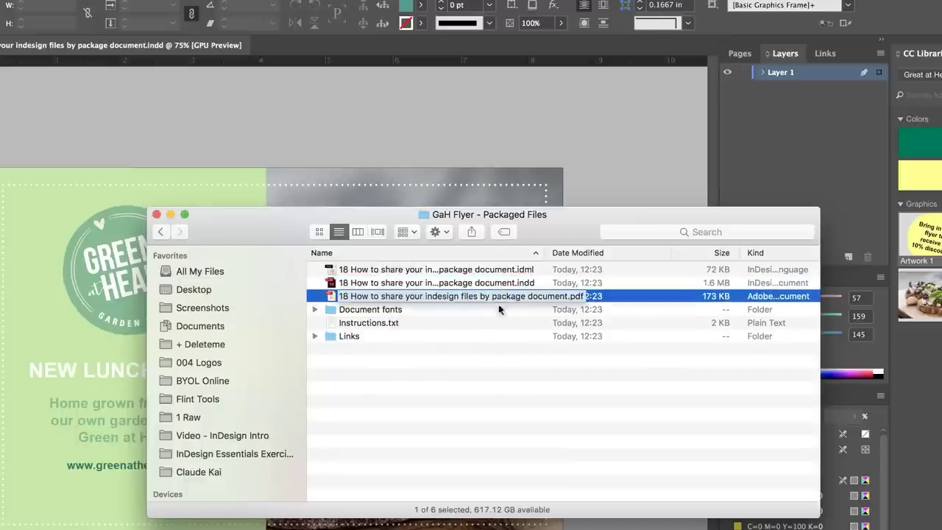
click(498, 370)
Examine the packaged .idml file alongside the .indd version, leaving the file names as they are.
click(519, 270)
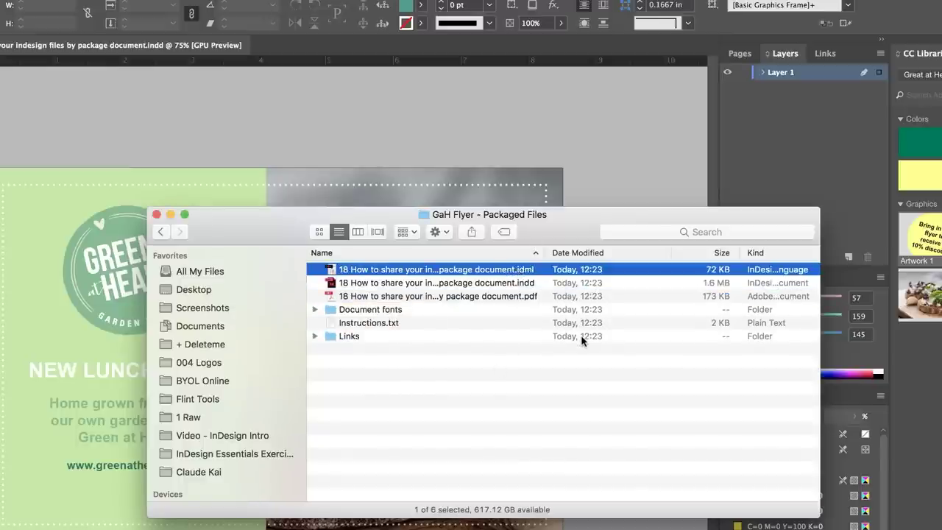
click(524, 269)
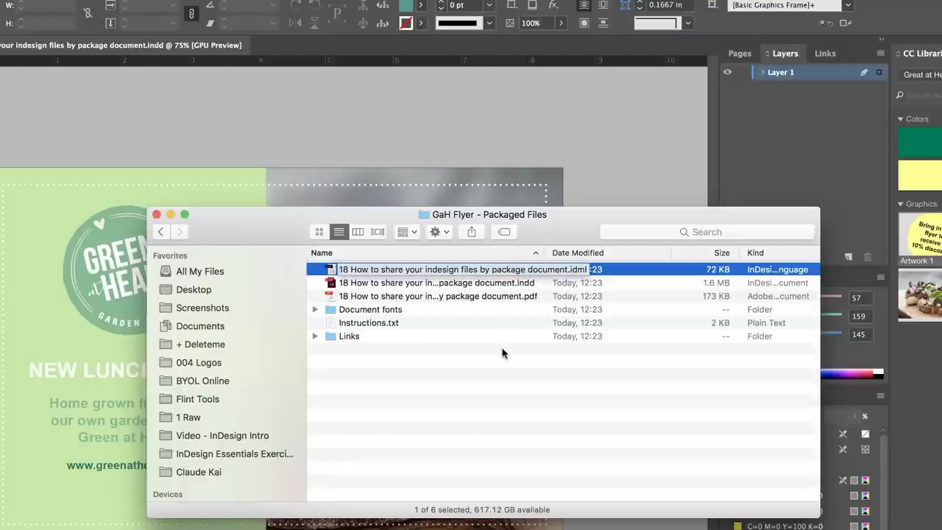
key(Return)
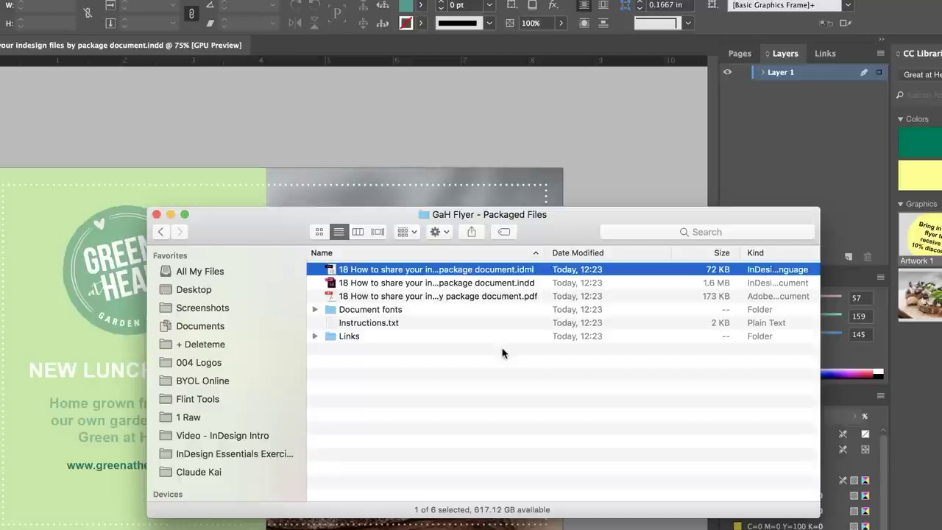
click(534, 286)
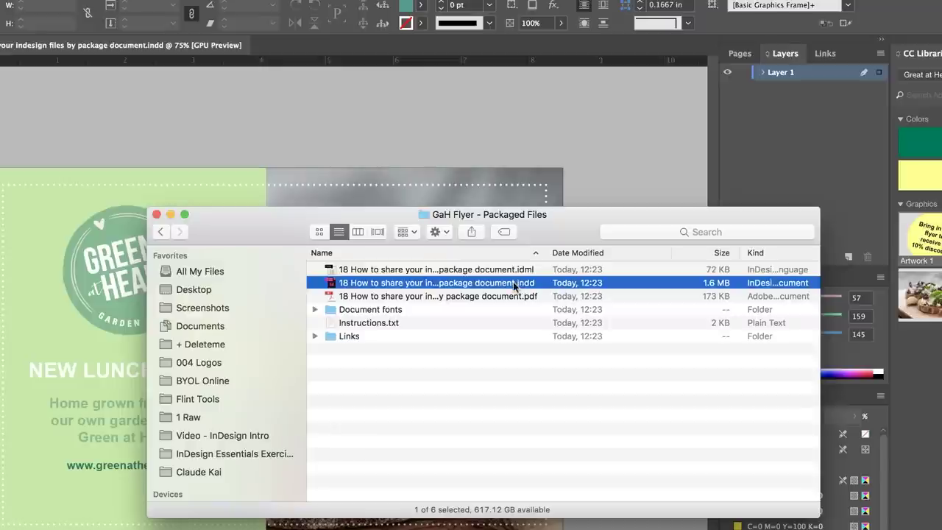
click(525, 272)
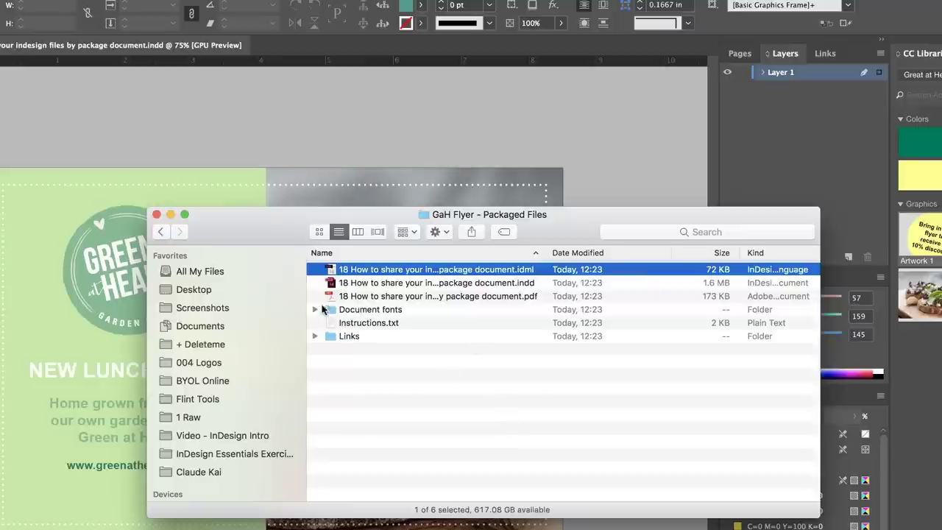
Delete Instructions.txt from the packaged files folder.
click(348, 315)
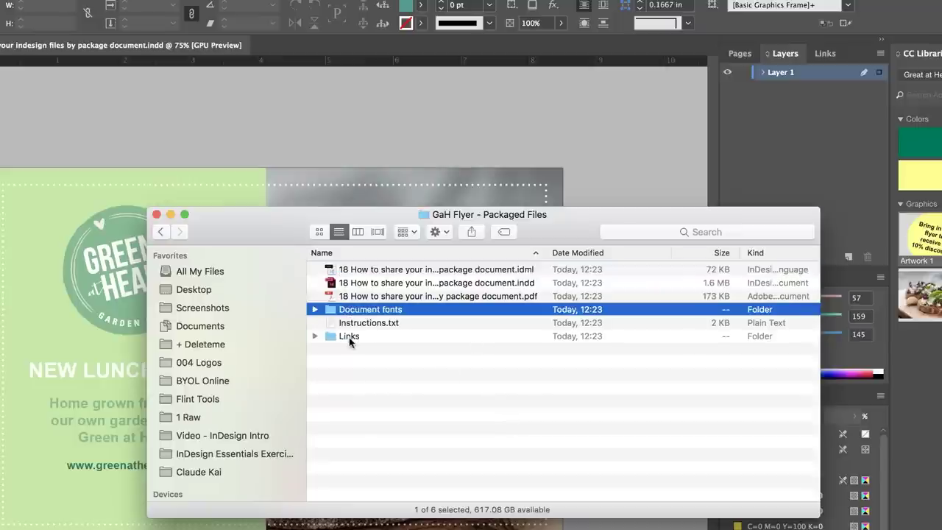
click(349, 337)
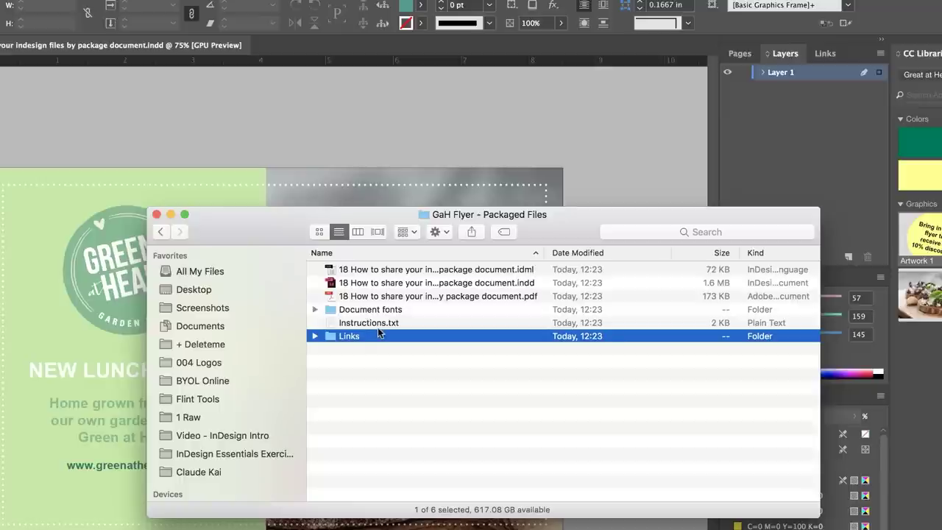
key(Up)
key(super+BackSpace)
click(421, 370)
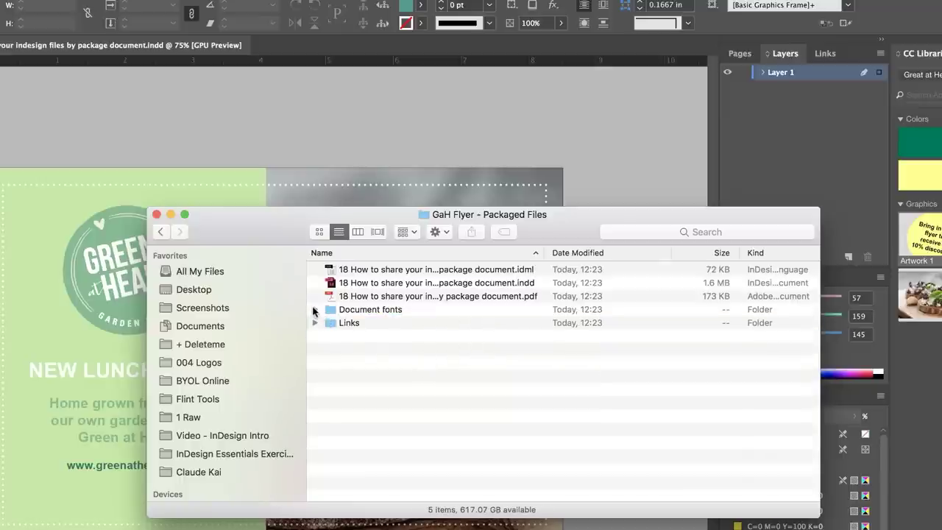
Examine the font files inside the Document fonts subfolder and collapse it again.
click(390, 309)
click(314, 309)
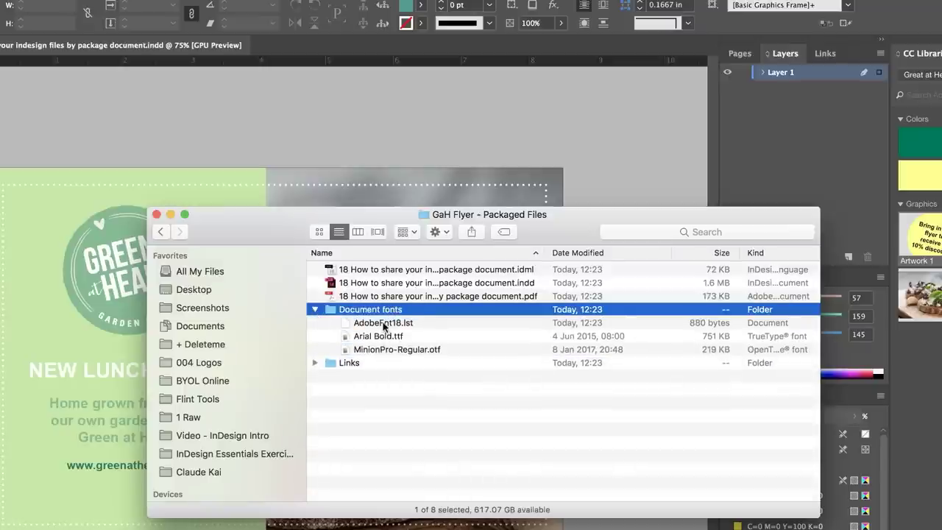
click(384, 324)
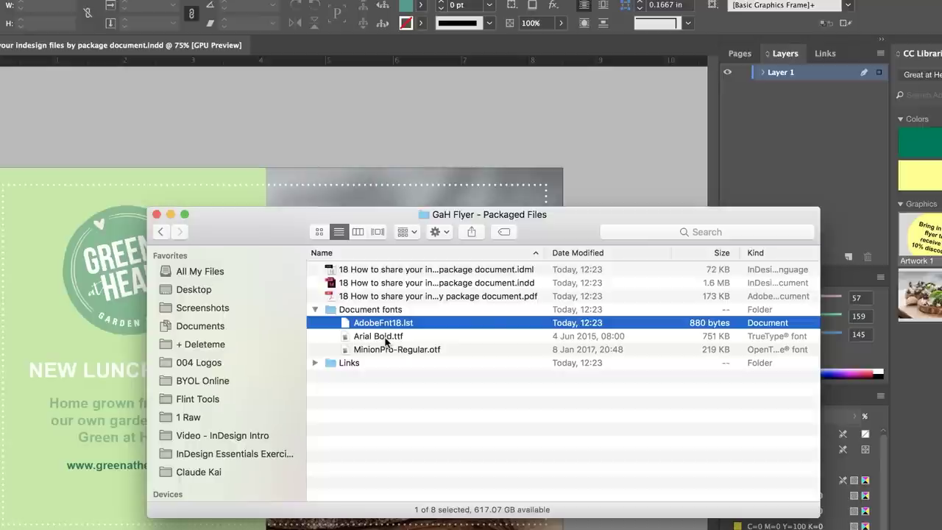
shift+click(386, 338)
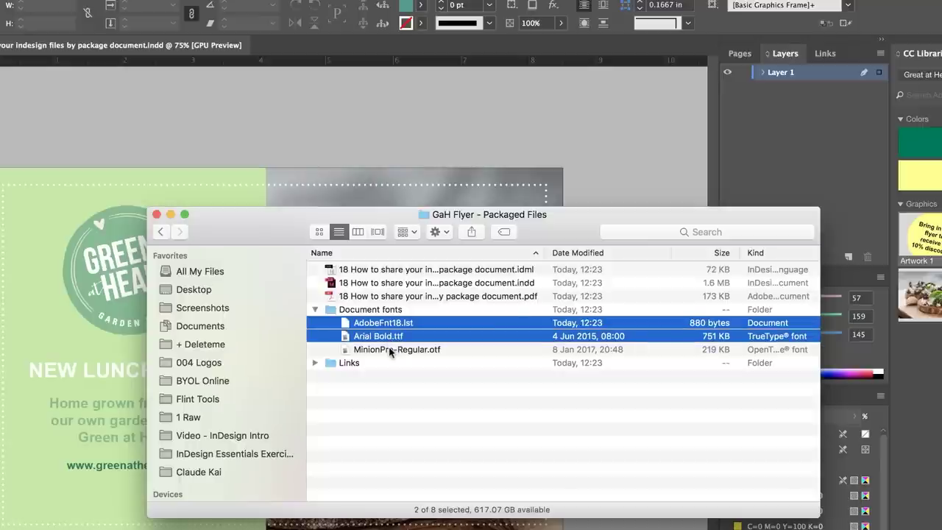
shift+click(390, 349)
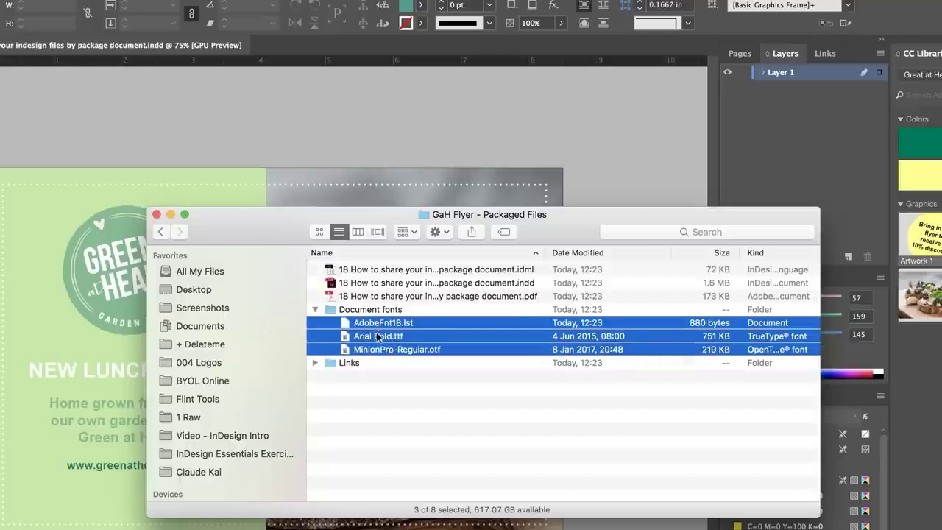
click(314, 310)
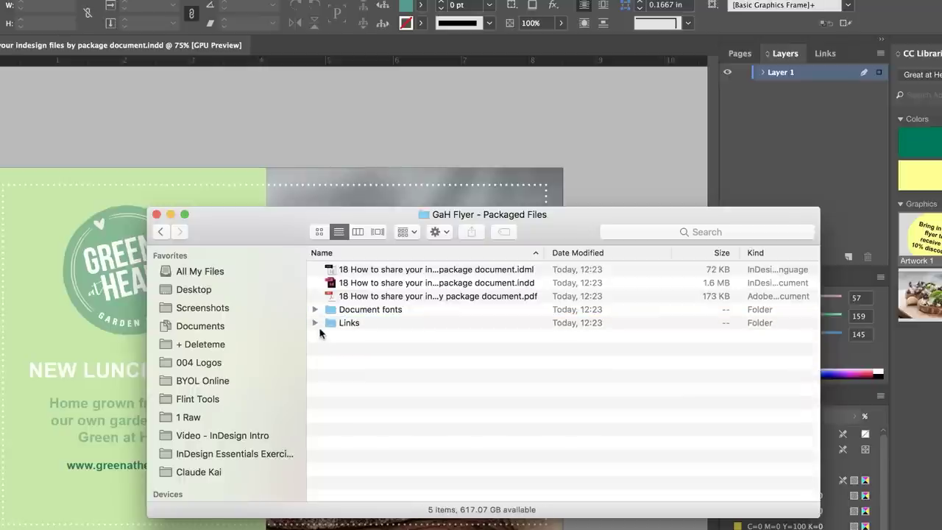
Examine the graphics in the Links subfolder, preview Lunch.jpg, and collapse the subfolder.
click(314, 323)
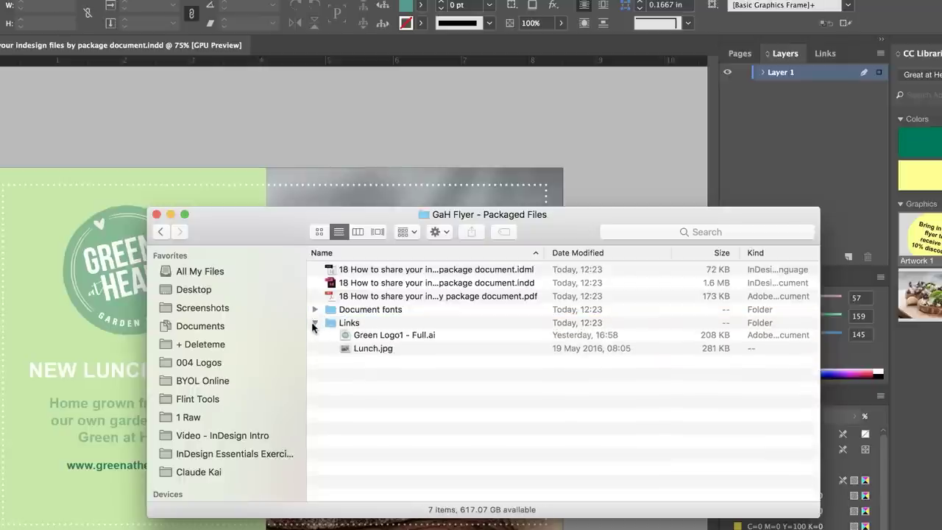
click(396, 337)
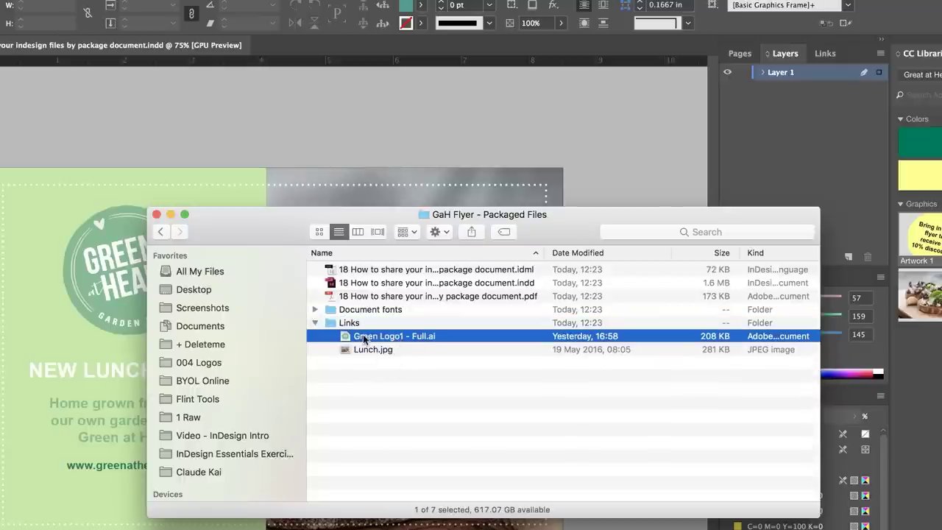
click(368, 353)
key(space)
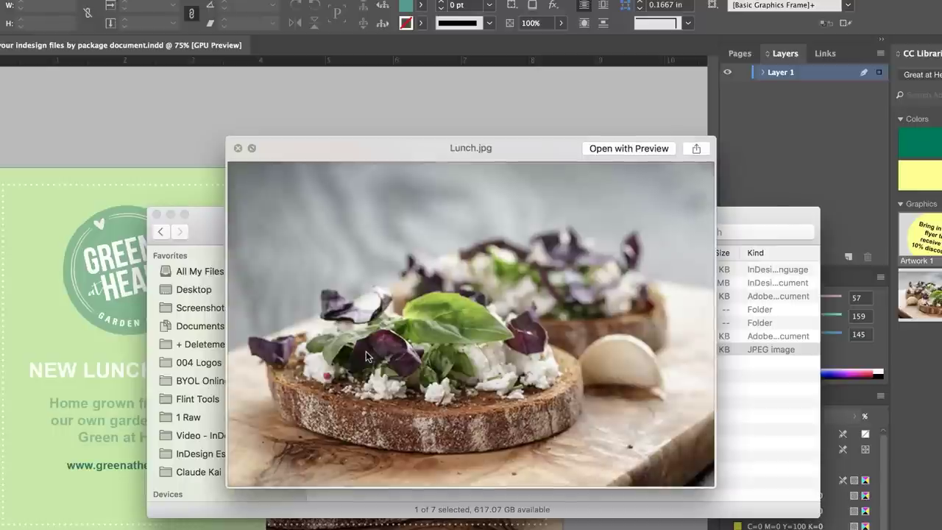
key(space)
click(373, 383)
click(315, 323)
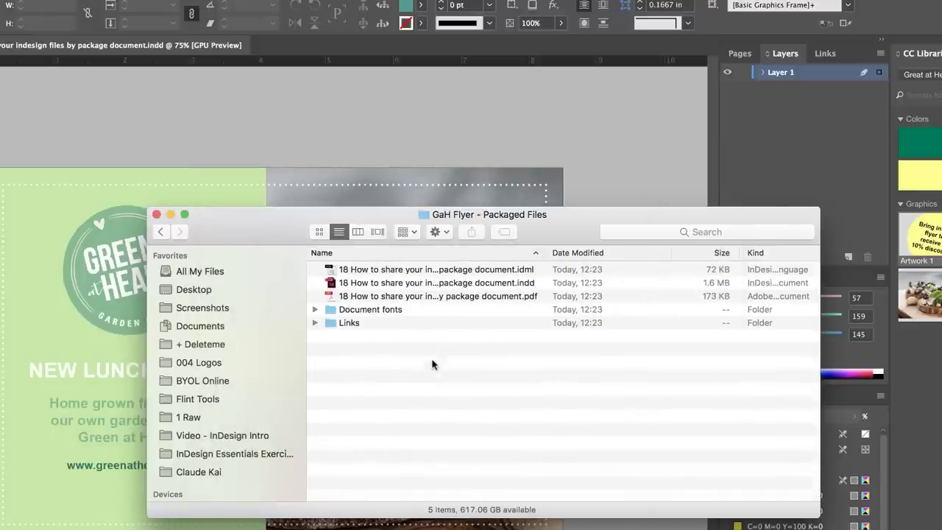
Return to the InDesign Class Files folder and compress the GaH Flyer - Packaged Files folder into a ZIP archive.
click(450, 284)
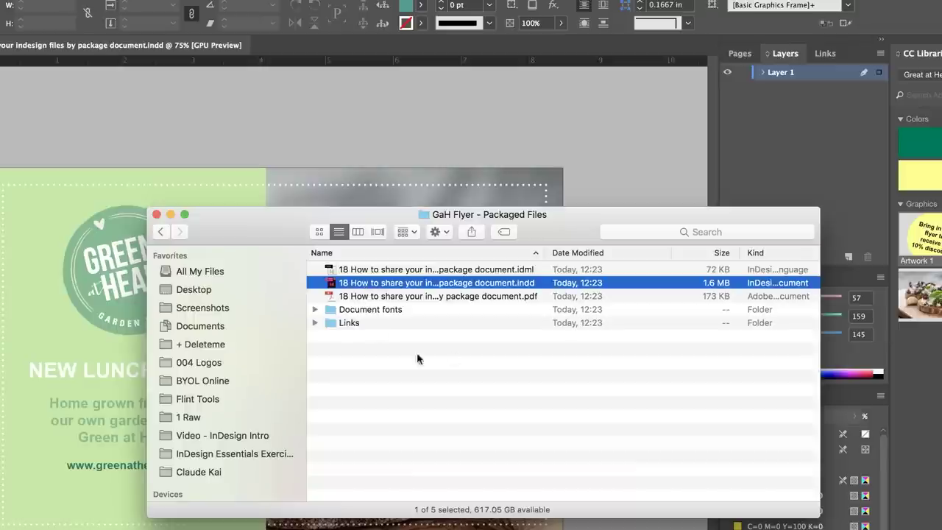
click(160, 232)
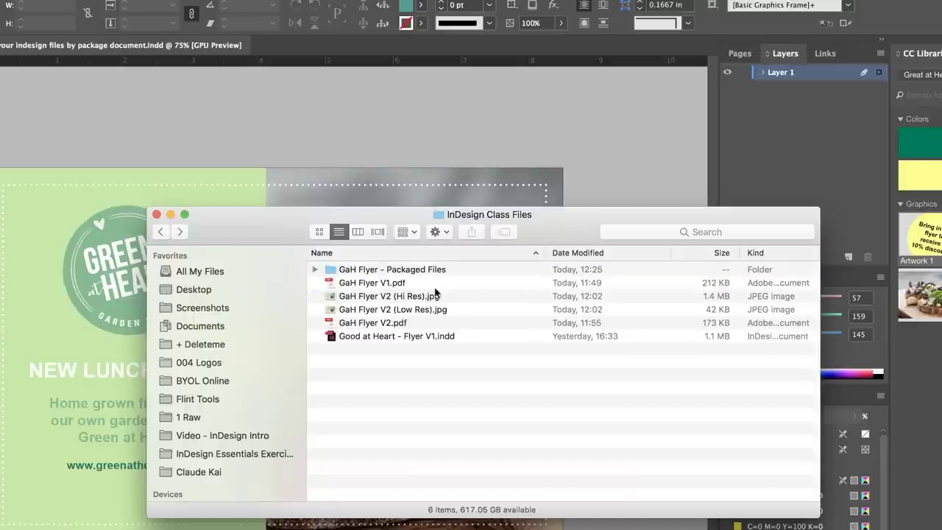
click(407, 274)
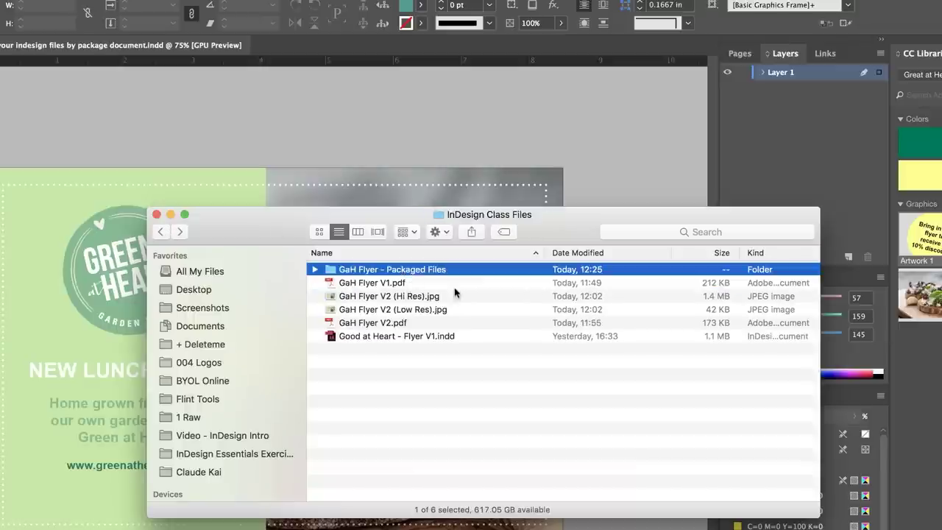
click(315, 270)
click(315, 270)
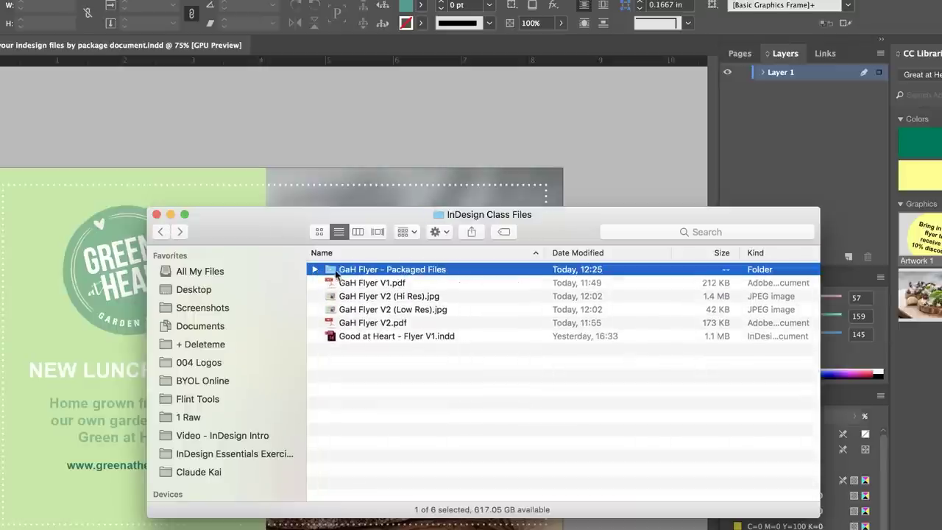
right_click(330, 274)
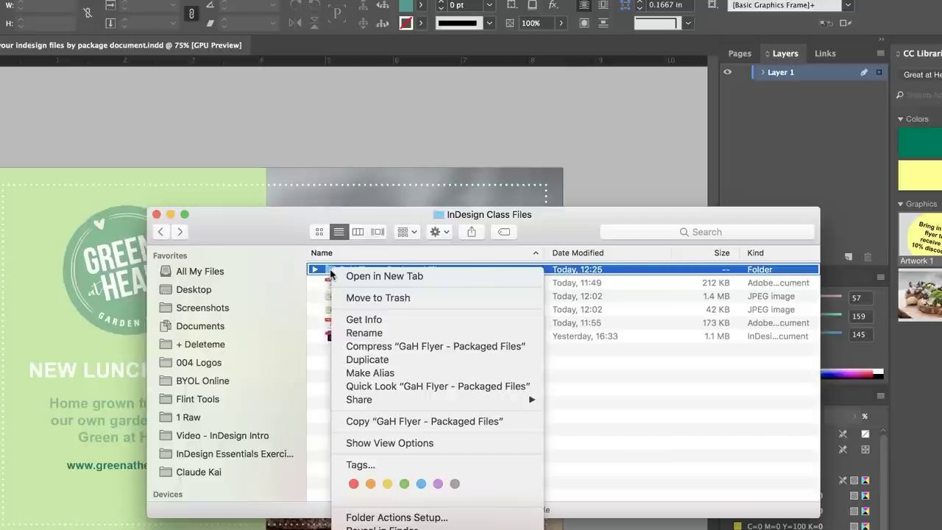
click(368, 348)
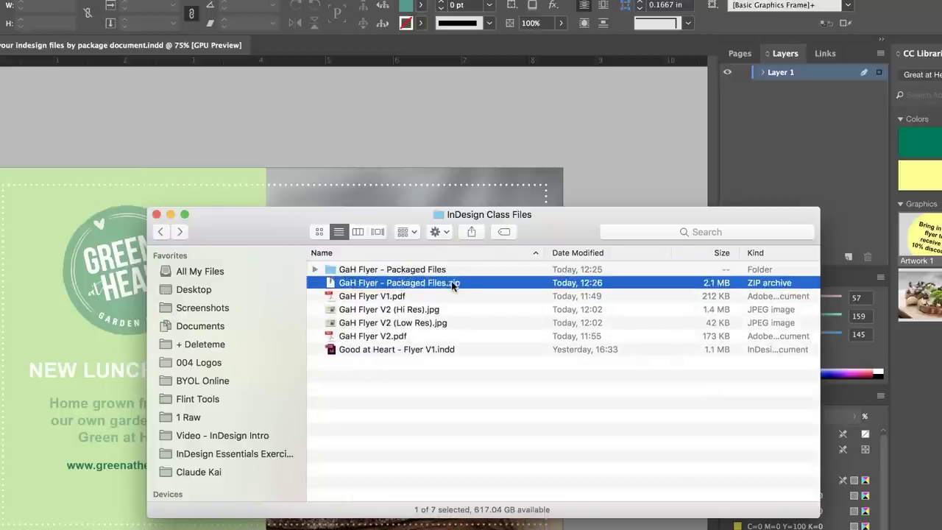
Compare the GaH Flyer - Packaged Files folder with its ZIP archive.
click(413, 272)
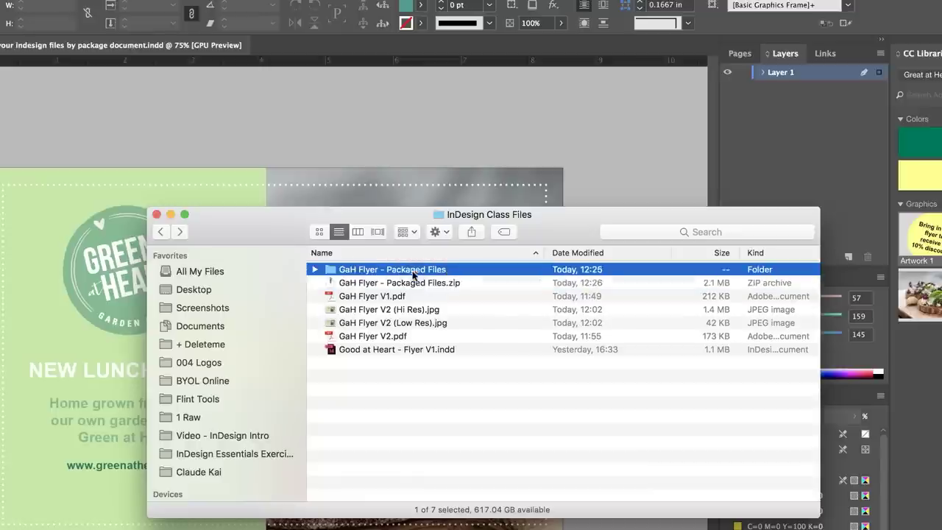
click(315, 269)
click(315, 270)
click(372, 286)
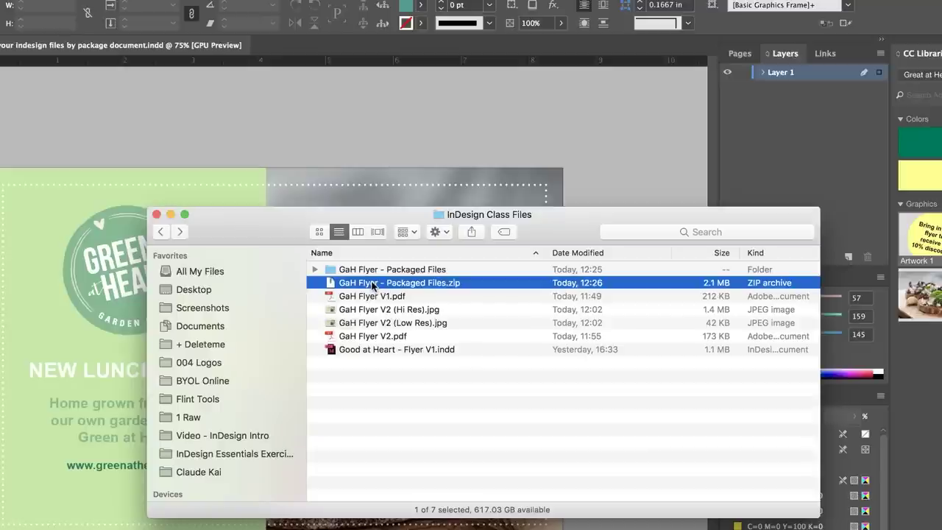
click(368, 271)
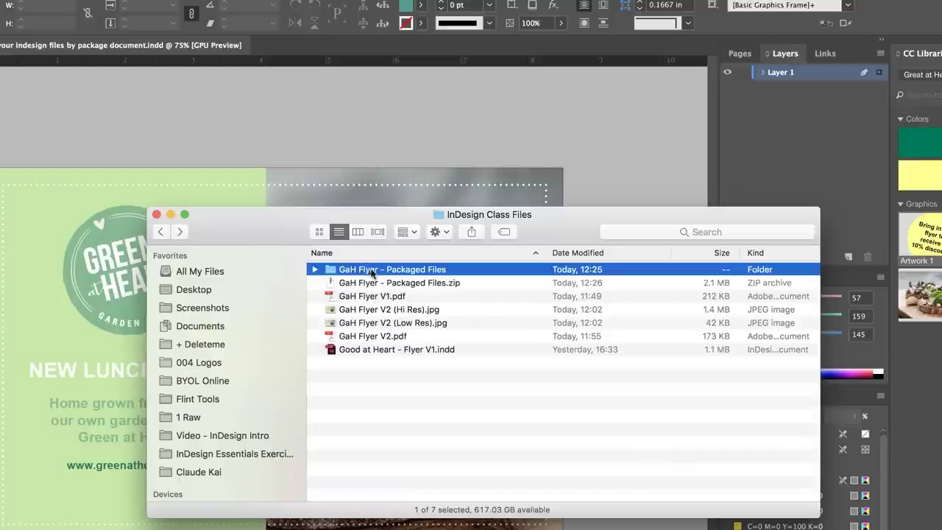
click(366, 283)
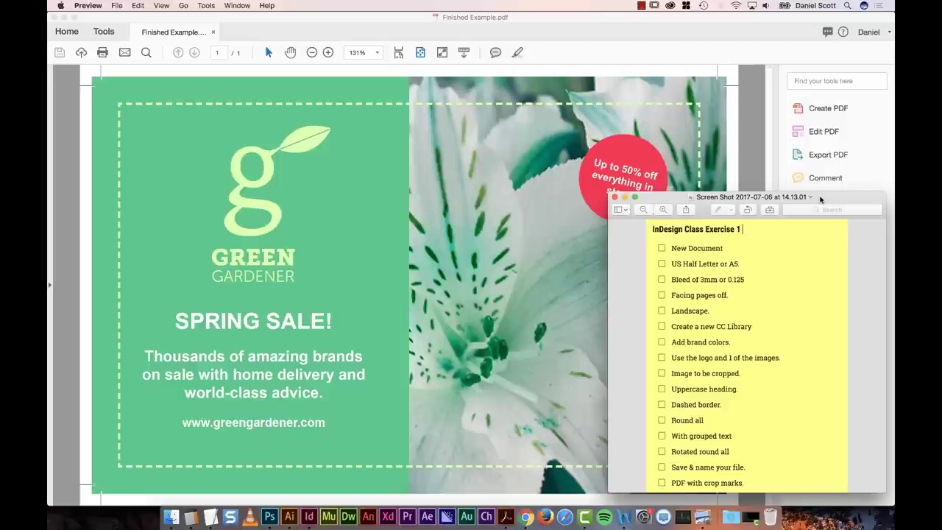
Shift the exercise checklist window slightly, switch to Finder and open the Class Exercise folder inside 01 Flyer.
drag(821, 199, 786, 197)
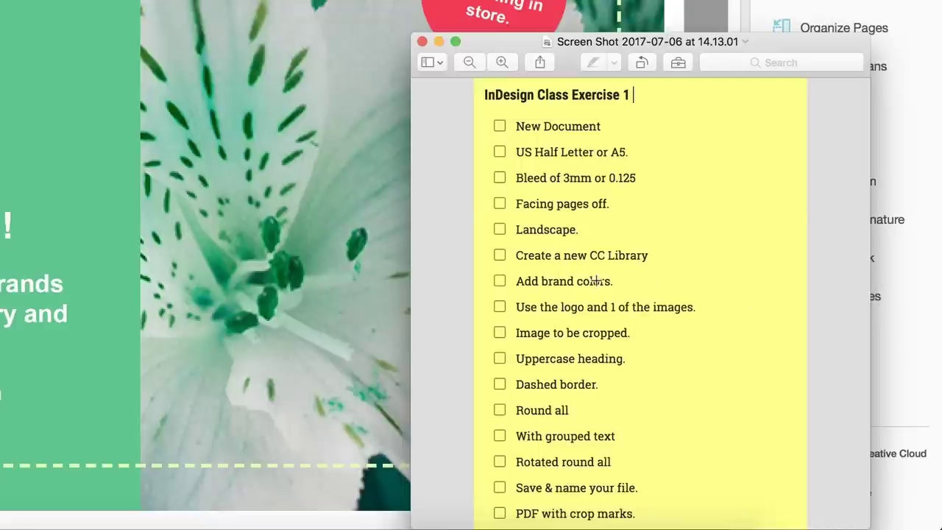
key(super+Tab)
key(super+Tab)
key(super+Tab)
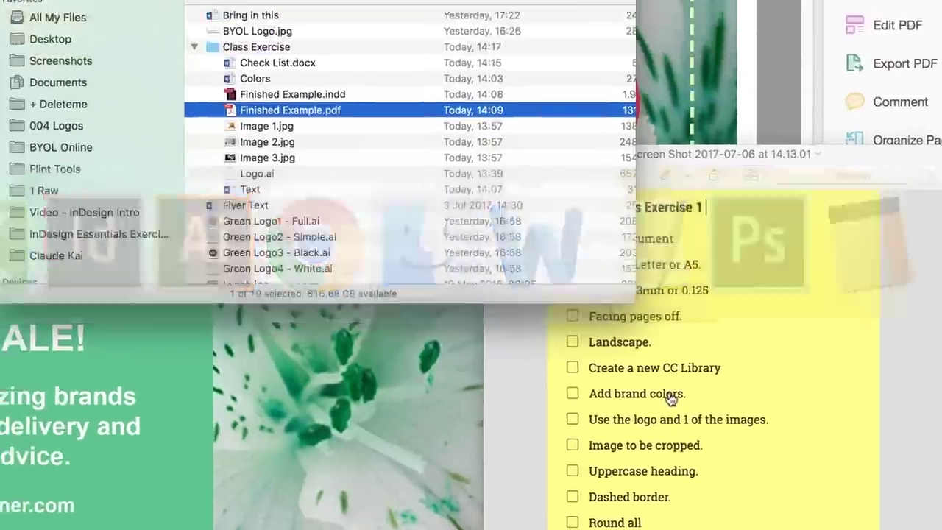
click(350, 193)
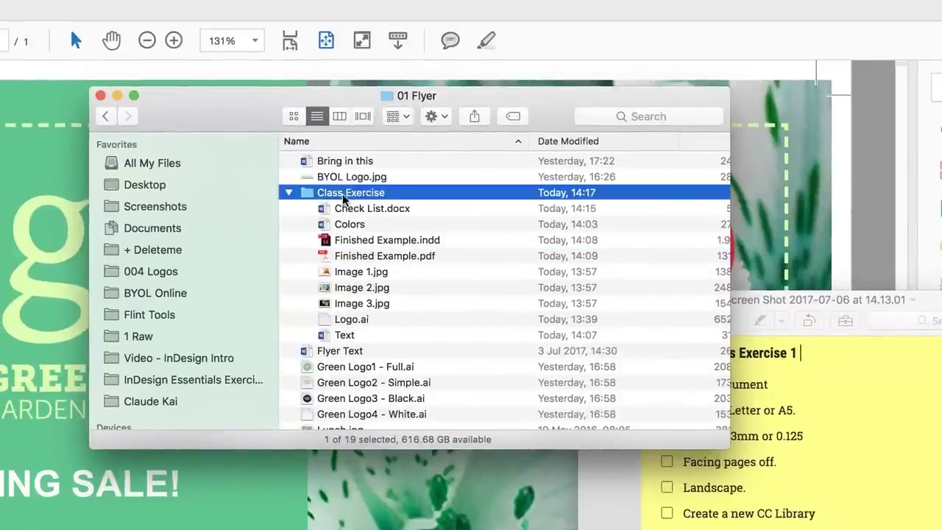
double_click(320, 195)
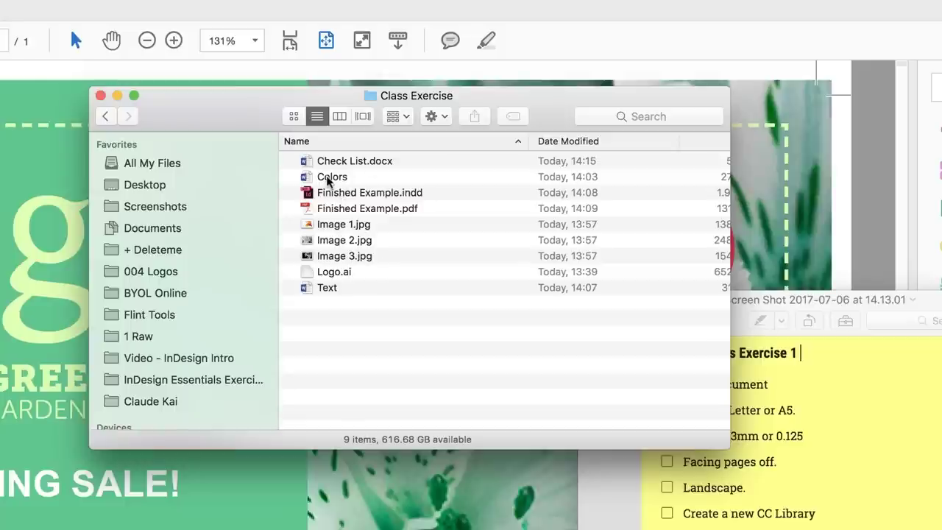
Preview the Colors document and Check List.docx in the Class Exercise folder, closing each preview.
click(329, 180)
key(space)
key(space)
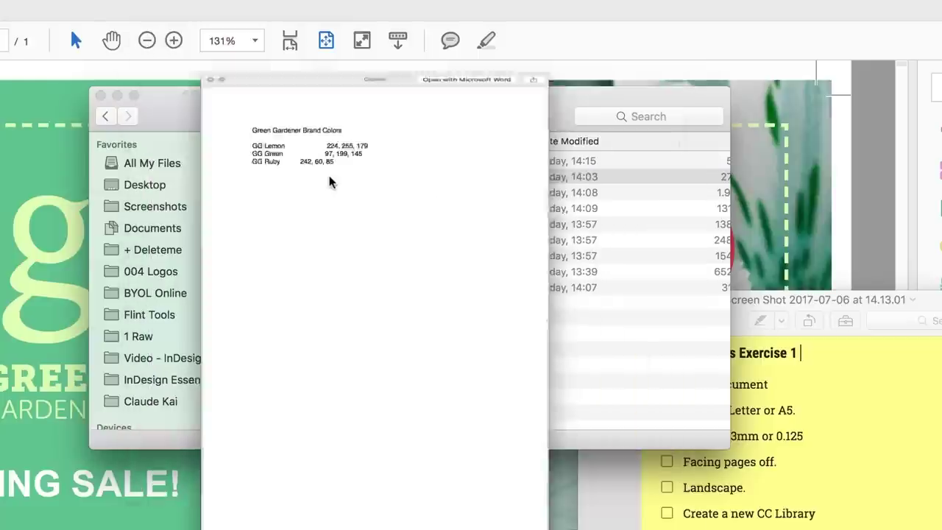
click(335, 163)
key(space)
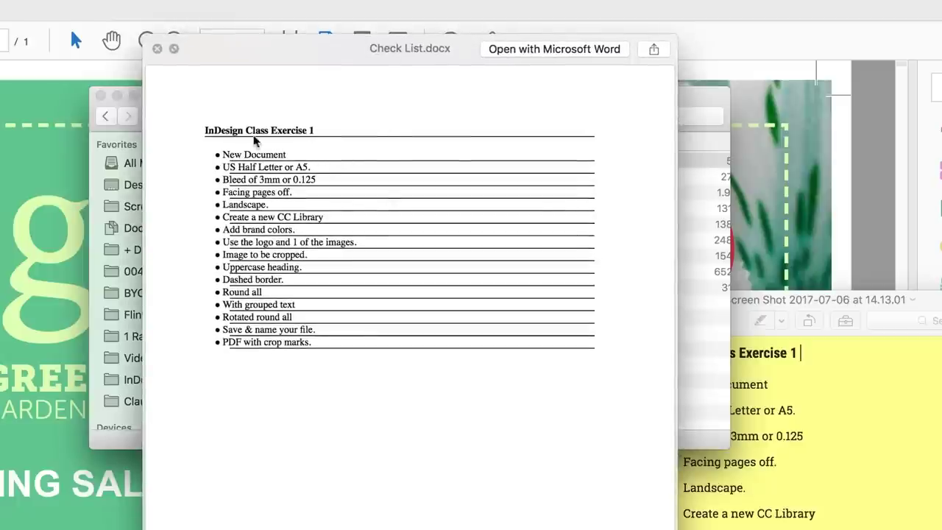
key(space)
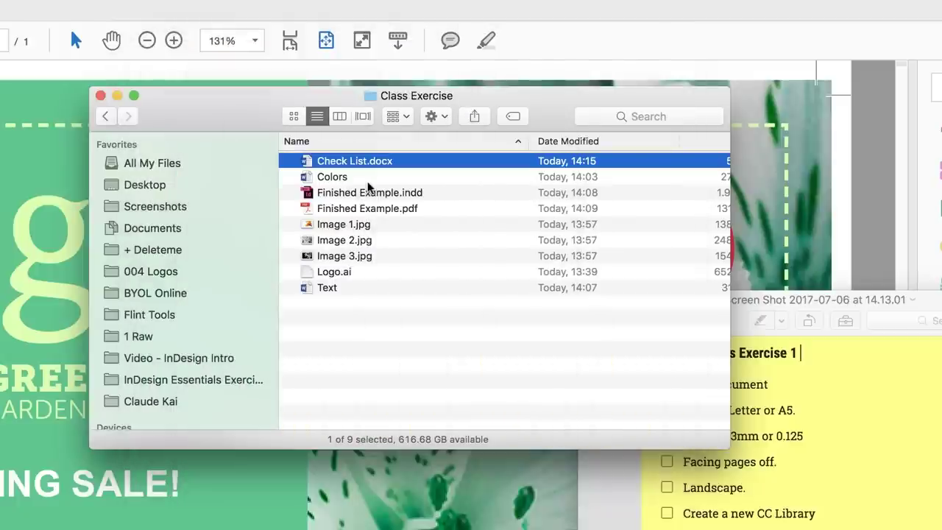
Move the Class Exercise window clear of the checklist and bring the checklist to the front.
drag(256, 115, 70, 112)
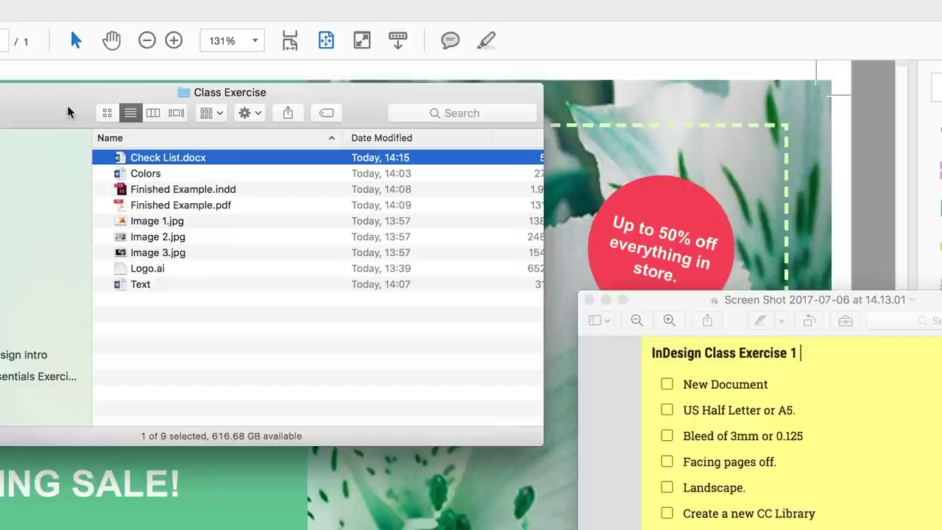
drag(169, 221, 196, 191)
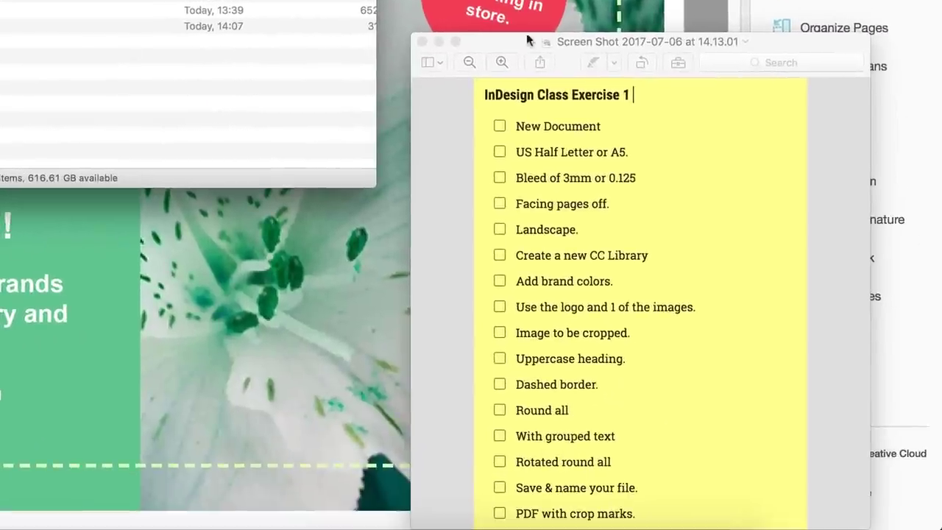
click(527, 41)
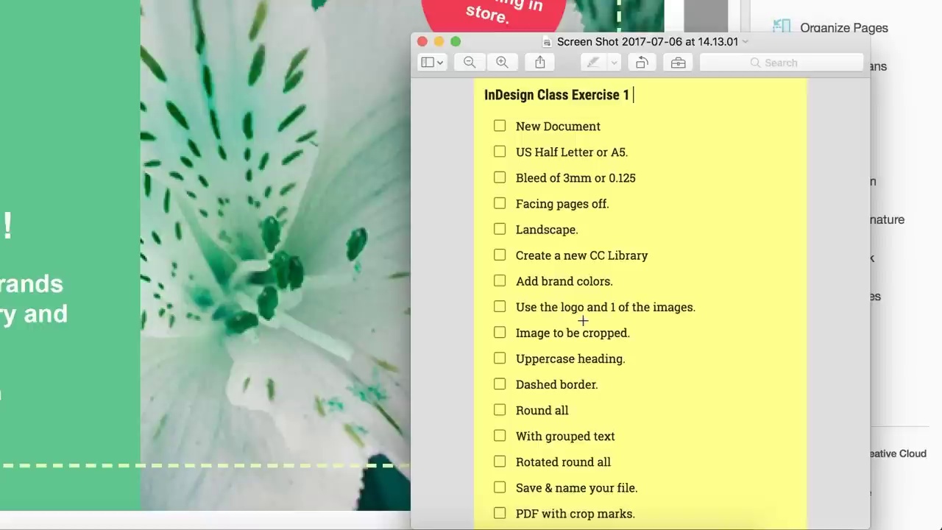
Switch back to the Class Exercise folder and look over Image 1.jpg, Image 2.jpg and Image 3.jpg.
key(super+Tab)
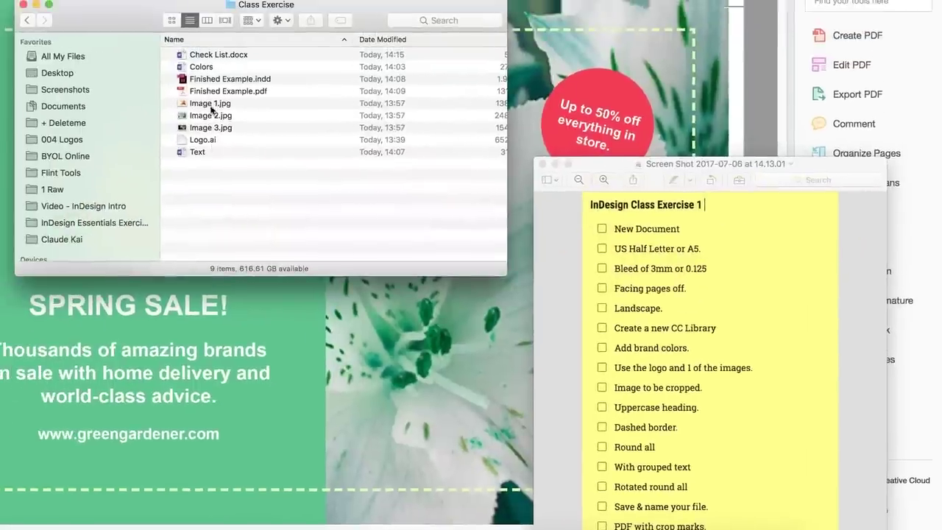
click(223, 107)
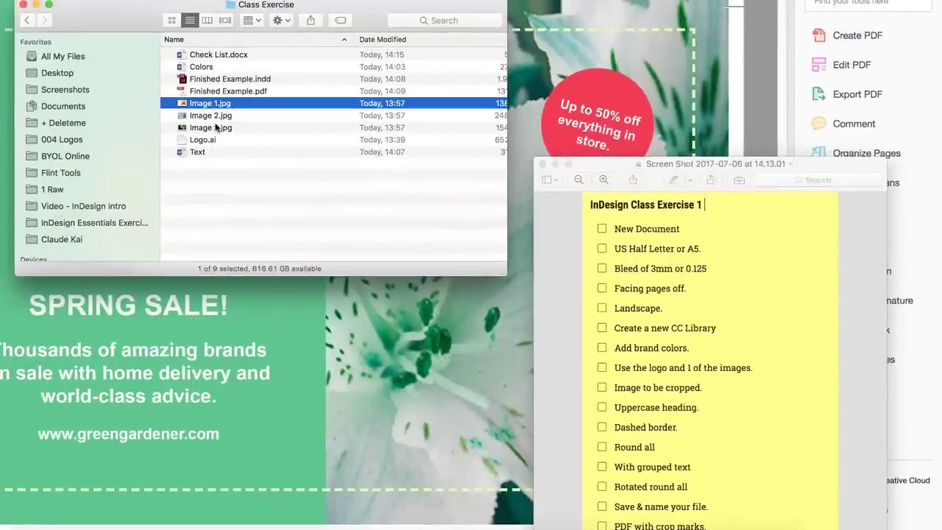
shift+click(219, 128)
click(243, 208)
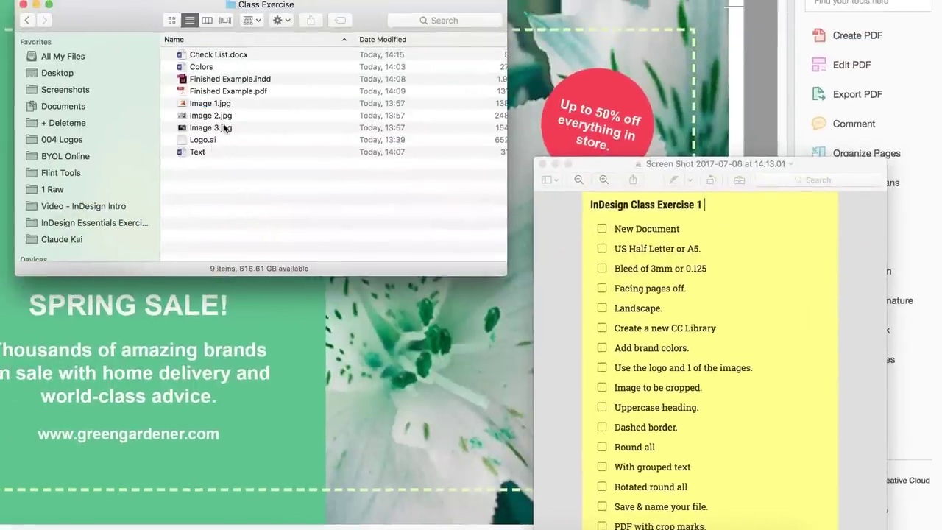
Compare the InDesign Class Exercise 1 checklist with the flyer in Finished Example.pdf.
click(617, 180)
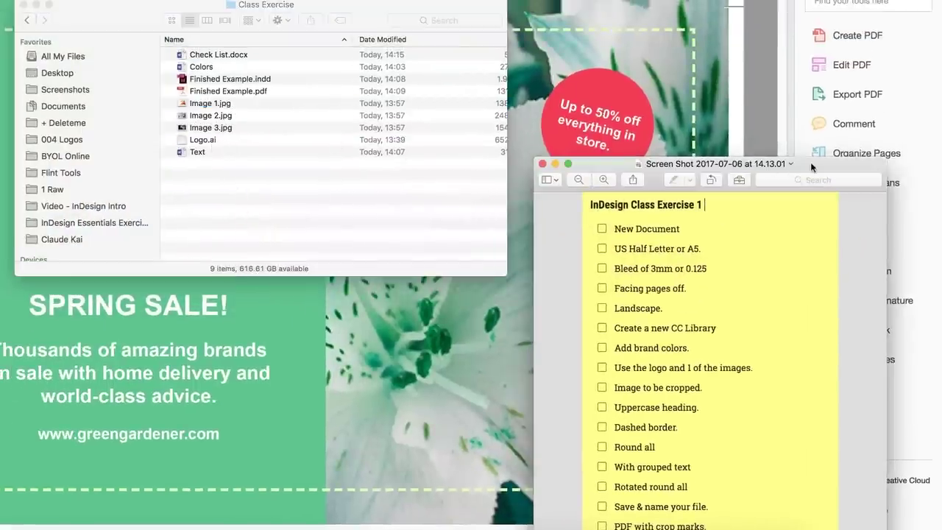
click(729, 58)
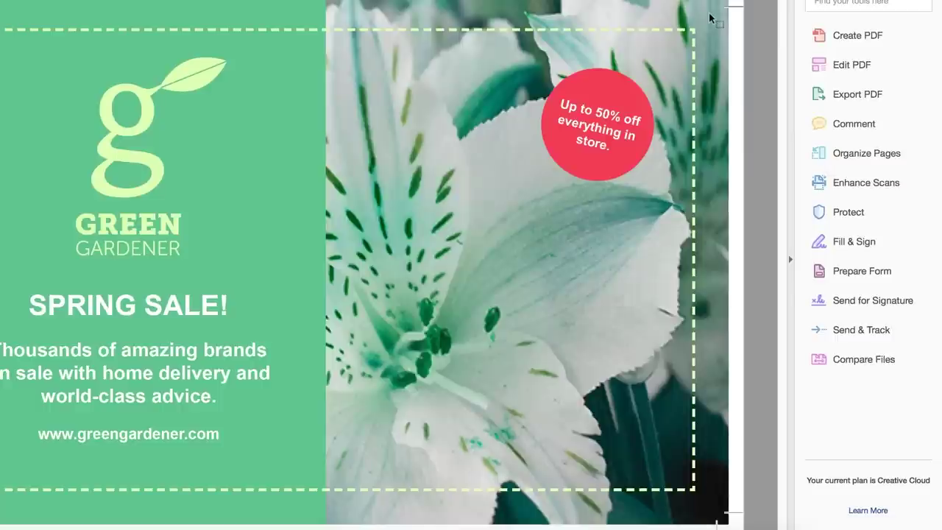
key(super+Tab)
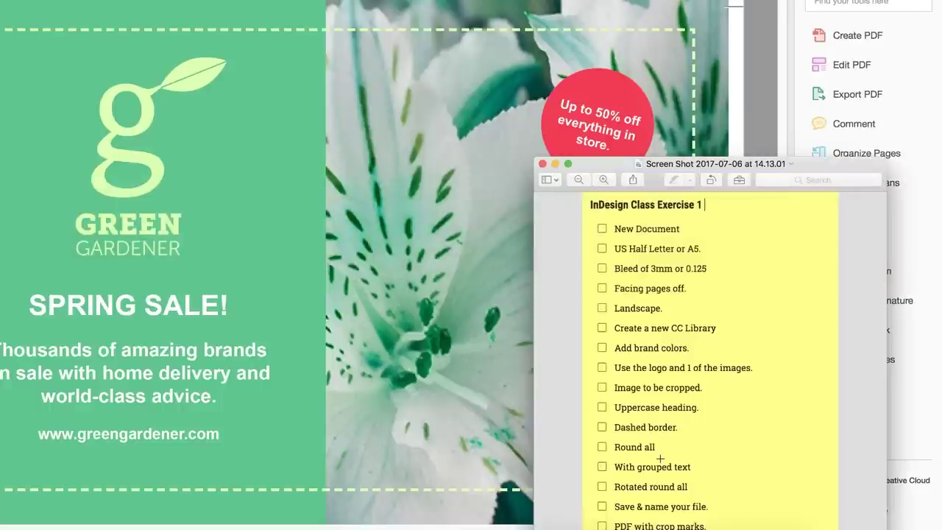
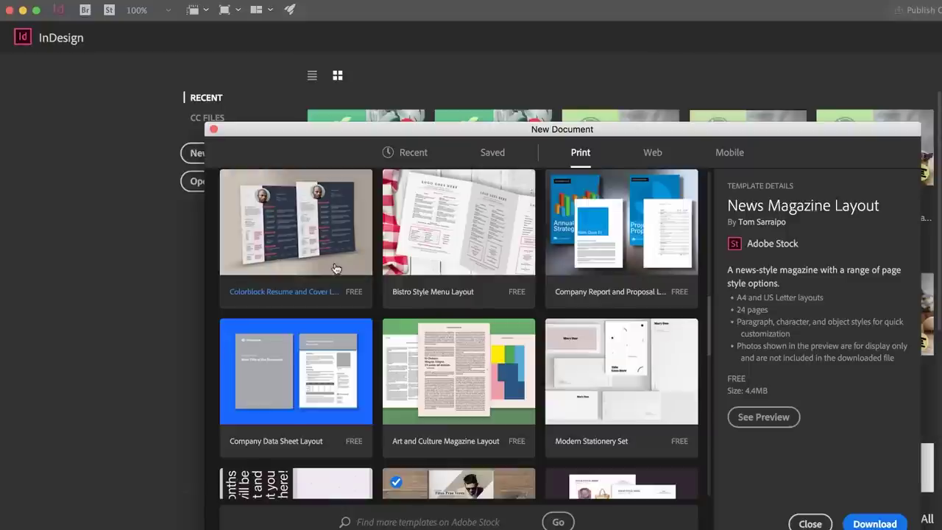
Reopen InDesign's new document setup, browse the Print templates and preview the Food Magazine Layout.
click(810, 523)
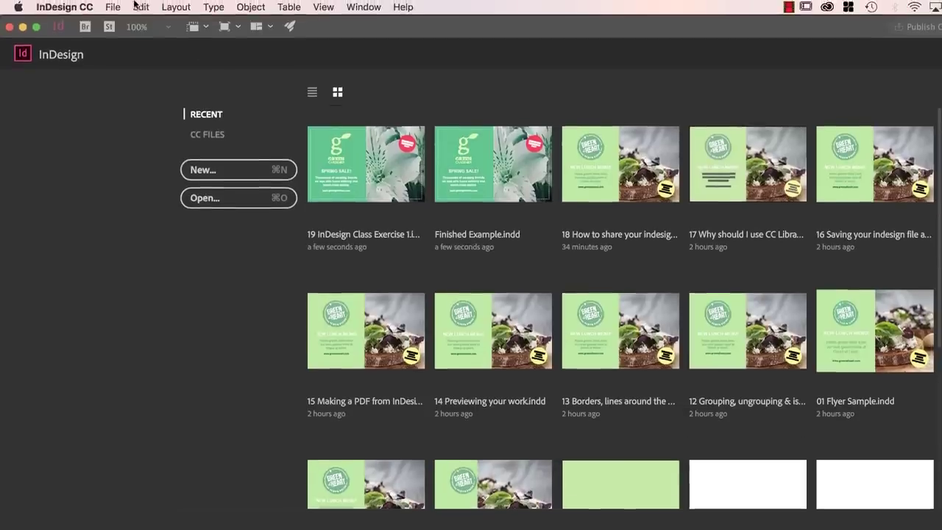
click(282, 170)
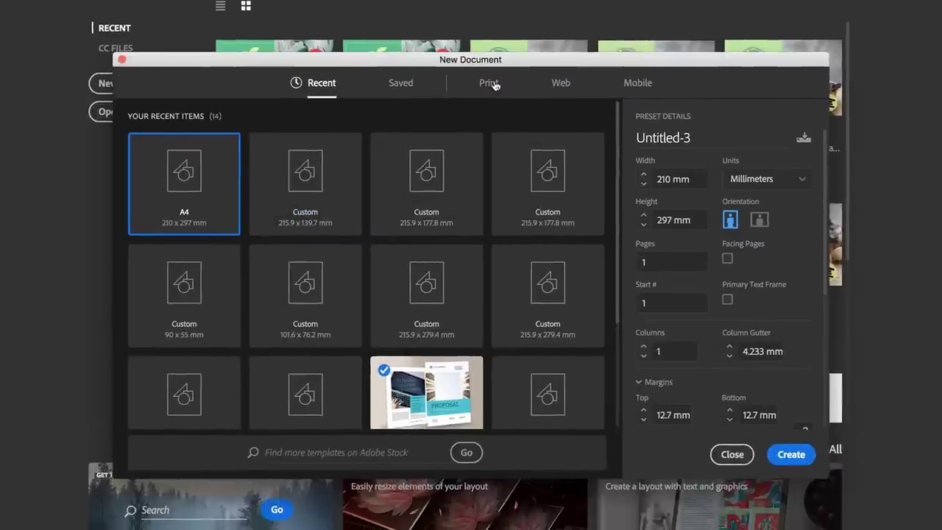
click(513, 106)
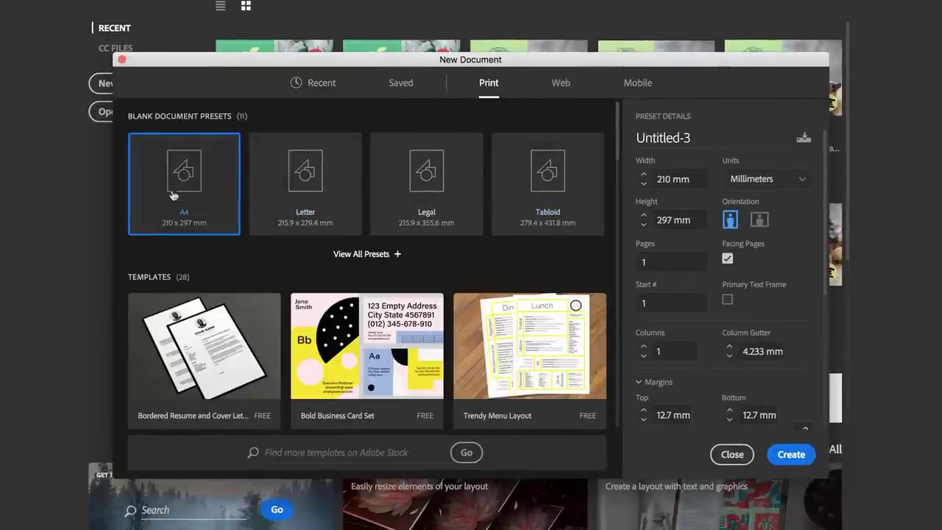
scroll(520, 252, down, 4)
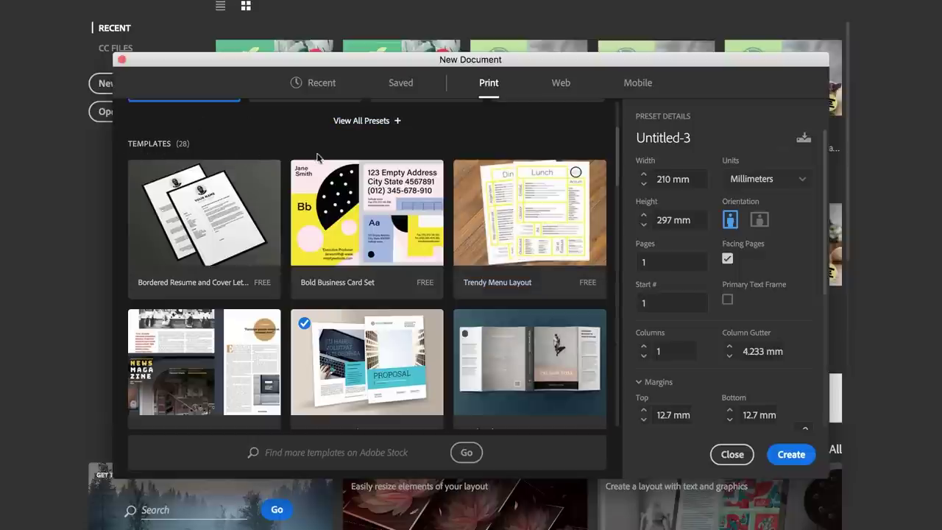
scroll(204, 269, down, 5)
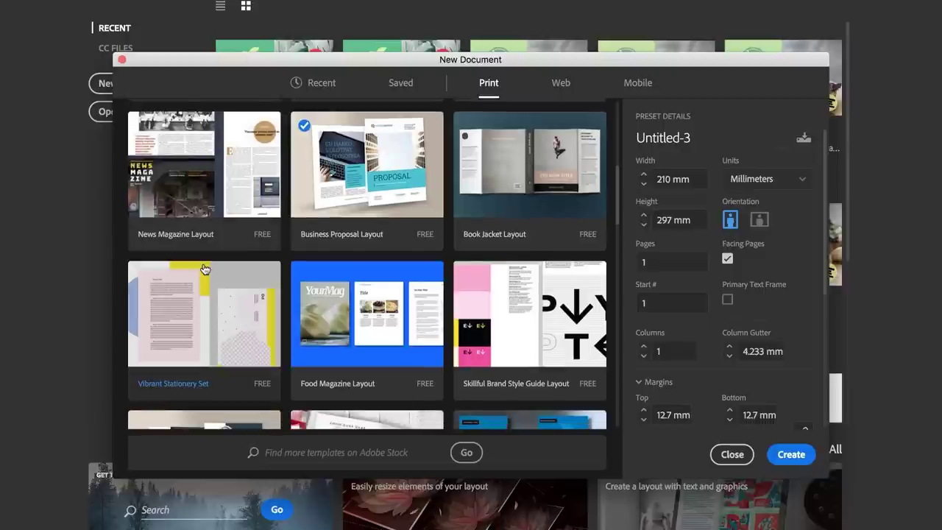
scroll(464, 260, down, 2)
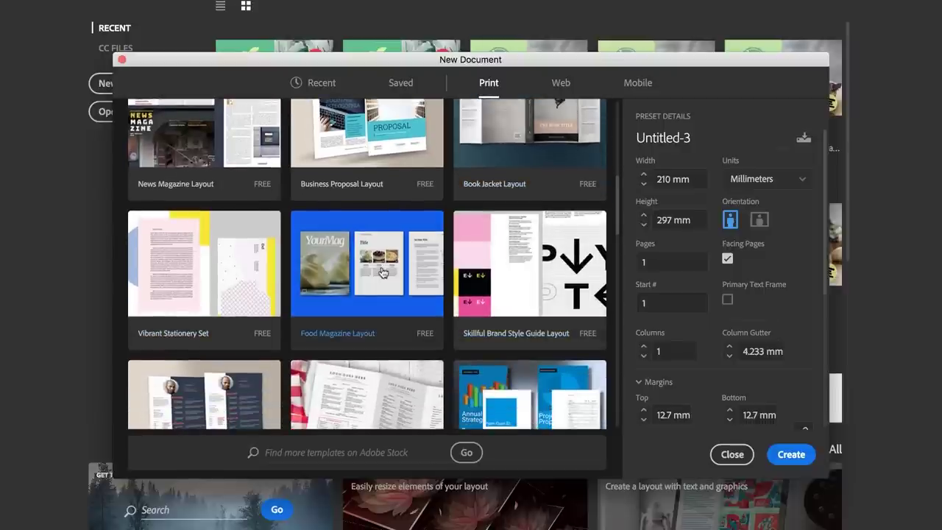
click(370, 337)
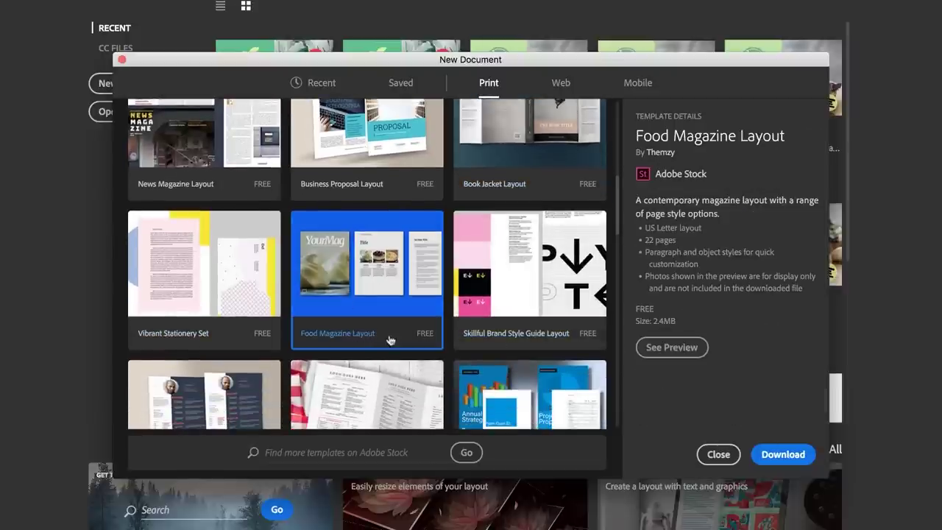
click(662, 351)
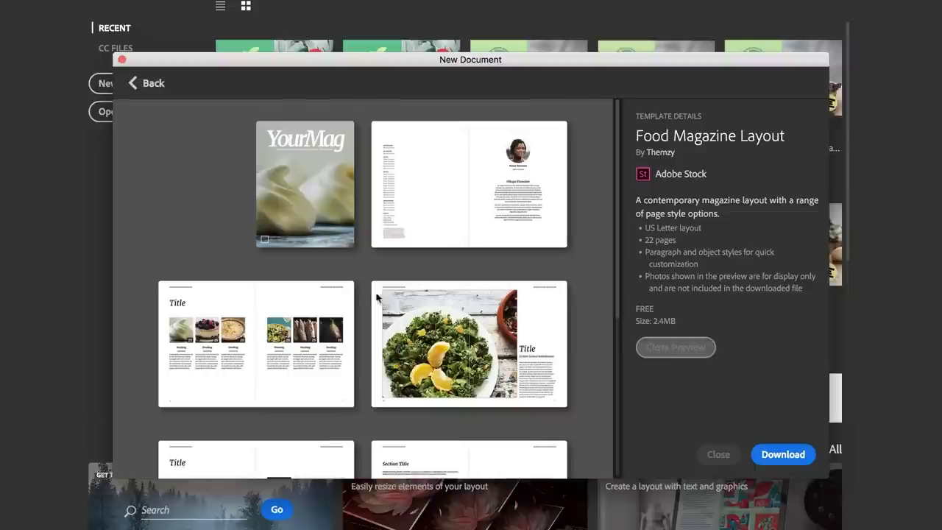
Look through the preview pages of the Food Magazine Layout template.
scroll(382, 302, down, 5)
scroll(382, 302, down, 3)
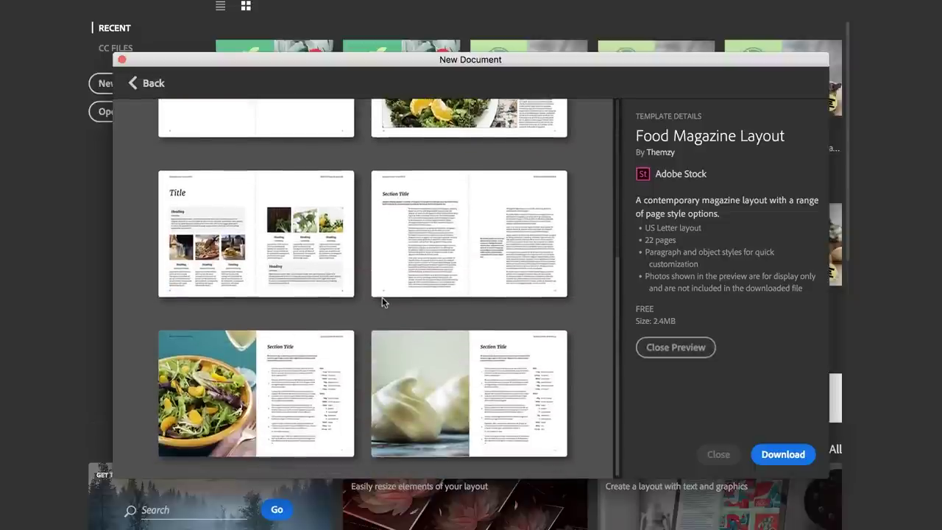
scroll(382, 297, down, 5)
scroll(382, 297, up, 3)
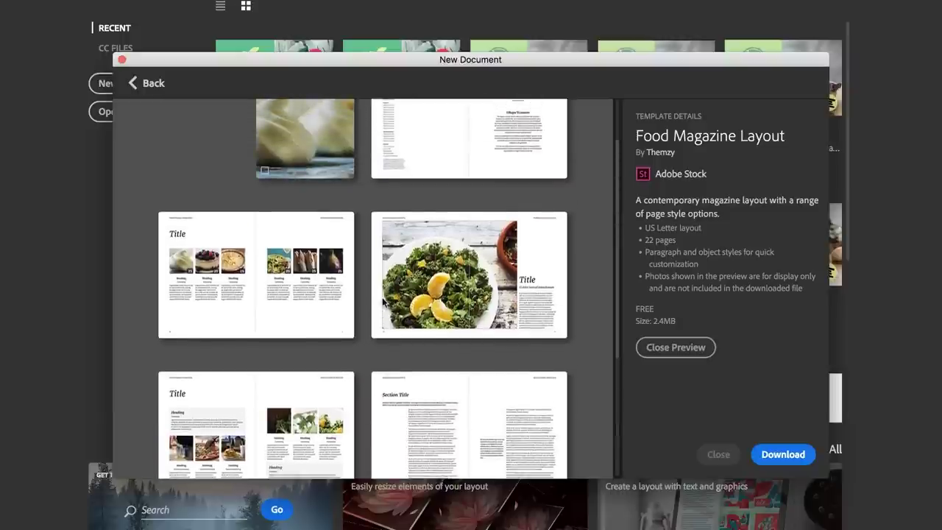
scroll(366, 305, down, 1)
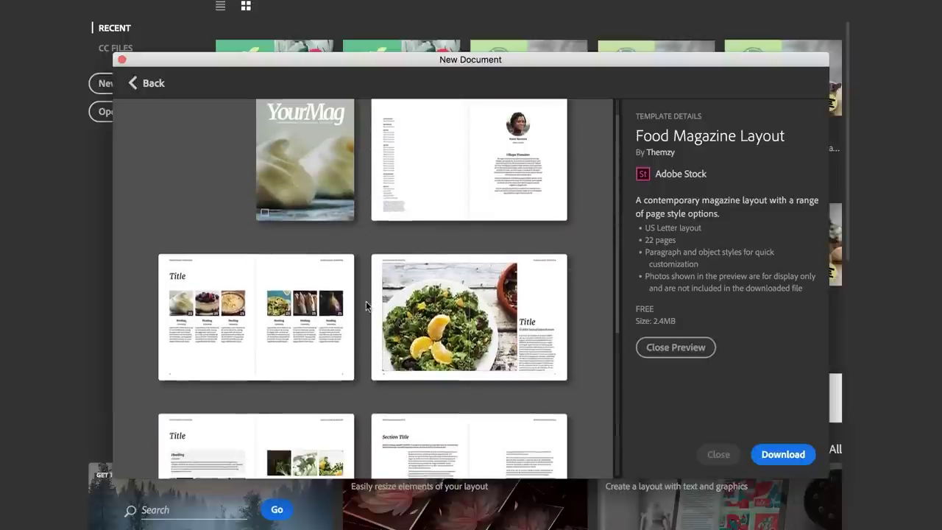
scroll(365, 305, down, 2)
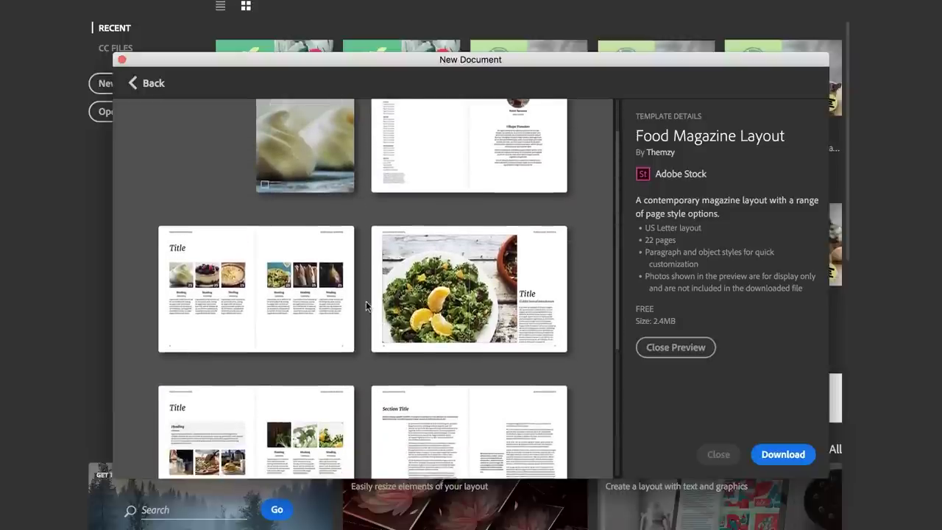
scroll(366, 302, down, 3)
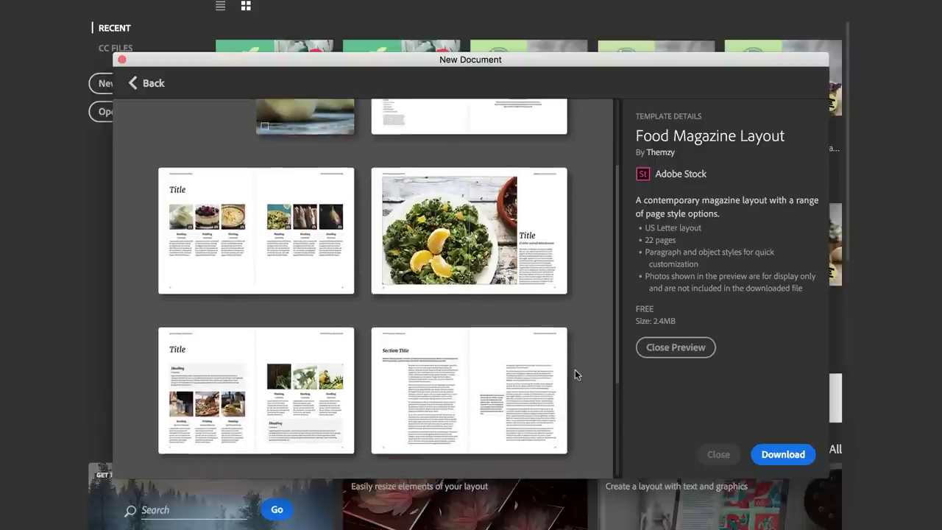
Download the Food Magazine Layout template and open it as a new document without syncing the missing fonts.
click(789, 449)
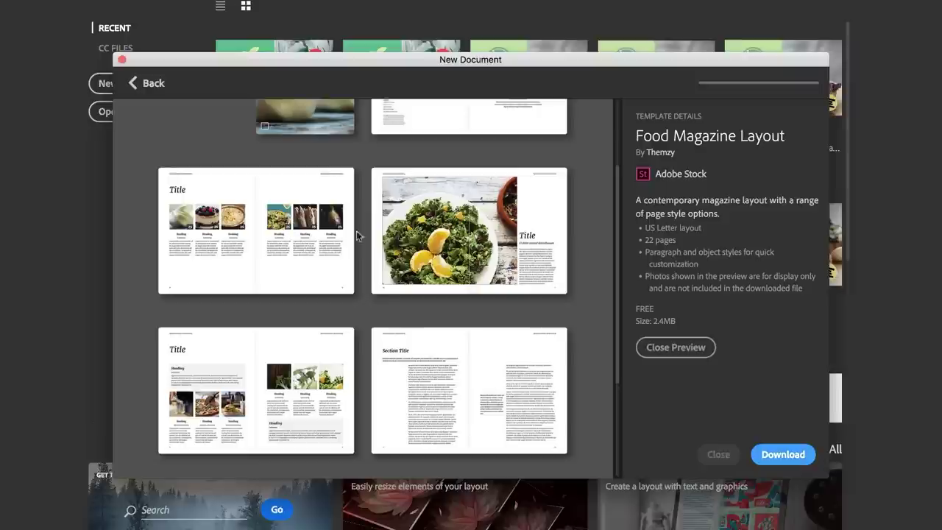
click(792, 454)
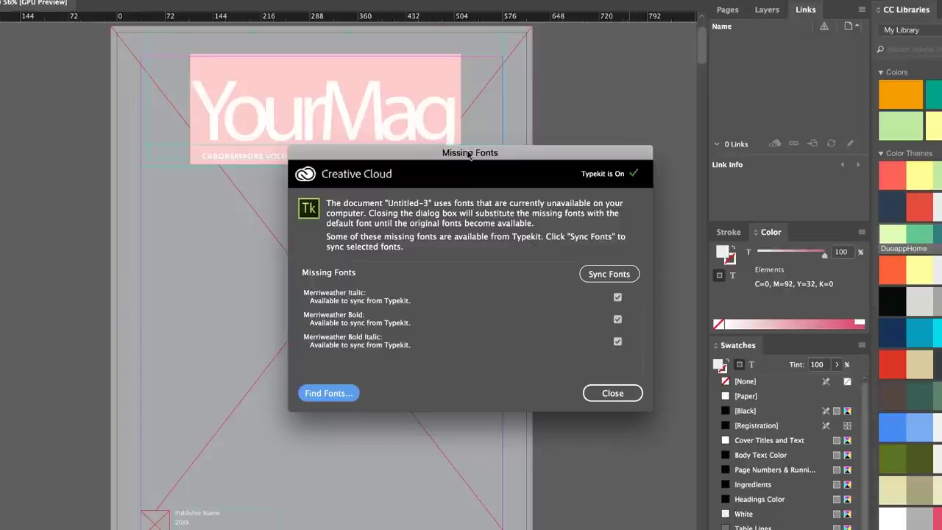
click(614, 393)
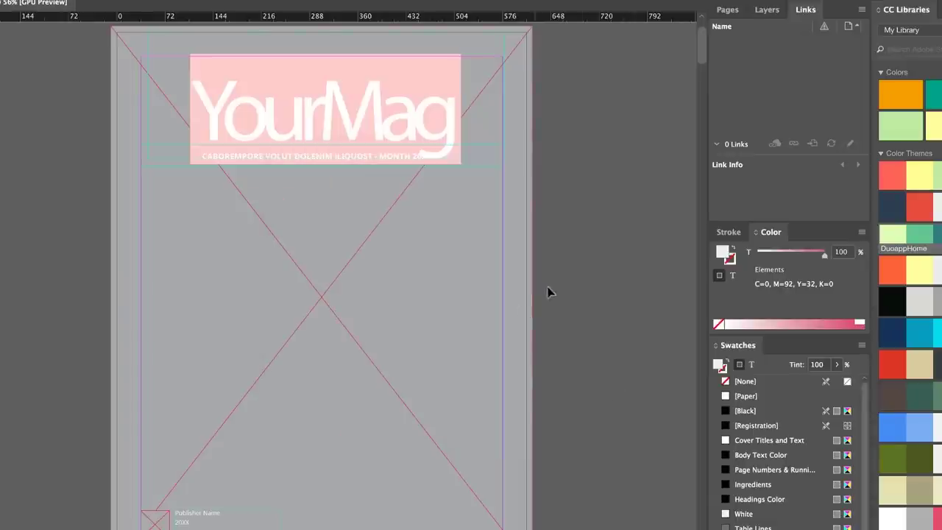
Browse the spreads of the downloaded magazine template in Preview mode, with guides and frame edges hidden.
scroll(416, 333, down, 15)
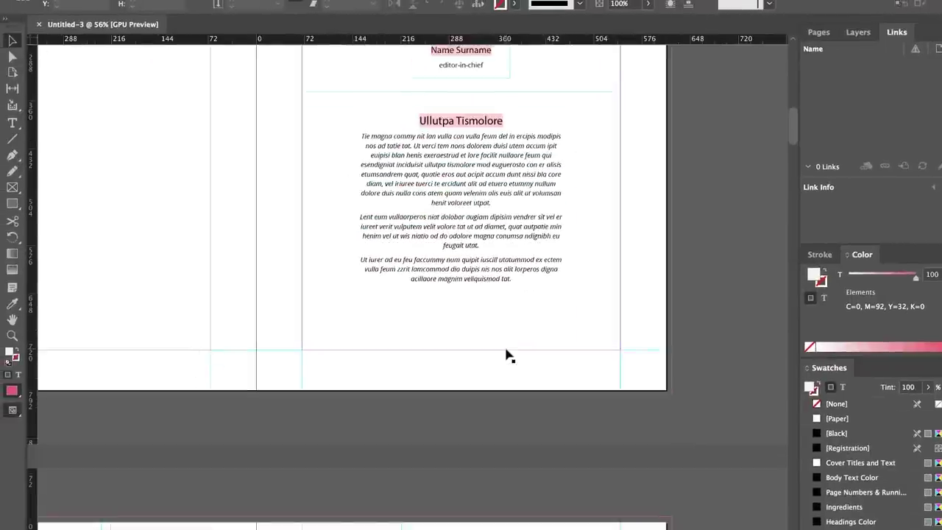
scroll(506, 356, down, 10)
key(w)
scroll(492, 412, up, 3)
scroll(492, 412, down, 15)
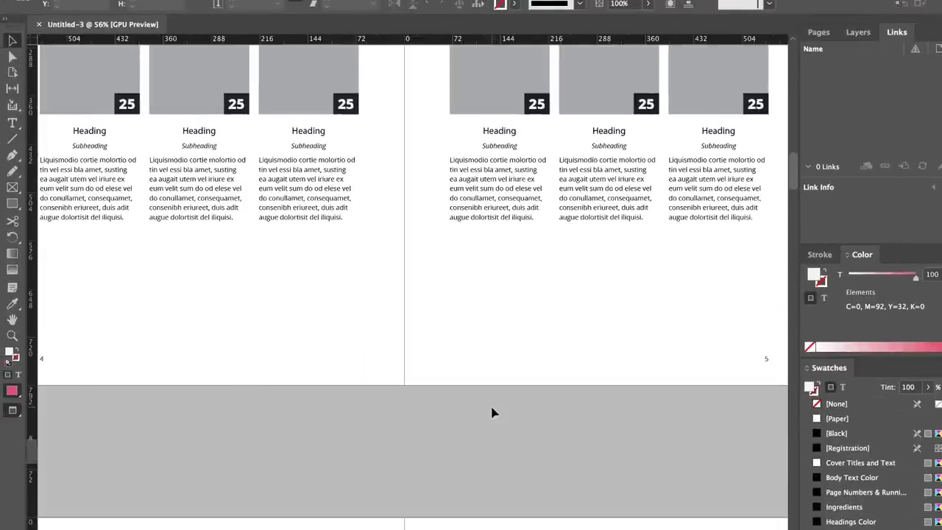
scroll(492, 412, down, 15)
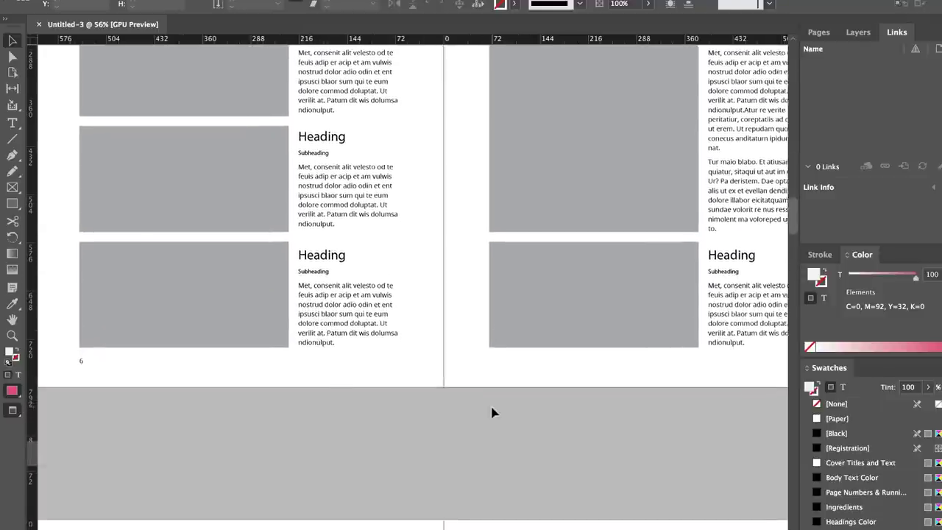
scroll(492, 412, down, 15)
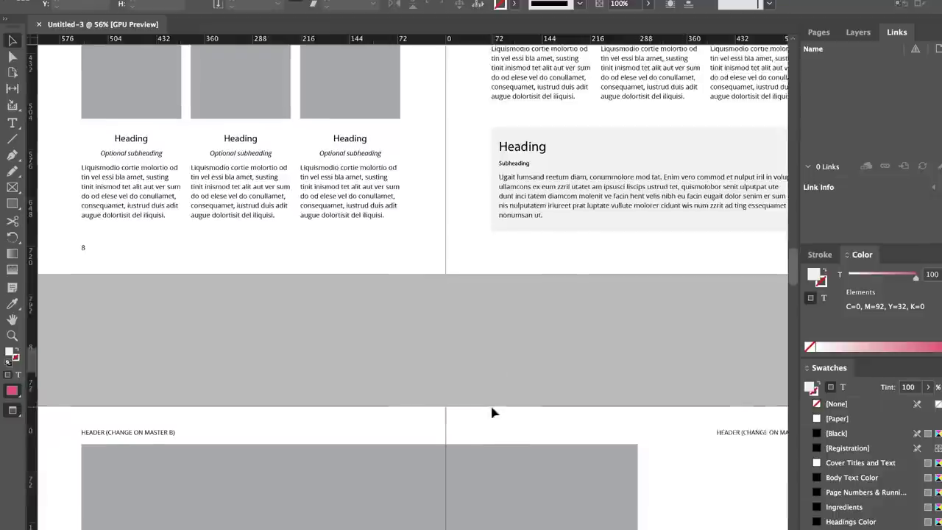
scroll(490, 402, up, 2)
scroll(490, 403, right, 2)
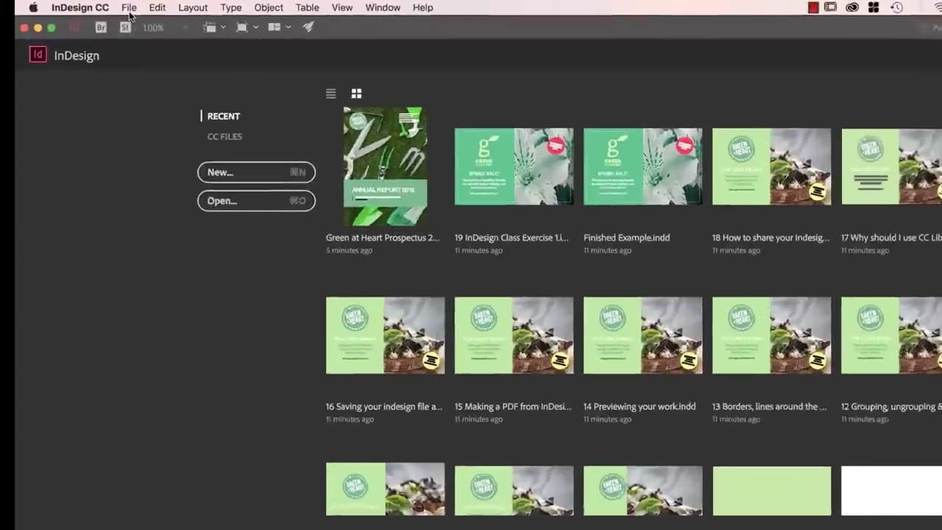
Open Green at Heart Prospectus 2018.indd from the 02 Existing Work folder of the InDesign Essentials Exercise Files.
click(131, 5)
click(279, 225)
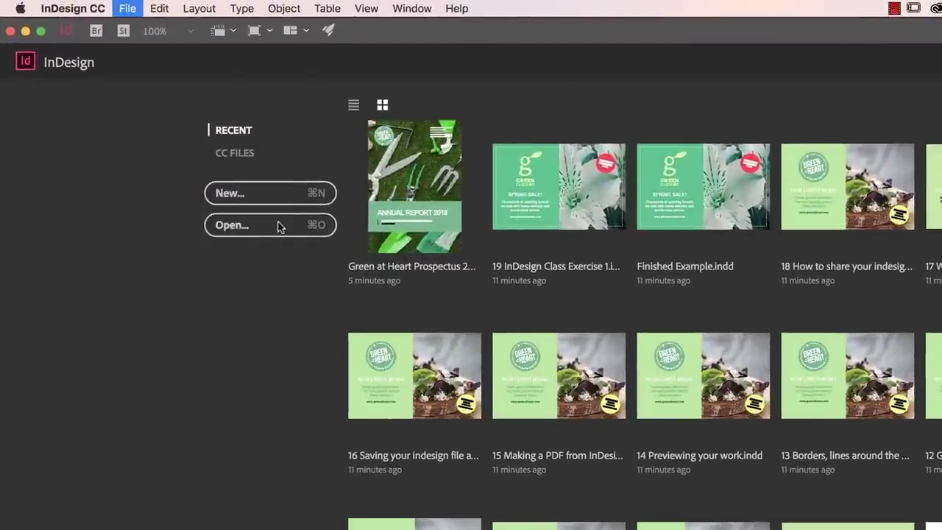
click(280, 226)
click(452, 72)
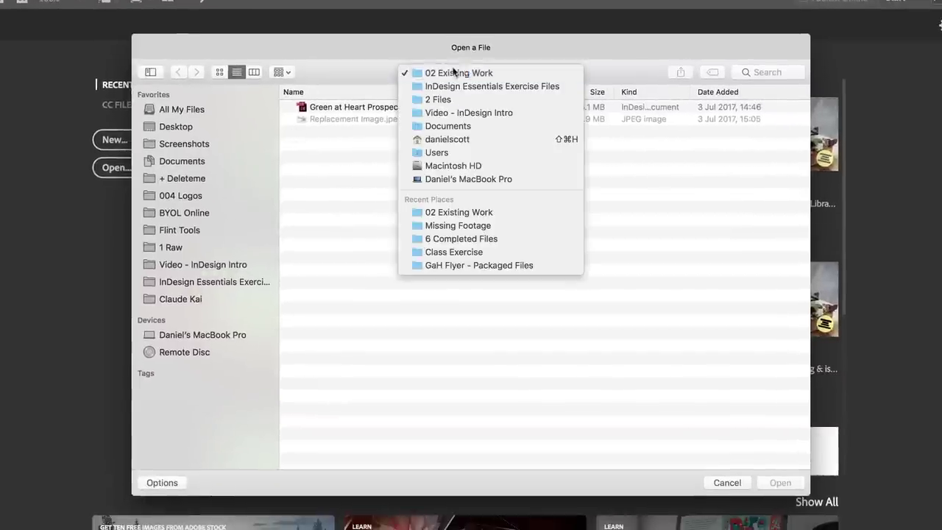
click(435, 87)
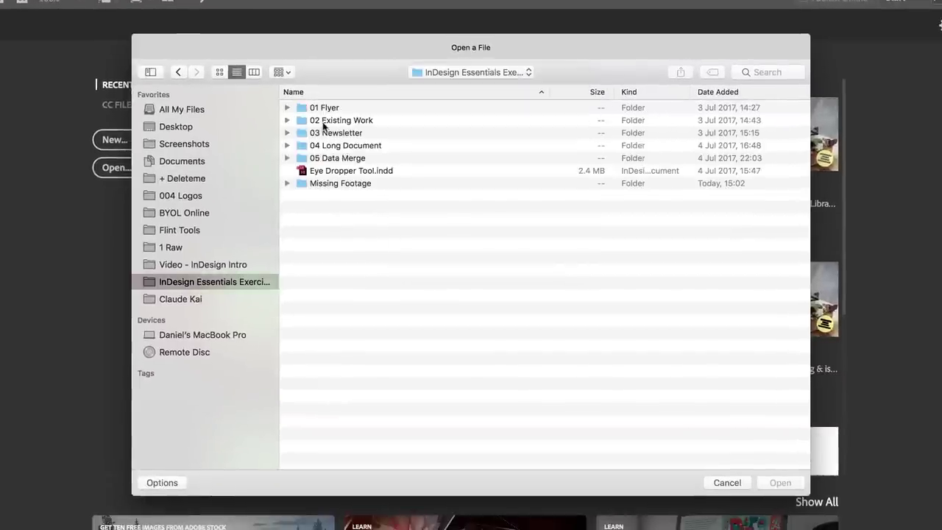
click(324, 122)
double_click(352, 122)
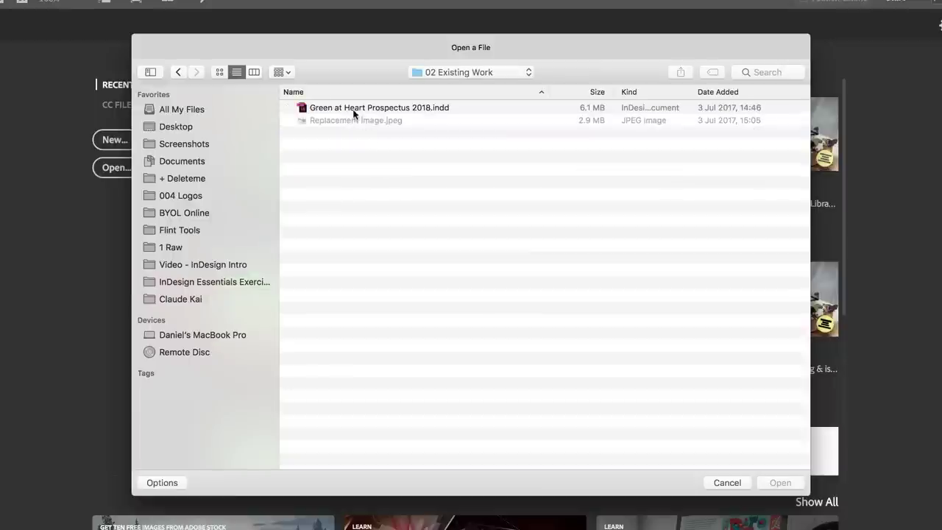
click(354, 108)
click(774, 482)
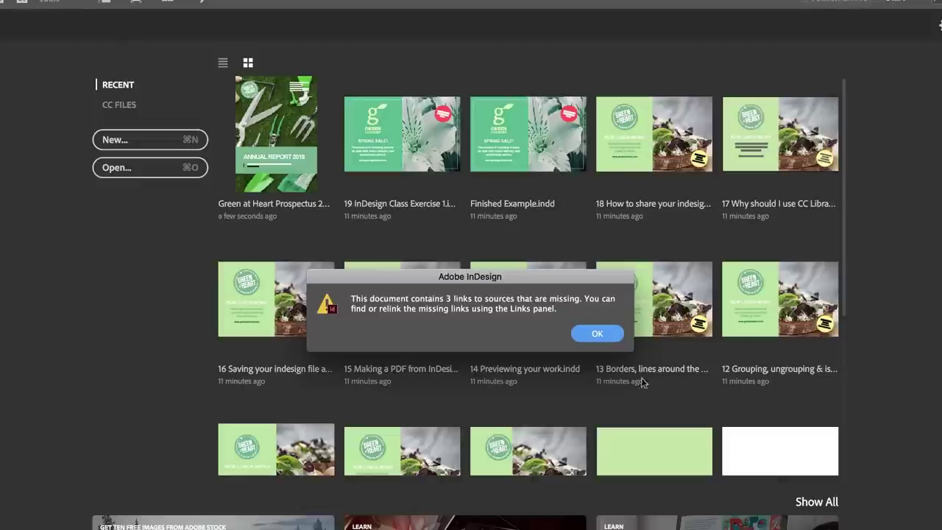
click(592, 338)
click(590, 334)
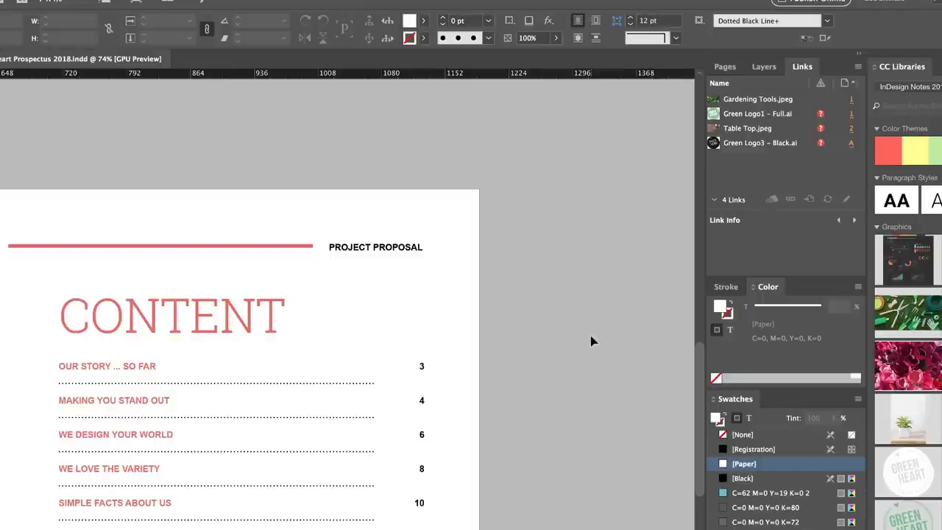
Look over the prospectus's Annual Report 2018 cover and its Thank You and Content spread.
key(super+minus)
key(super+shift+Page_Up)
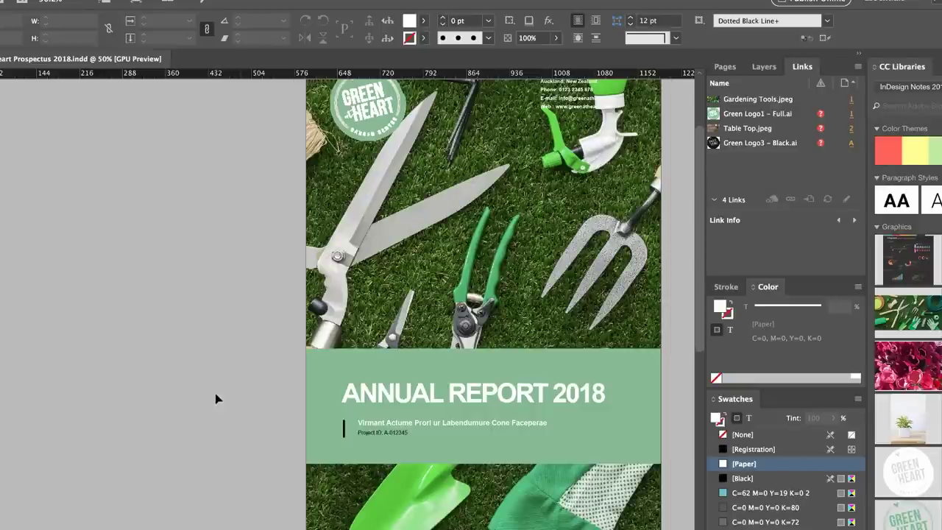
scroll(215, 399, down, 5)
scroll(215, 399, left, 2)
scroll(215, 399, down, 7)
scroll(215, 398, left, 1)
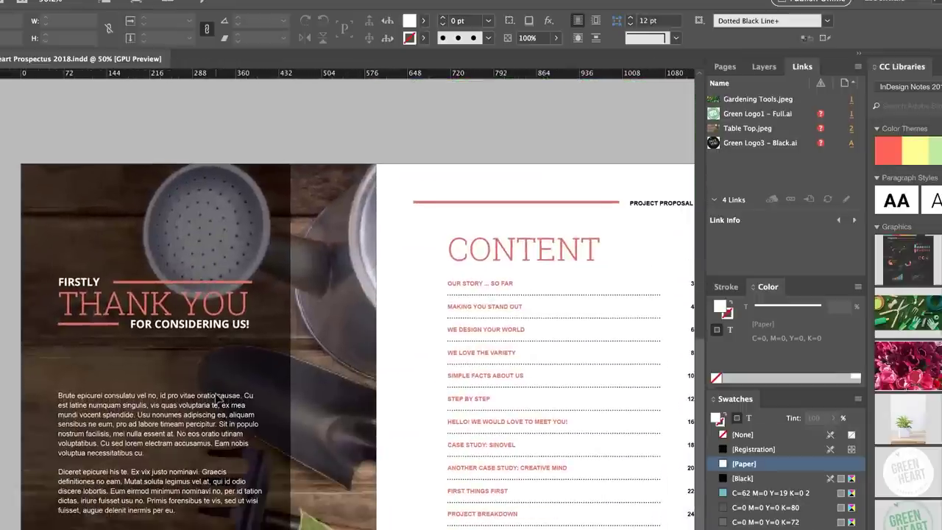
scroll(215, 398, up, 8)
scroll(215, 398, right, 1)
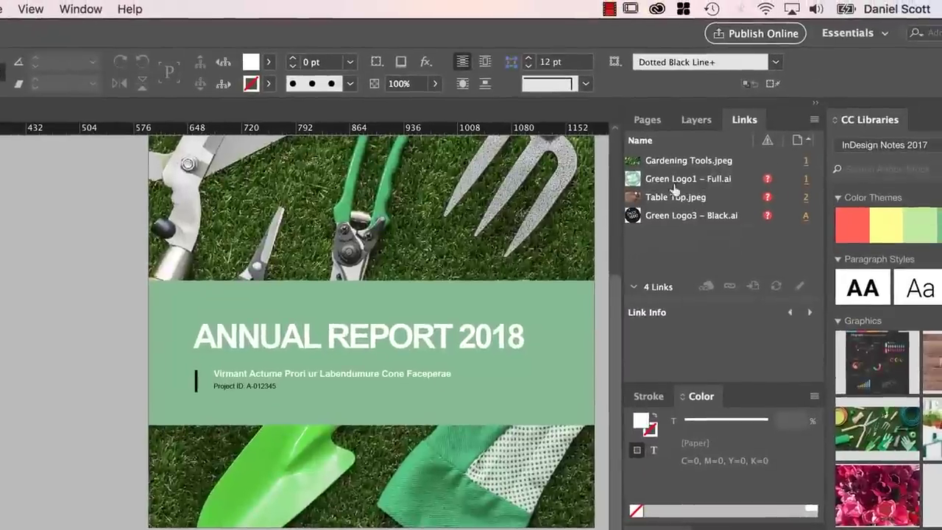
click(81, 9)
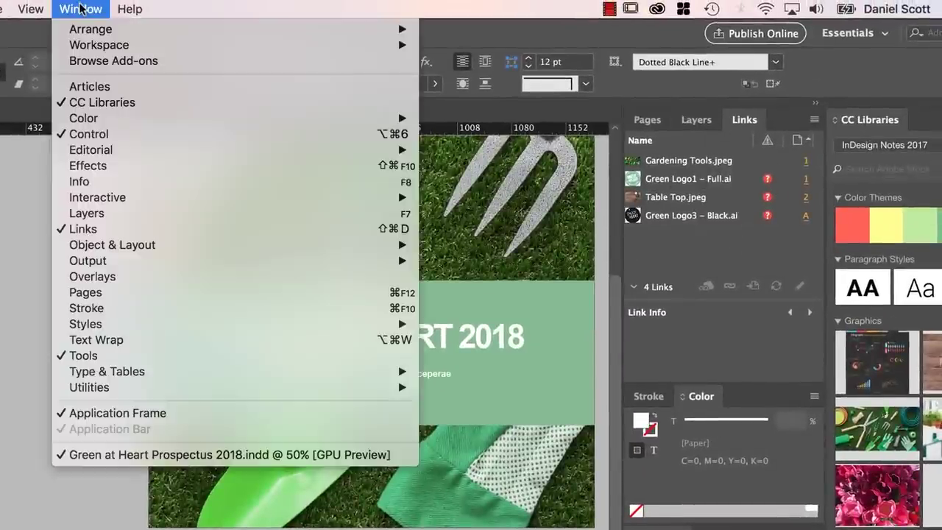
mouse_move(107, 248)
click(782, 250)
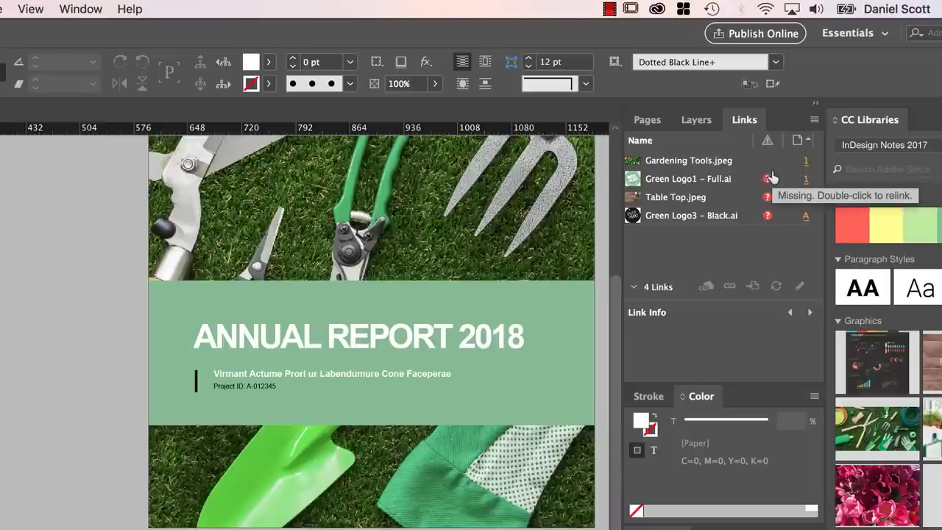
Relink the missing Green Logo1 - Full.ai on the cover to the file of the same name in the Missing Footage folder.
click(747, 184)
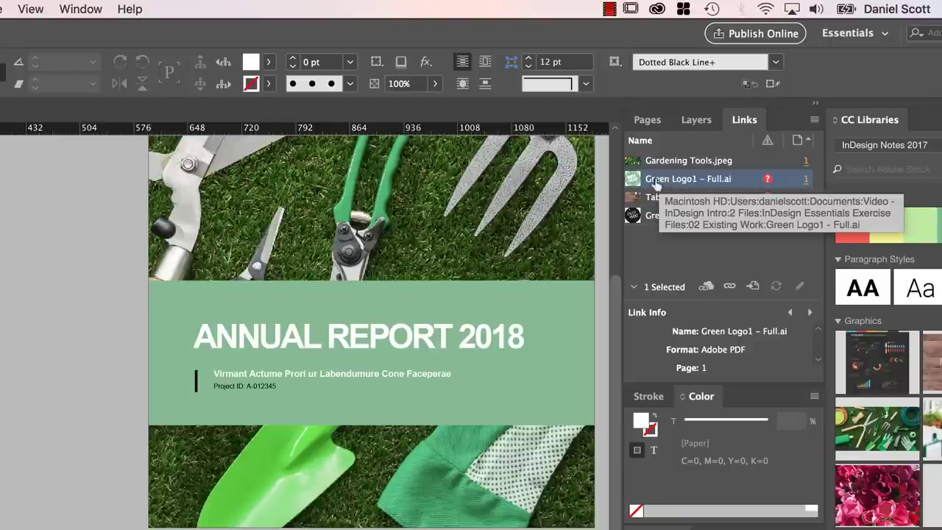
scroll(403, 245, up, 10)
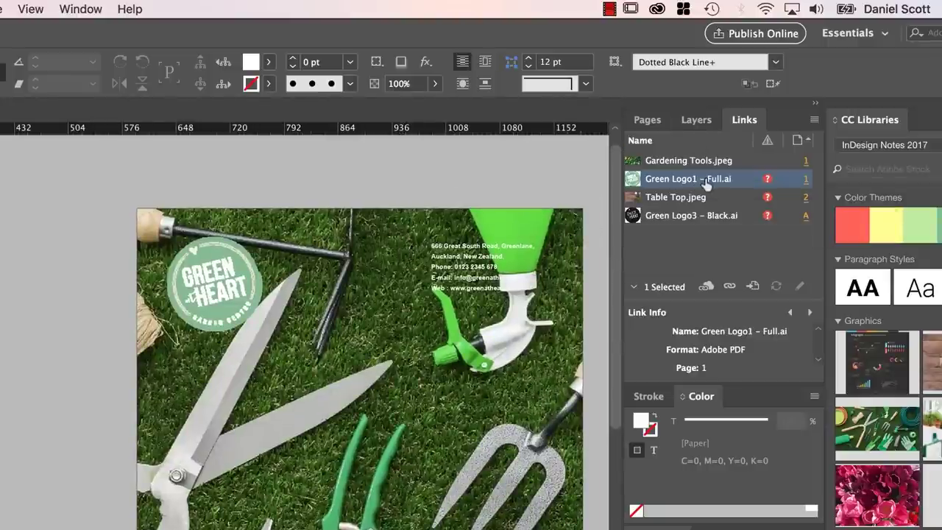
click(730, 289)
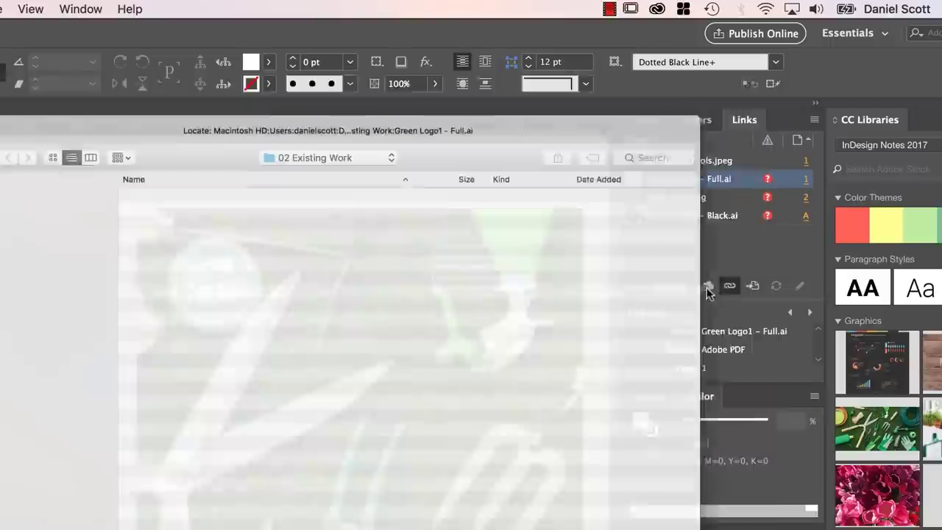
click(340, 132)
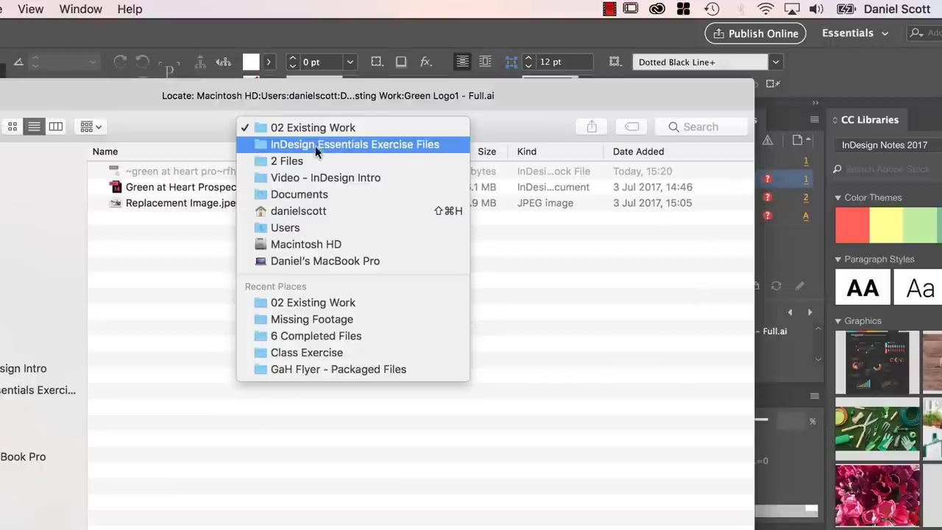
click(292, 144)
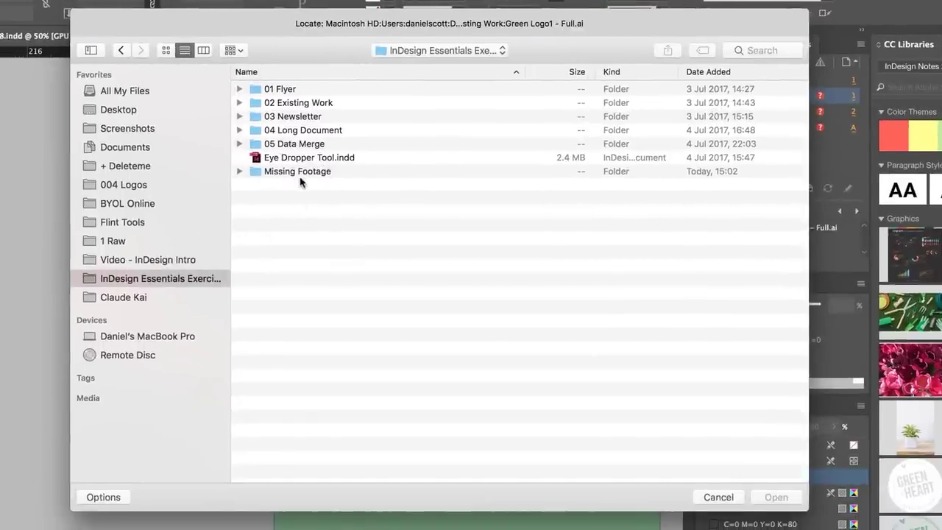
click(298, 171)
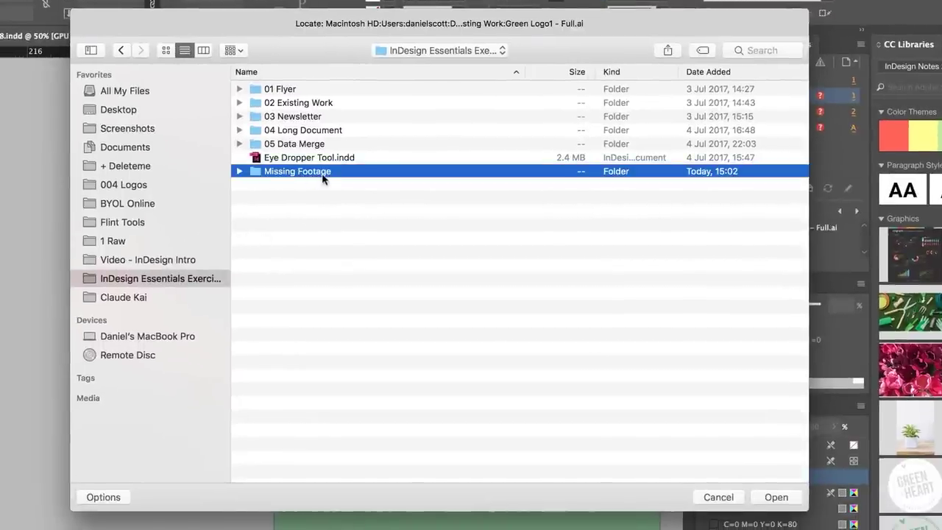
double_click(314, 174)
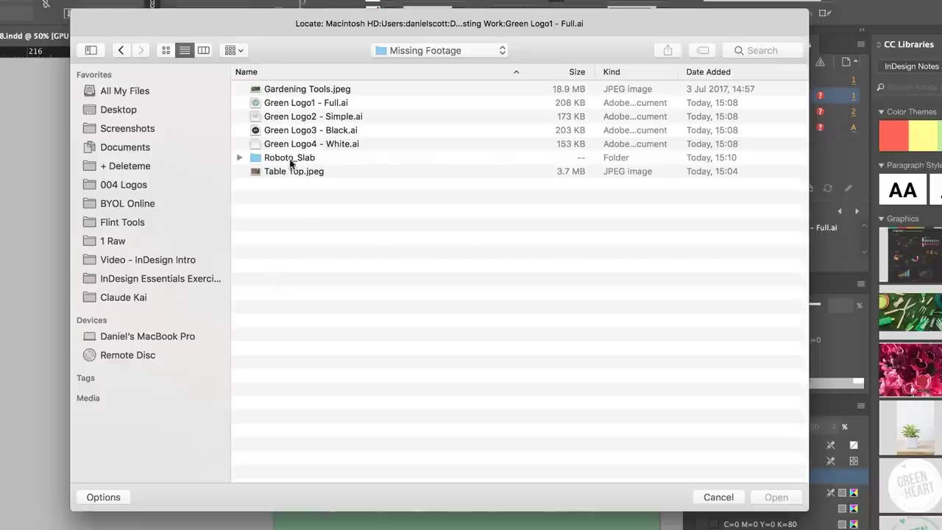
click(293, 103)
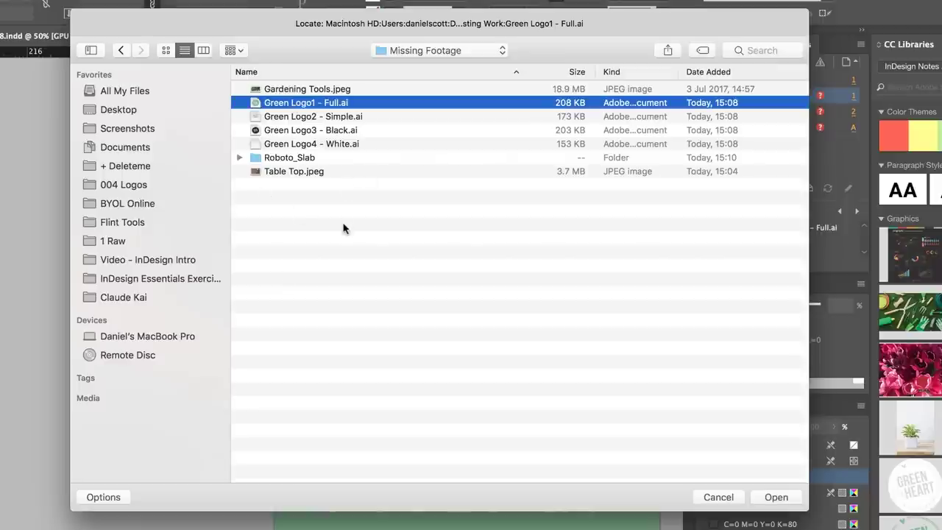
click(792, 496)
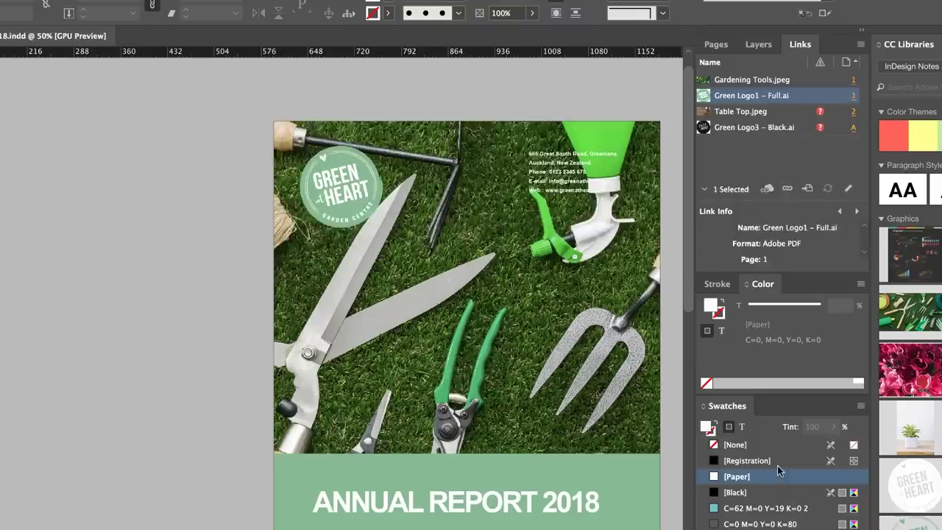
Relink the missing Table Top.jpeg and Green Logo3 - Black.ai to the files of the same names in the Missing Footage folder.
click(770, 114)
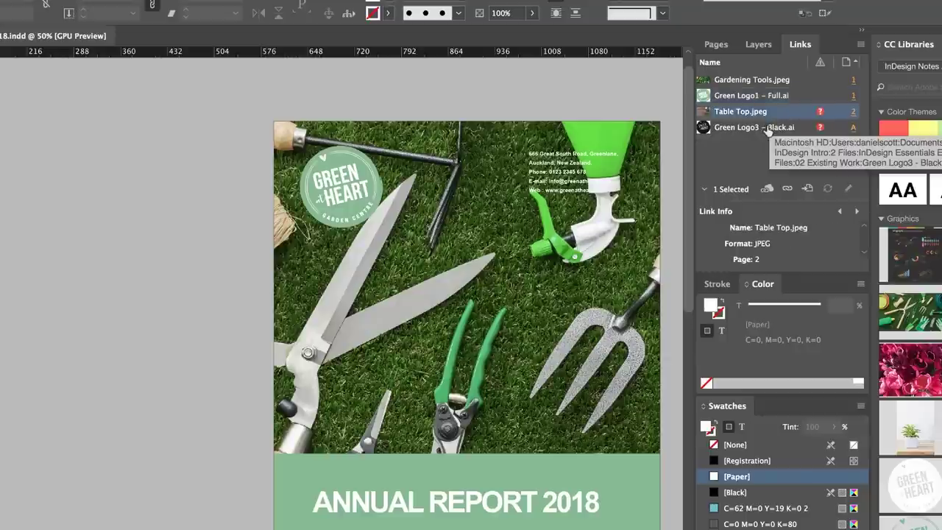
shift+click(769, 128)
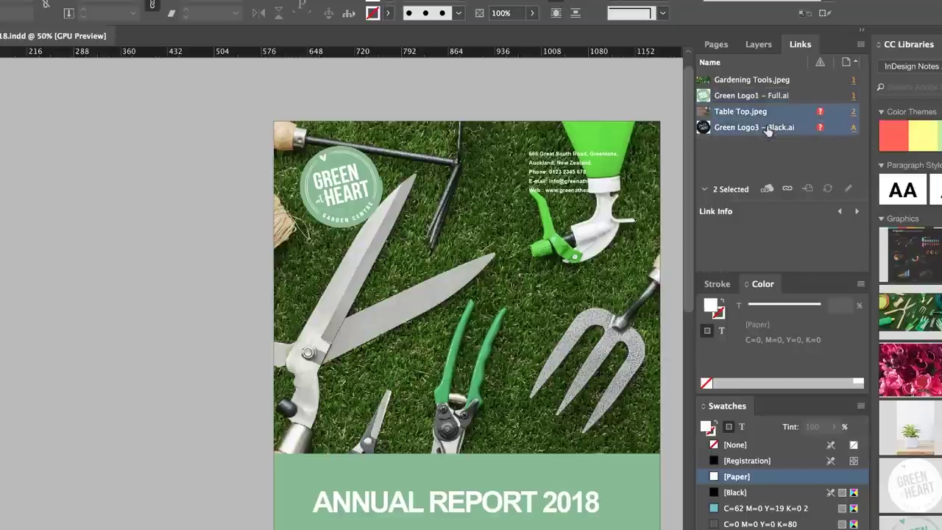
click(786, 190)
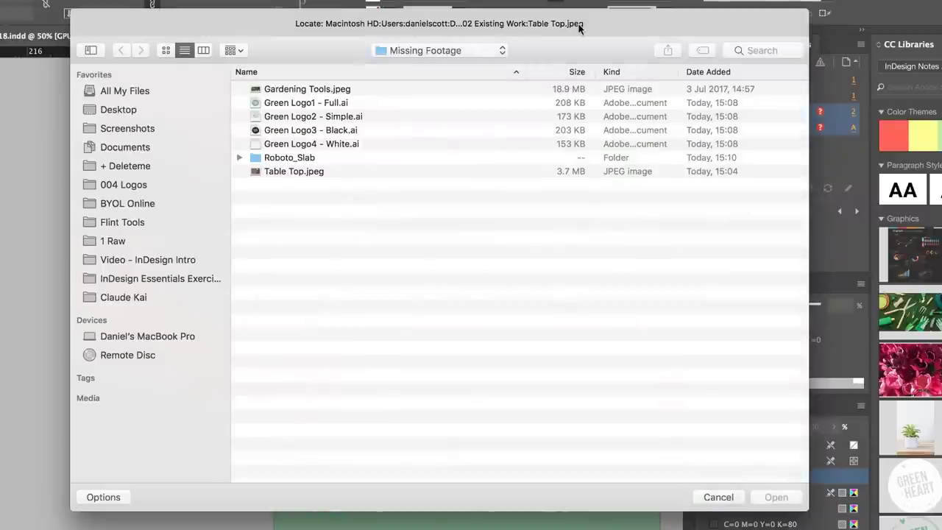
click(305, 171)
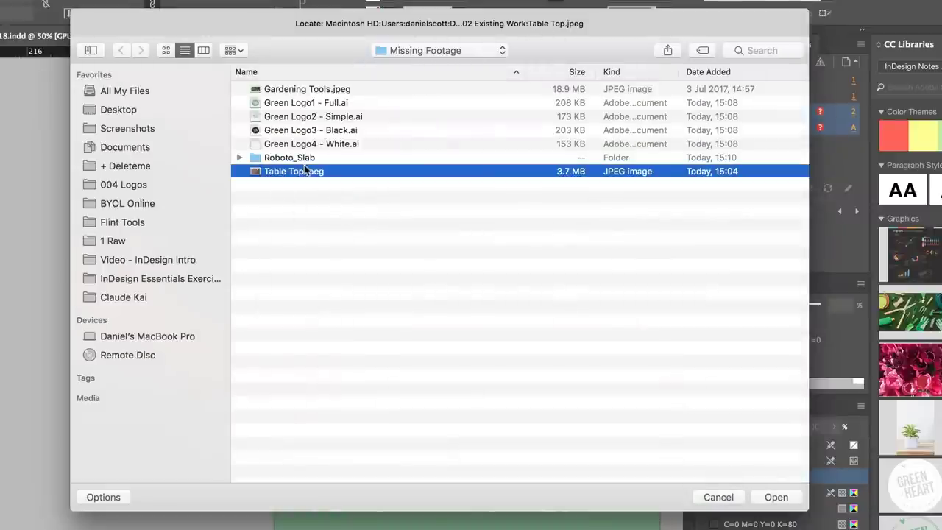
click(773, 497)
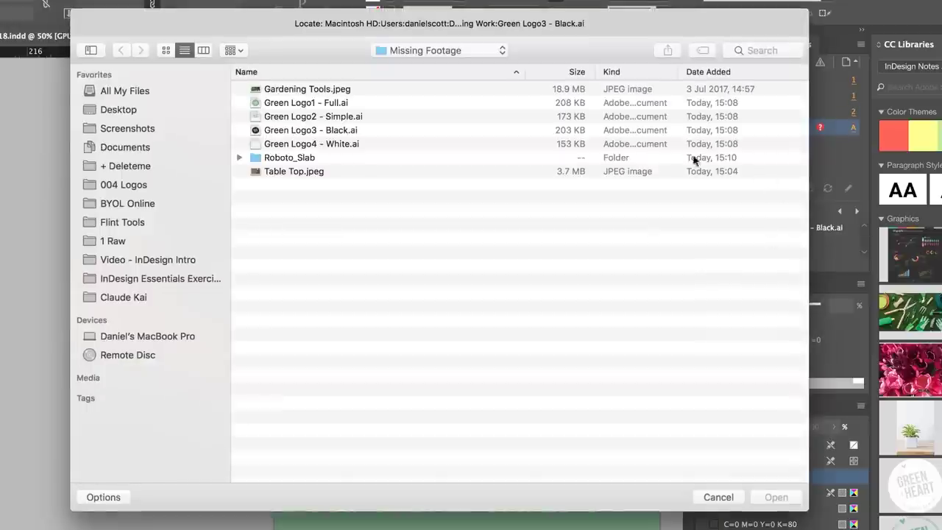
click(341, 133)
click(774, 497)
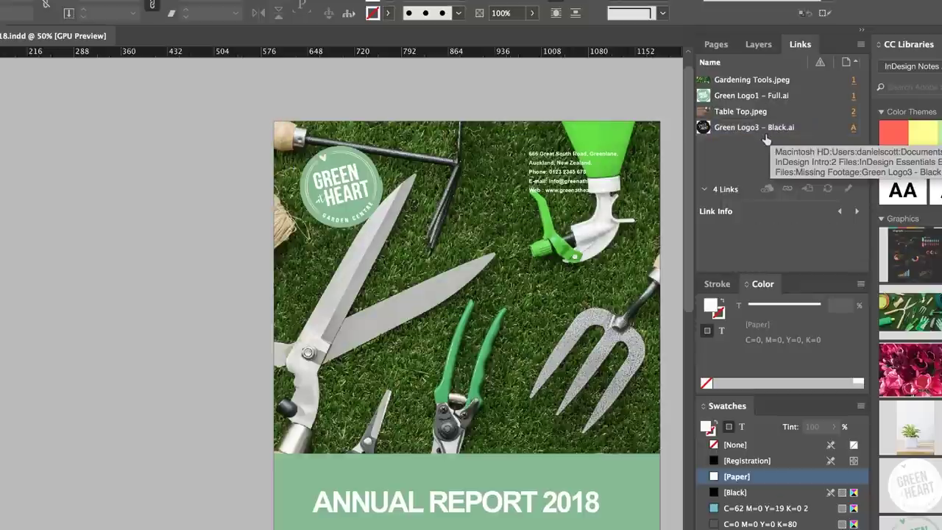
scroll(312, 362, down, 10)
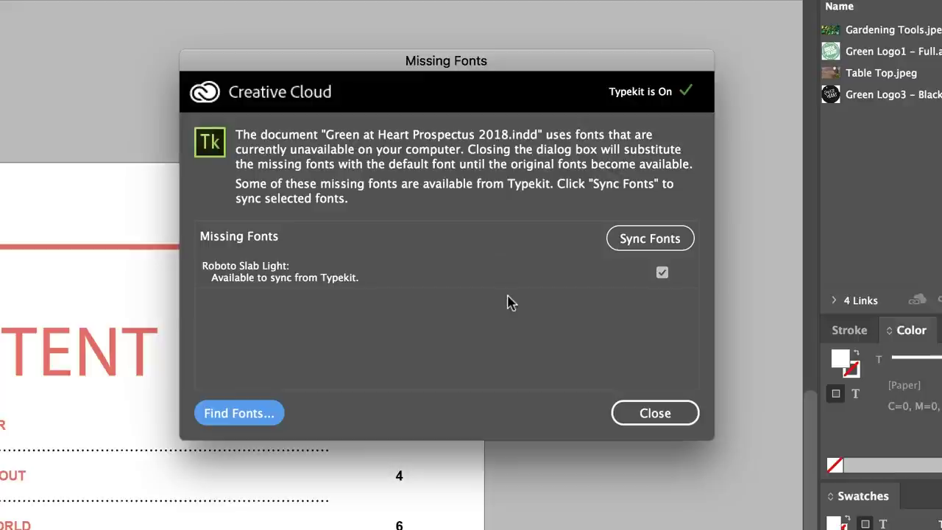
Reopen Green at Heart Prospectus 2018.indd from the 02 Existing Work folder and dismiss the missing links alert.
click(651, 410)
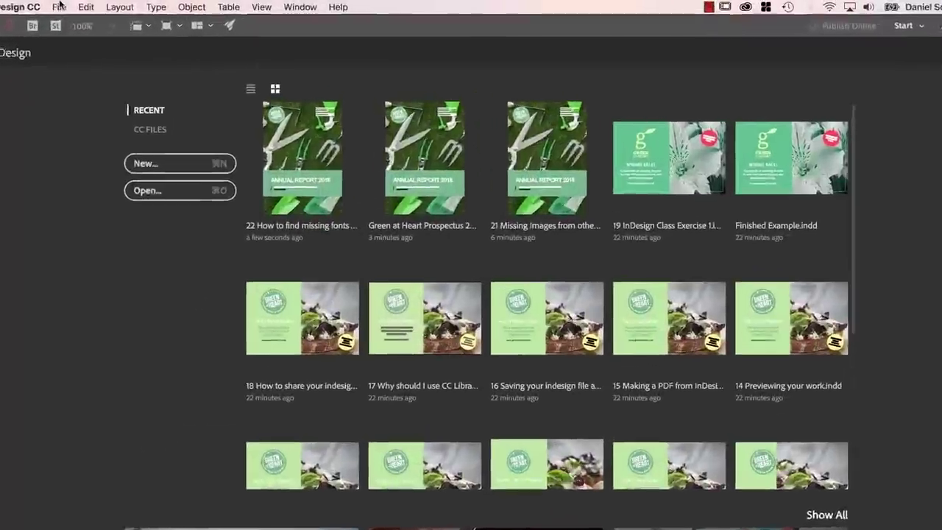
click(132, 6)
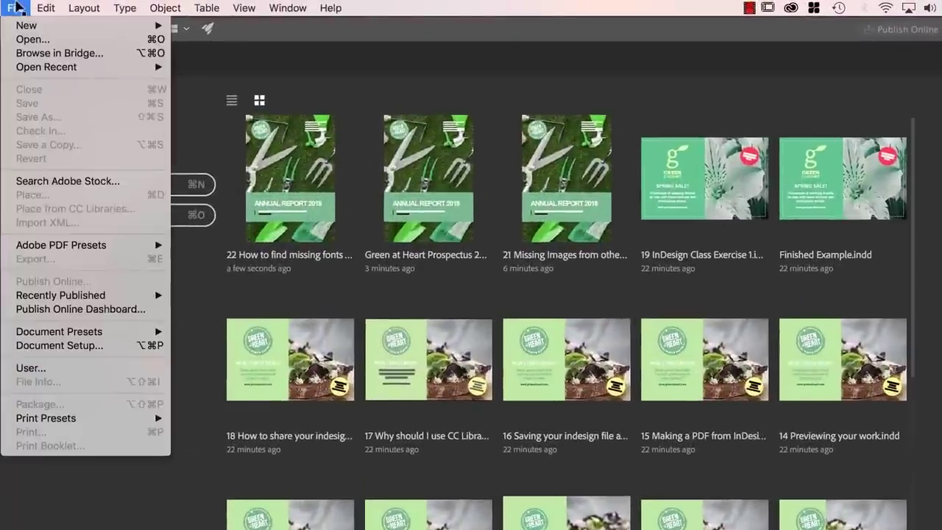
click(33, 39)
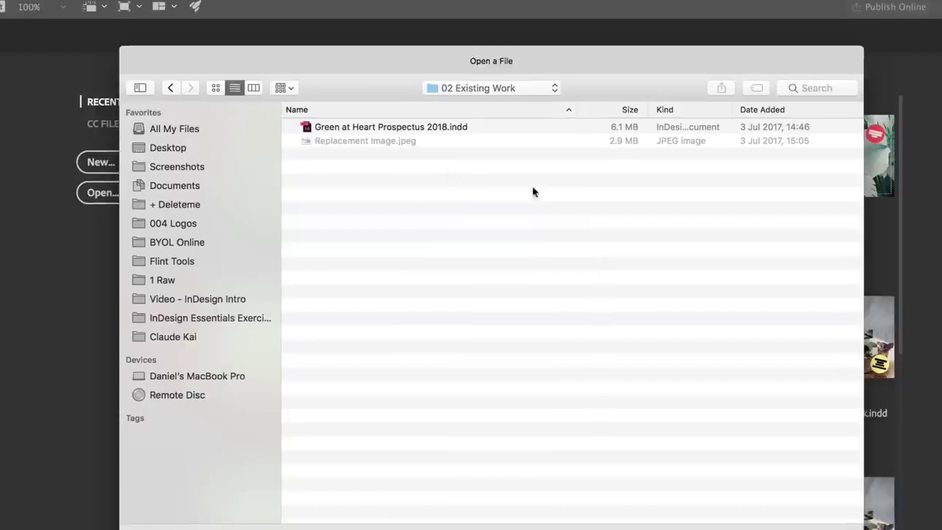
click(486, 90)
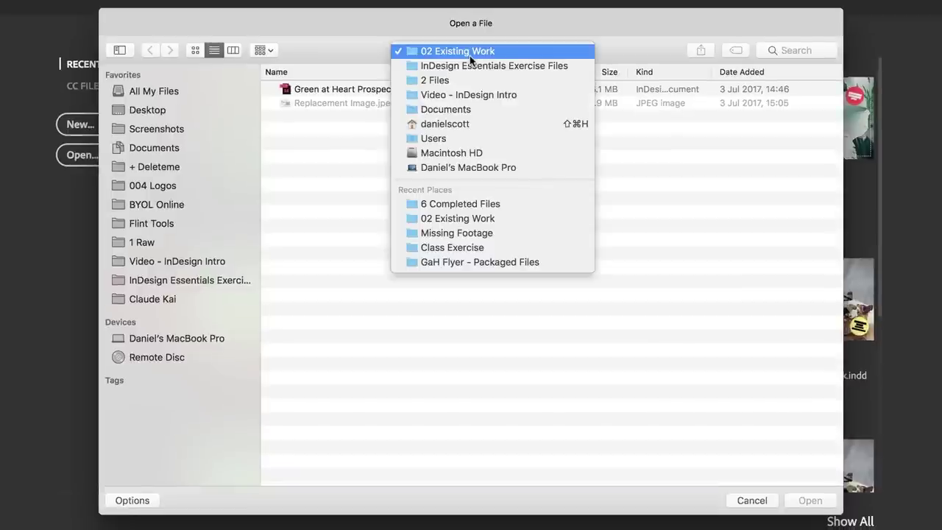
click(473, 53)
double_click(322, 92)
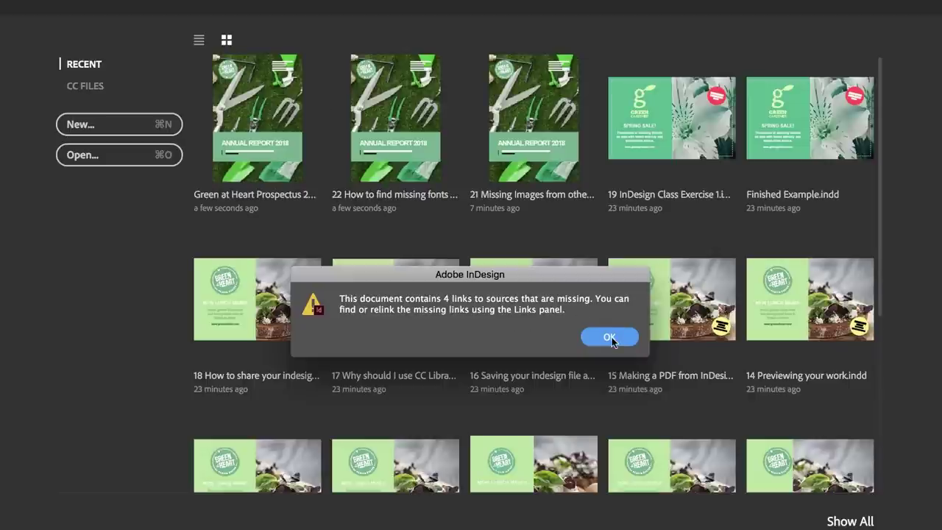
click(609, 337)
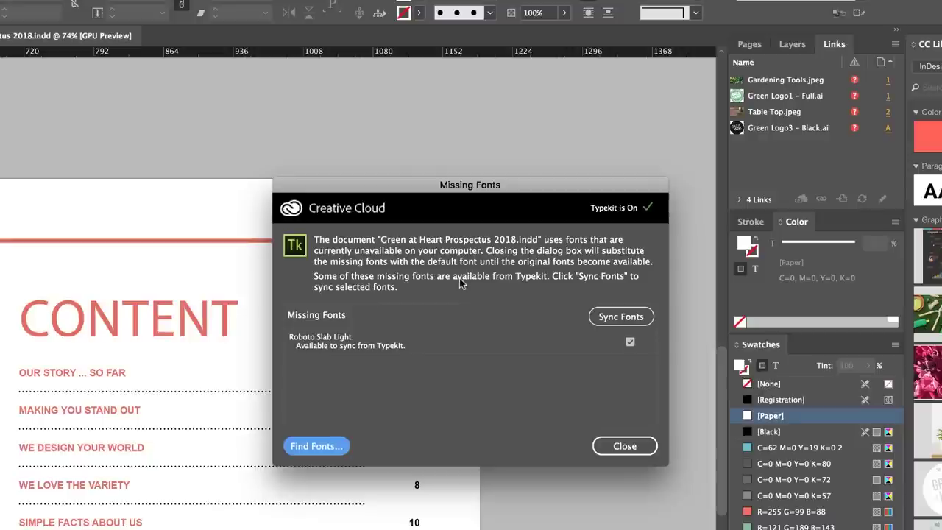
Exclude Roboto Slab Light from the Typekit sync and open Find Font to handle the missing font.
drag(516, 190, 499, 112)
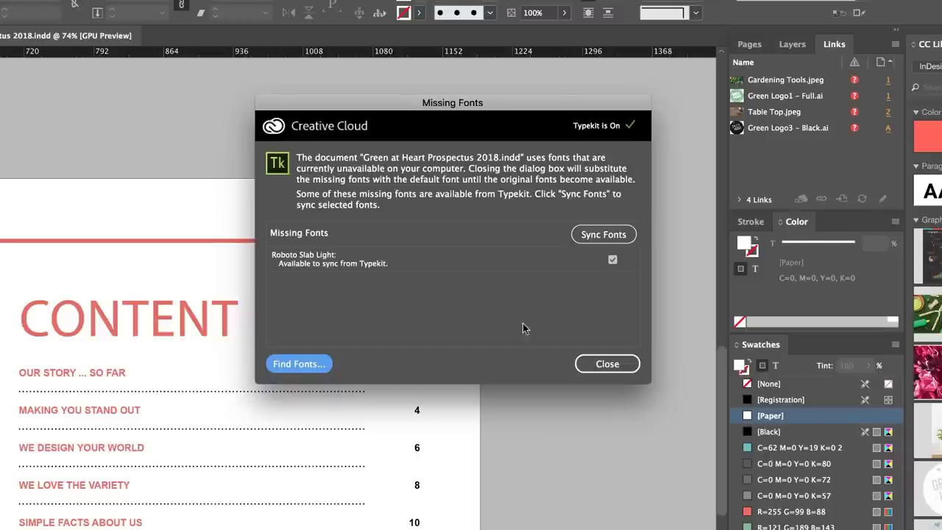
click(613, 259)
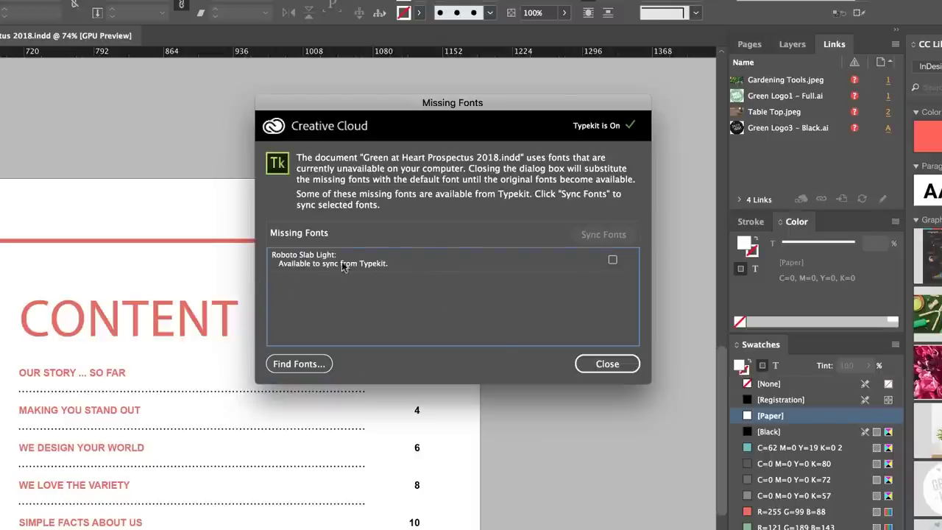
click(297, 366)
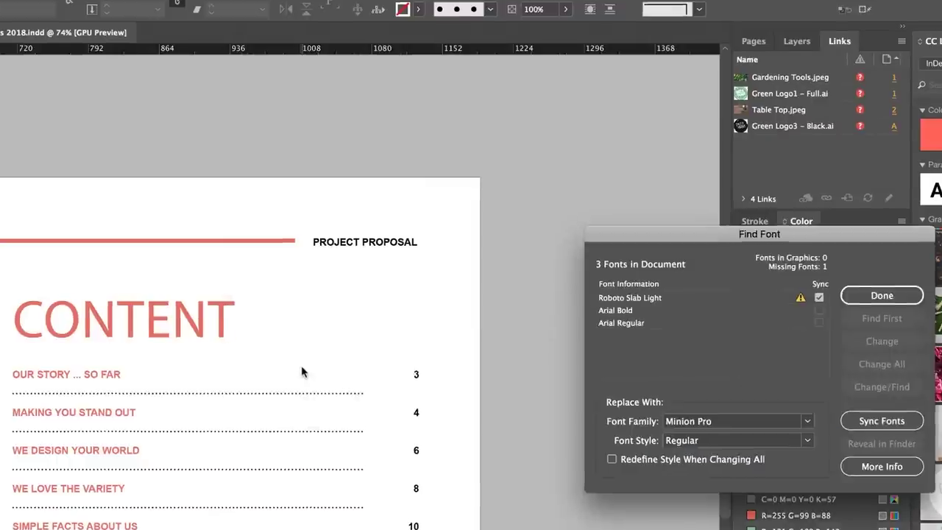
drag(667, 235, 346, 139)
Choose Arial as the replacement family for Roboto Slab Light, and leave Find Font without applying the change.
click(246, 181)
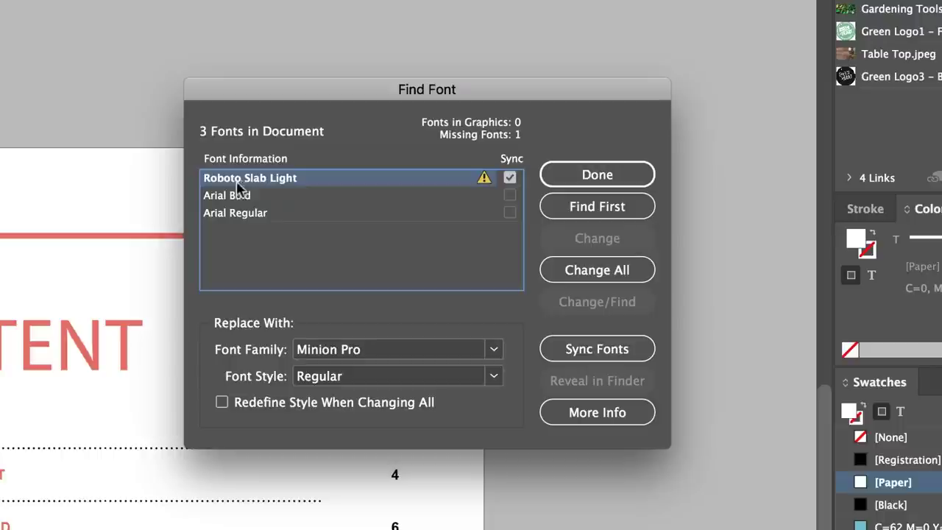
click(457, 351)
click(495, 351)
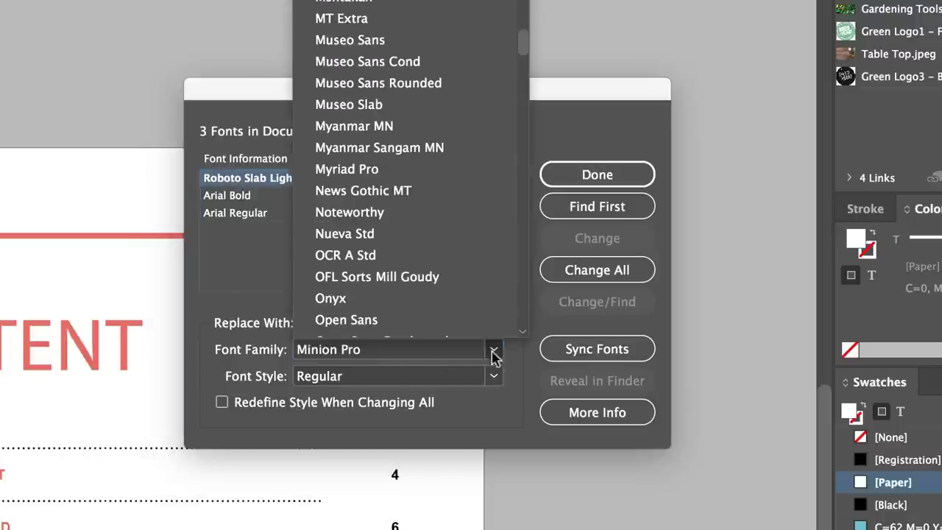
scroll(441, 147, down, 15)
scroll(437, 152, up, 20)
scroll(437, 154, up, 3)
scroll(437, 155, down, 15)
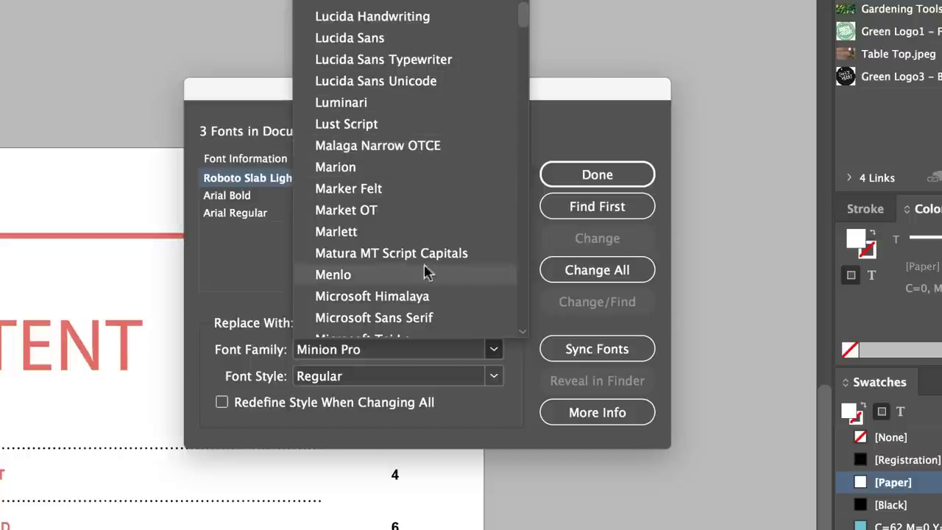
scroll(401, 203, up, 20)
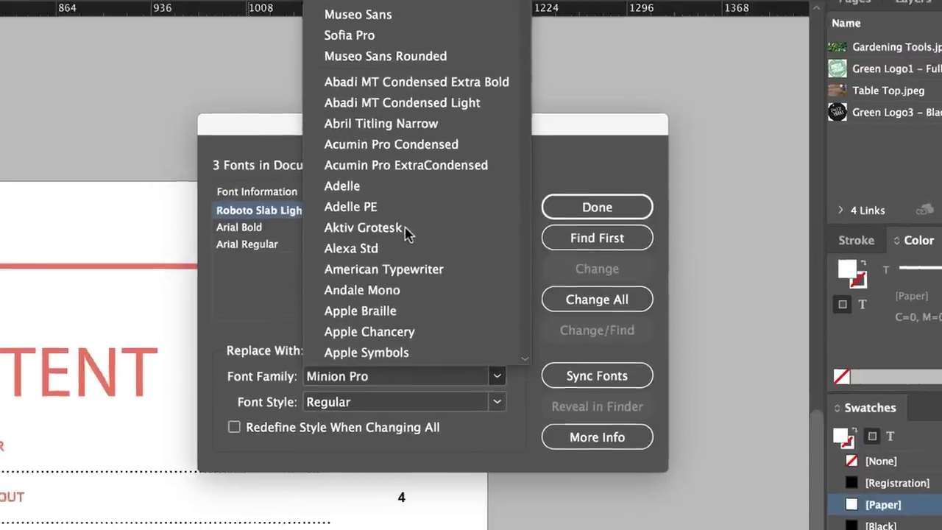
click(410, 11)
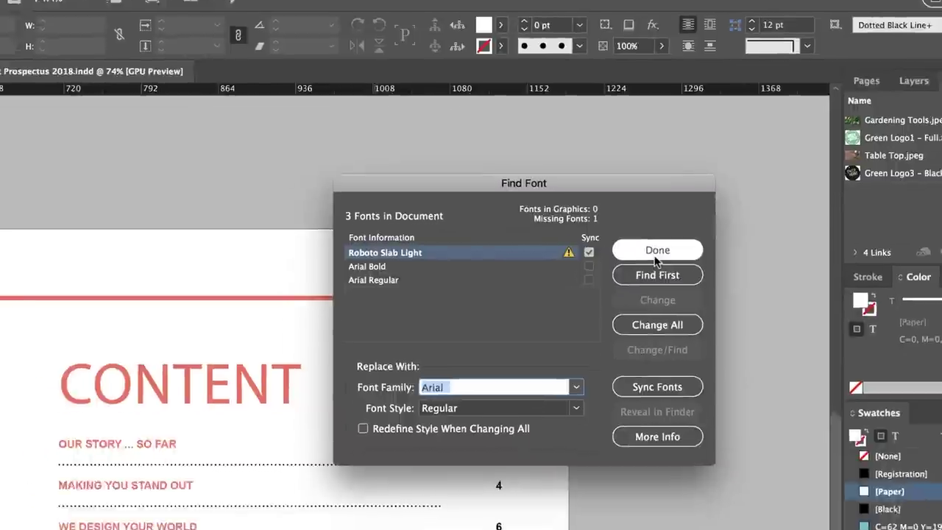
click(597, 295)
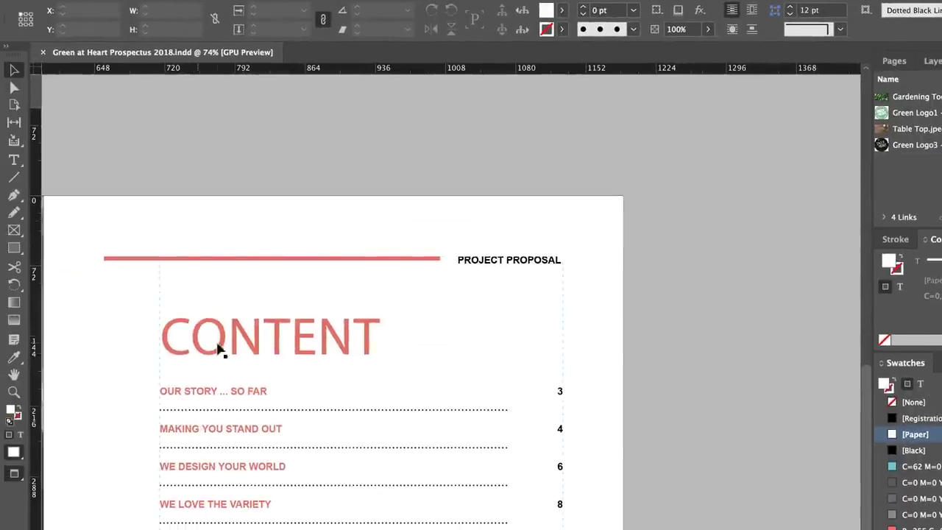
Turn off Preview mode and examine the missing-font highlighting on the prospectus's contents page.
key(w)
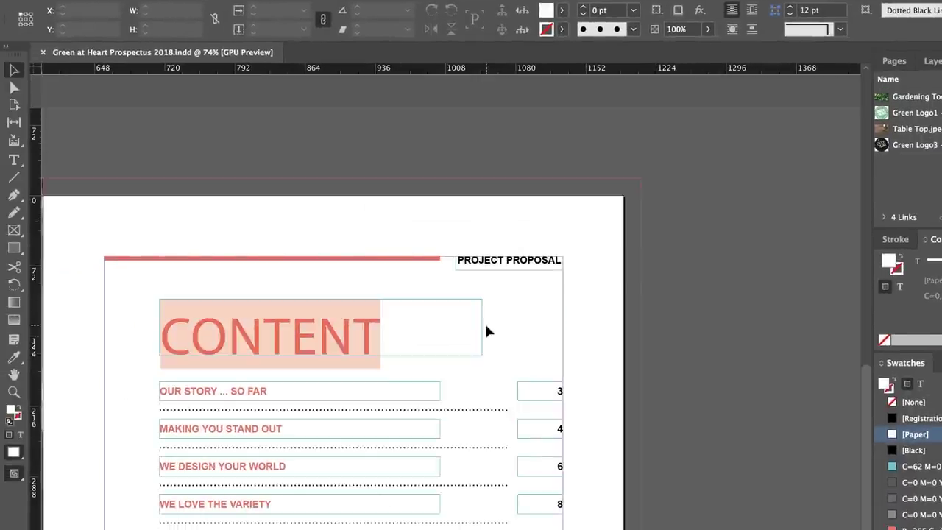
scroll(343, 211, left, 3)
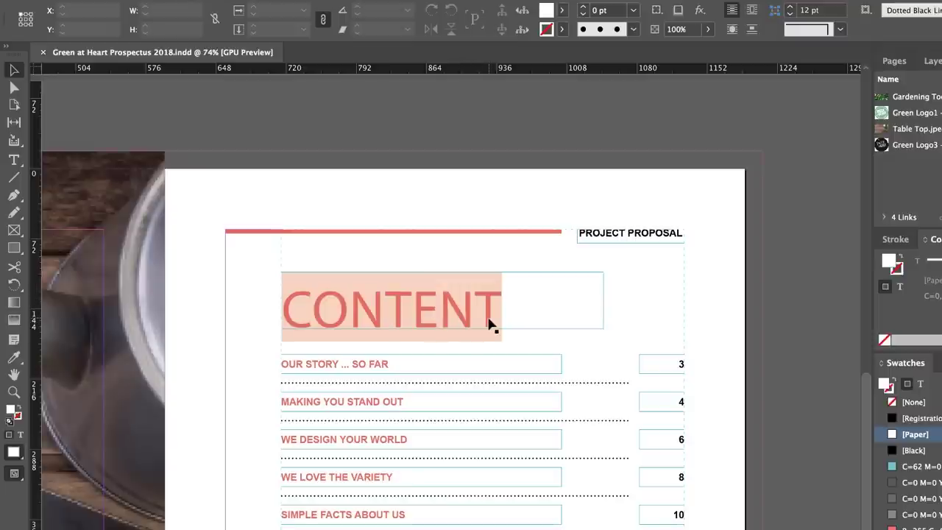
scroll(488, 323, down, 3)
scroll(489, 323, left, 2)
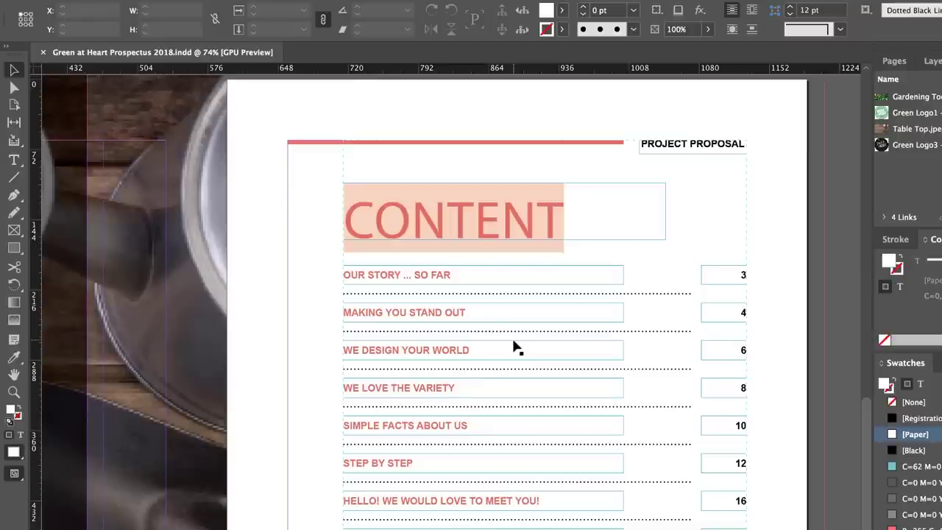
scroll(517, 347, left, 5)
scroll(518, 347, right, 5)
scroll(518, 347, up, 3)
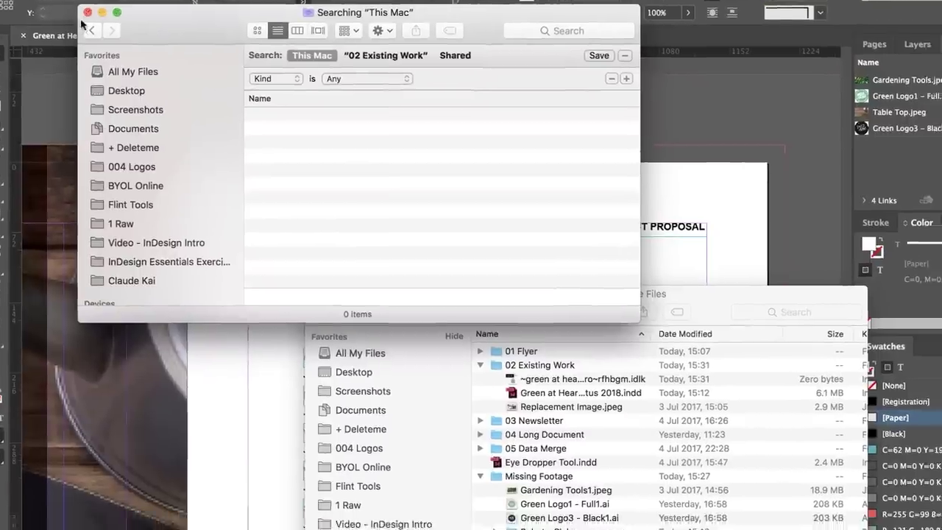
Switch to Finder and browse to the Document fonts folder in GaH Flyer - Packaged Files, inside InDesign Class Files on the Desktop.
click(86, 12)
click(482, 364)
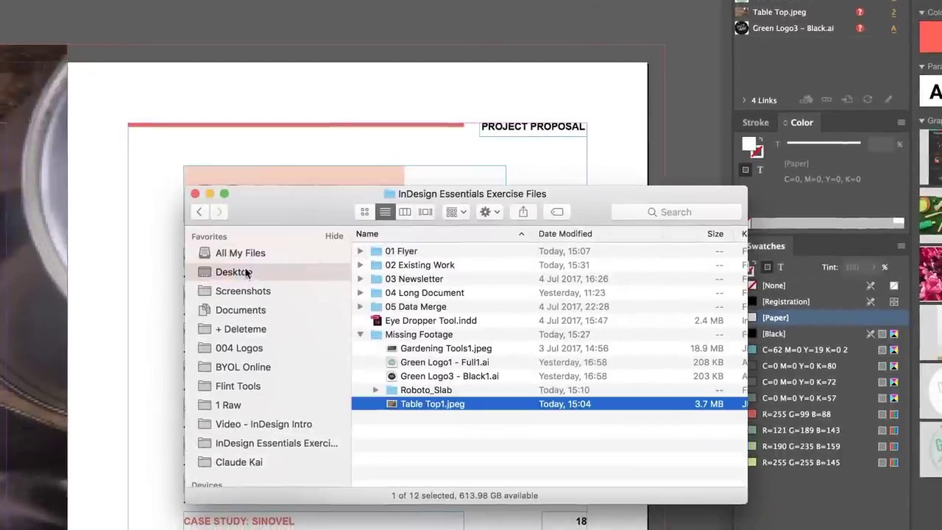
click(247, 272)
double_click(434, 251)
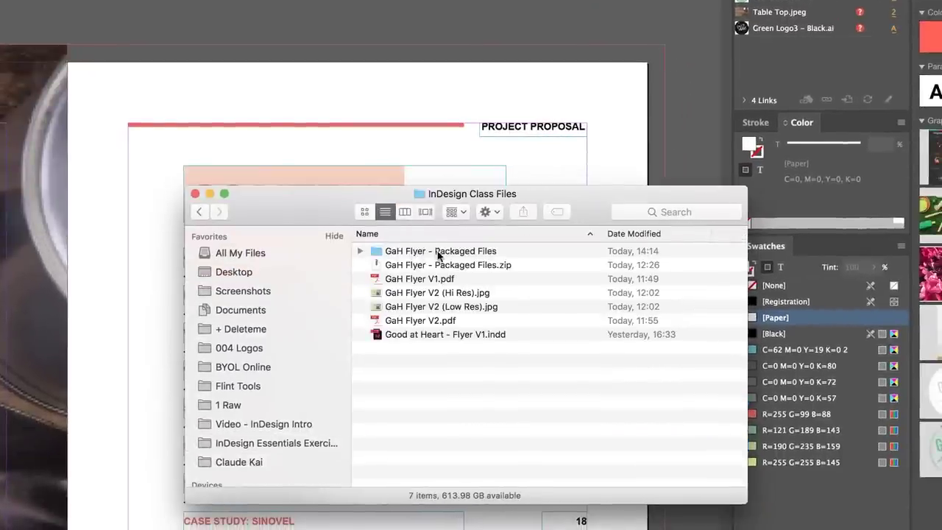
click(439, 254)
double_click(420, 256)
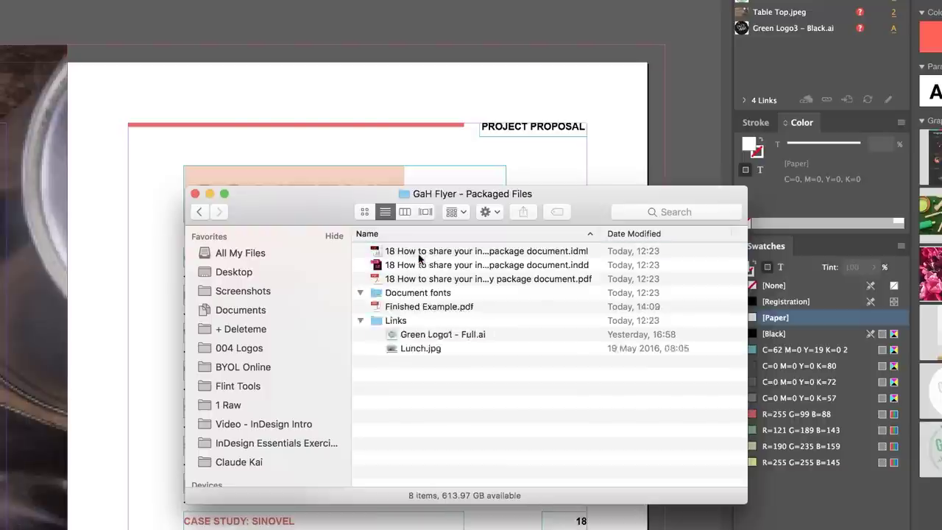
click(360, 293)
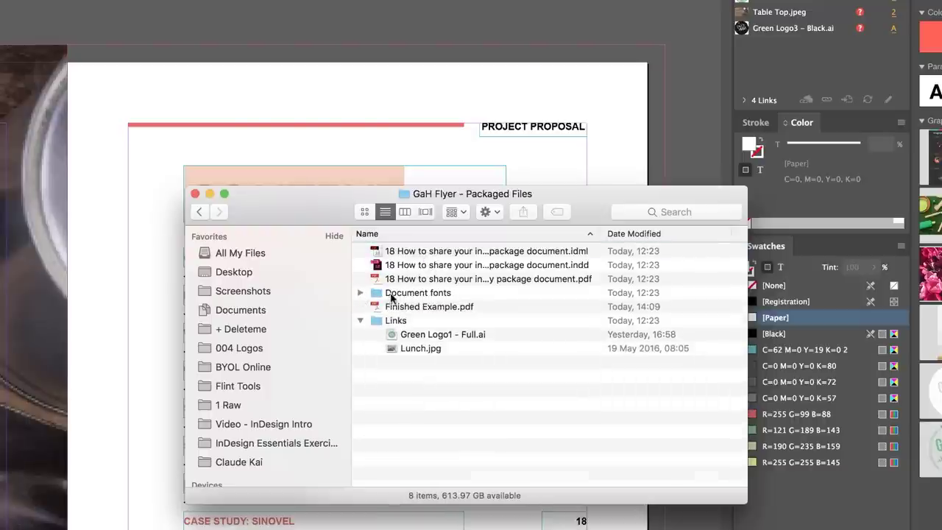
click(391, 295)
click(360, 293)
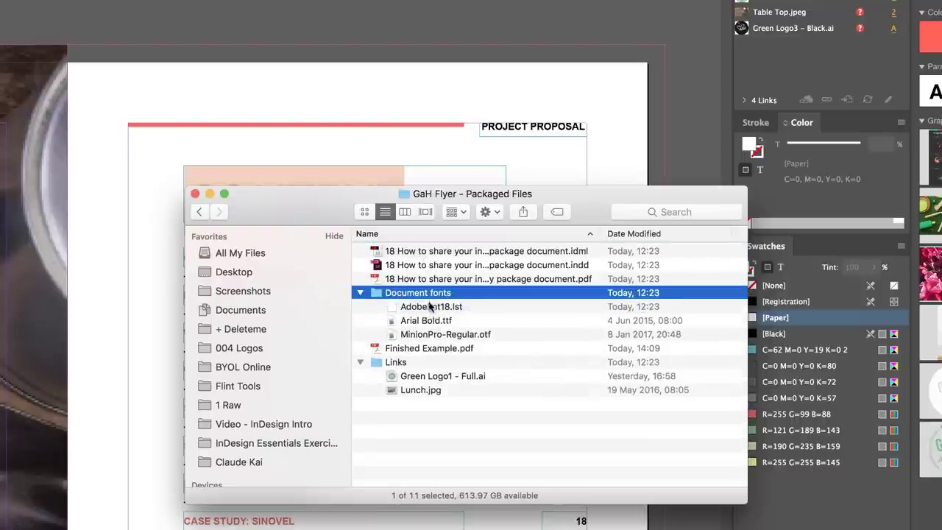
Install Arial Bold.ttf from the packaged Document fonts folder and close Font Book.
double_click(431, 321)
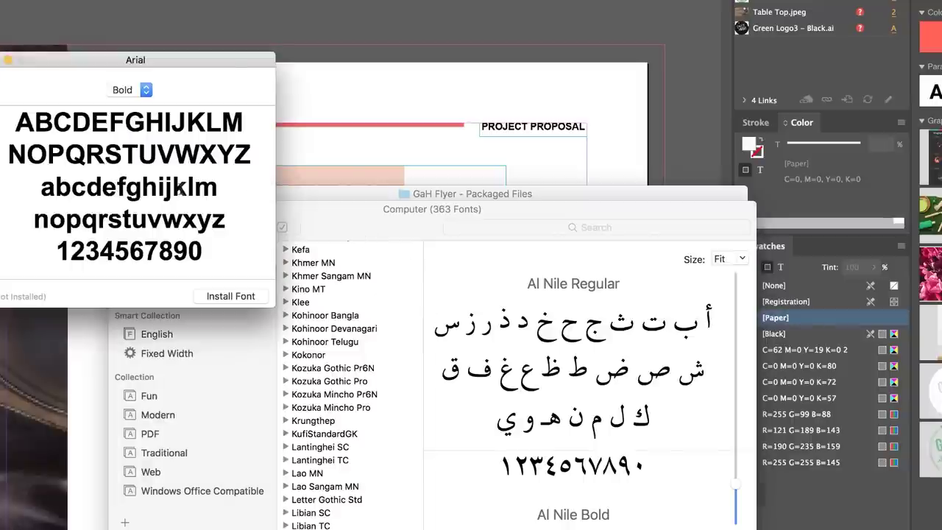
click(221, 296)
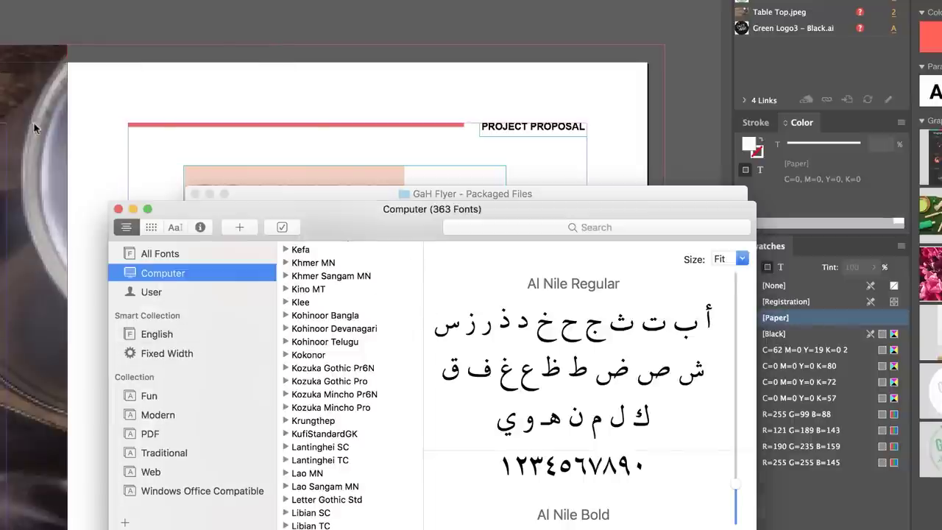
click(118, 209)
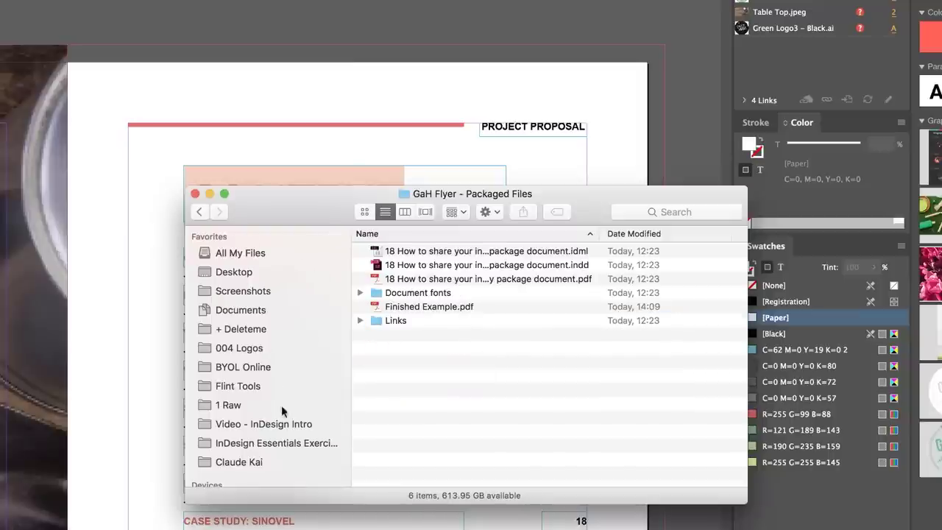
Open the Roboto_Slab folder in Missing Footage, inside the InDesign Essentials Exercise Files, and install RobotoSlab-Light.ttf.
click(293, 444)
click(430, 335)
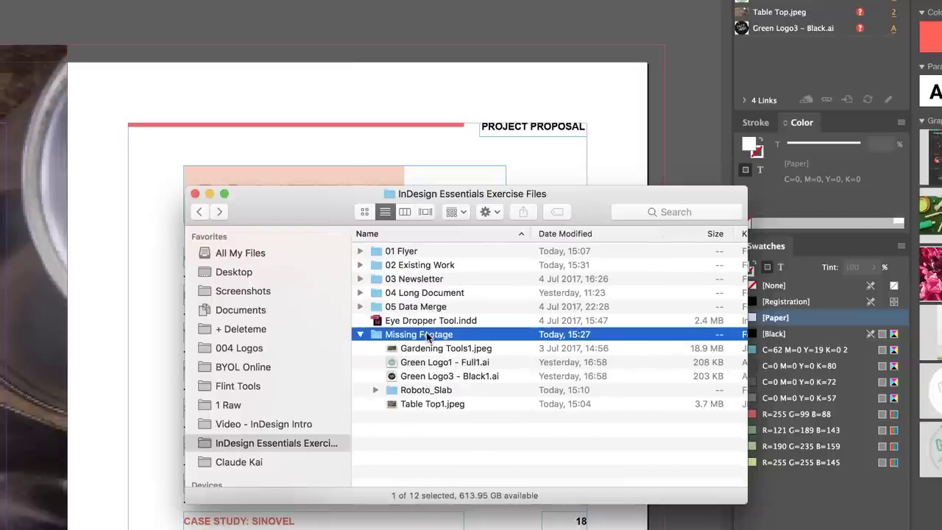
double_click(431, 391)
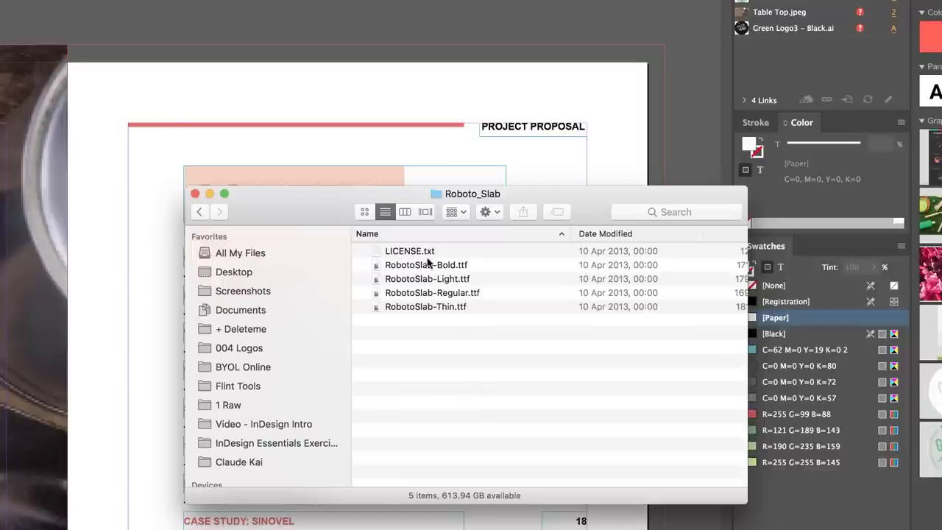
click(430, 269)
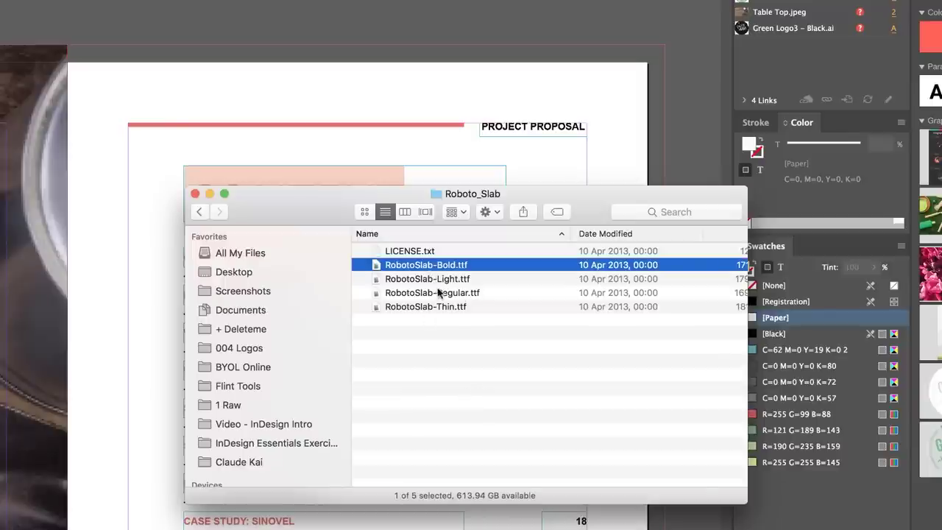
click(440, 286)
double_click(430, 285)
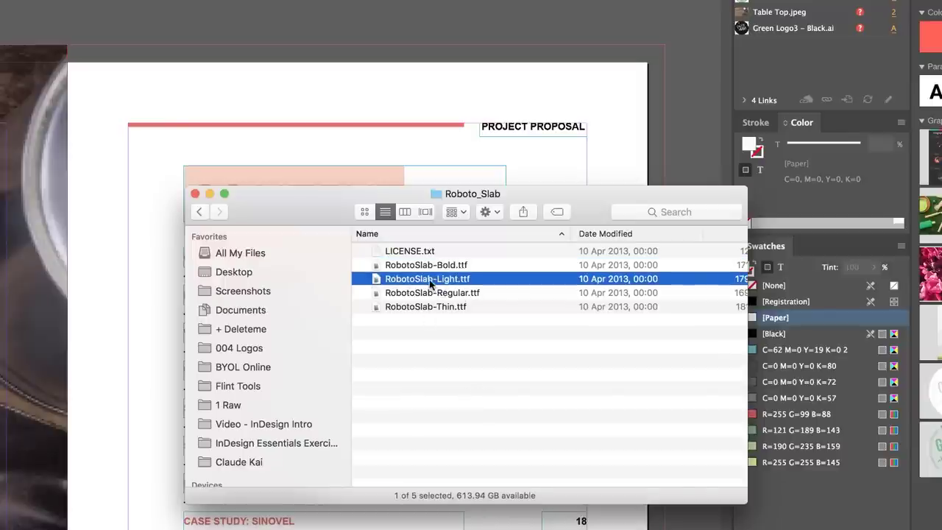
click(222, 321)
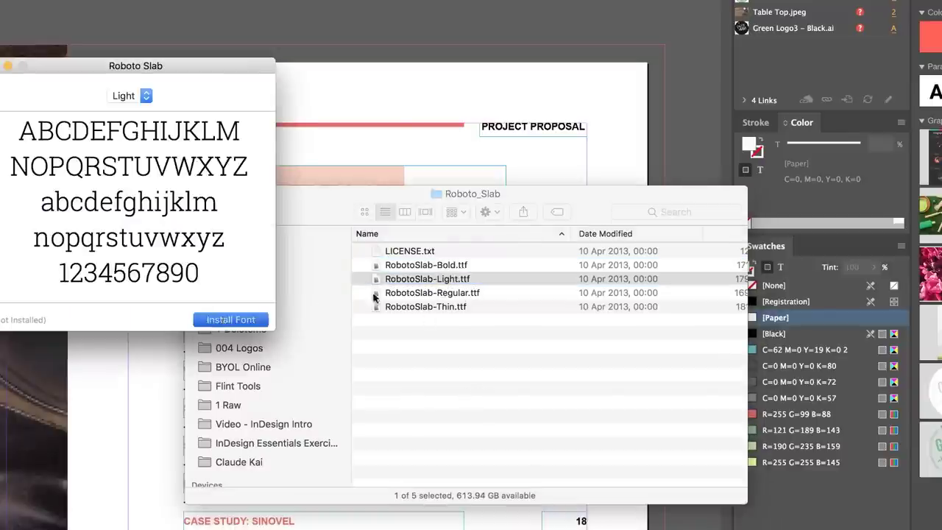
click(338, 96)
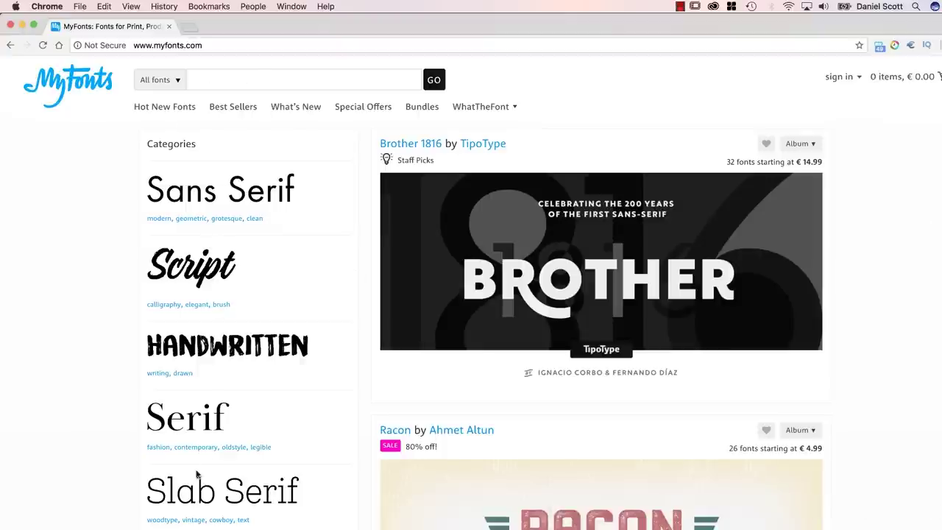
Browse the vintage slab serif fonts on MyFonts and check the price of Hellenic Wide JF.
scroll(197, 390, down, 5)
click(192, 265)
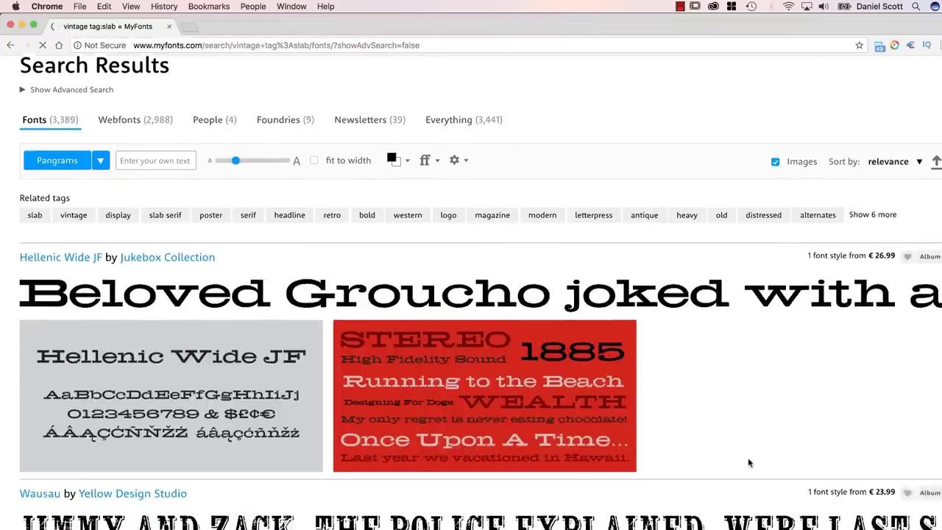
scroll(749, 458, down, 1)
double_click(876, 234)
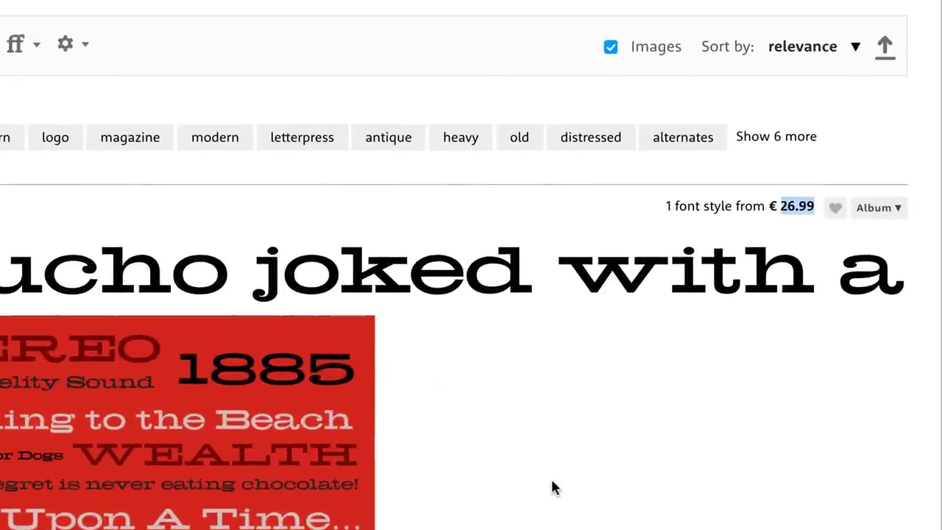
scroll(554, 487, up, 2)
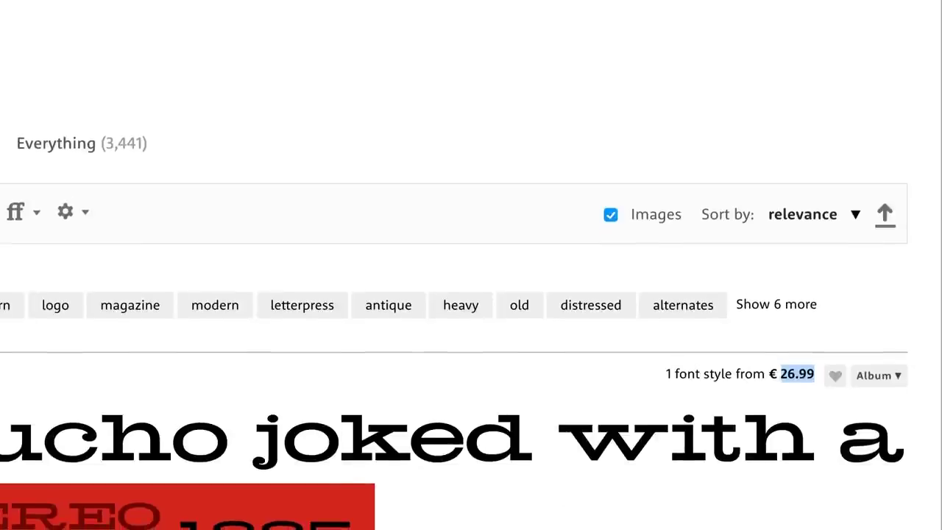
scroll(454, 321, down, 1)
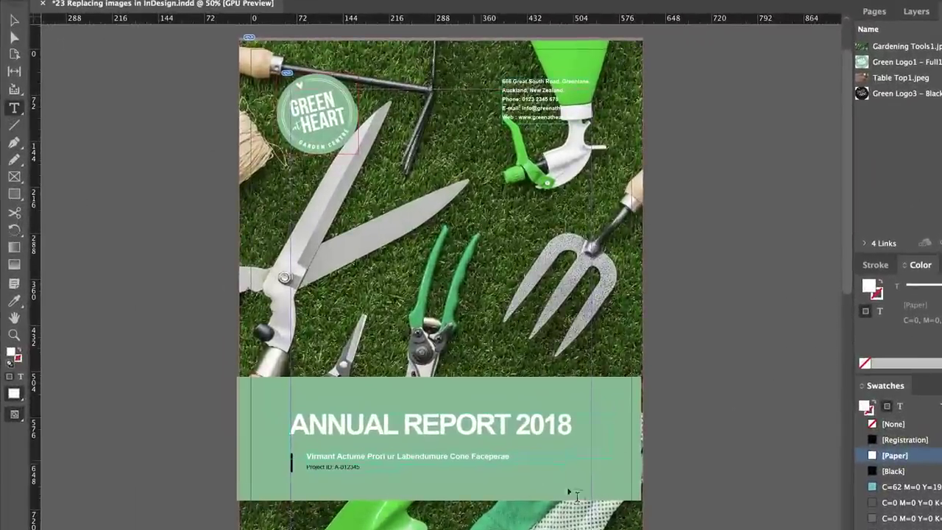
Change the year in the cover title so it reads ANNUAL REPORT 2019.
drag(555, 427, 567, 427)
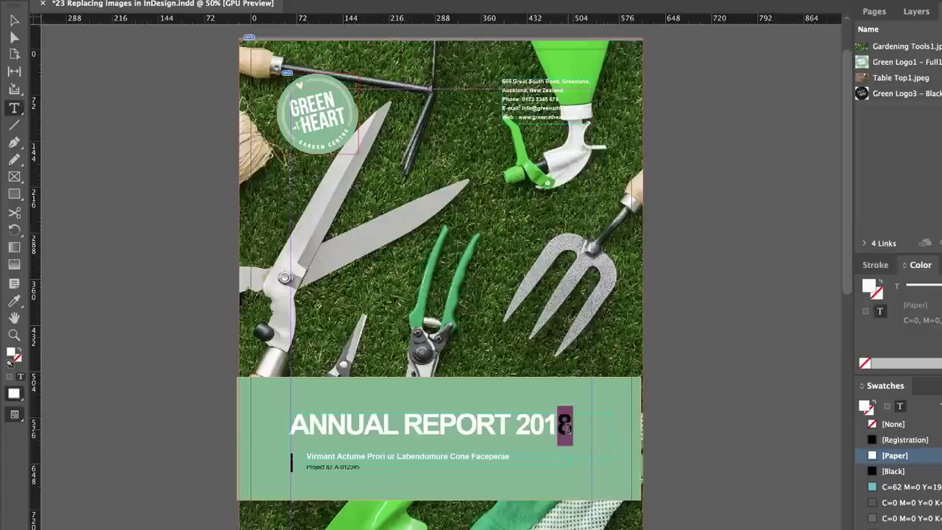
text(9)
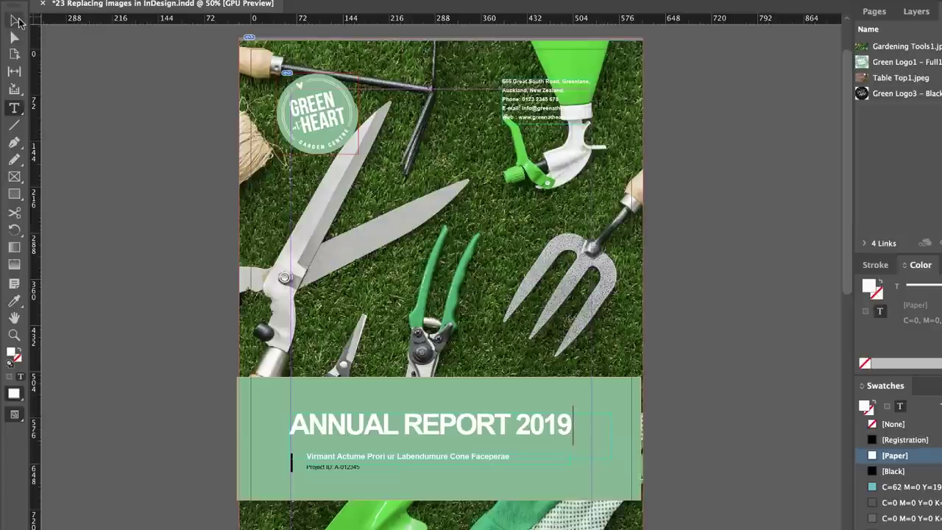
click(15, 20)
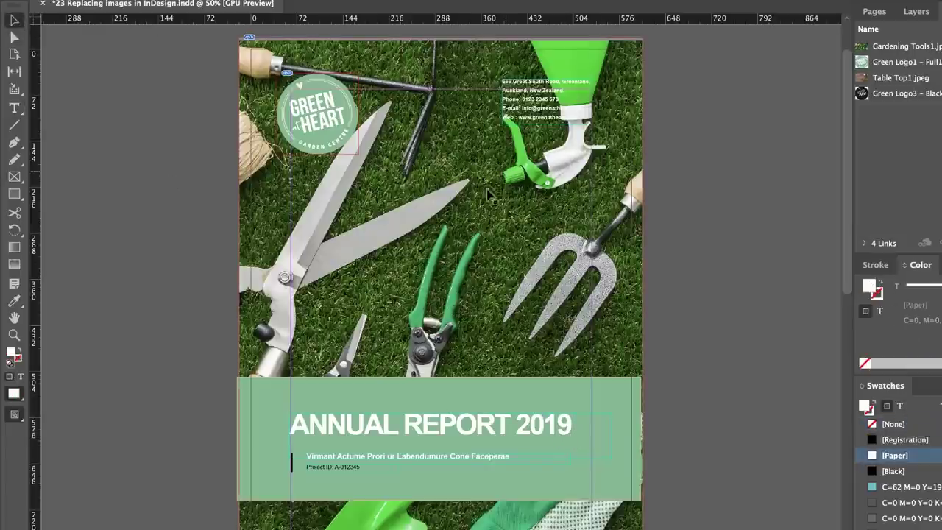
Select the cover's garden tools photo and identify its entry, Gardening Tools1.jpeg, among the document's links.
click(451, 193)
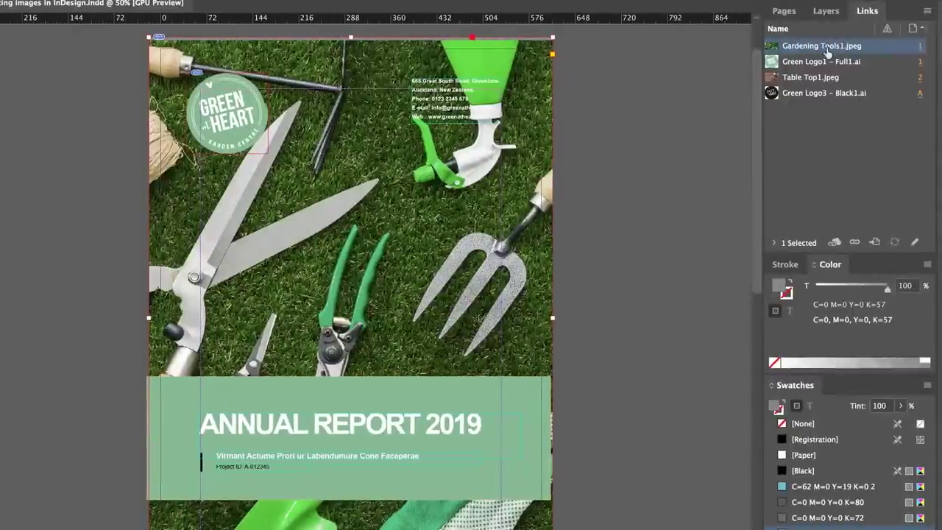
click(670, 146)
click(847, 47)
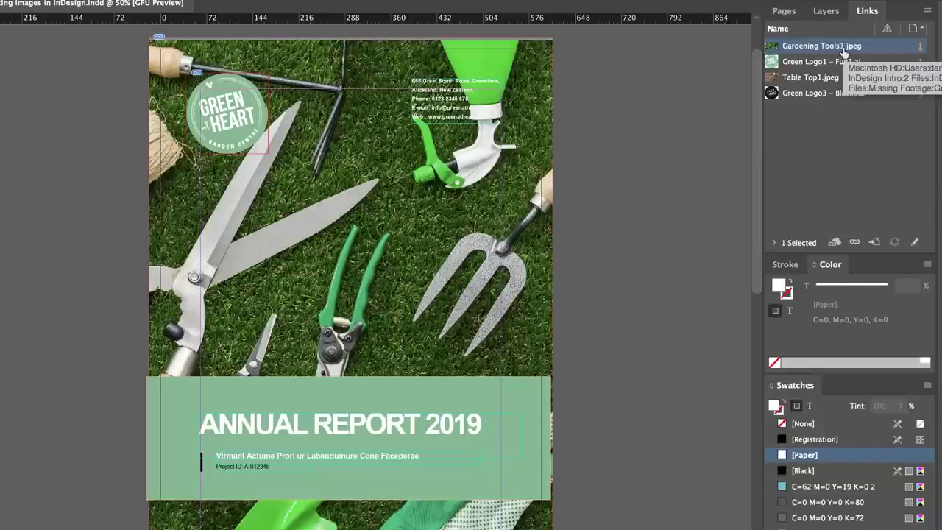
Try deleting the garden tools photo from the cover and undo the deletion.
click(544, 254)
key(Delete)
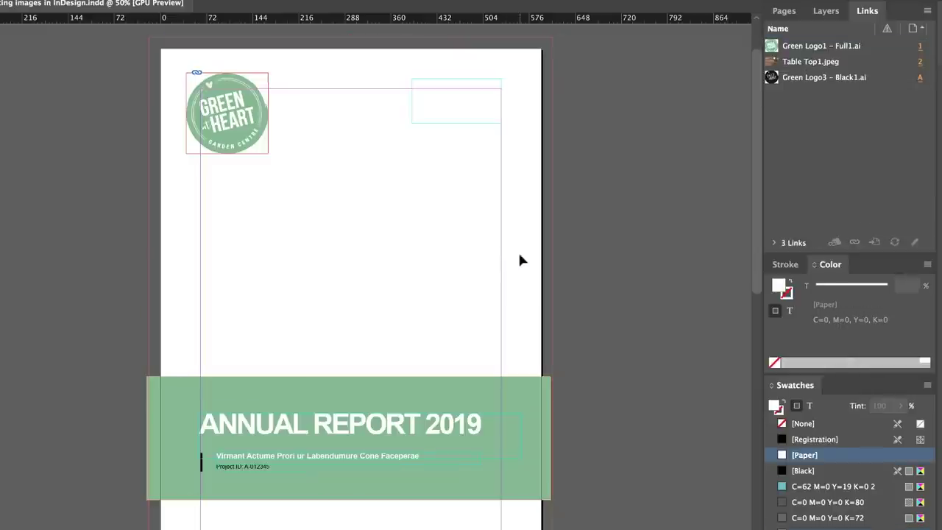
key(super+z)
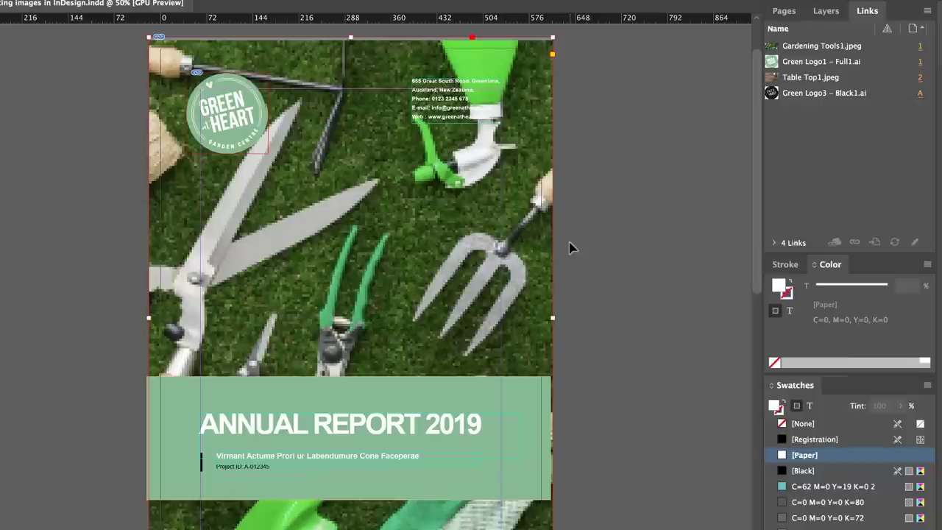
Relink the cover's Gardening Tools1.jpeg to Replacement Image.jpeg from the 02 Existing Work folder.
click(855, 242)
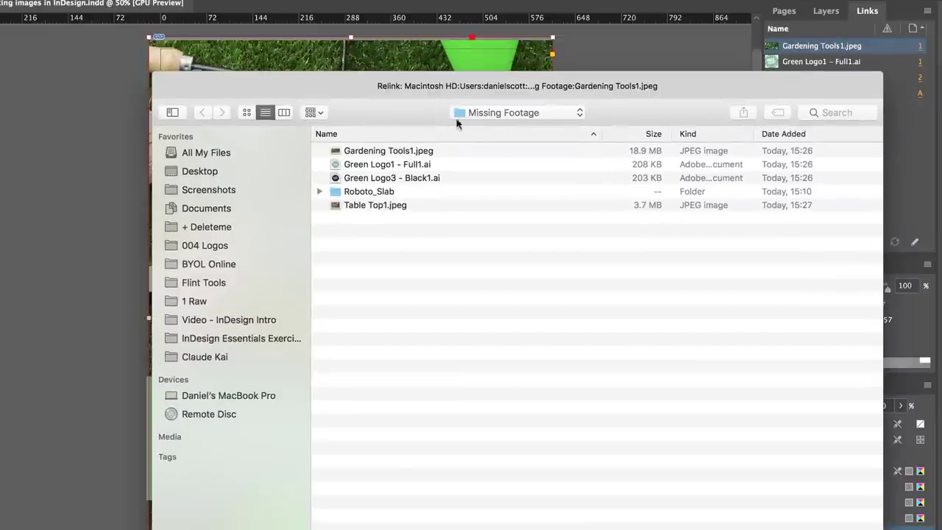
click(508, 116)
click(508, 127)
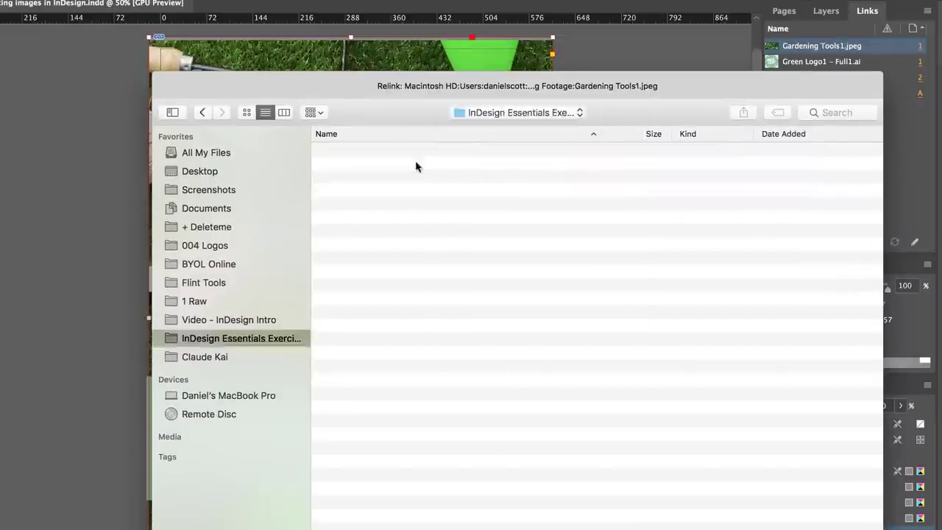
double_click(374, 165)
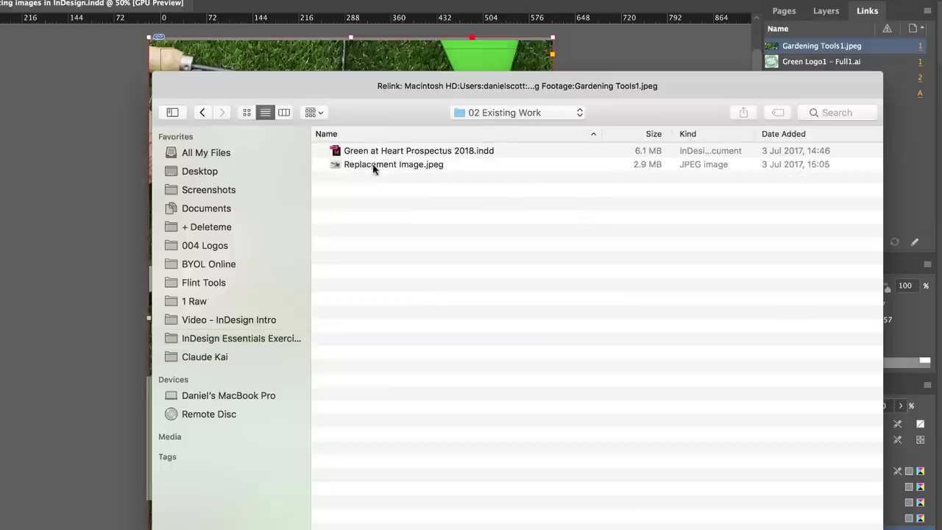
click(394, 166)
key(Return)
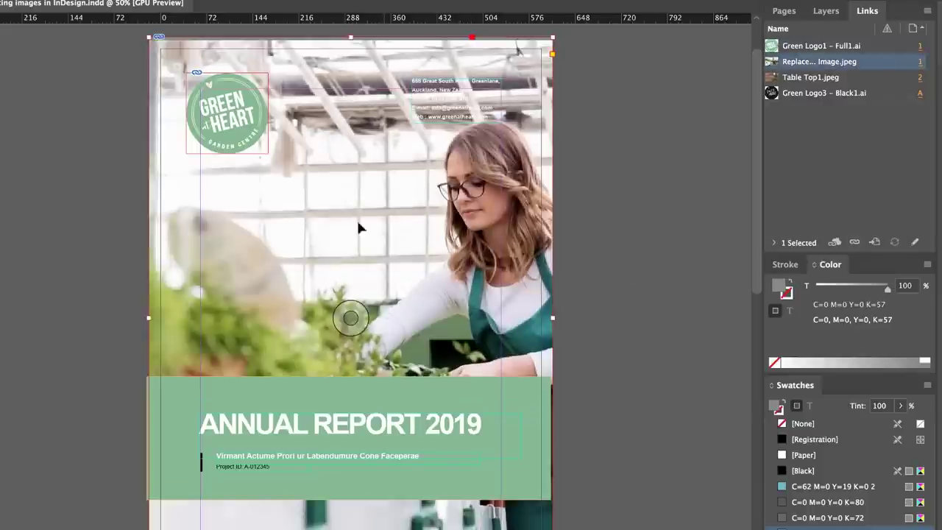
Scale the replacement photo down proportionally inside its cover frame and reposition it so the woman stands near the page's middle.
drag(347, 318, 233, 319)
drag(353, 315, 343, 297)
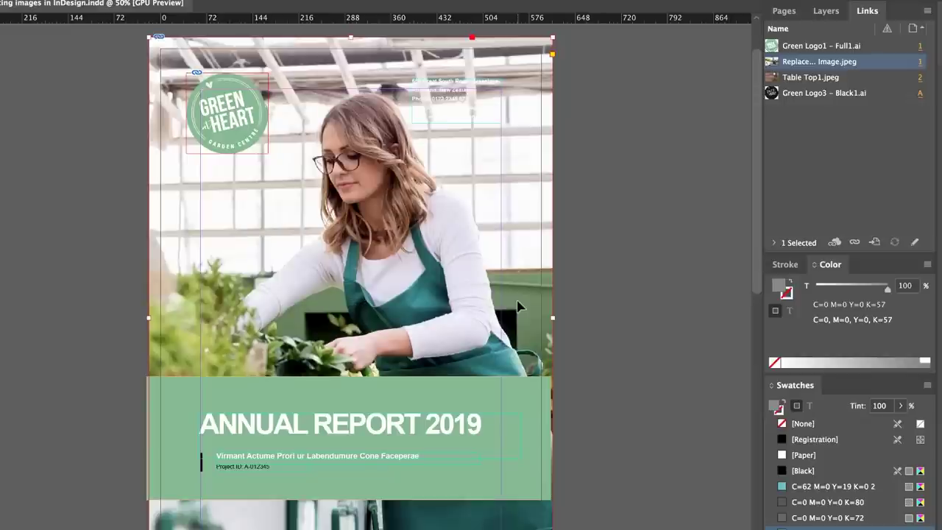
key(ctrl+minus)
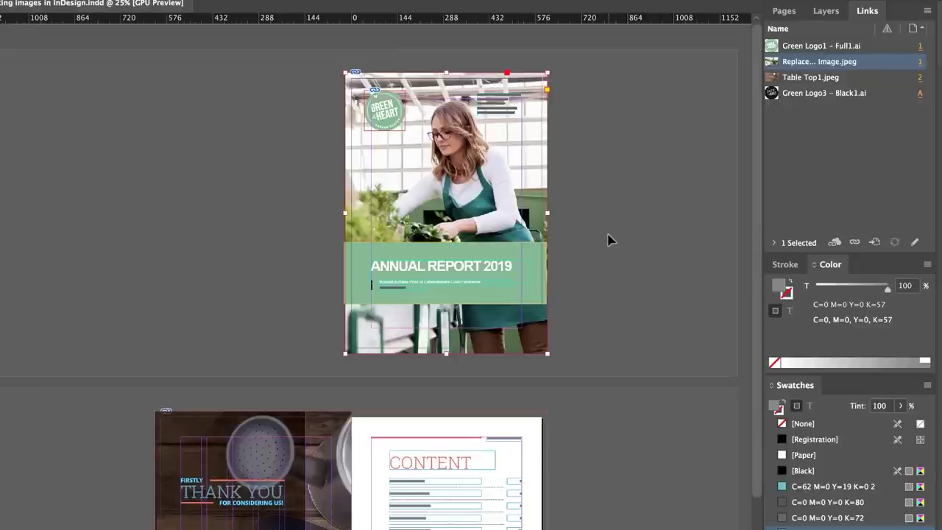
click(614, 193)
click(437, 190)
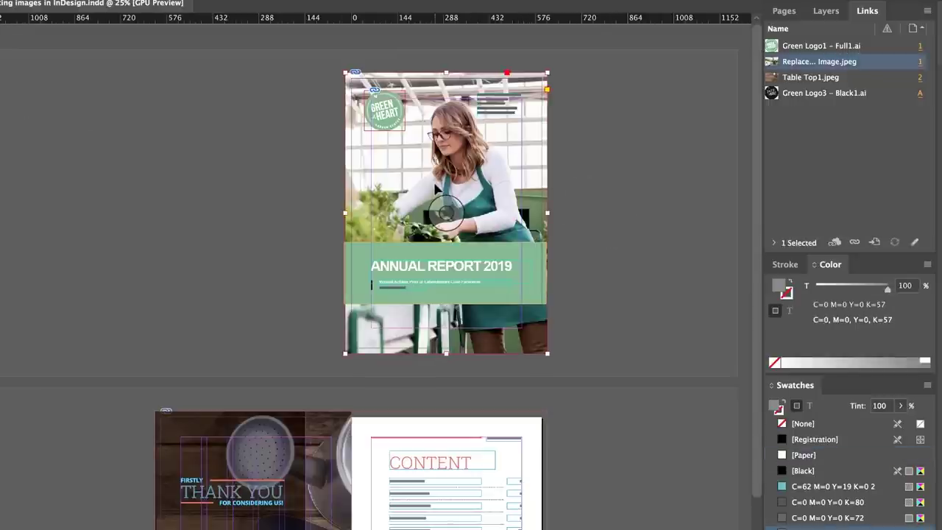
click(446, 215)
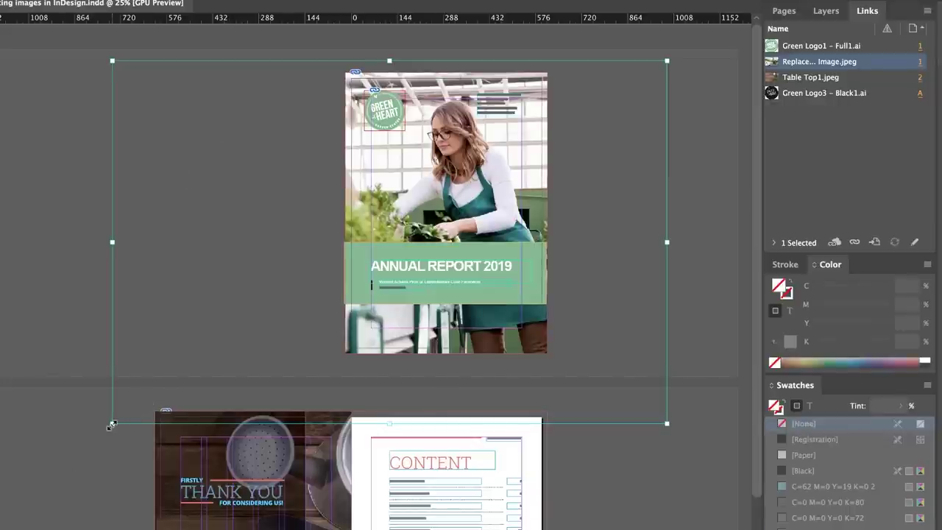
drag(110, 426, 214, 358)
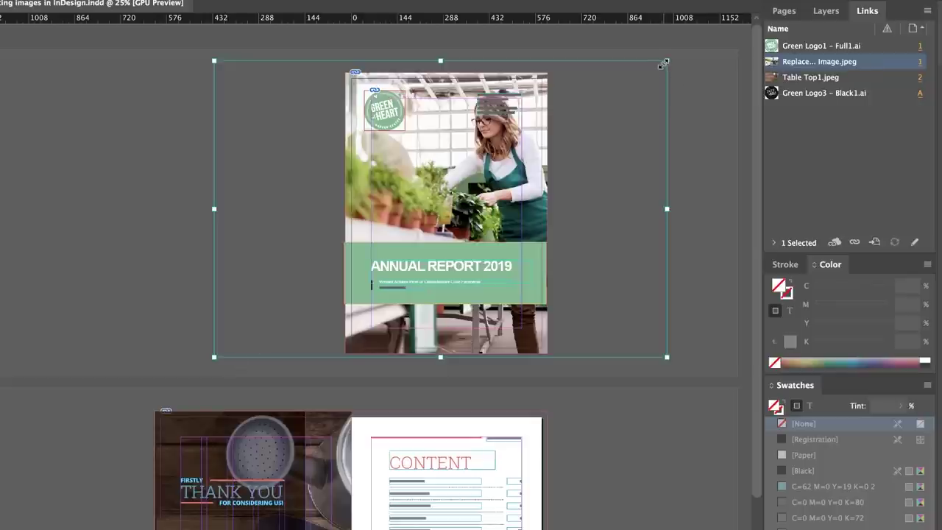
drag(667, 62, 654, 69)
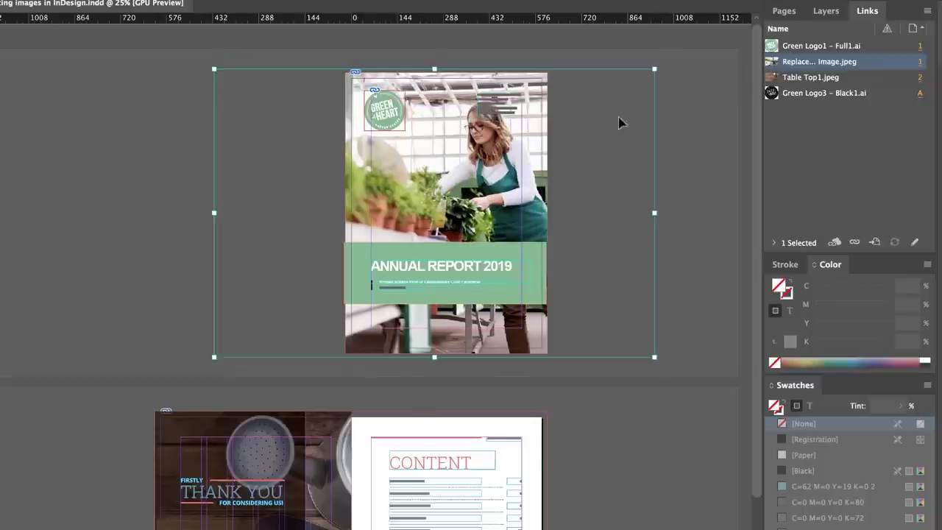
drag(453, 214, 424, 214)
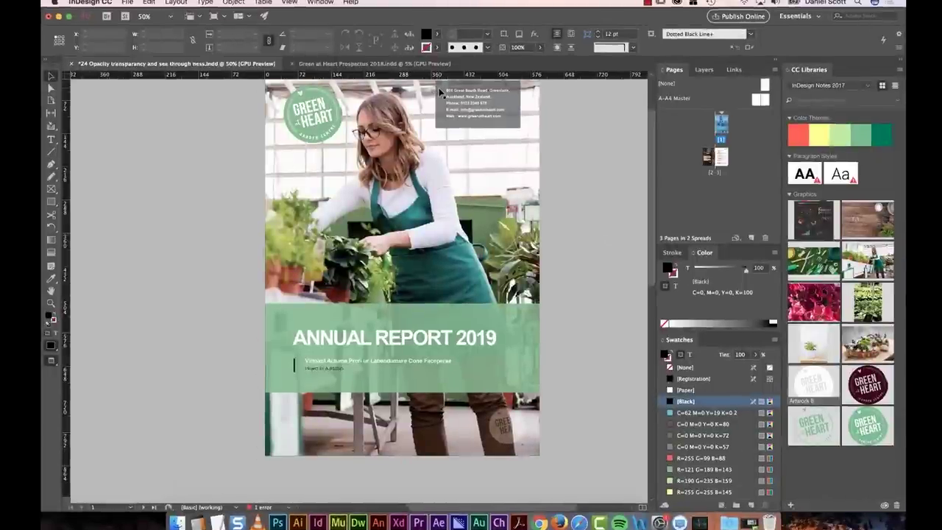
Examine the see-through box behind the contact details, the green title band and the faint lower logo on the example cover.
click(439, 91)
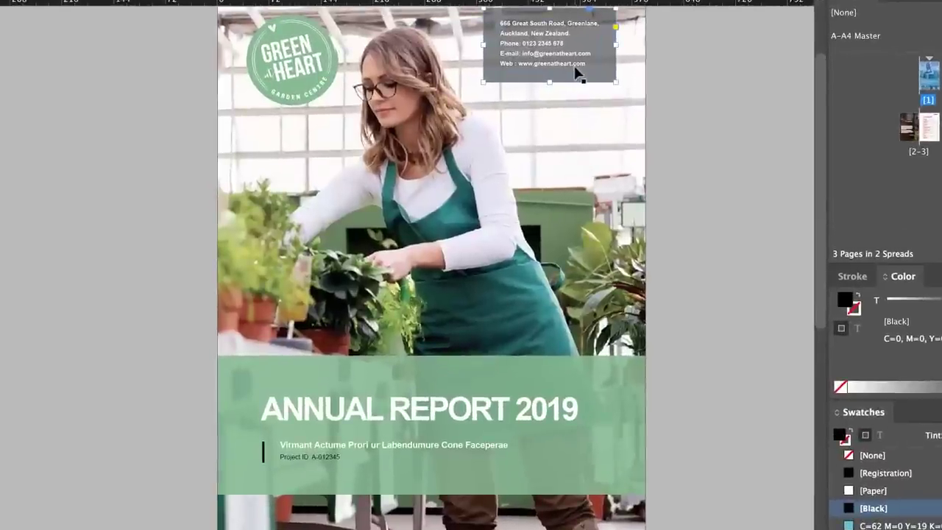
mouse_move(493, 20)
mouse_down()
mouse_move(420, 95)
mouse_move(420, 113)
mouse_move(493, 20)
mouse_up()
click(678, 80)
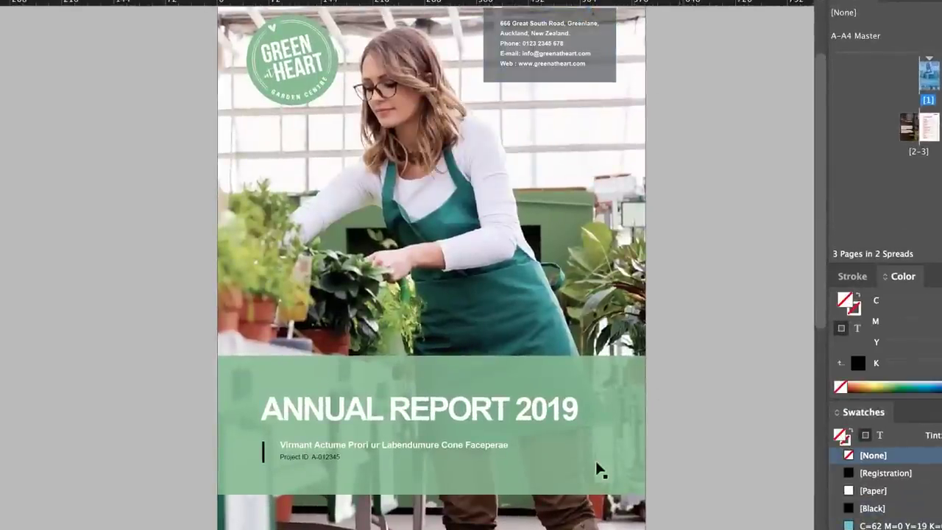
click(630, 432)
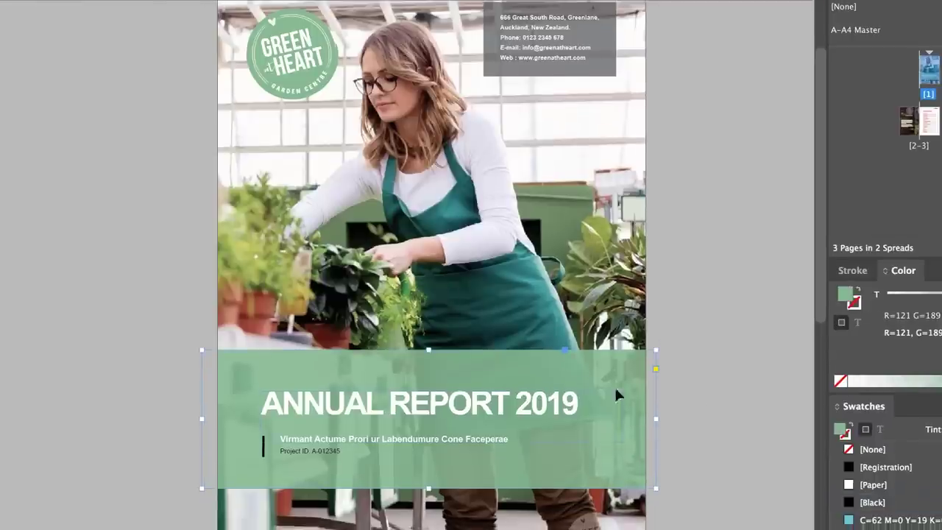
scroll(616, 393, down, 3)
click(618, 486)
click(696, 479)
scroll(692, 482, down, 10)
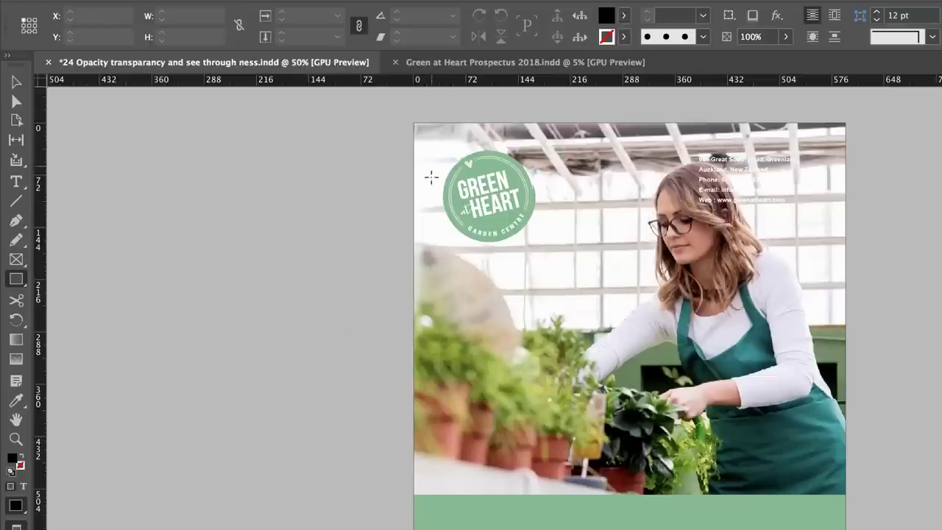
Draw a black-filled rectangle without a stroke, about 184 by 112 pt, over the contact details on the cover.
click(16, 81)
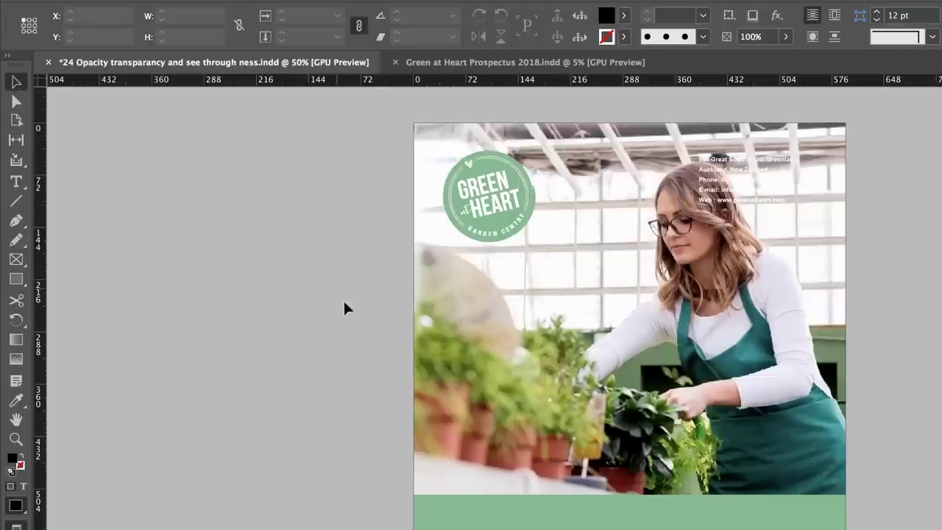
click(16, 279)
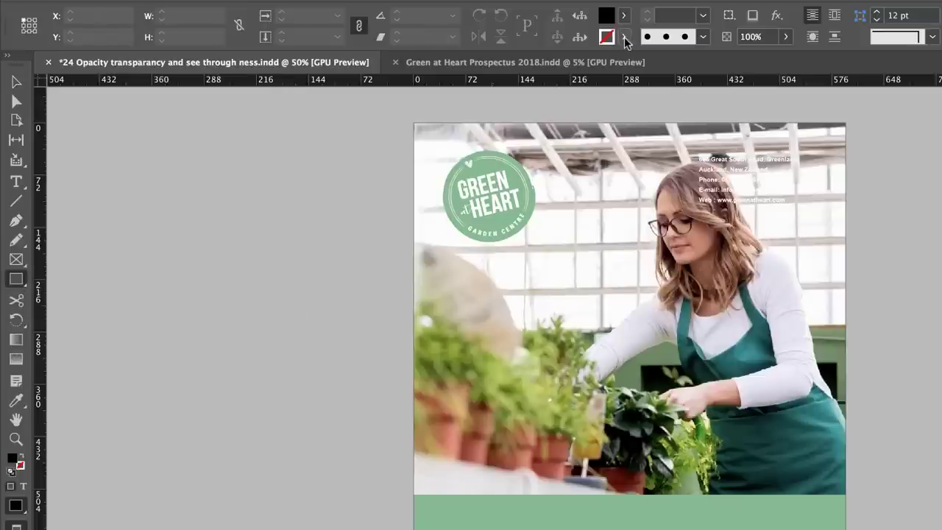
click(624, 37)
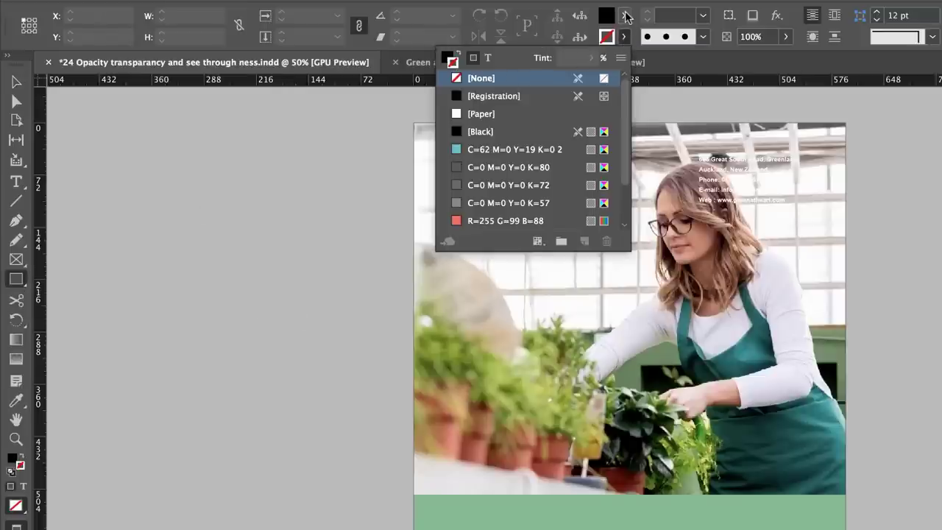
click(474, 131)
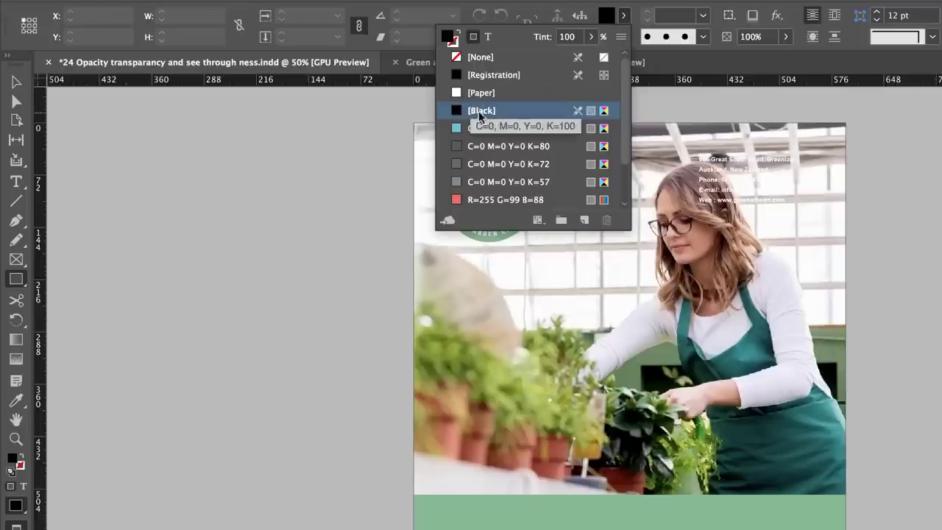
click(626, 39)
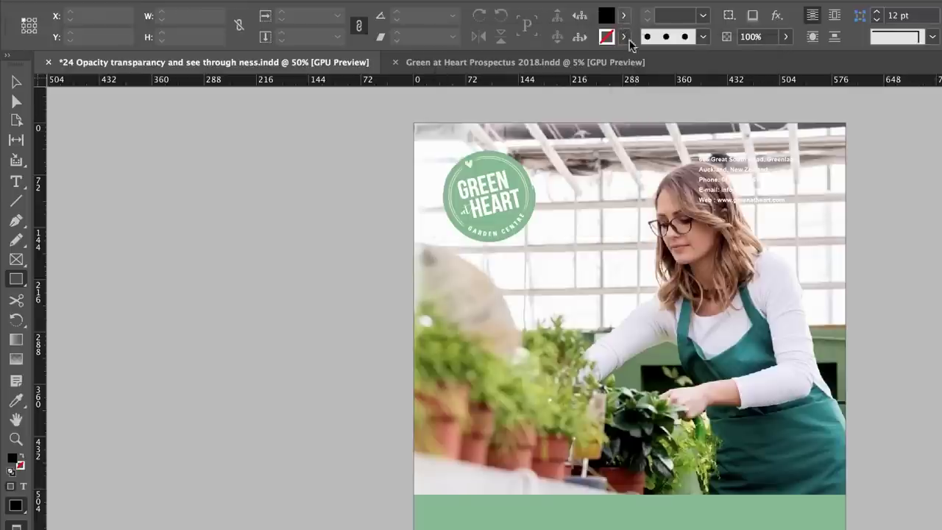
drag(684, 144, 816, 225)
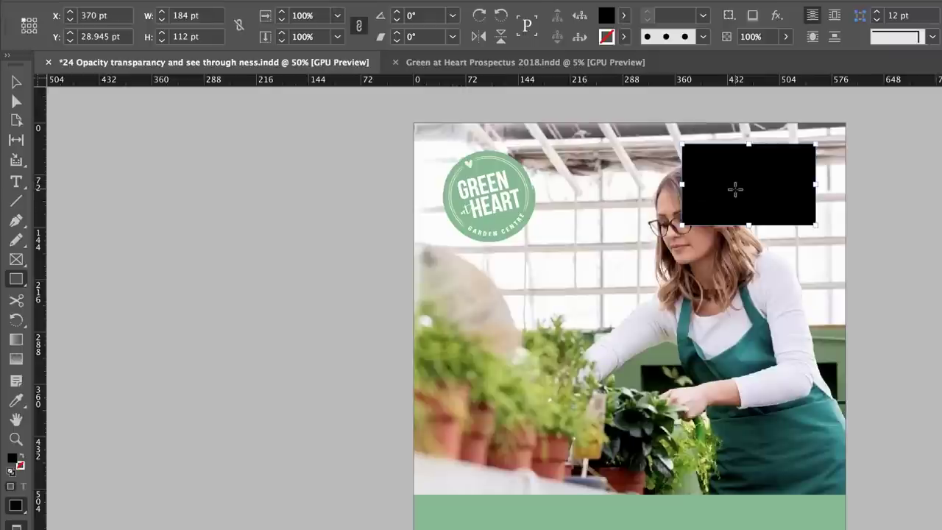
Arrange the black rectangle behind the contact details and shorten it slightly from its lower edge to fit the text.
click(15, 81)
right_click(769, 180)
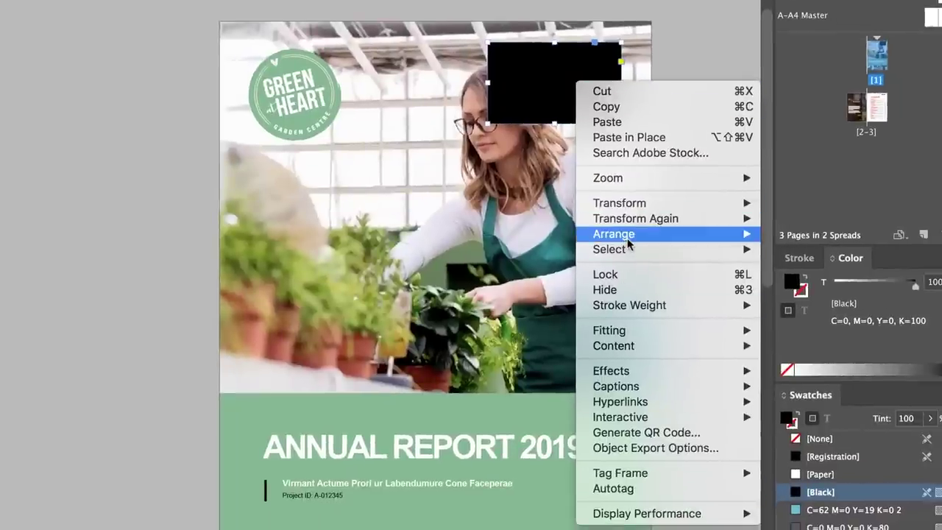
mouse_move(634, 244)
click(790, 236)
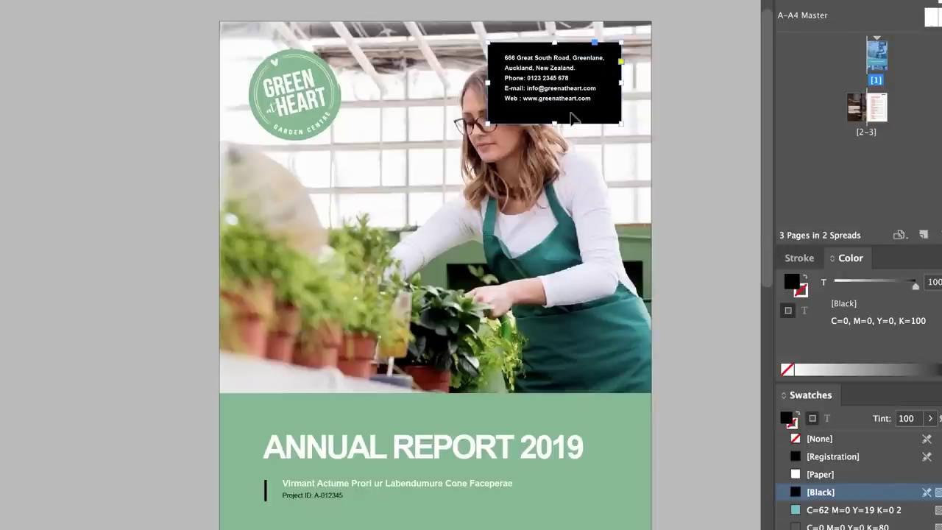
click(548, 89)
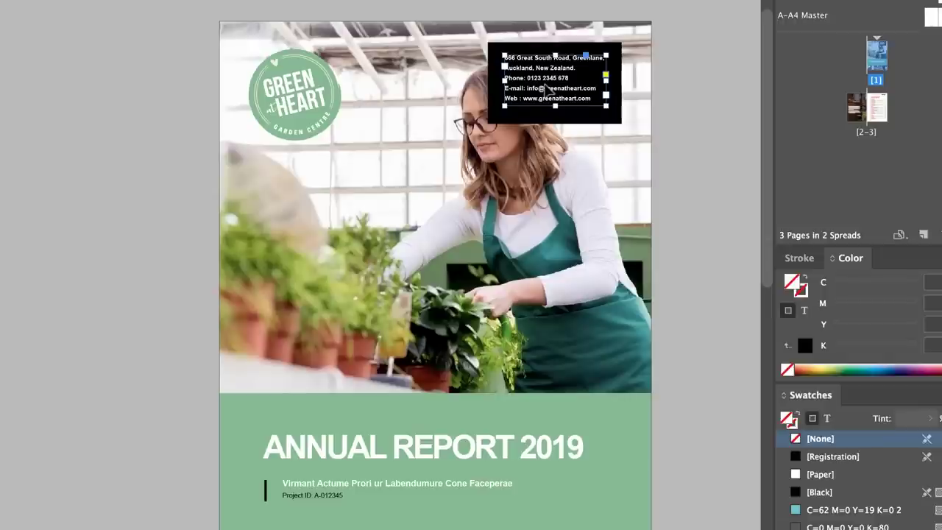
click(596, 122)
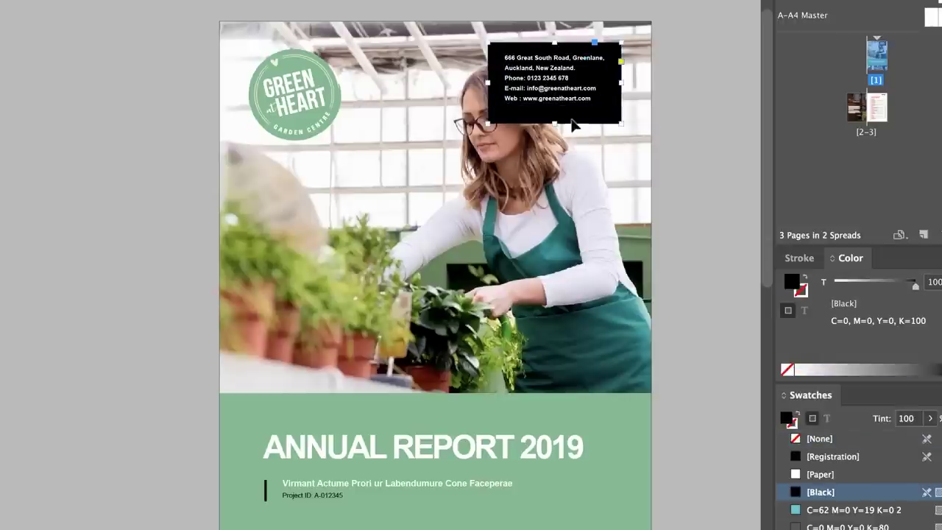
drag(552, 122, 552, 117)
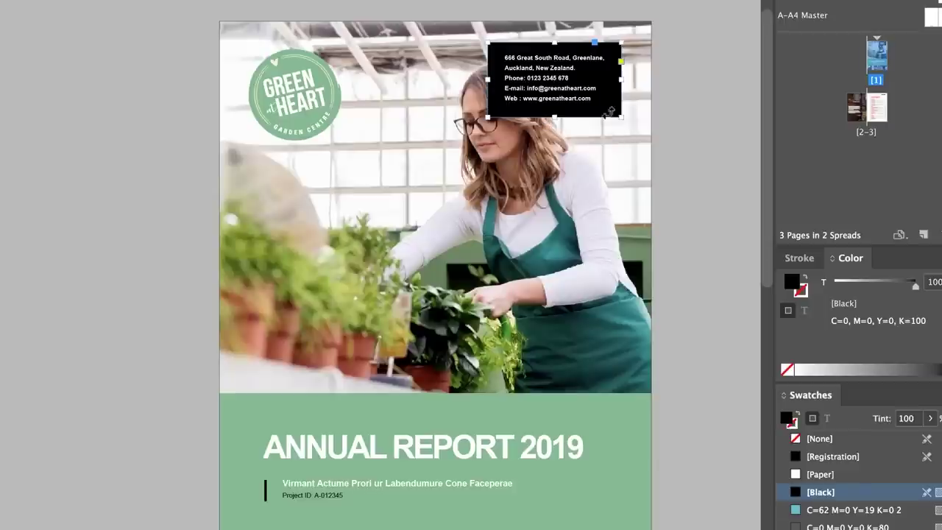
Shift the cover photo leftward so the woman stands clear of the contact details box.
click(618, 332)
drag(435, 327, 361, 327)
drag(420, 325, 402, 324)
key(ctrl+shift+a)
Lower the opacity of the black contact details box so the cover photo shows through it.
click(527, 98)
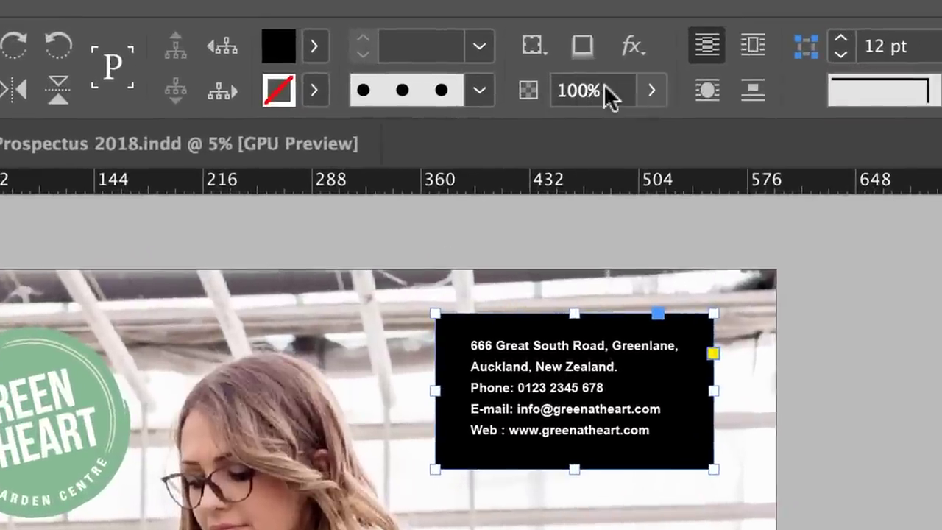
click(650, 90)
drag(628, 134, 577, 131)
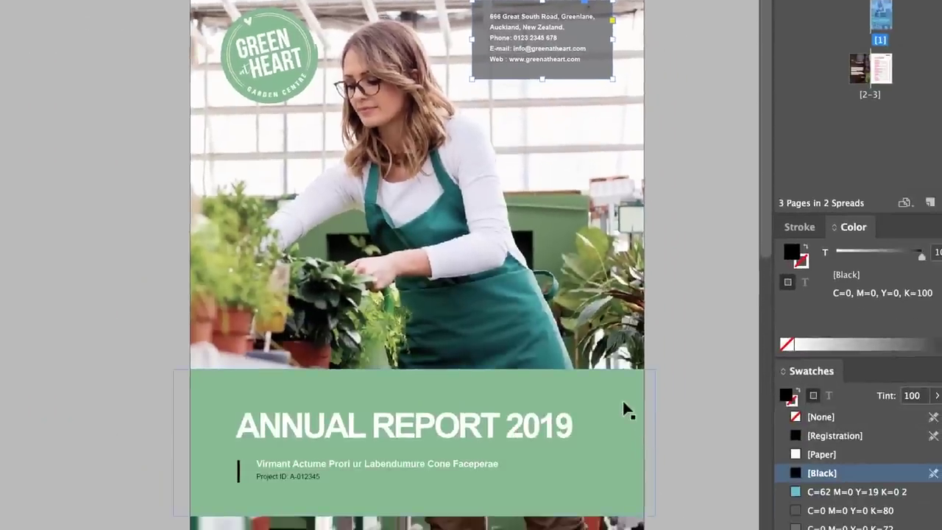
Lower the opacity of the green band behind the ANNUAL REPORT 2019 title to make it partly see-through.
click(622, 399)
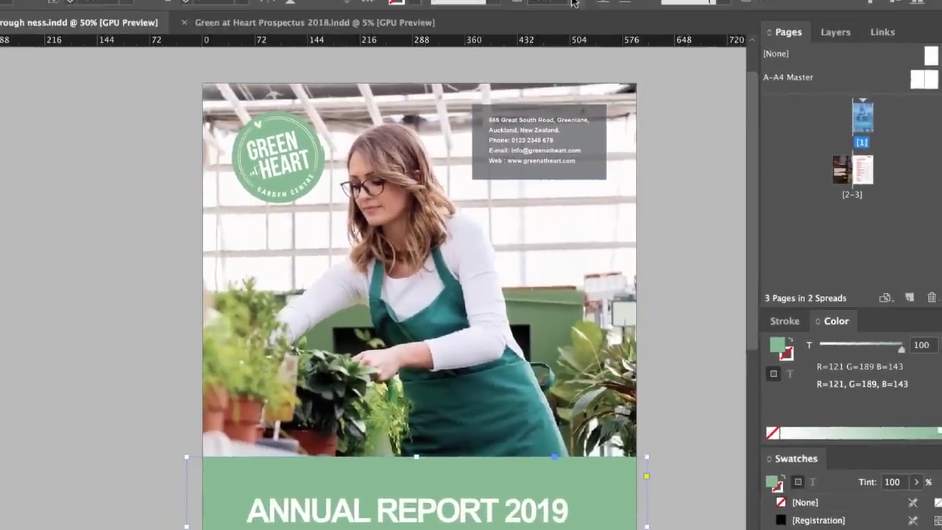
click(576, 15)
drag(562, 32, 567, 35)
click(693, 250)
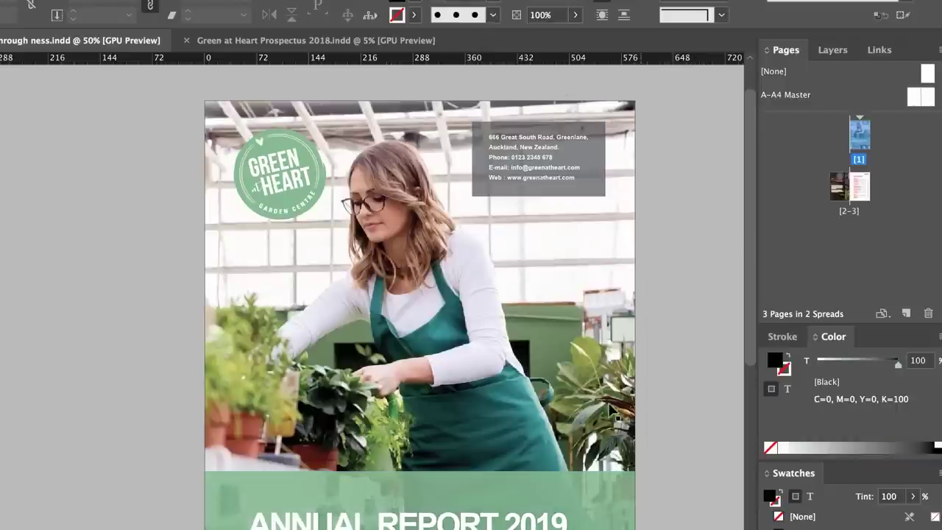
Try narrowing the dark see-through overlay on the THANK YOU page and undo the change.
scroll(25, 415, down, 15)
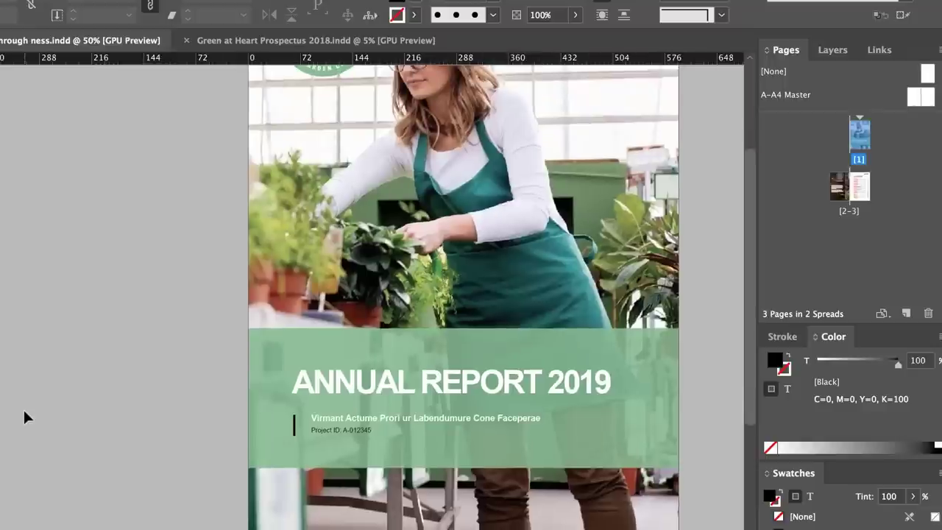
scroll(25, 415, right, 5)
scroll(25, 415, down, 3)
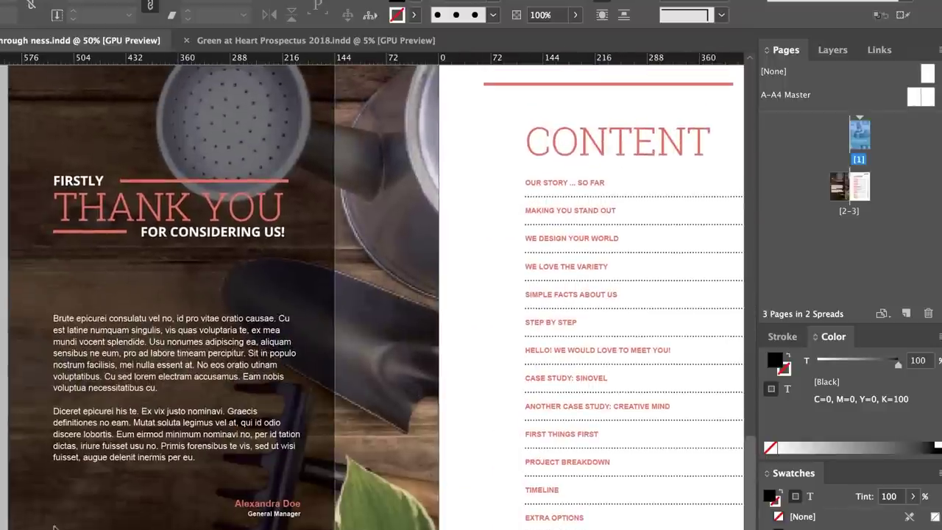
drag(334, 341, 153, 342)
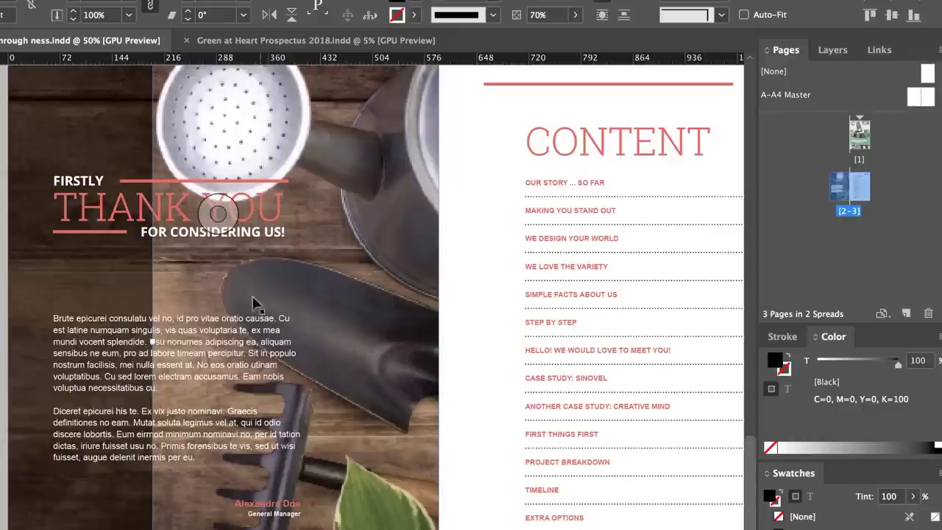
key(ctrl+z)
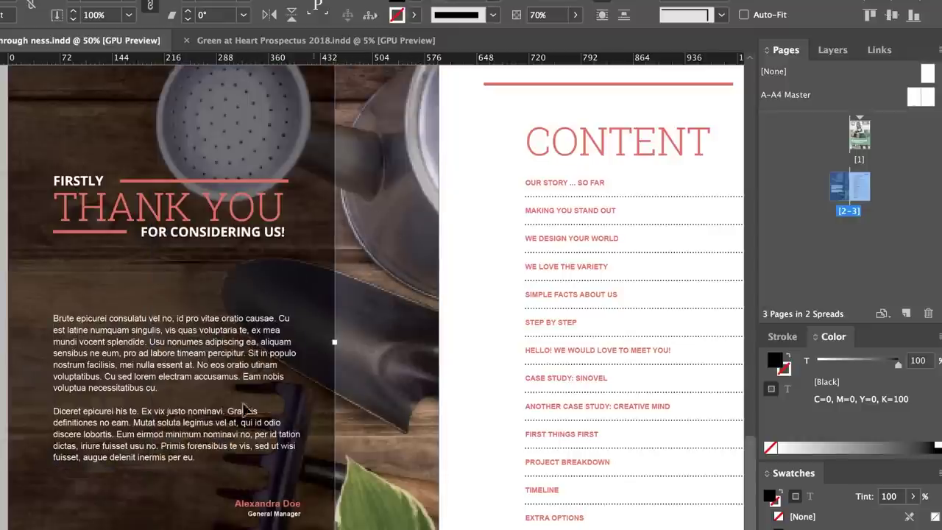
key(ctrl+z)
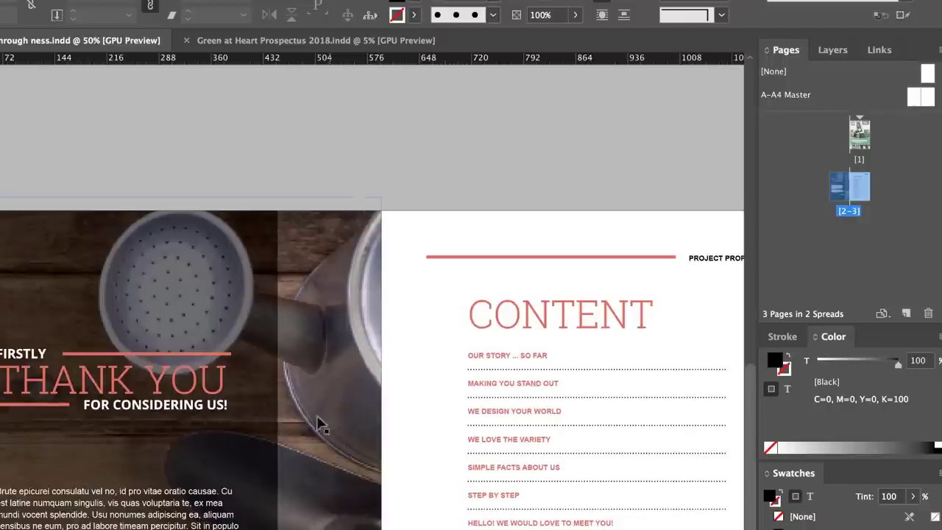
Try lowering the opacity of the CONTENT page's text to 27%.
click(397, 338)
click(491, 322)
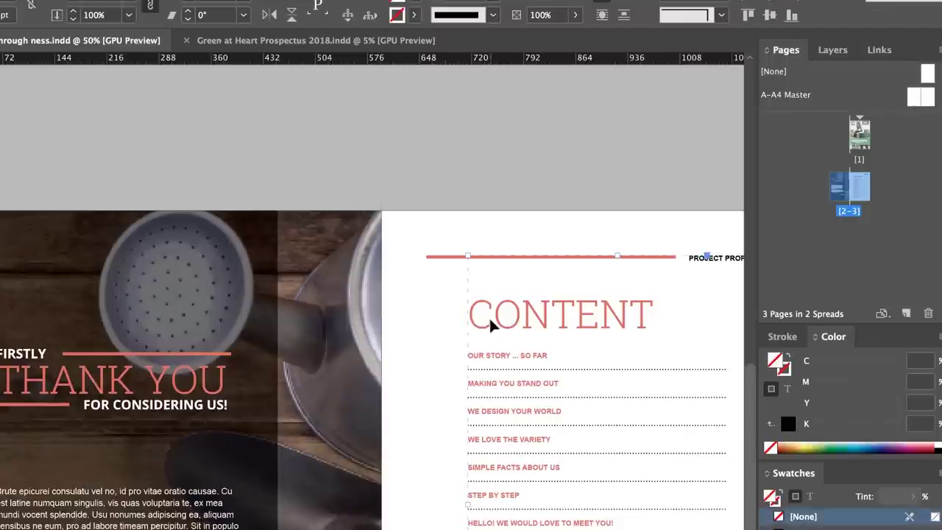
click(576, 14)
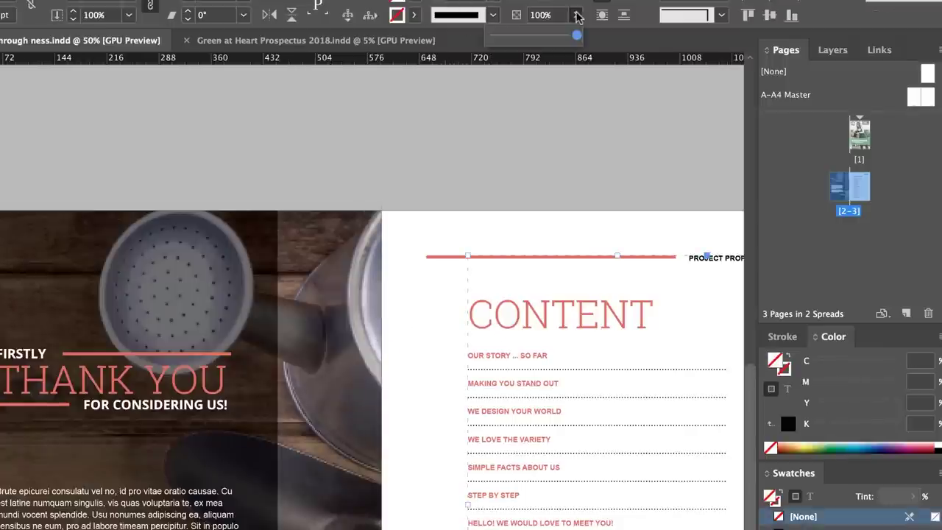
click(537, 37)
click(513, 35)
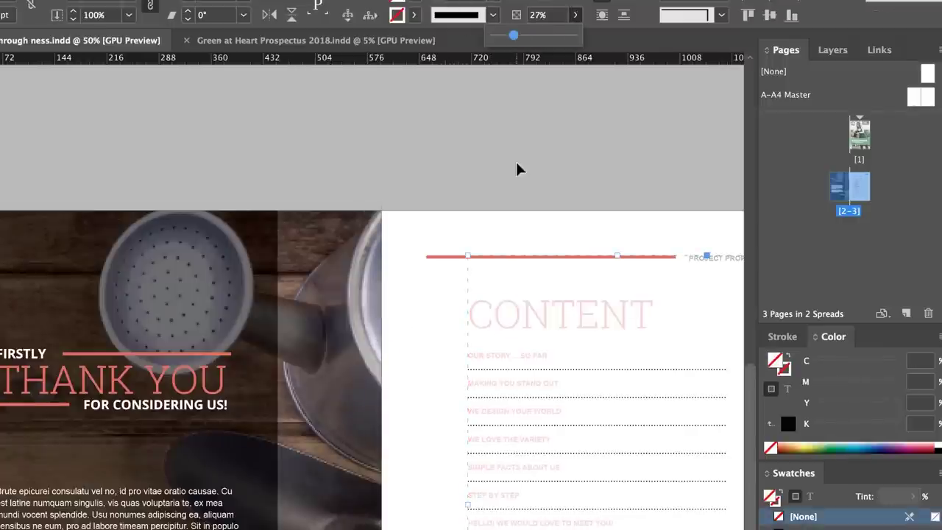
click(517, 169)
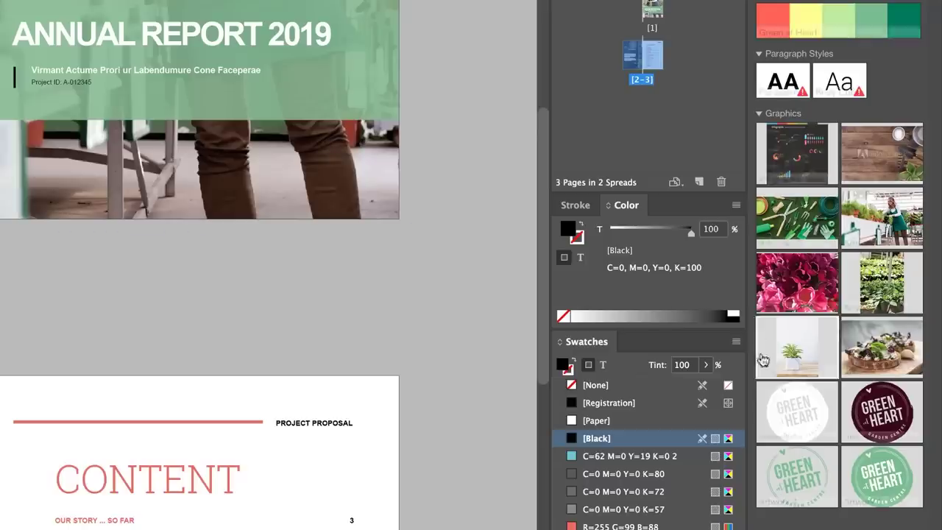
Place the white Green at Heart logo, Artwork 6, from the library in the cover's lower right corner and scale it down.
drag(763, 359, 309, 164)
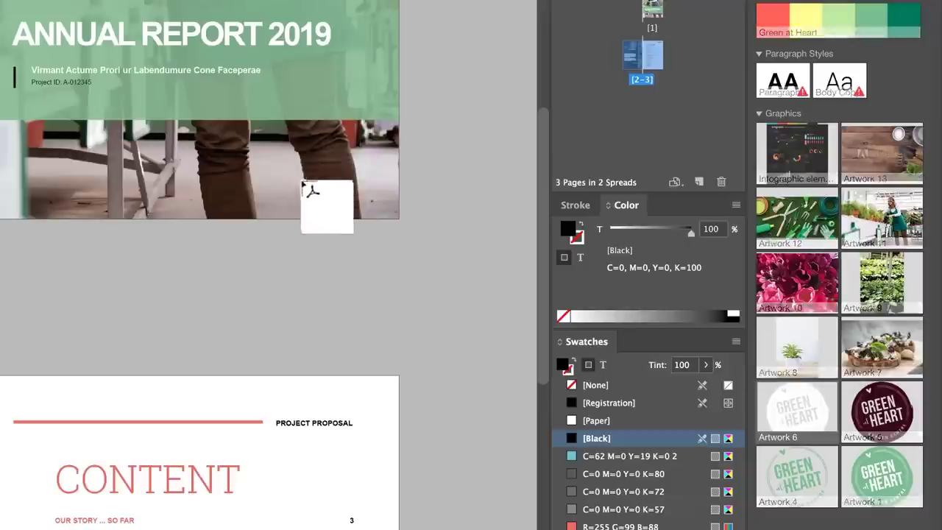
click(302, 184)
drag(361, 251, 329, 215)
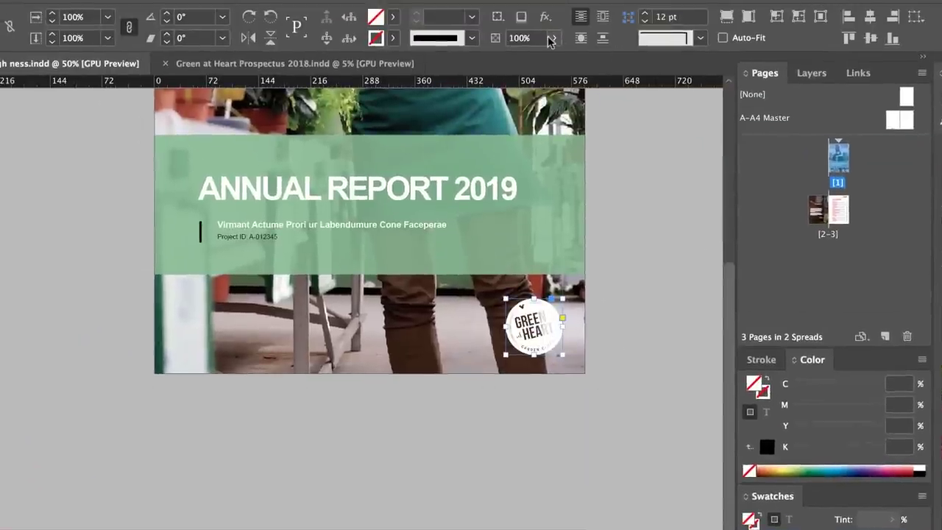
Set the opacity of the white logo in the cover's lower right corner to 38%.
click(554, 37)
drag(551, 58, 501, 58)
click(604, 278)
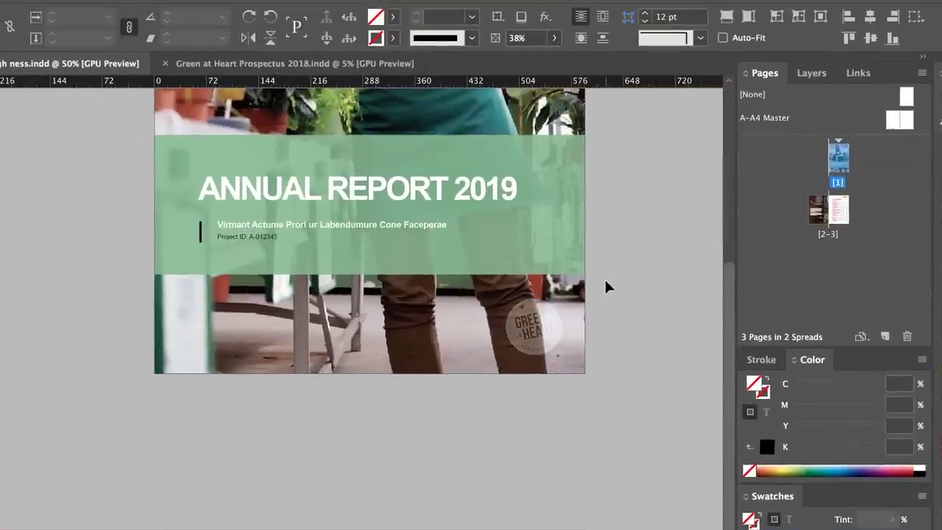
scroll(605, 278, up, 10)
scroll(604, 278, down, 1)
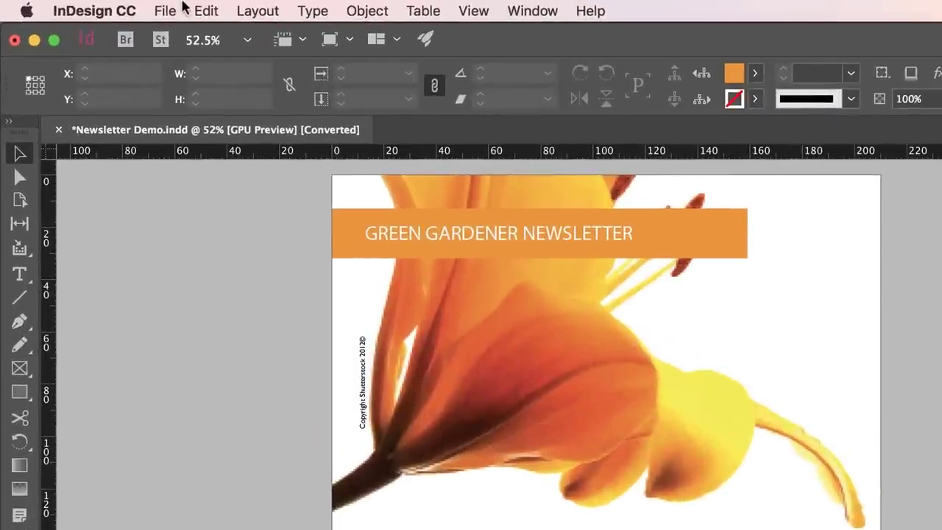
click(182, 9)
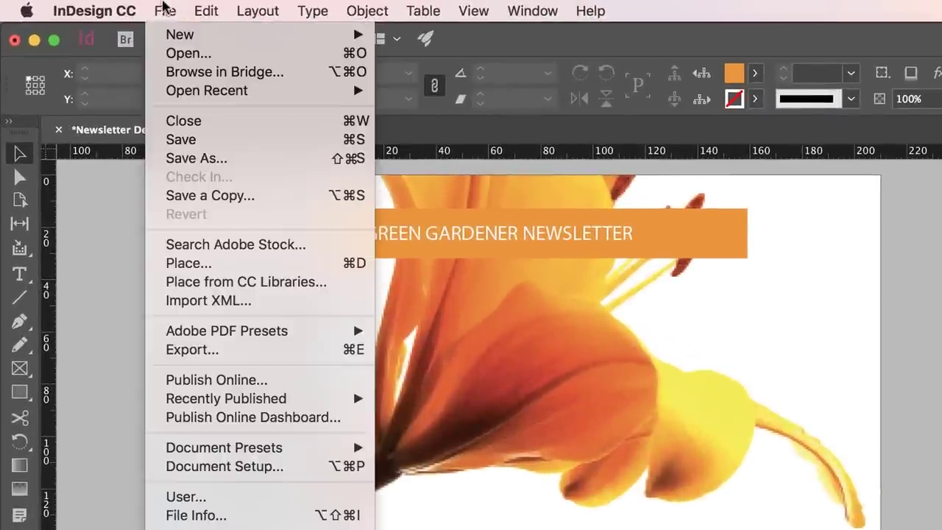
click(181, 139)
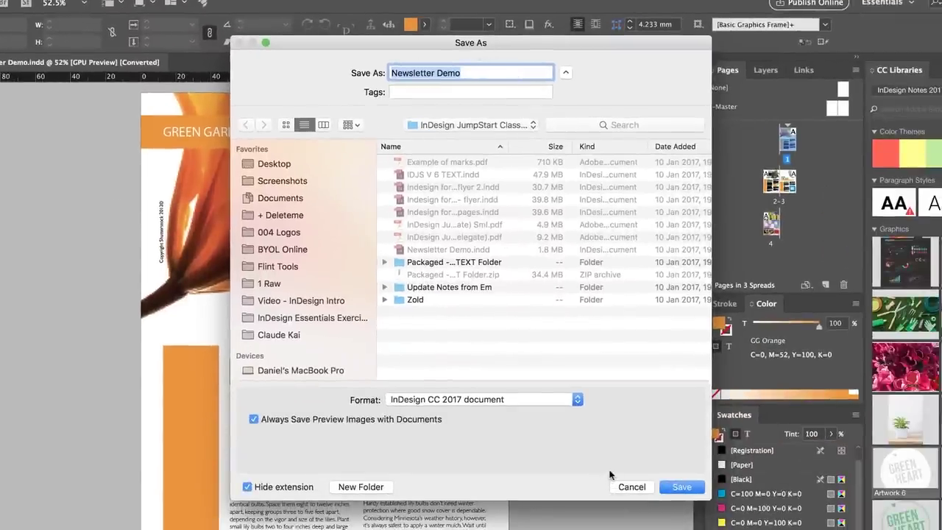
click(631, 487)
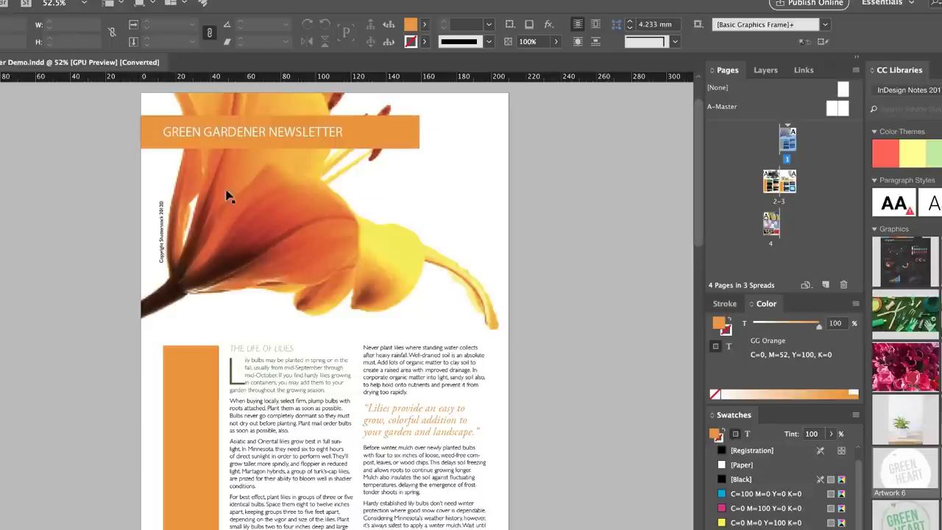
Try saving the converted newsletter over the existing Newsletter Demo file as an InDesign CC 2017 document, and cancel the replacement.
click(29, 7)
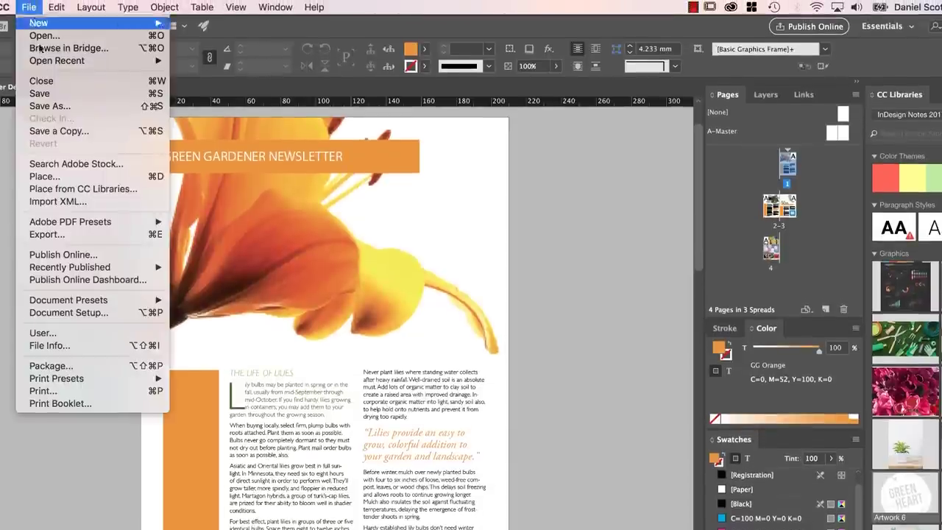
click(39, 93)
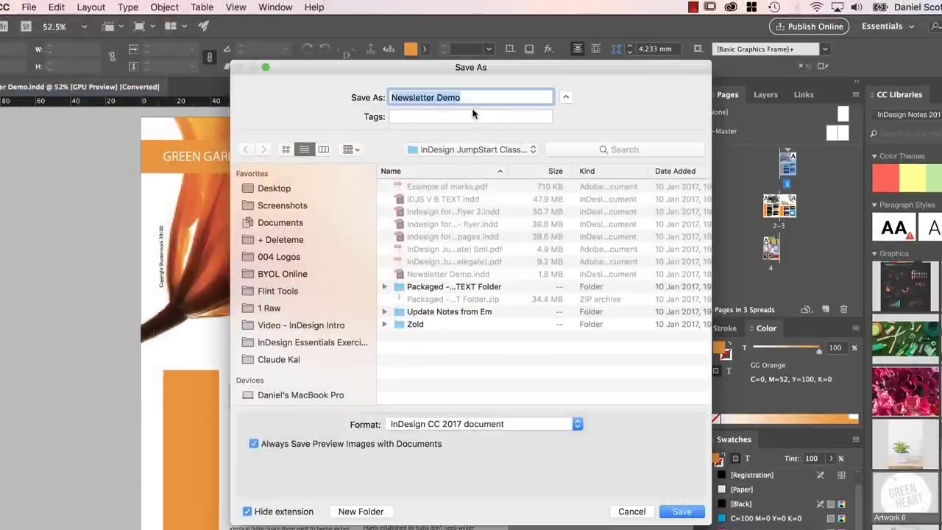
click(680, 512)
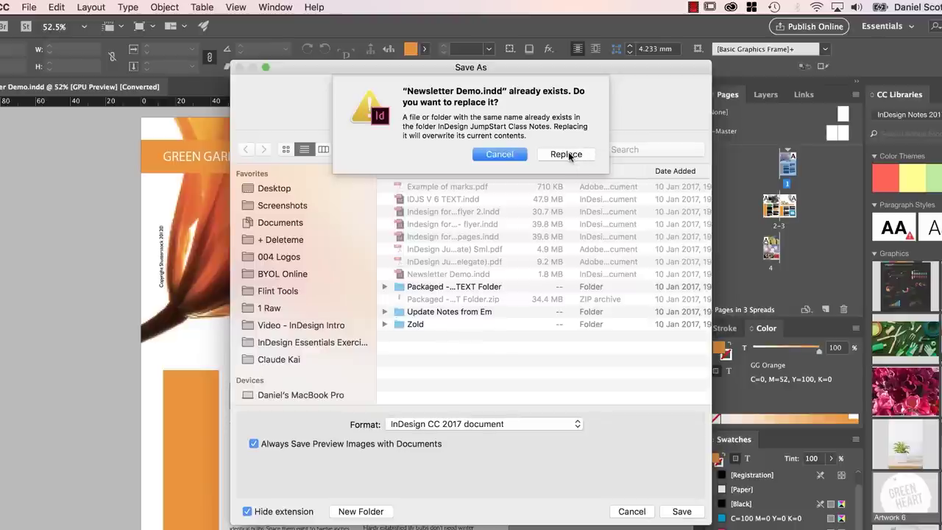
click(515, 154)
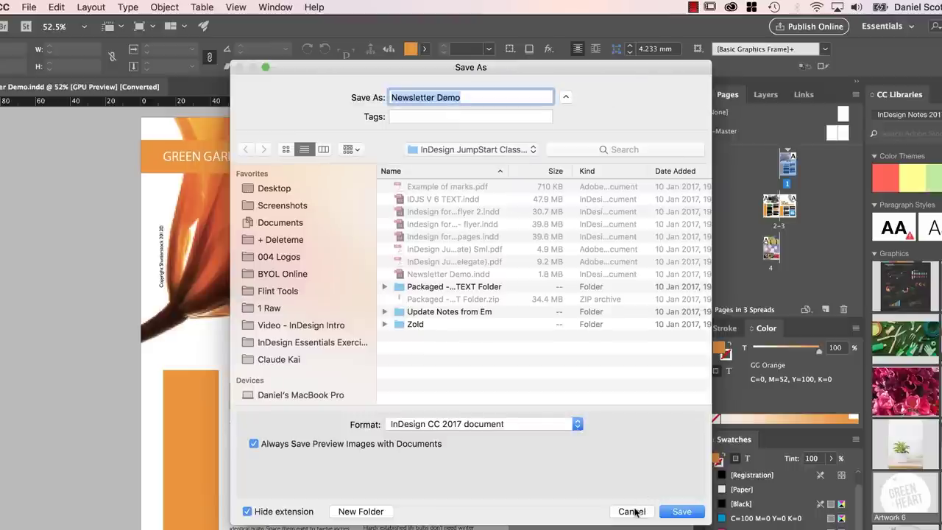
click(631, 512)
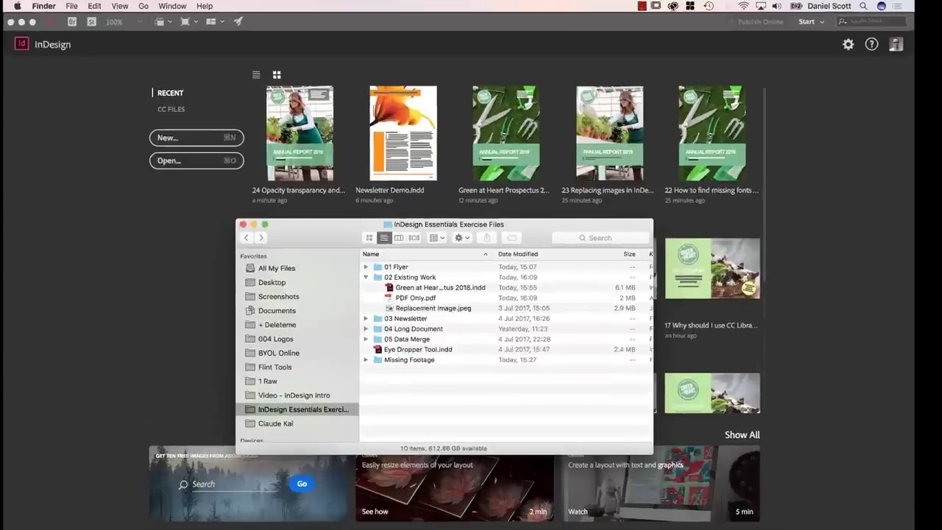
Look for Acrobat DC in the Creative Cloud app list, and open PDF Only.pdf from 02 Existing Work in Adobe Acrobat.
click(671, 5)
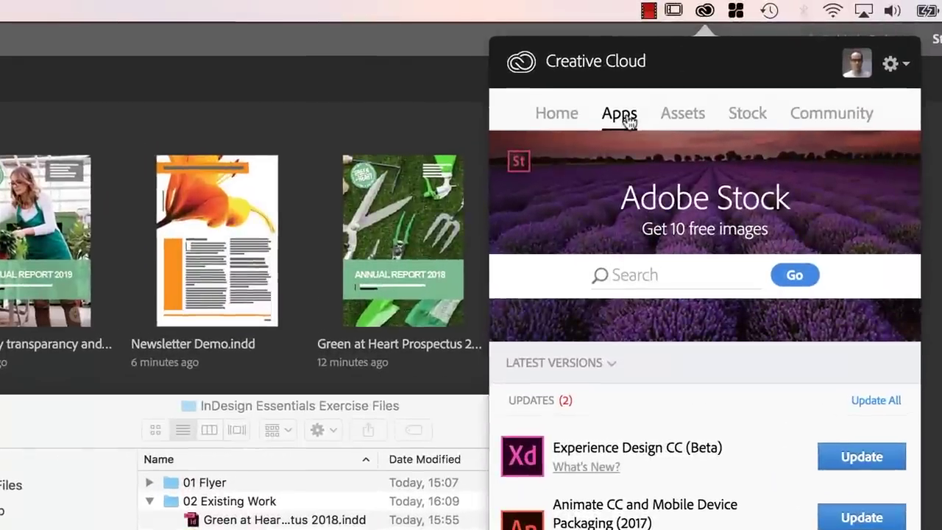
scroll(633, 412, down, 5)
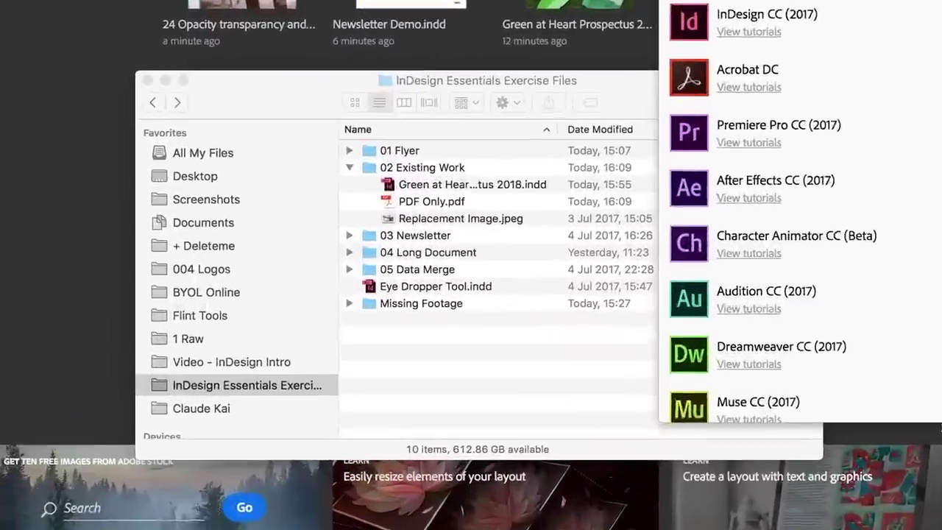
click(402, 255)
click(451, 191)
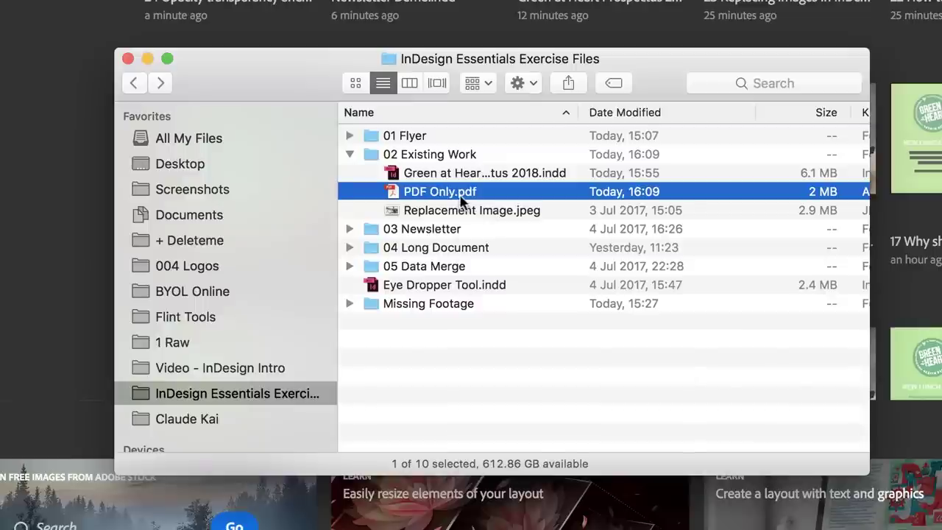
right_click(461, 197)
mouse_move(526, 223)
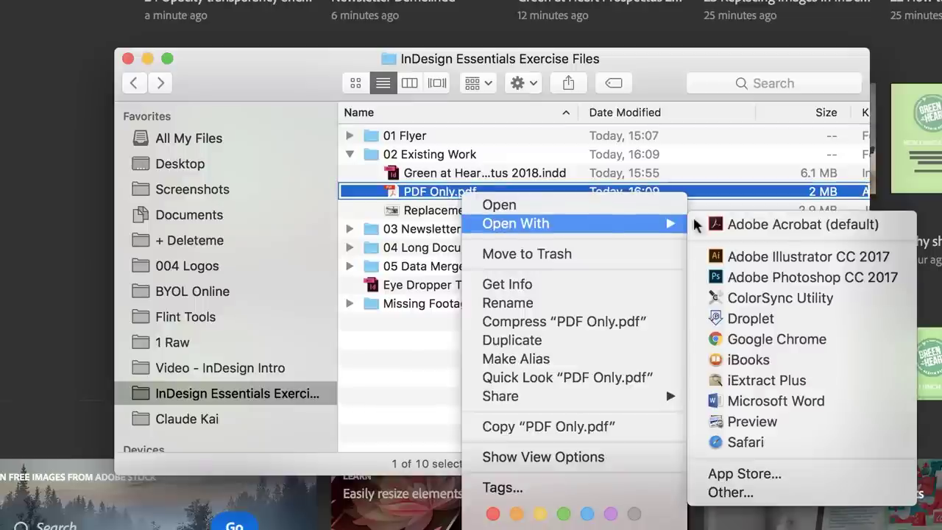
click(782, 230)
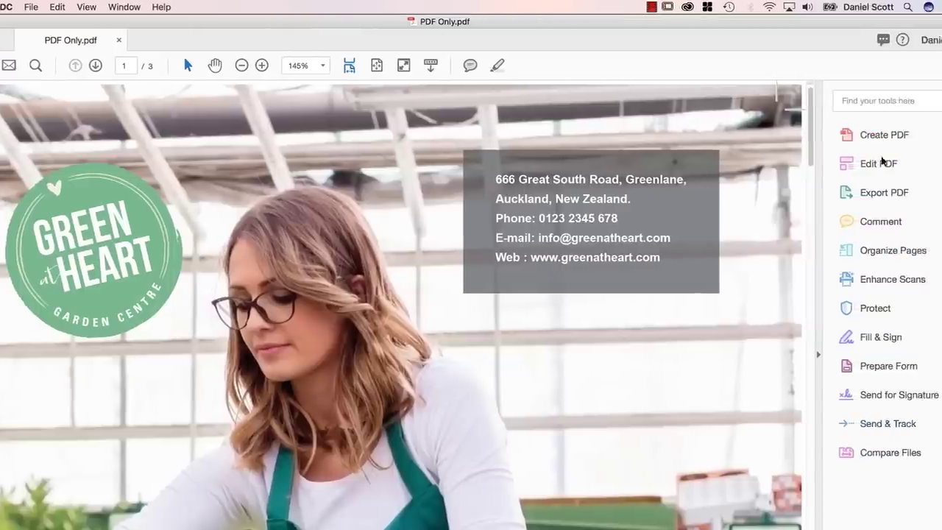
Make the PDF editable and change the street number in the cover's contact details to 100.
click(880, 163)
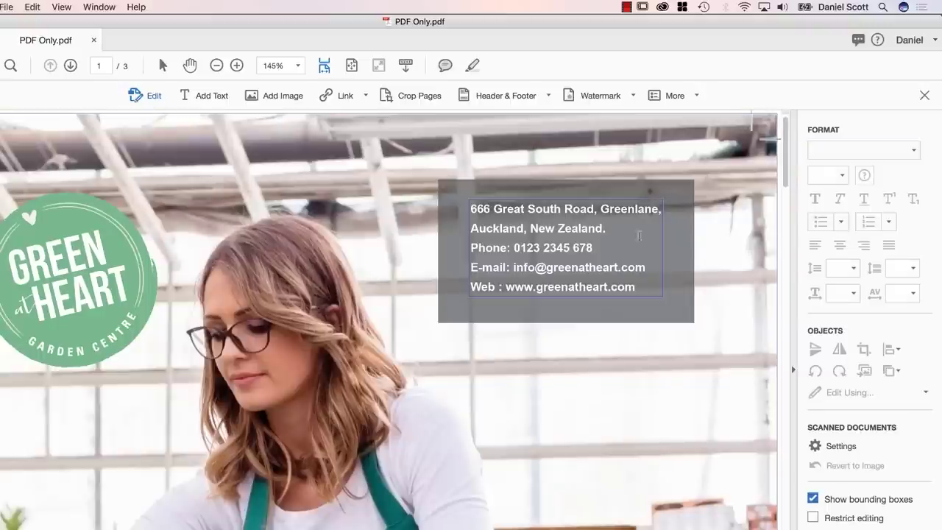
click(479, 214)
double_click(480, 211)
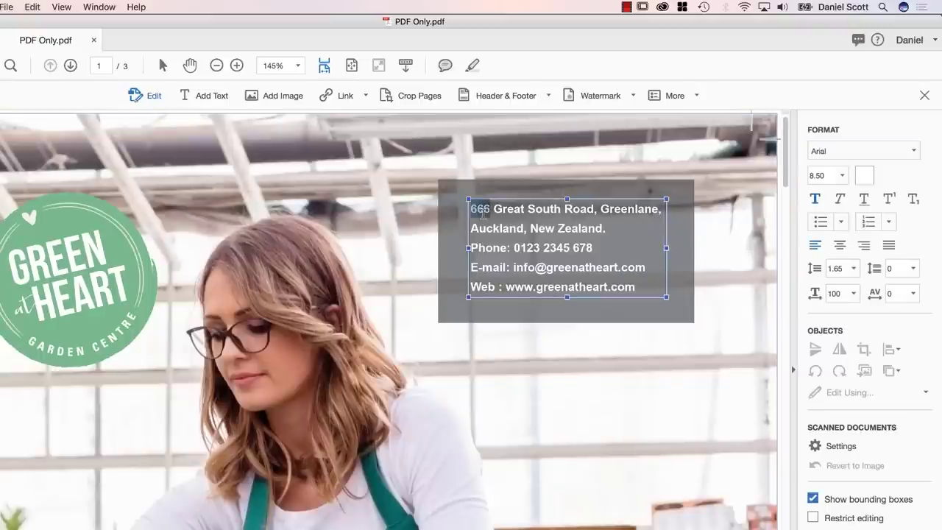
text(100)
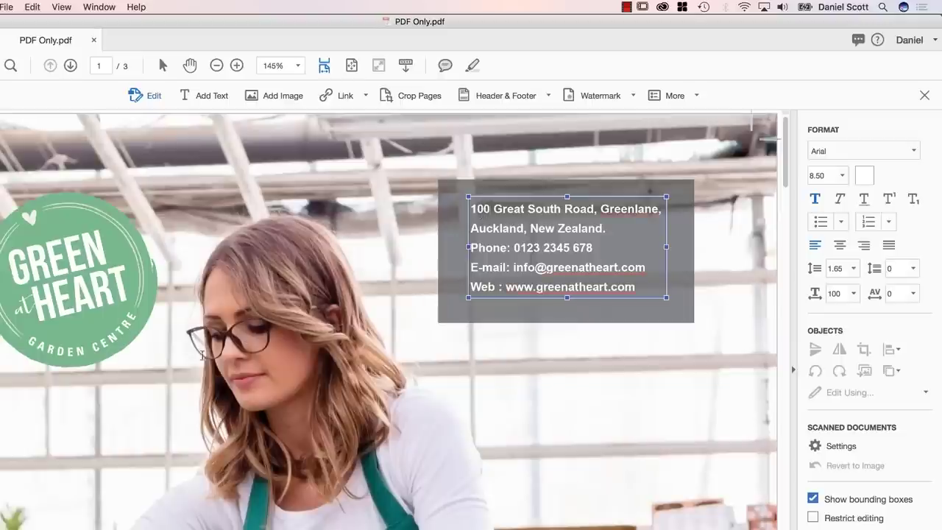
Change the year in the cover title so it reads ANNUAL REPORT 2020.
scroll(479, 413, down, 8)
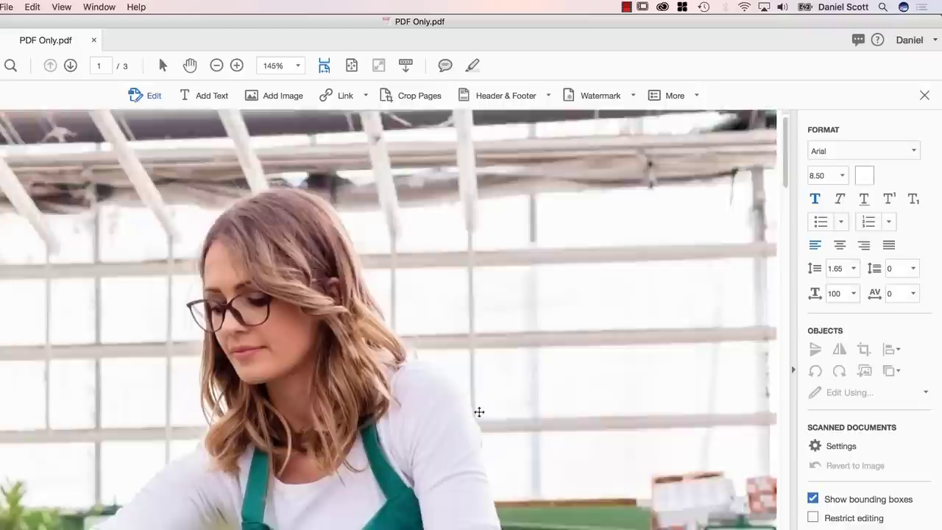
scroll(479, 412, down, 5)
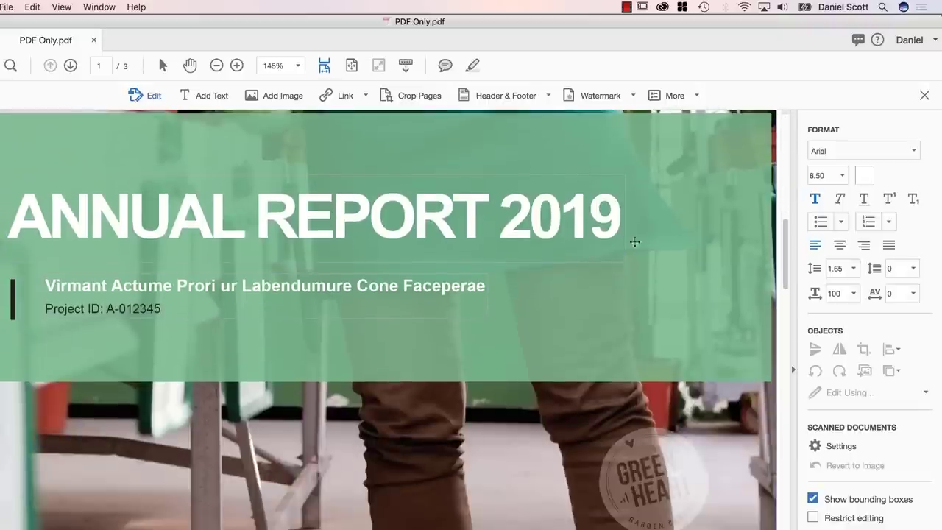
drag(589, 218, 621, 218)
key(BackSpace)
scroll(621, 219, up, 5)
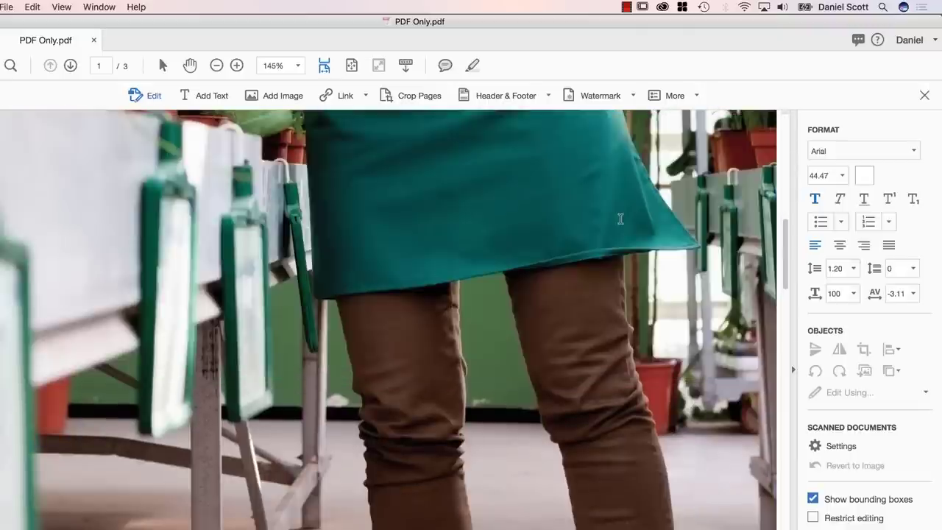
text(020)
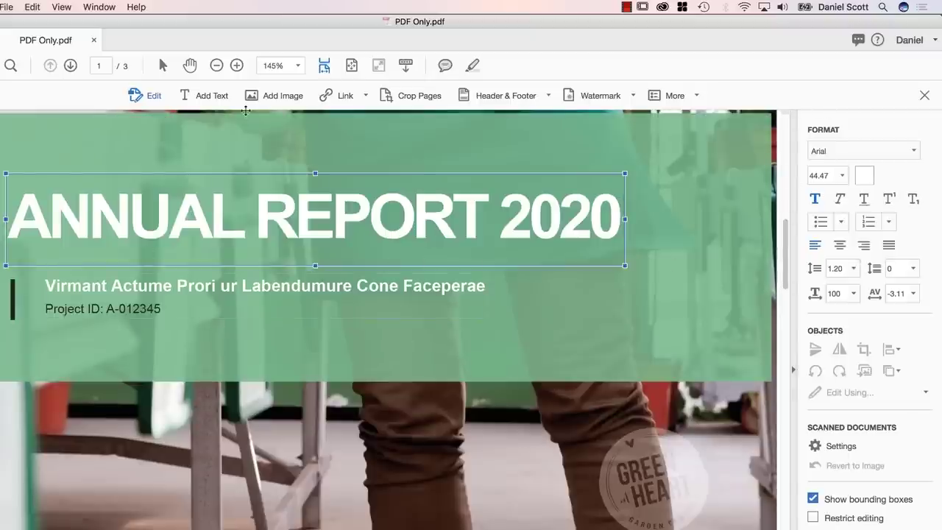
Add a new text box reading "Adding text" in the green title band, below the Project ID line.
click(212, 101)
drag(337, 337, 552, 452)
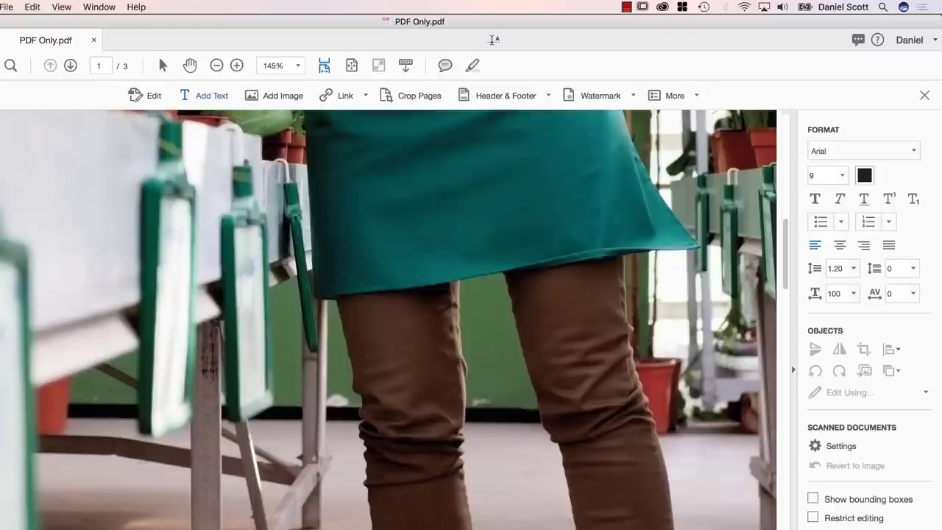
scroll(612, 275, up, 10)
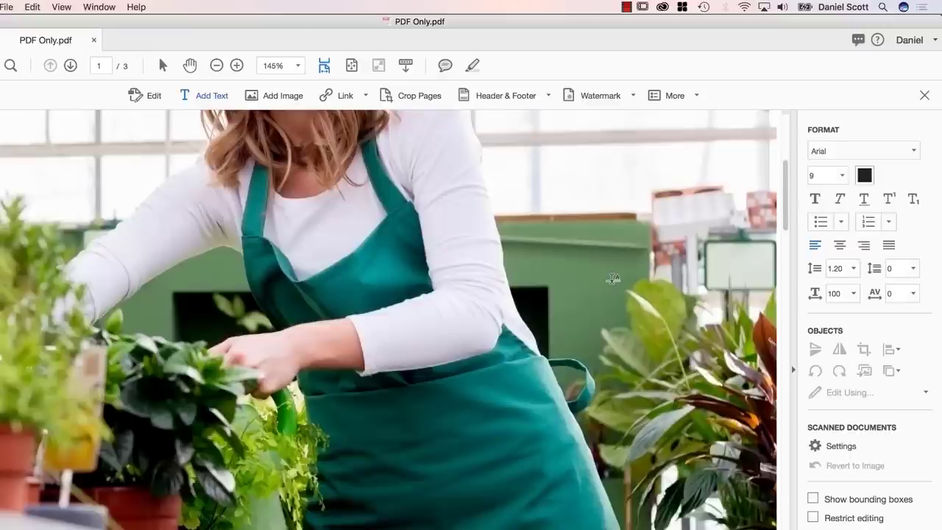
scroll(612, 278, down, 2)
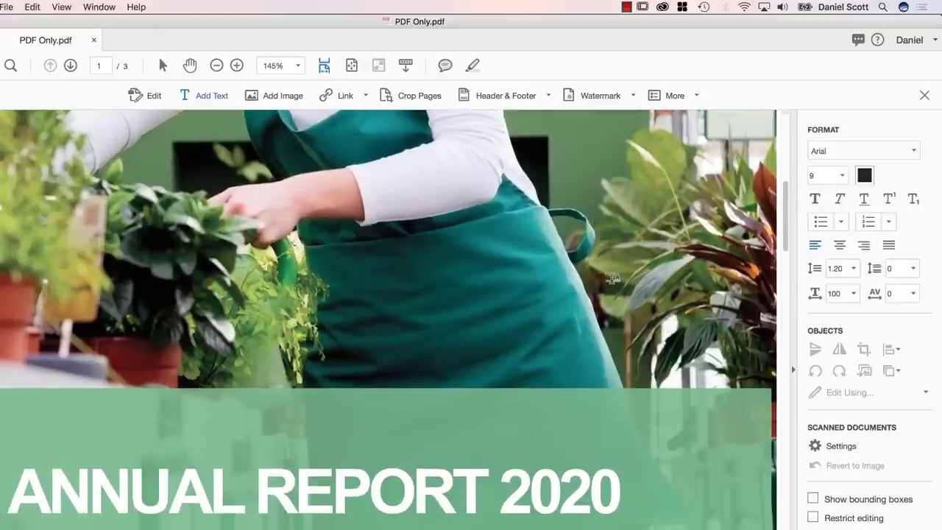
scroll(613, 279, down, 3)
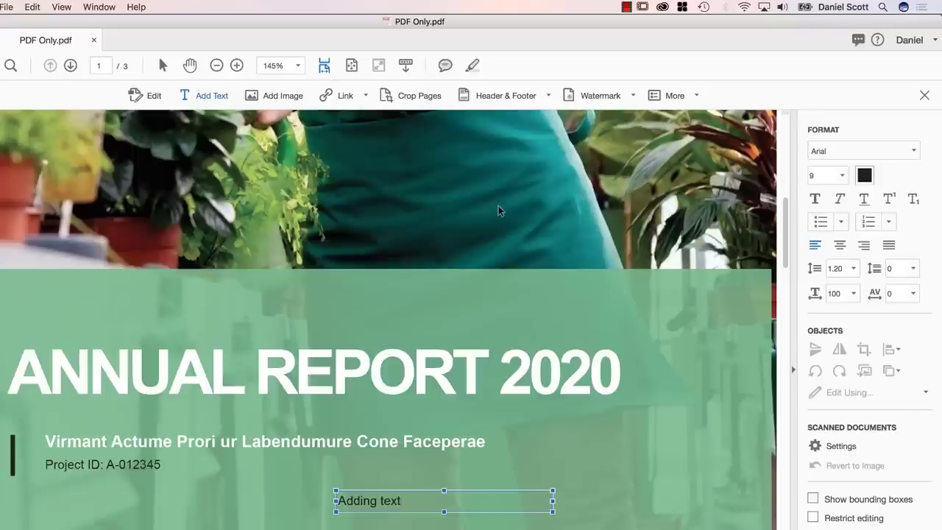